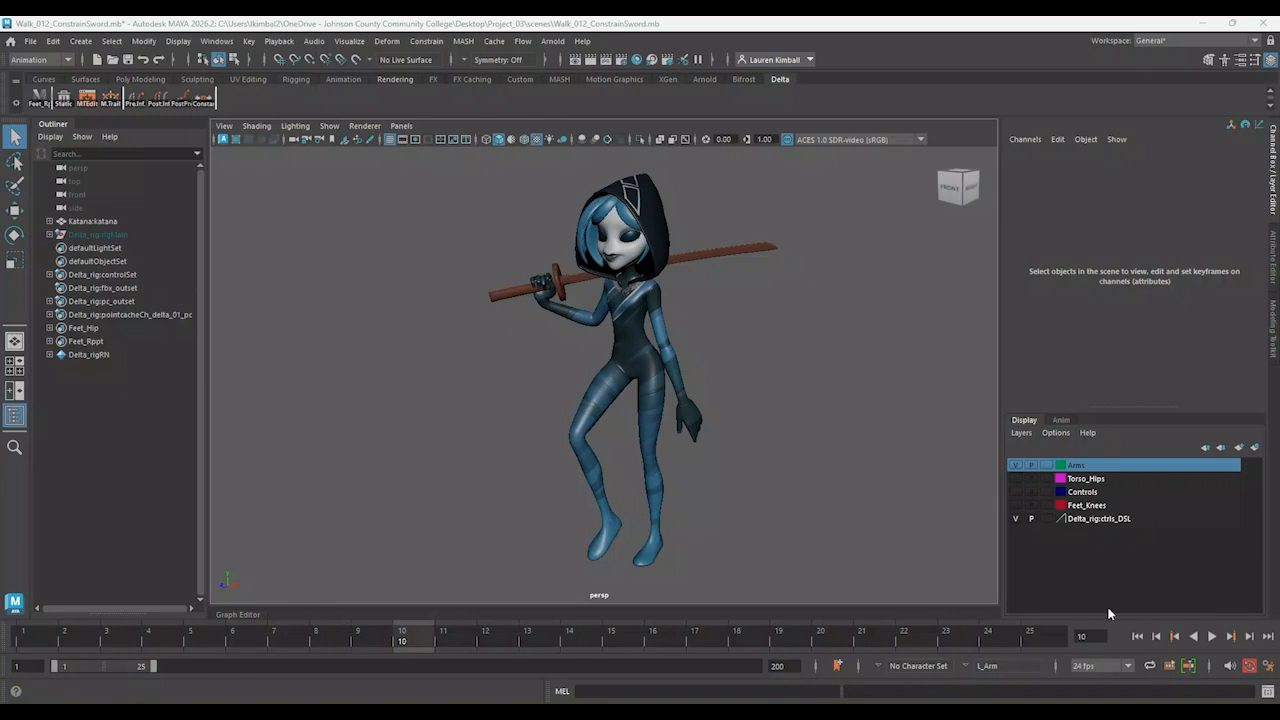
Play the walk cycle from frame 1, review it from several angles, and return to the first frame
left_click(1137, 636)
left_click(1212, 636)
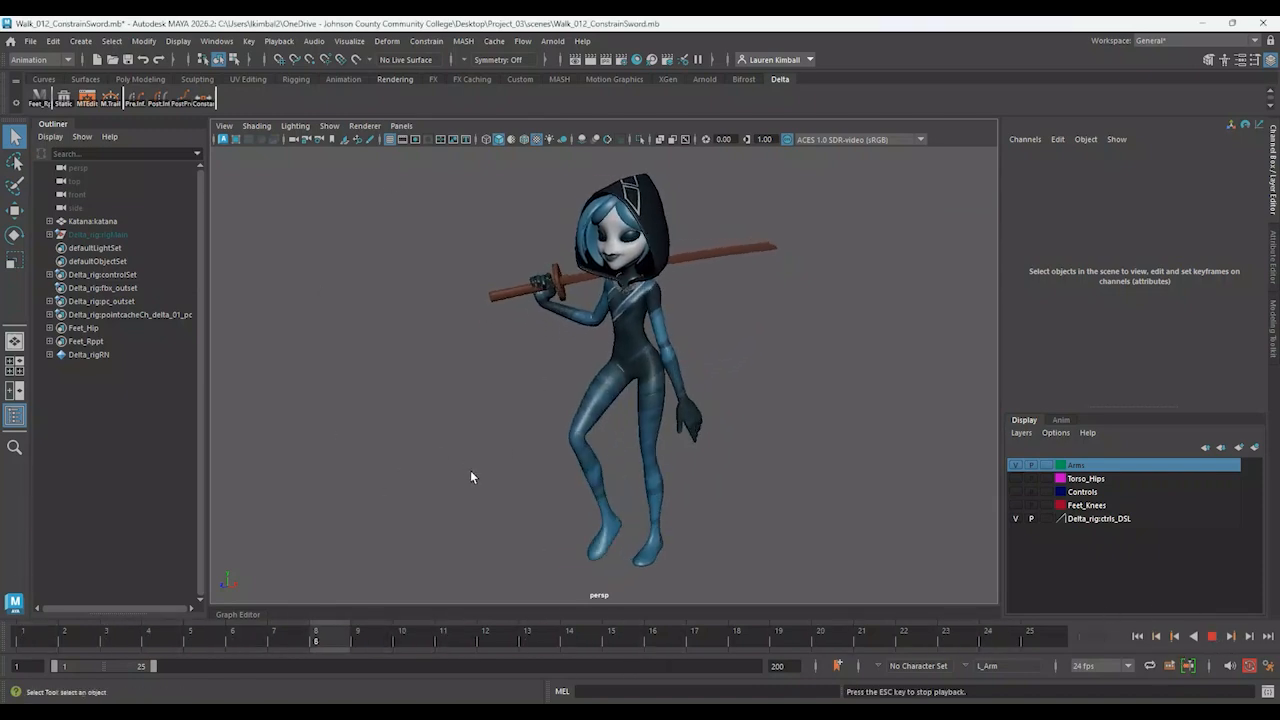
scroll(470, 471, "down", 4)
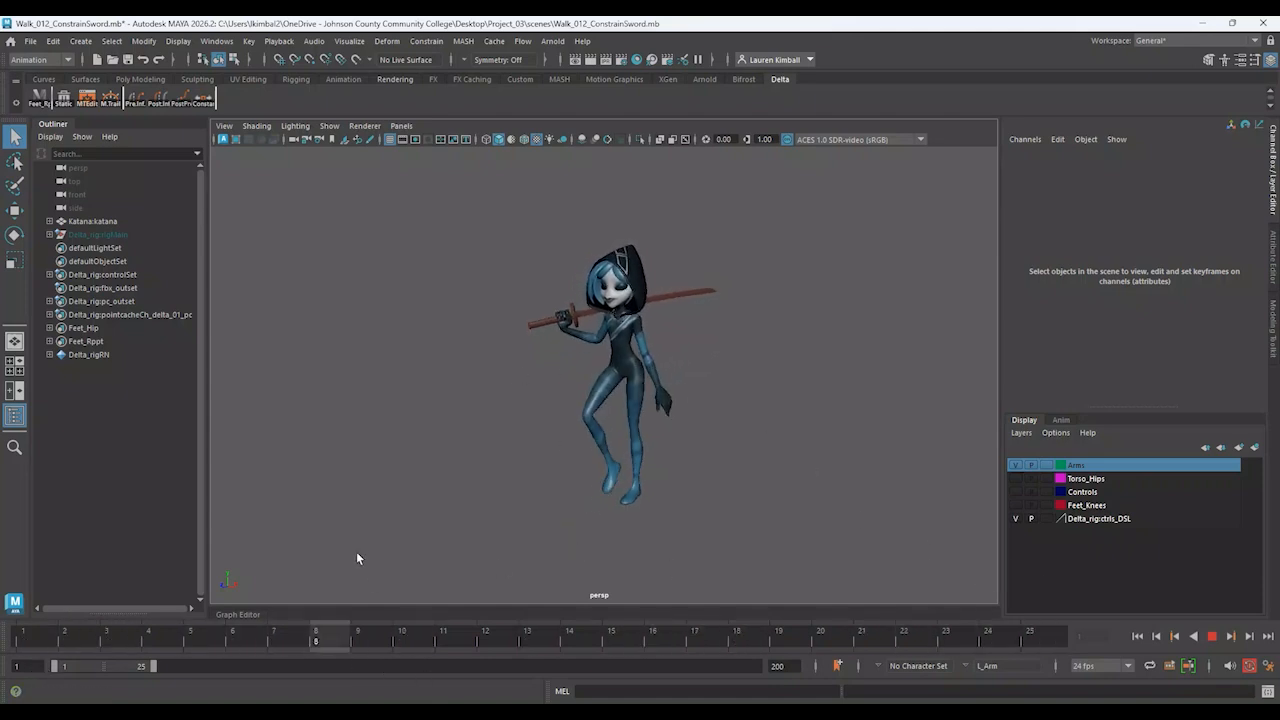
left_click_drag(593, 561, 518, 552, "alt")
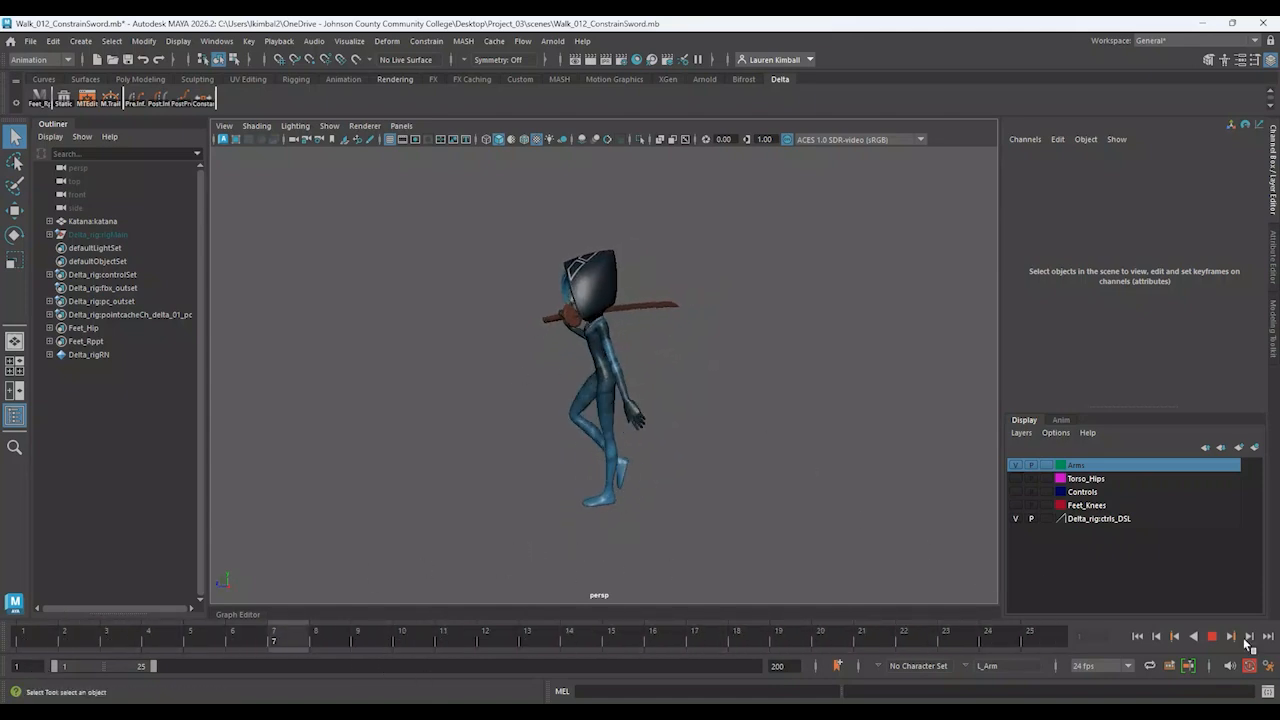
key("Escape")
left_click_drag(676, 494, 749, 491, "alt")
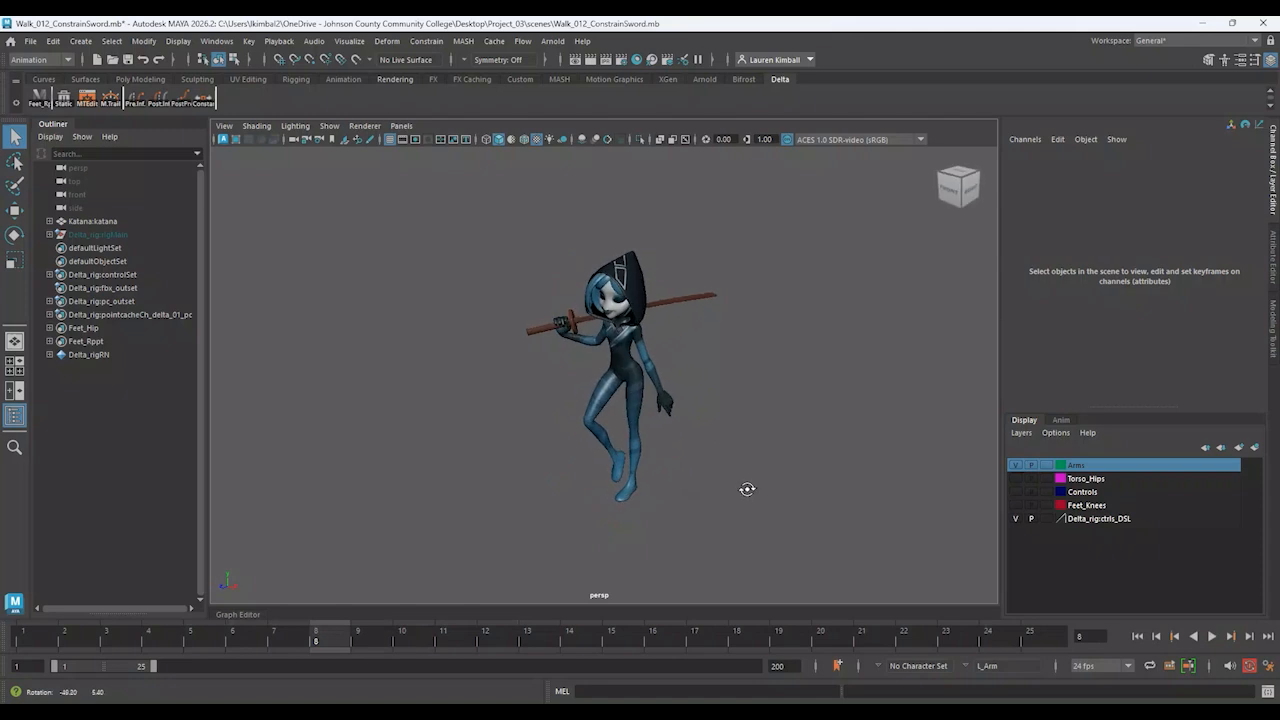
right_click_drag(749, 491, 643, 529, "alt")
left_click_drag(643, 529, 659, 530, "alt")
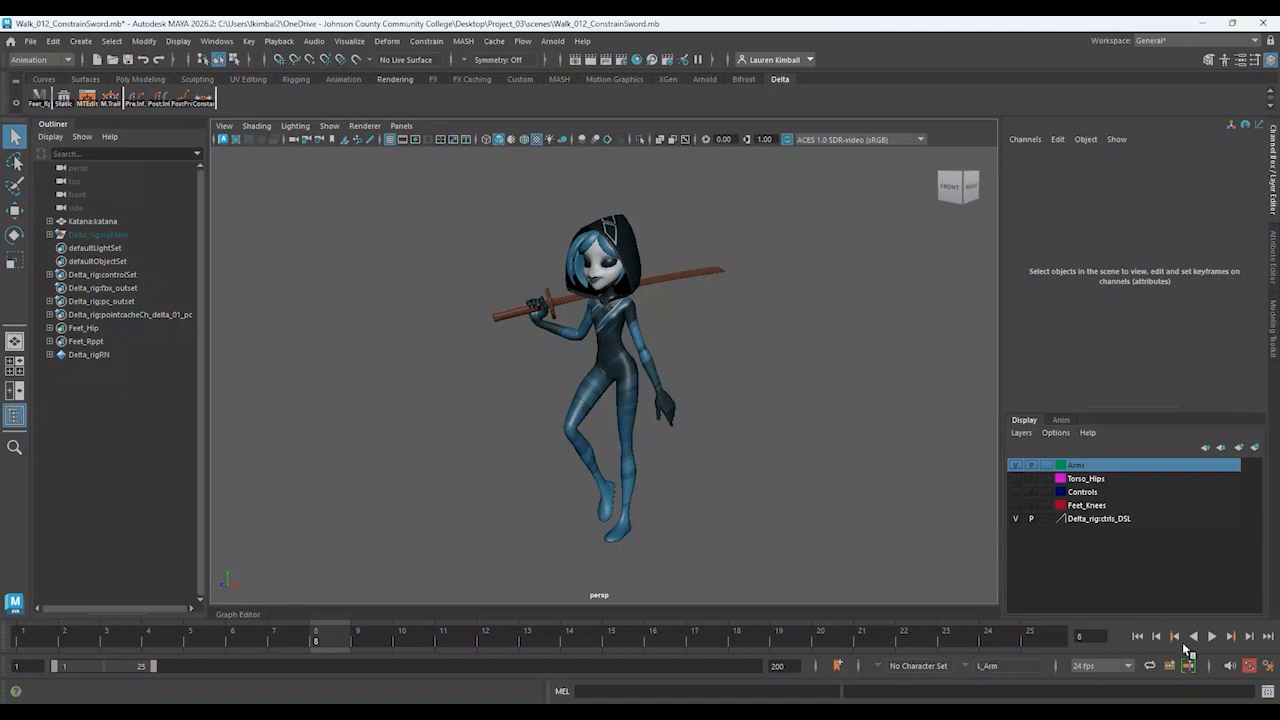
left_click(1137, 637)
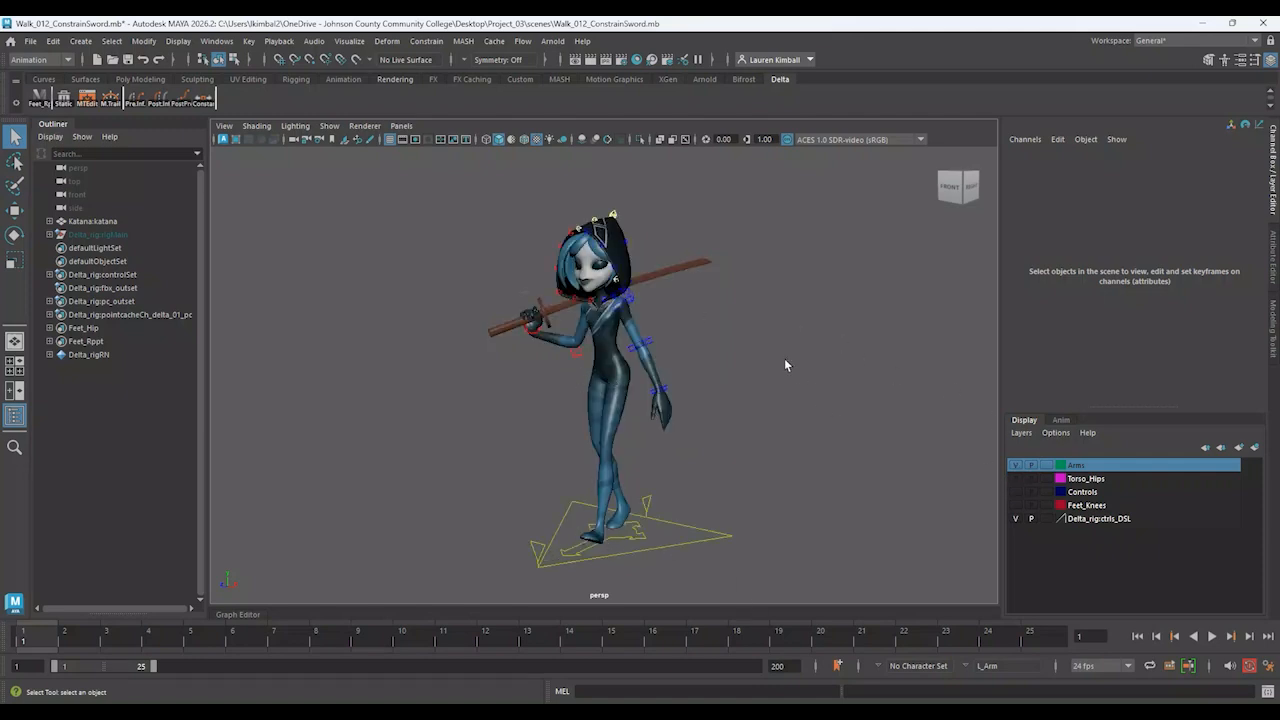
Inspect the animation curves of the left arm's shoulder and elbow FK controls in the Graph Editor
left_click(628, 308)
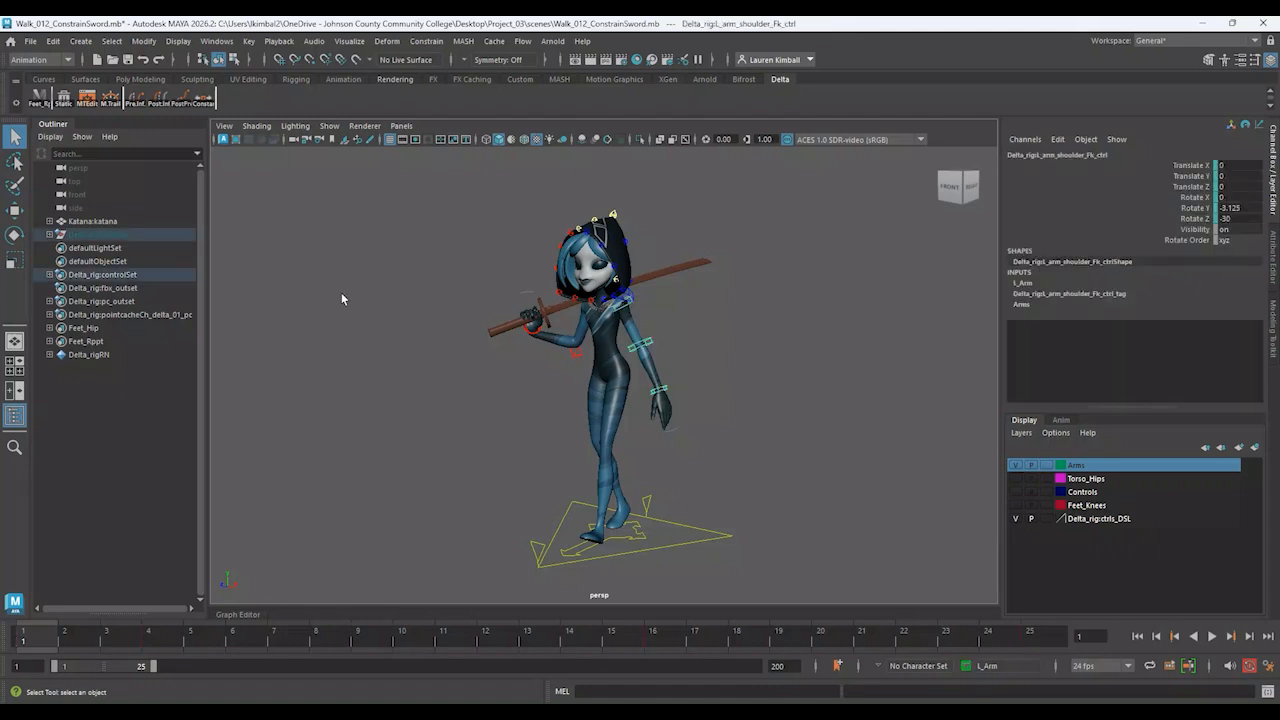
left_click(229, 612)
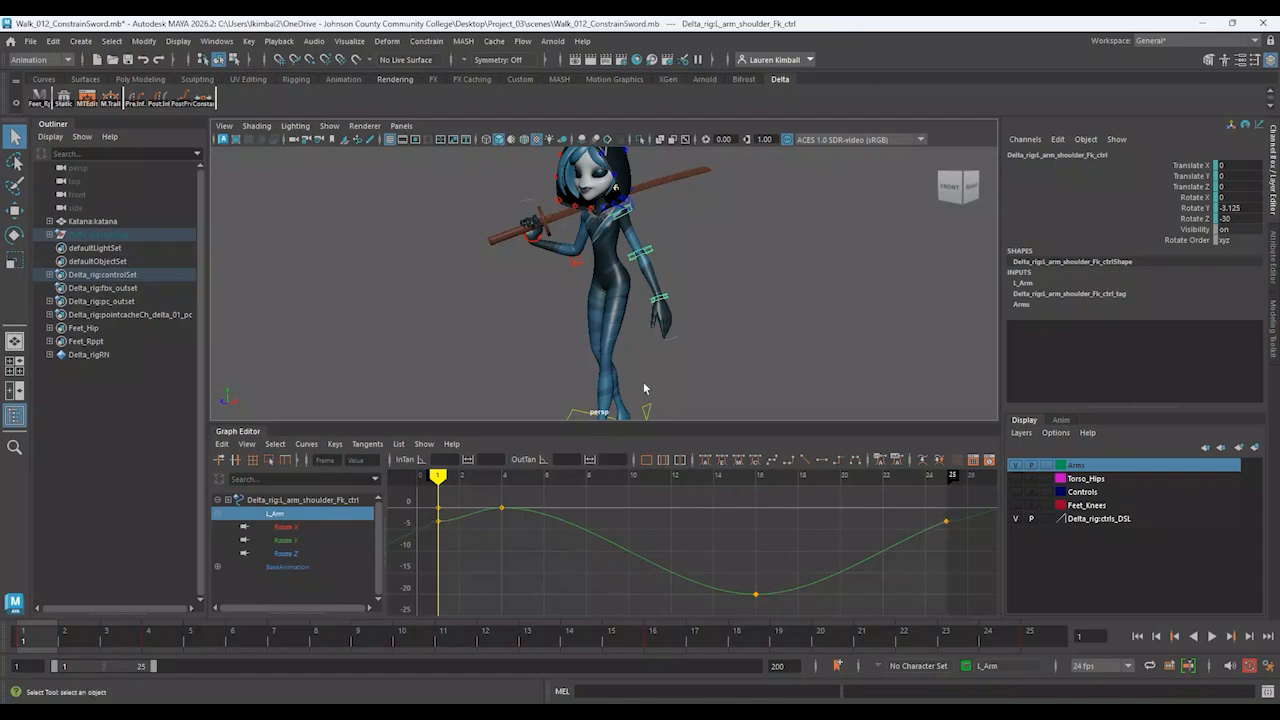
left_click(645, 253)
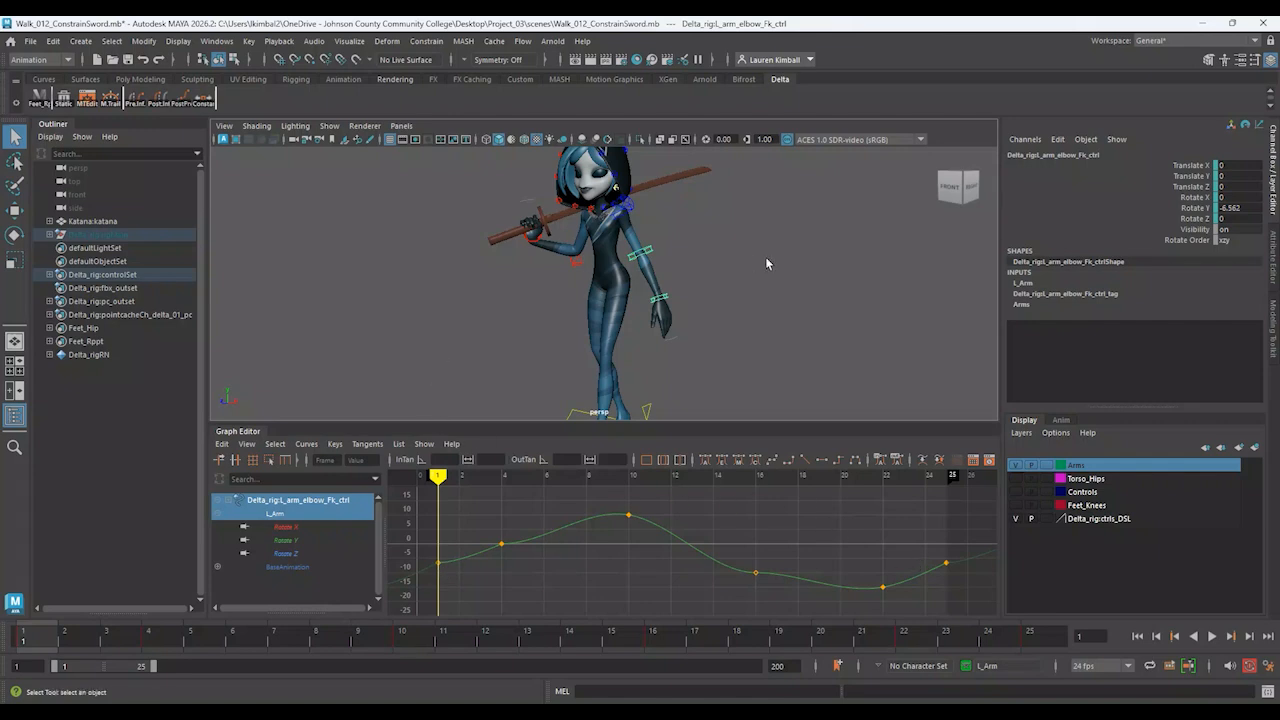
left_click(240, 434)
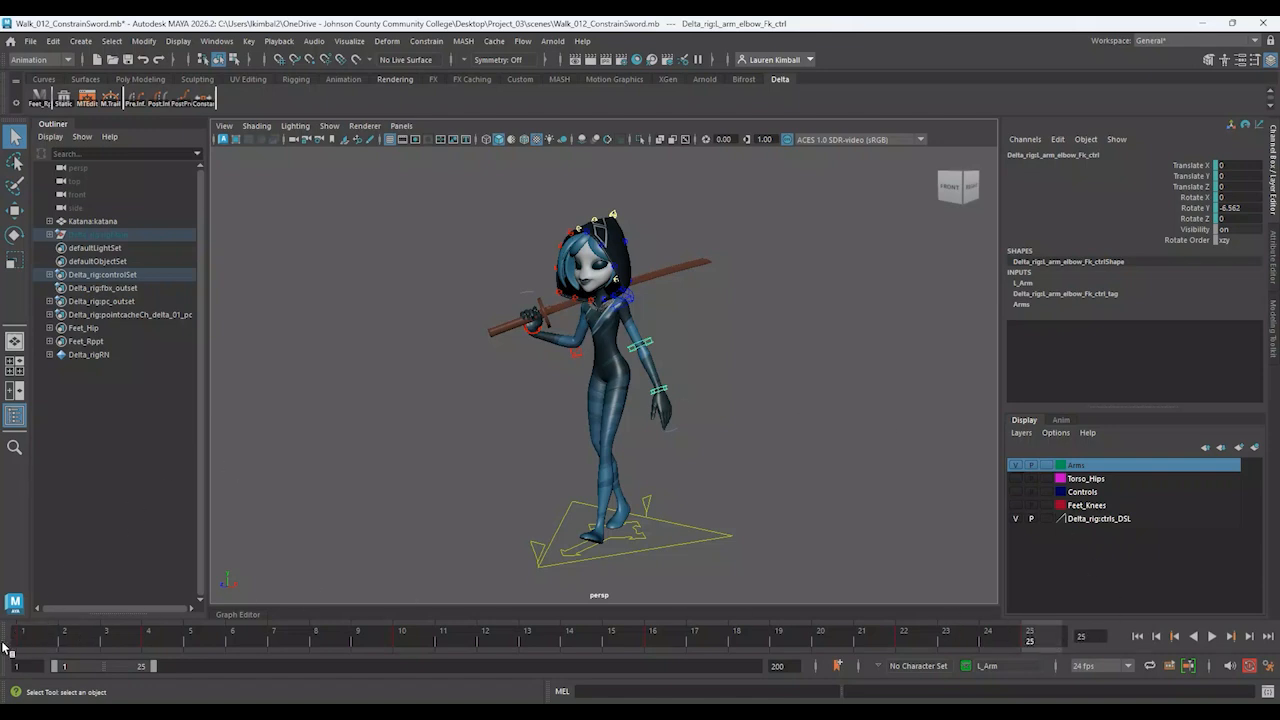
Compare the character's poses at frames 1, 2, 3, 4 and 25 to check where the walk cycle loops
left_click(1031, 636)
left_click(64, 637)
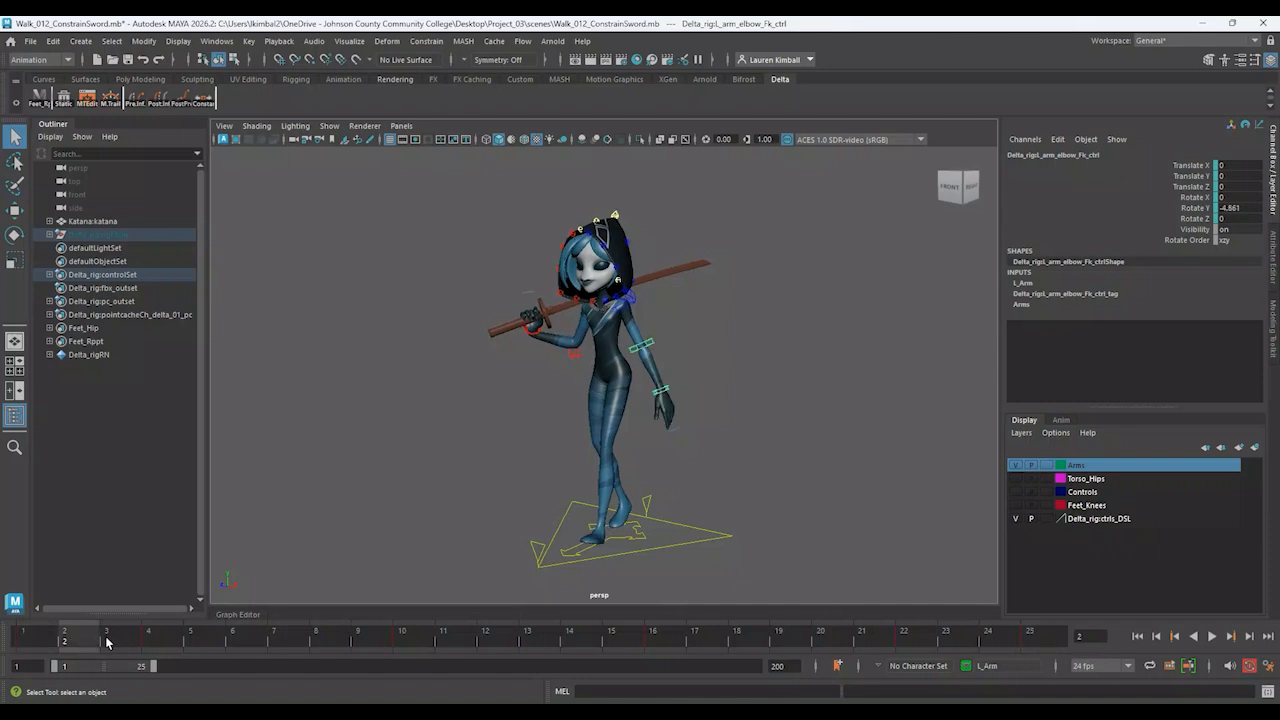
left_click(106, 640)
left_click(152, 637)
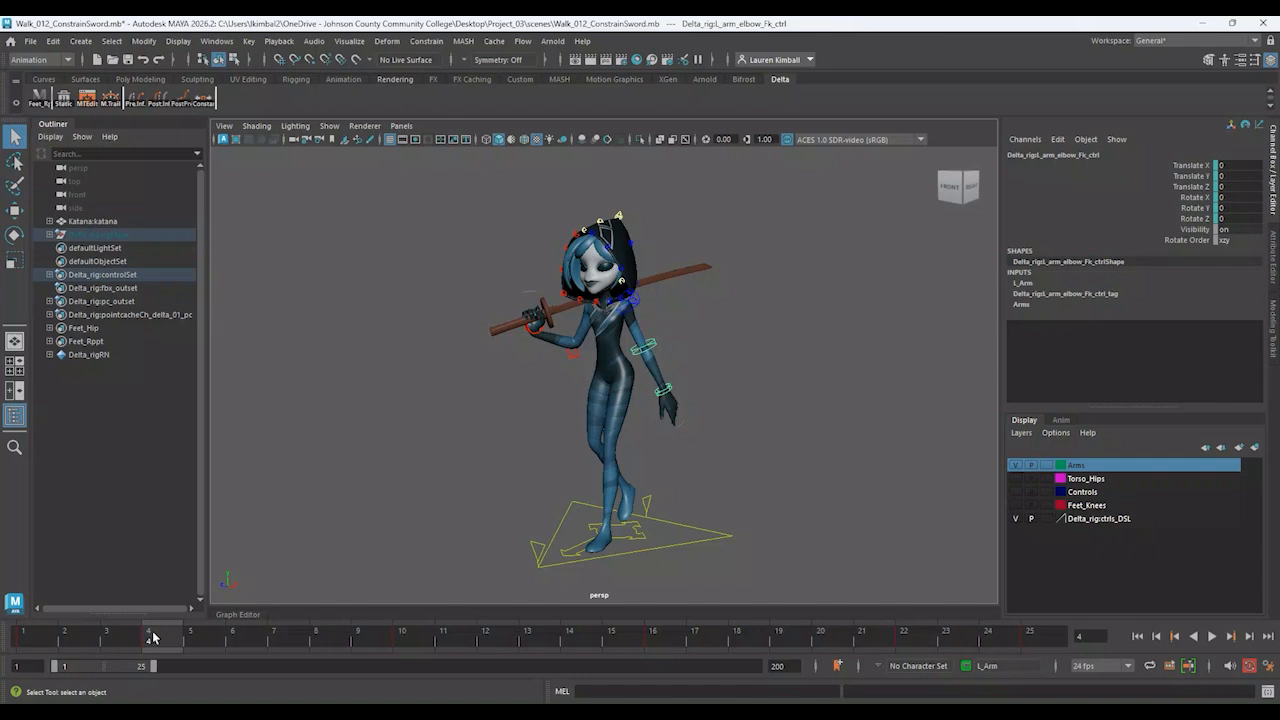
left_click(1038, 641)
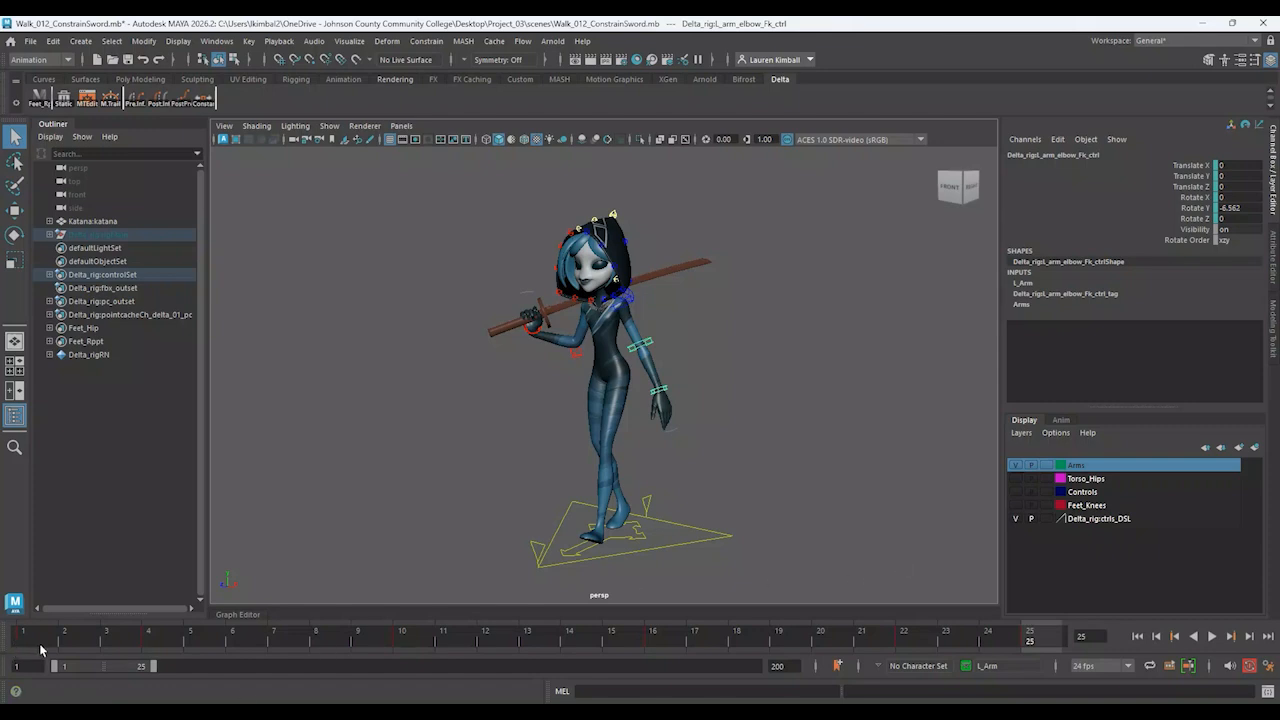
left_click(38, 645)
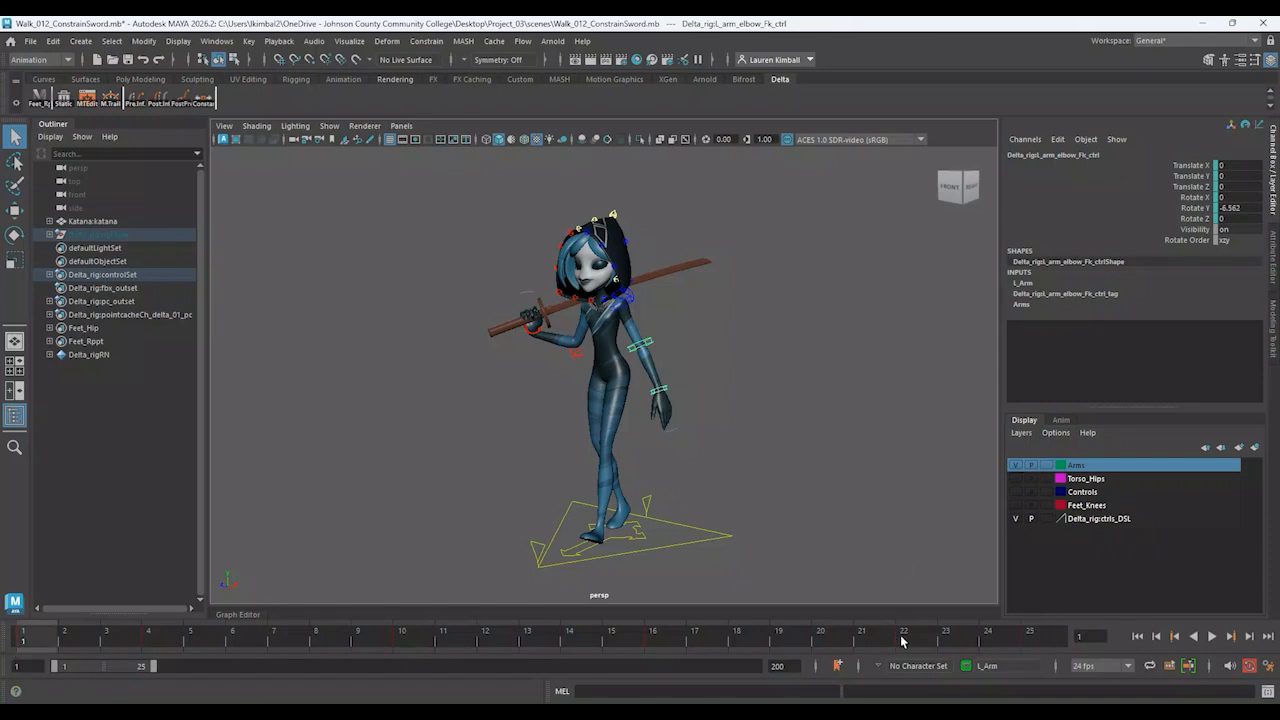
Set the playback range to end at frame 24, play the loop to check it, and deselect the arm control
left_click(993, 641)
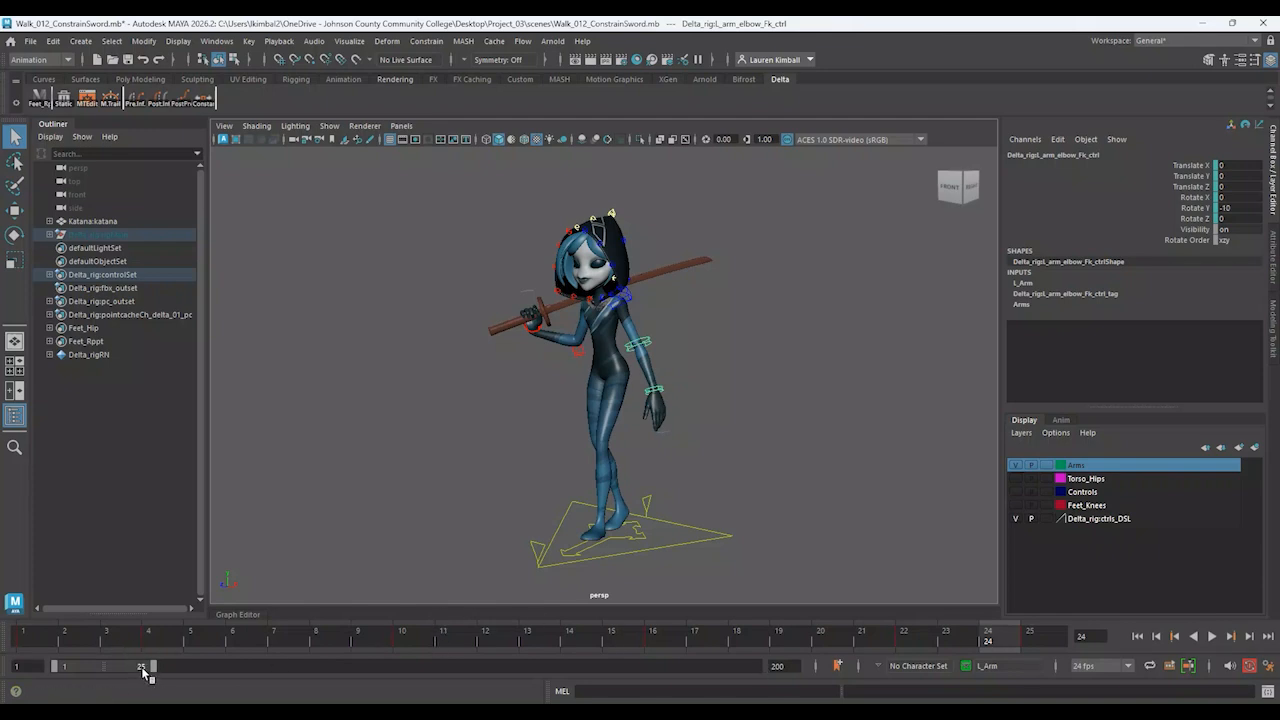
type("24")
key("Return")
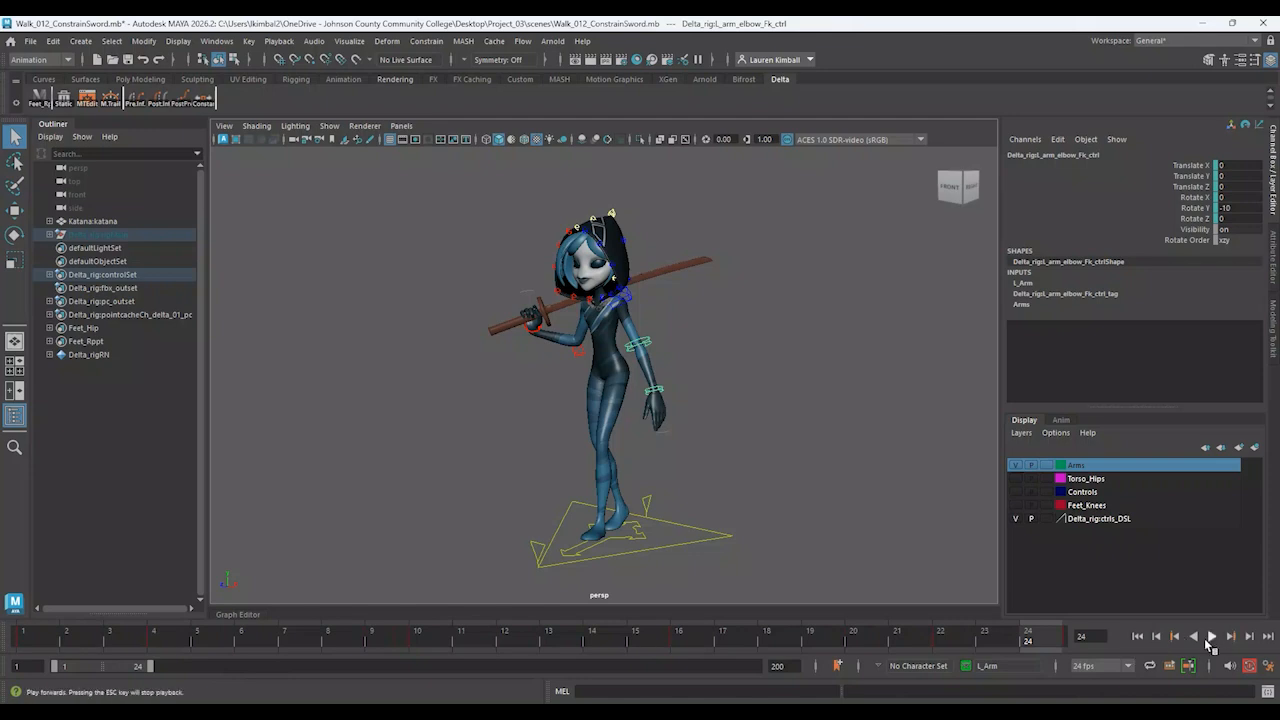
left_click(1212, 637)
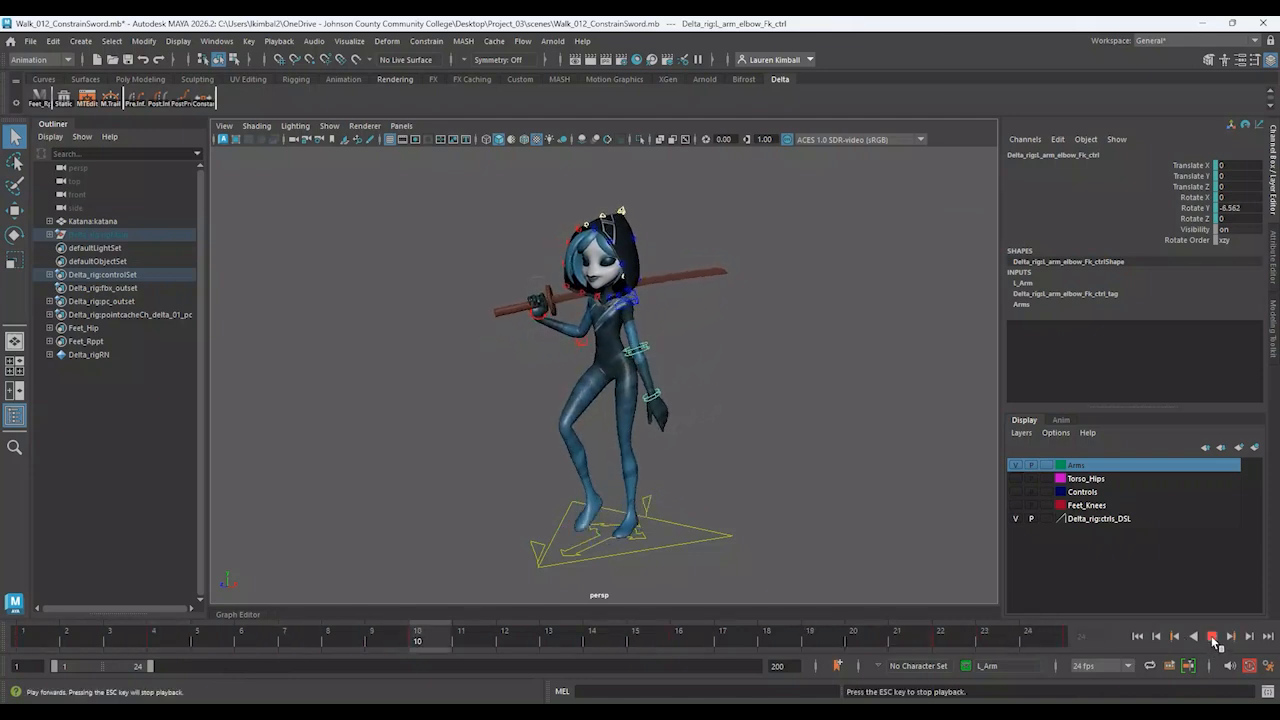
left_click(1212, 637)
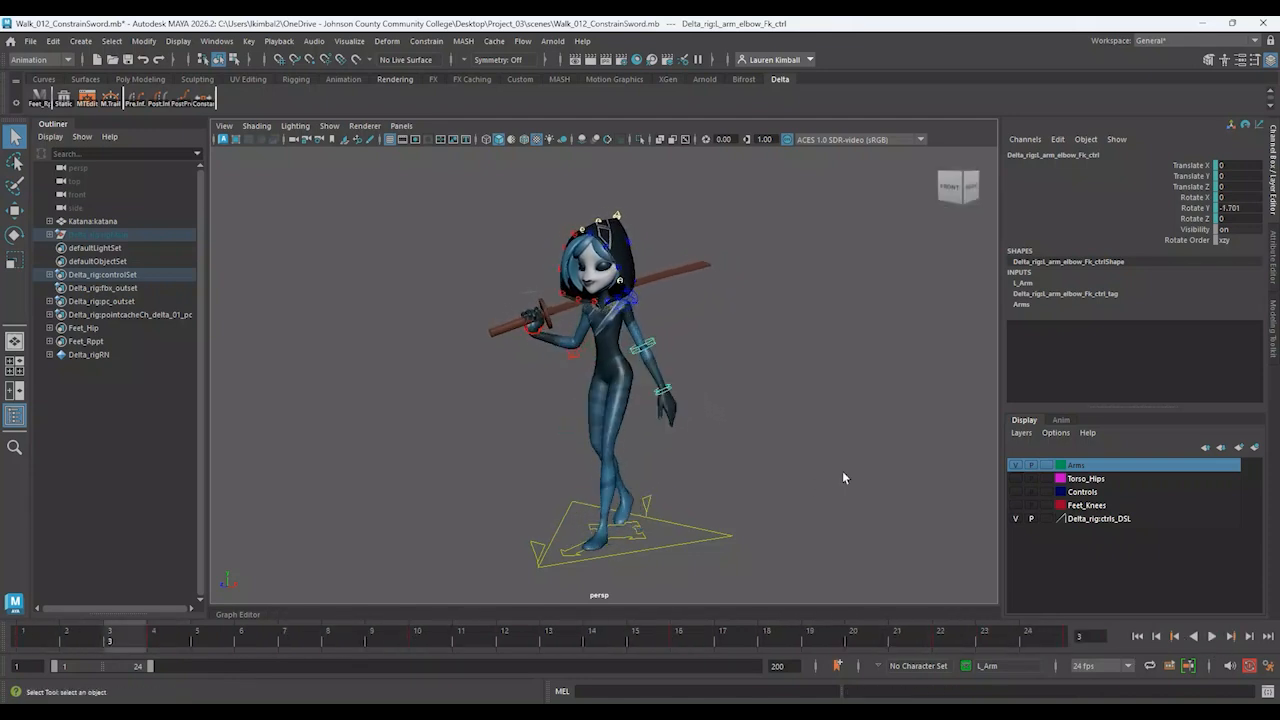
left_click(842, 477)
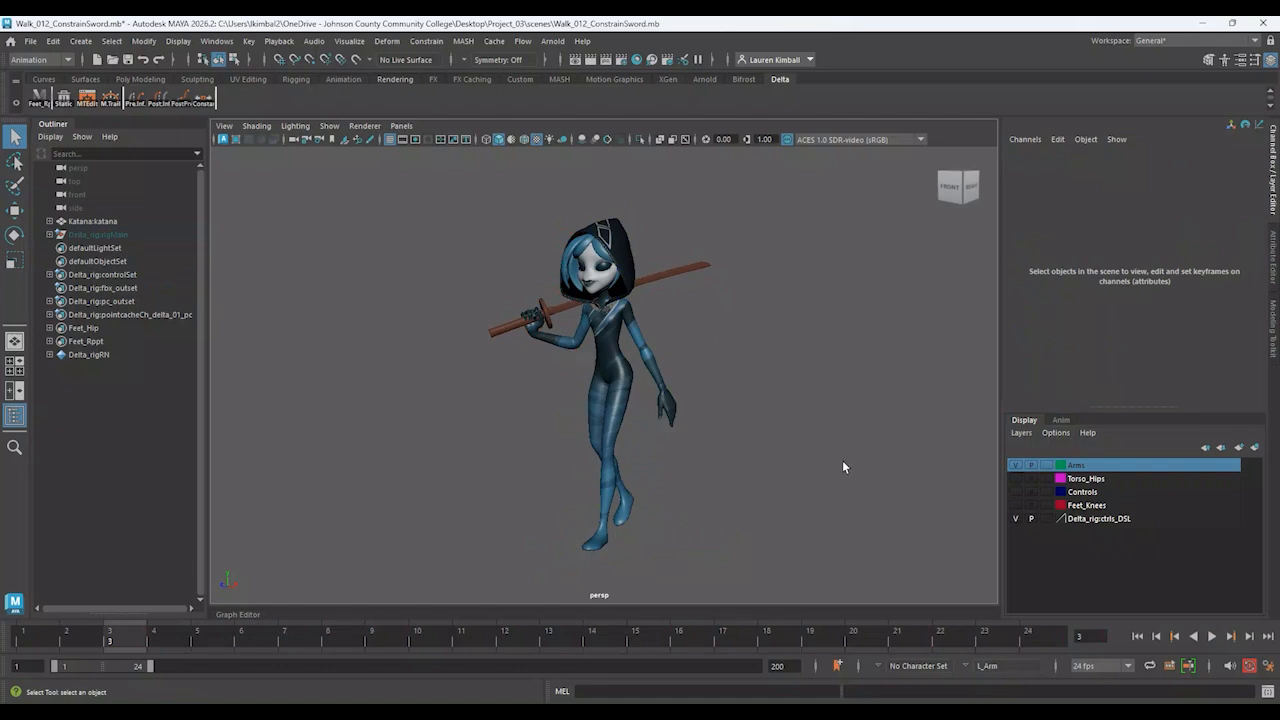
Set the render image size to the HD_720 preset in the Render Settings
left_click(621, 62)
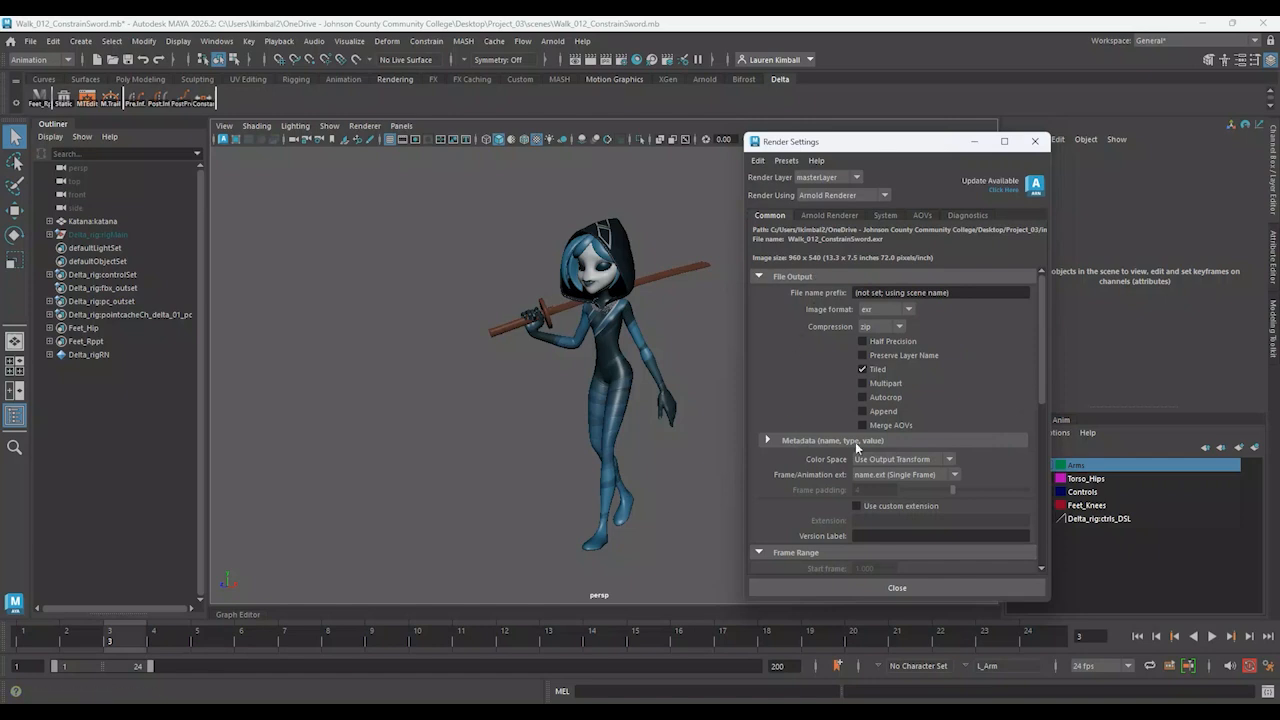
left_click_drag(1043, 360, 1050, 536)
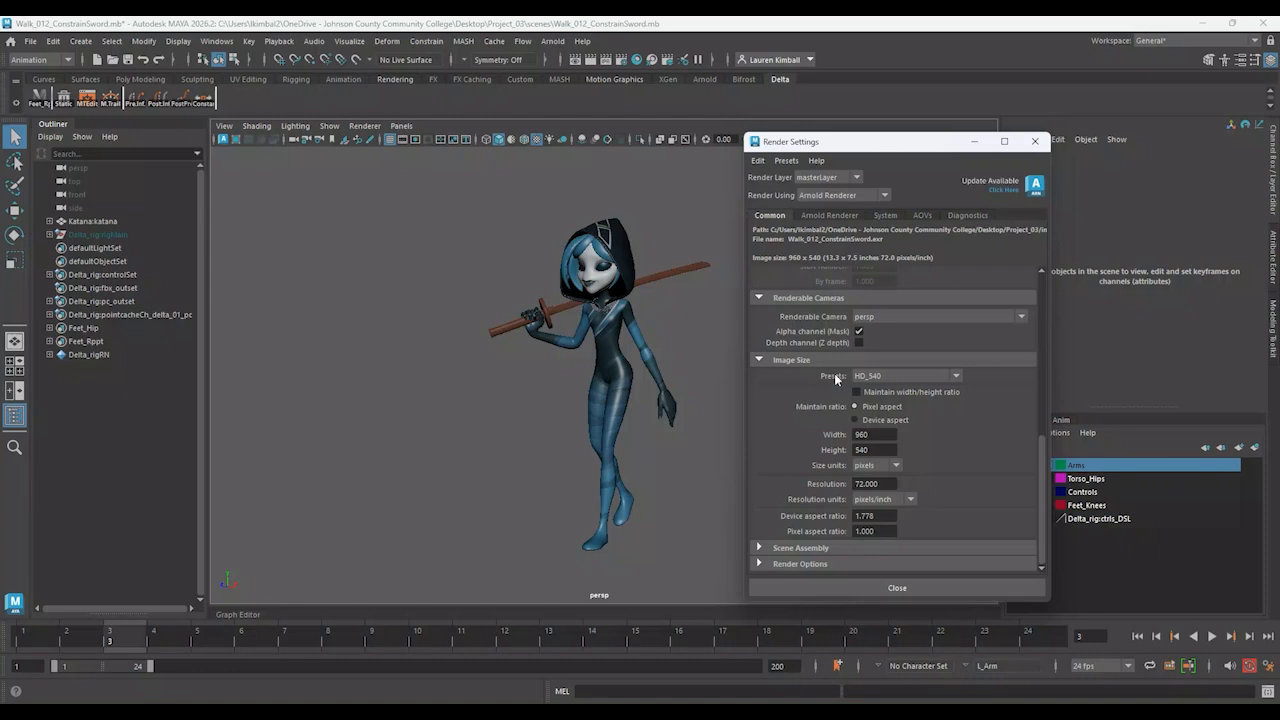
left_click(878, 377)
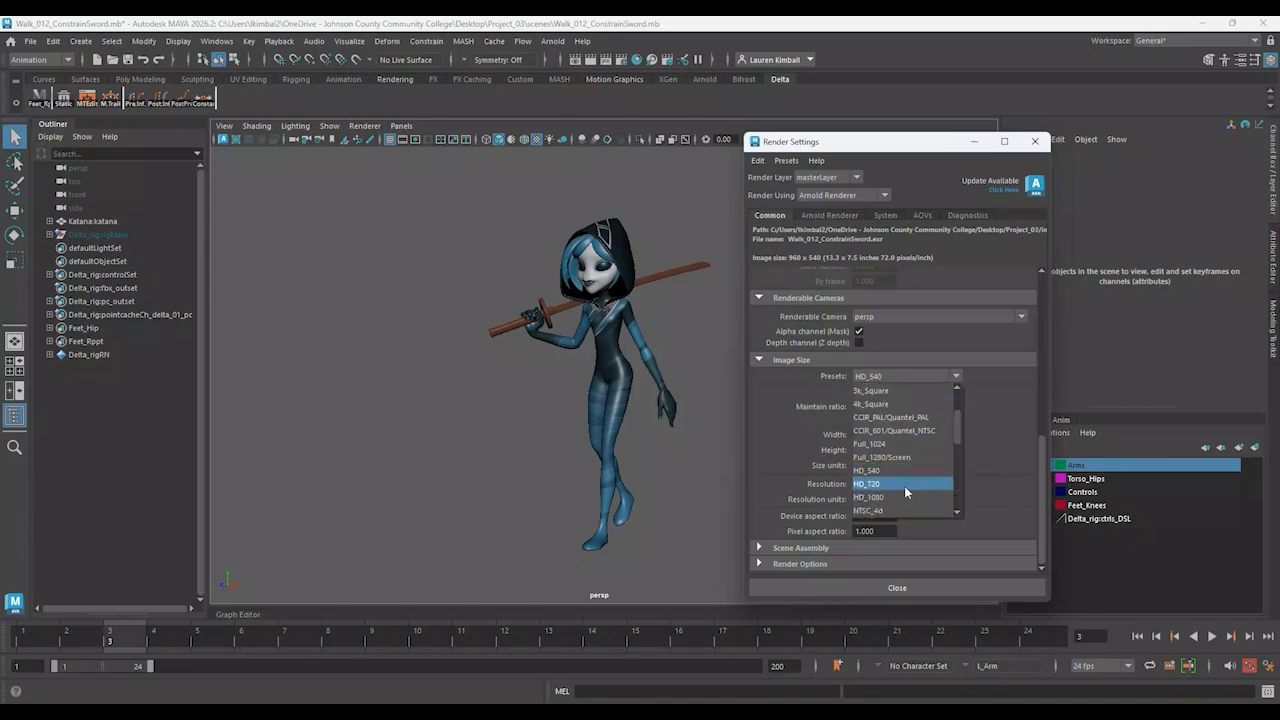
left_click(905, 486)
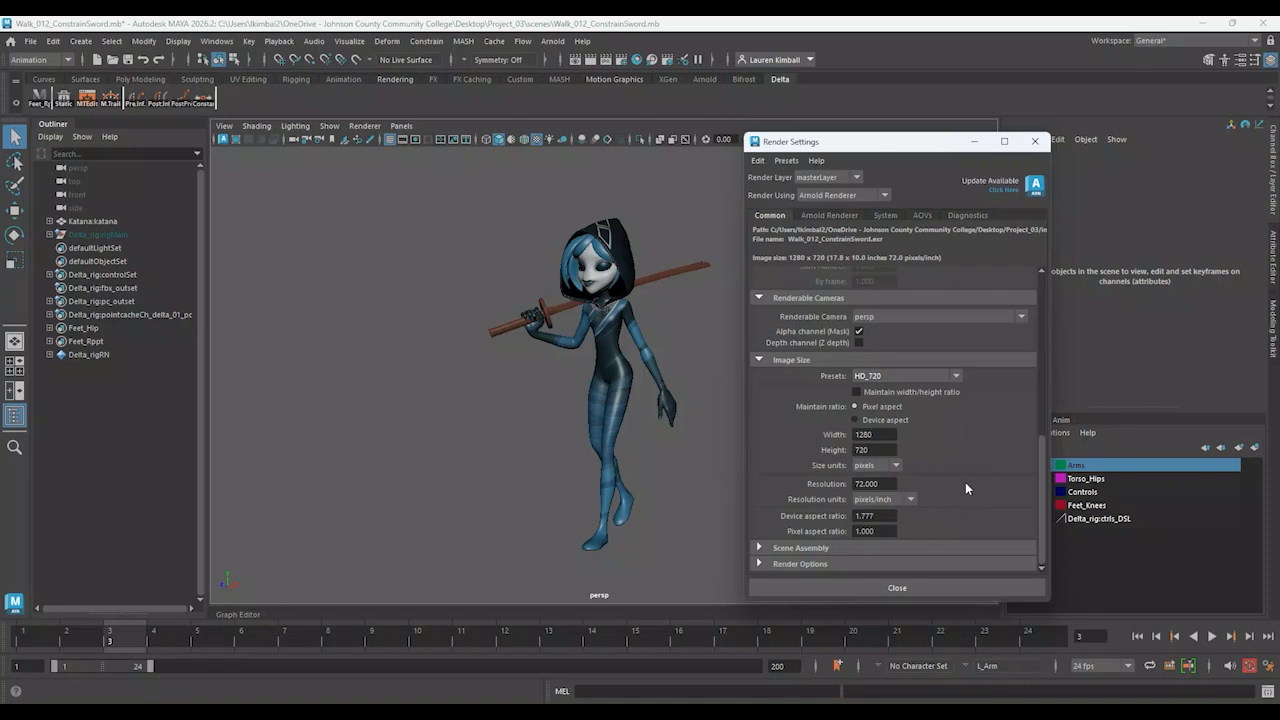
left_click(920, 589)
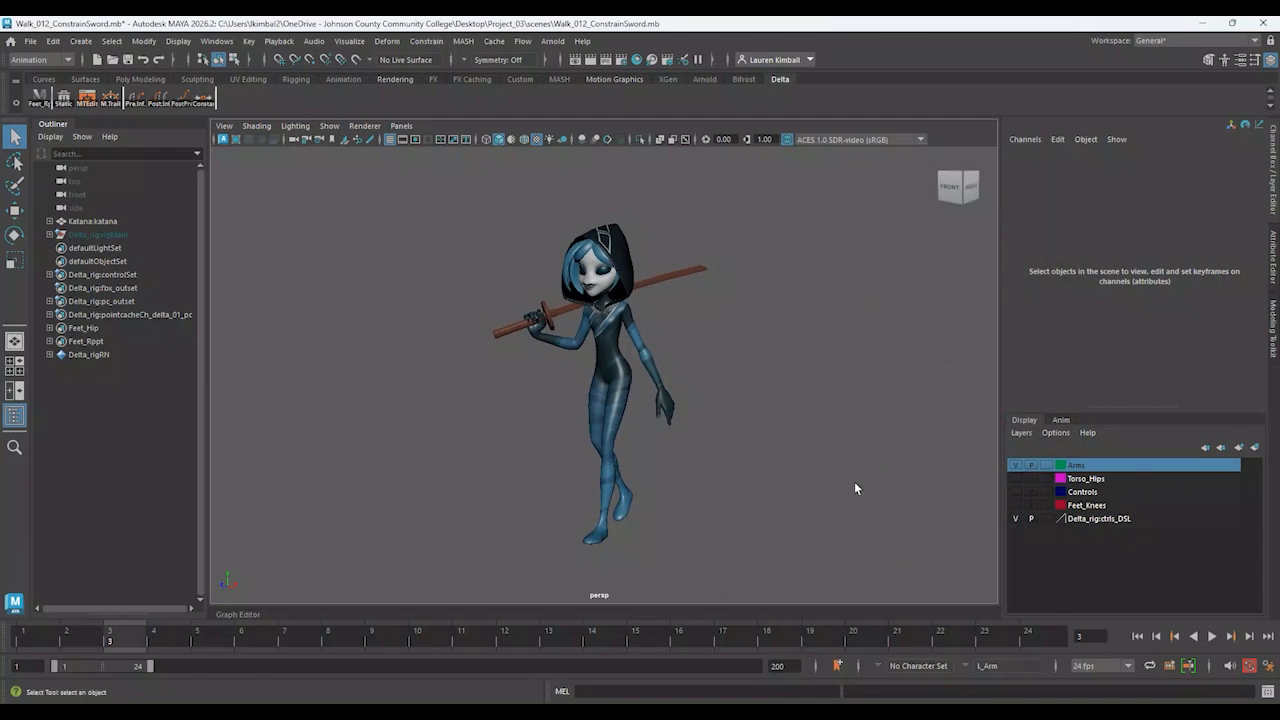
Create a camera with an aim target in the scene and frame it near the character's feet
scroll(854, 483, "down", 1)
middle_click_drag(834, 479, 795, 475, "alt")
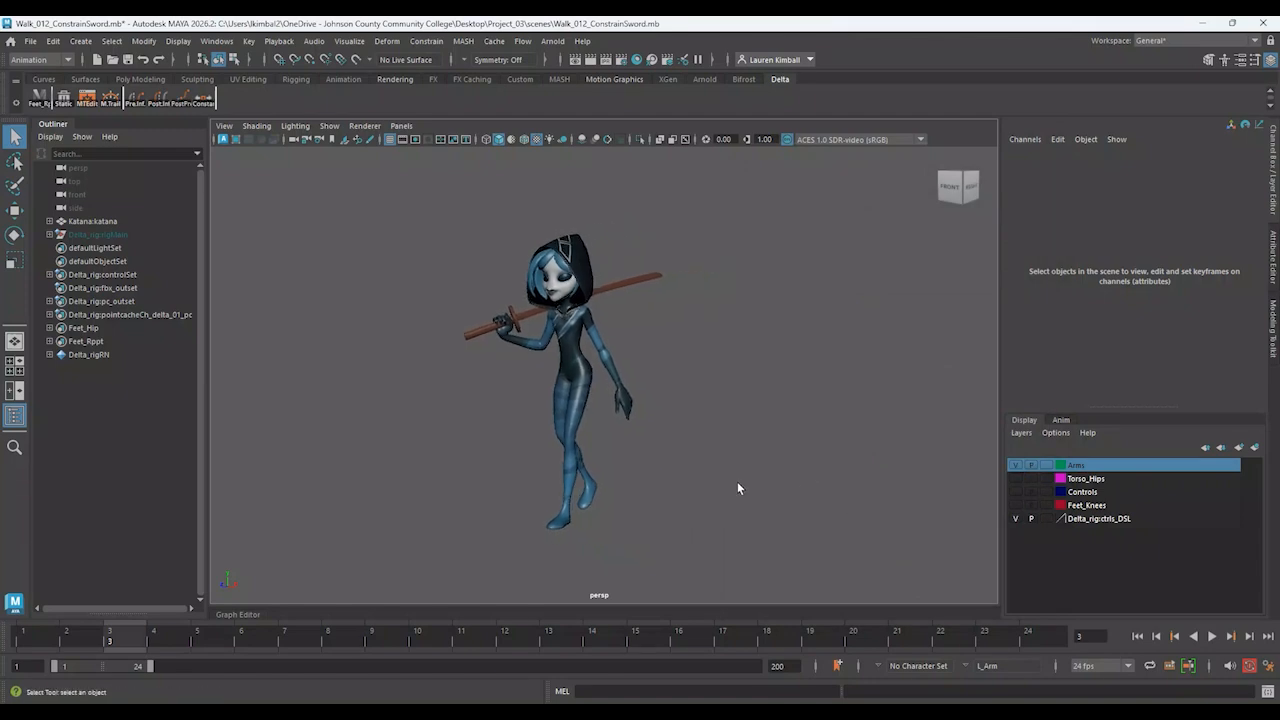
left_click(81, 42)
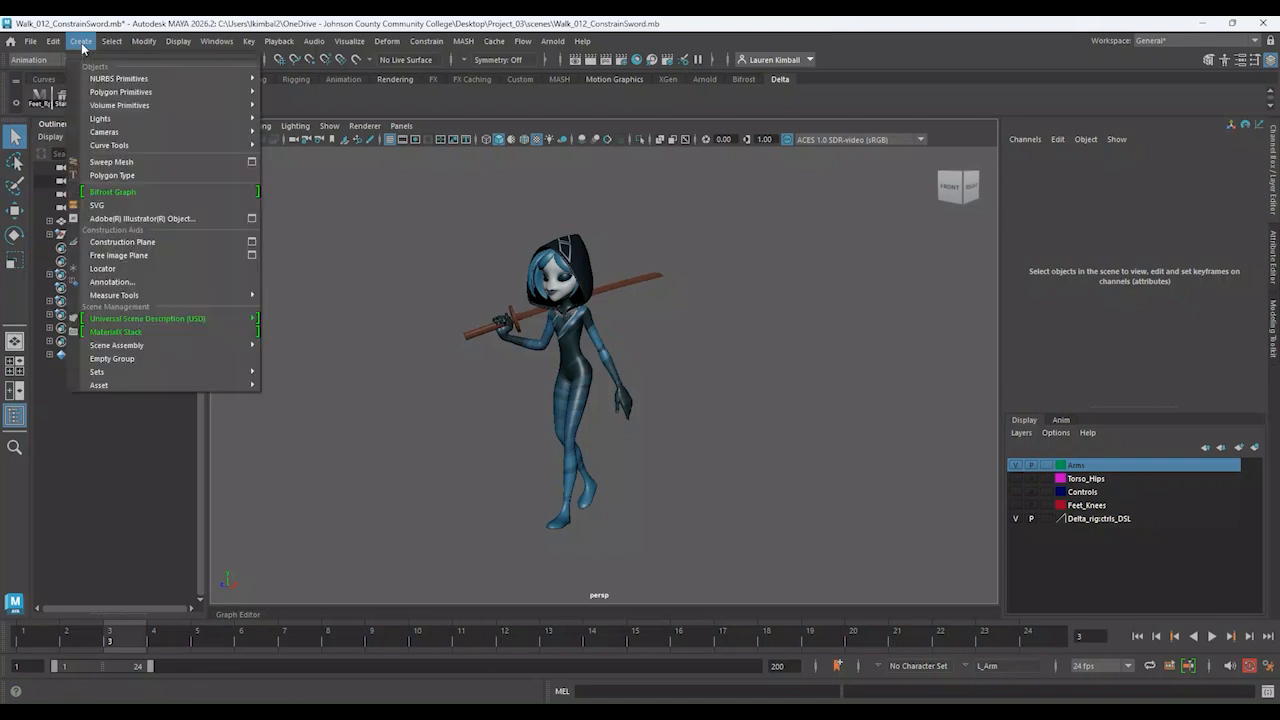
mouse_move(100, 134)
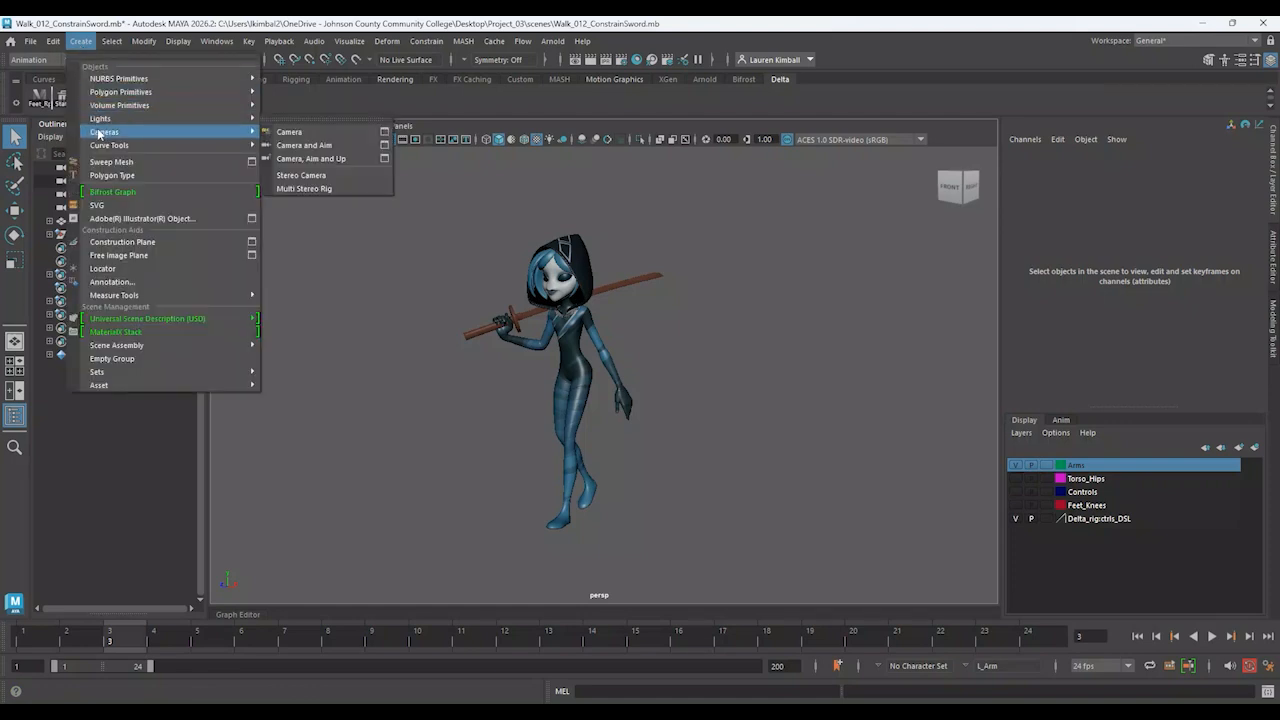
left_click(347, 150)
key("f")
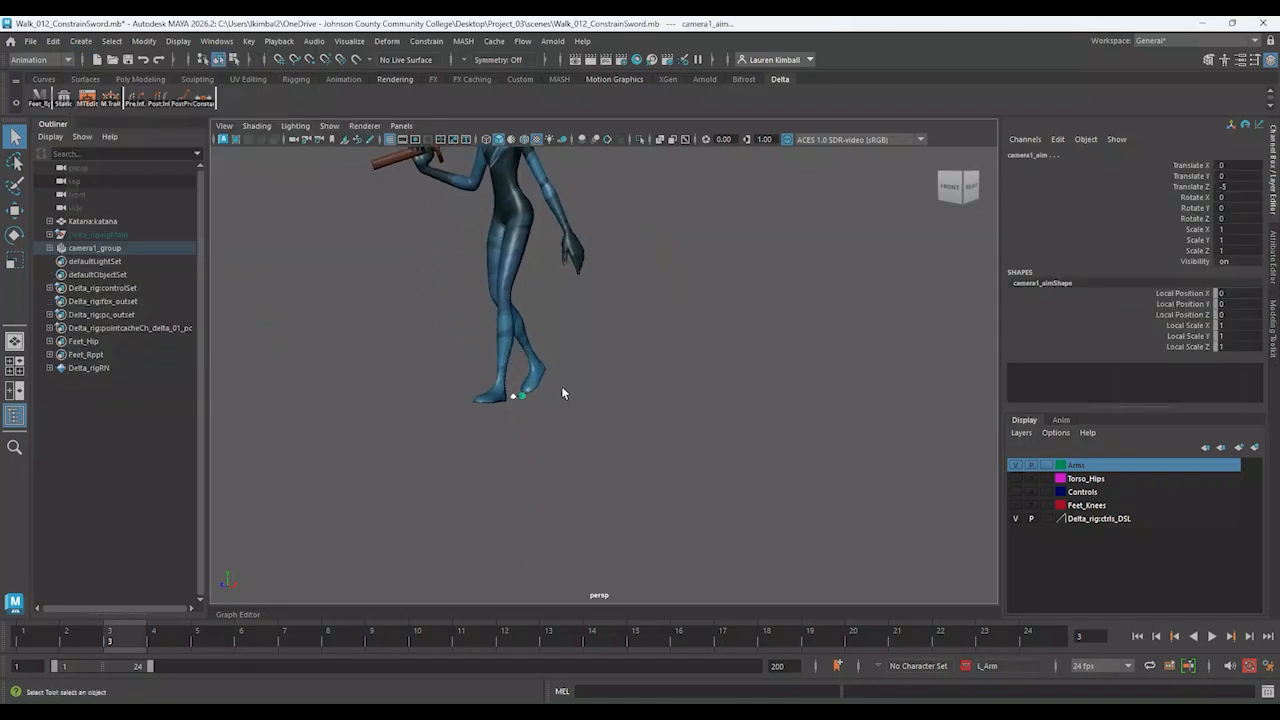
left_click_drag(720, 611, 533, 373, "alt")
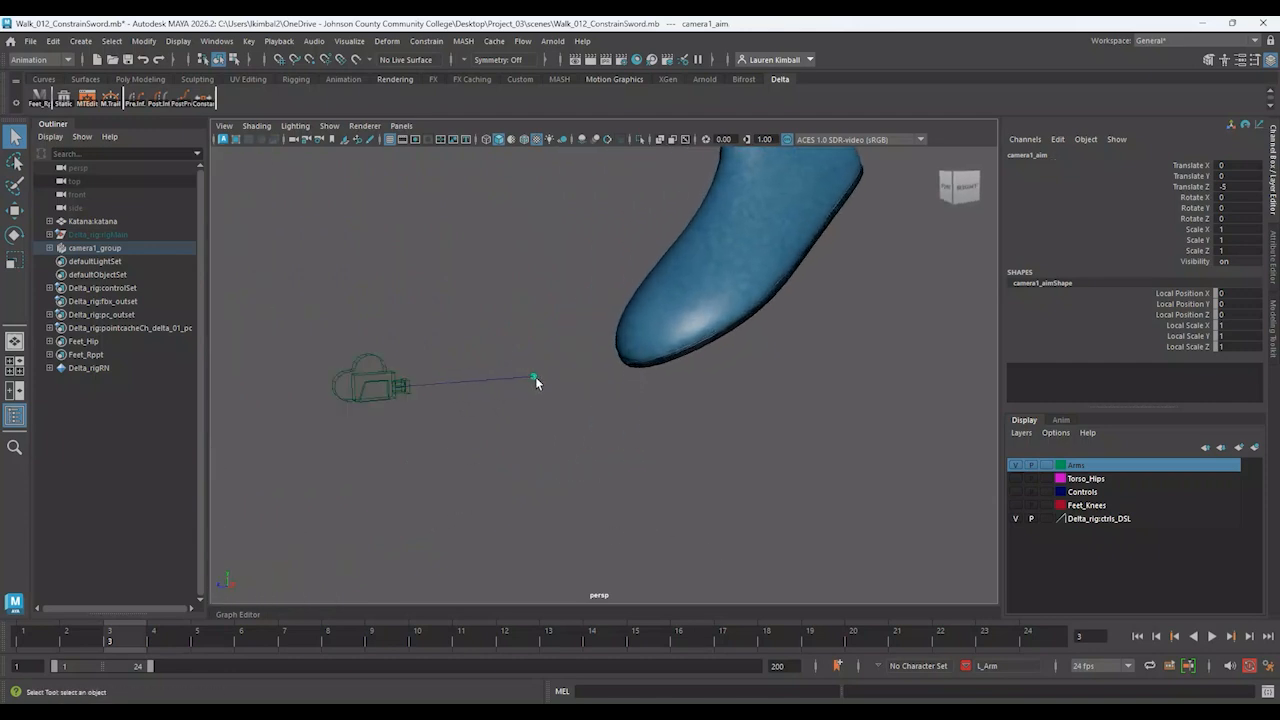
Try moving the camera1_aim target upward
left_click(535, 379)
key("w")
left_click_drag(533, 362, 505, 222)
key("ctrl+z")
key("ctrl+z")
key("ctrl+z")
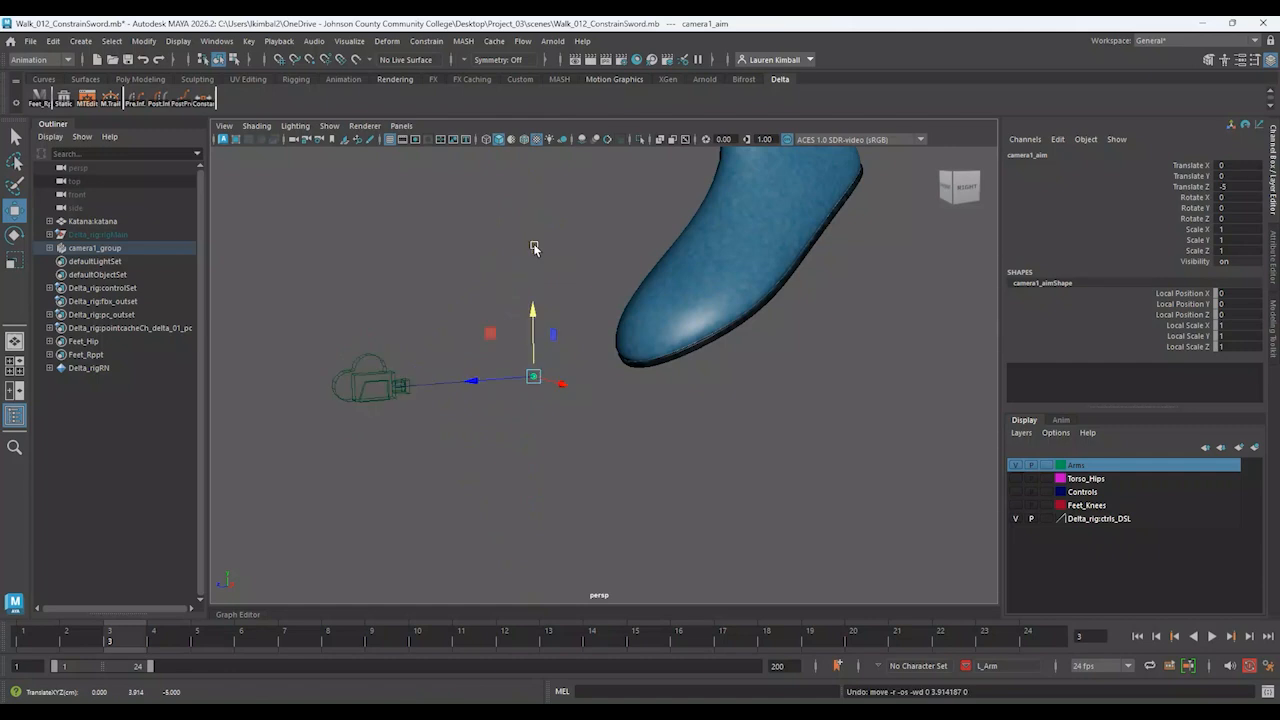
Expand camera1_group and examine its camera and aim nodes by selecting each
left_click(90, 249)
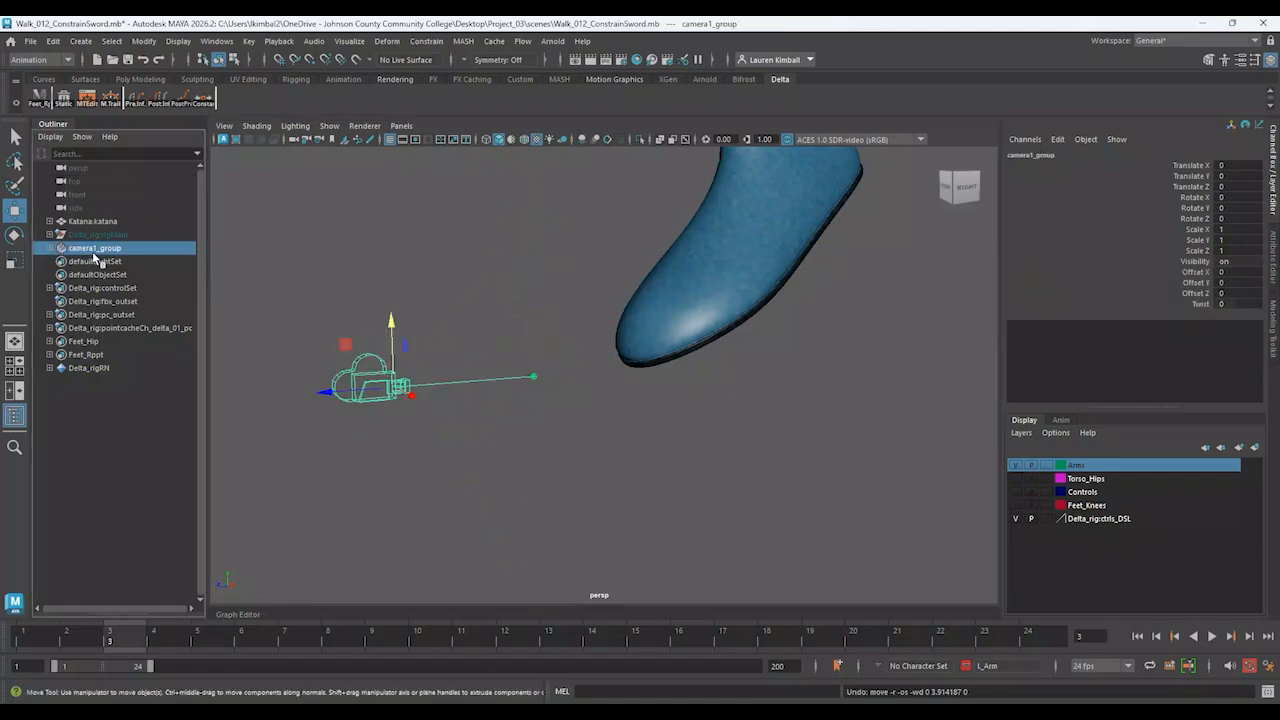
left_click(50, 248)
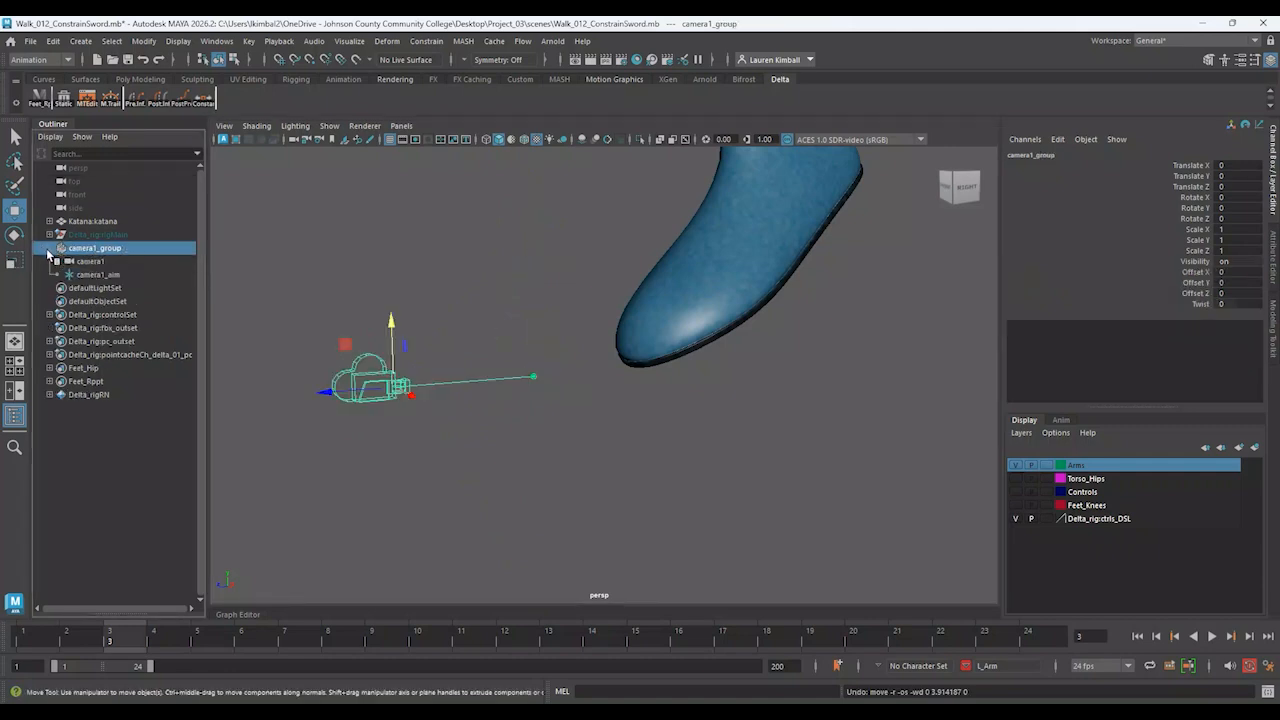
left_click(89, 261)
left_click(97, 274)
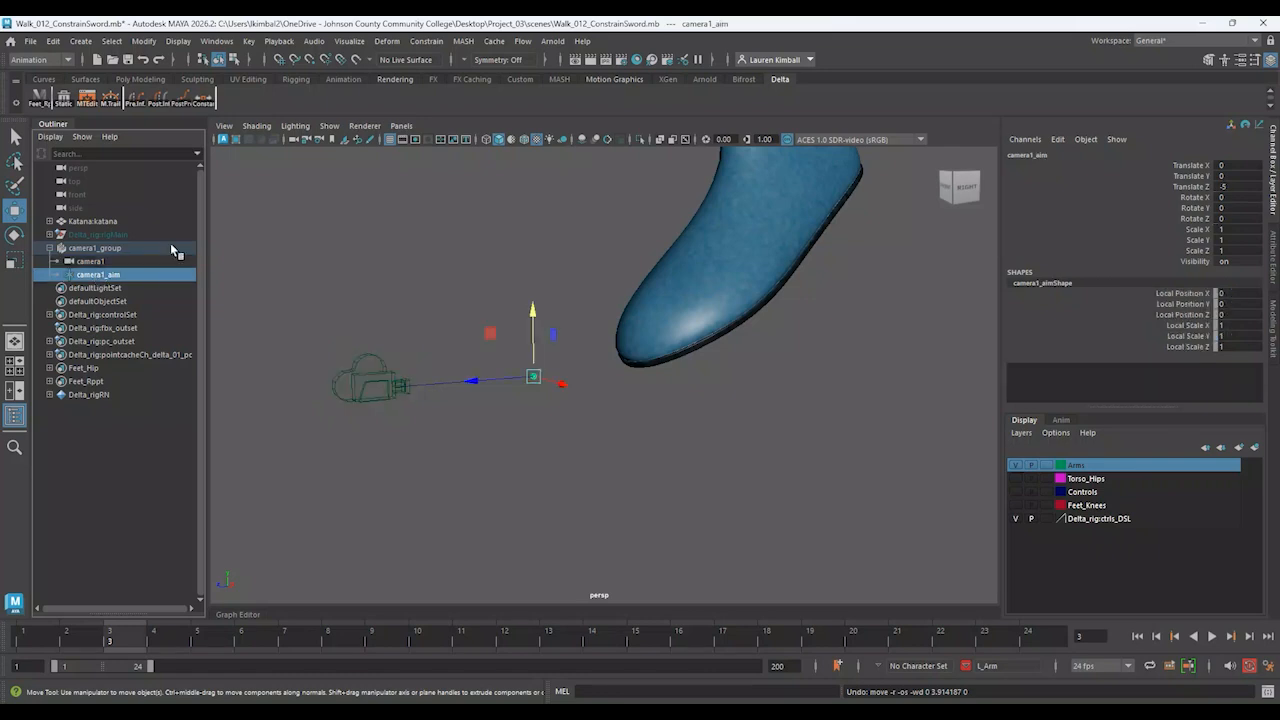
Scale camera1 uniformly to about 20.184 and move it away from the character to about 62.92 in Z
left_click(383, 300)
left_click(360, 380)
left_click_drag(360, 380, 475, 423, "alt")
key("e")
key("r")
left_click_drag(505, 378, 820, 457)
right_click_drag(820, 457, 606, 443, "alt")
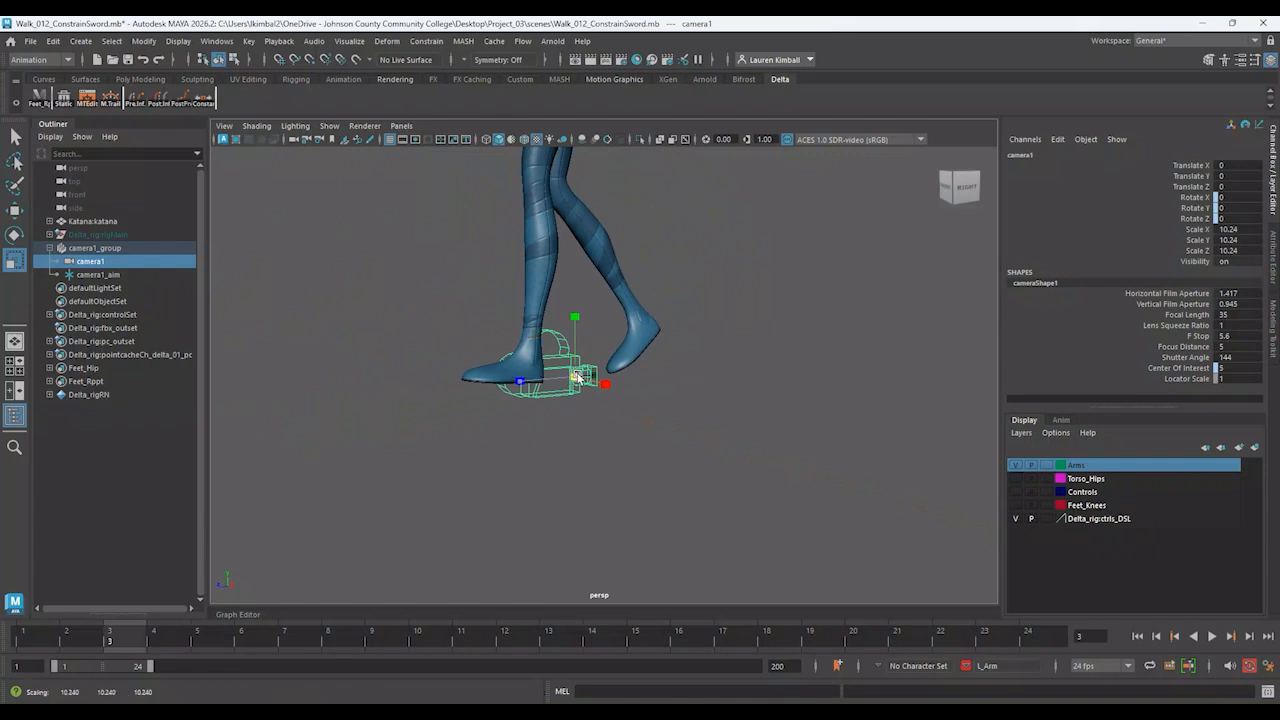
left_click_drag(575, 378, 686, 456)
key("w")
left_click_drag(511, 380, 211, 402)
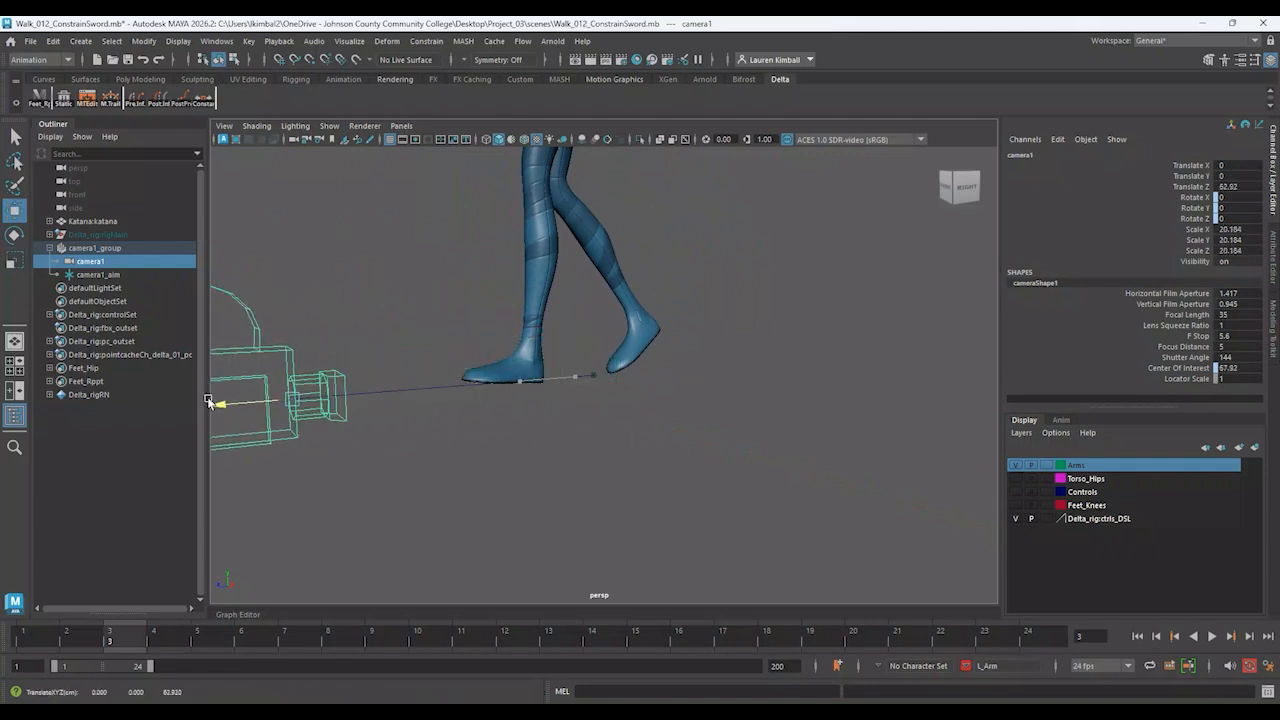
Deselect the camera and switch the workspace to two side-by-side viewports showing the front and persp views
left_click(726, 468)
right_click_drag(726, 468, 322, 369, "alt")
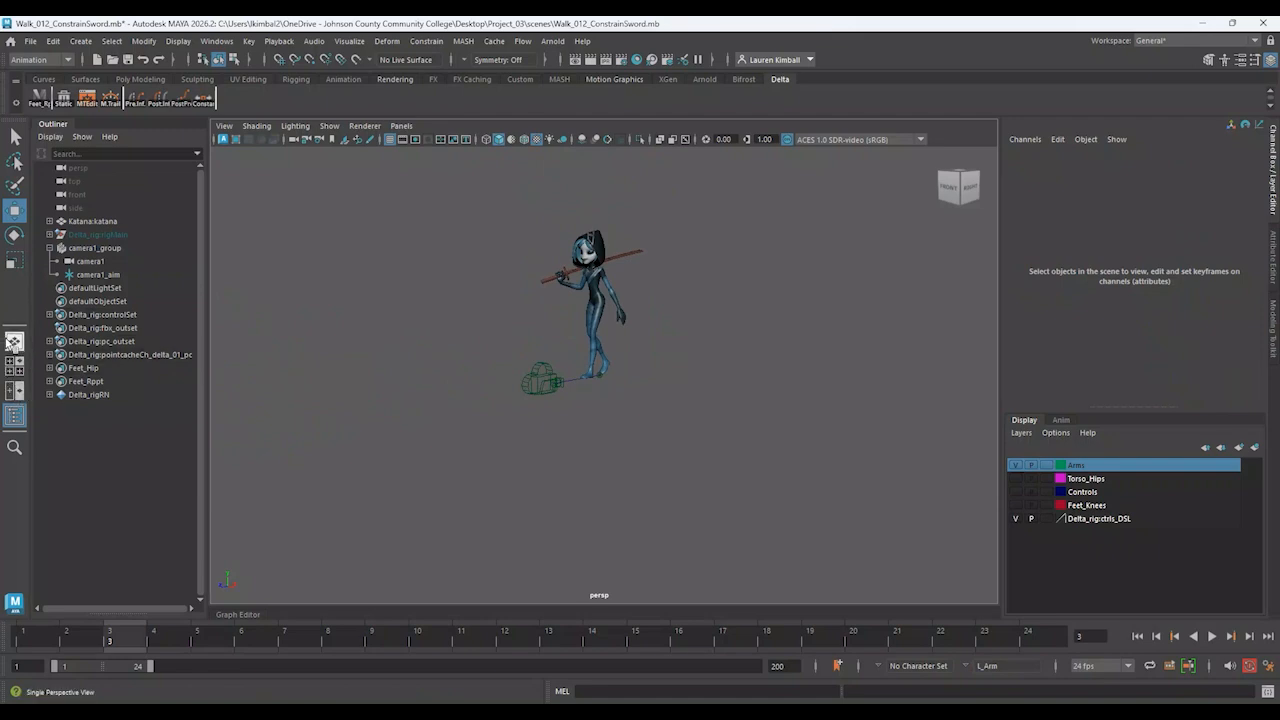
left_click(22, 368)
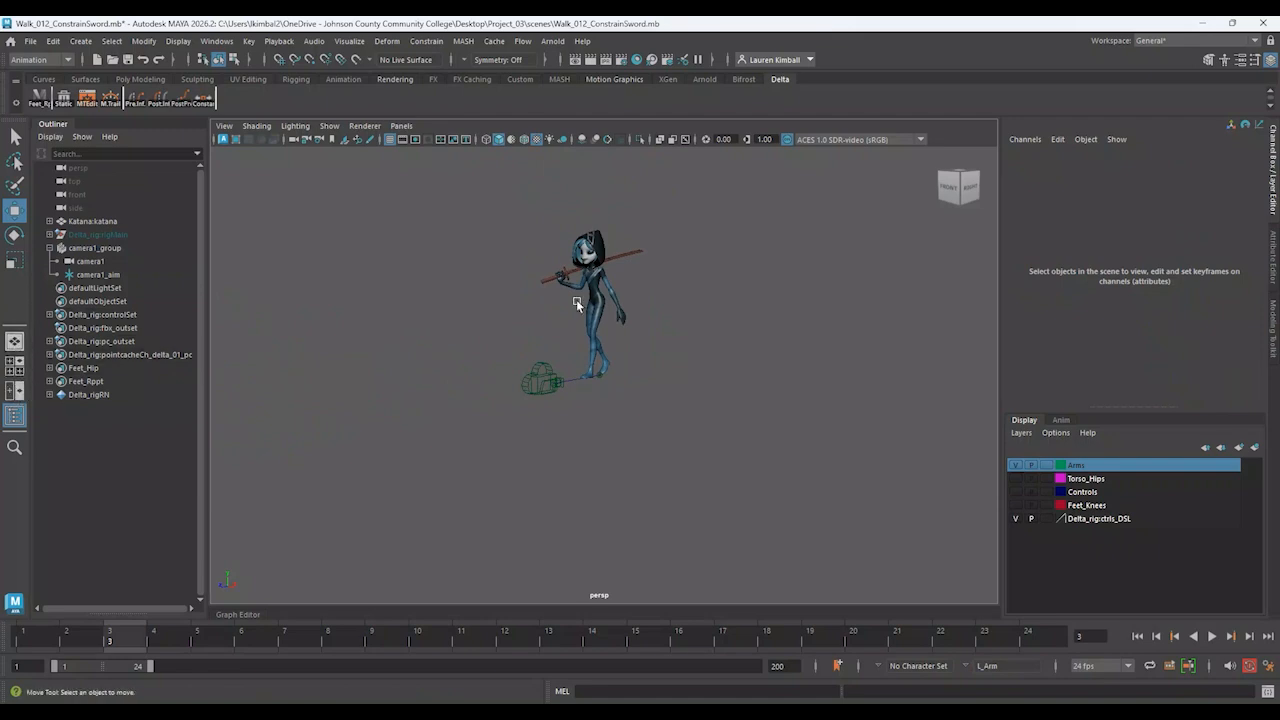
key("space")
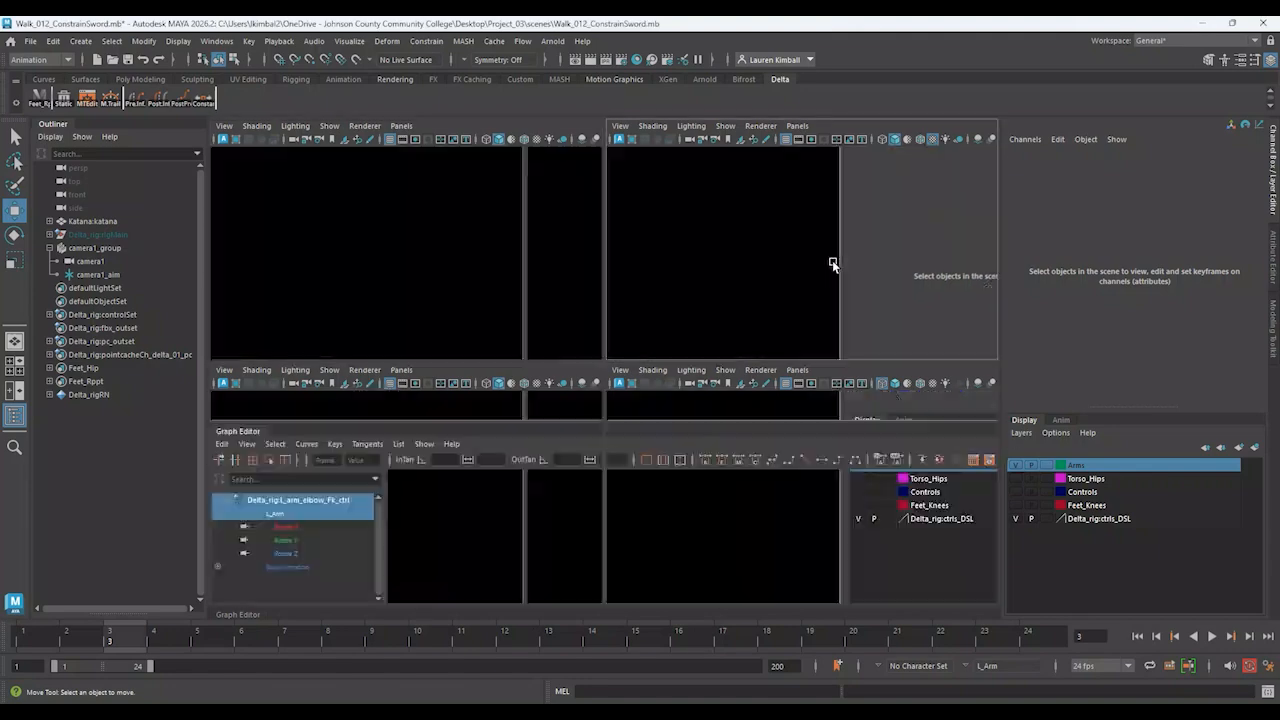
left_click(14, 390)
key("space")
key("space")
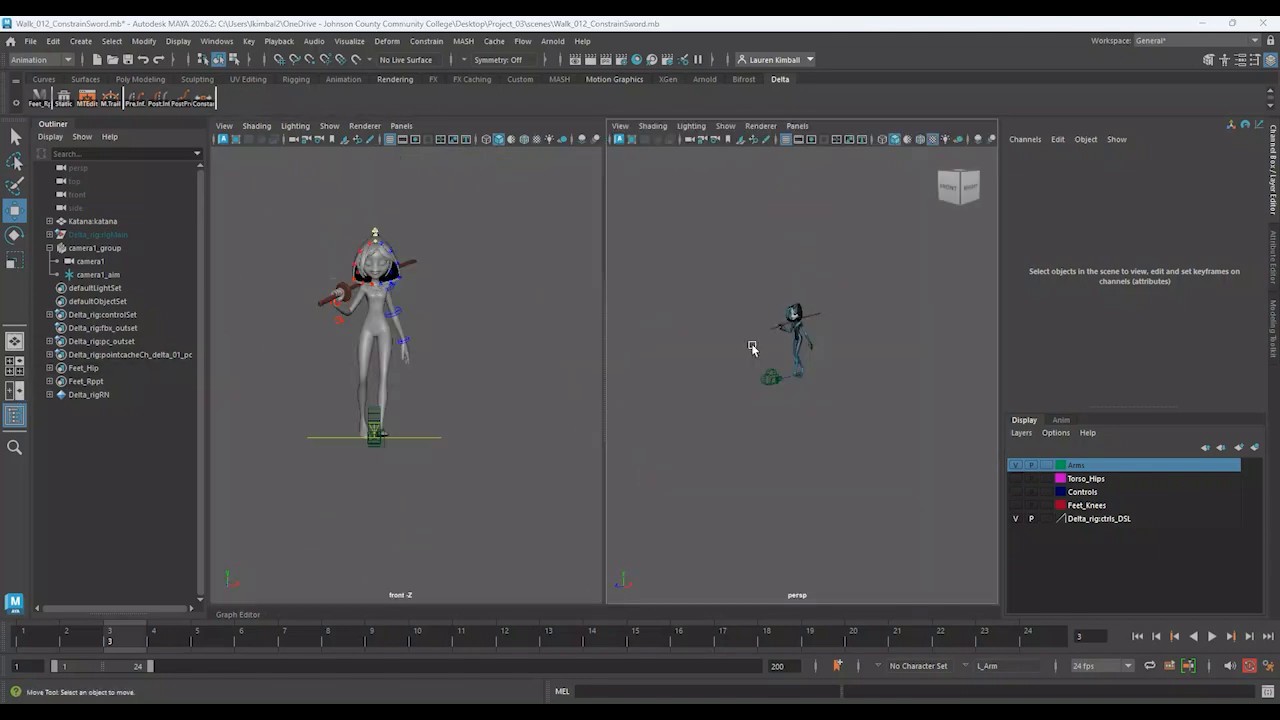
key("space")
key("space")
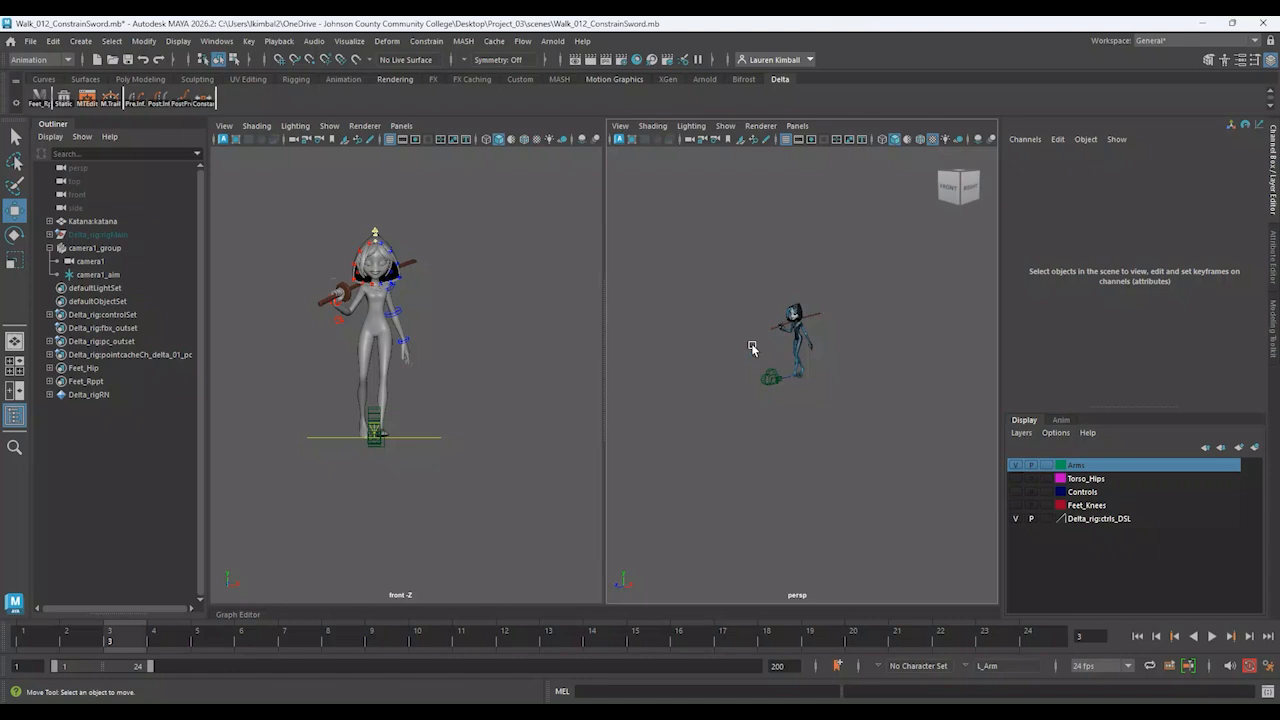
Set the front viewport to look through camera1, keeping the persp view beside it
scroll(466, 322, "up", 2)
middle_click_drag(466, 322, 507, 376, "alt")
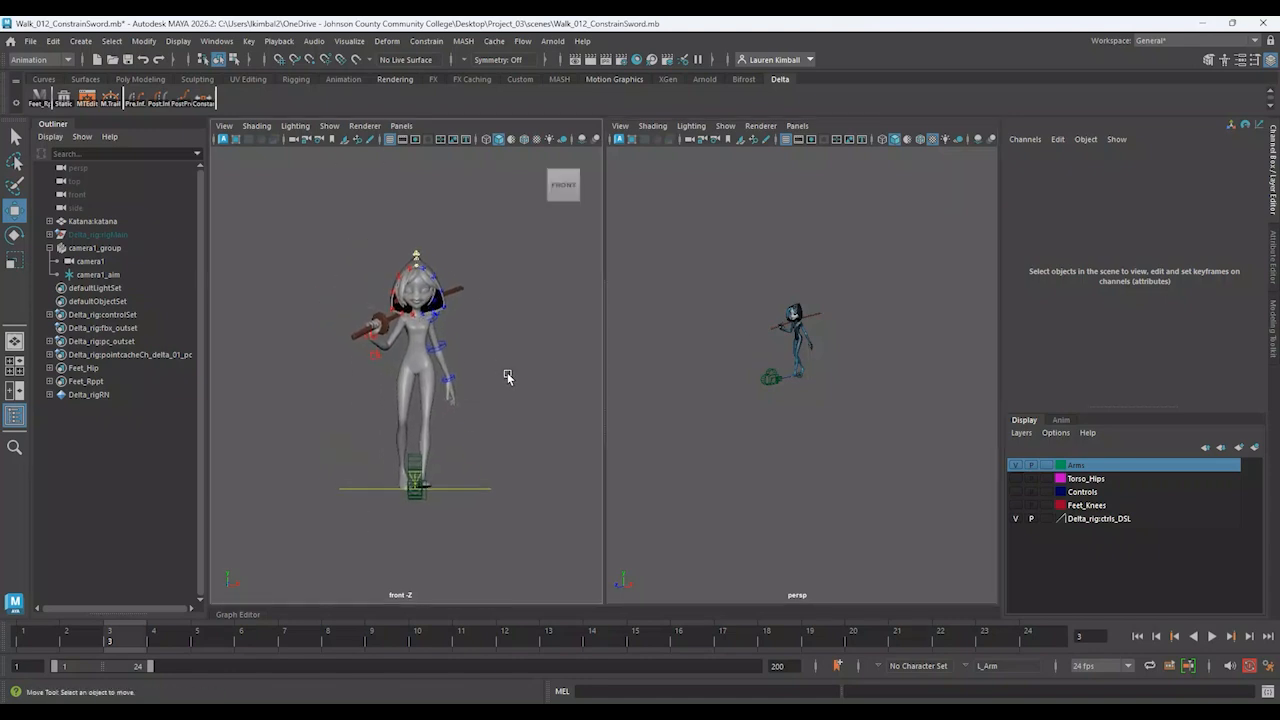
scroll(507, 376, "up", 1)
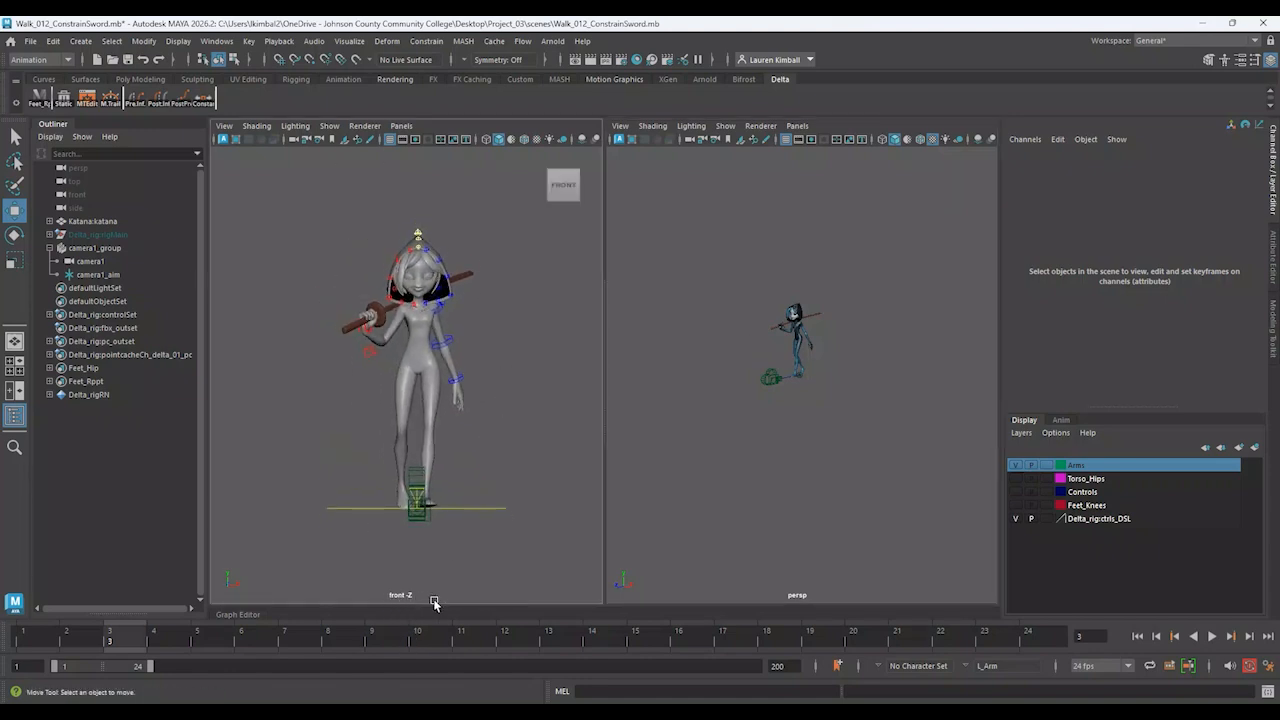
left_click(401, 127)
mouse_move(408, 141)
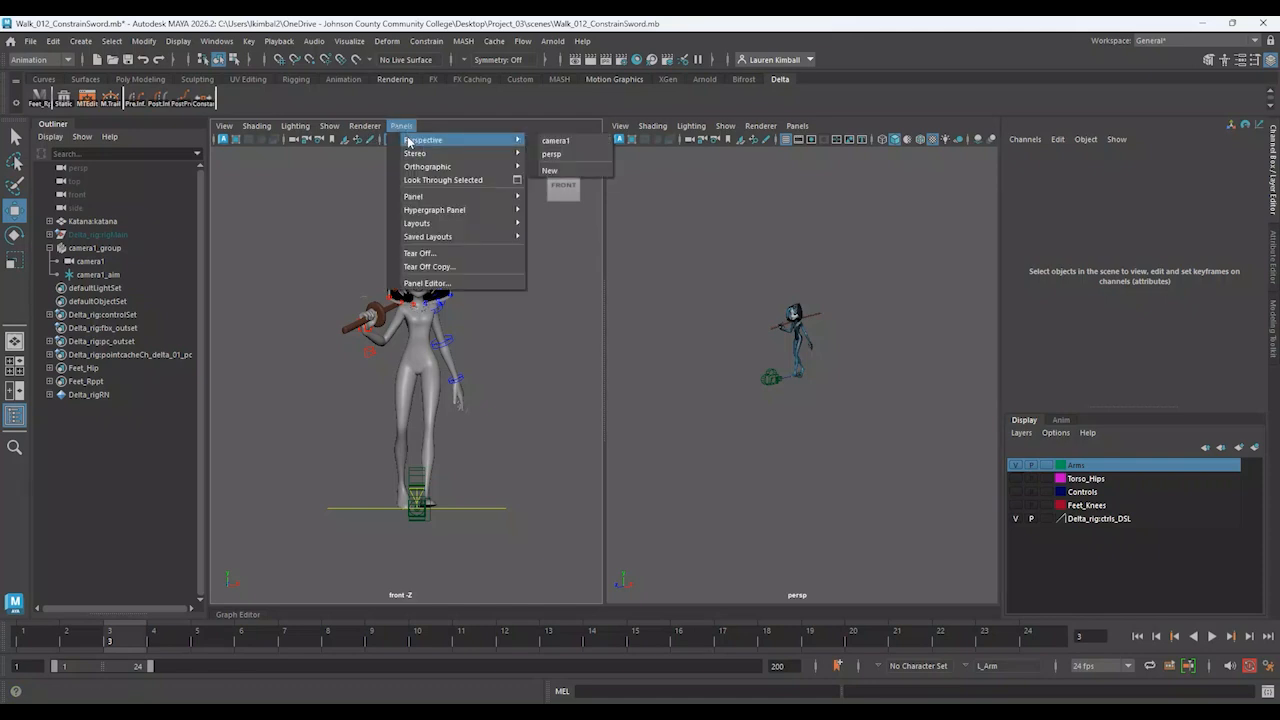
left_click(550, 140)
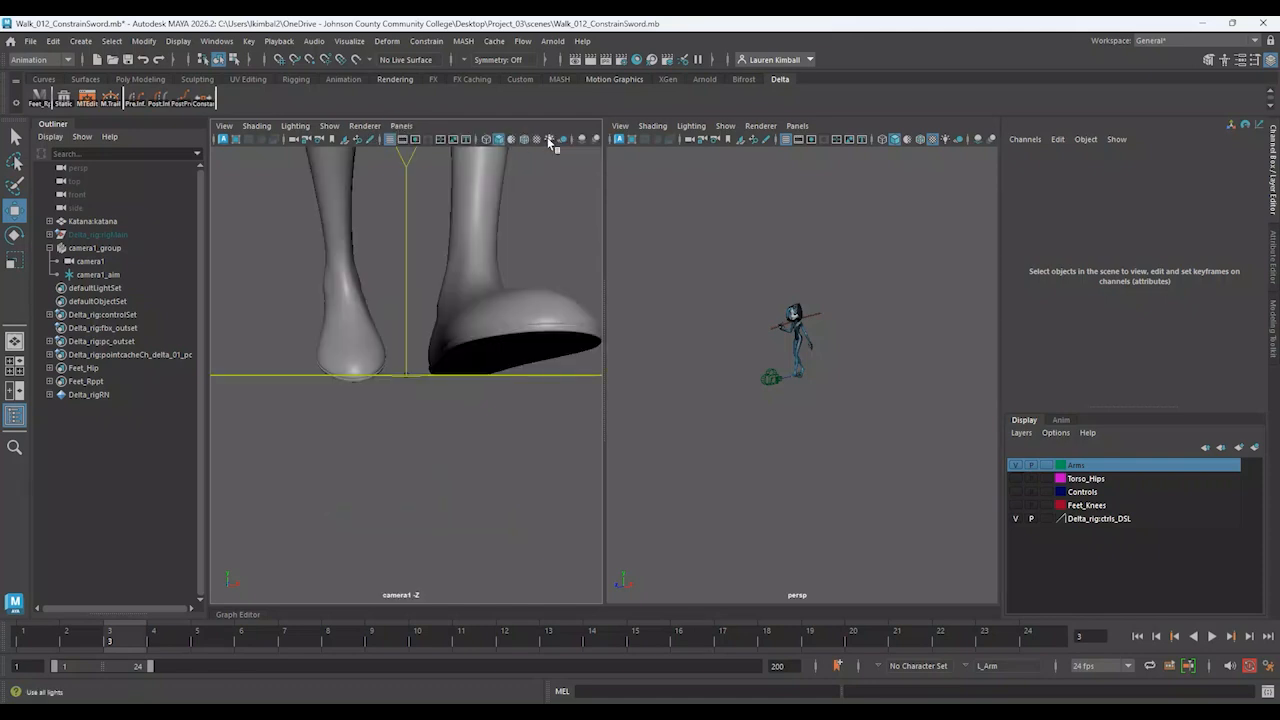
Move camera1 back to about 217.12 in Z, and try raising it on its own before undoing that raise
left_click(770, 372)
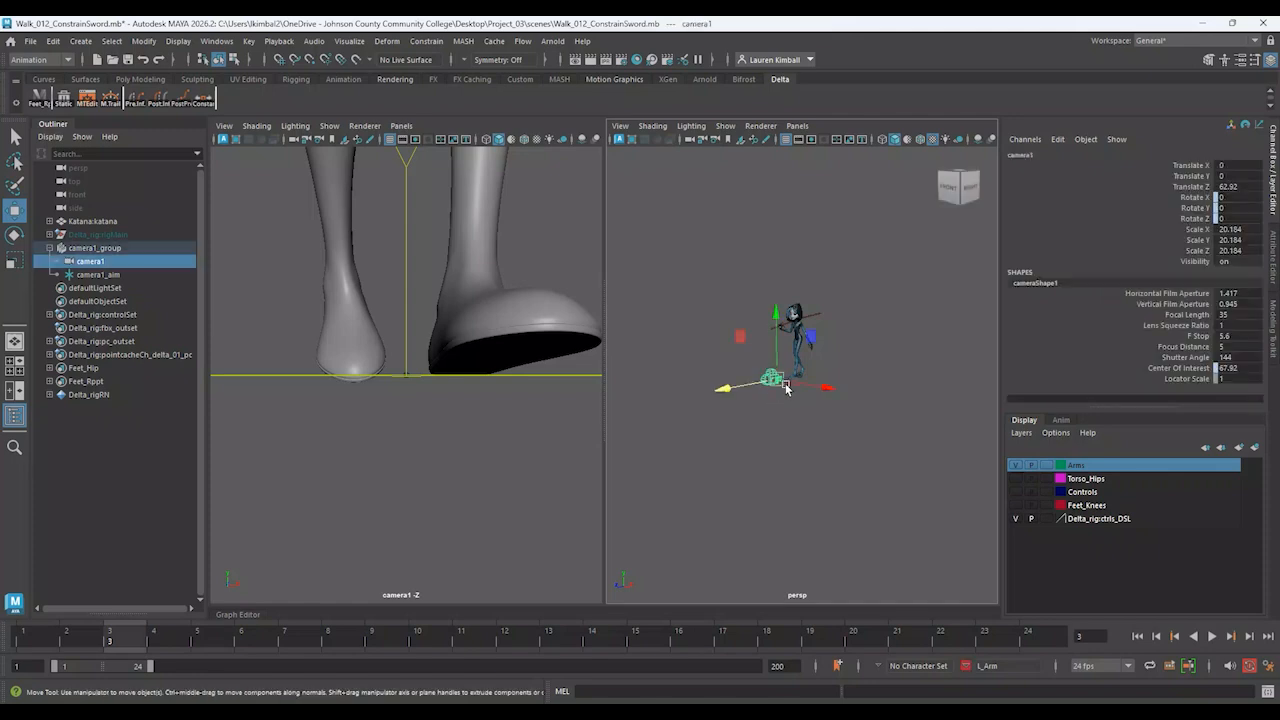
left_click_drag(740, 390, 658, 412)
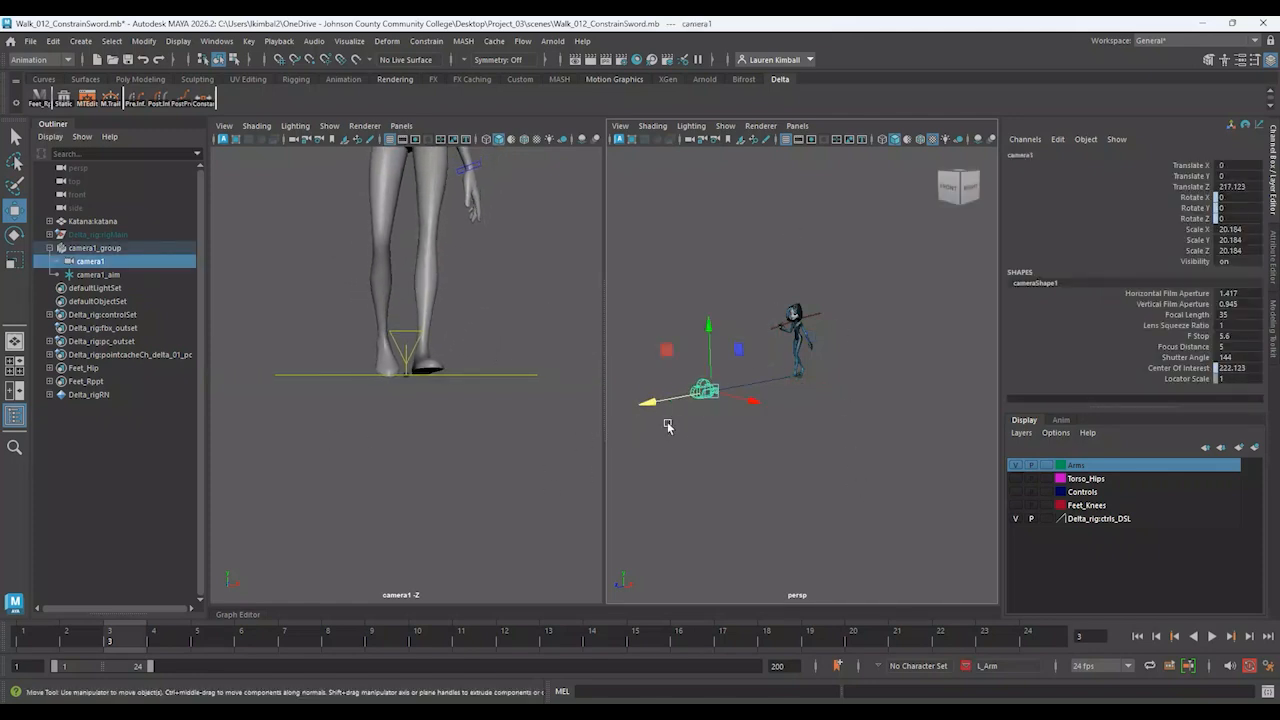
left_click_drag(667, 350, 700, 272)
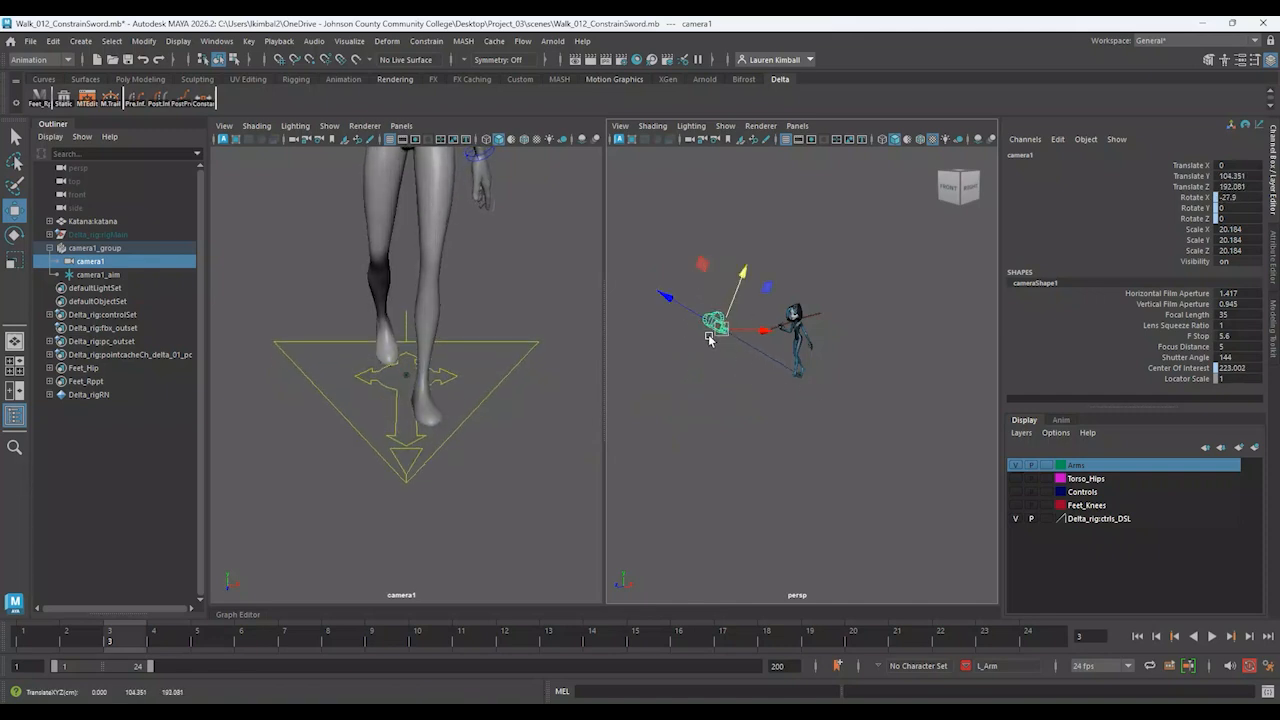
key("ctrl+z")
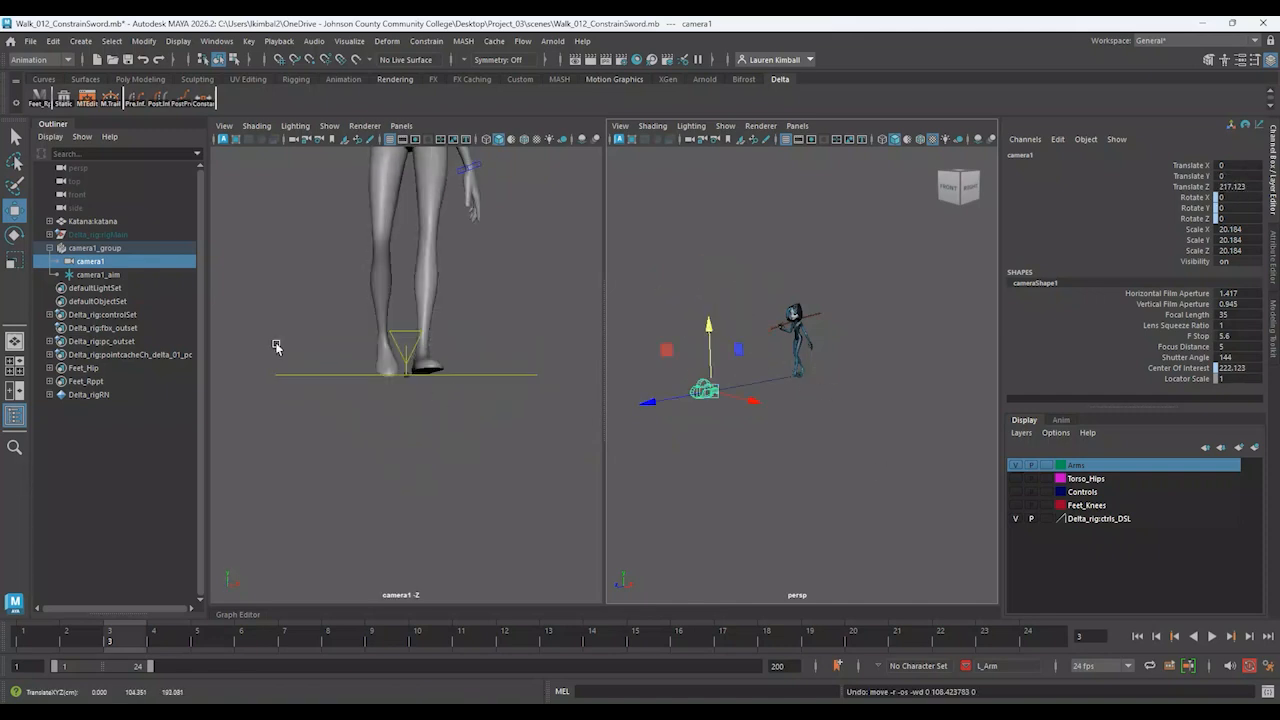
Raise camera1_group to about 73.1 in Y and move camera1 back to about 375.45 in Z
left_click(90, 249)
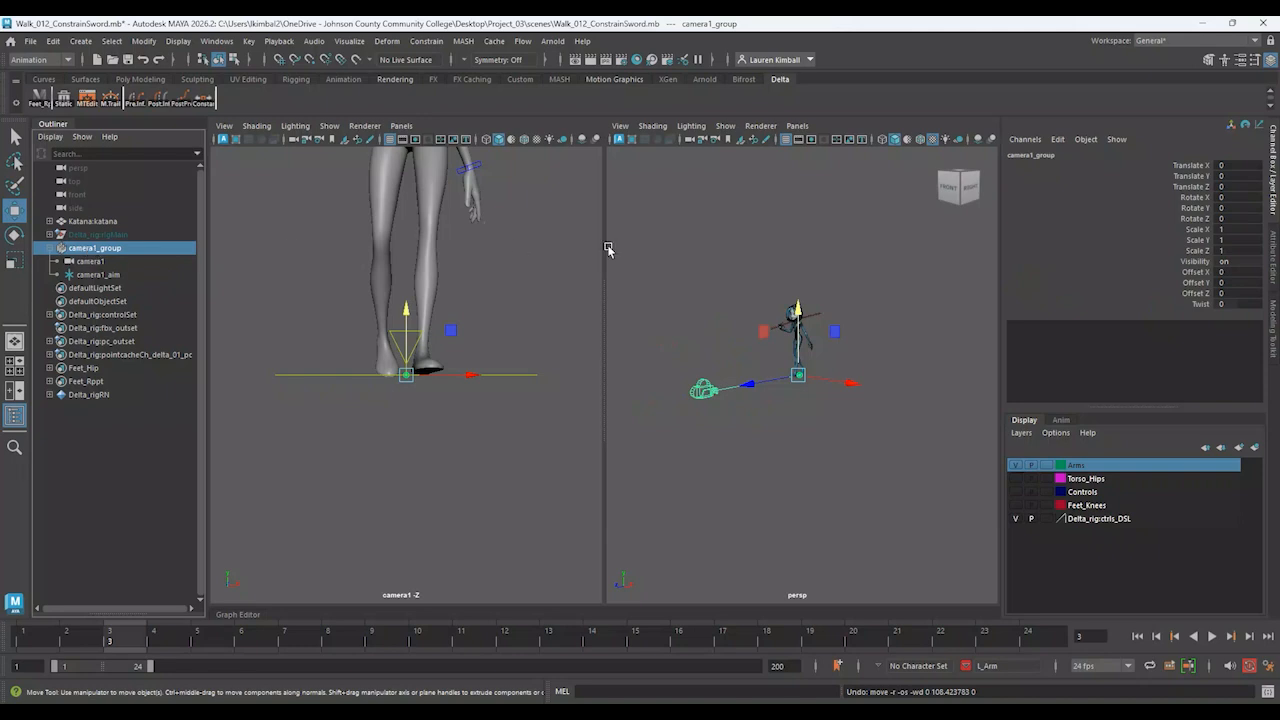
left_click_drag(797, 306, 797, 268)
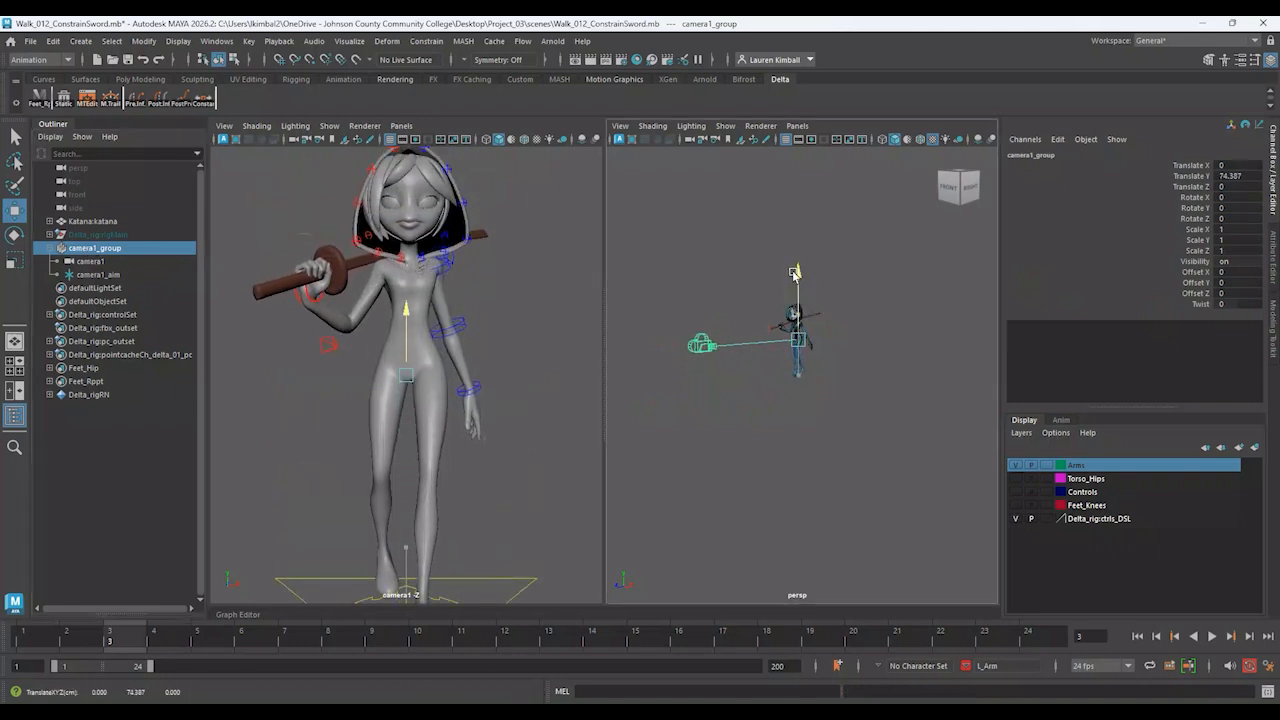
left_click(765, 355)
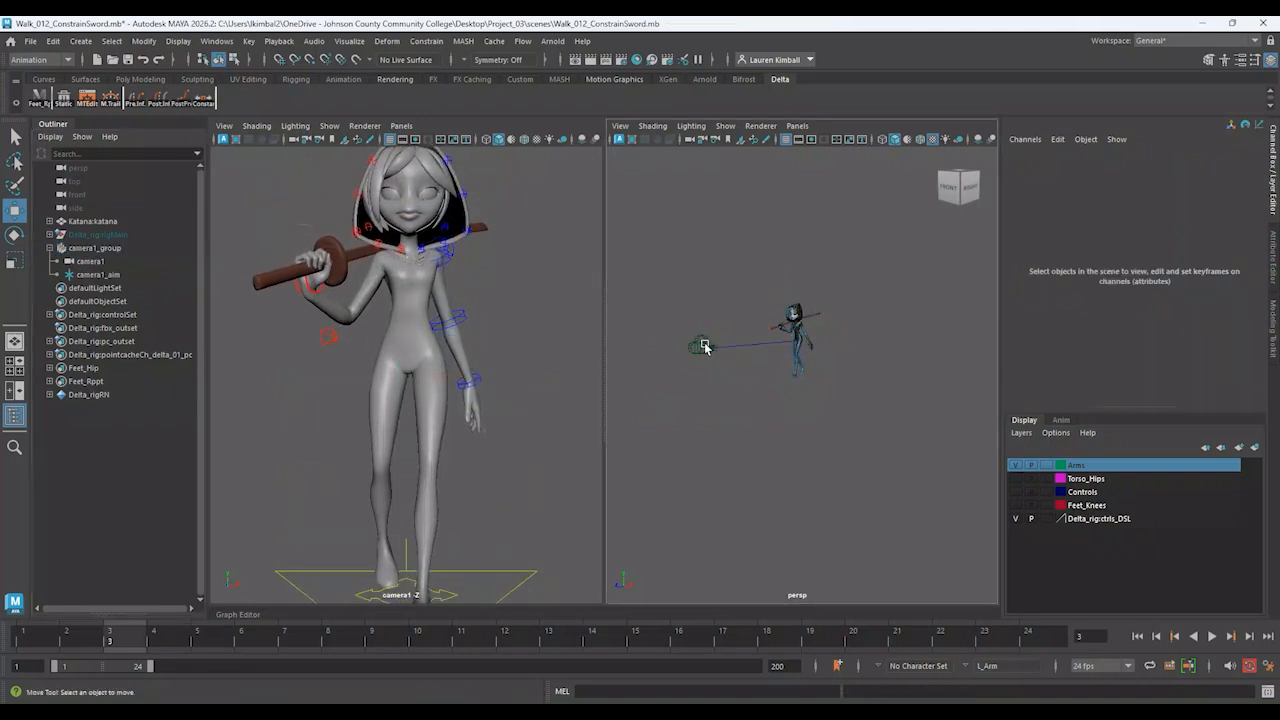
left_click(704, 347)
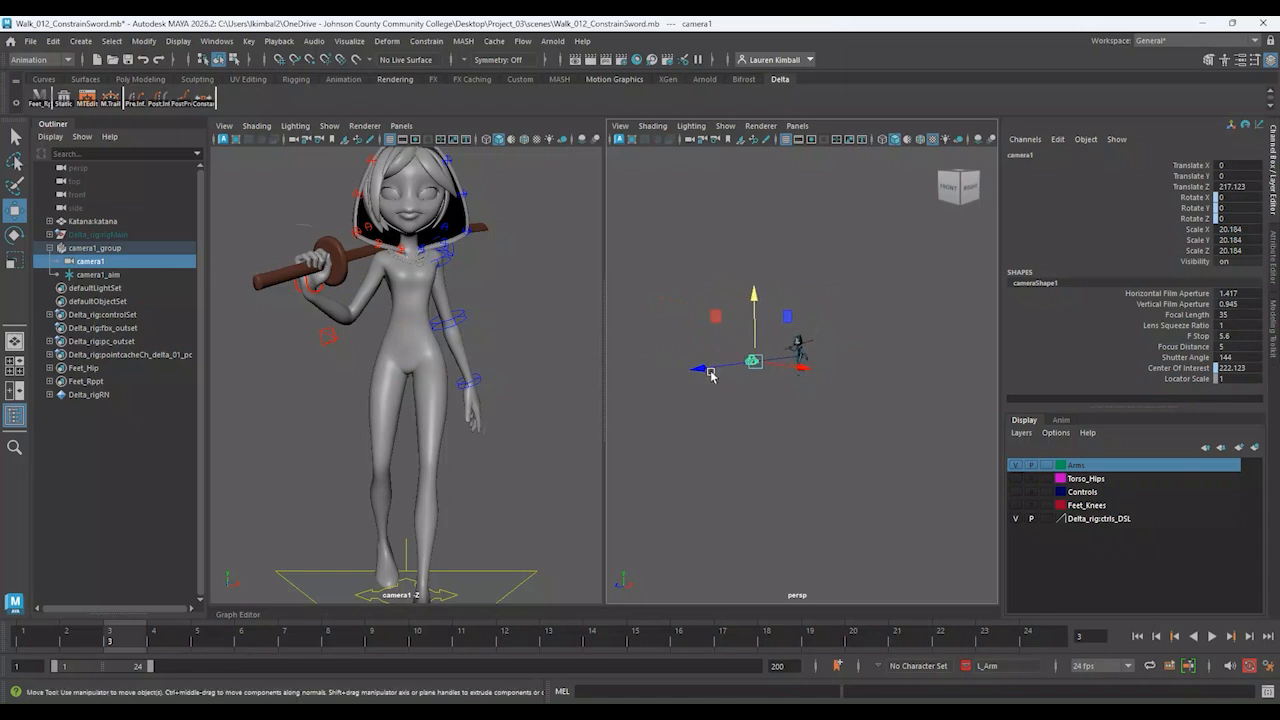
left_click_drag(700, 368, 656, 381)
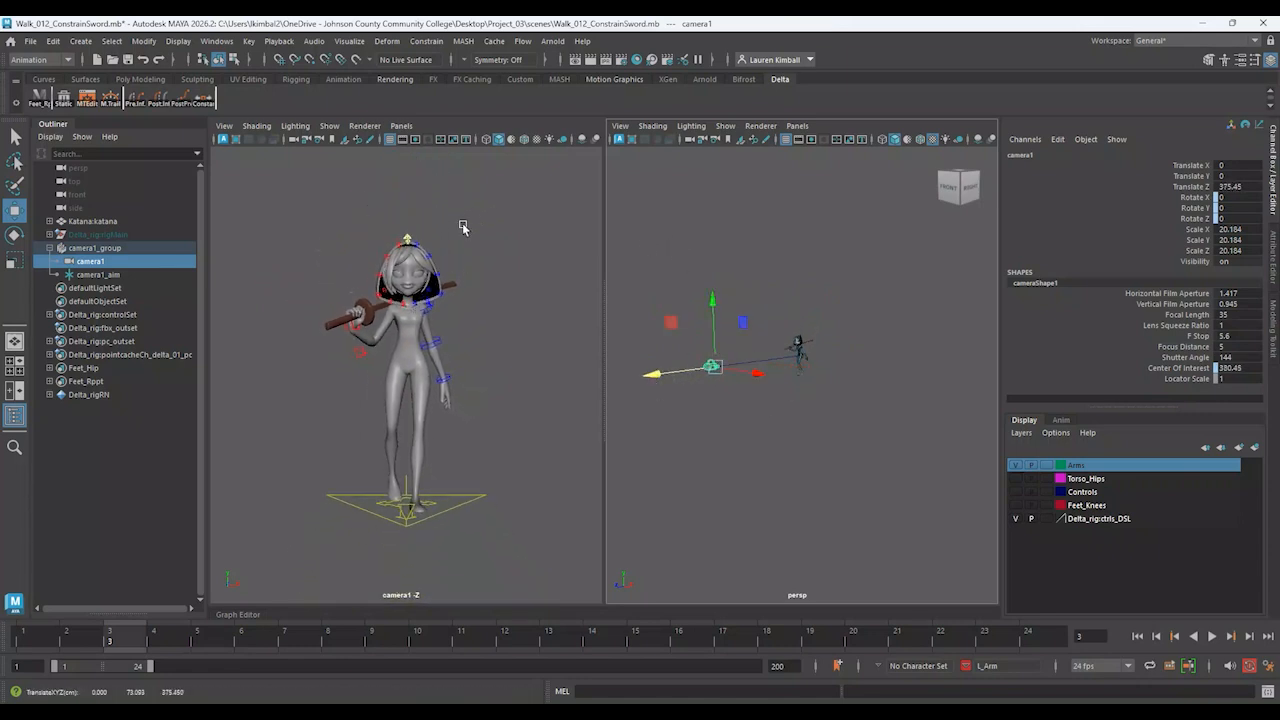
Hide the rig controls in the camera1 view so only the character and sword show, and turn on textured shading
left_click(329, 126)
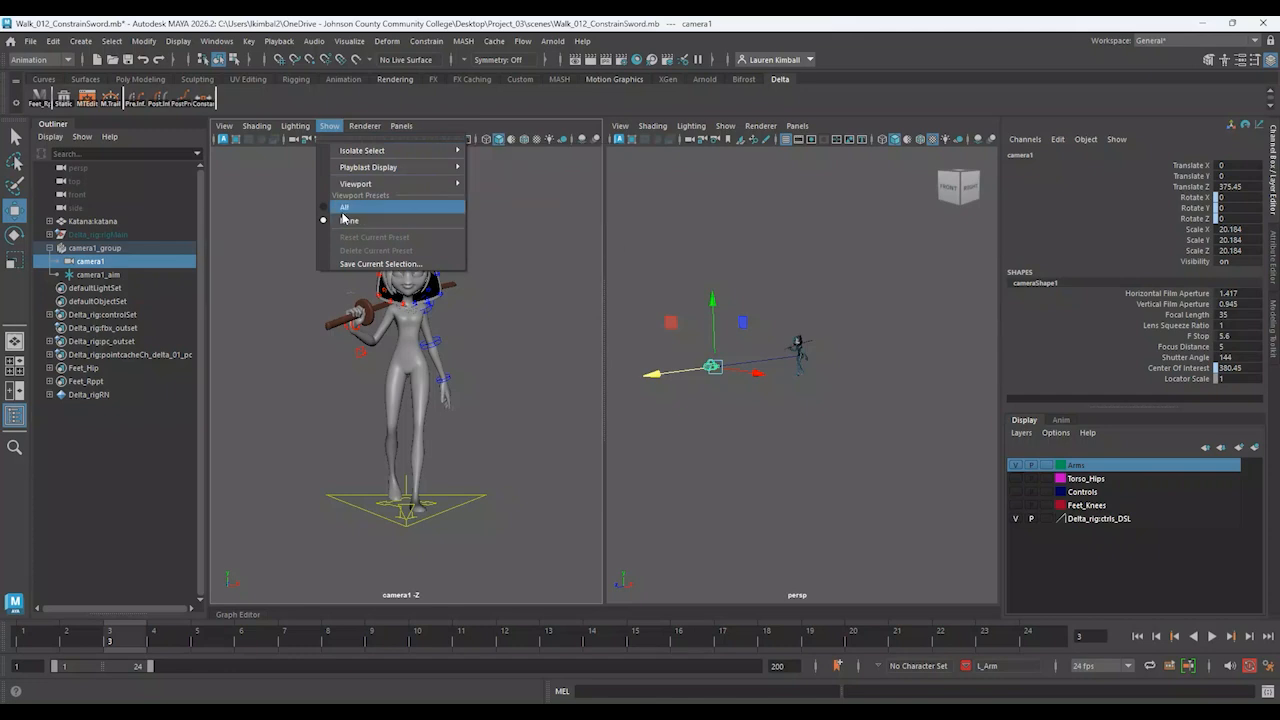
left_click(345, 219)
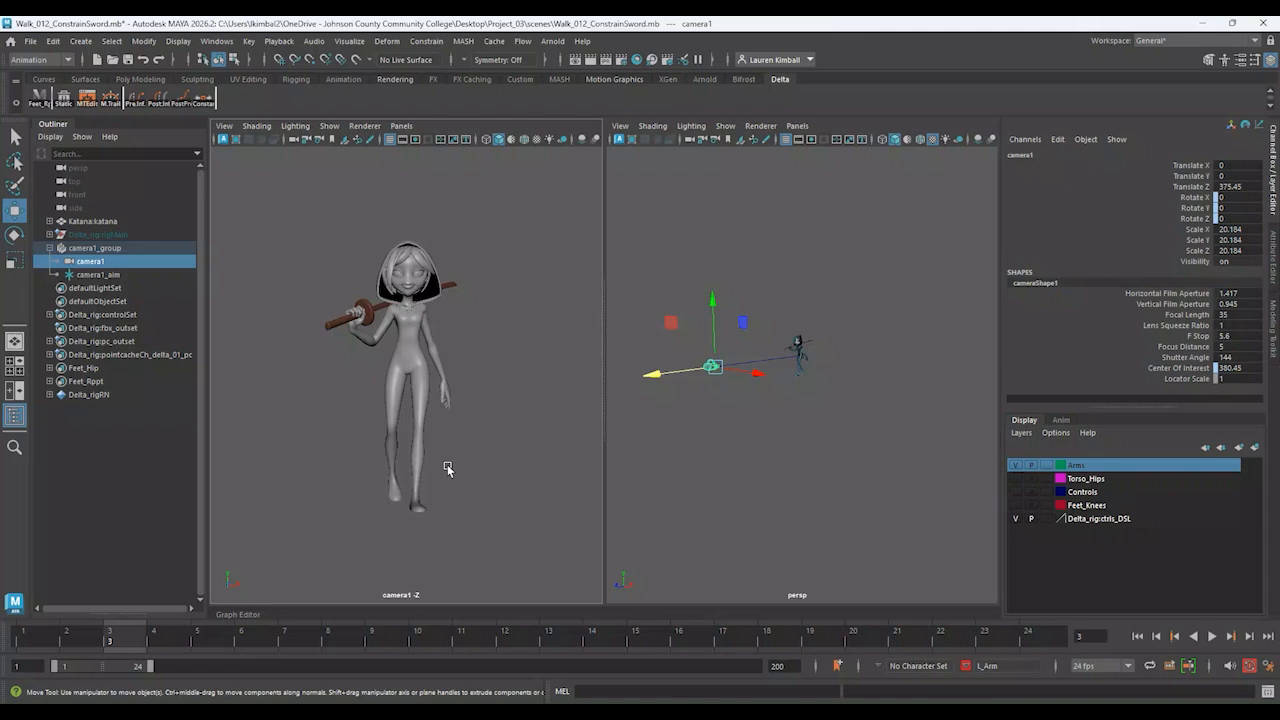
key("6")
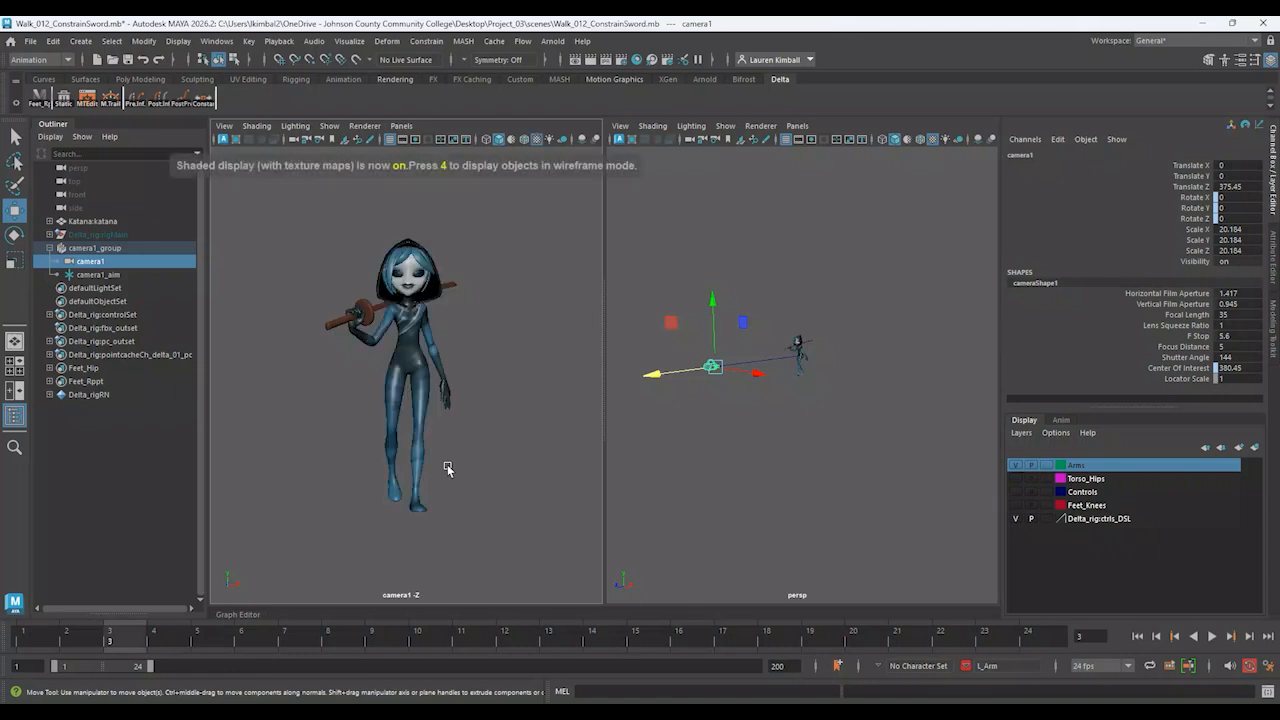
left_click(287, 152)
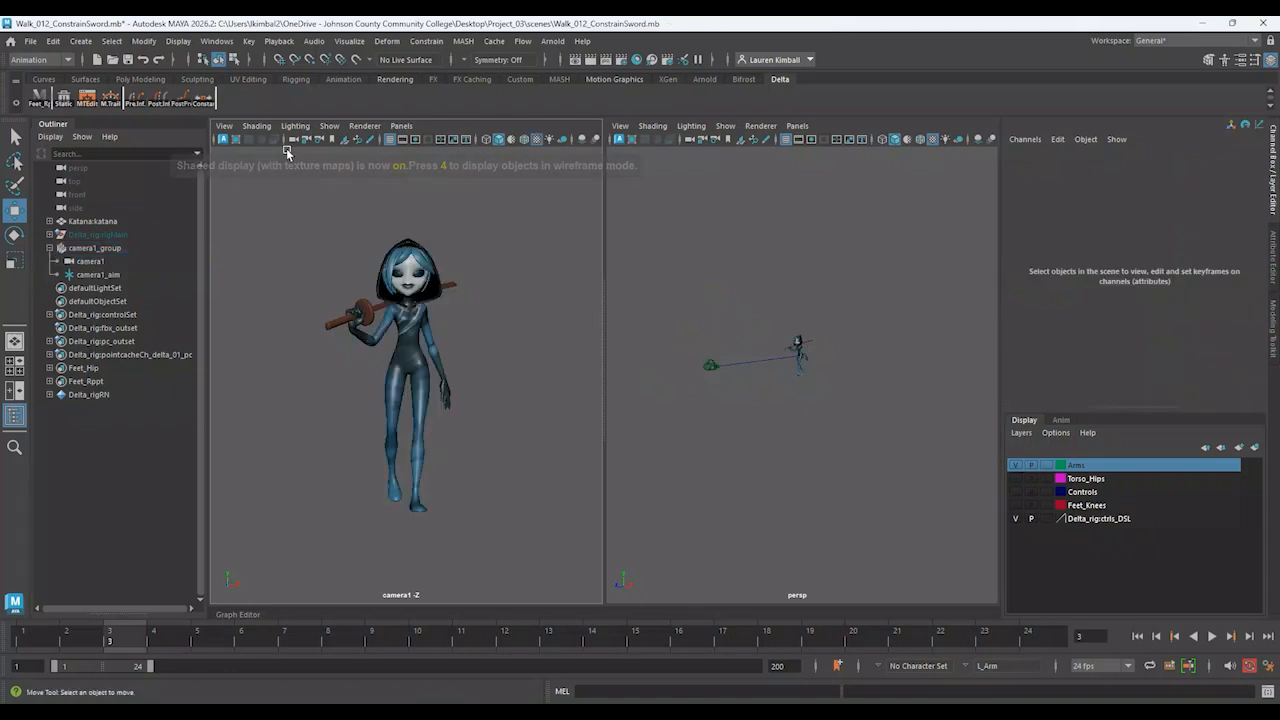
Dolly the camera1 view in and out, and select camera1 to check its distance from the character
scroll(495, 458, "up", 1)
scroll(484, 461, "down", 2)
scroll(478, 474, "up", 1)
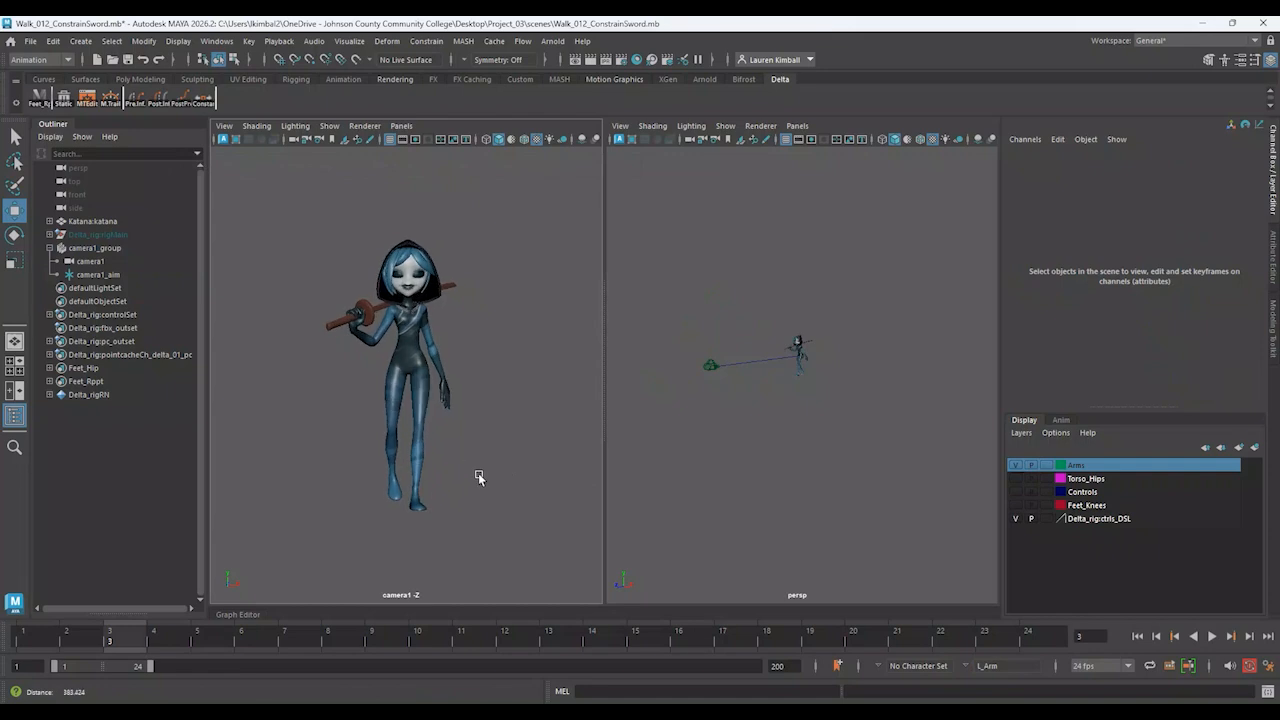
left_click(712, 367)
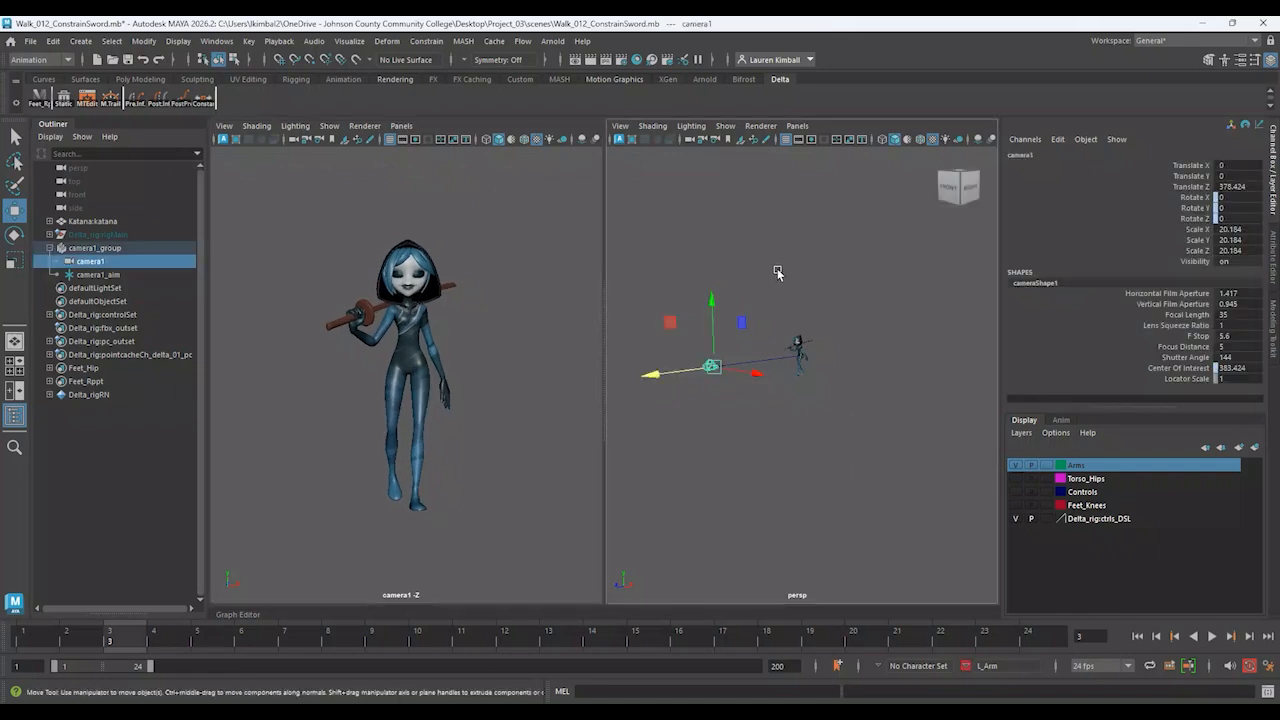
left_click(438, 183)
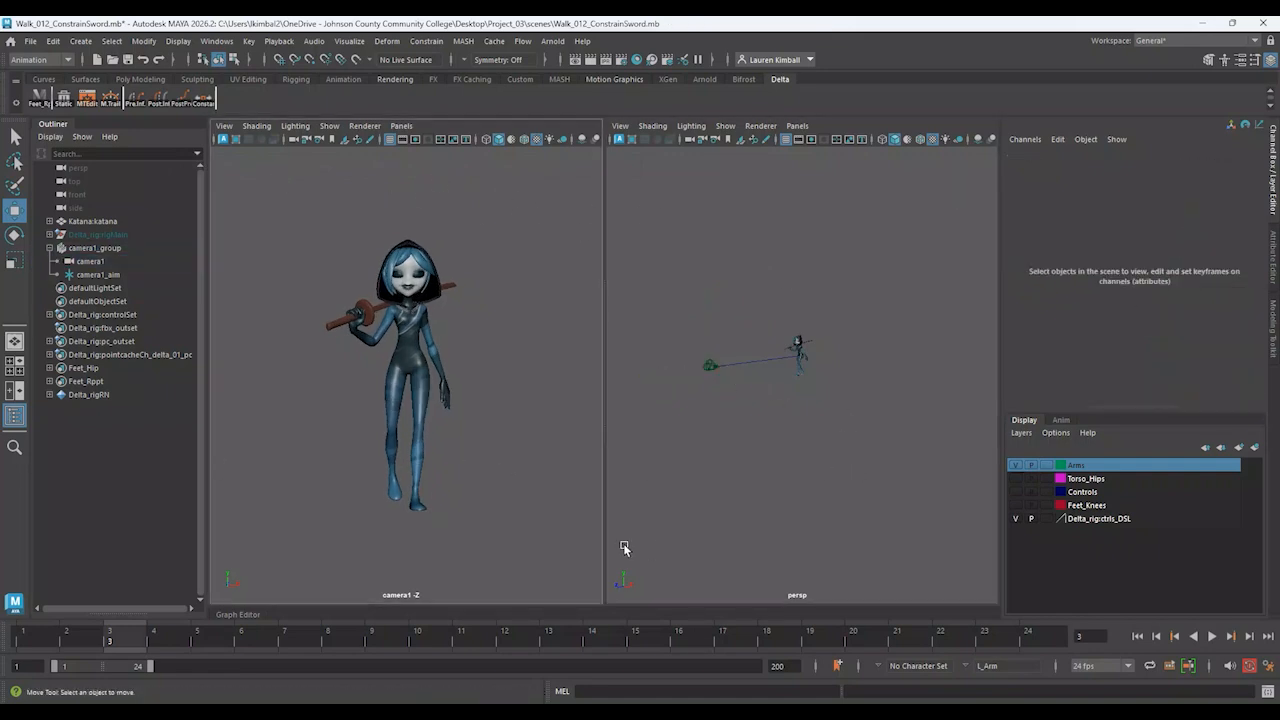
Set the camera1 view's camera settings to Overscan and Resolution Gate
left_click(218, 127)
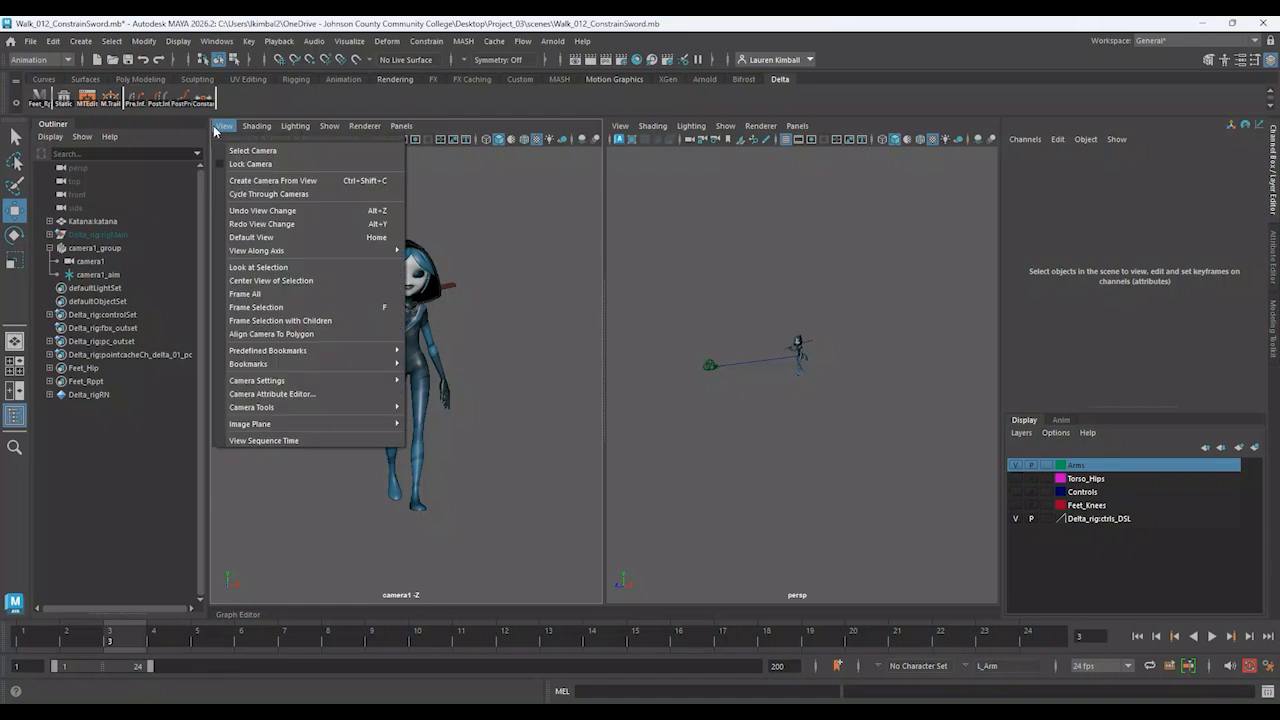
mouse_move(305, 381)
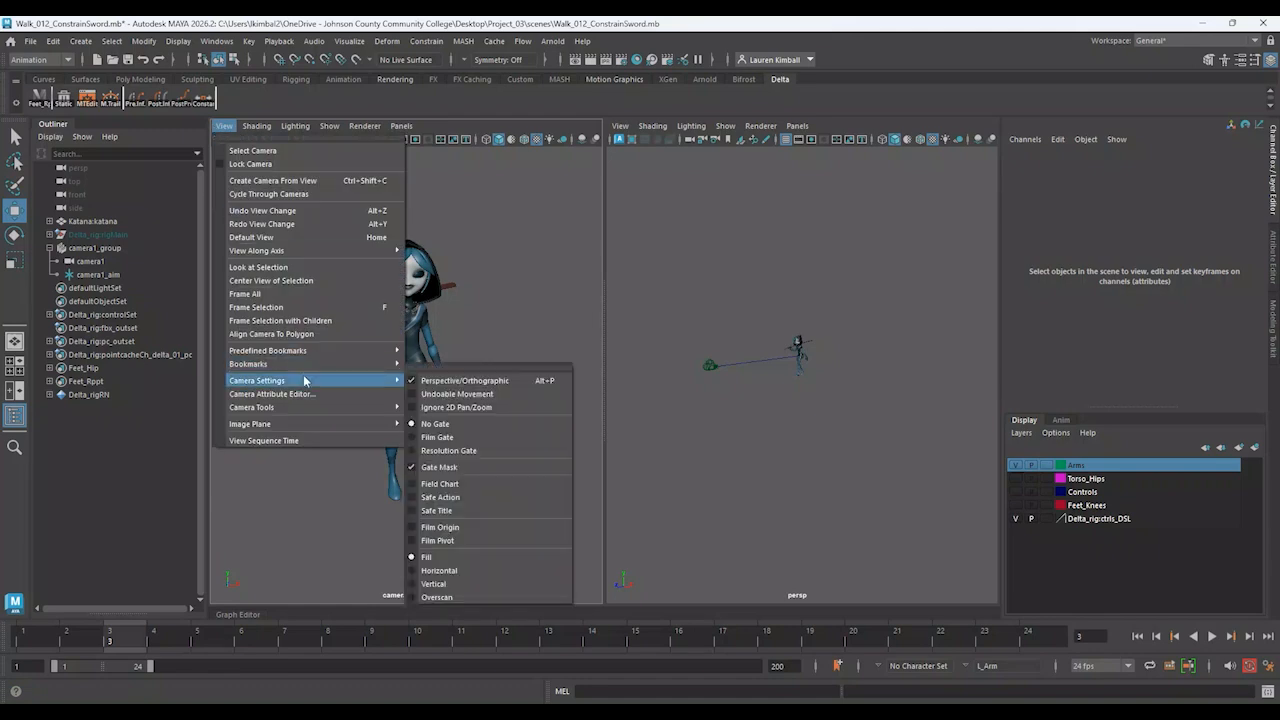
left_click(459, 366)
left_click_drag(459, 362, 593, 172)
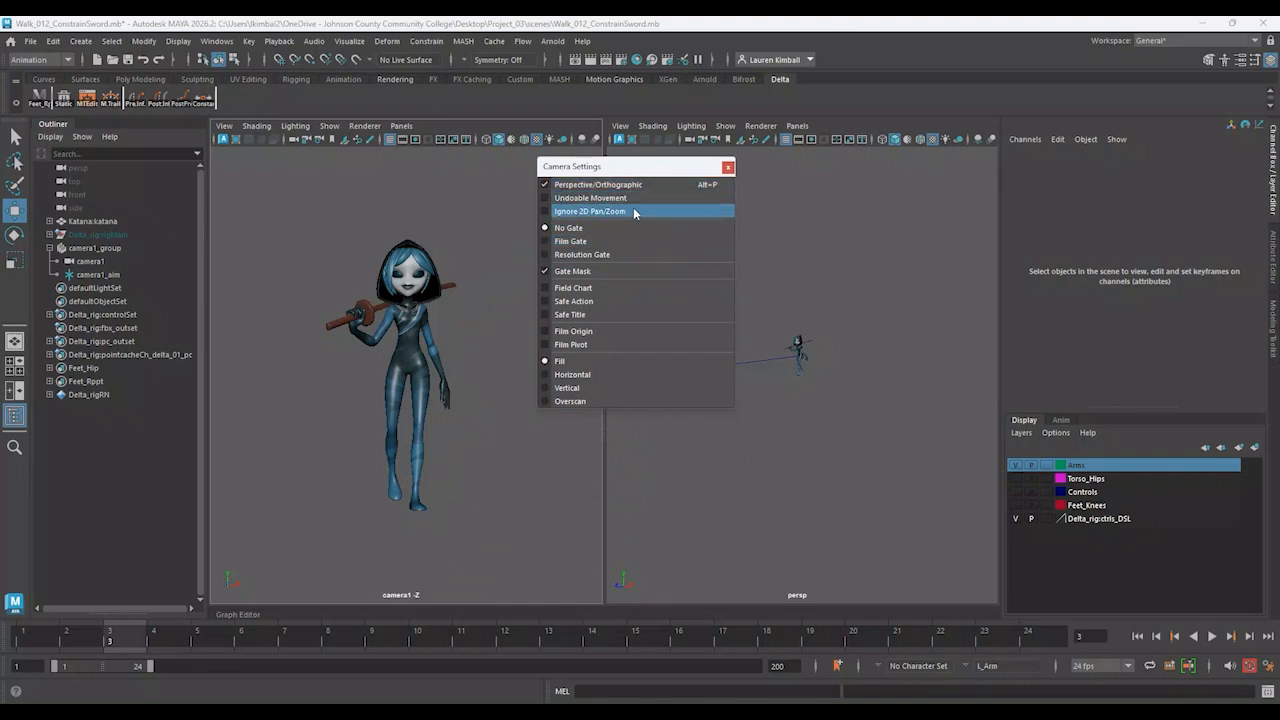
left_click(545, 401)
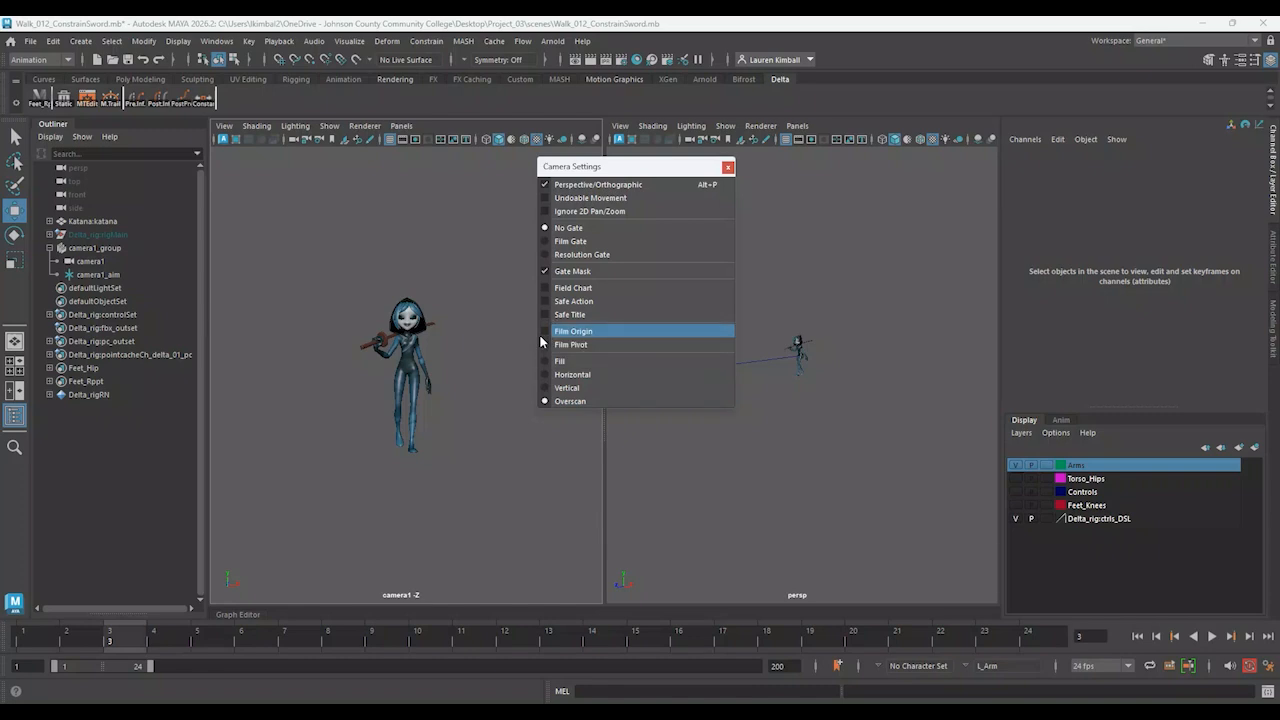
left_click(546, 254)
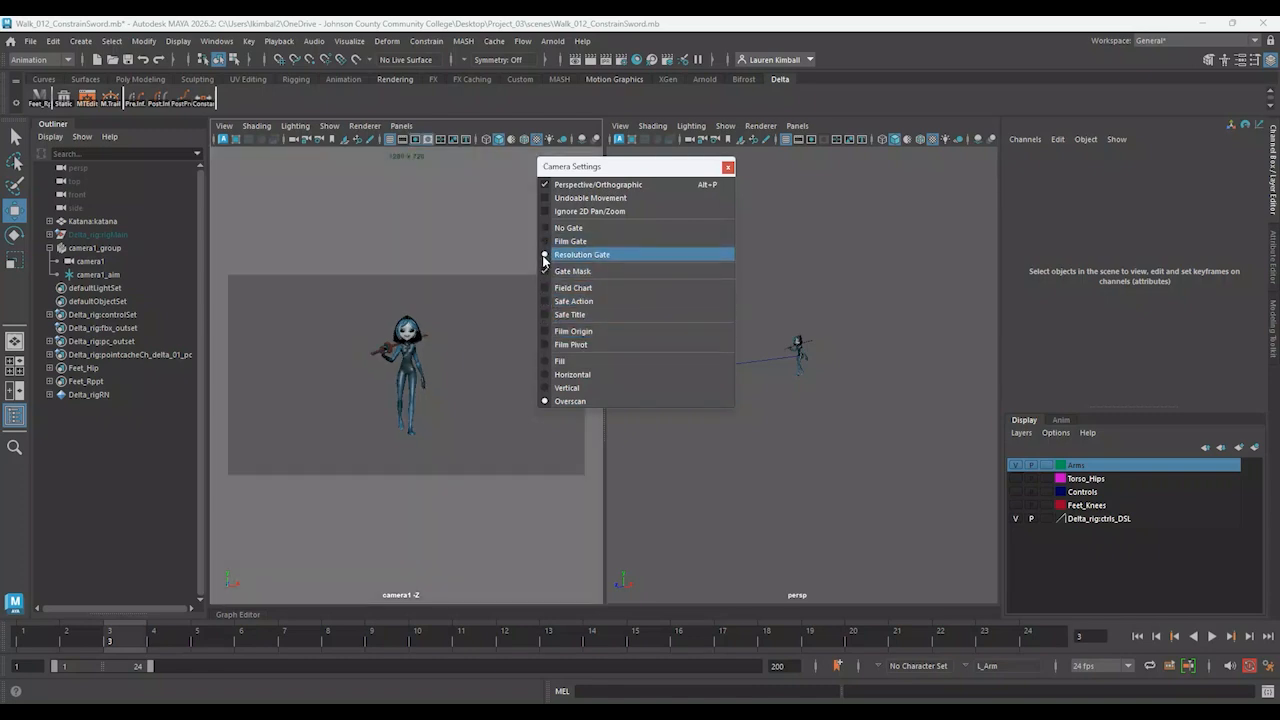
left_click(727, 167)
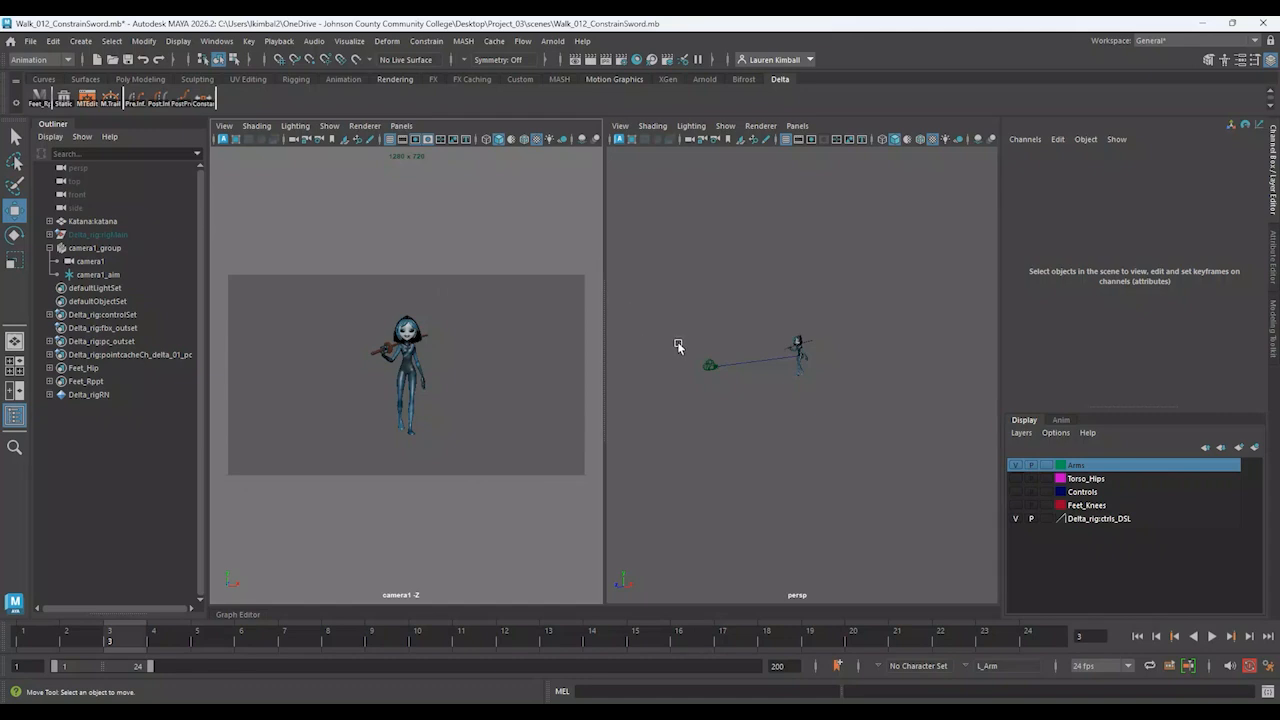
Move camera1 closer to about 259.99 in Z and play the walk cycle to check its framing in the resolution gate
left_click(709, 367)
left_click_drag(678, 381, 700, 380)
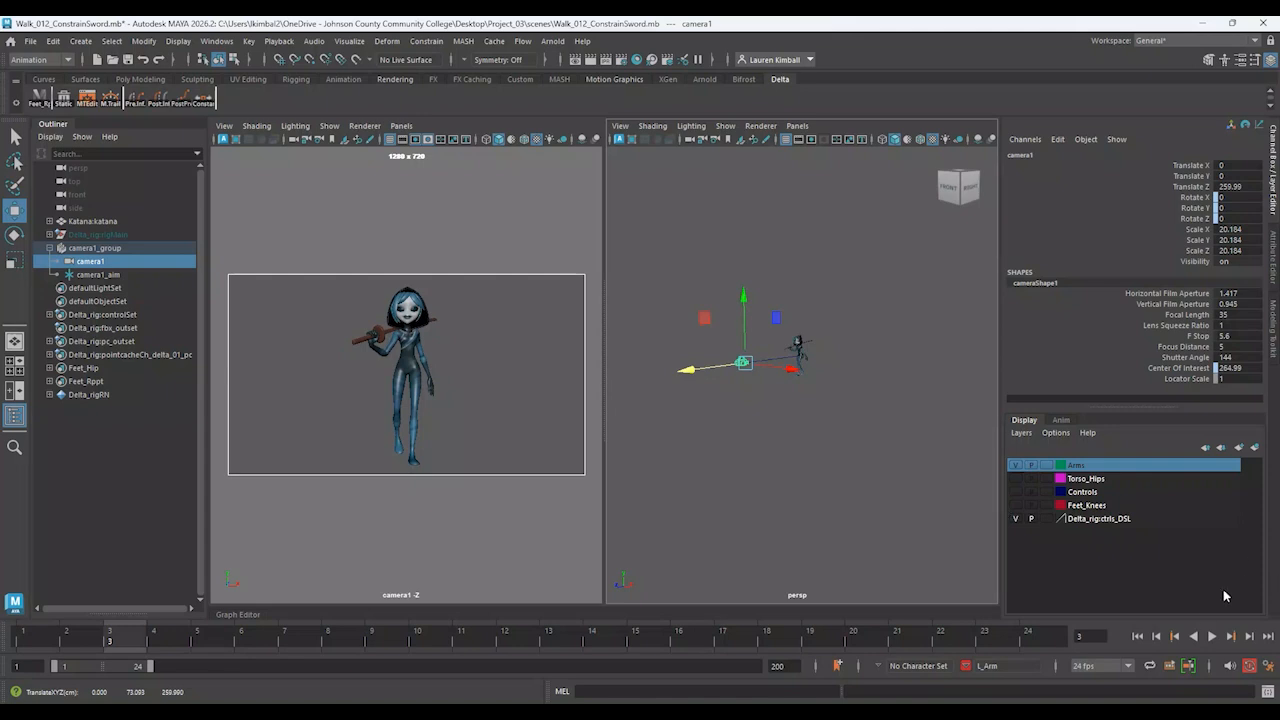
left_click(1211, 636)
key("Escape")
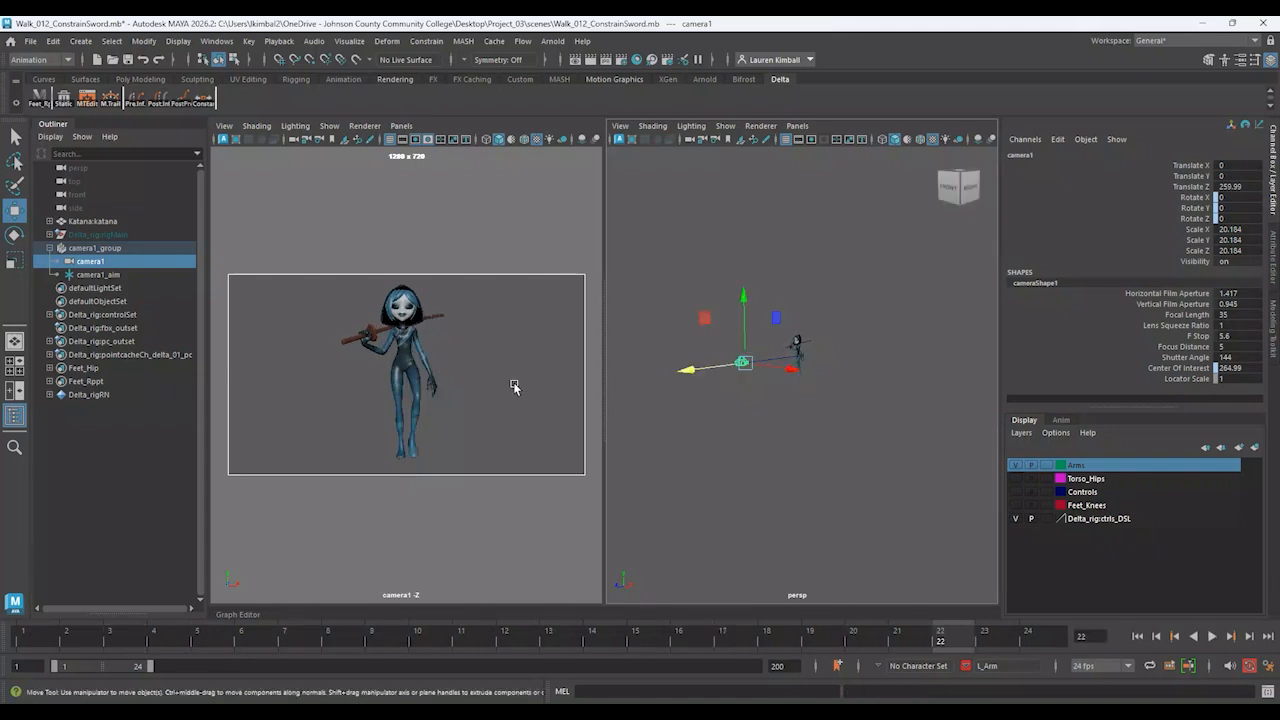
key("space")
key("space")
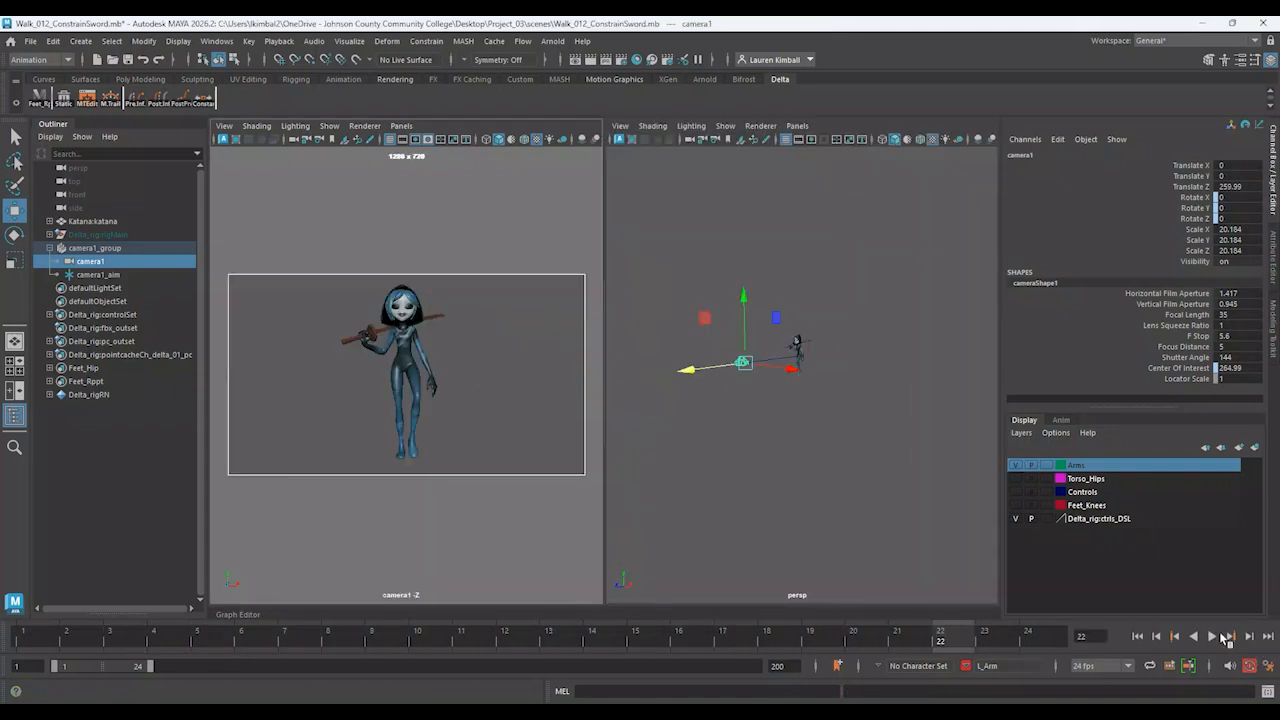
left_click(1214, 637)
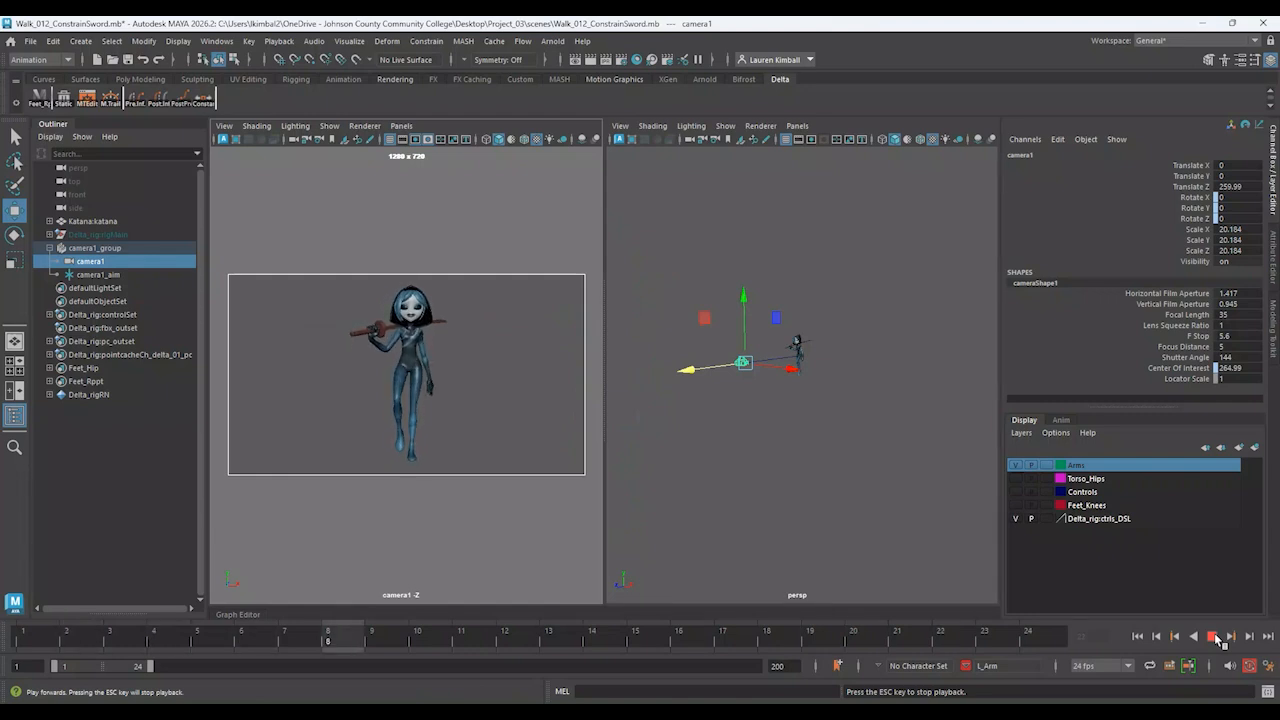
Stop playback, return to the first frame, and create a polygon plane at the character's feet
left_click(1137, 636)
left_click(134, 102)
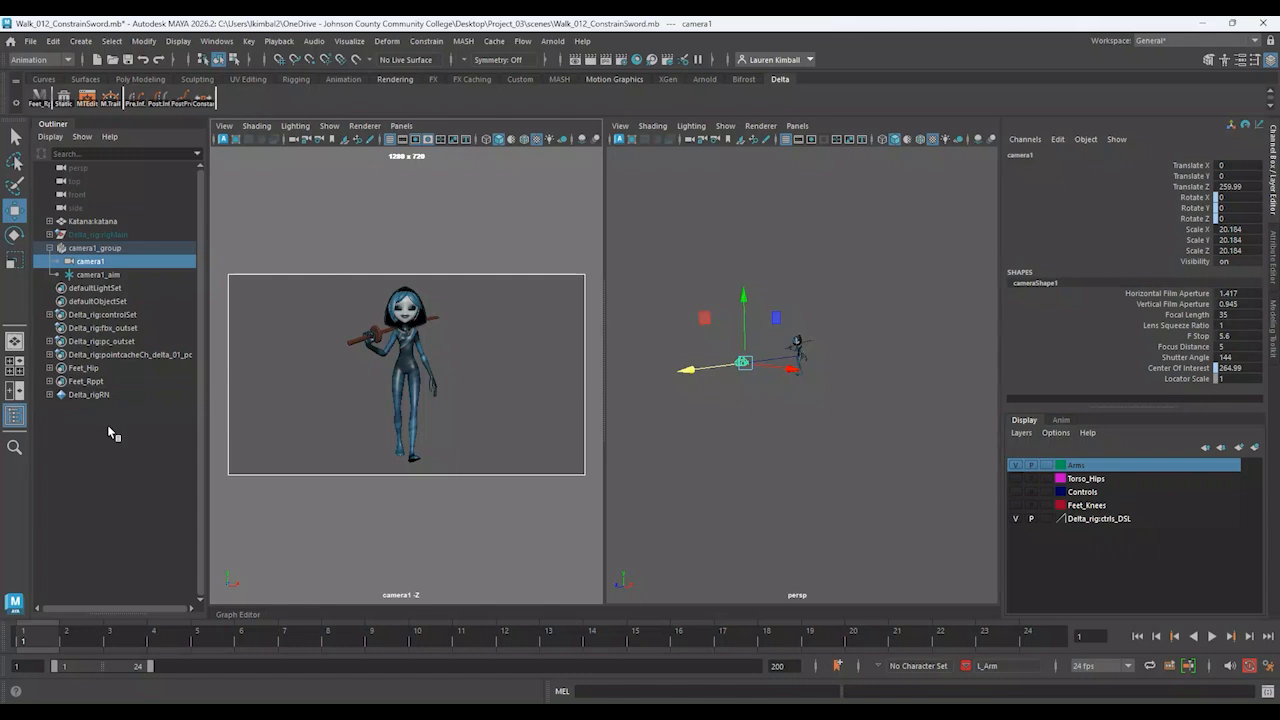
left_click(139, 77)
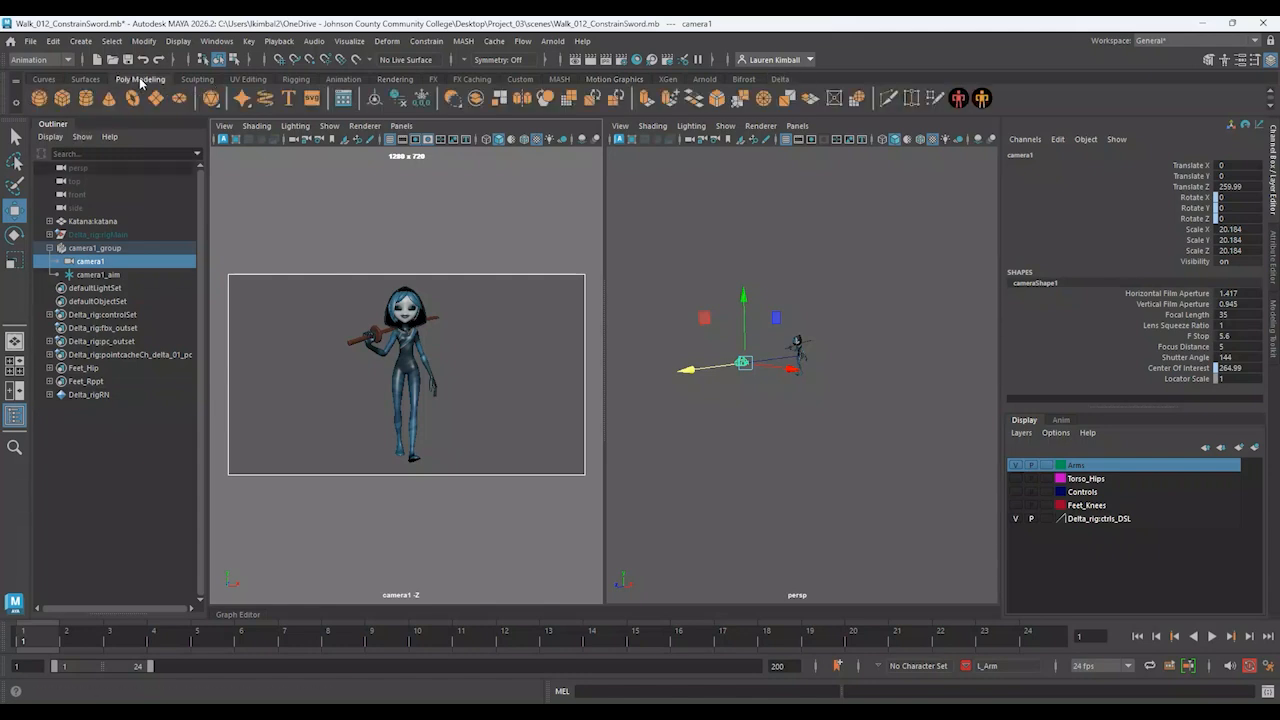
left_click(155, 97)
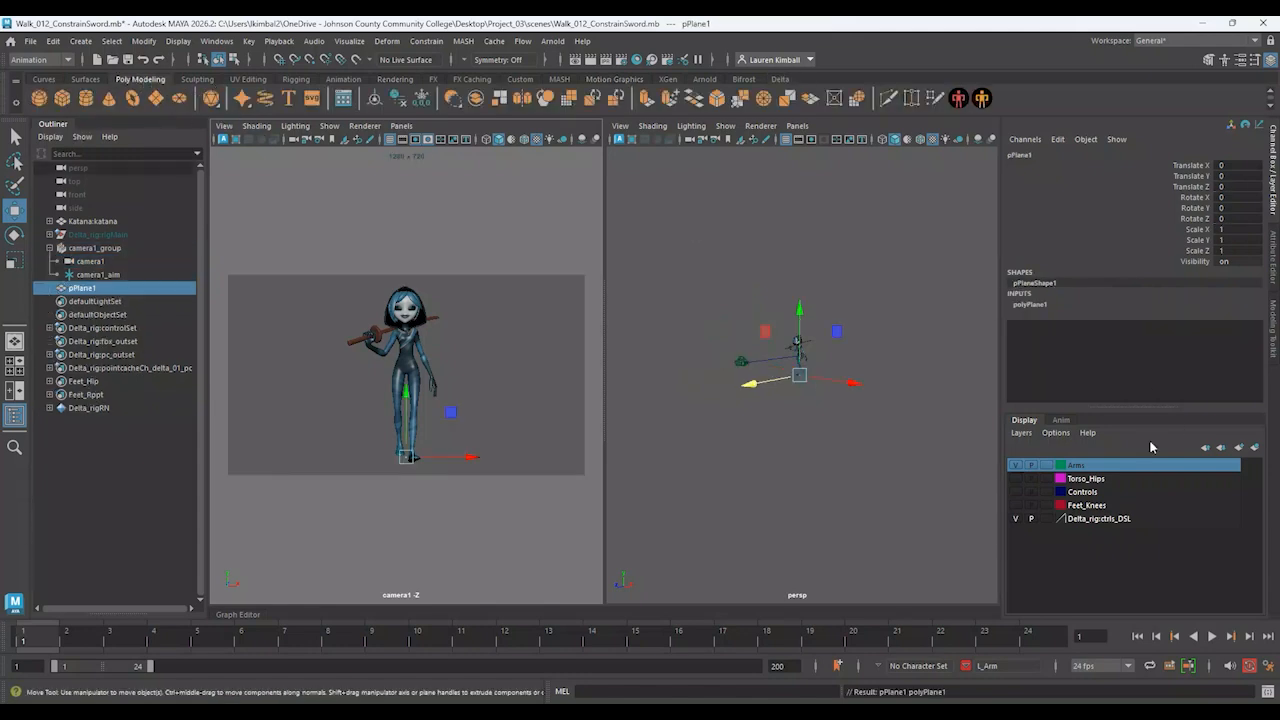
Scale the plane into a wide floor of about 867 in X, 312 in Y and 235 in Z under the character
key("e")
key("r")
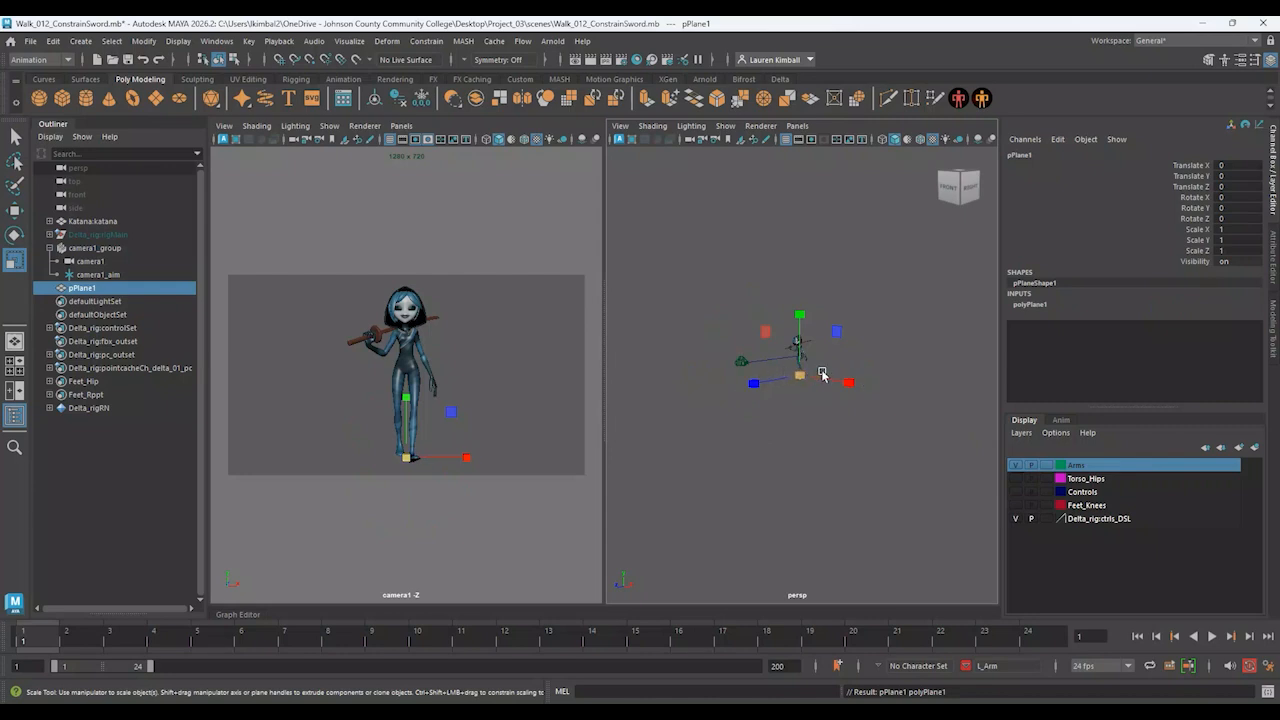
left_click_drag(800, 378, 954, 457)
left_click(923, 503)
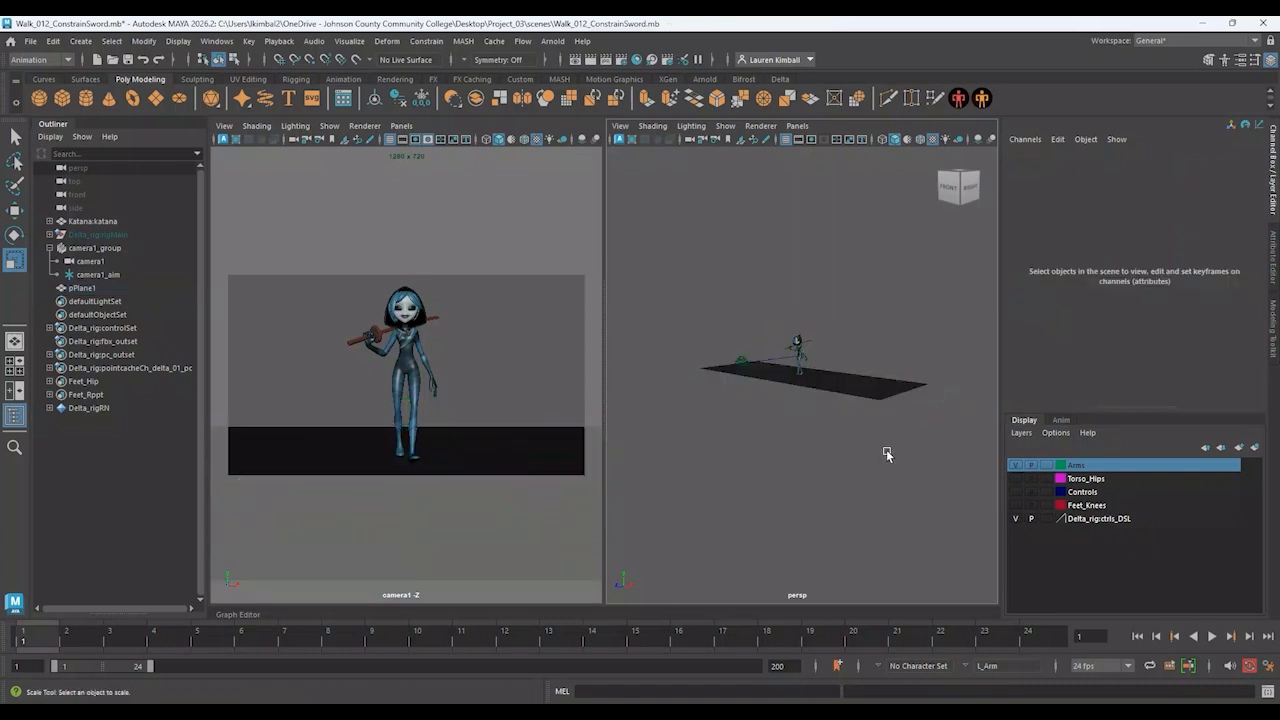
left_click(855, 398)
left_click_drag(755, 384, 752, 453)
left_click(752, 453)
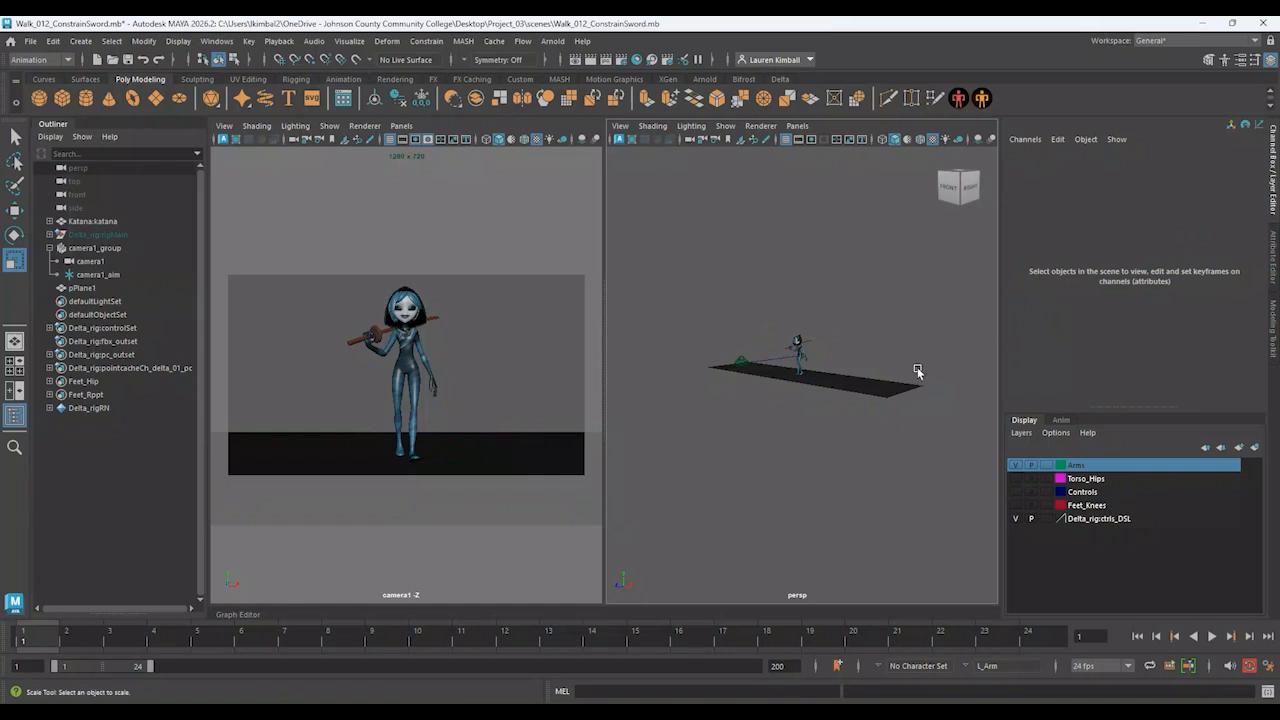
Move the floor plane toward the camera to about 33.26 in Z
left_click(766, 380)
key("w")
left_click_drag(757, 389, 751, 391)
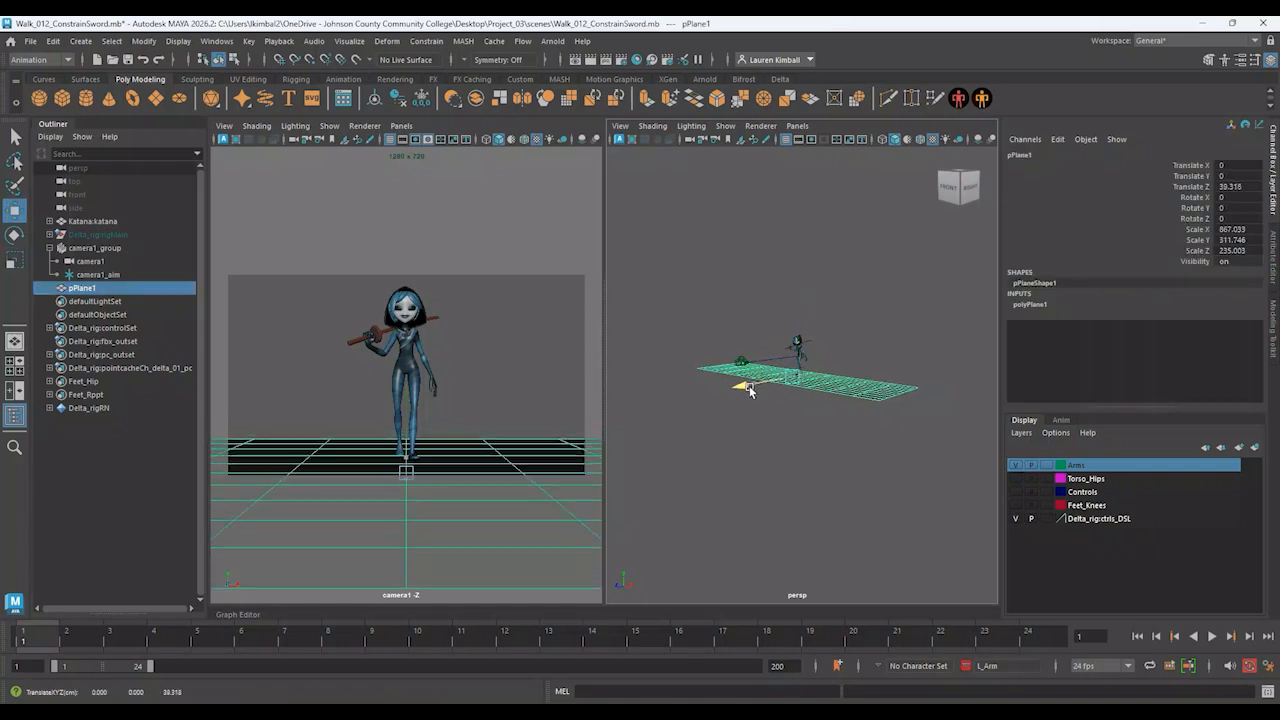
left_click(737, 500)
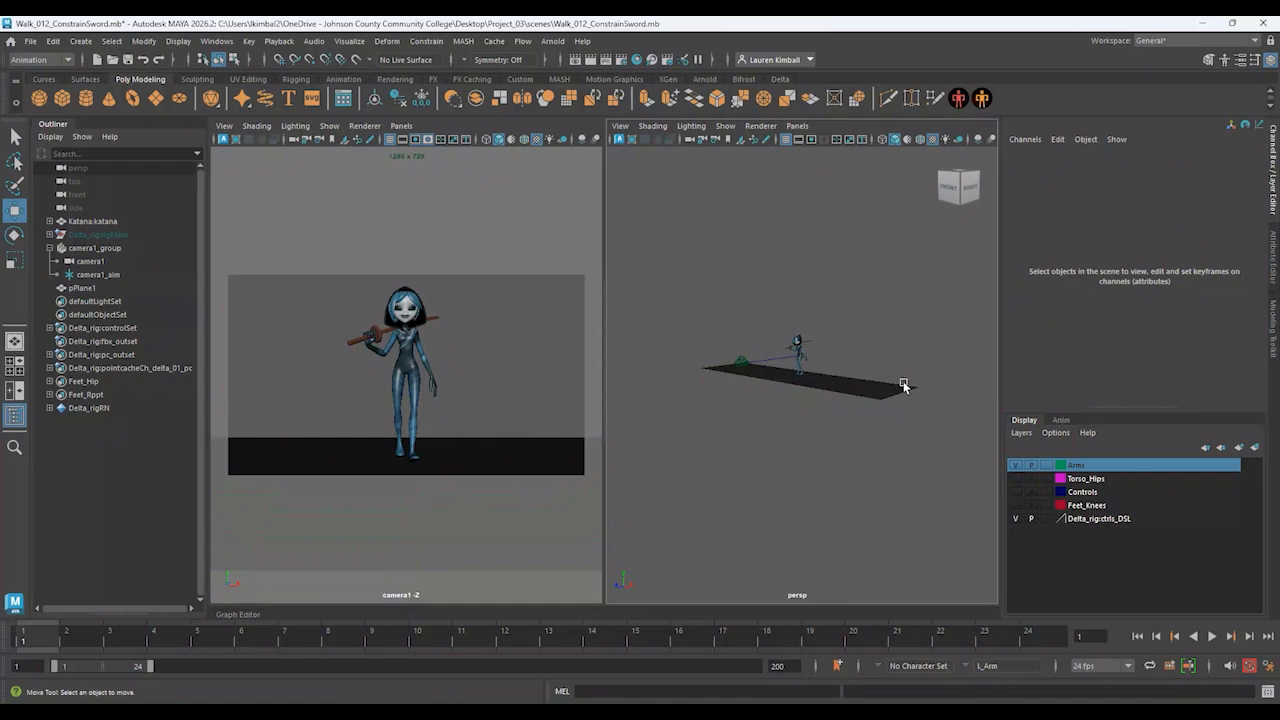
Parent the pPlane1 floor under camera1_group
left_click(857, 390)
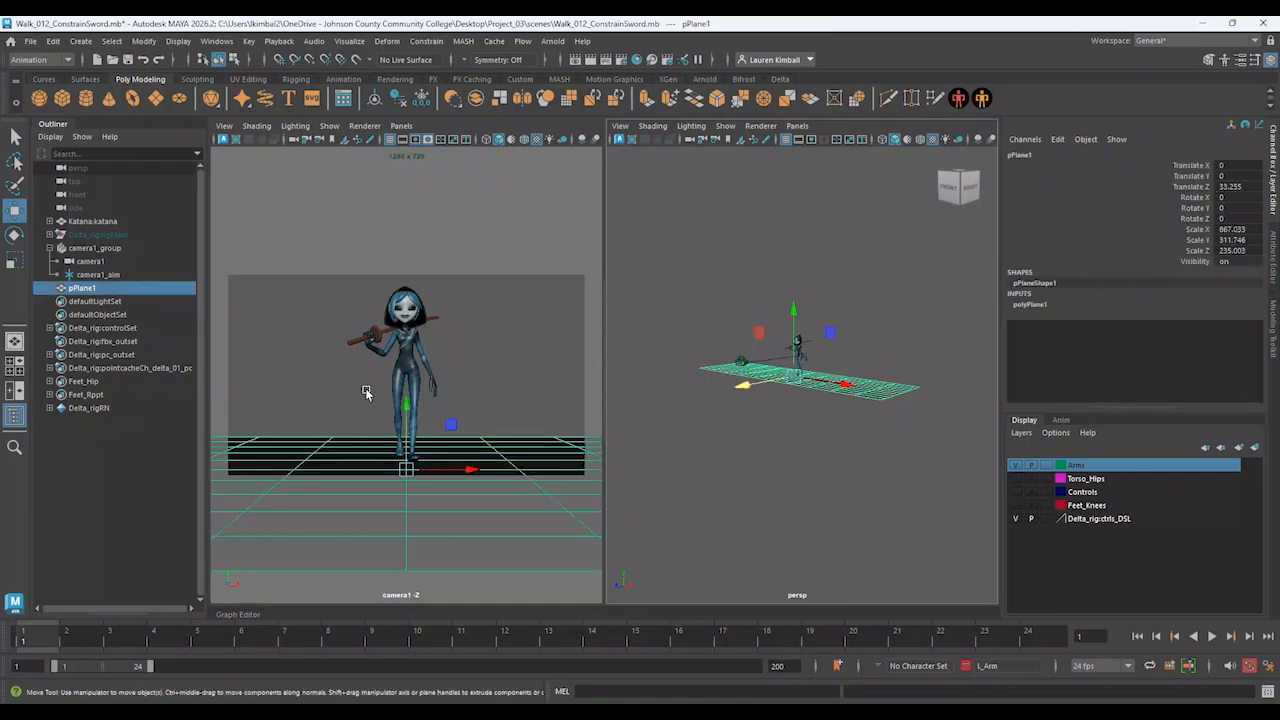
left_click(97, 291)
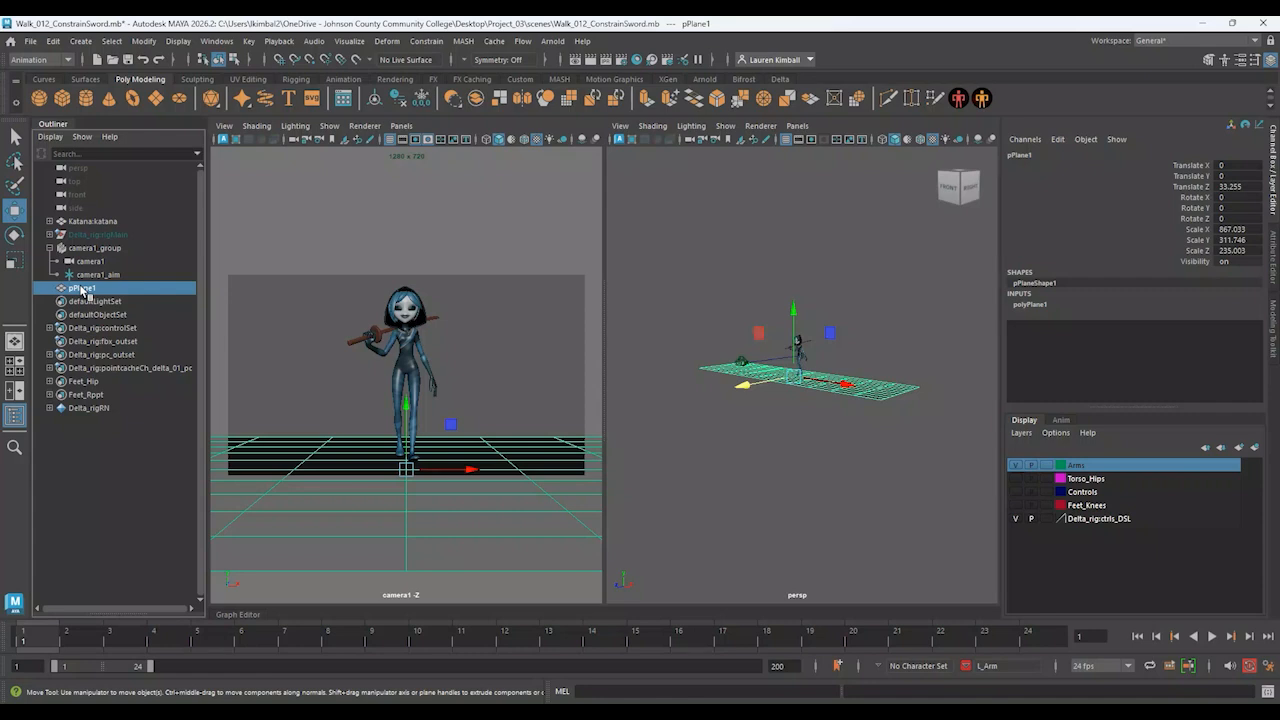
left_click_drag(83, 290, 96, 248)
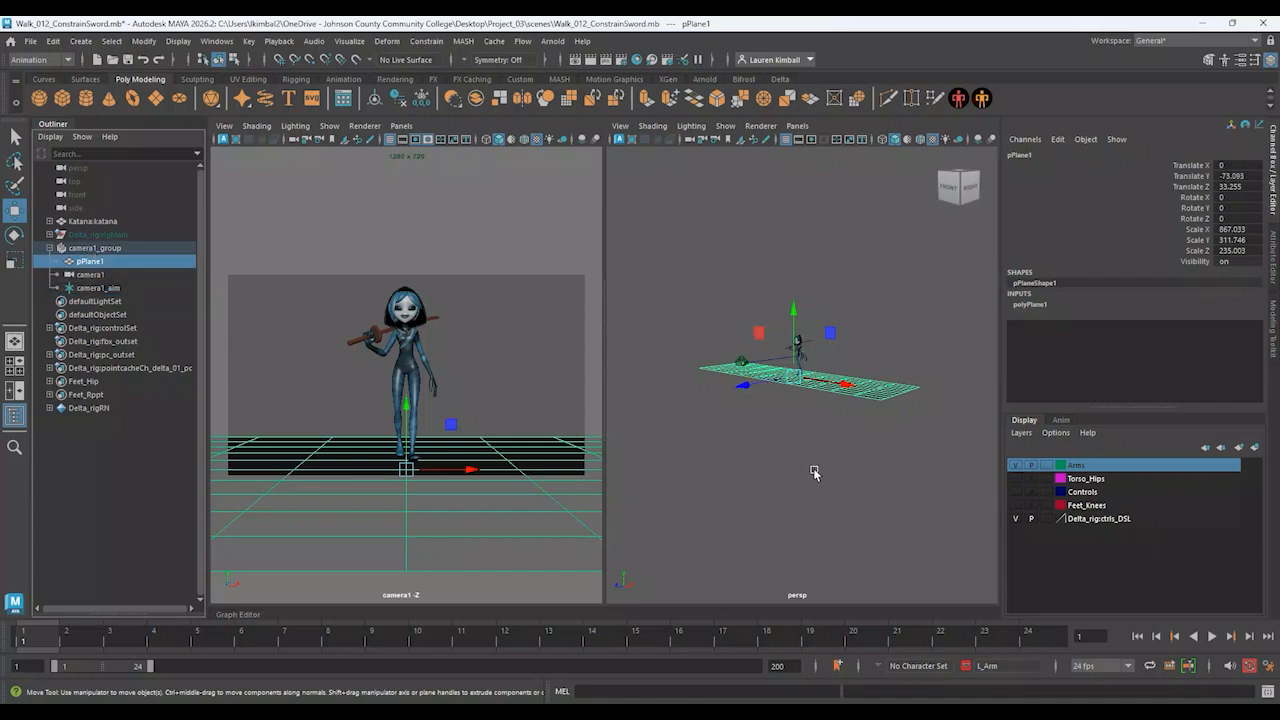
left_click(814, 473)
Try rotating camera1_group around the character together with the parented floor plane
left_click(105, 247)
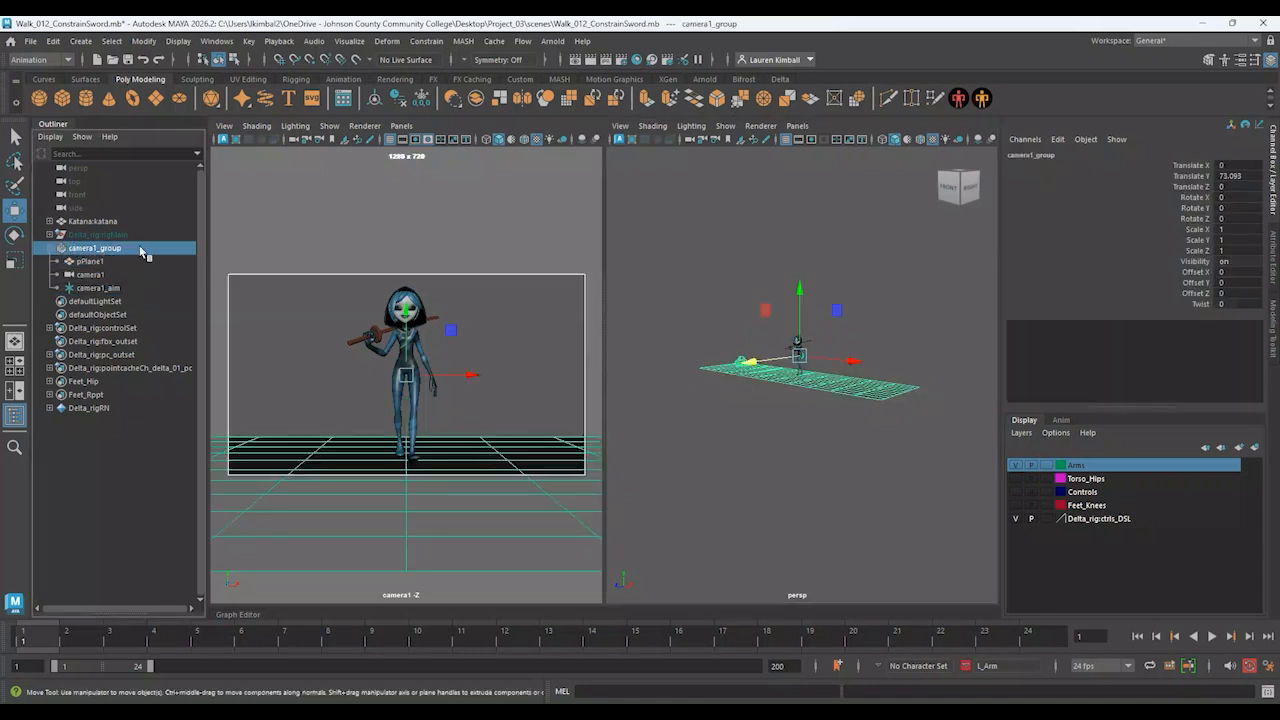
key("e")
left_click_drag(405, 376, 463, 380)
left_click(843, 475)
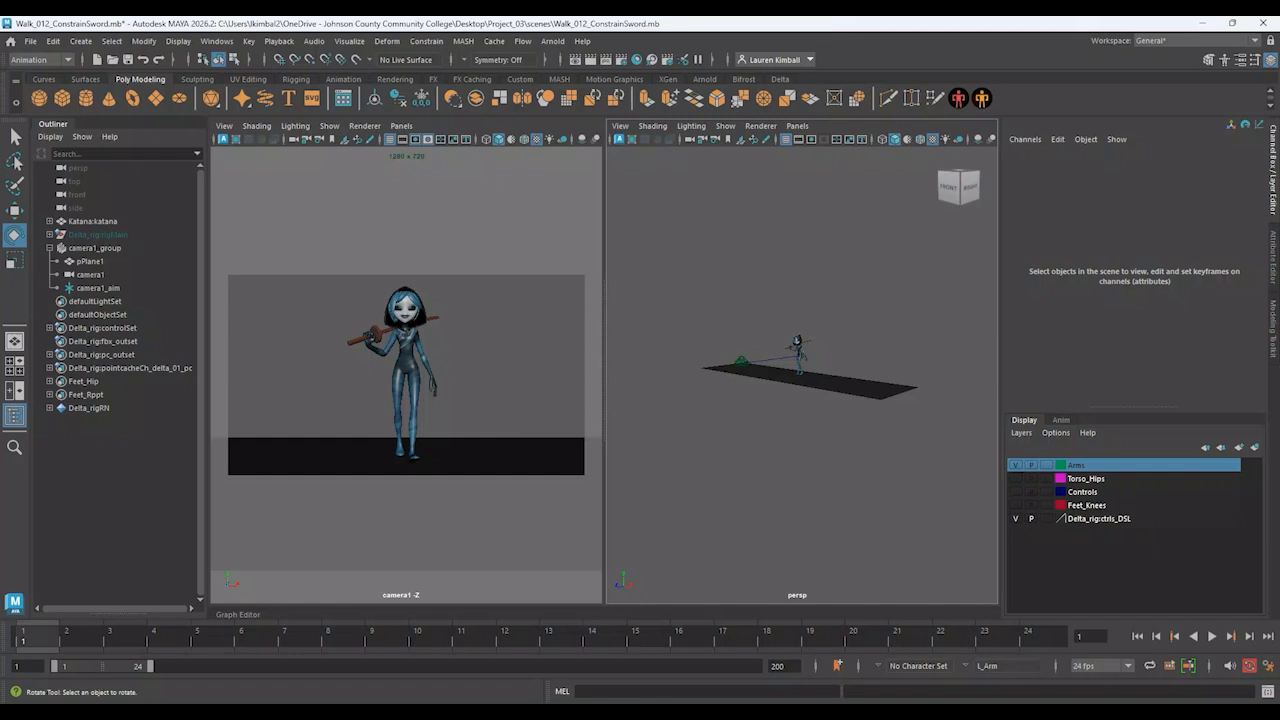
Open the playblast options and set the format to image with png encoding
right_click(713, 638)
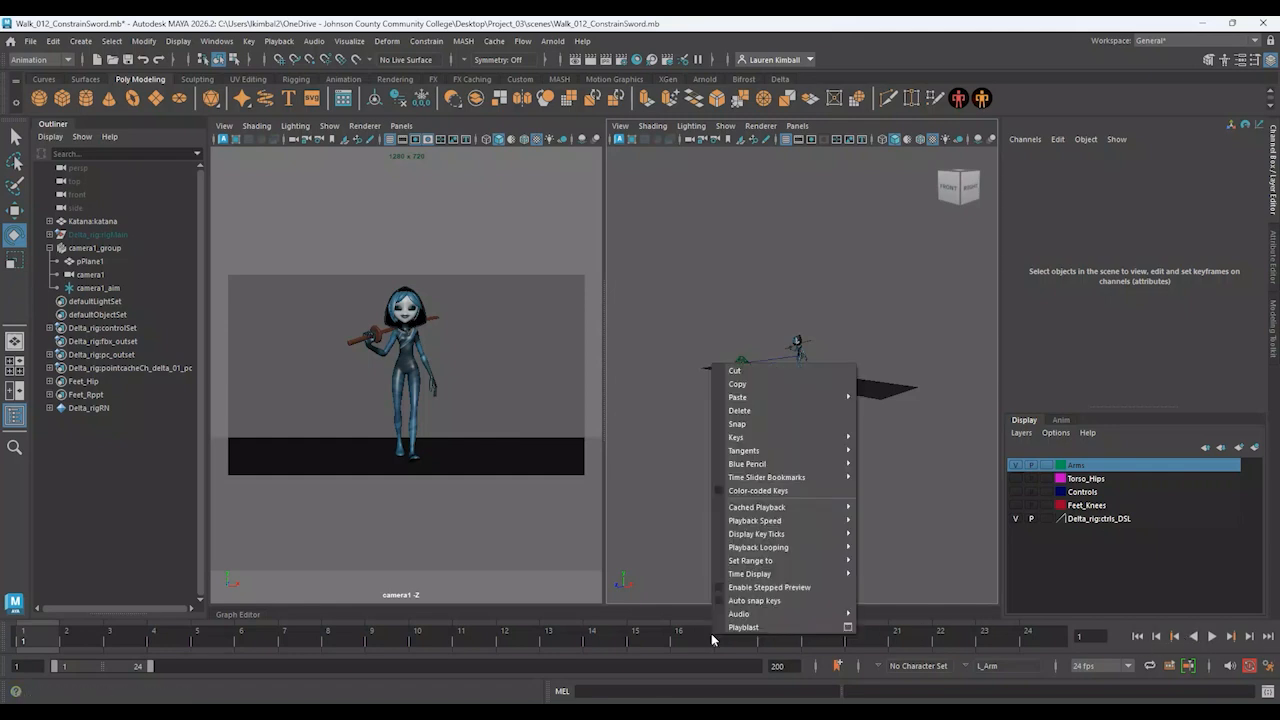
left_click(848, 627)
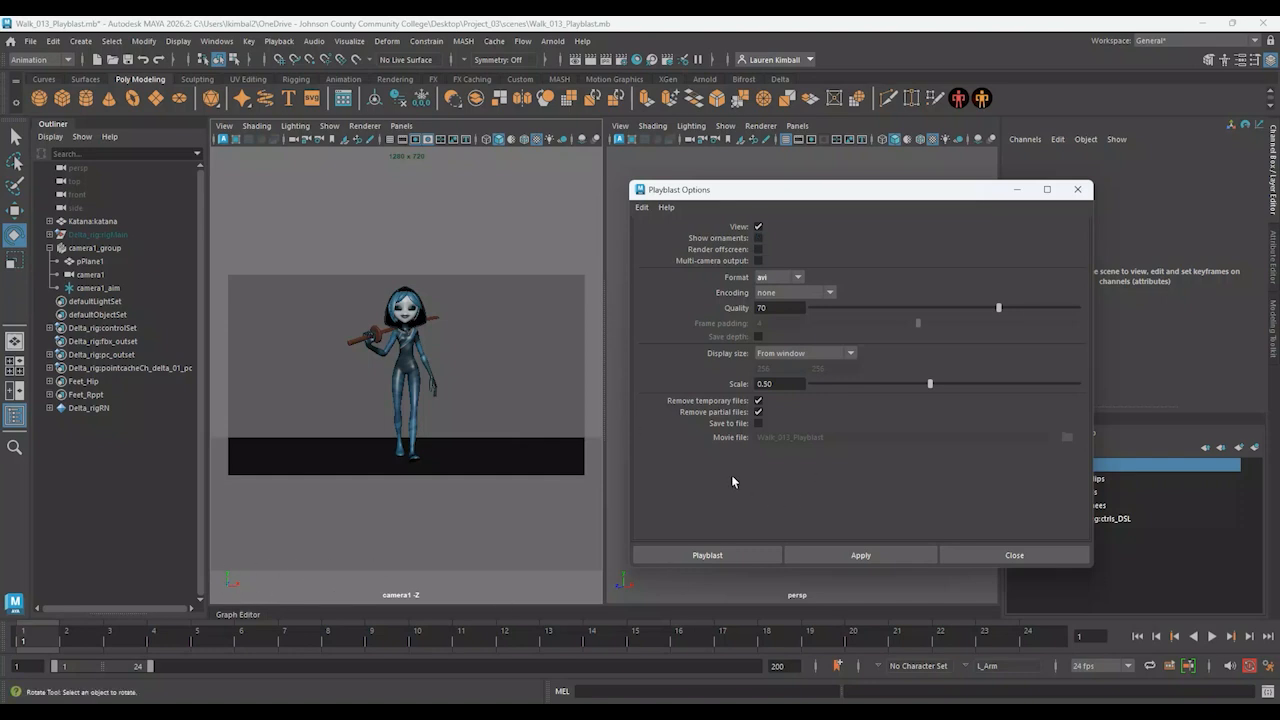
left_click(781, 277)
left_click(770, 323)
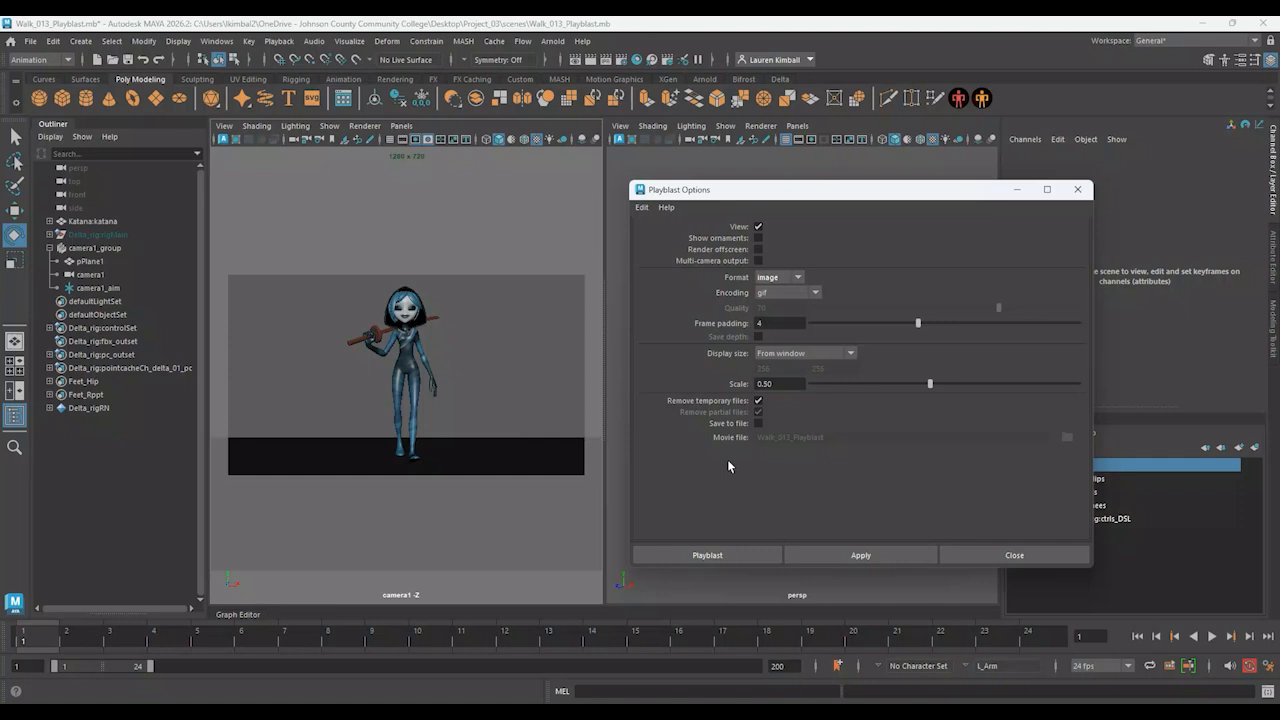
left_click(762, 293)
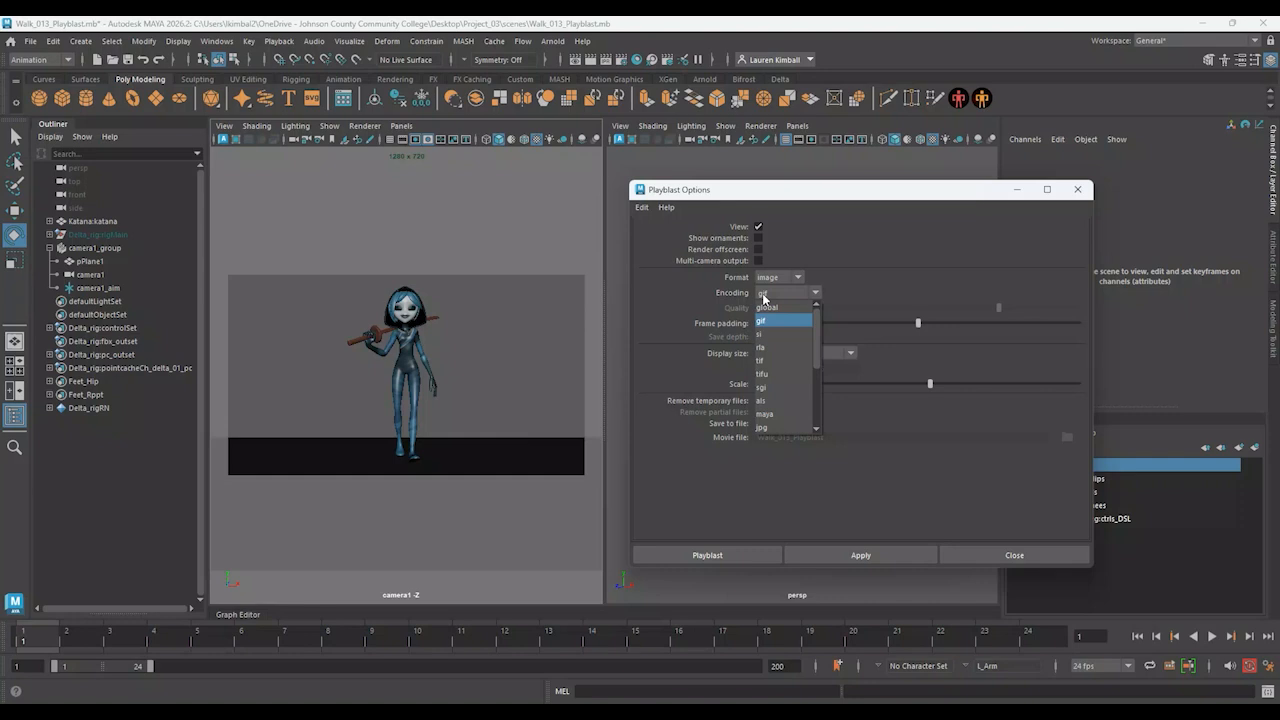
scroll(777, 340, "down", 1)
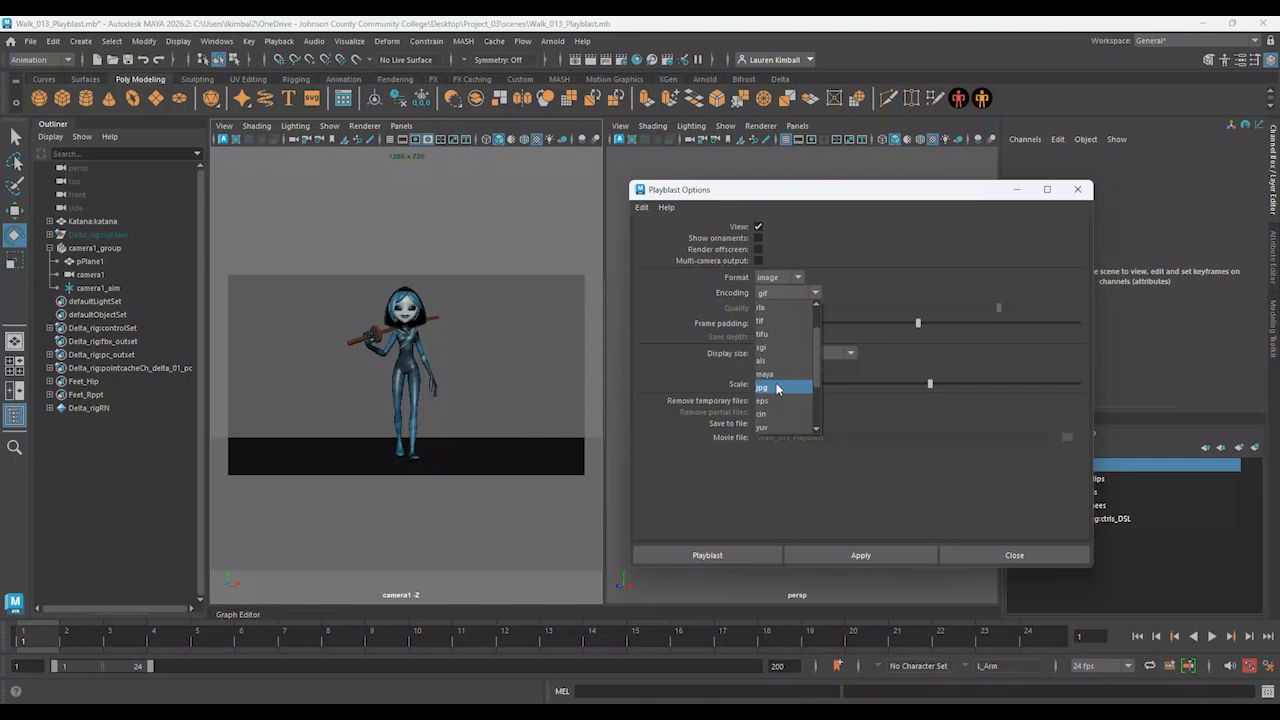
scroll(777, 388, "down", 3)
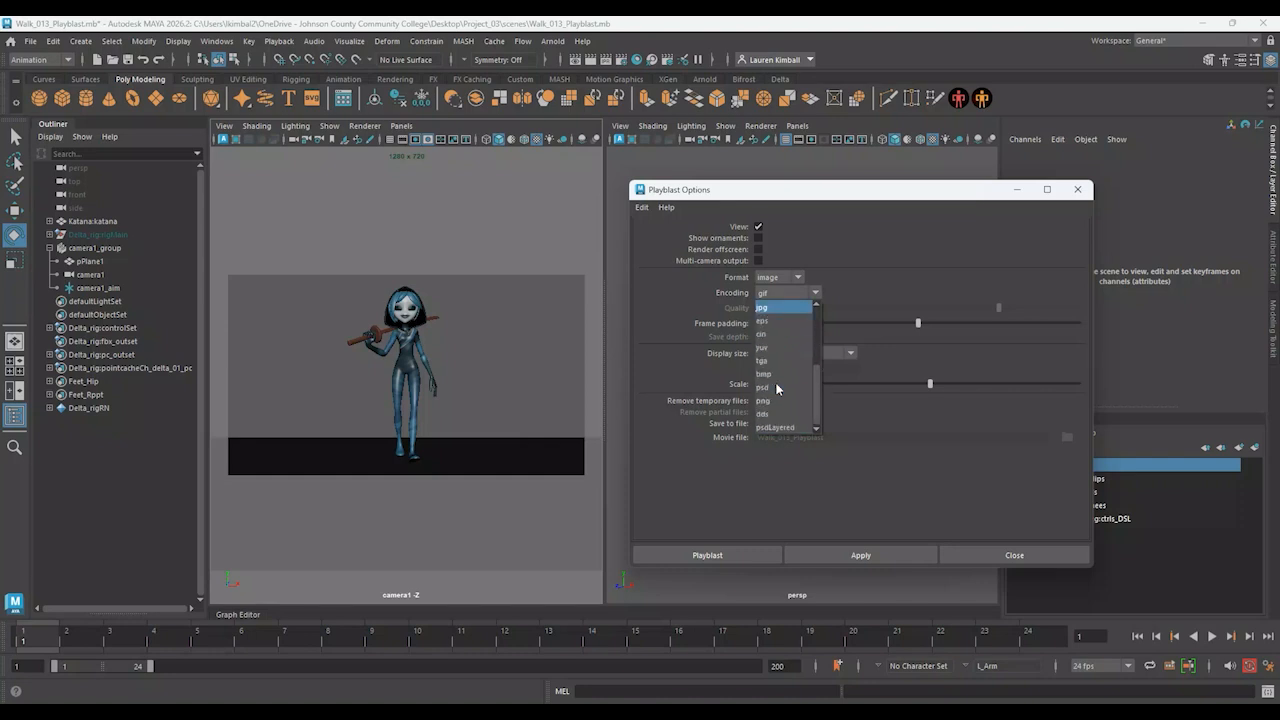
left_click(777, 400)
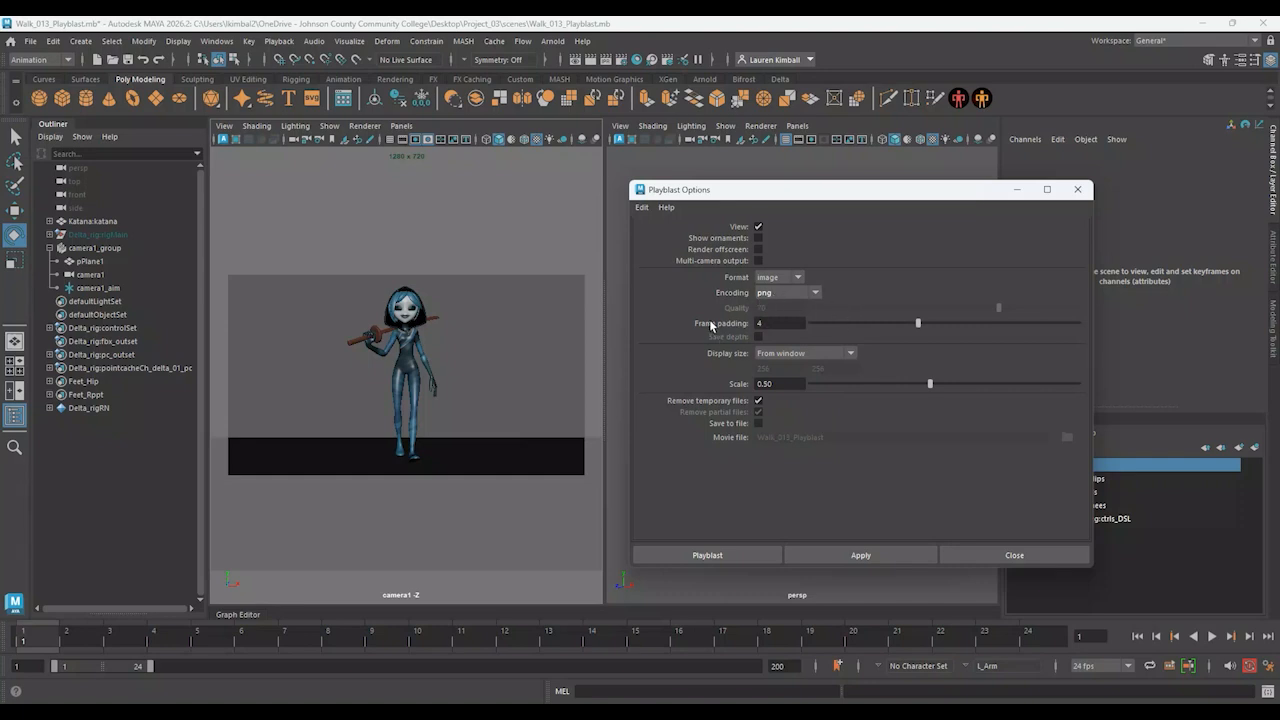
Set the playblast display size to From Render Settings at scale 1.00 and enable saving to file
left_click(779, 356)
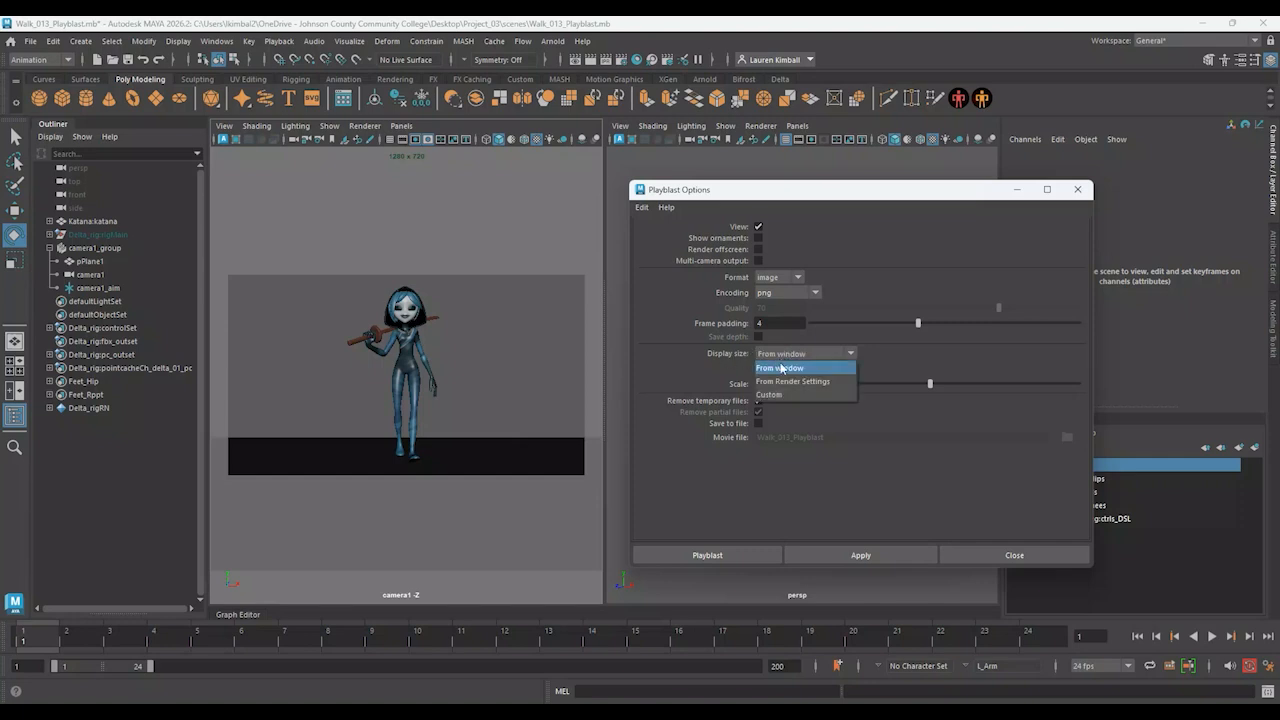
left_click(788, 384)
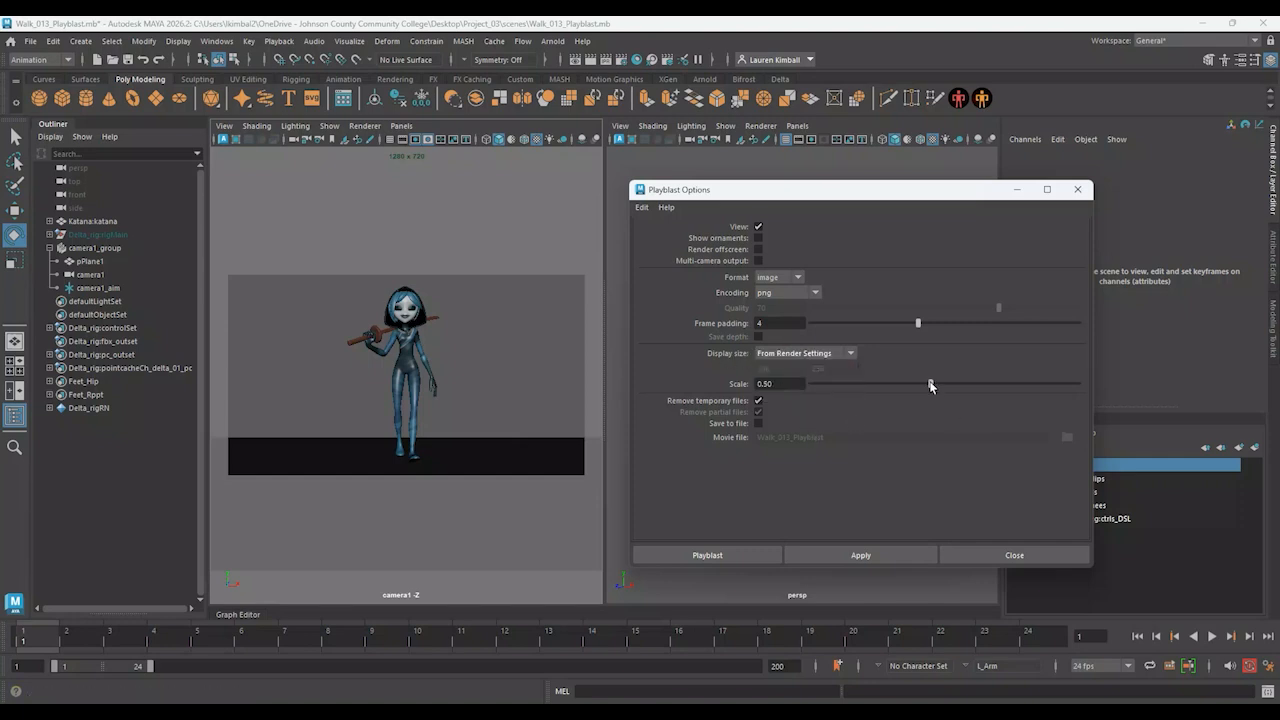
left_click_drag(931, 384, 1080, 385)
left_click(758, 424)
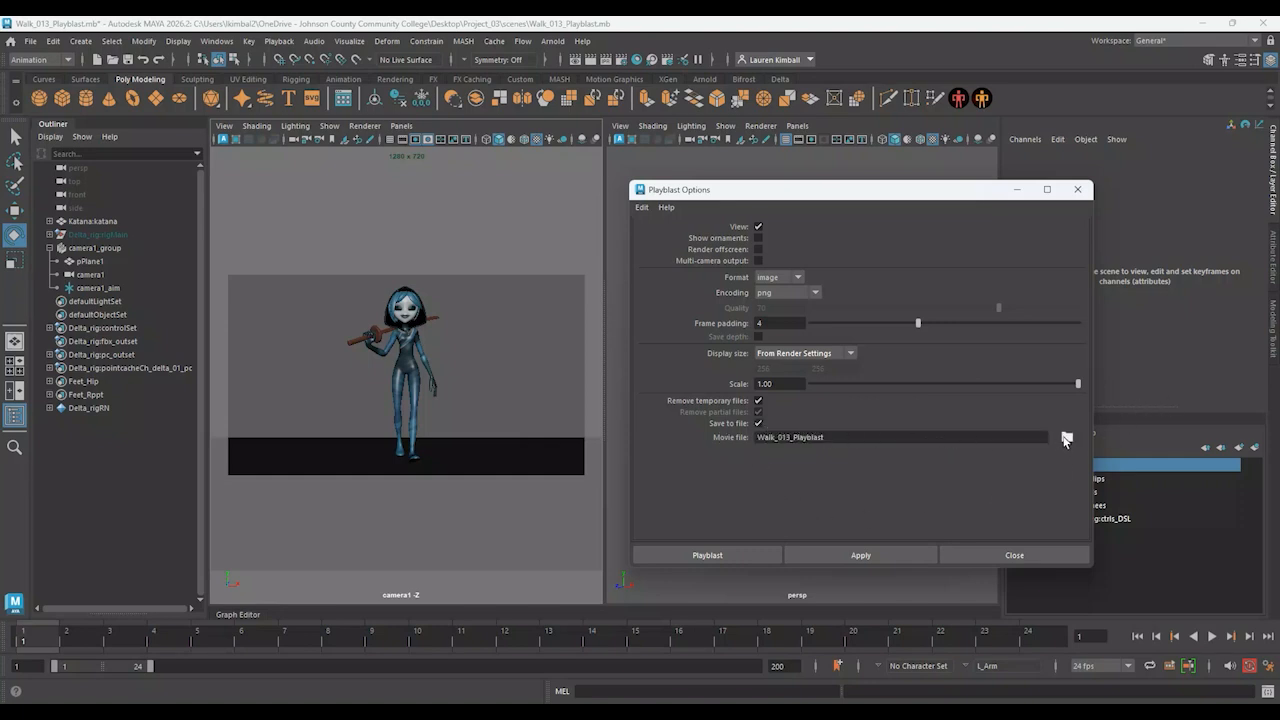
Browse for the playblast's save location, create a folder named Front in the project's images folder, and open it
left_click(1066, 438)
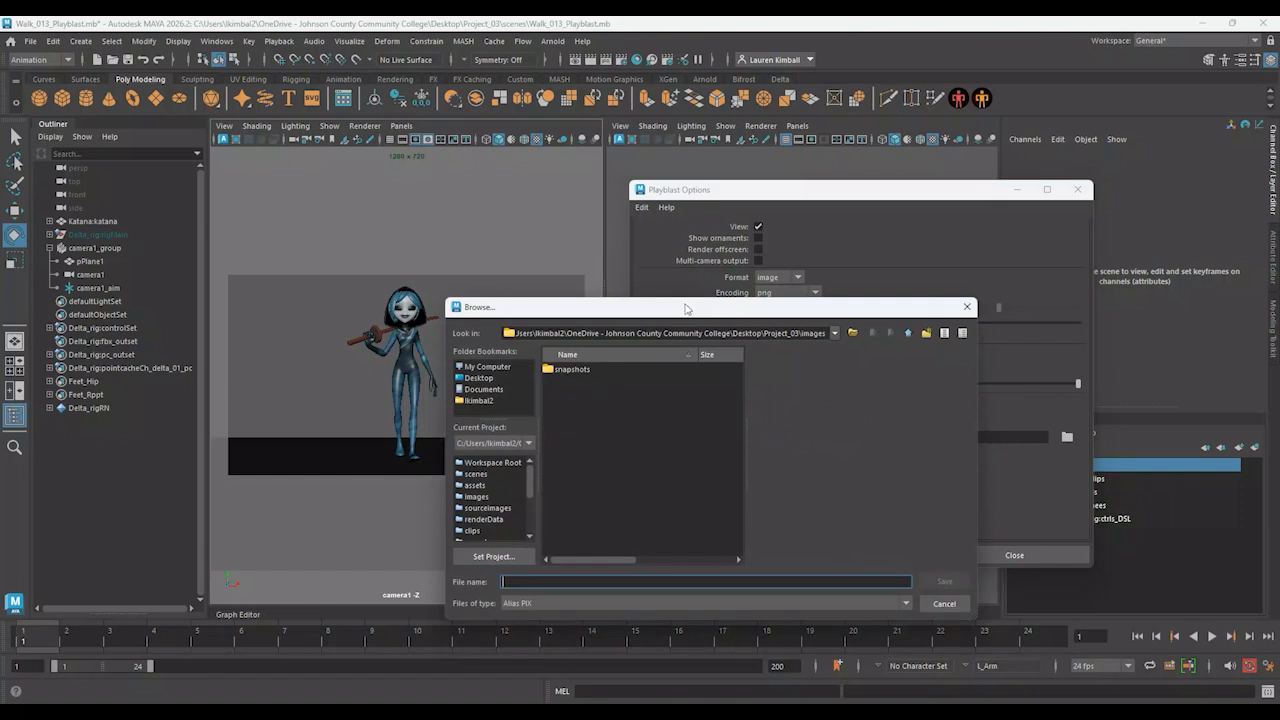
left_click_drag(686, 312, 730, 301)
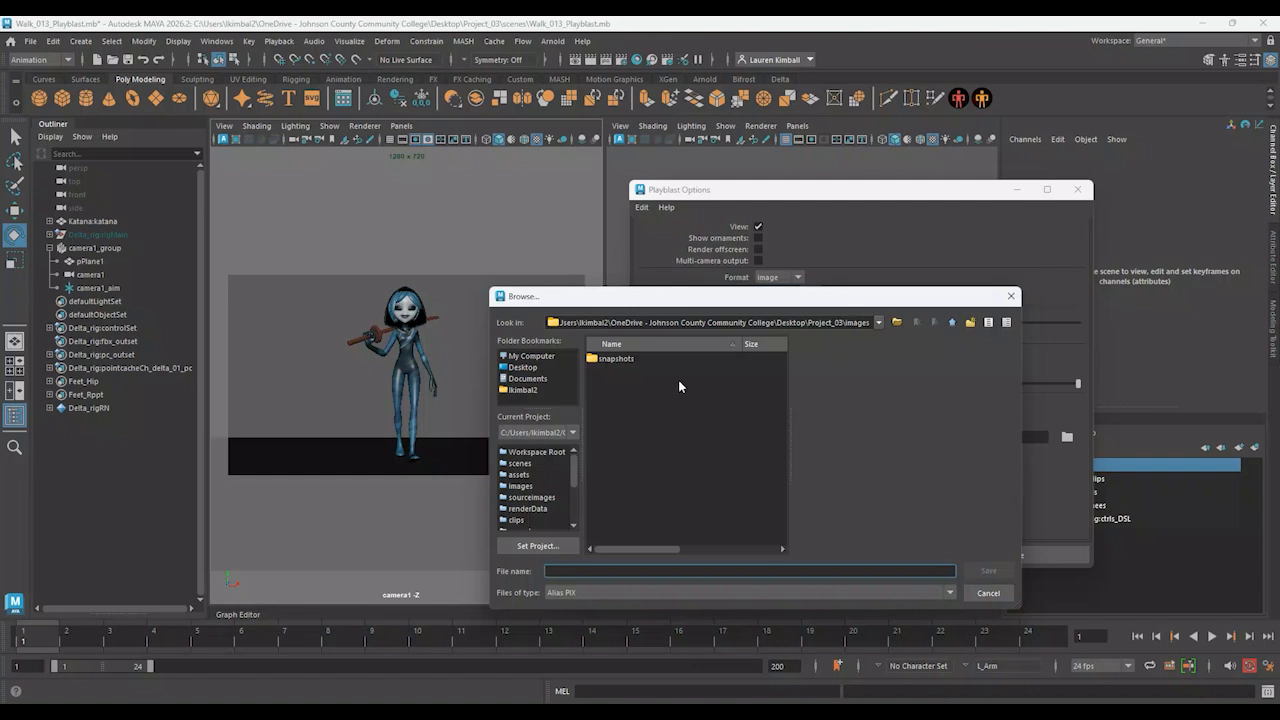
right_click(666, 406)
left_click(690, 425)
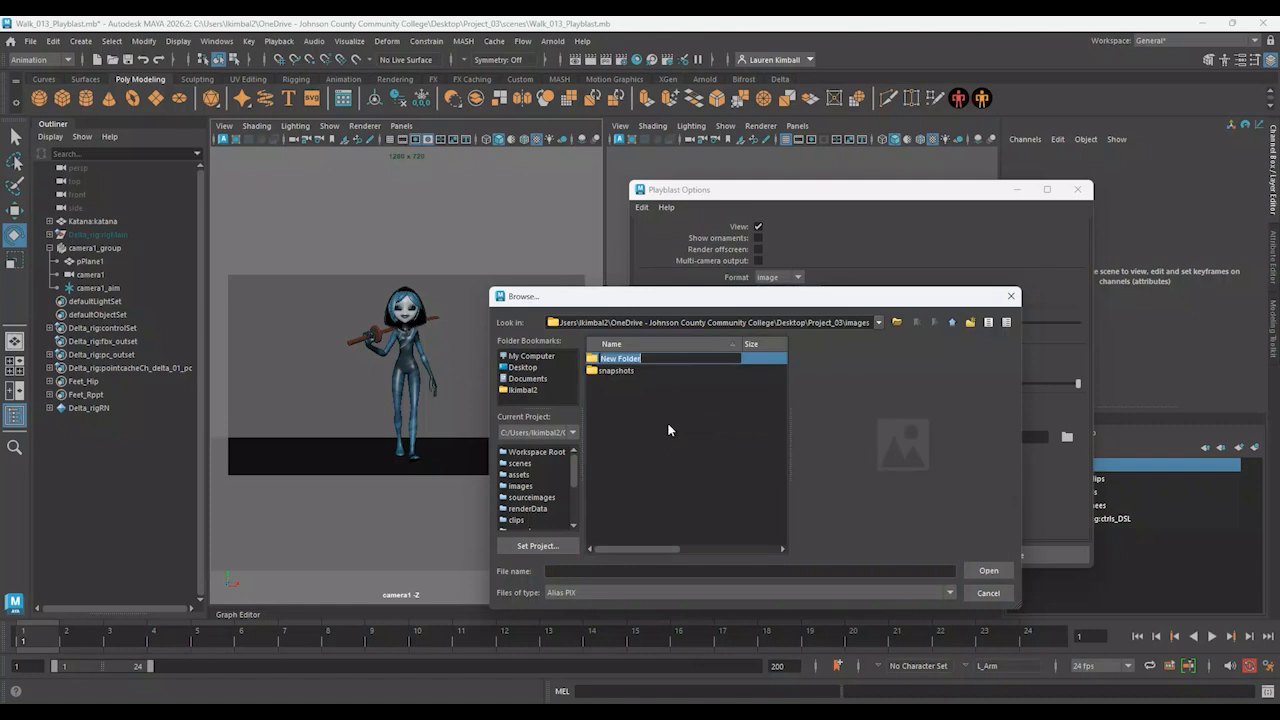
type("front")
key("Return")
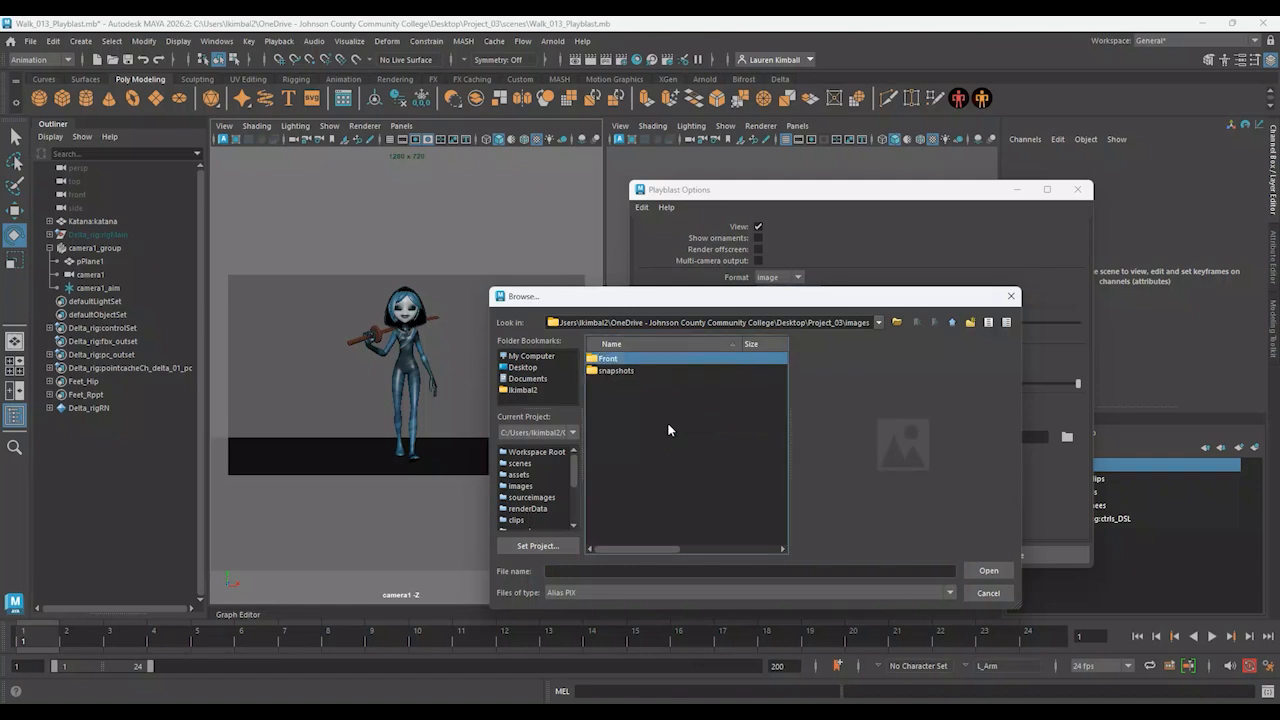
double_click(596, 359)
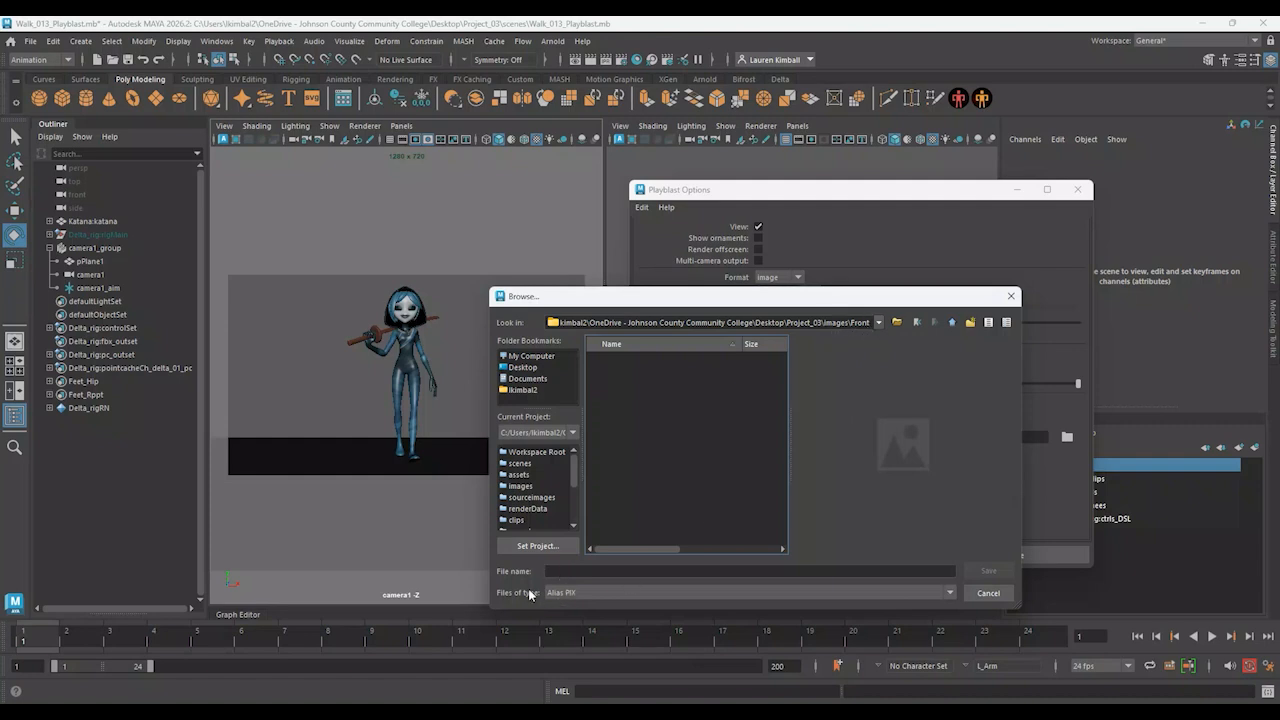
Set the playblast file type to PNG and save the file name as Walk_Front in the Front folder
left_click(579, 593)
left_click(582, 675)
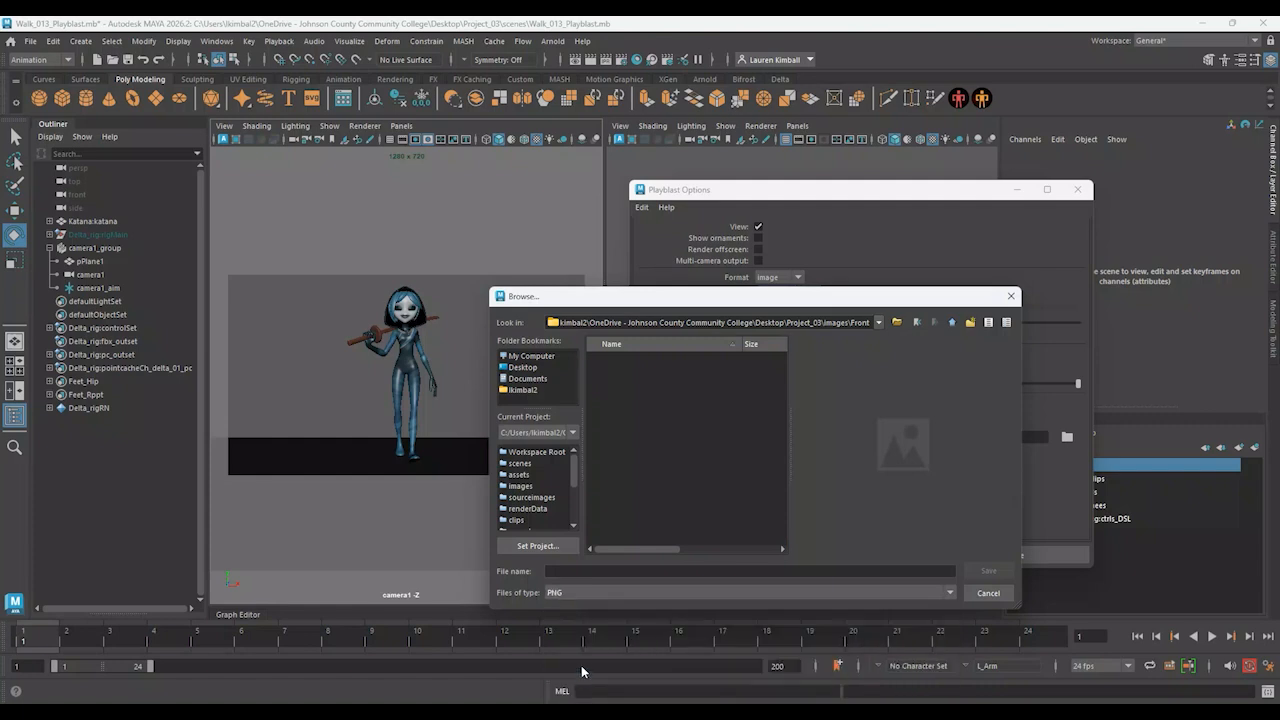
left_click(570, 570)
type("Wa")
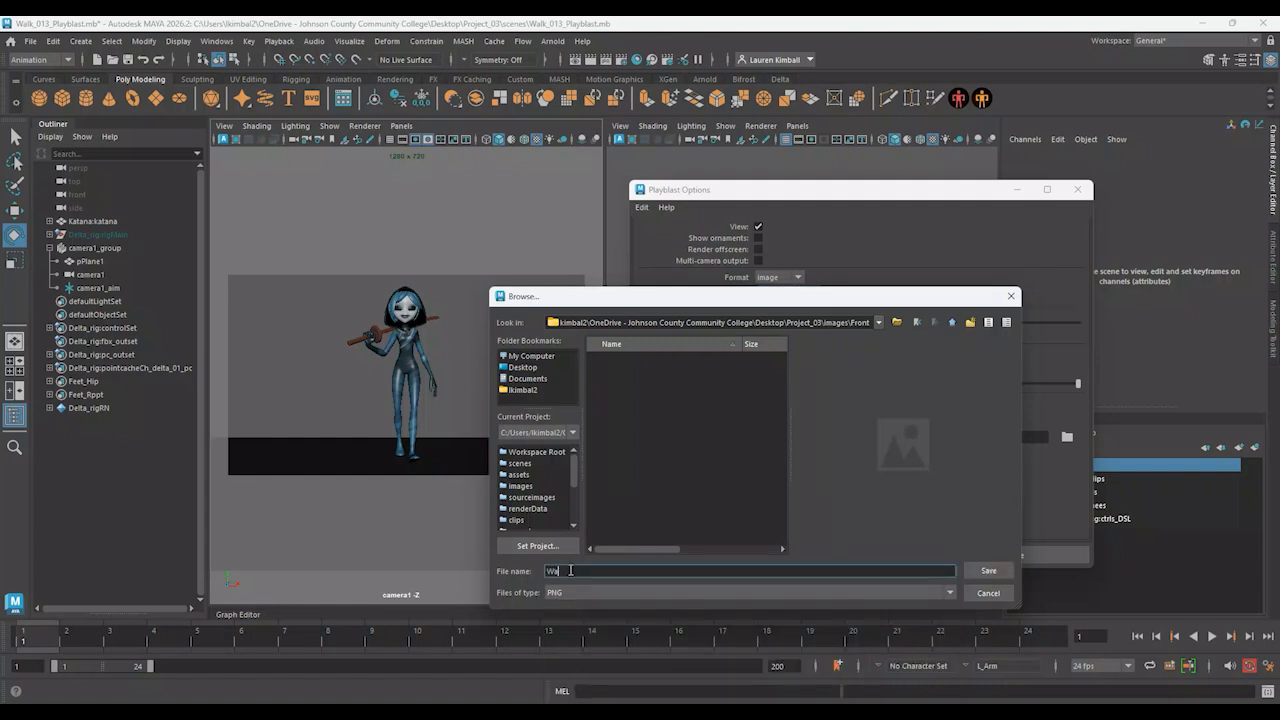
type("lk_Front")
left_click(980, 570)
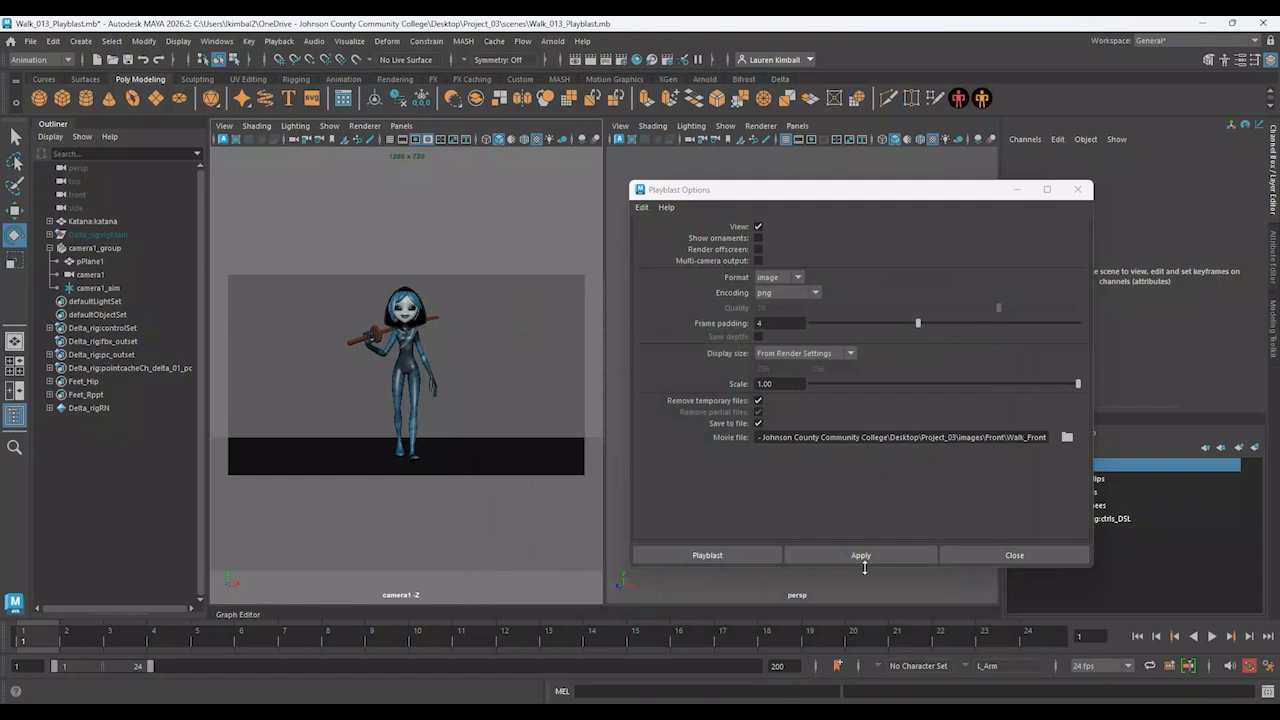
Run the front-view playblast, review the image sequence in FCheck, and close the viewer
left_click(708, 555)
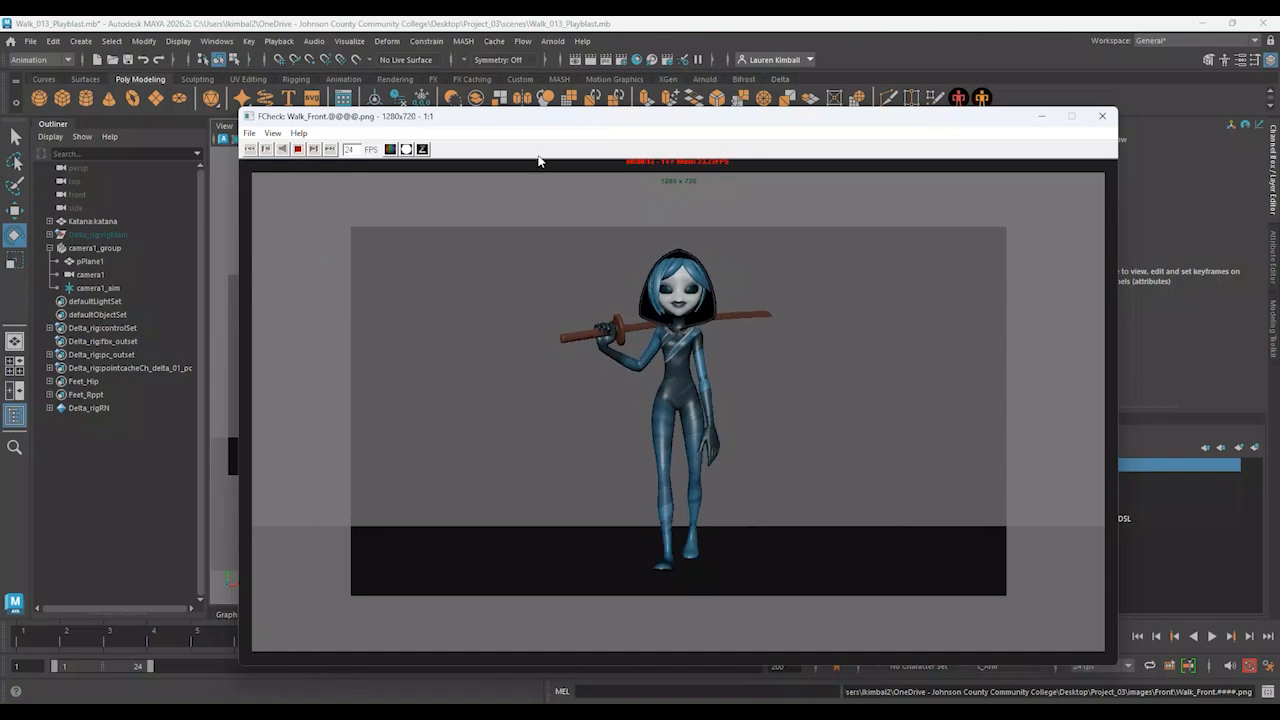
left_click_drag(558, 120, 576, 141)
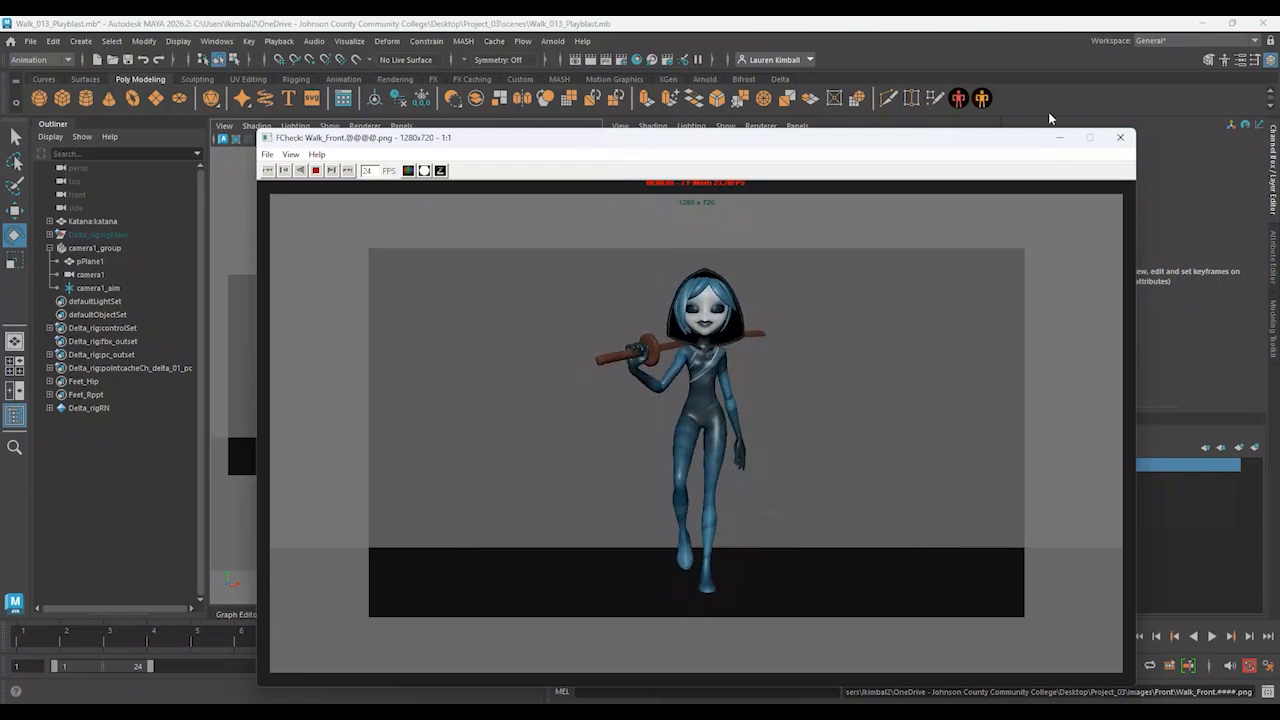
left_click(1119, 137)
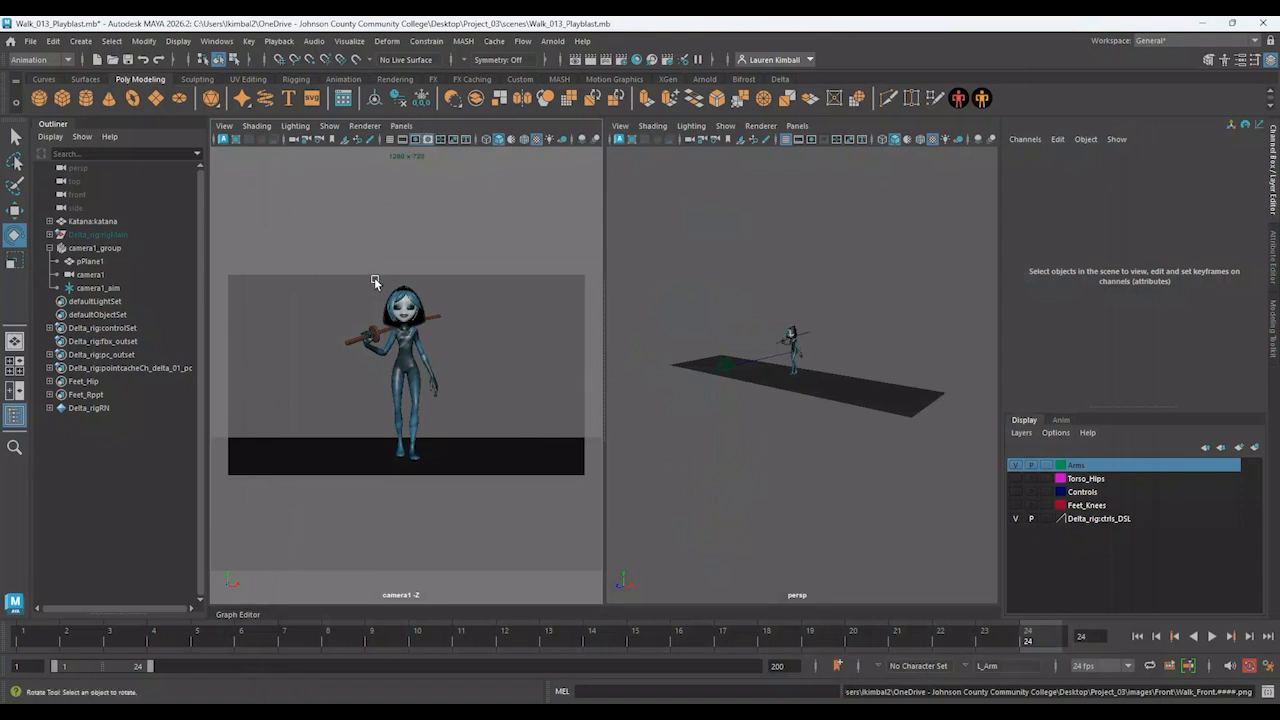
Turn off the gate mask and the resolution gate in the camera1 view
left_click(428, 138)
left_click(416, 139)
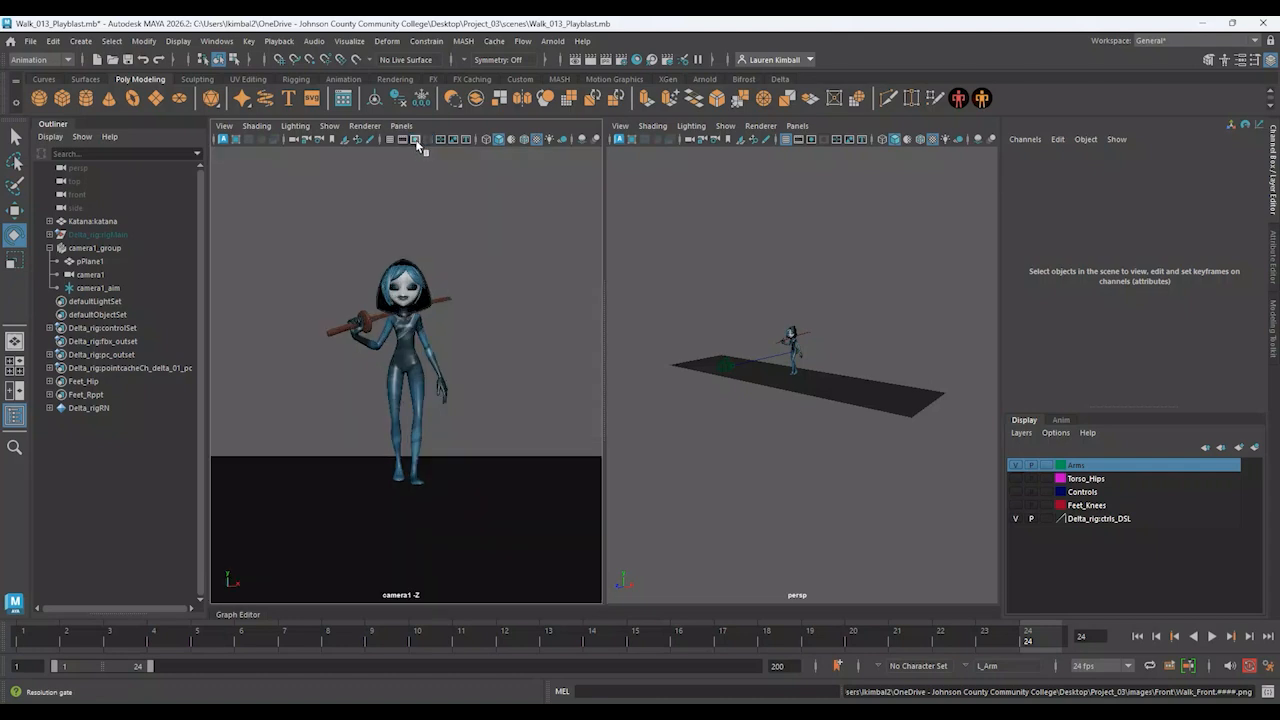
Run the front-view playblast again without the gate overlays, review the image sequence in FCheck, and close the viewer
right_click(590, 630)
left_click(613, 627)
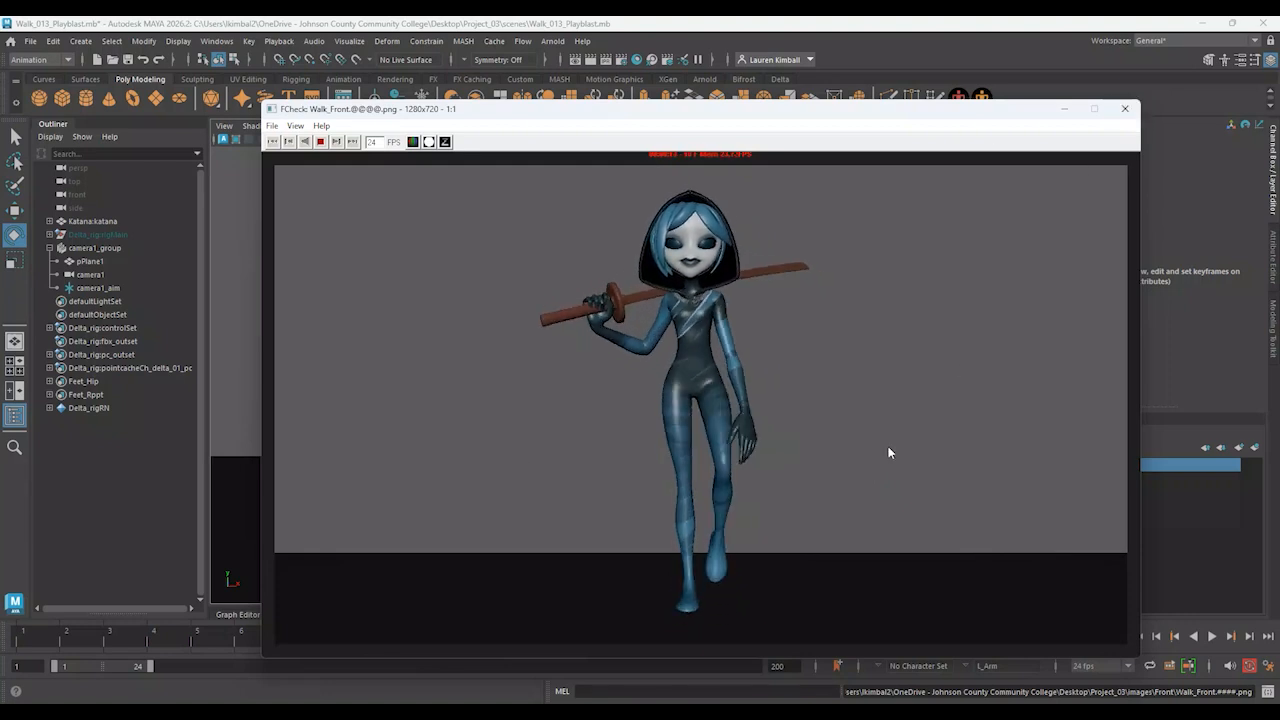
left_click(1124, 108)
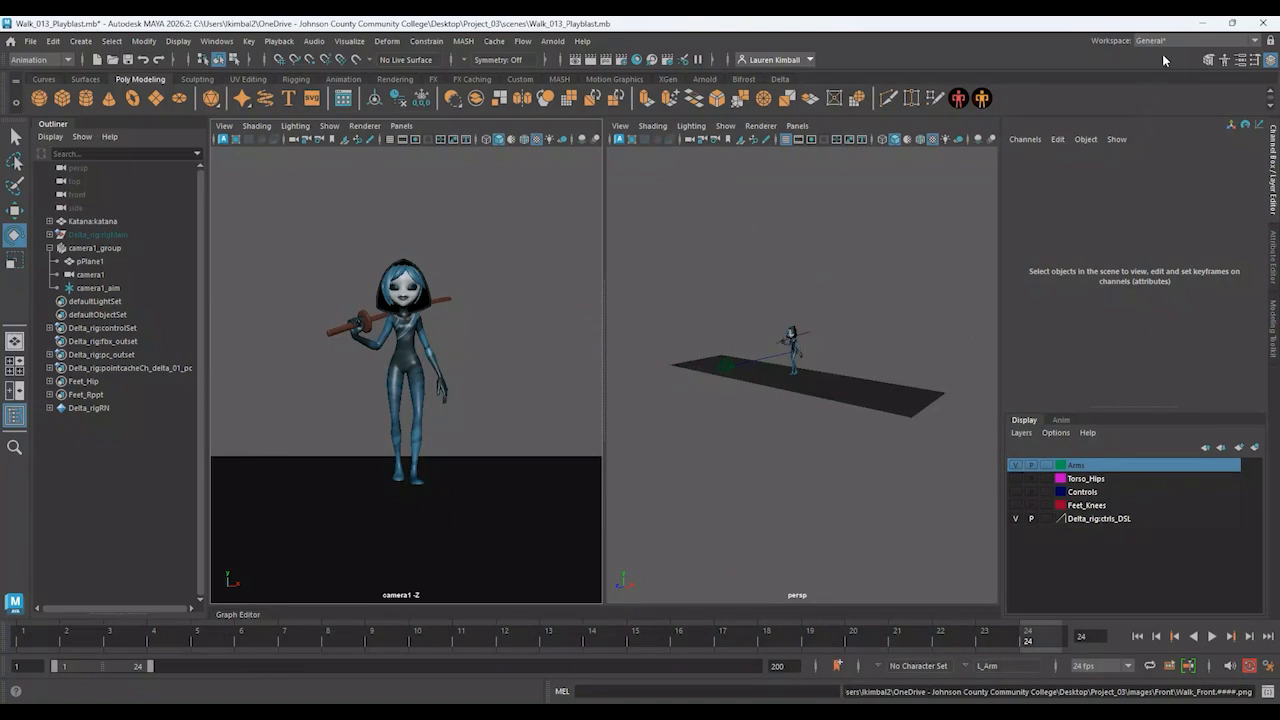
Switch to the desktop and open the Front folder inside Project_03's images folder in File Explorer
left_click(1204, 23)
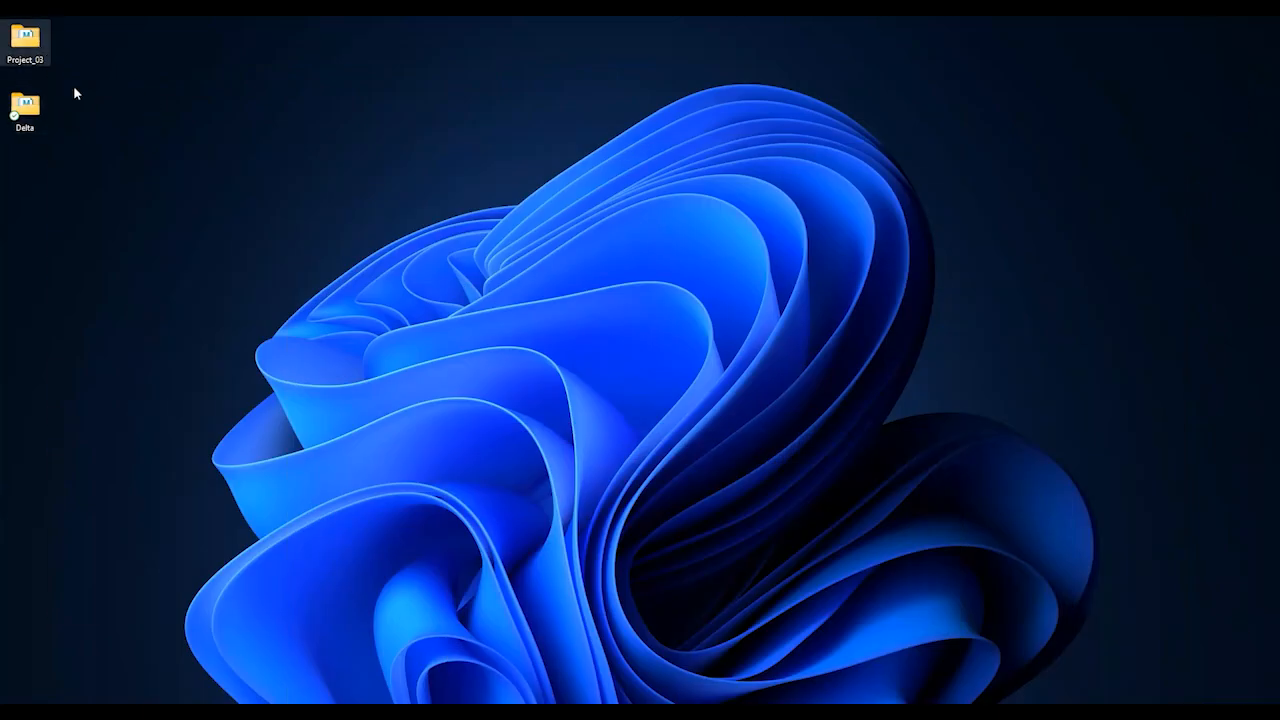
left_click_drag(1279, 143, 567, 102)
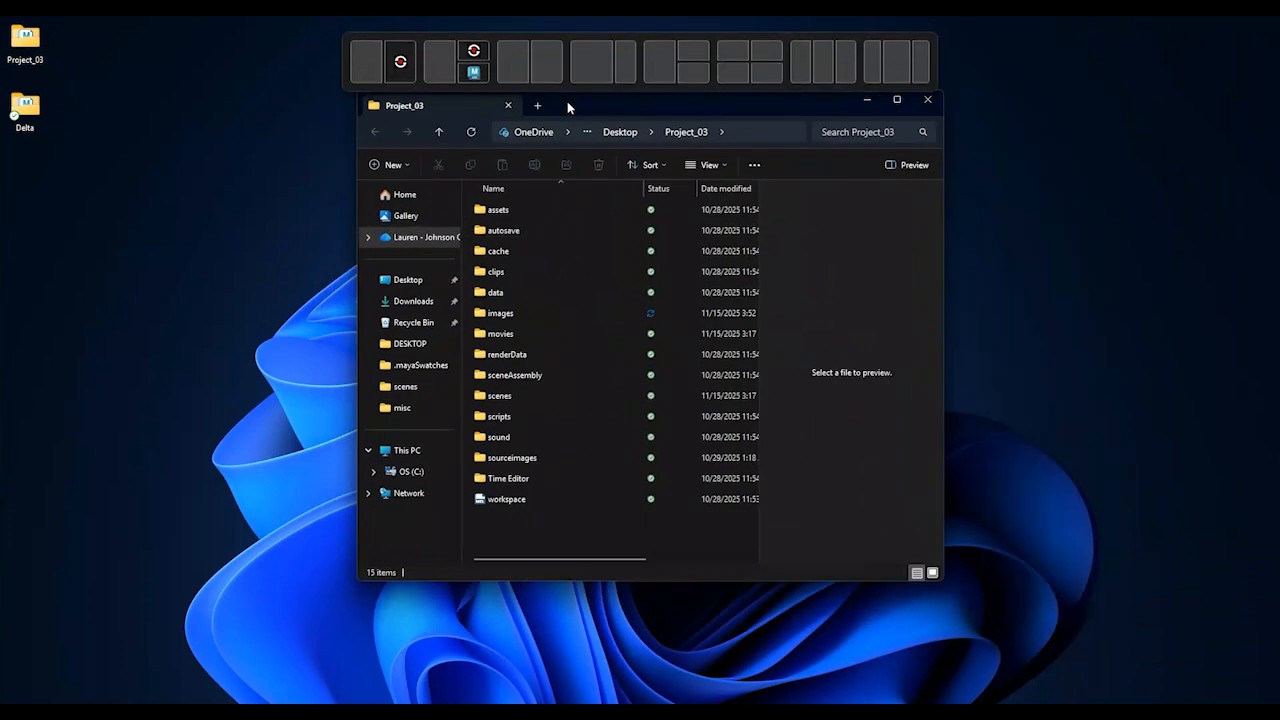
double_click(515, 308)
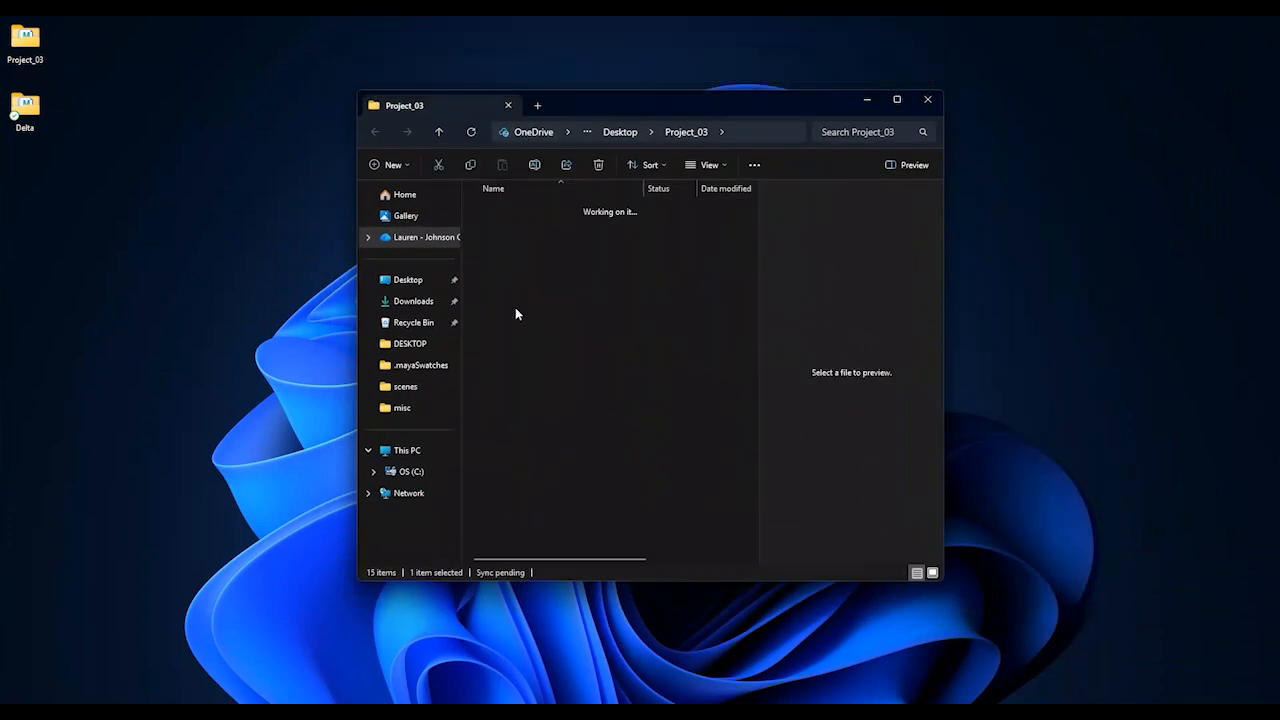
double_click(492, 213)
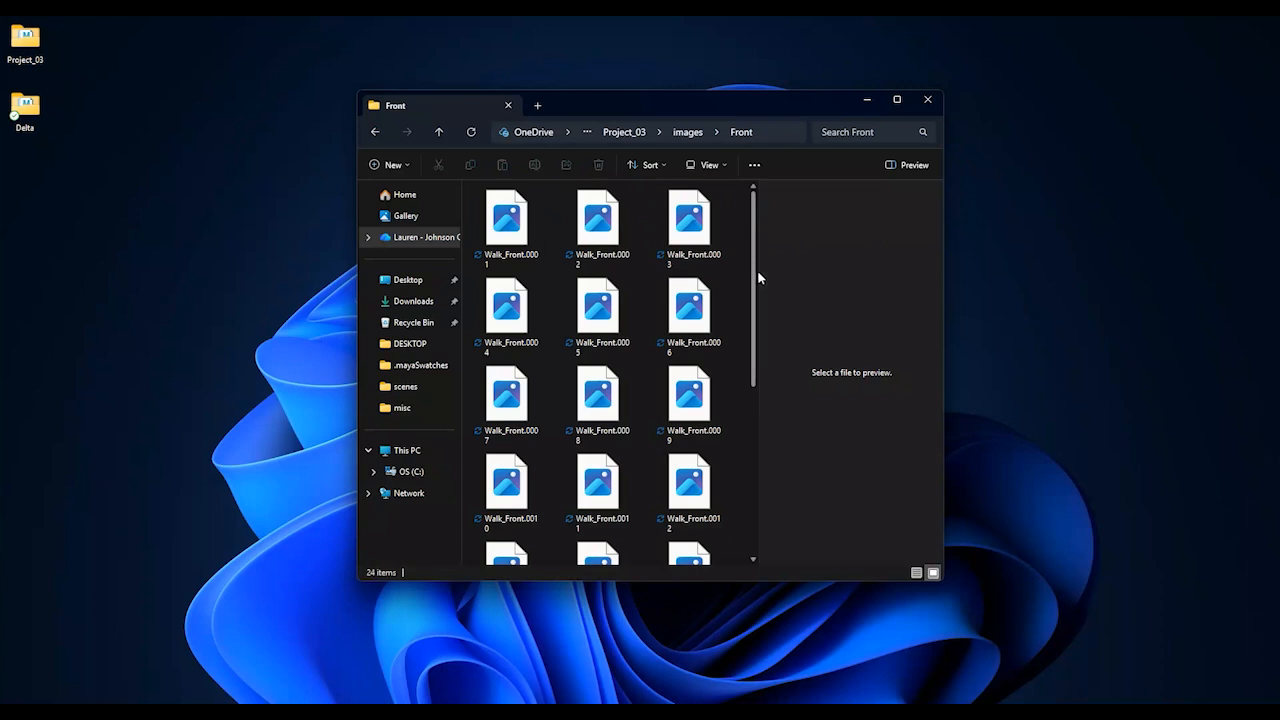
Look through the rendered Walk_Front image sequence from the first frame to the last in the Front folder
scroll(714, 537, "down", 1)
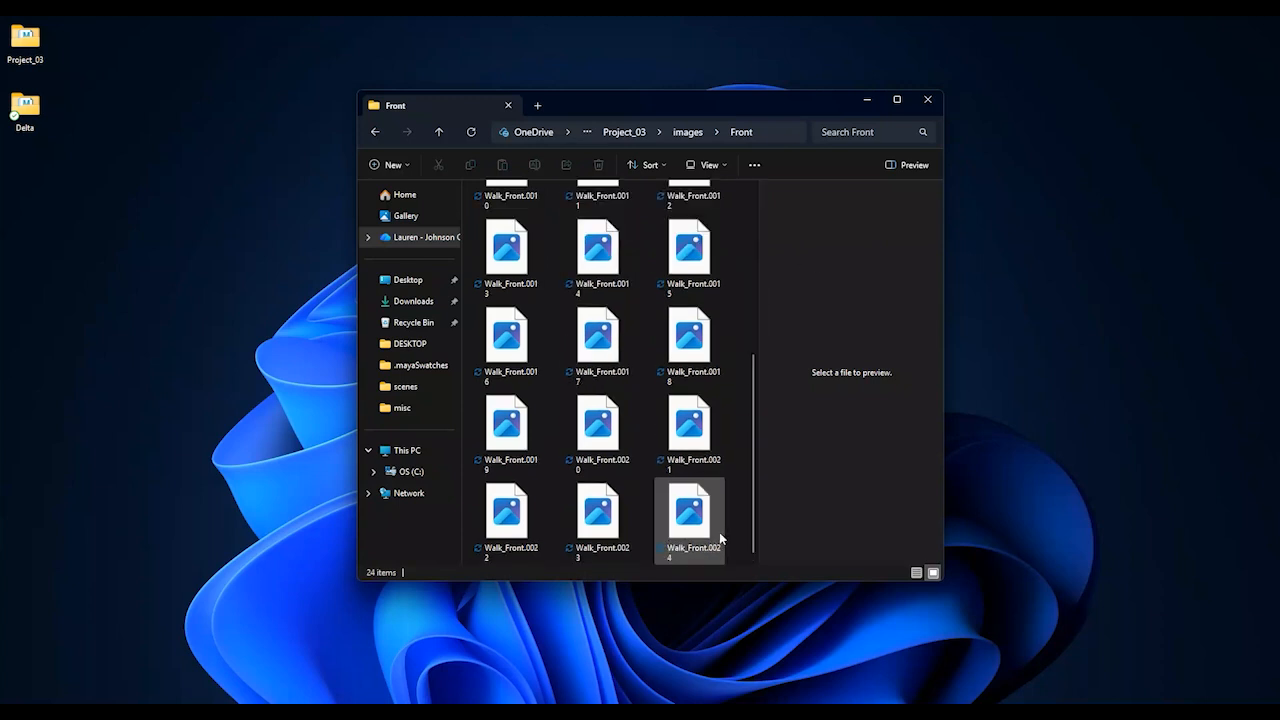
scroll(534, 265, "up", 1)
left_click(534, 265)
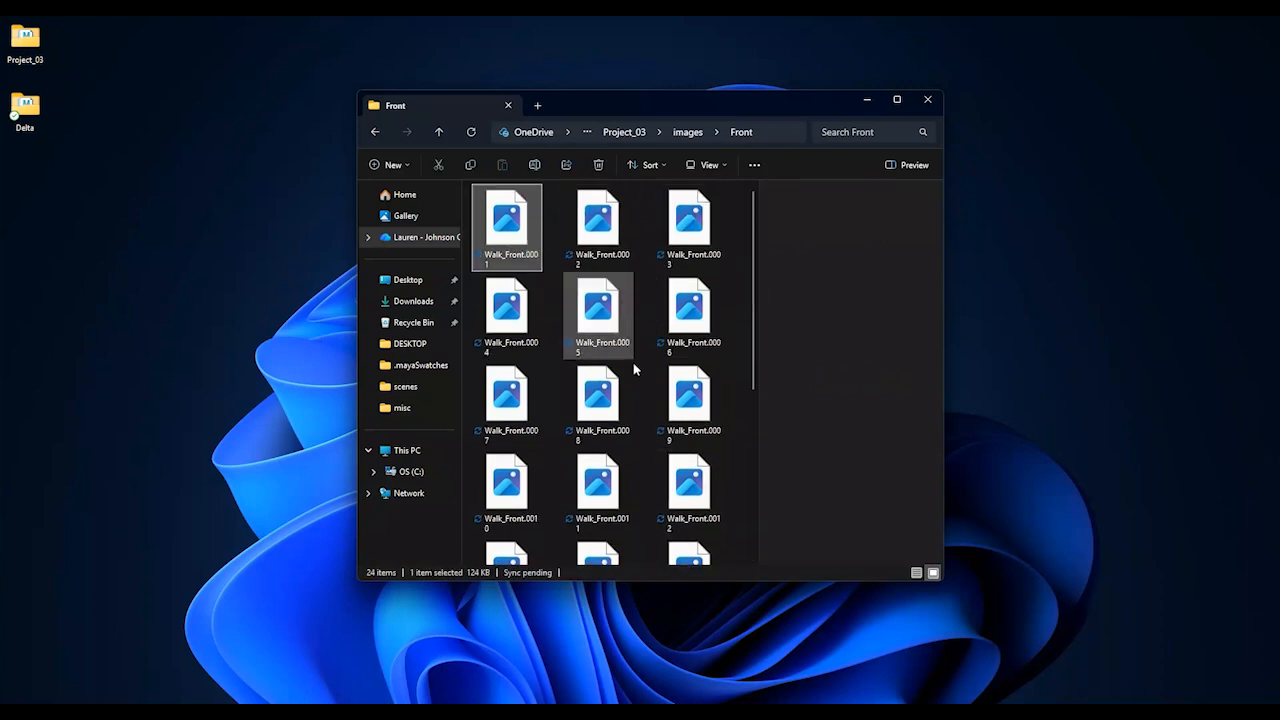
scroll(660, 420, "down", 3)
left_click(700, 515)
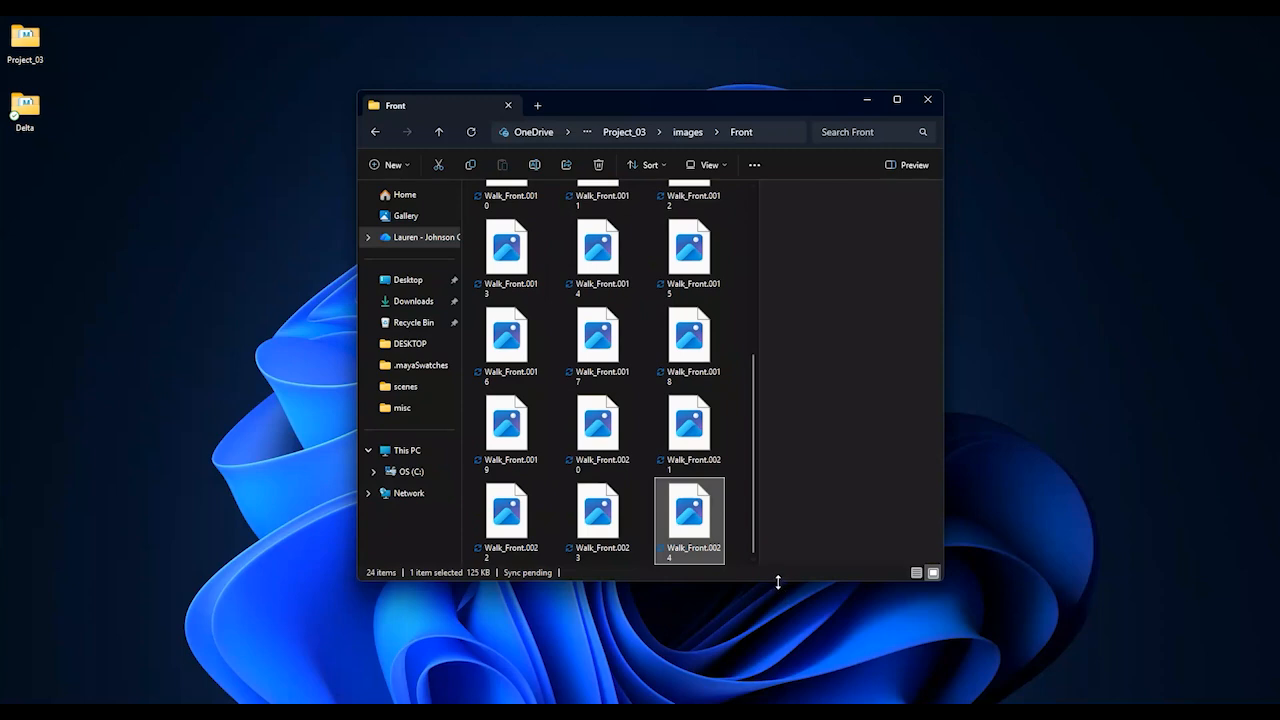
scroll(565, 210, "up", 3)
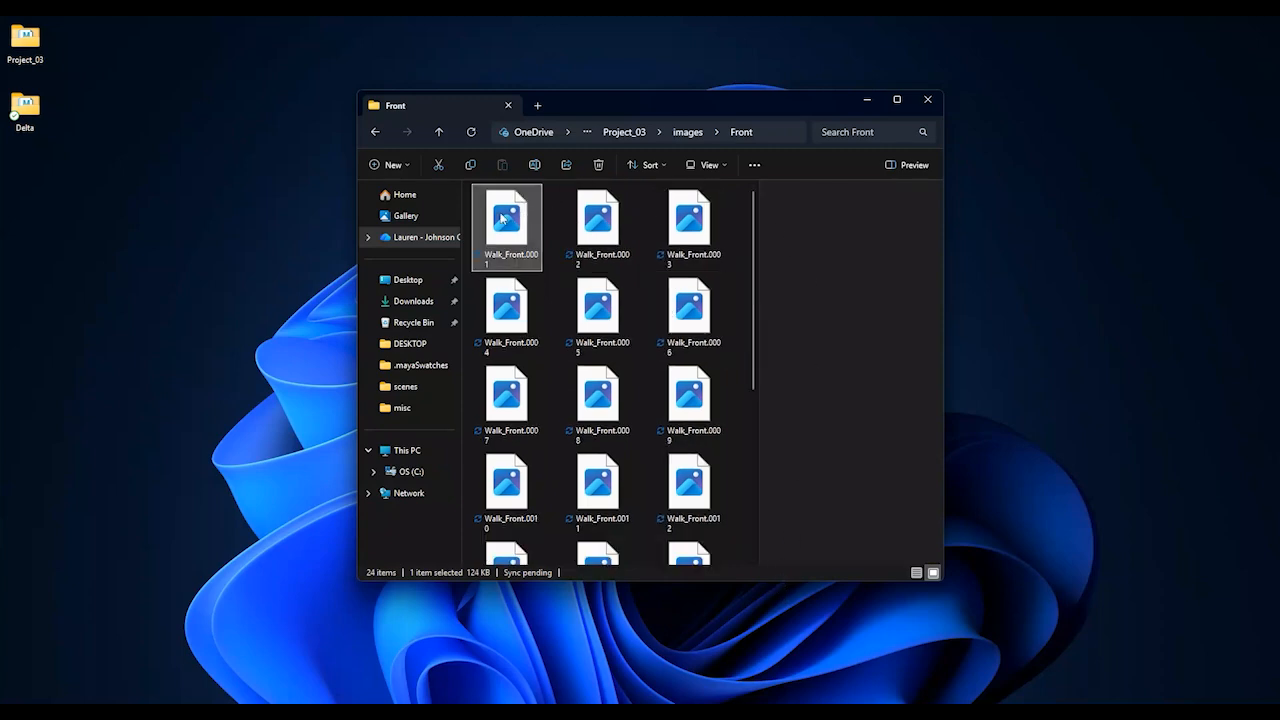
Check the file properties of the first Walk_Front frame, close File Explorer, and return to Maya
right_click(514, 212)
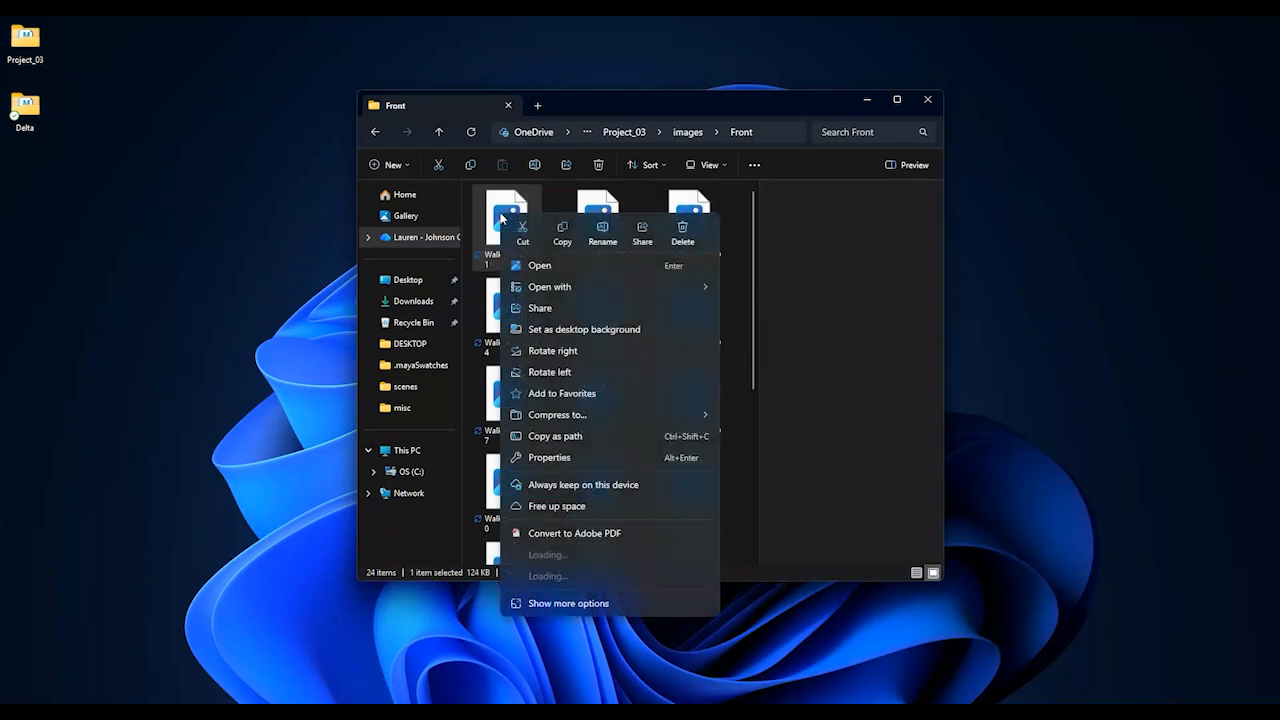
left_click(541, 460)
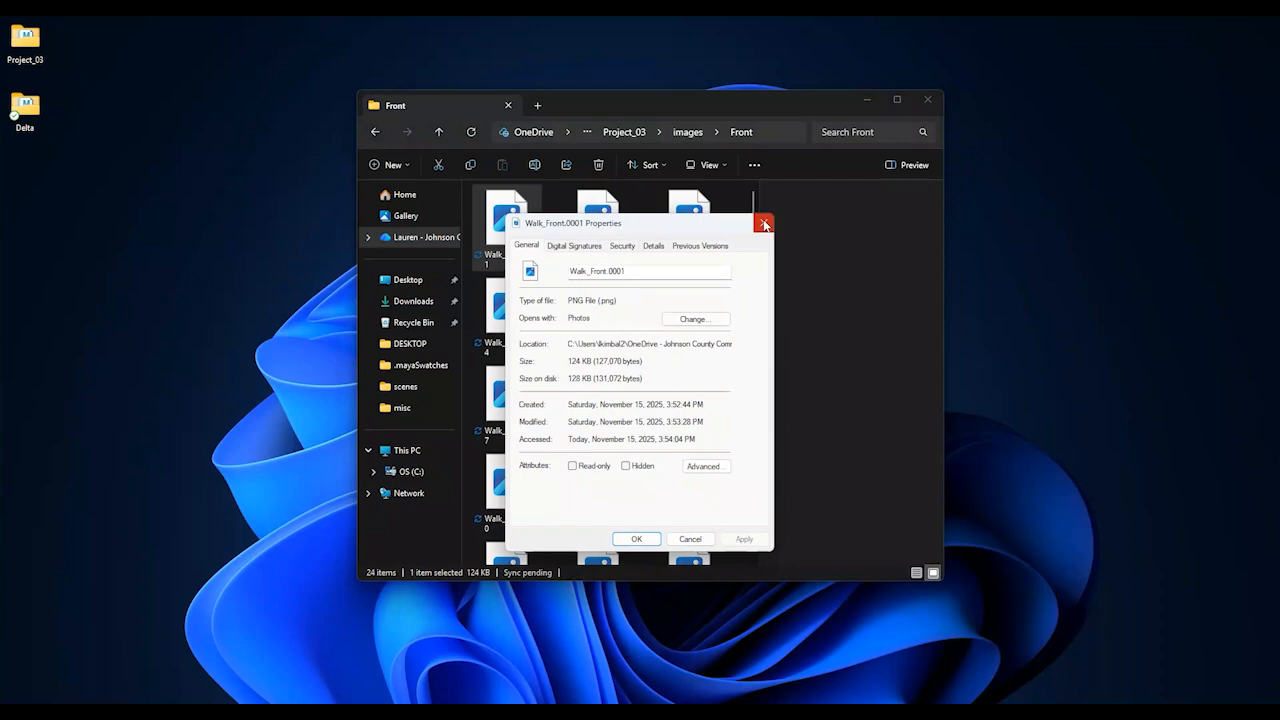
left_click(764, 222)
left_click(929, 102)
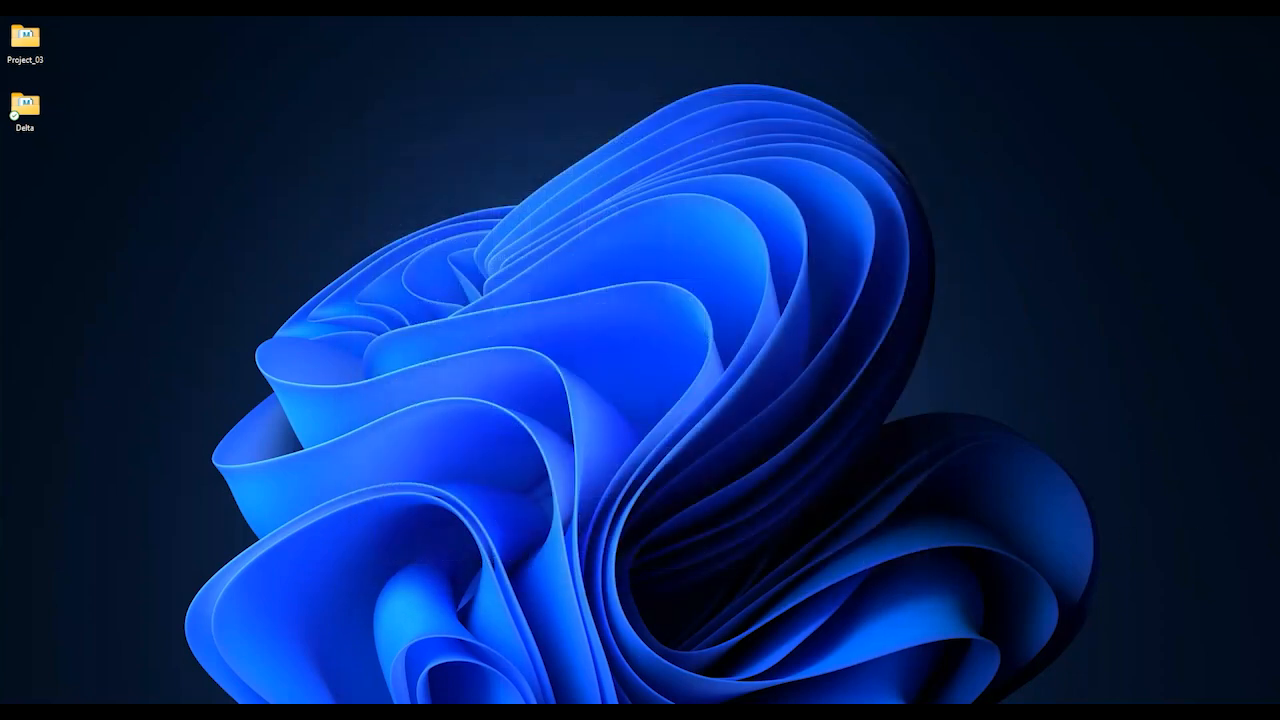
left_click(702, 715)
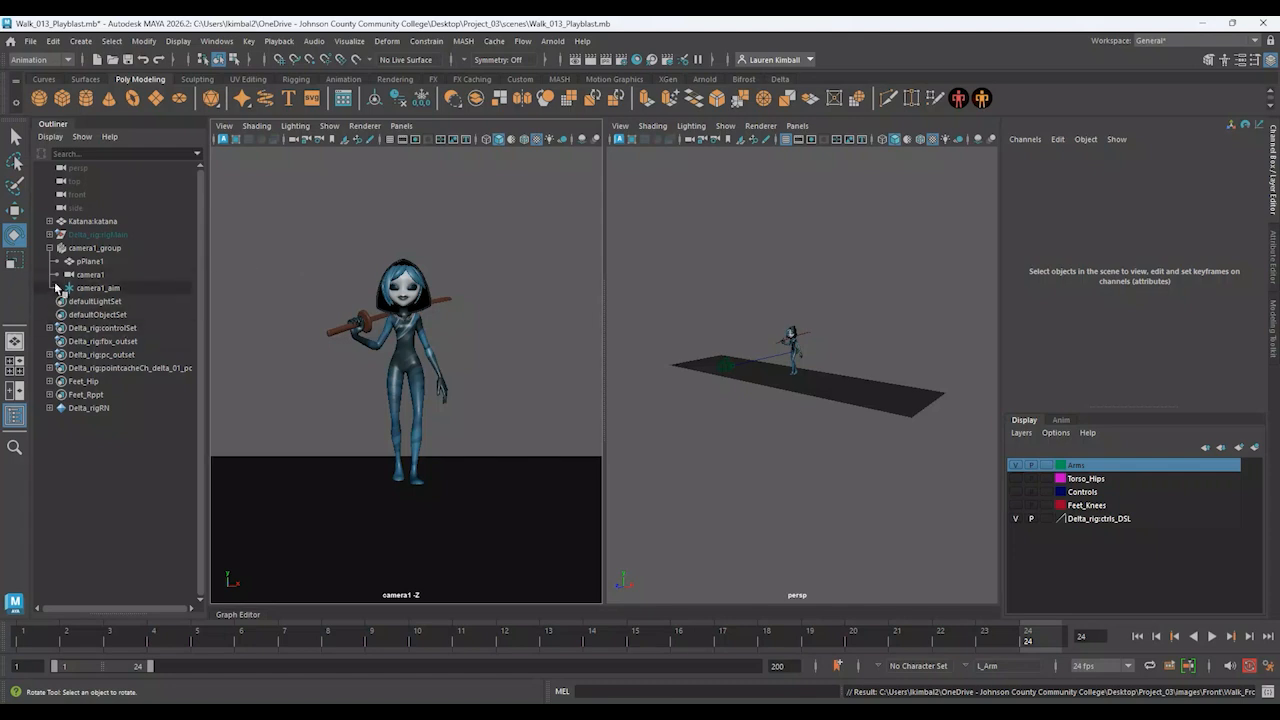
Set camera1_group's Rotate Y to 35 for a three-quarter view of the character, then deselect the group
left_click(106, 247)
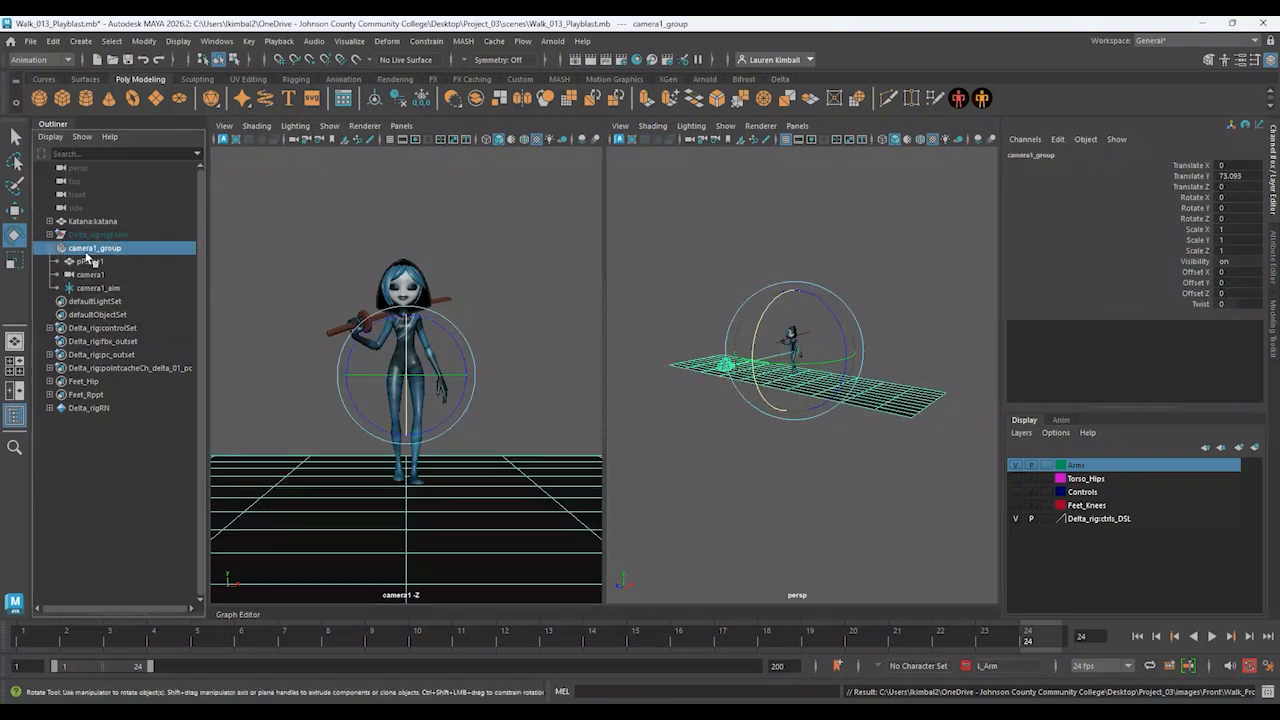
double_click(1235, 208)
type("35")
key("Return")
left_click(514, 214)
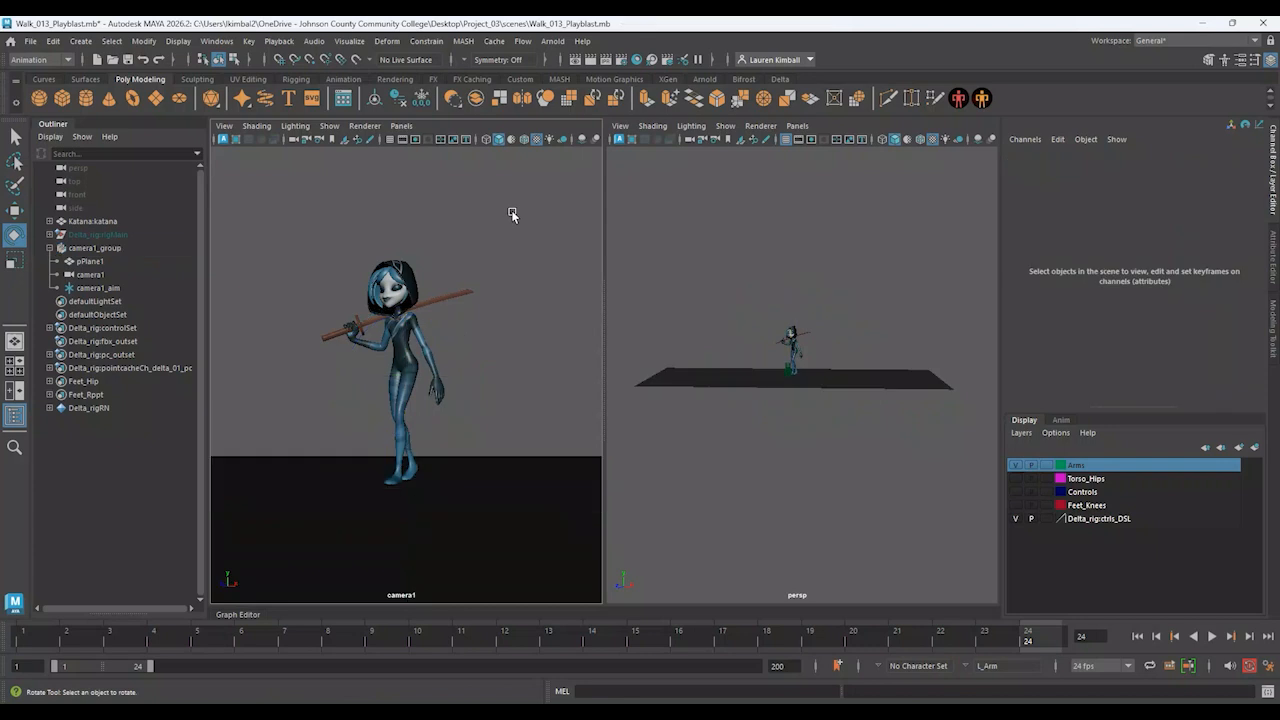
Browse for the playblast's save location, create a folder named ThreeQuarters in the project's images folder, and open it
right_click(575, 633)
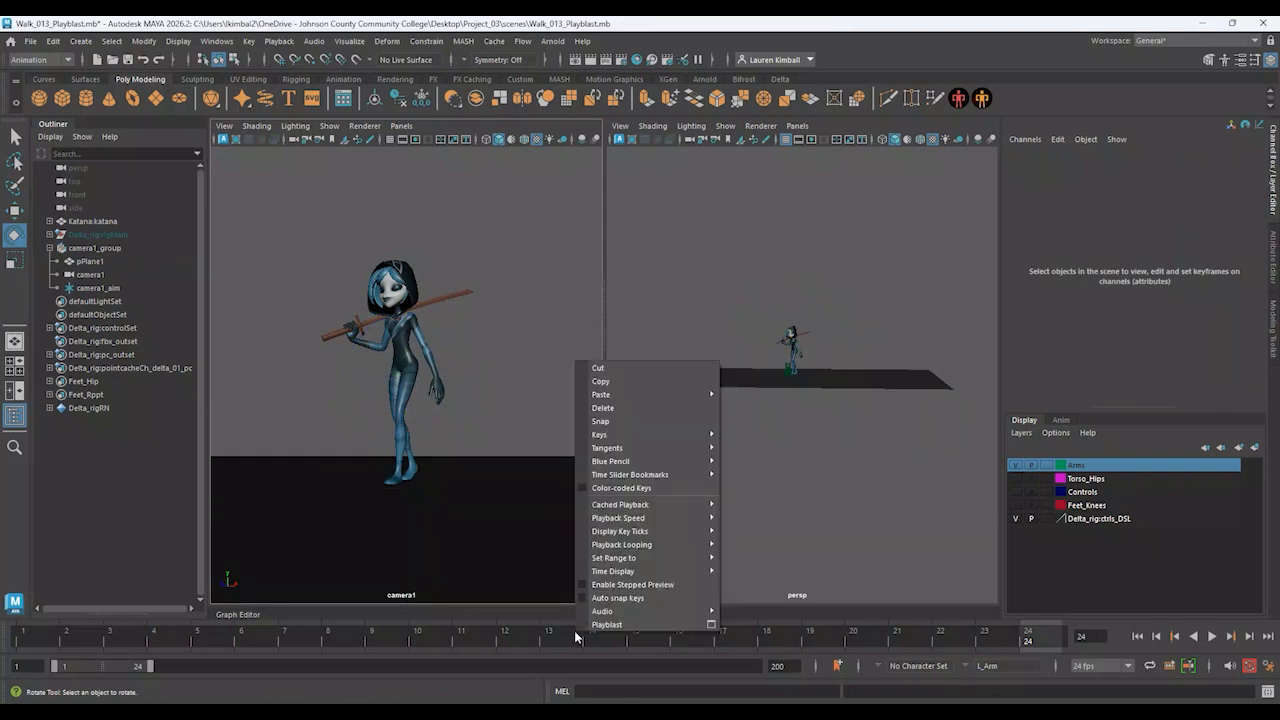
left_click(711, 624)
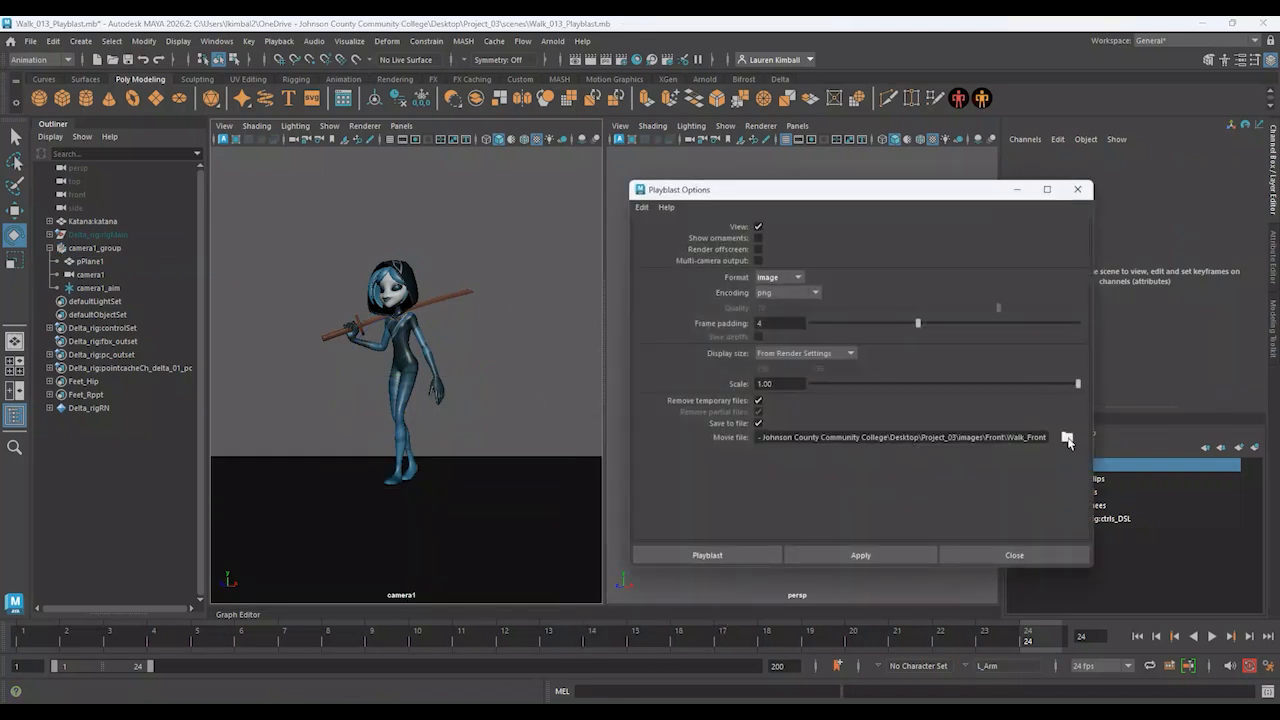
left_click(1066, 438)
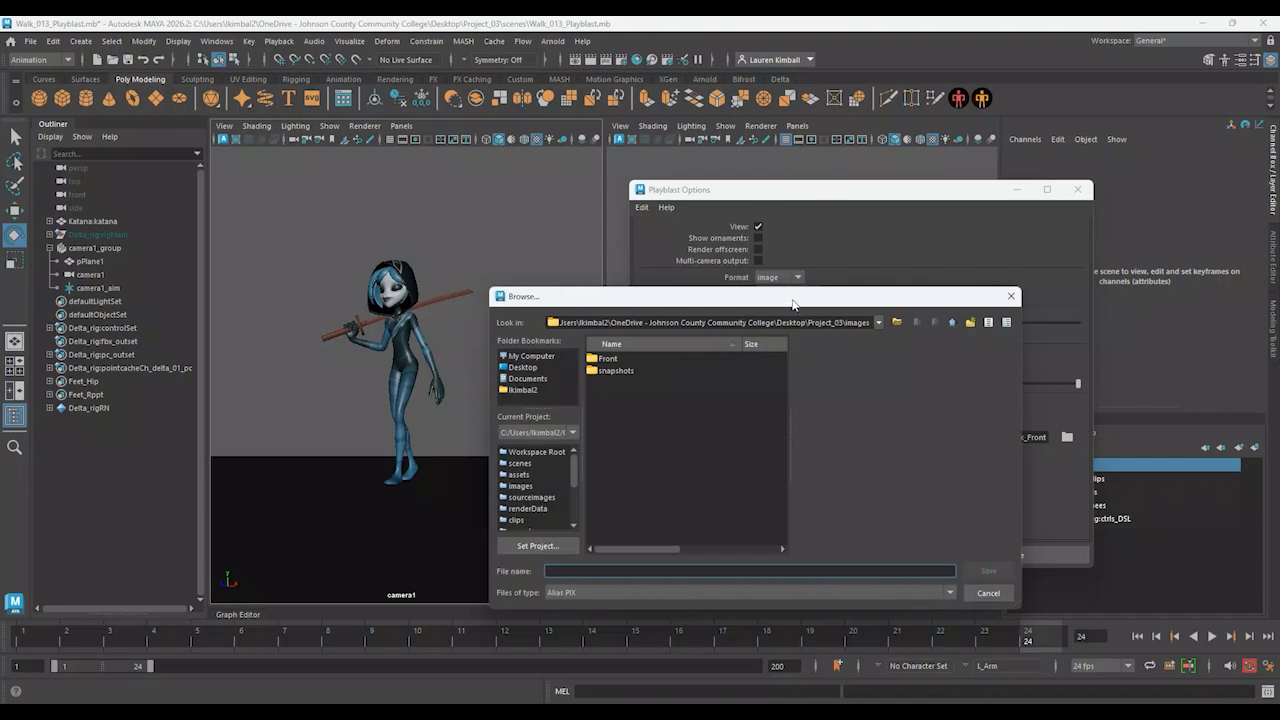
left_click_drag(796, 302, 762, 288)
right_click(580, 437)
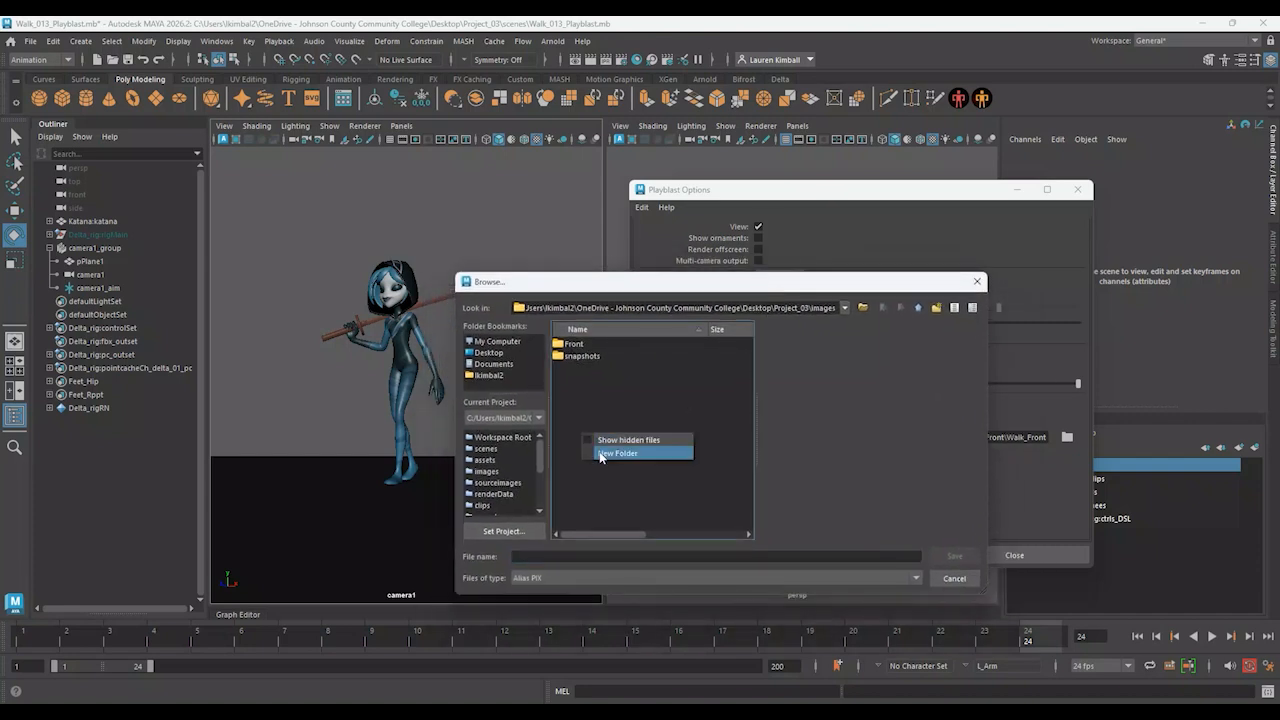
left_click(600, 452)
type("Thre")
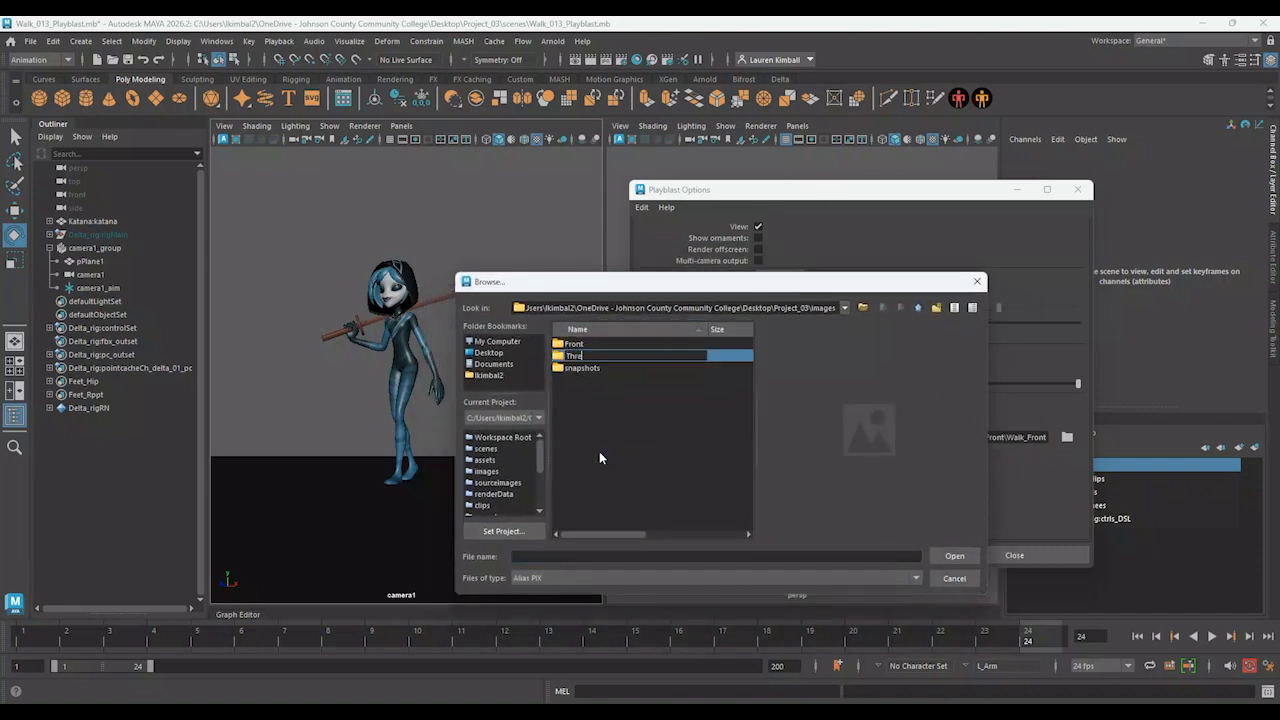
type("eQuarters")
key("Return")
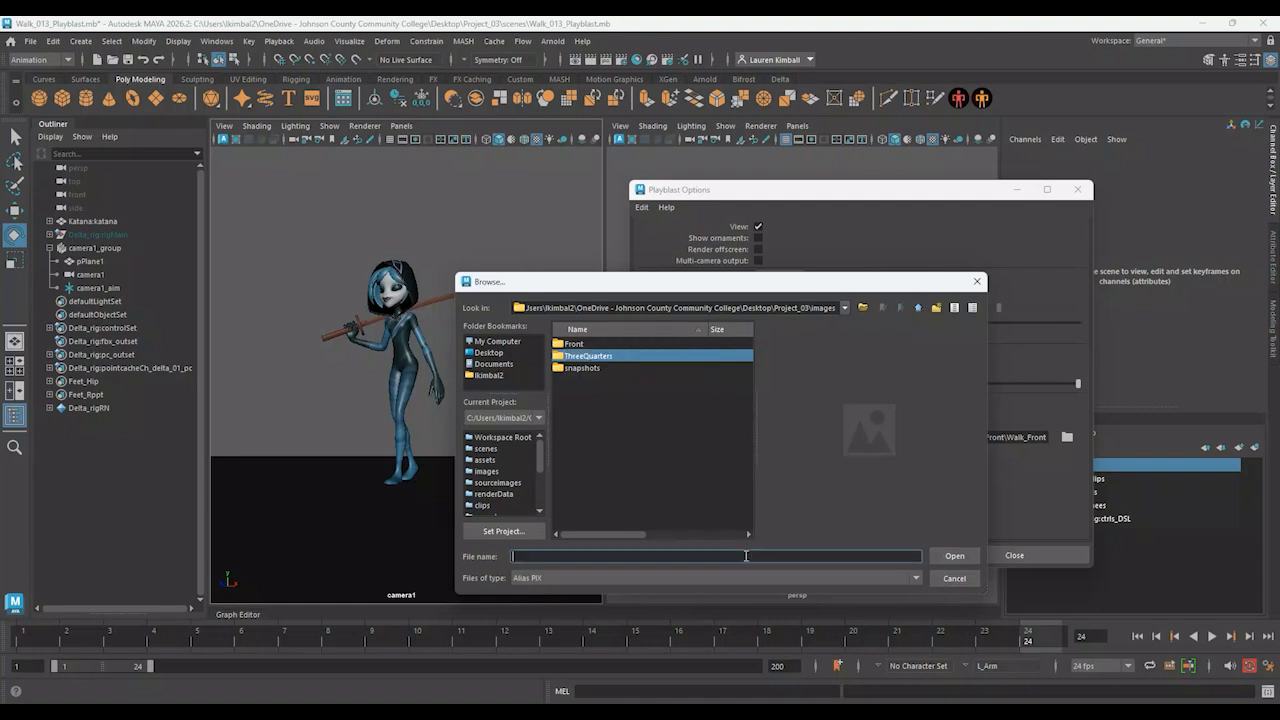
double_click(565, 355)
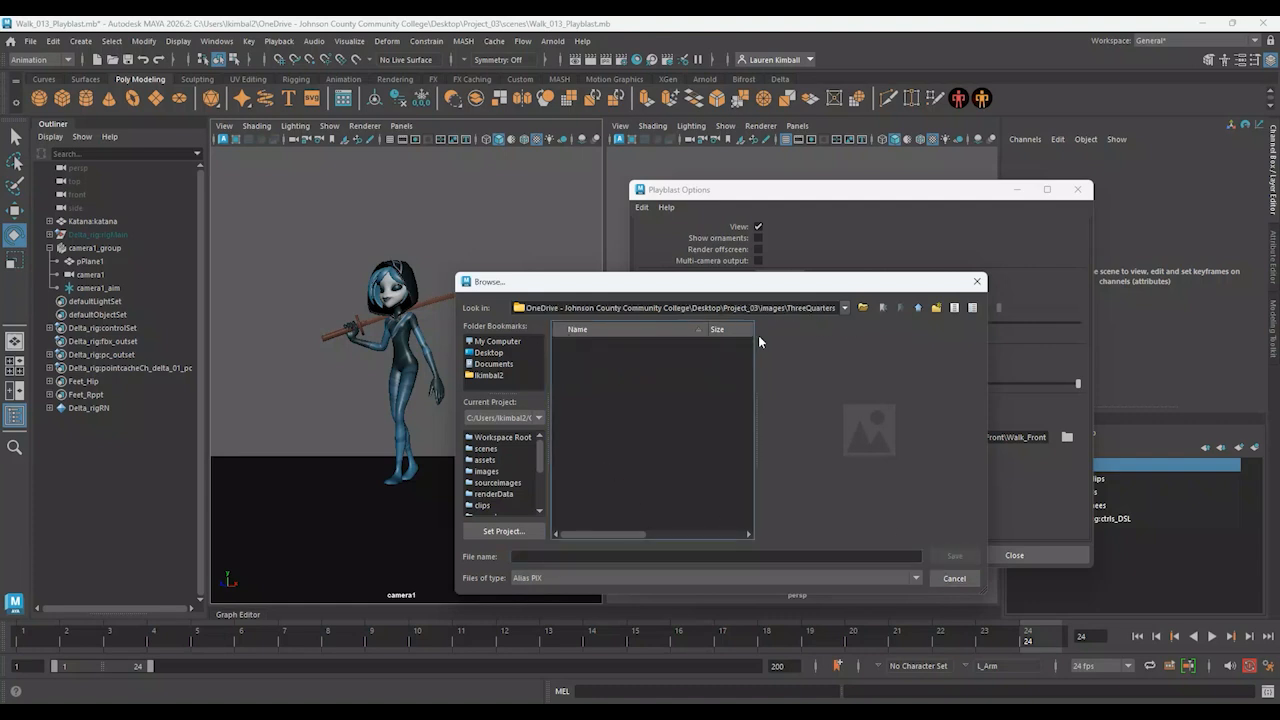
Set the playblast file type to PNG and save the file name as Walk_ThreeQuarters in the ThreeQuarters folder
left_click(532, 558)
left_click(530, 578)
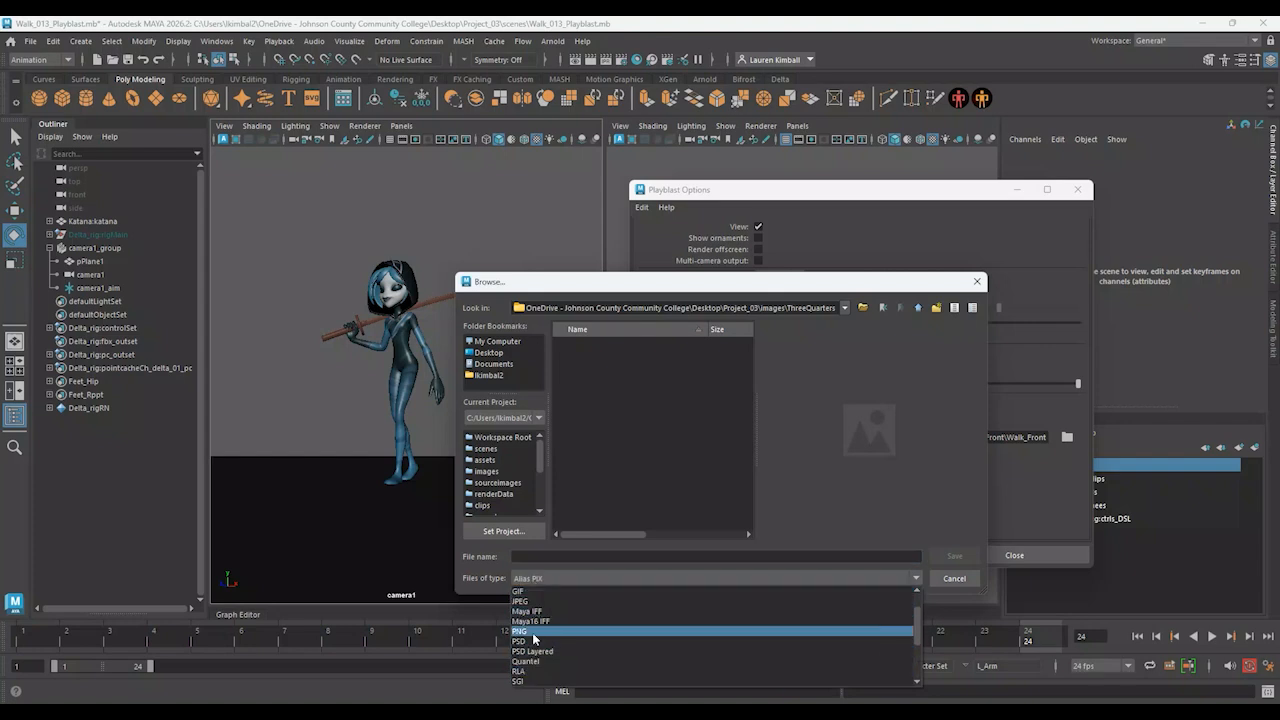
left_click(520, 631)
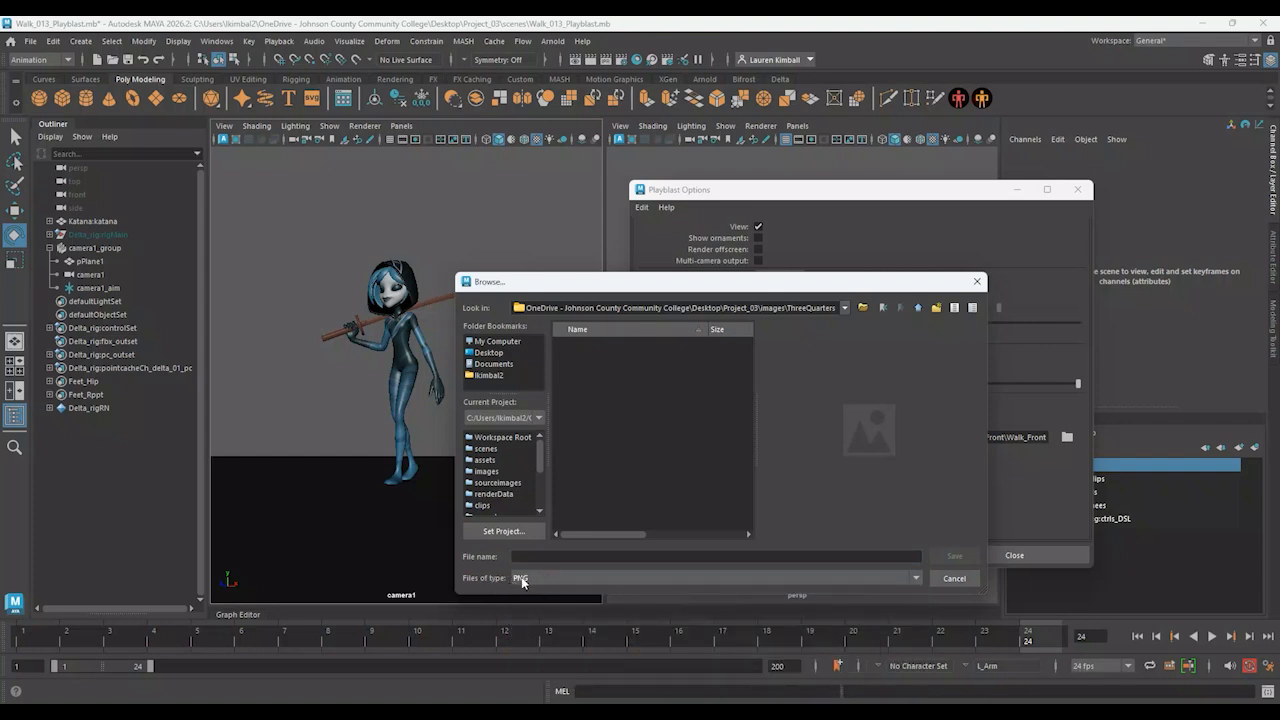
left_click_drag(815, 281, 825, 321)
left_click(575, 592)
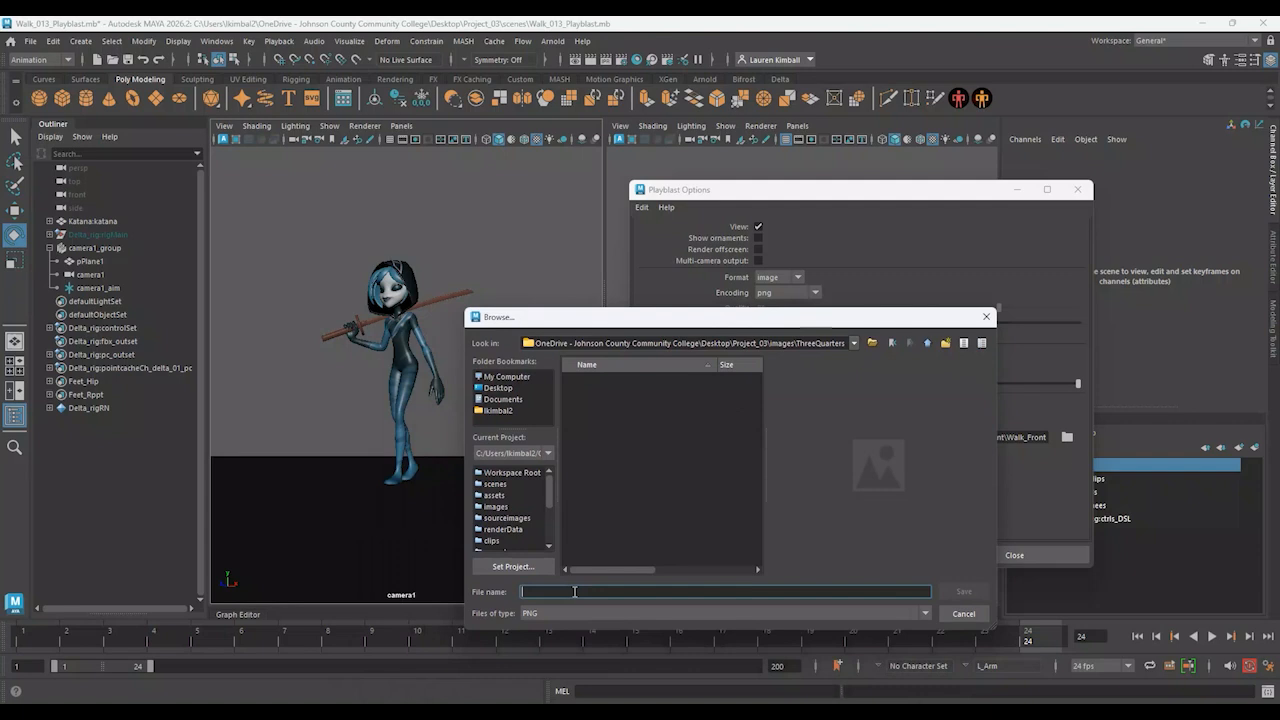
type("ThreeQuarters\\")
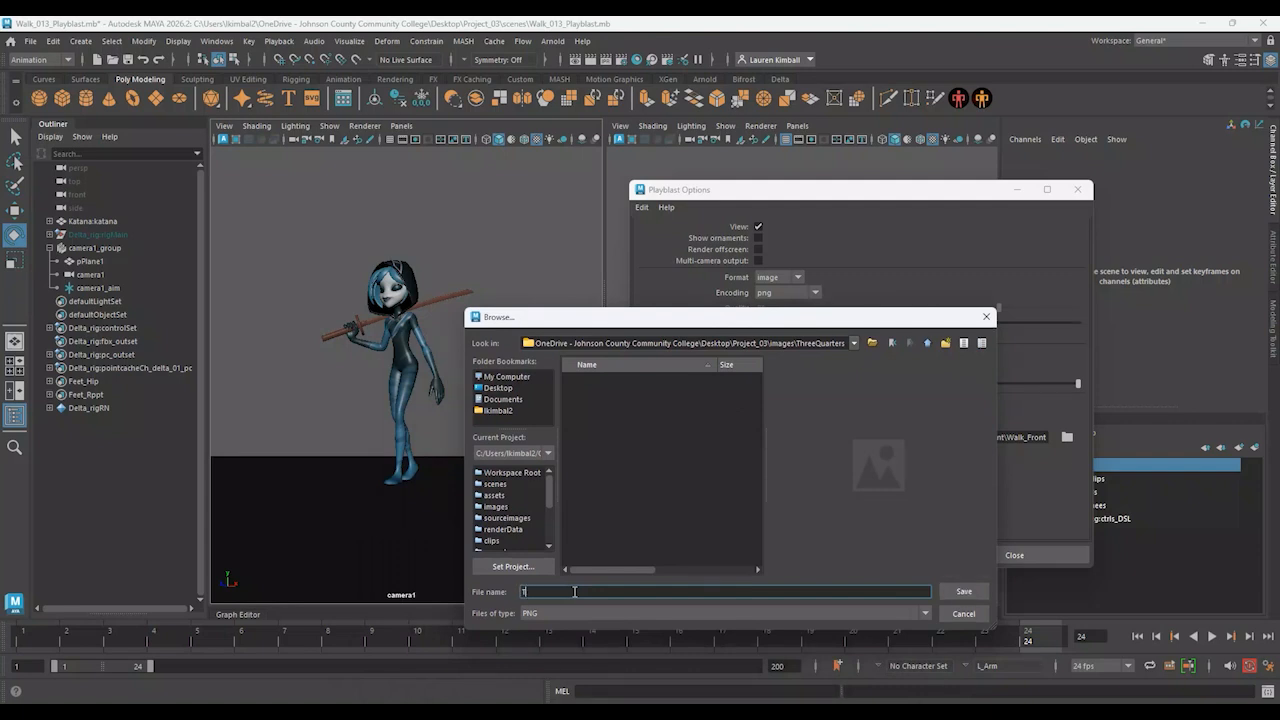
type("Walk_ThreeQuarters")
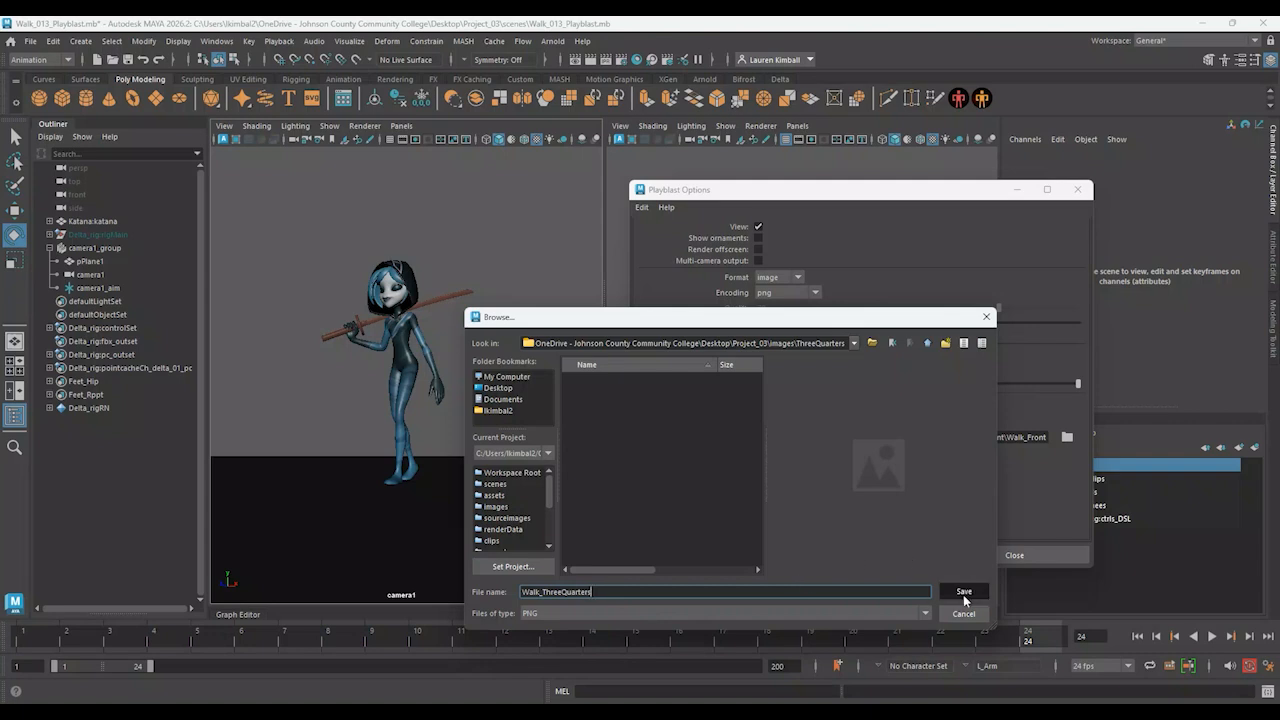
left_click(964, 591)
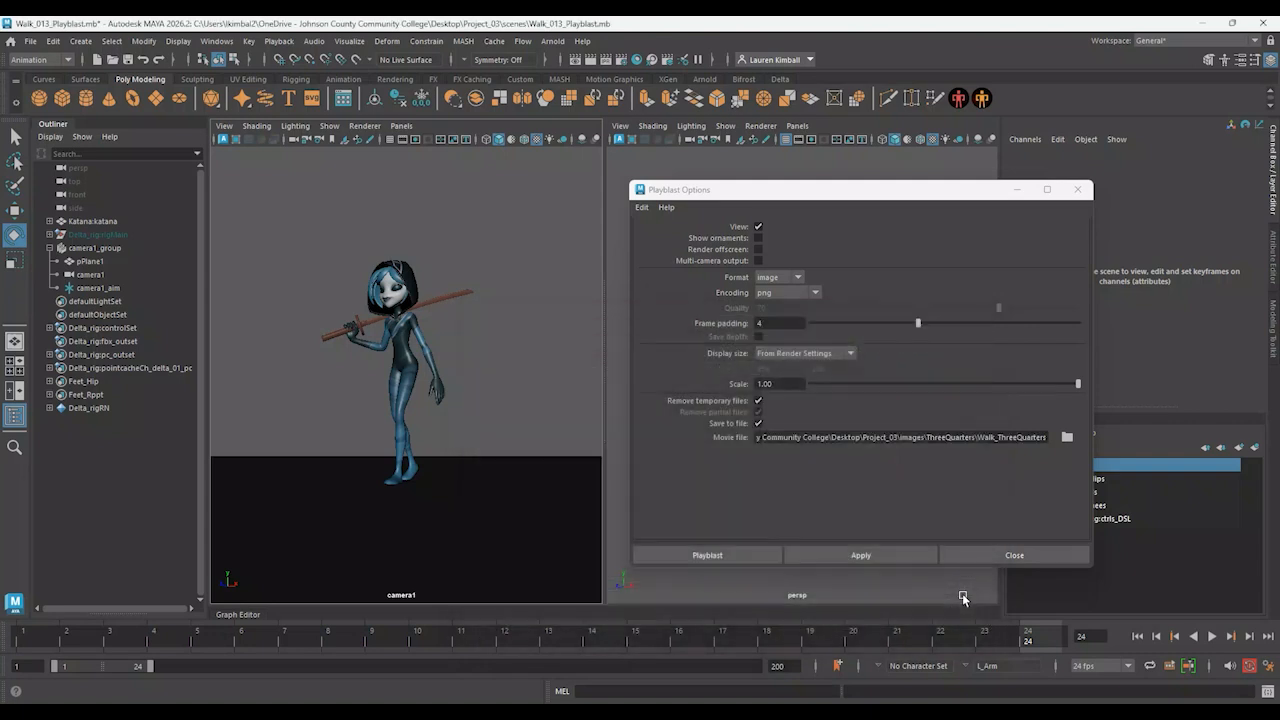
Run the three-quarter-view playblast, review the image sequence in FCheck, and close the viewer
left_click(707, 555)
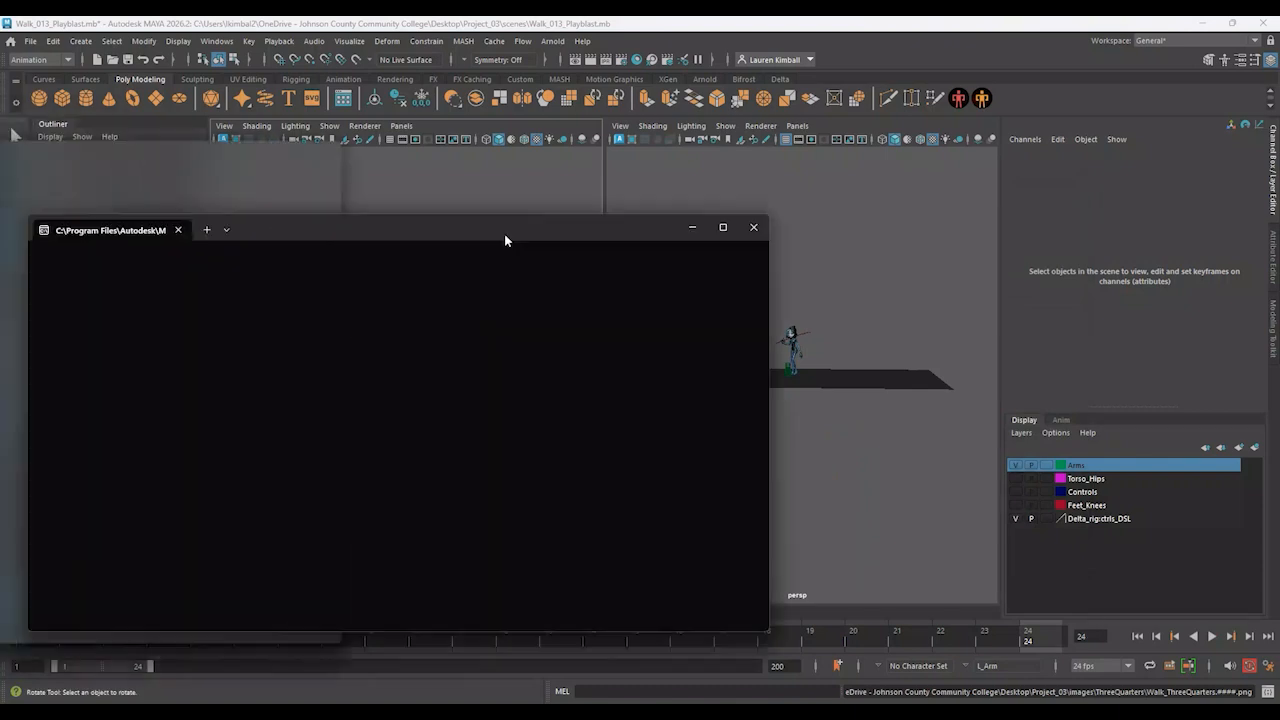
left_click_drag(504, 233, 825, 190)
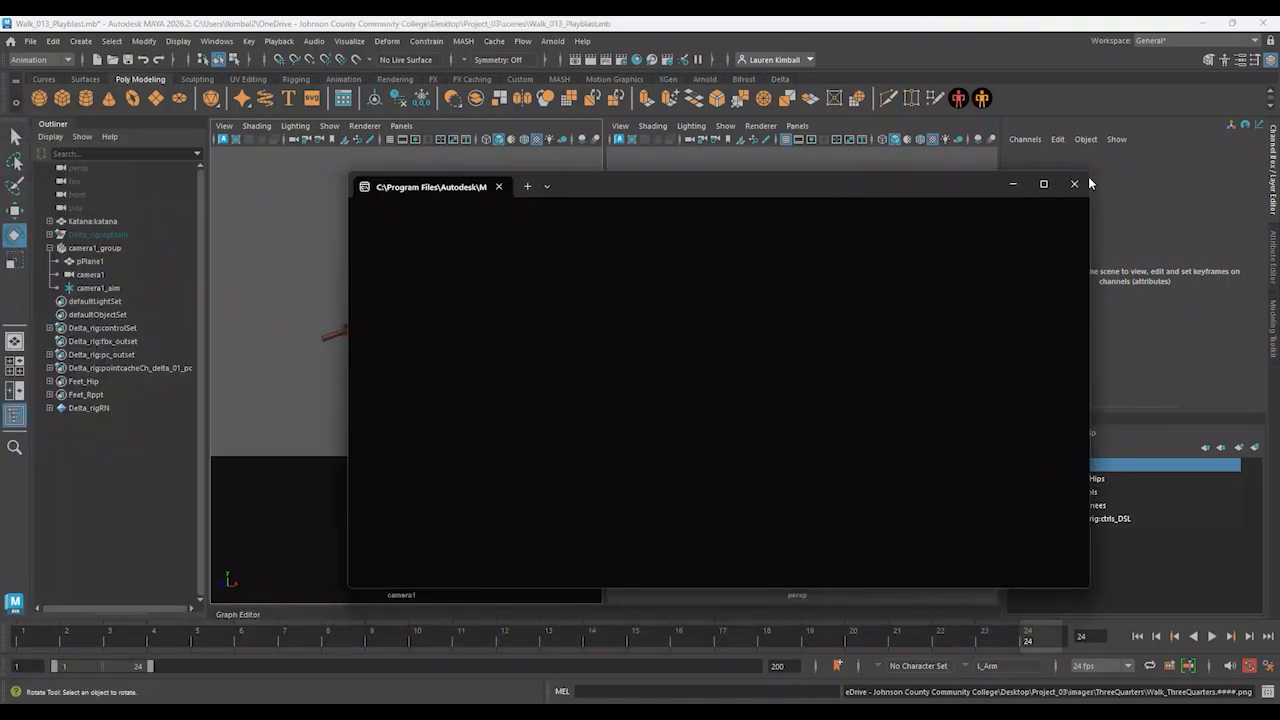
left_click_drag(945, 190, 664, 198)
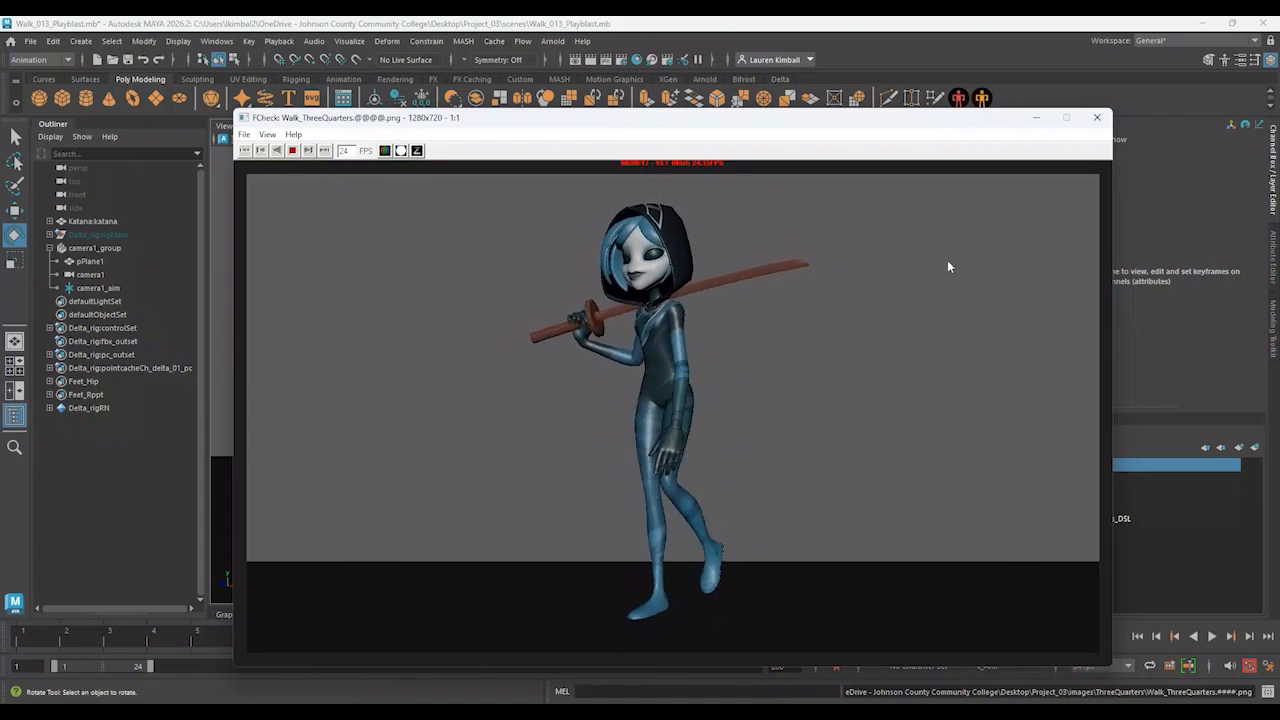
left_click(1096, 117)
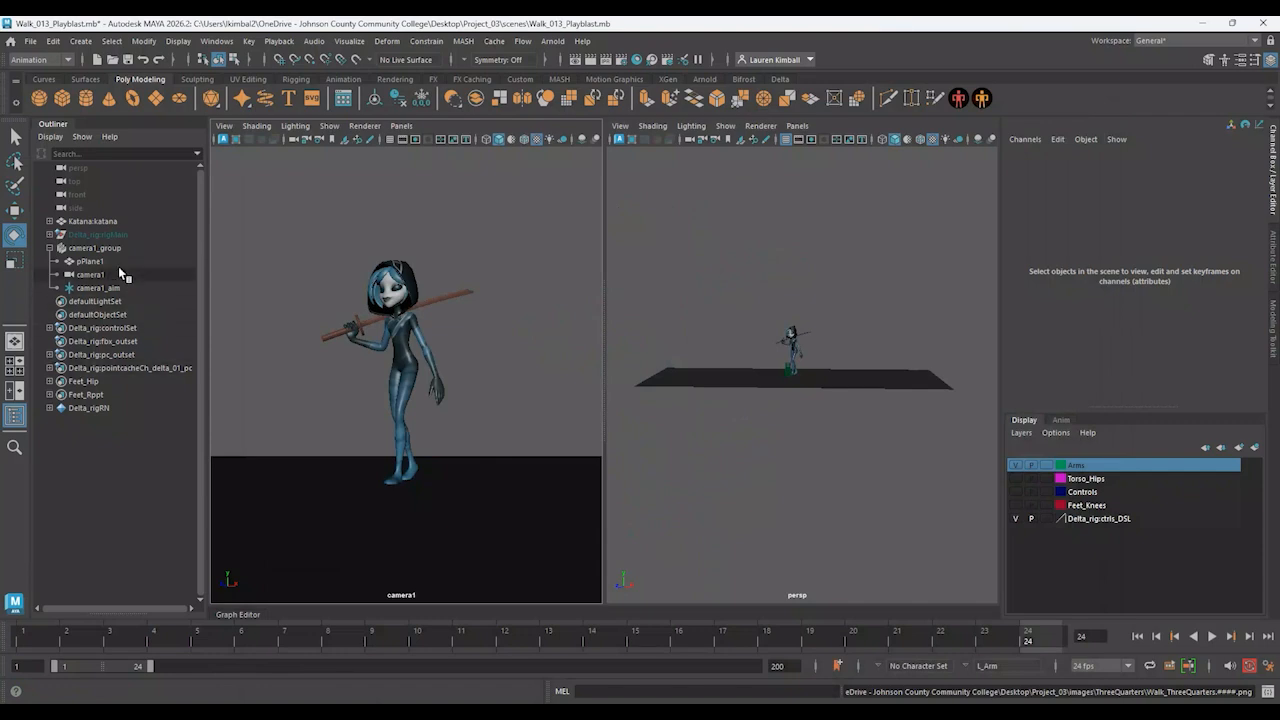
Set camera1_group's Rotate Y to 90 for a side view of the character, then deselect the group
left_click(100, 248)
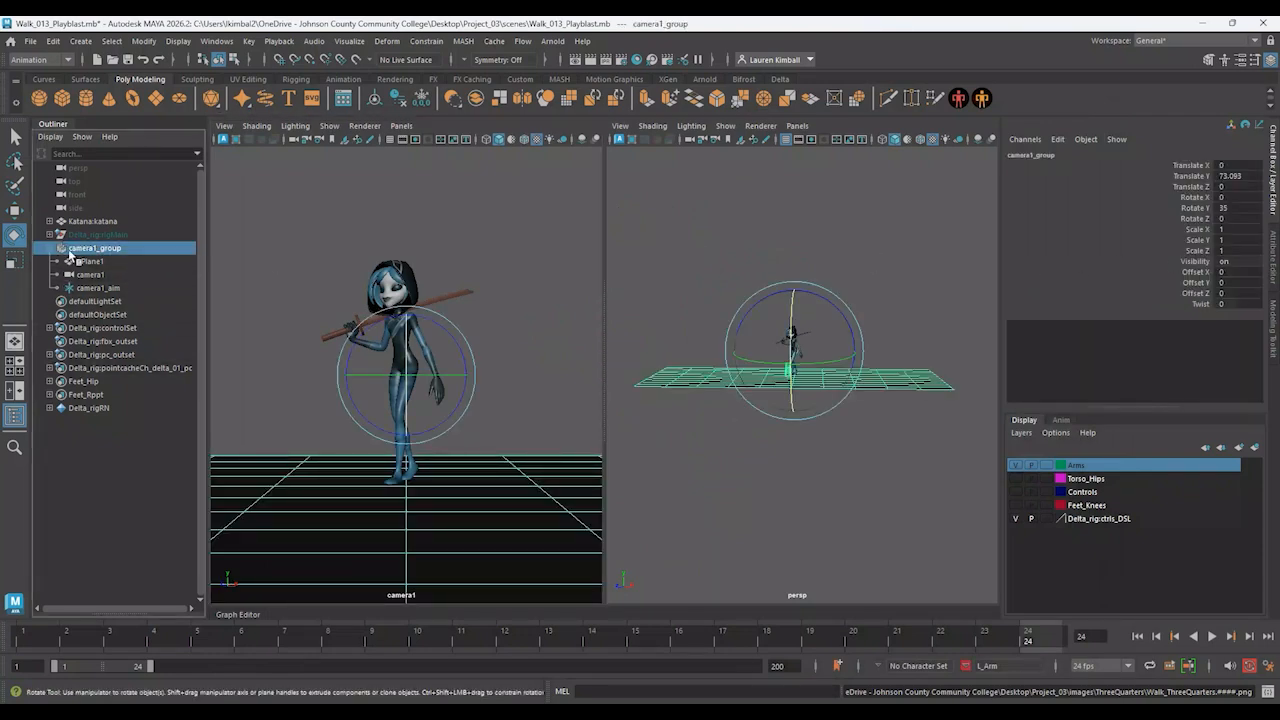
double_click(1250, 208)
type("90")
key("Return")
left_click(454, 177)
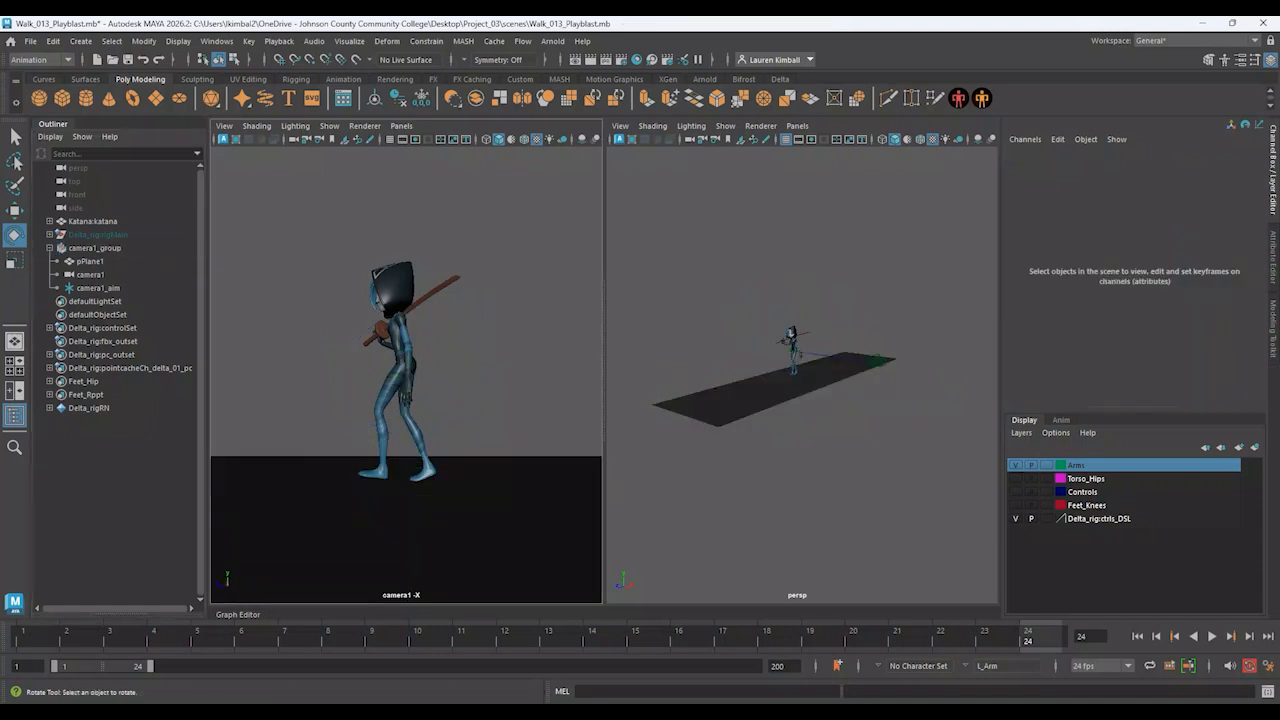
Browse for the playblast's save location, create a folder named Side in the project's images folder, and open it
right_click(411, 634)
left_click(548, 623)
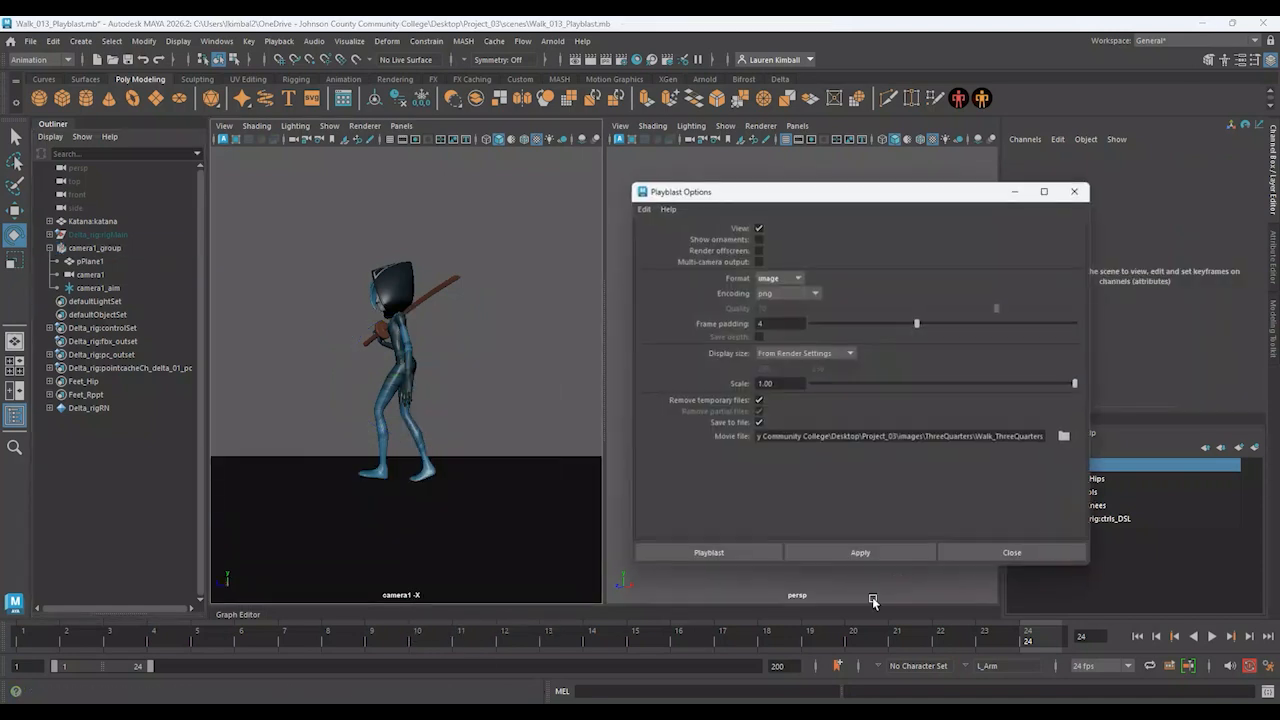
left_click(1067, 437)
right_click(595, 462)
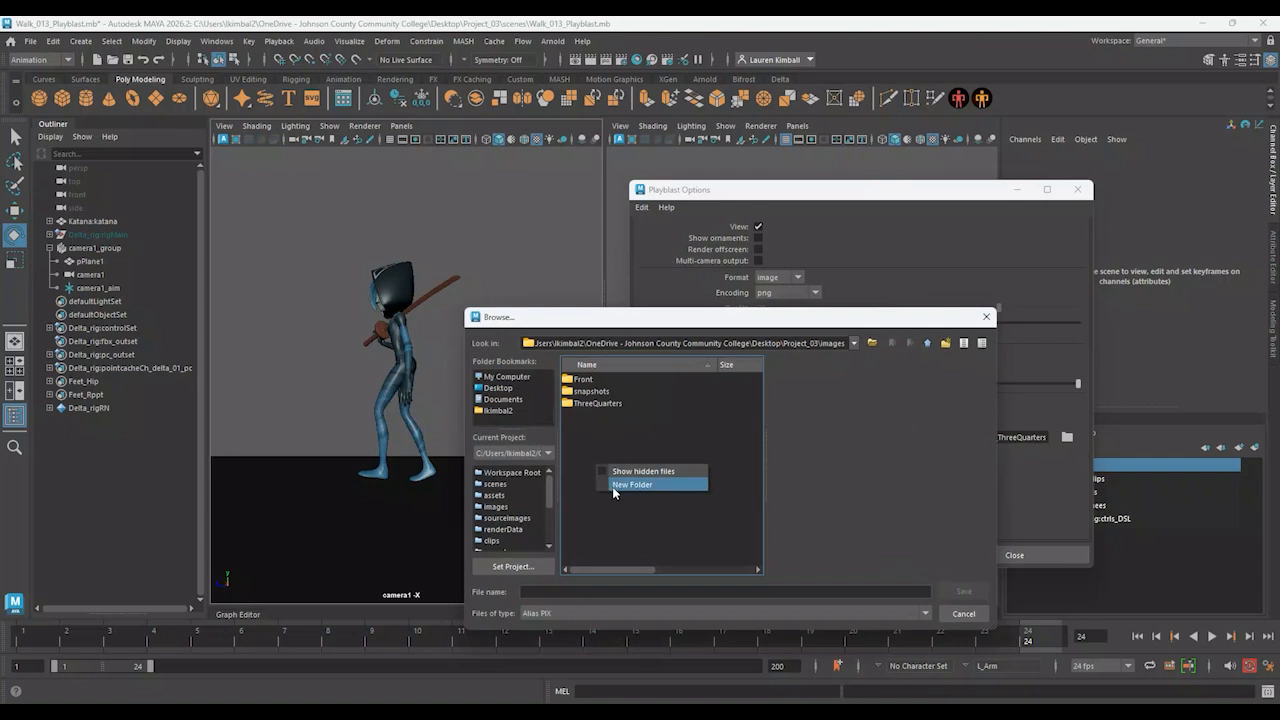
left_click(614, 485)
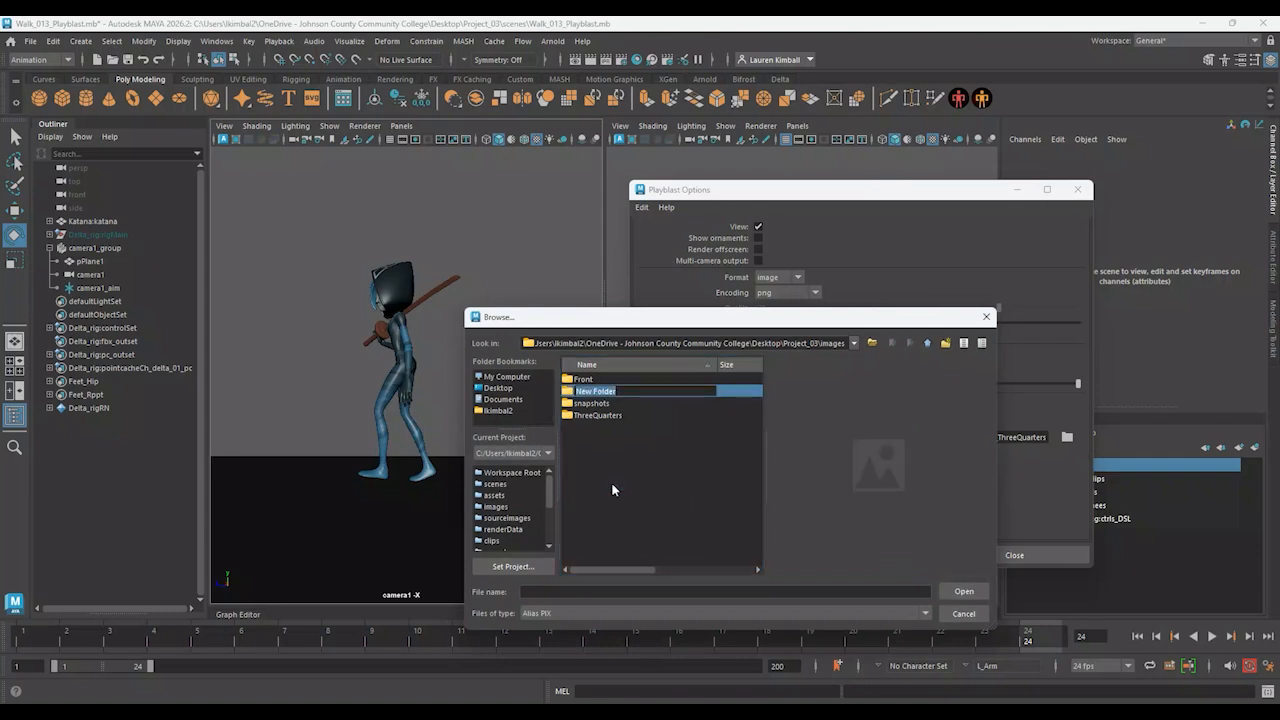
type("Side")
key("Return")
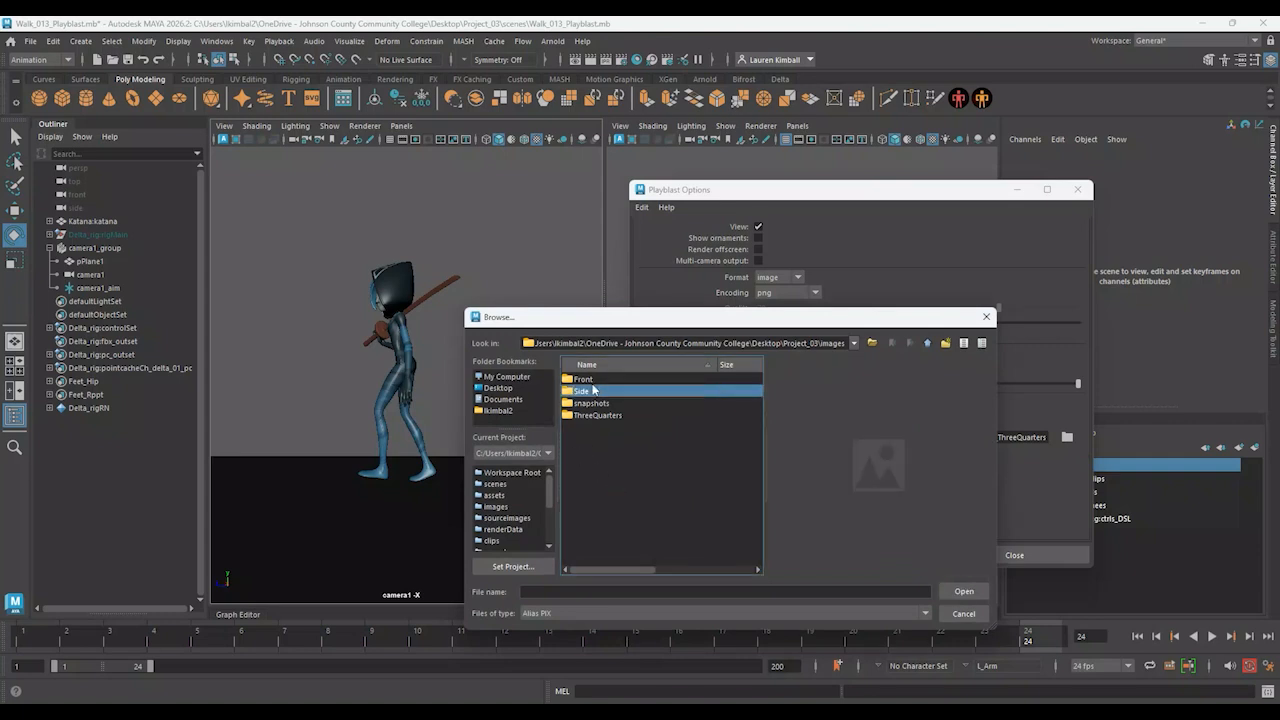
double_click(594, 390)
Save the playblast file as Walk_Side in PNG format, run the side-view playblast, and close the FCheck viewer
left_click(555, 593)
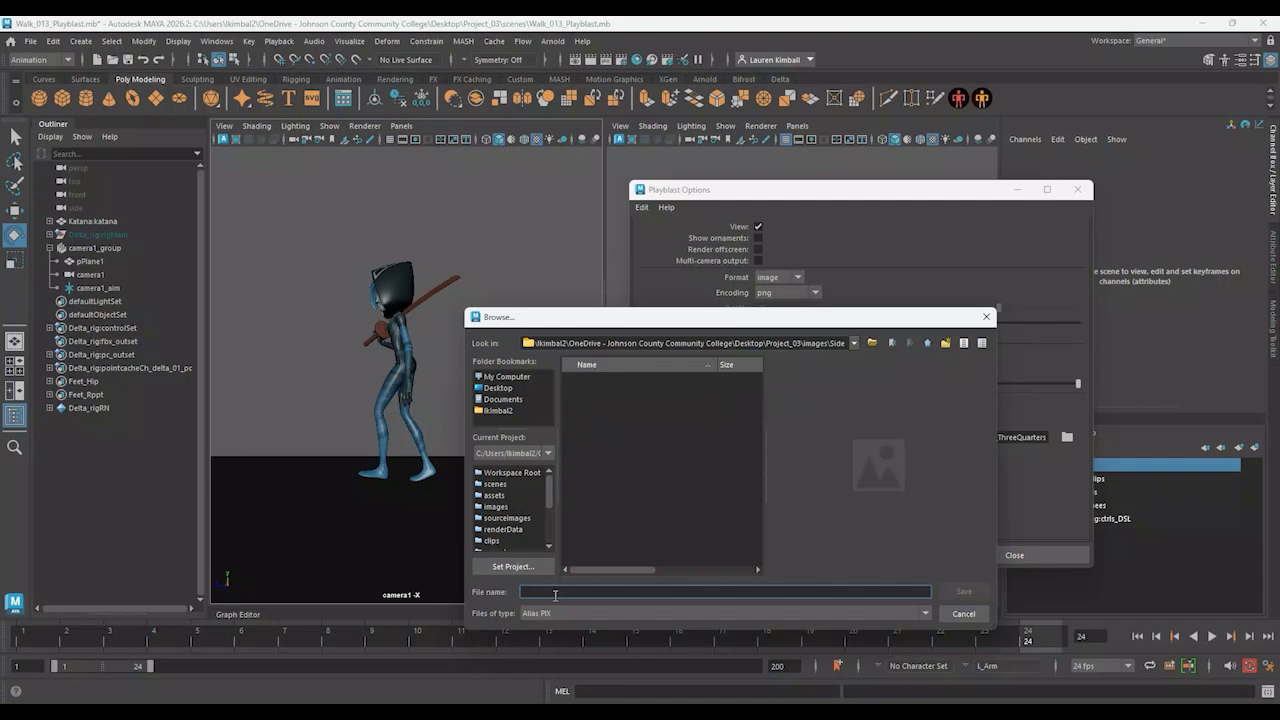
type("Walk_Side")
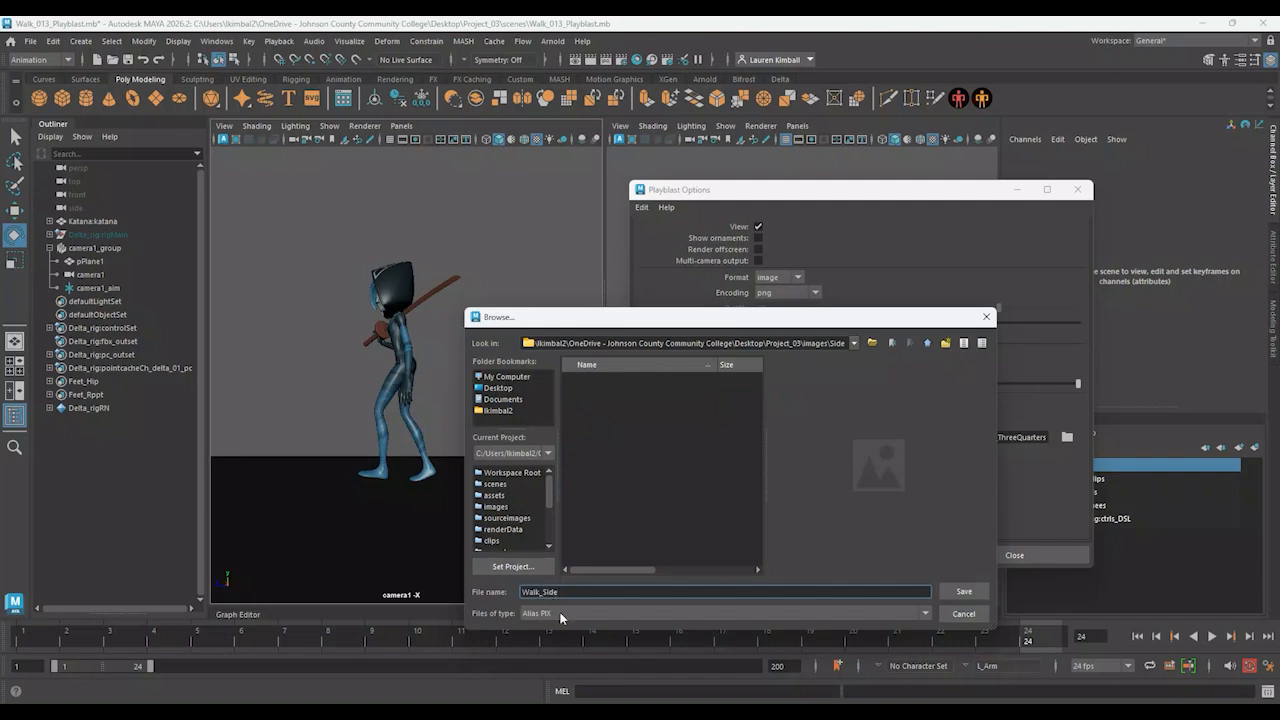
left_click(562, 613)
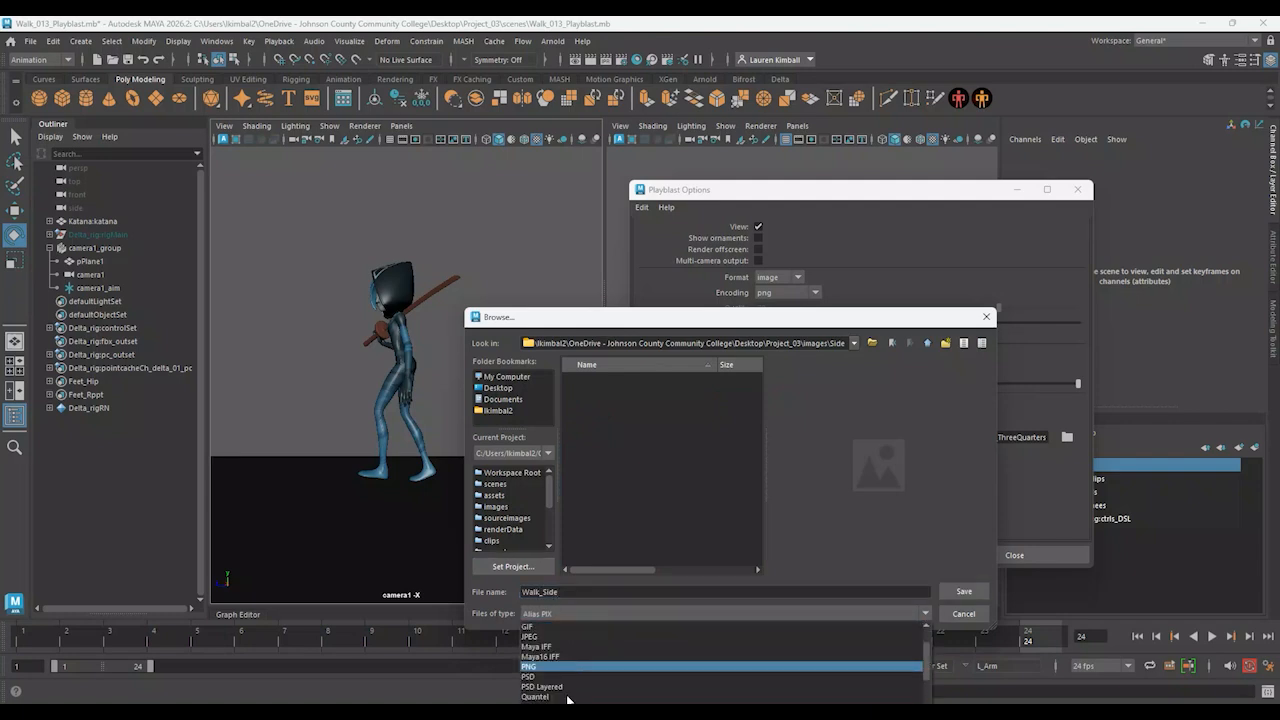
left_click(527, 666)
left_click(962, 591)
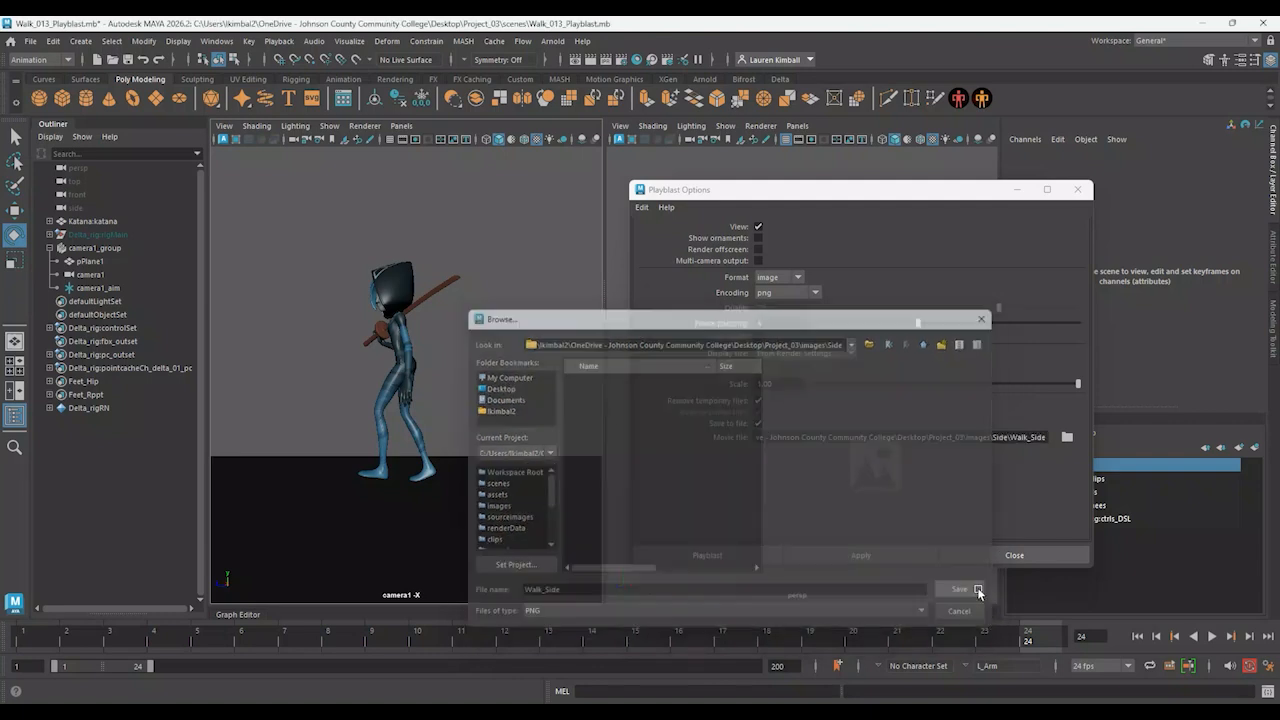
left_click(705, 556)
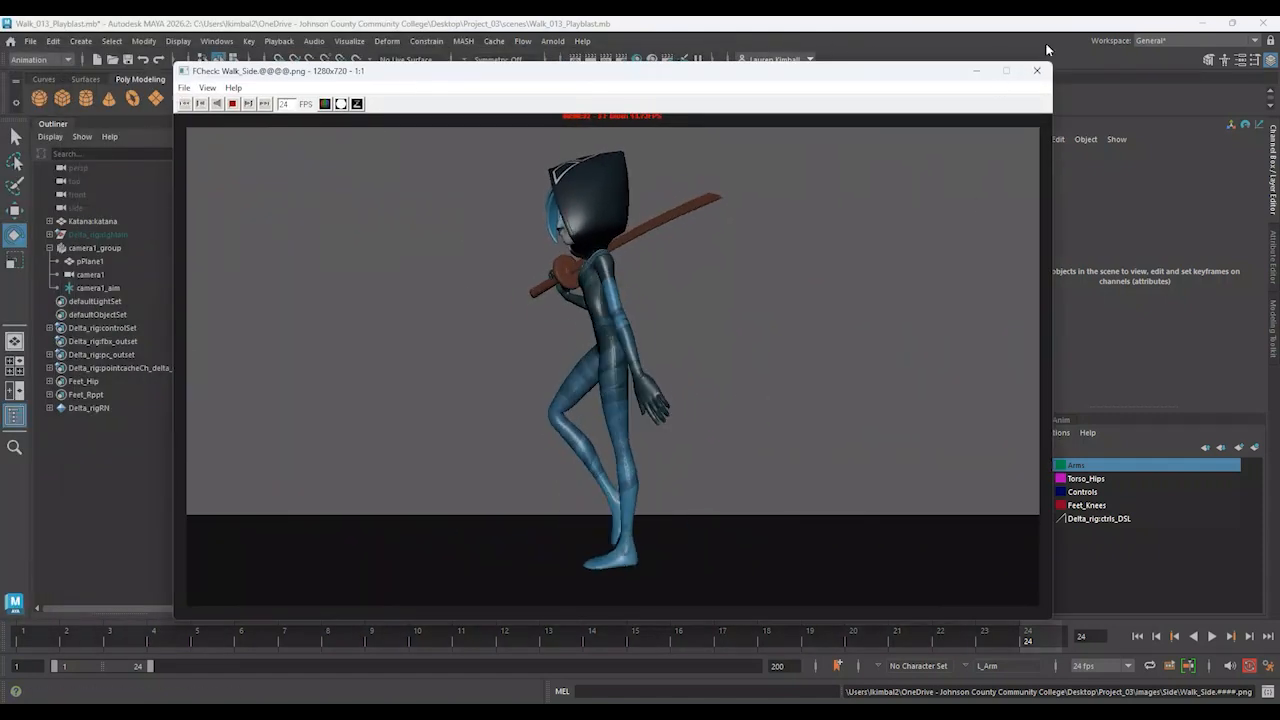
left_click(1037, 70)
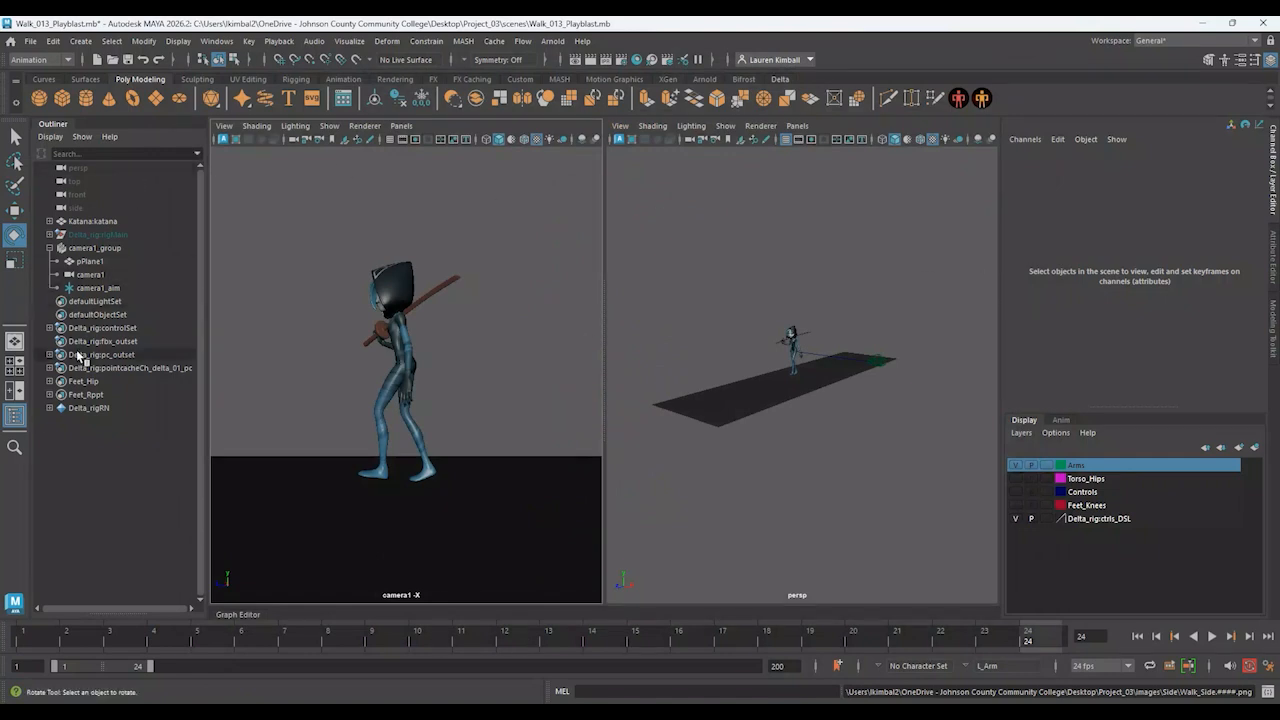
Set camera1_group's Rotate Y to 180 for a back view of the character and deselect the group
left_click(113, 252)
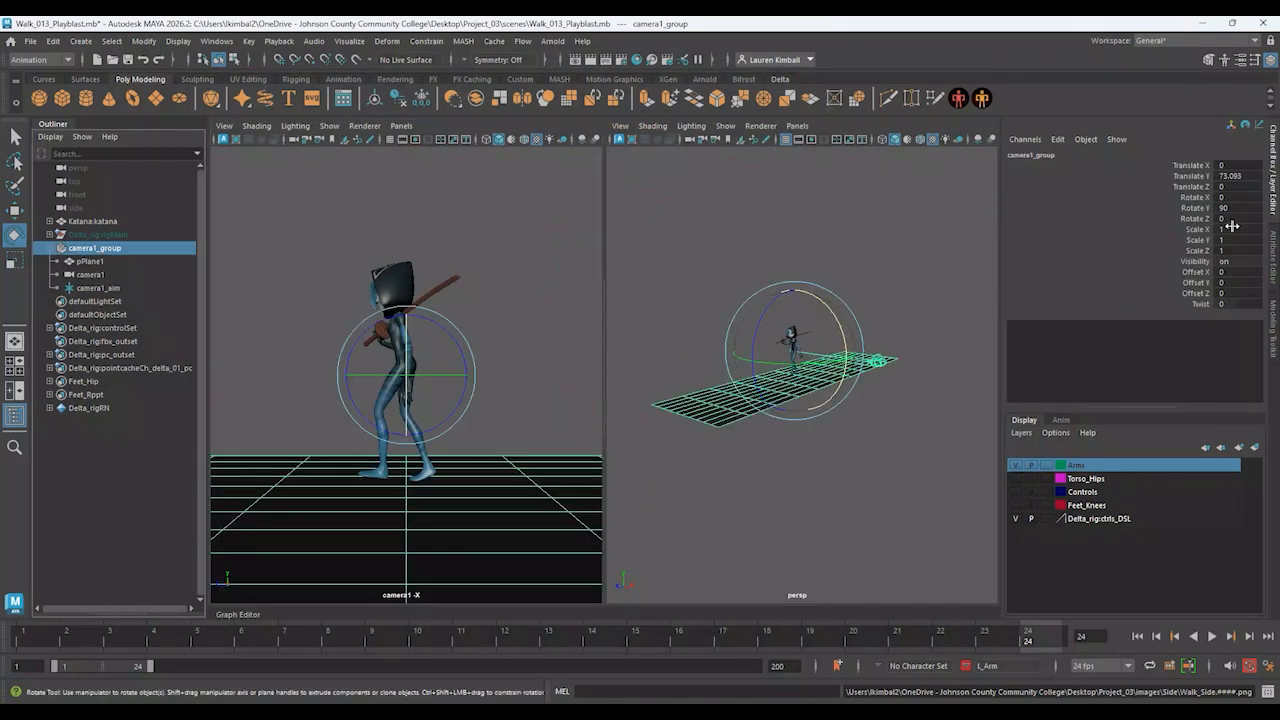
left_click(1259, 208)
type("180")
key("Return")
left_click(560, 354)
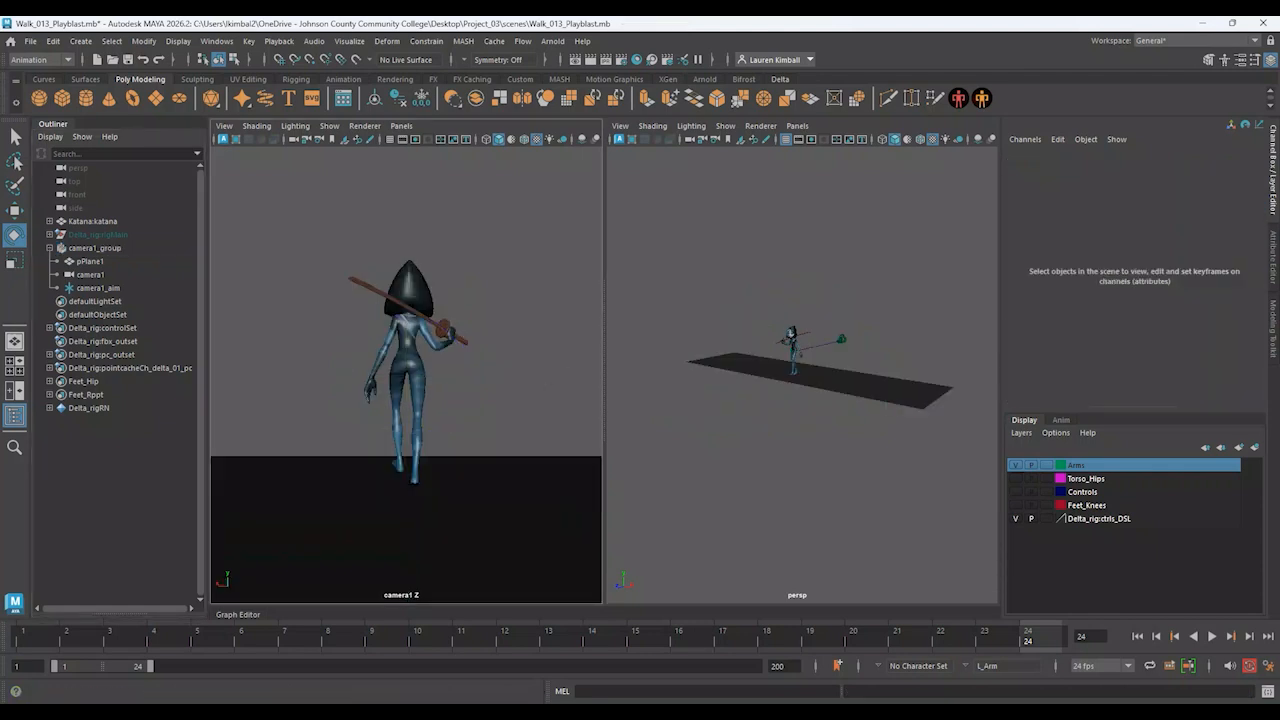
Browse for the playblast's save location, create a folder named Back in the project's images folder, and open it
right_click(417, 645)
left_click(553, 636)
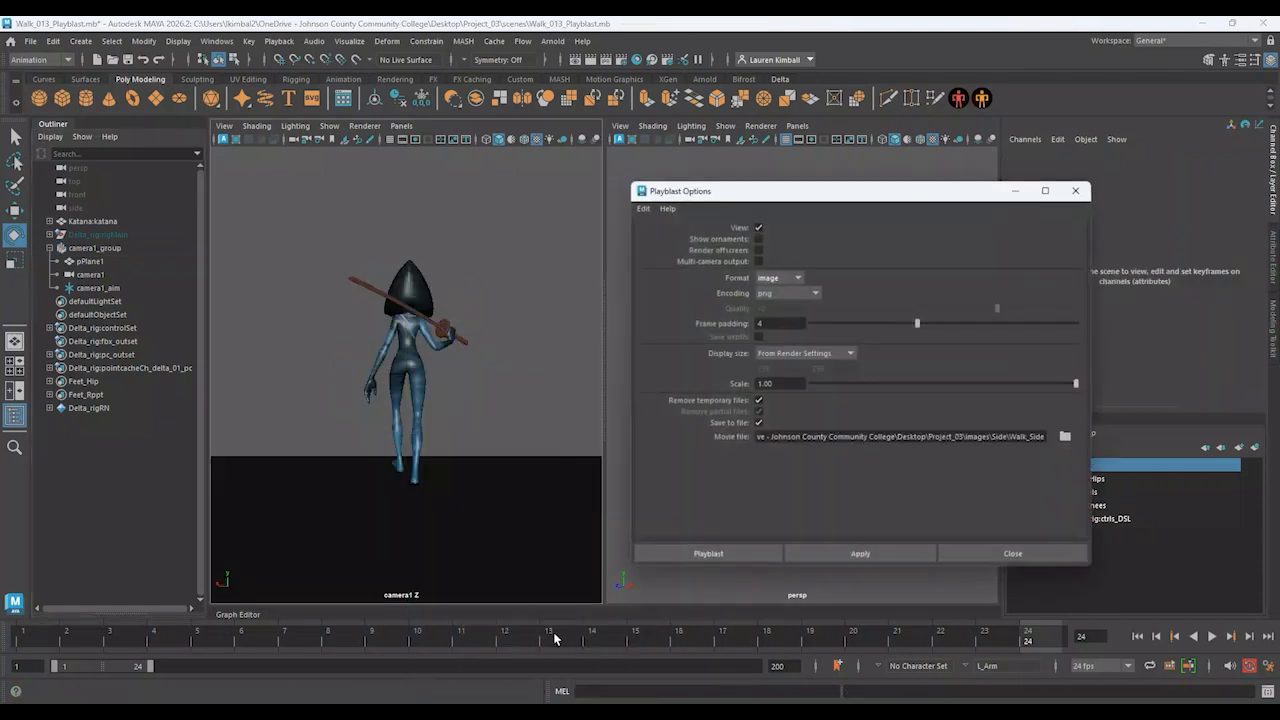
left_click(1067, 437)
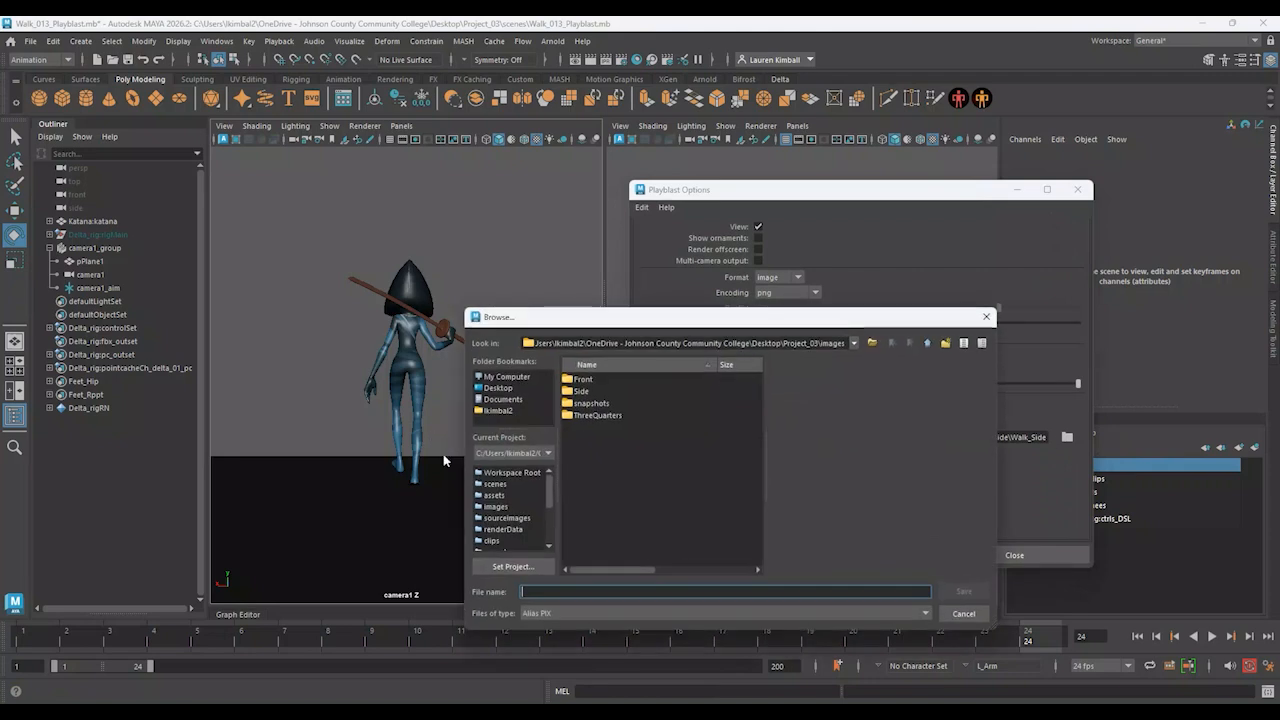
right_click(659, 461)
left_click(690, 476)
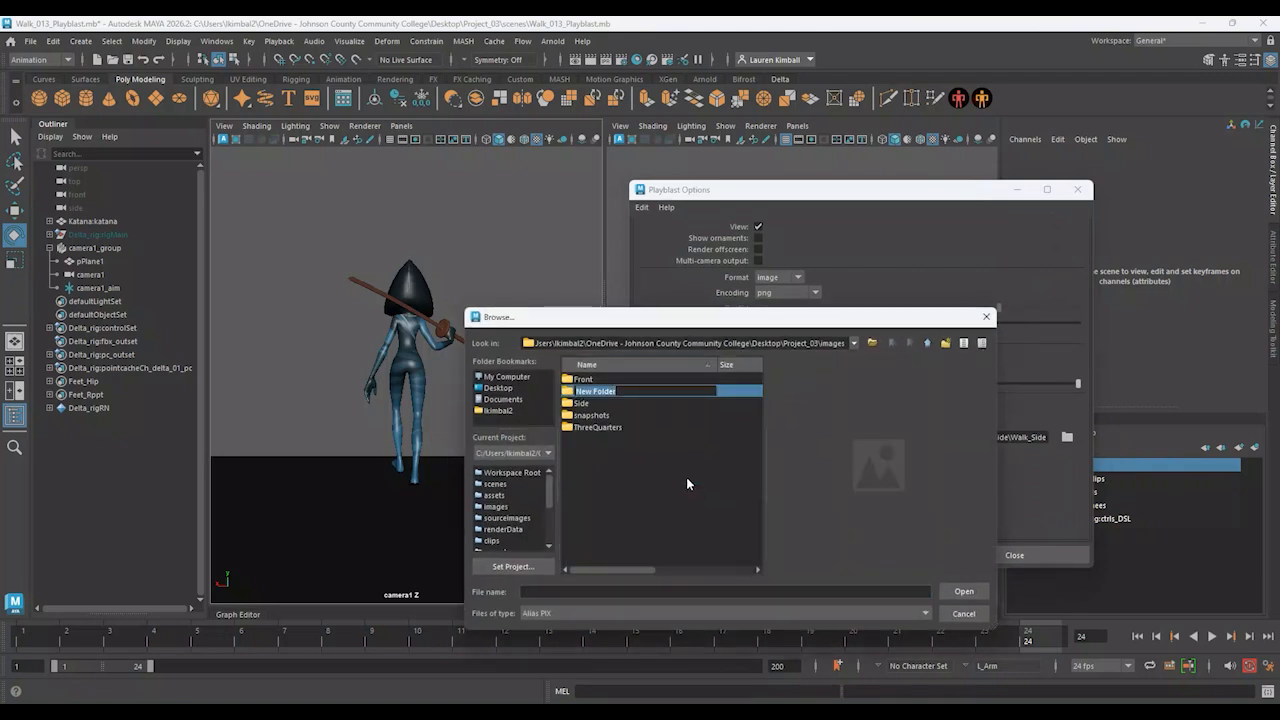
type("Back")
key("Return")
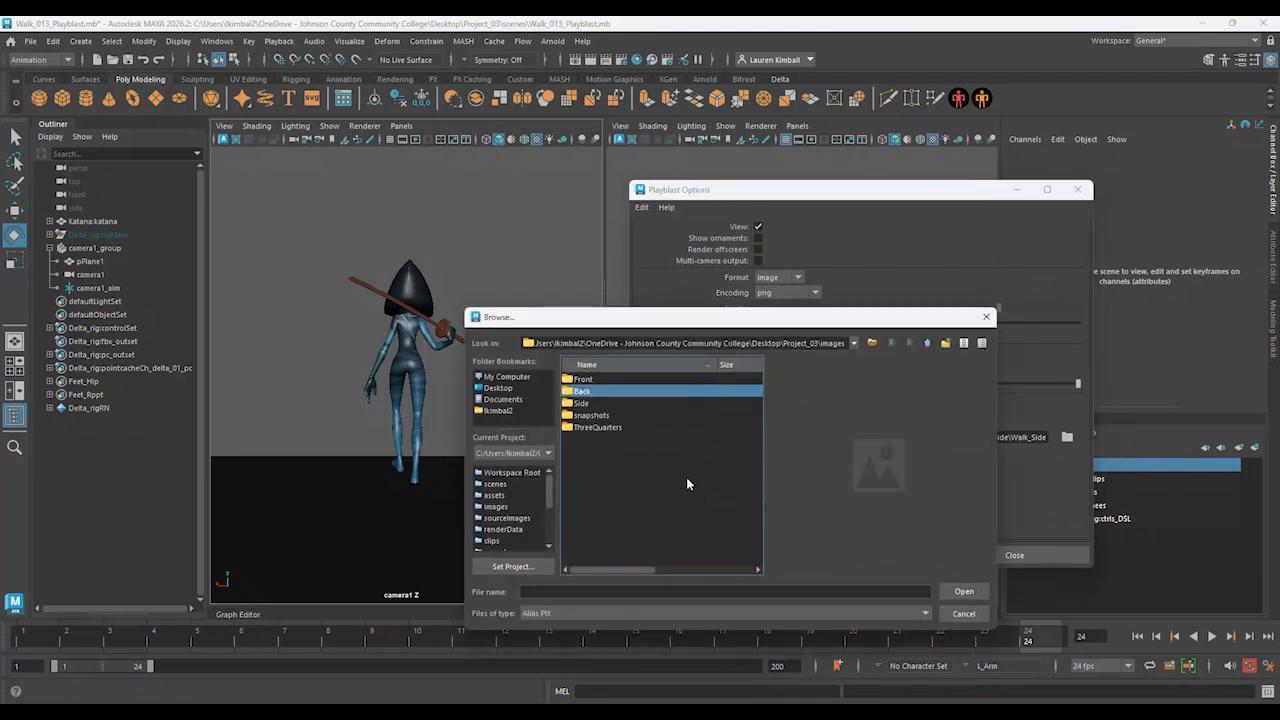
double_click(580, 392)
Save the playblast file as Walk_Back in PNG format, run the back-view playblast, and close the FCheck viewer
left_click(578, 591)
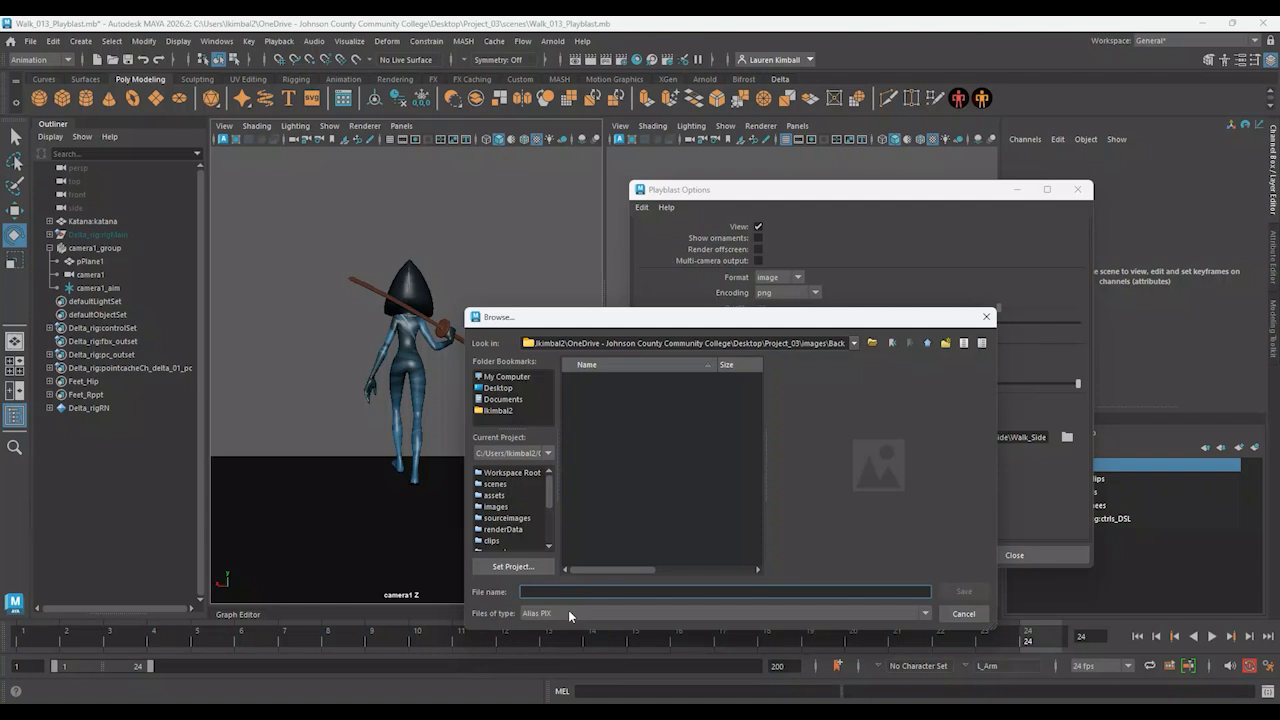
type("Walk_Back")
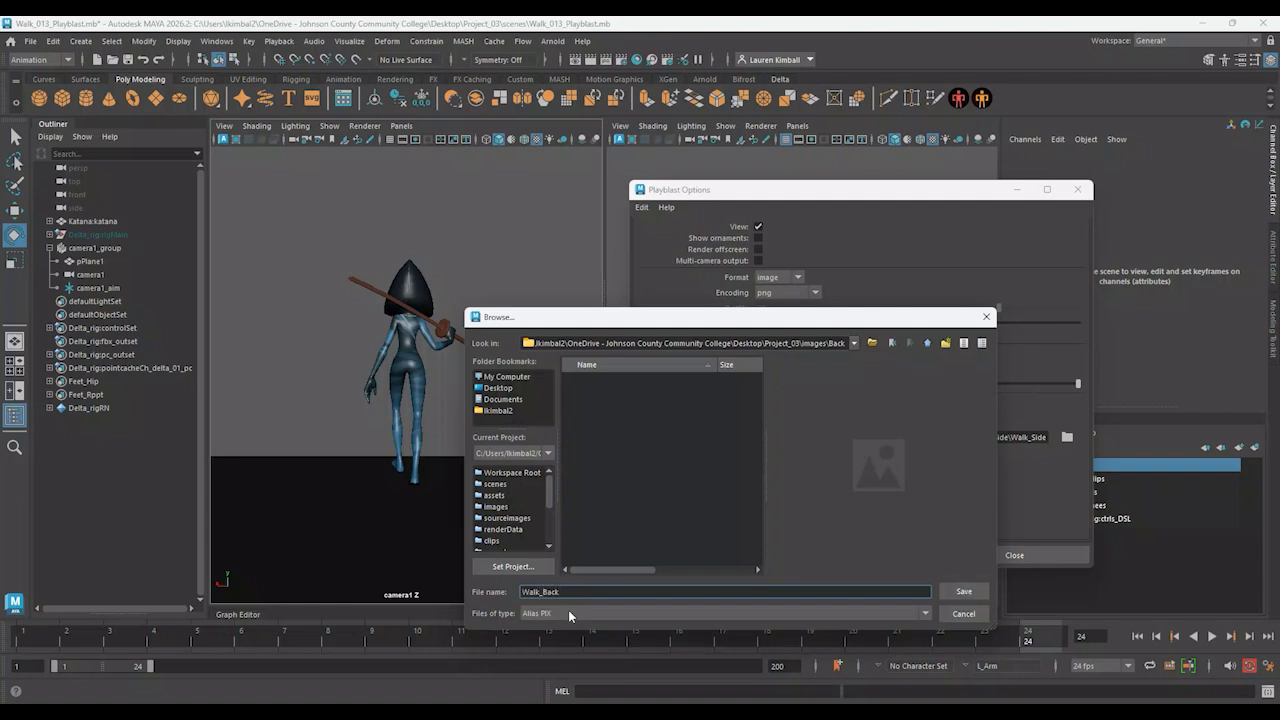
left_click(568, 613)
left_click(559, 649)
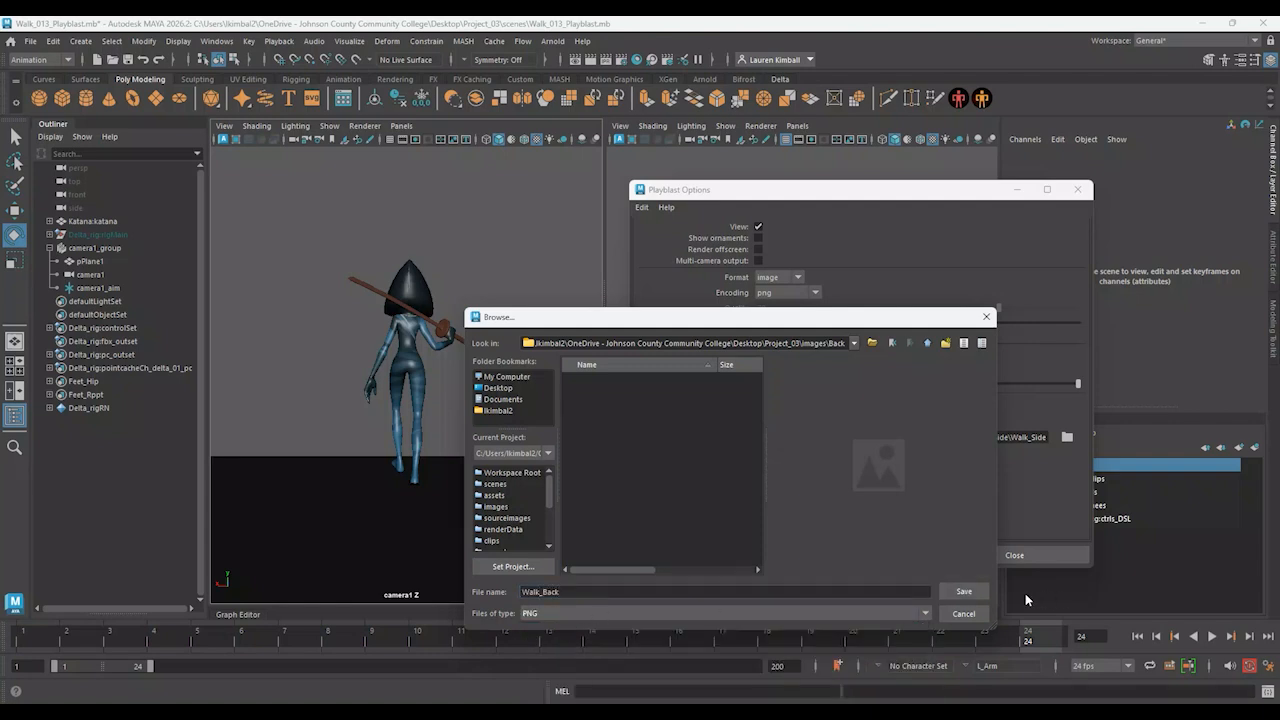
left_click(964, 591)
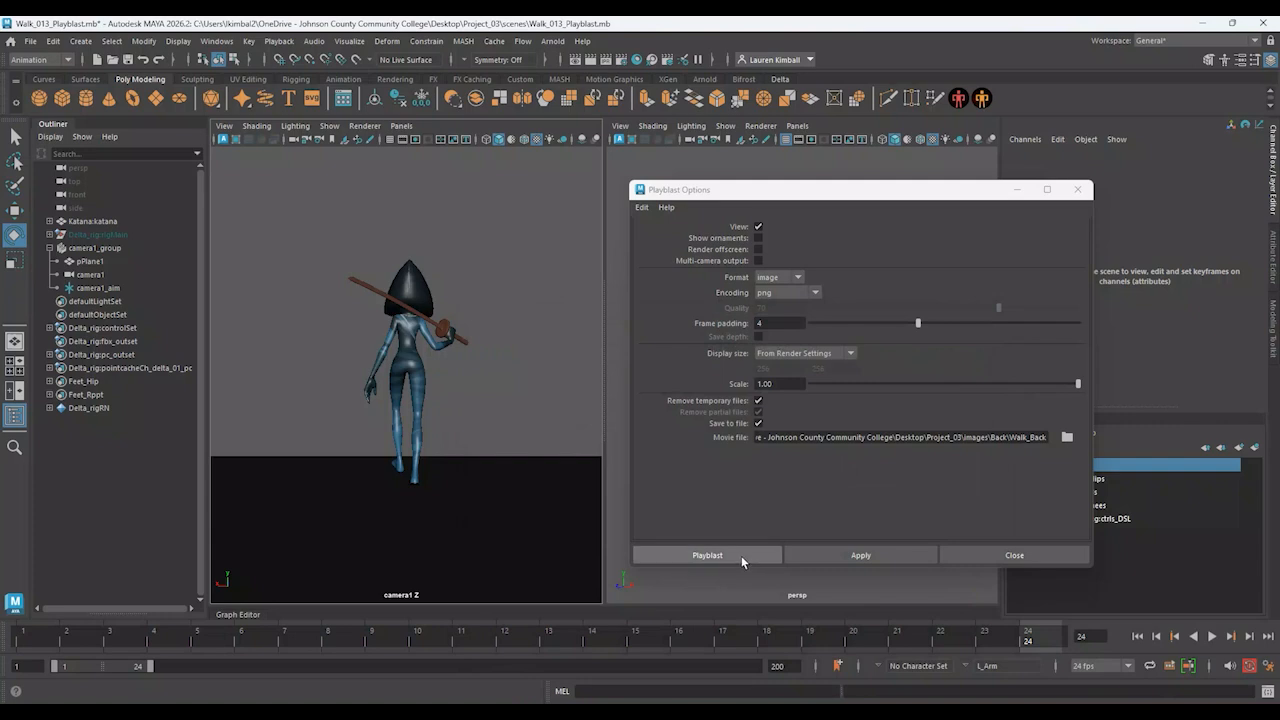
left_click(707, 555)
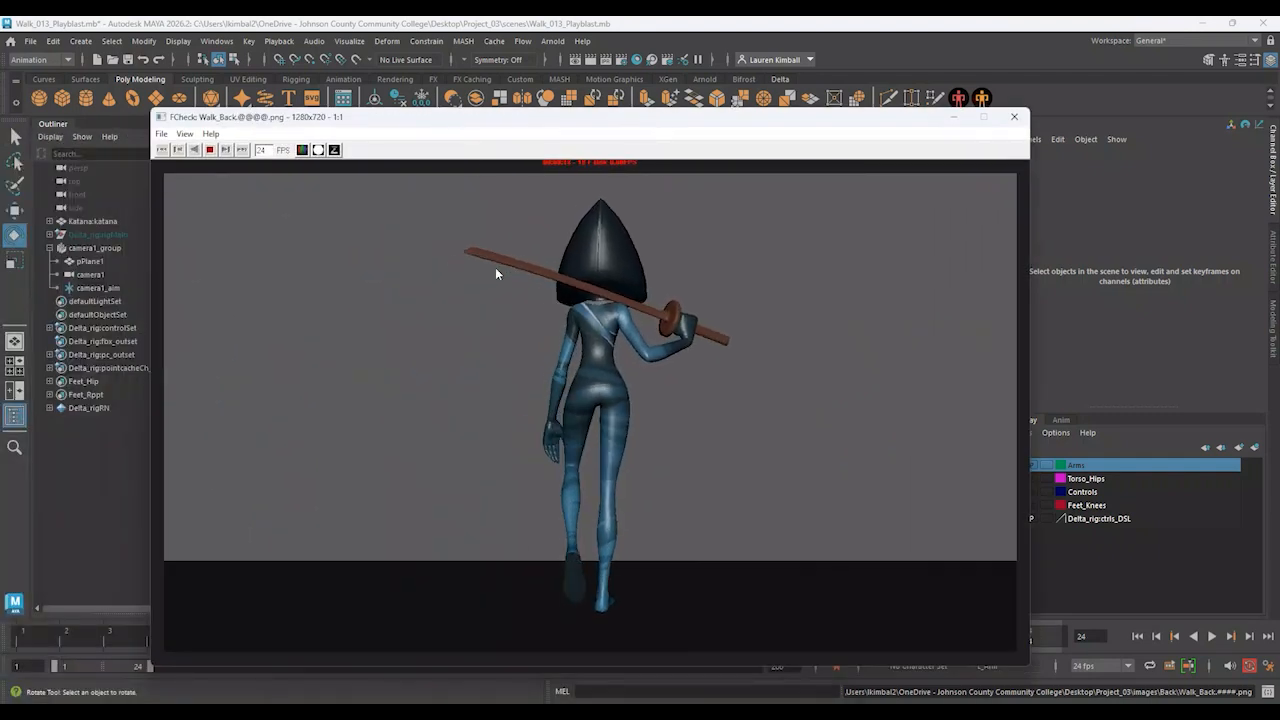
left_click(1014, 116)
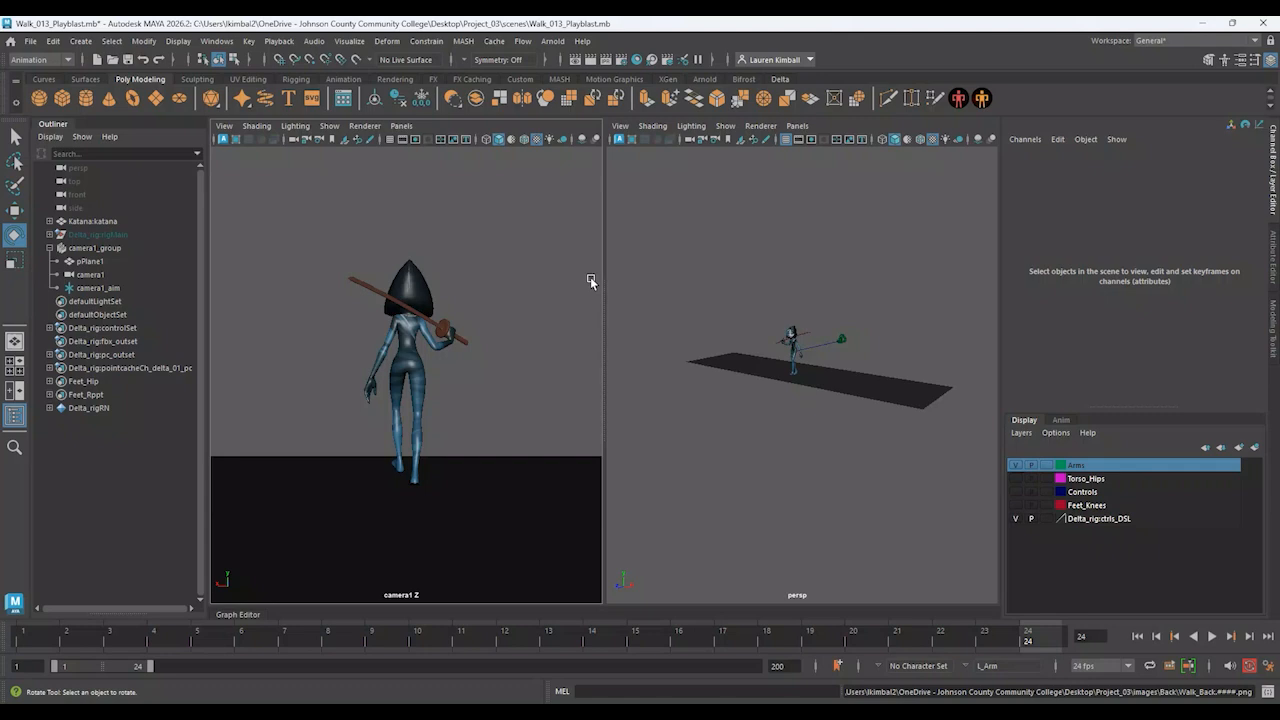
Switch to Adobe Premiere Pro and create a new project named Walk_Composite without selecting any media
key("F5")
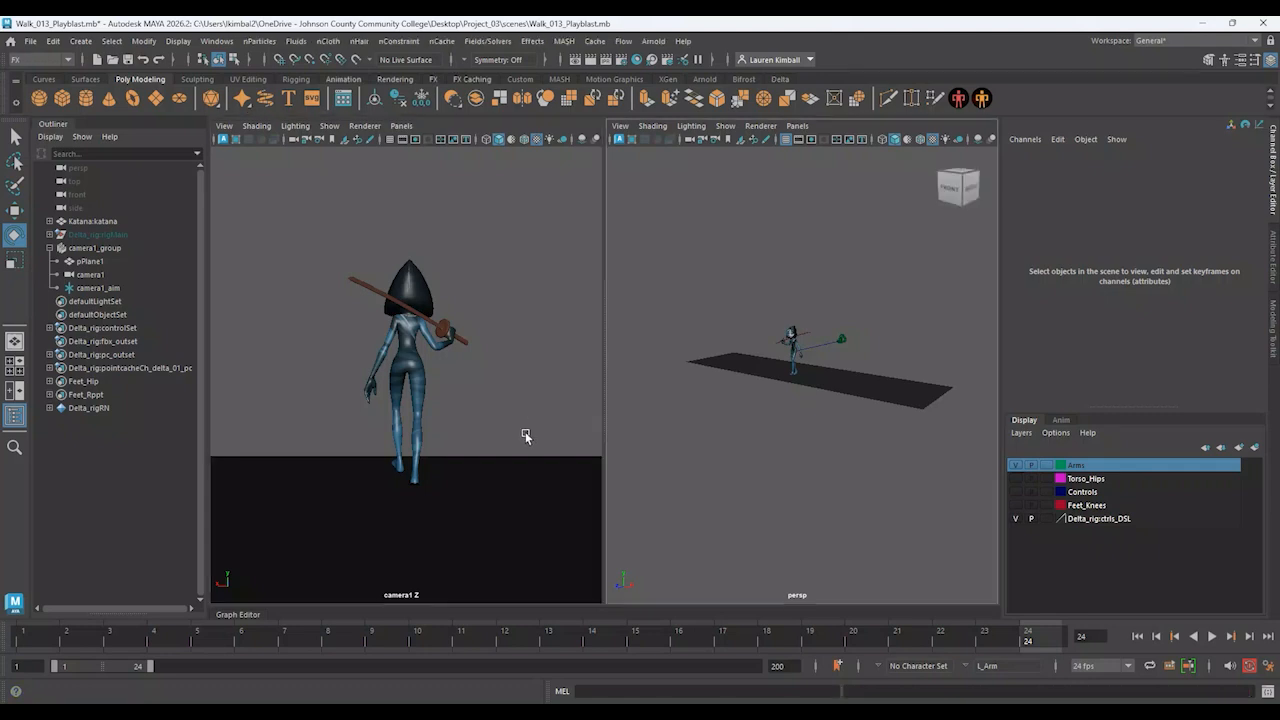
left_click(465, 715)
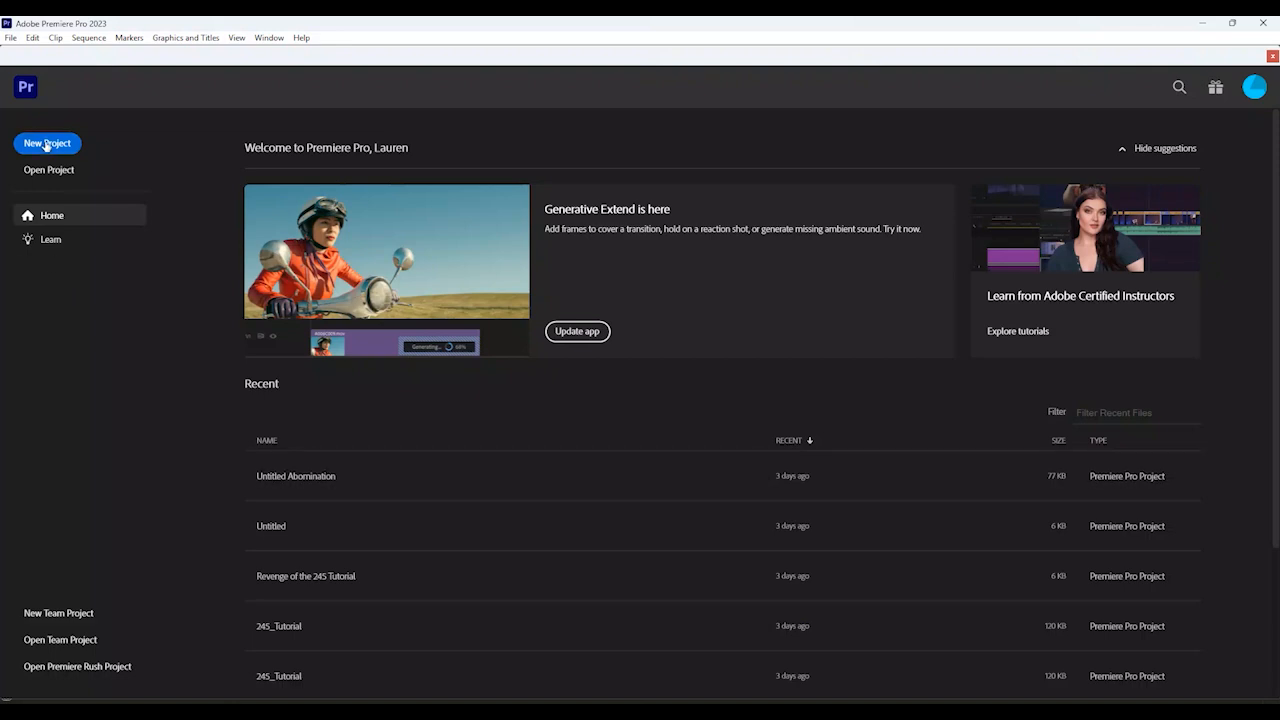
left_click(46, 144)
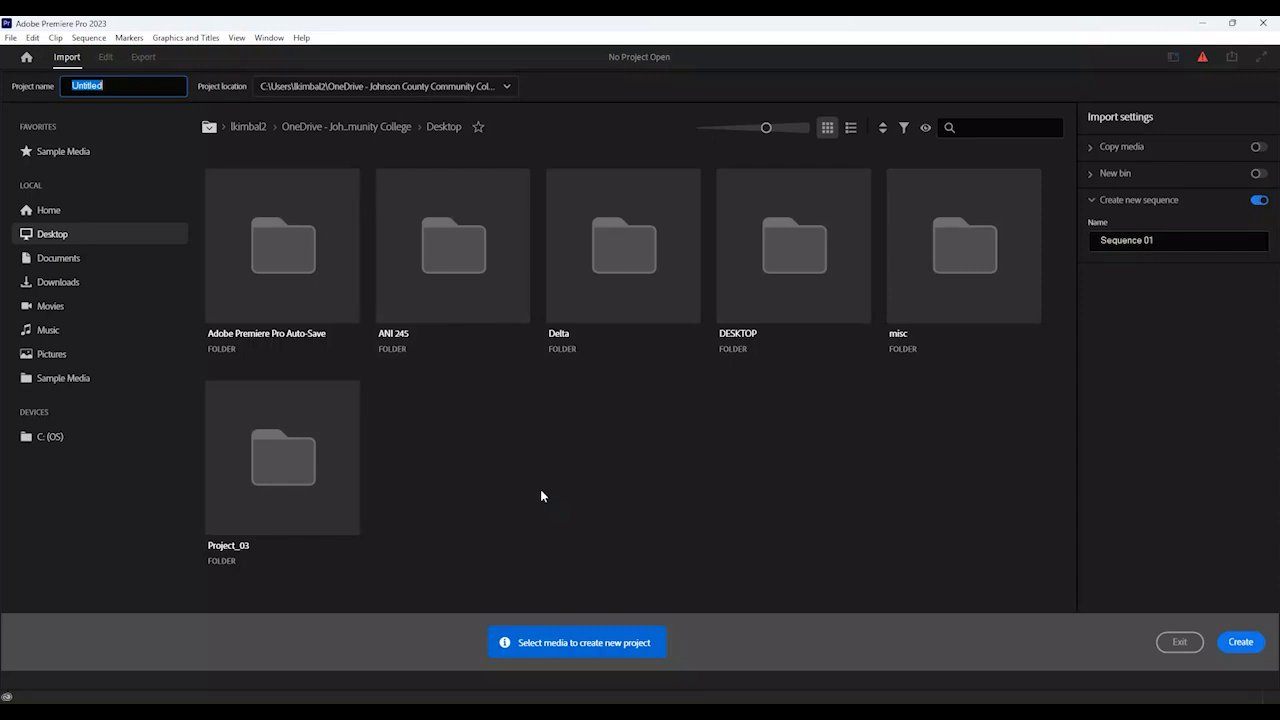
left_click(33, 242)
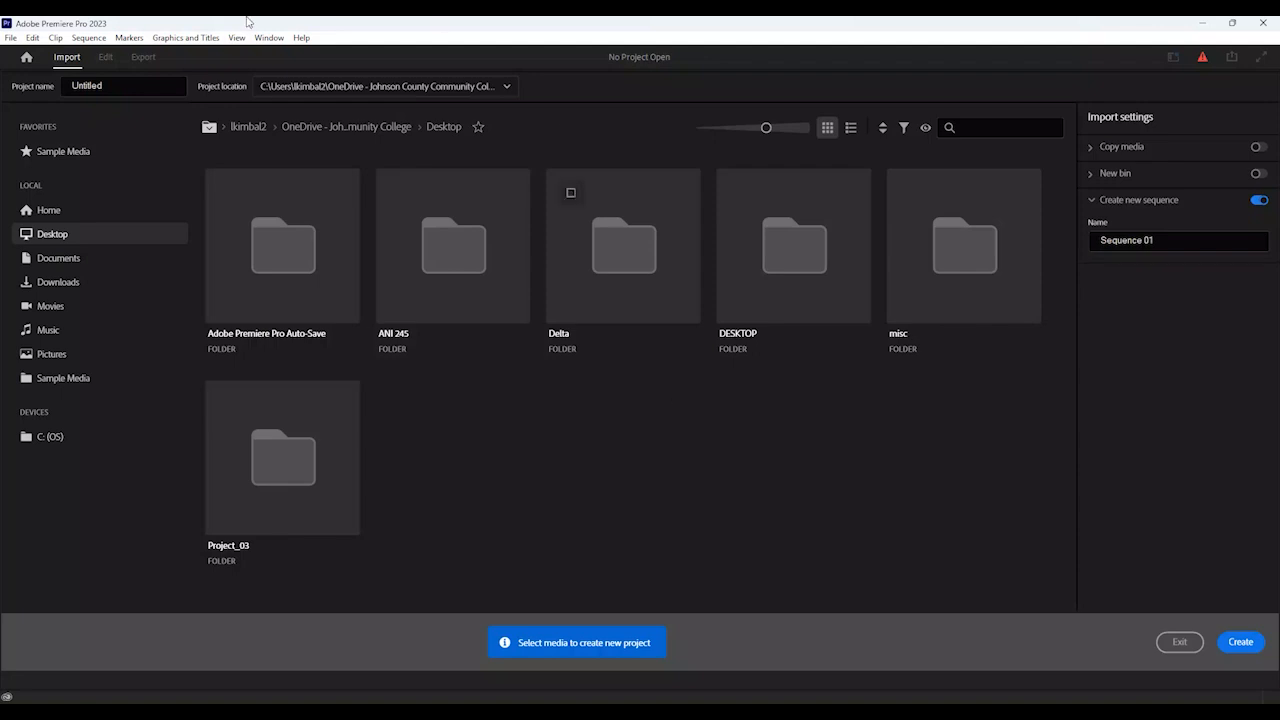
left_click(114, 86)
key("ctrl+a")
type("Walk_Composite")
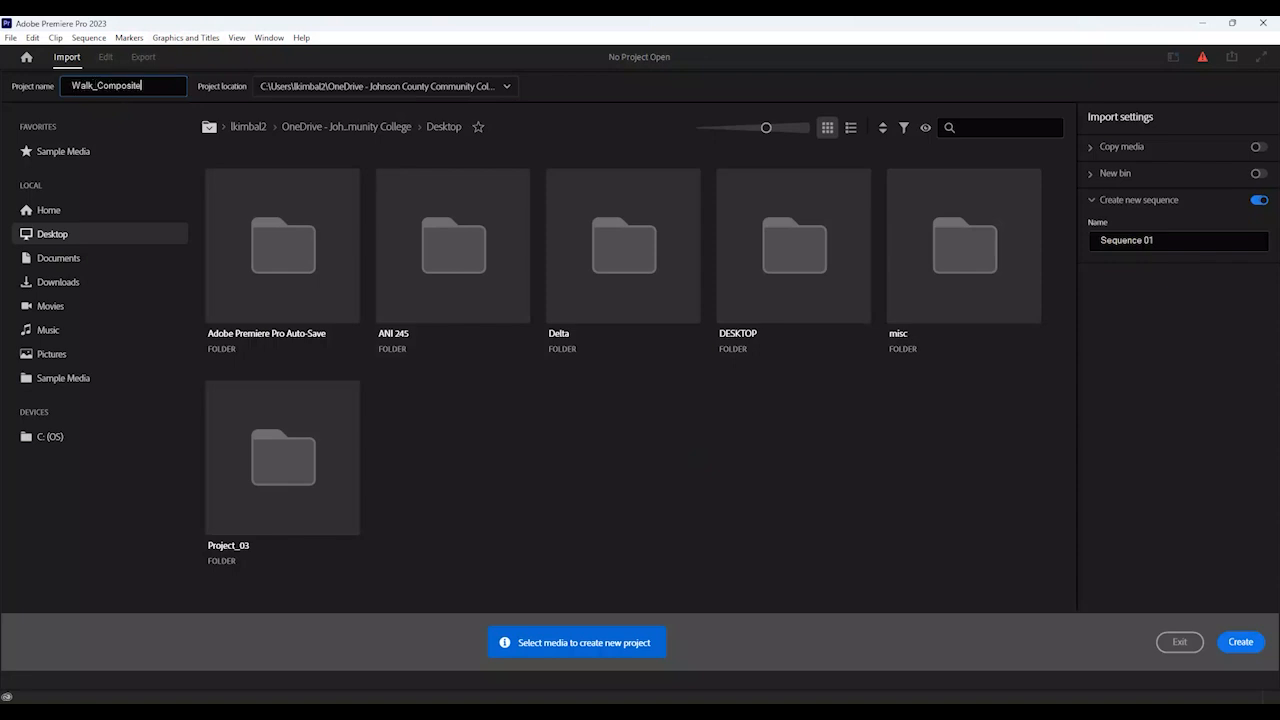
left_click(754, 437)
left_click(1240, 650)
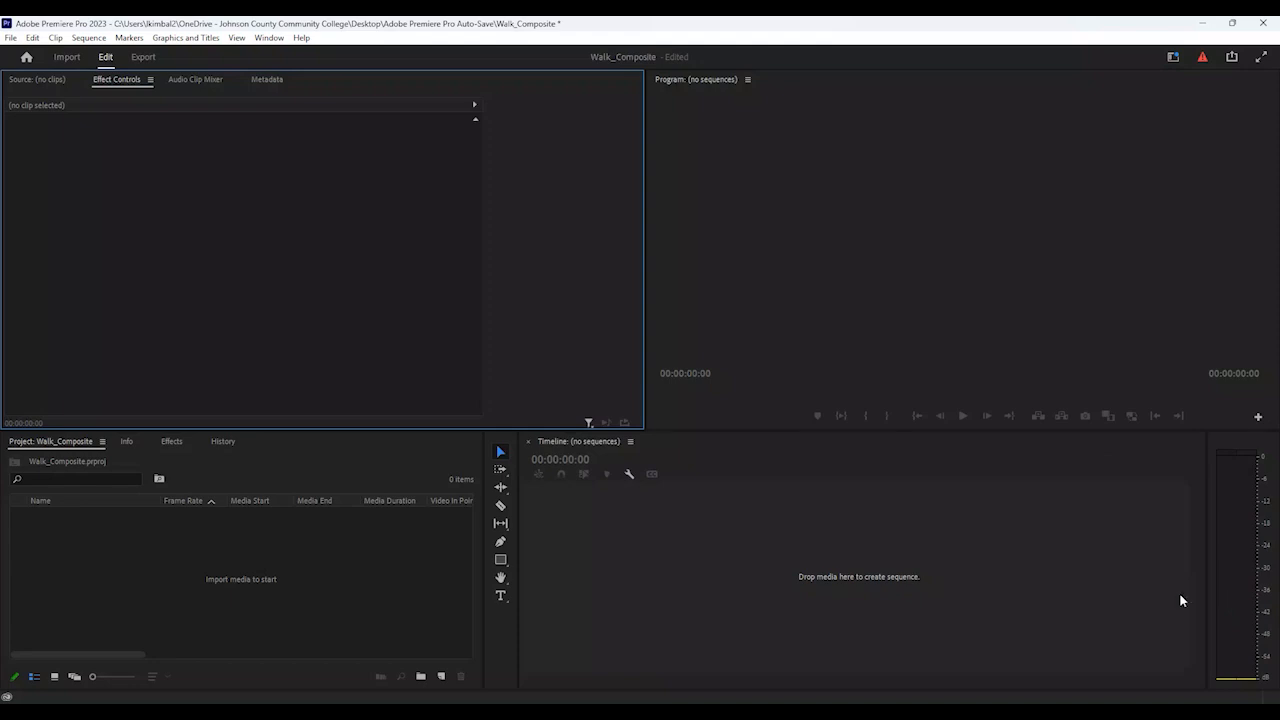
Switch the workspace to Learning and return to the Editing workspace
left_click(269, 38)
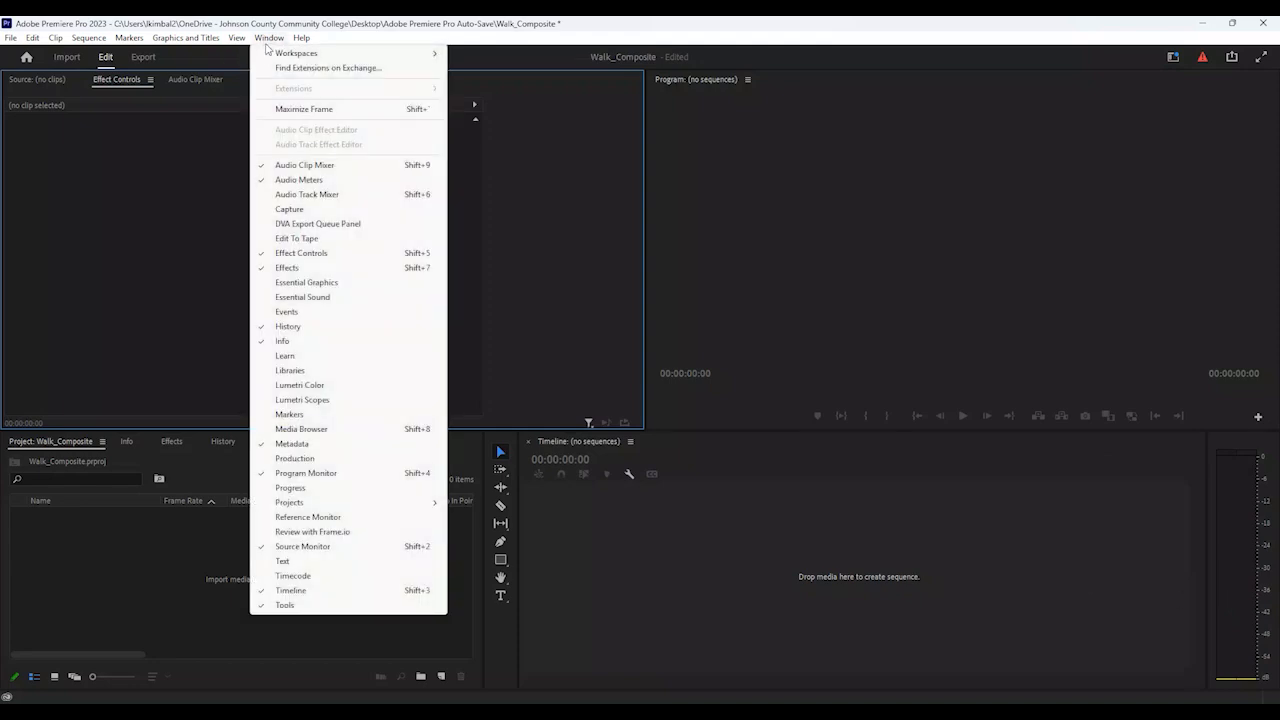
mouse_move(270, 56)
left_click(485, 170)
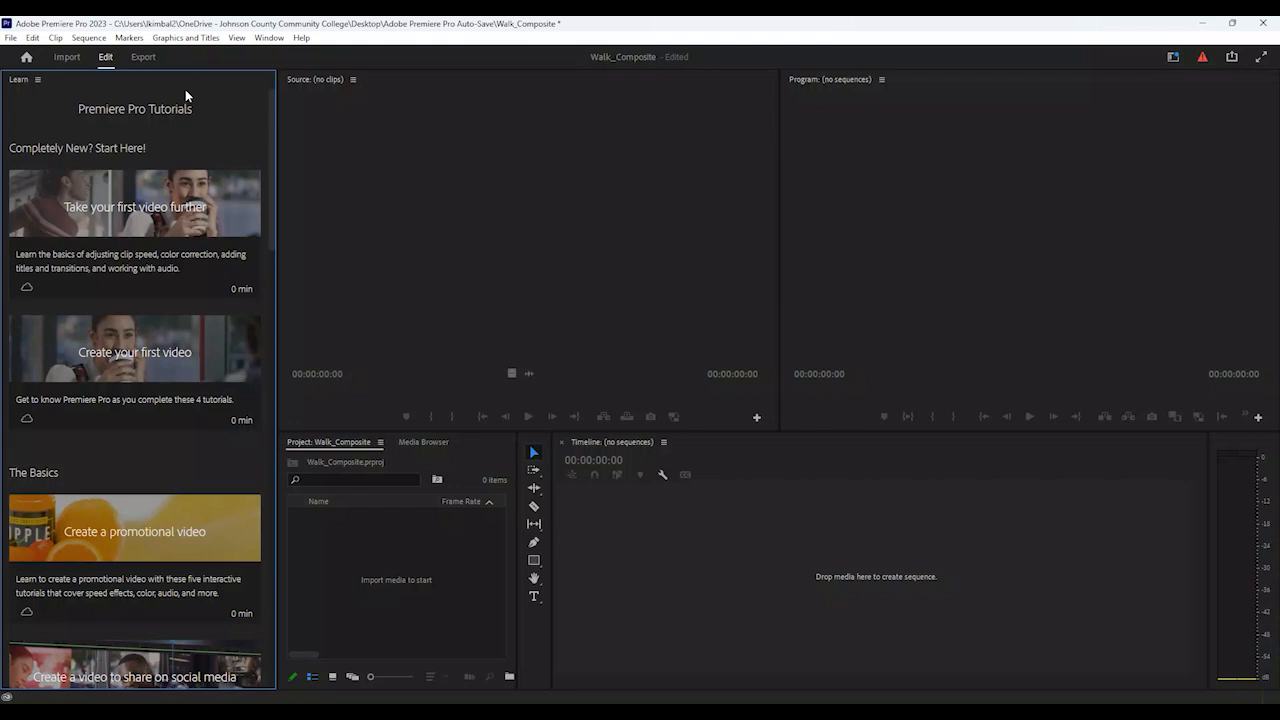
left_click(269, 38)
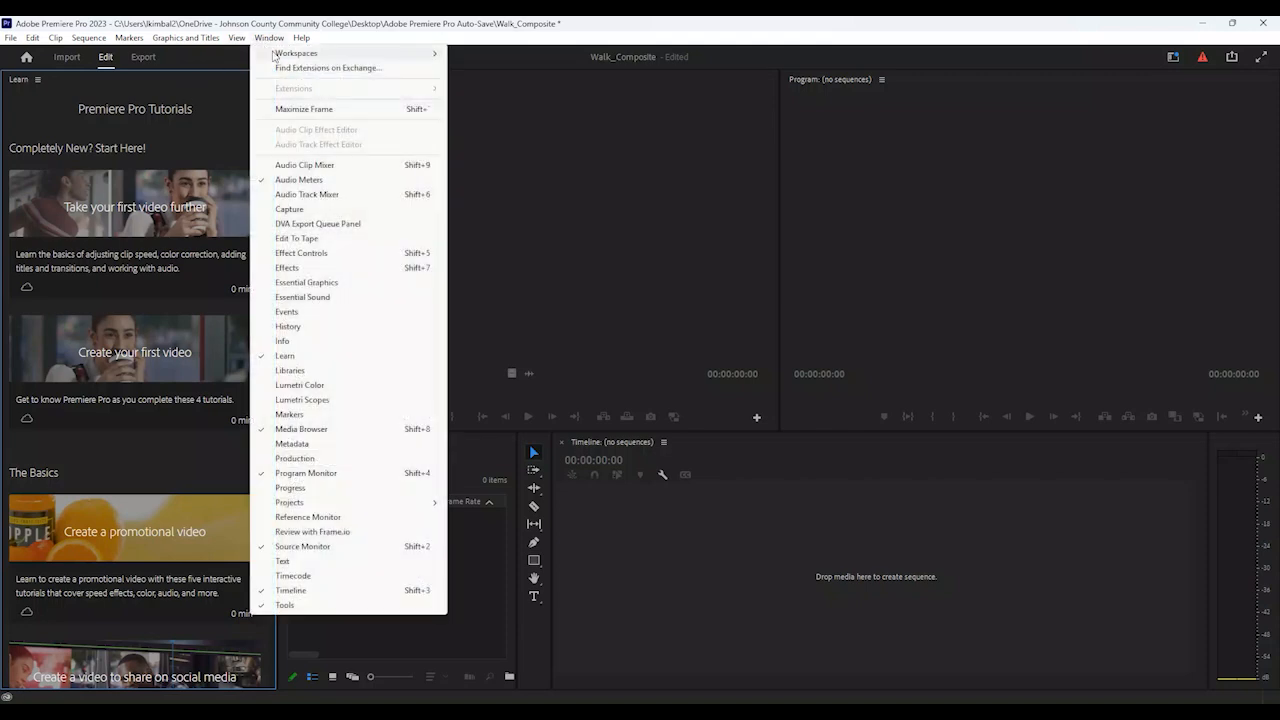
mouse_move(273, 54)
left_click(518, 132)
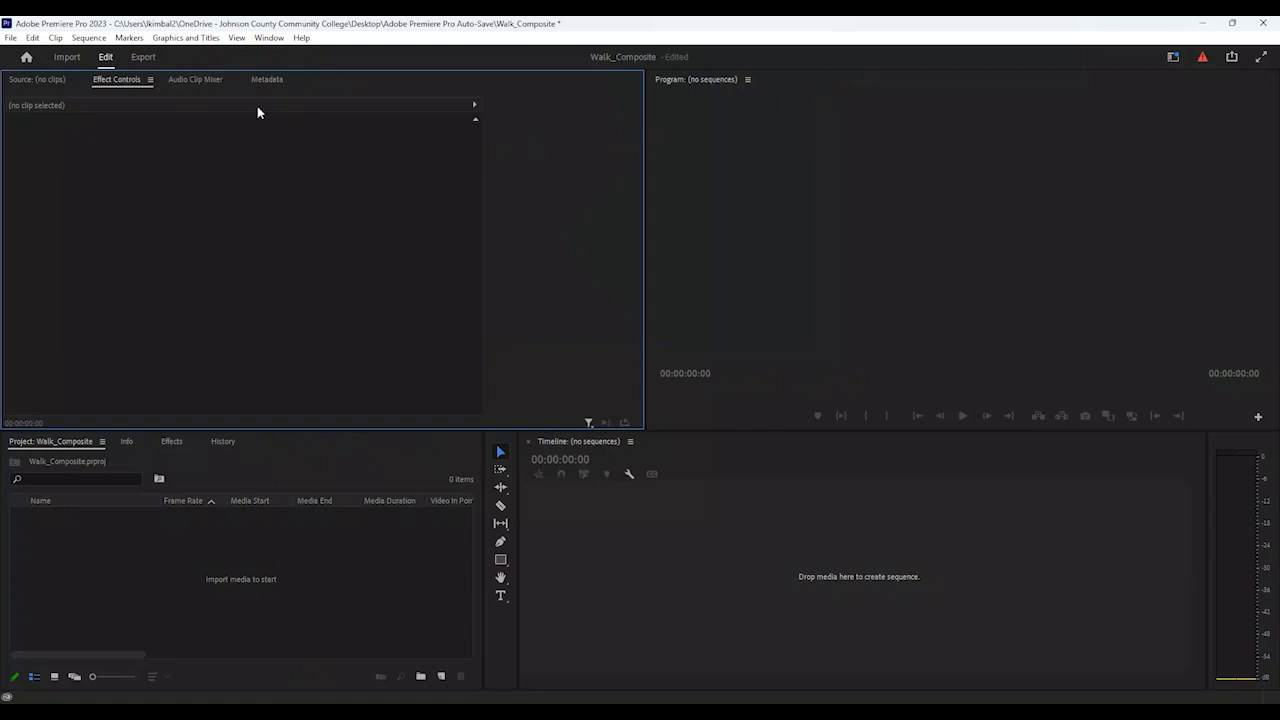
Reset the Editing workspace to its saved layout
left_click(279, 40)
mouse_move(286, 52)
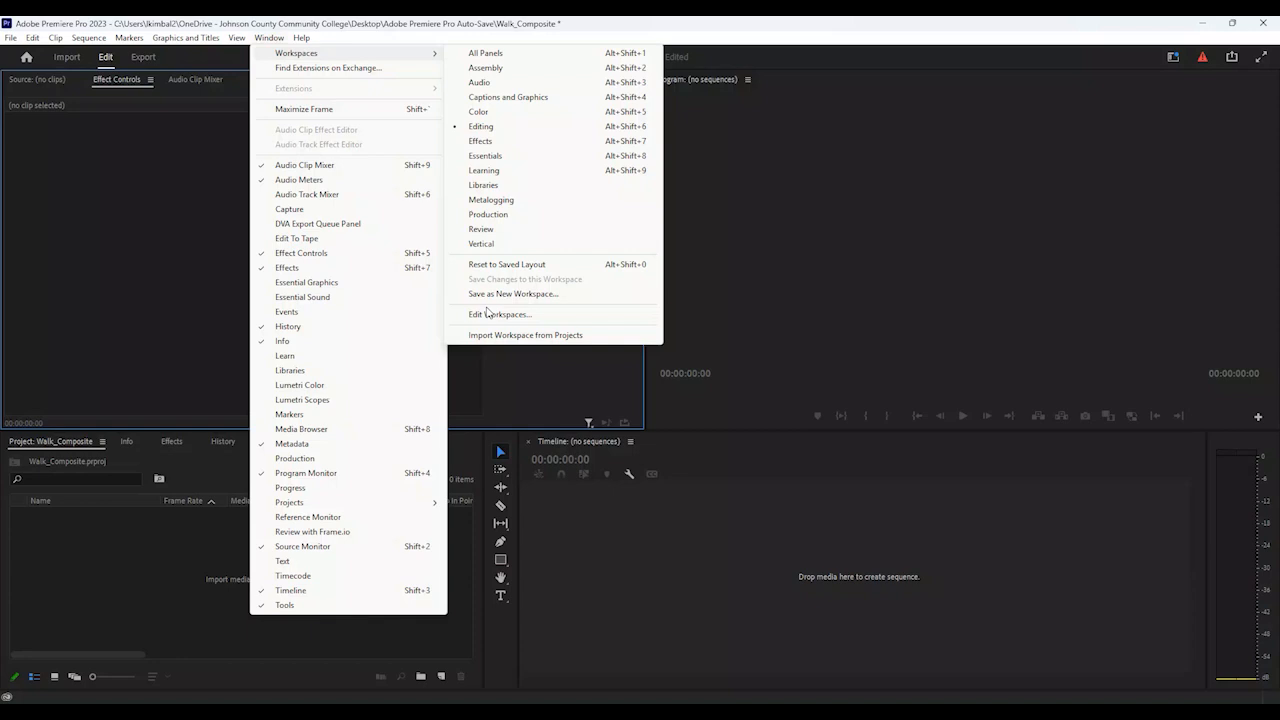
left_click(501, 266)
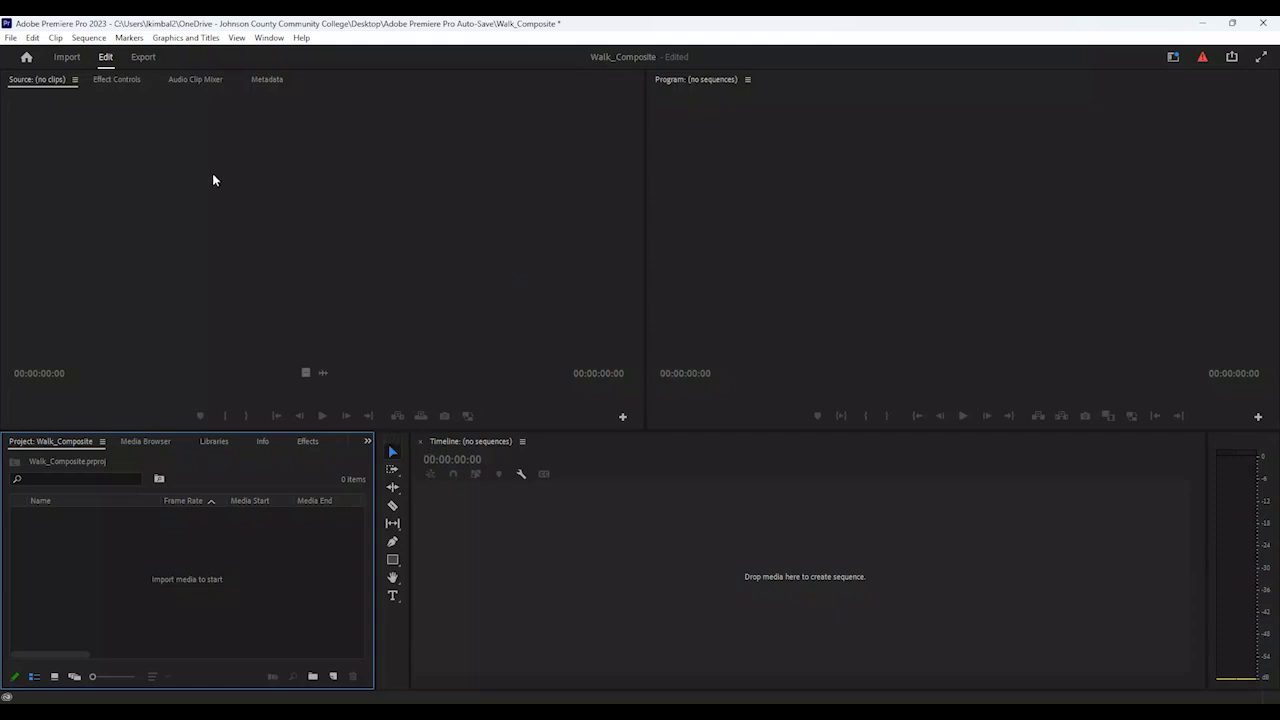
Check the active workspace and look over the Source, Program, Timeline, Tools and Project panels
left_click(270, 38)
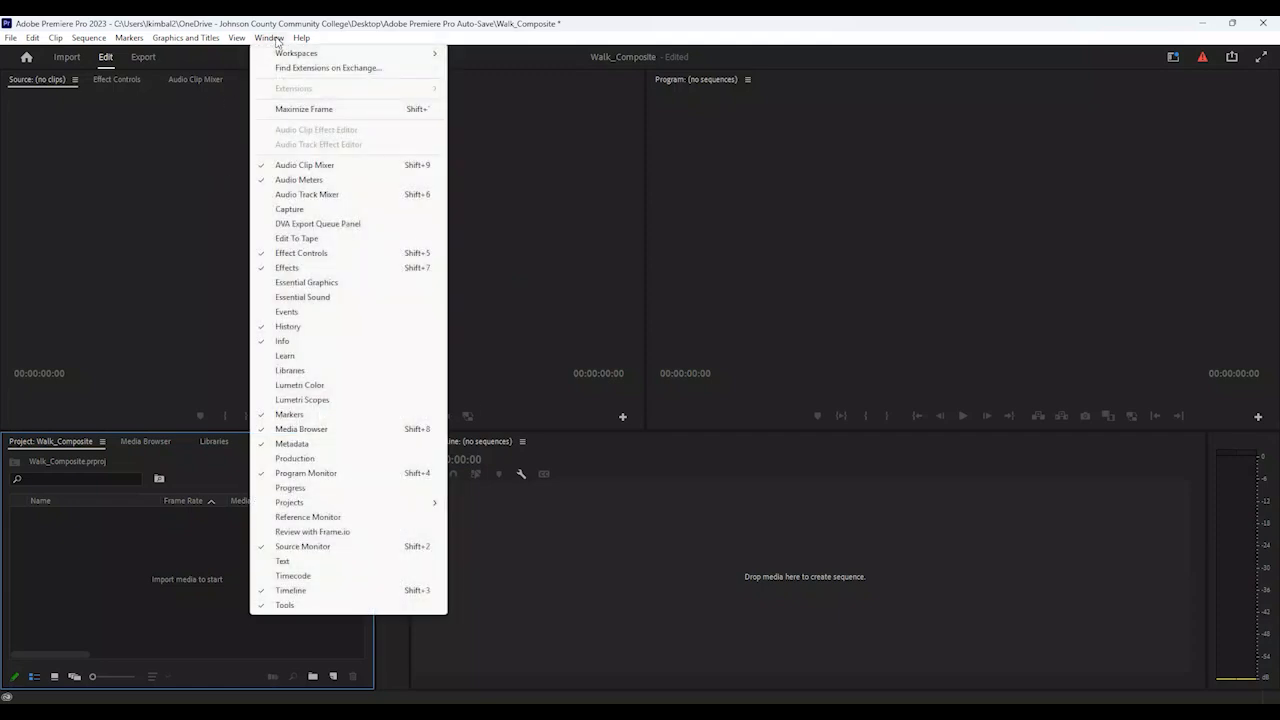
mouse_move(283, 55)
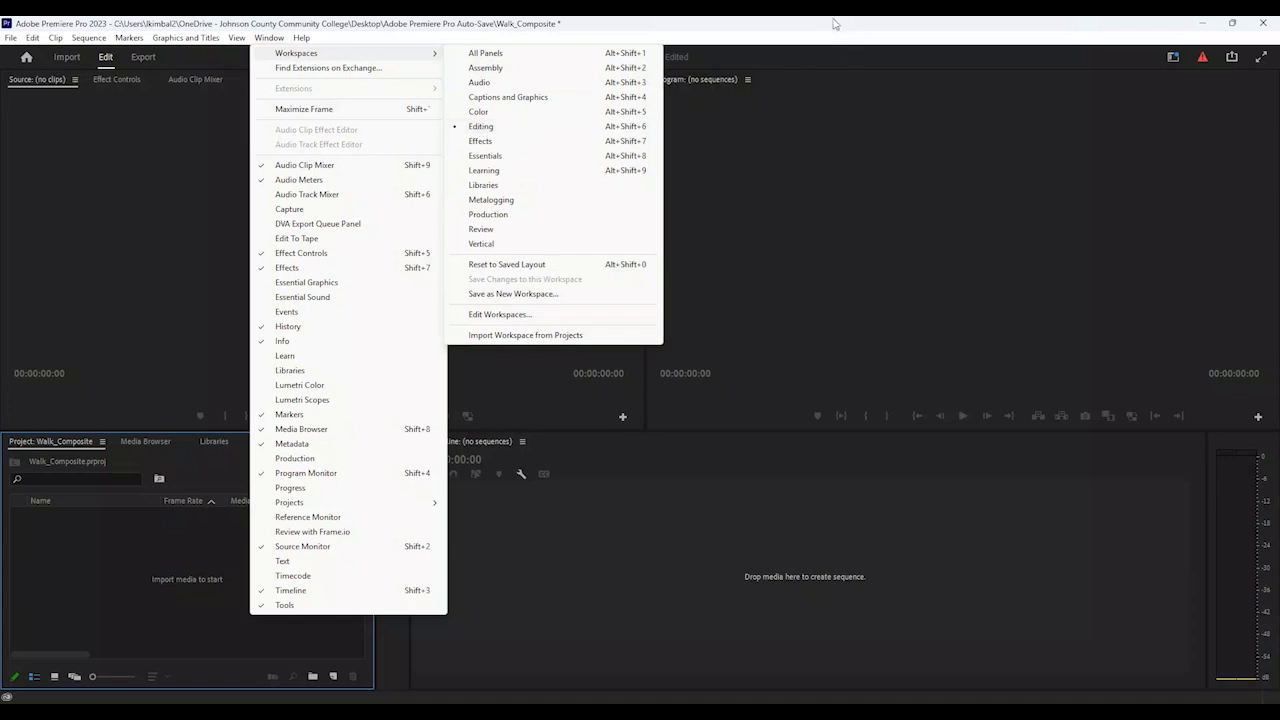
left_click(481, 126)
left_click(220, 207)
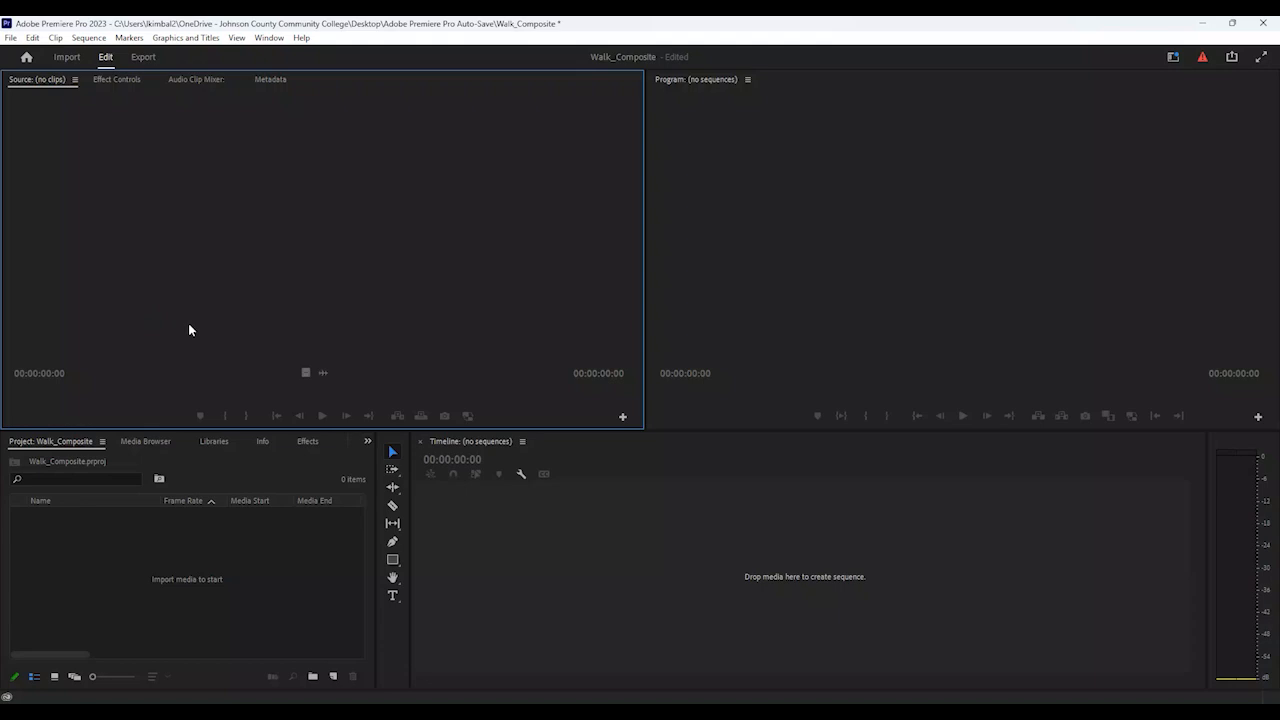
left_click(696, 169)
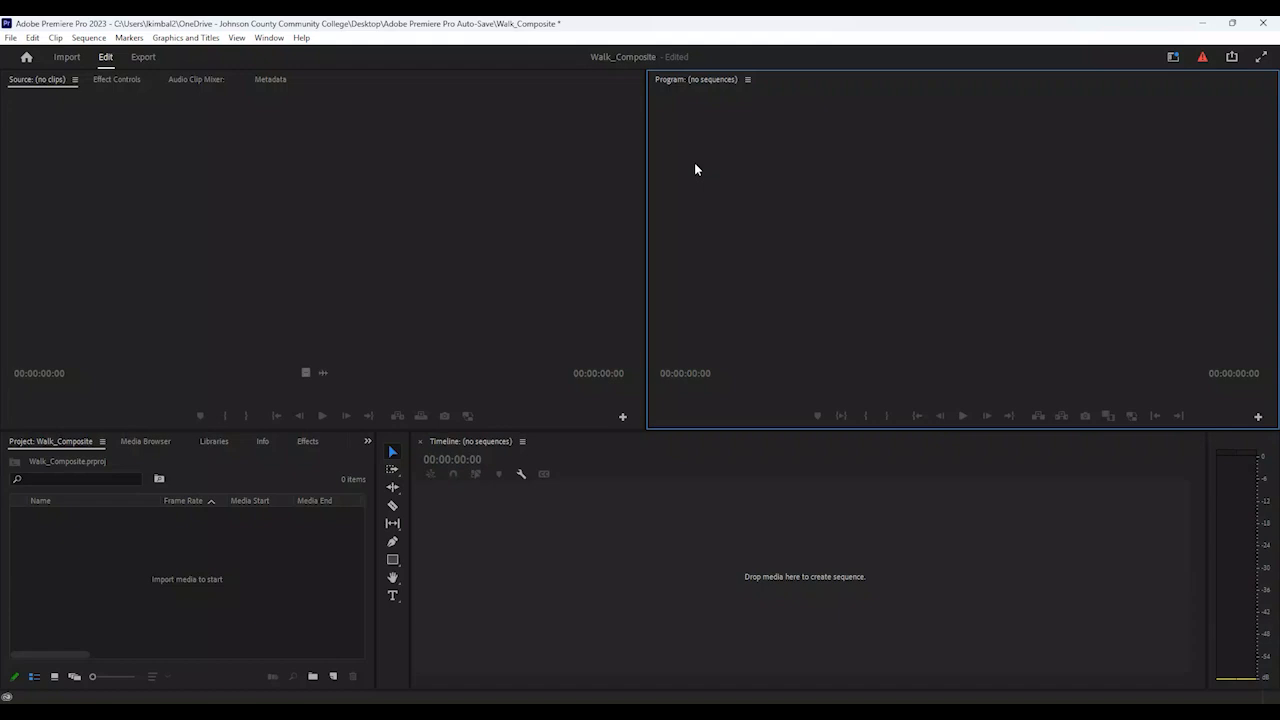
left_click(659, 490)
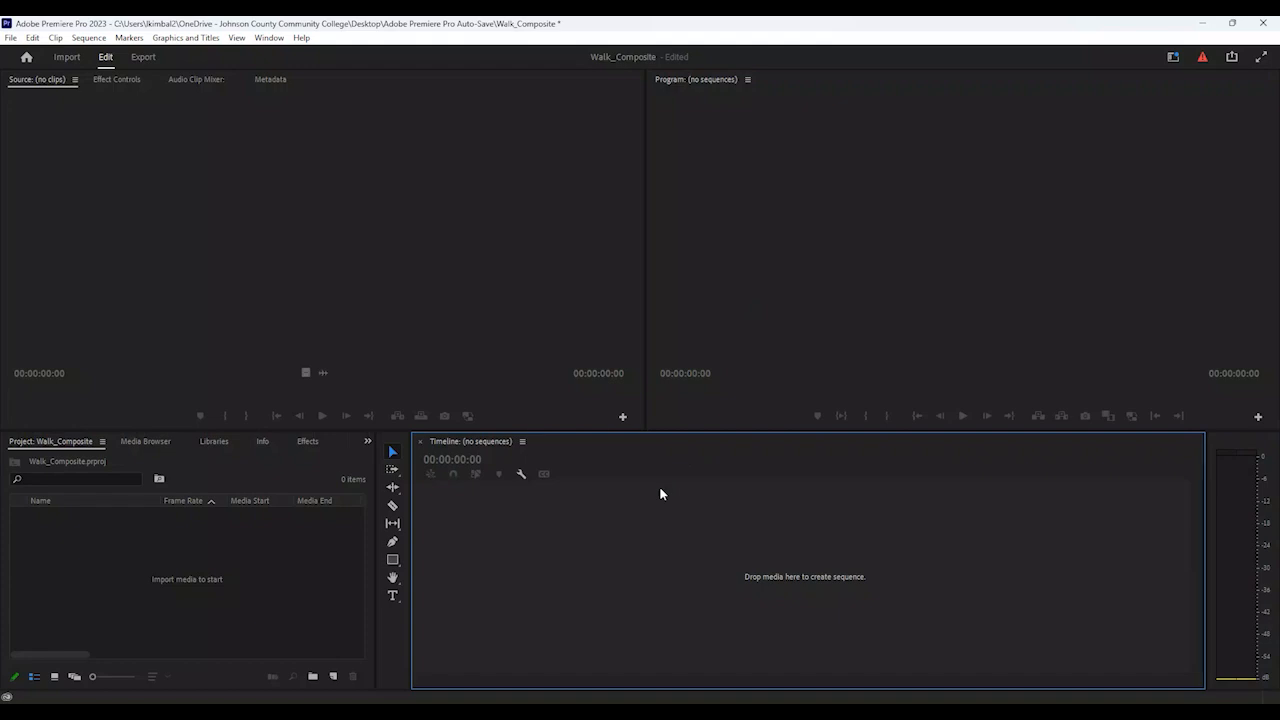
left_click(405, 634)
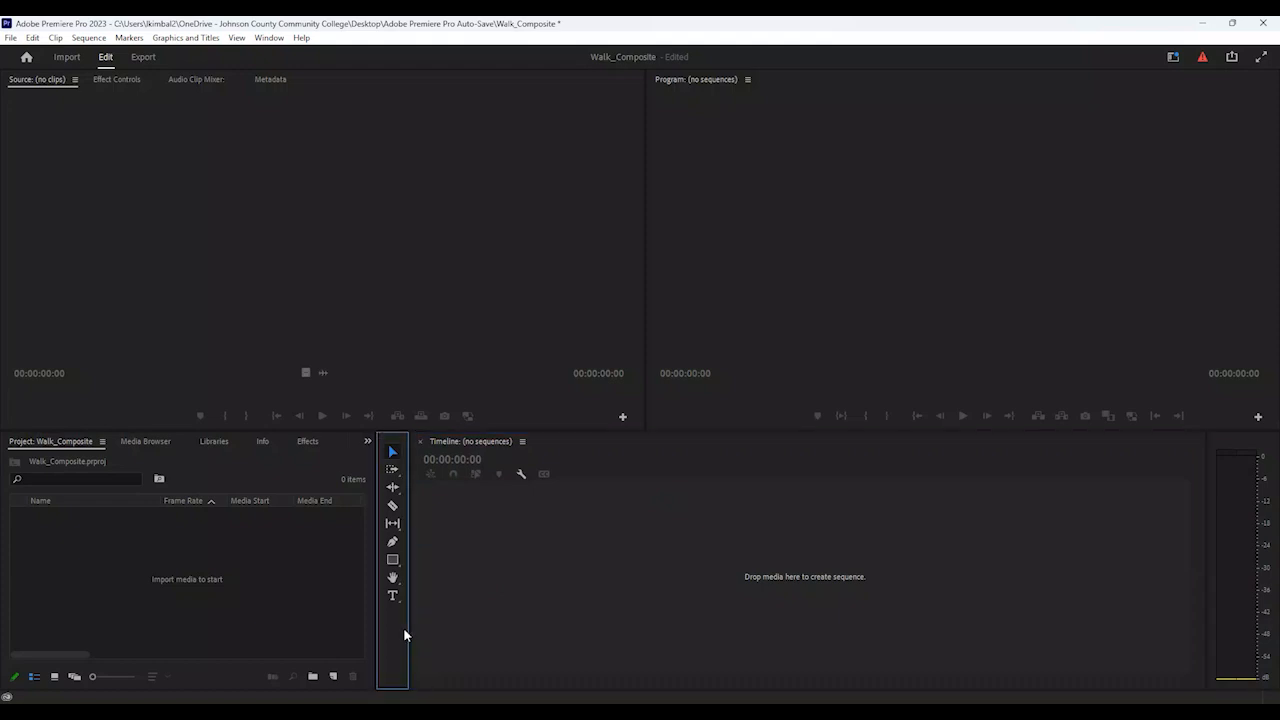
left_click(199, 605)
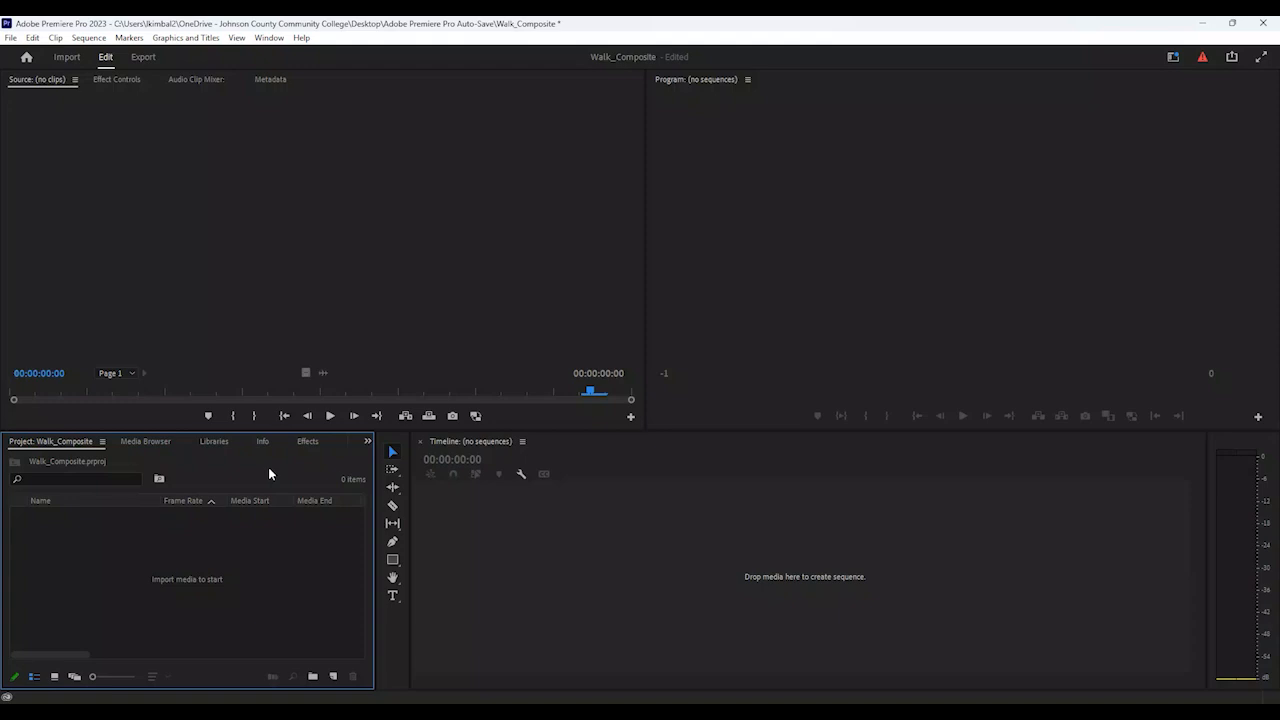
In the Media preferences, set the indeterminate media timebase to 24.00 fps
left_click(32, 38)
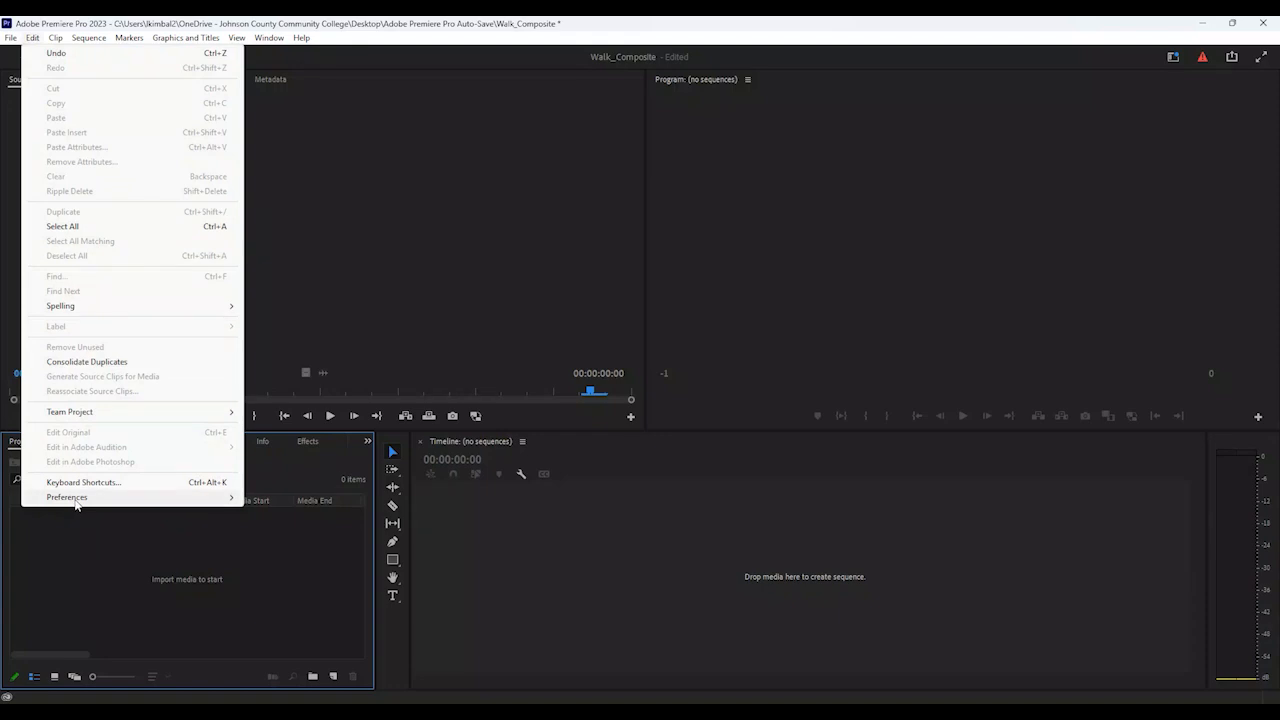
mouse_move(180, 498)
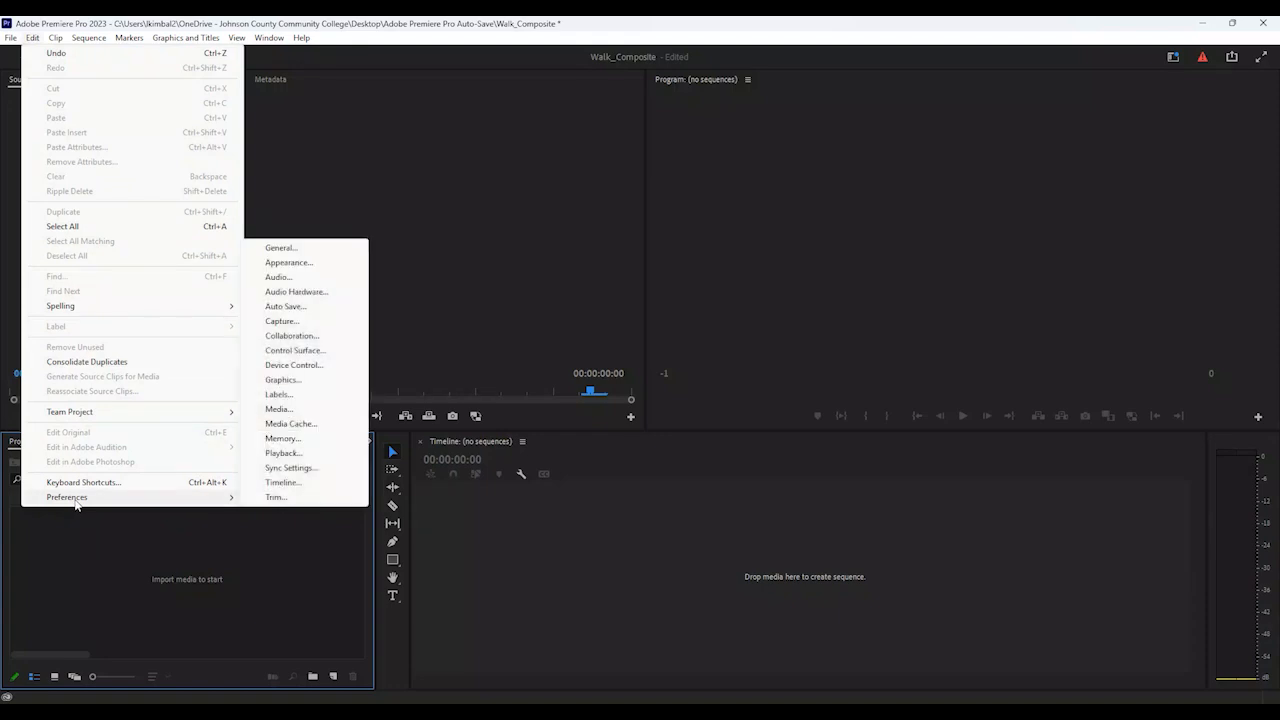
left_click(286, 419)
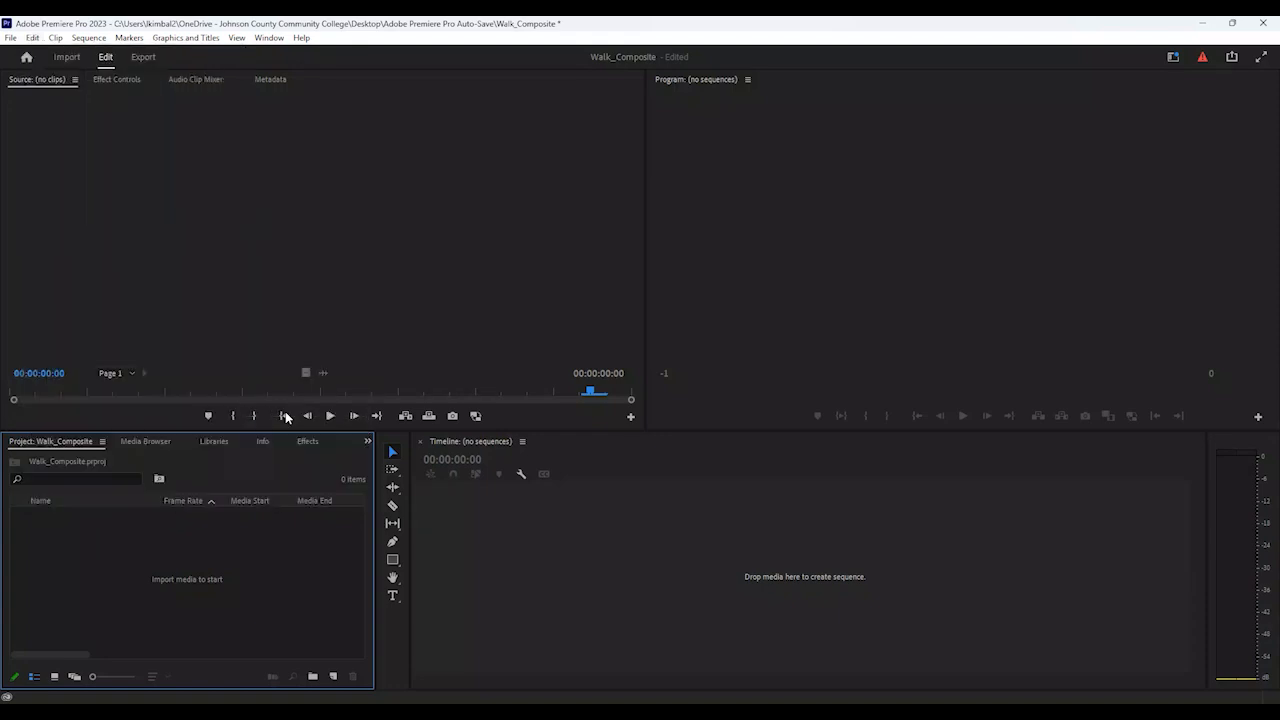
left_click_drag(517, 154, 393, 146)
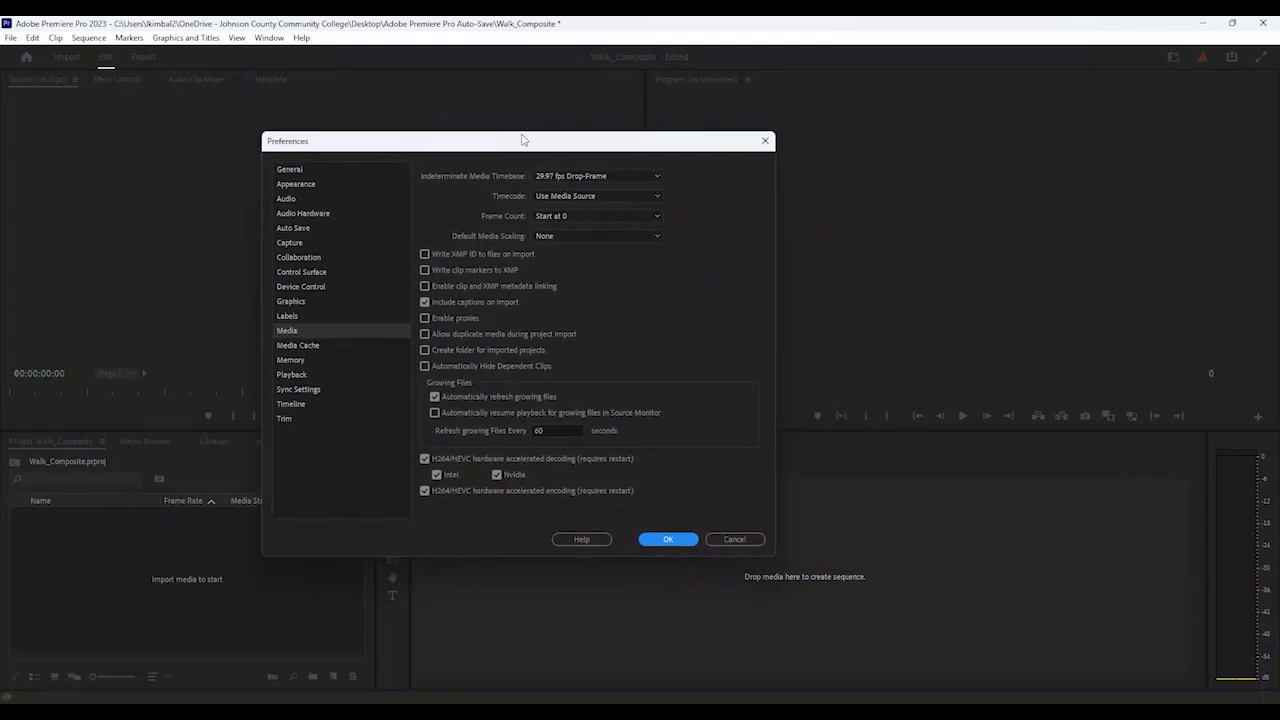
left_click(636, 176)
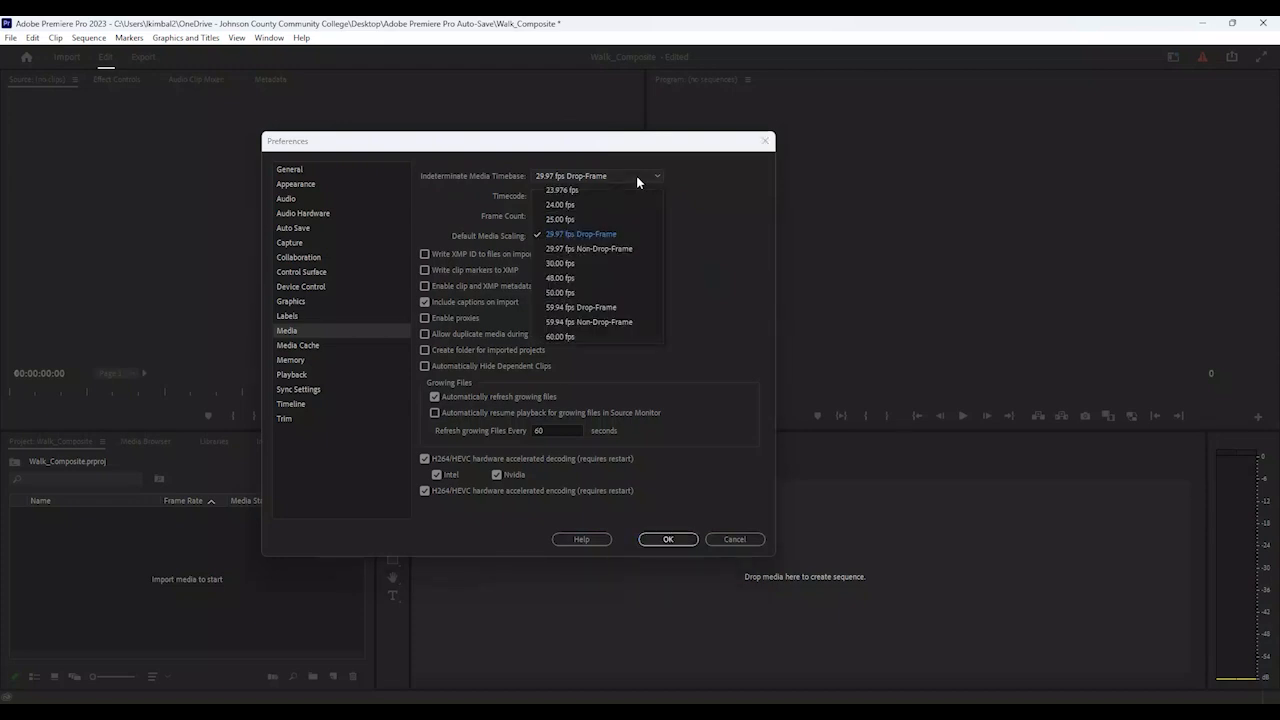
left_click(560, 204)
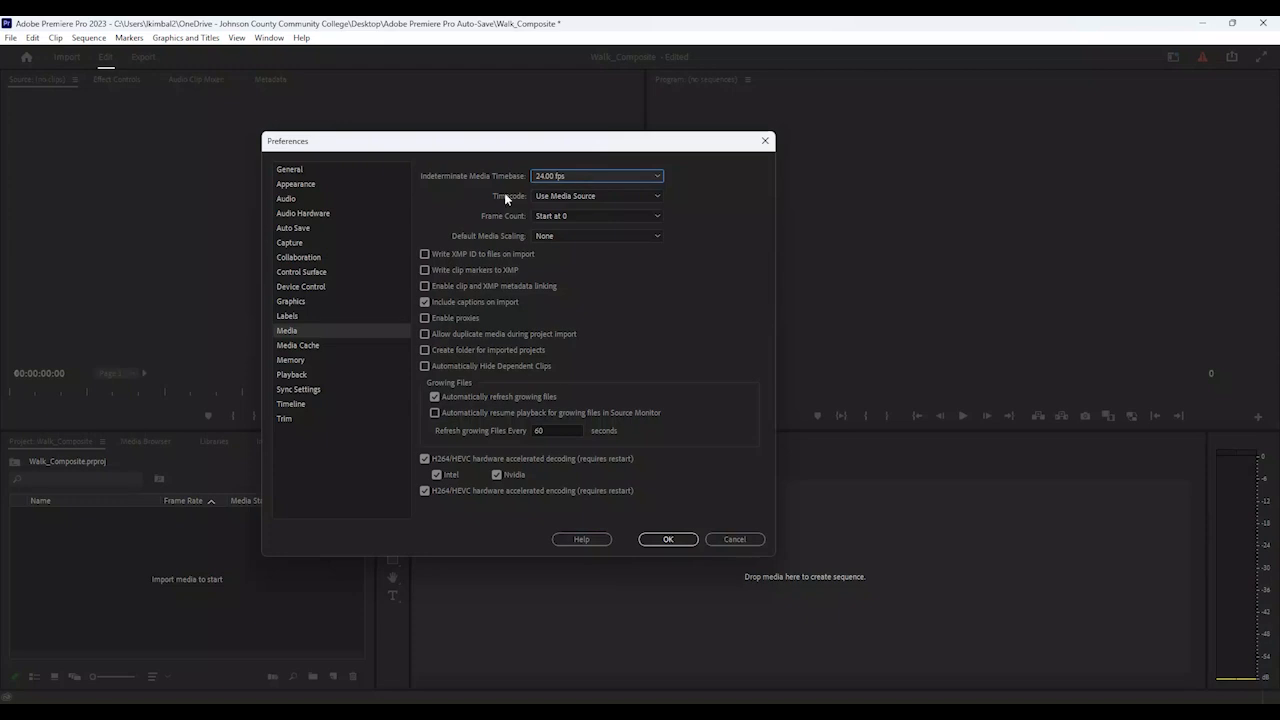
Set the media timecode to start at 00:00:00:00 and the frame count to start at 1, then apply the preferences
left_click(572, 197)
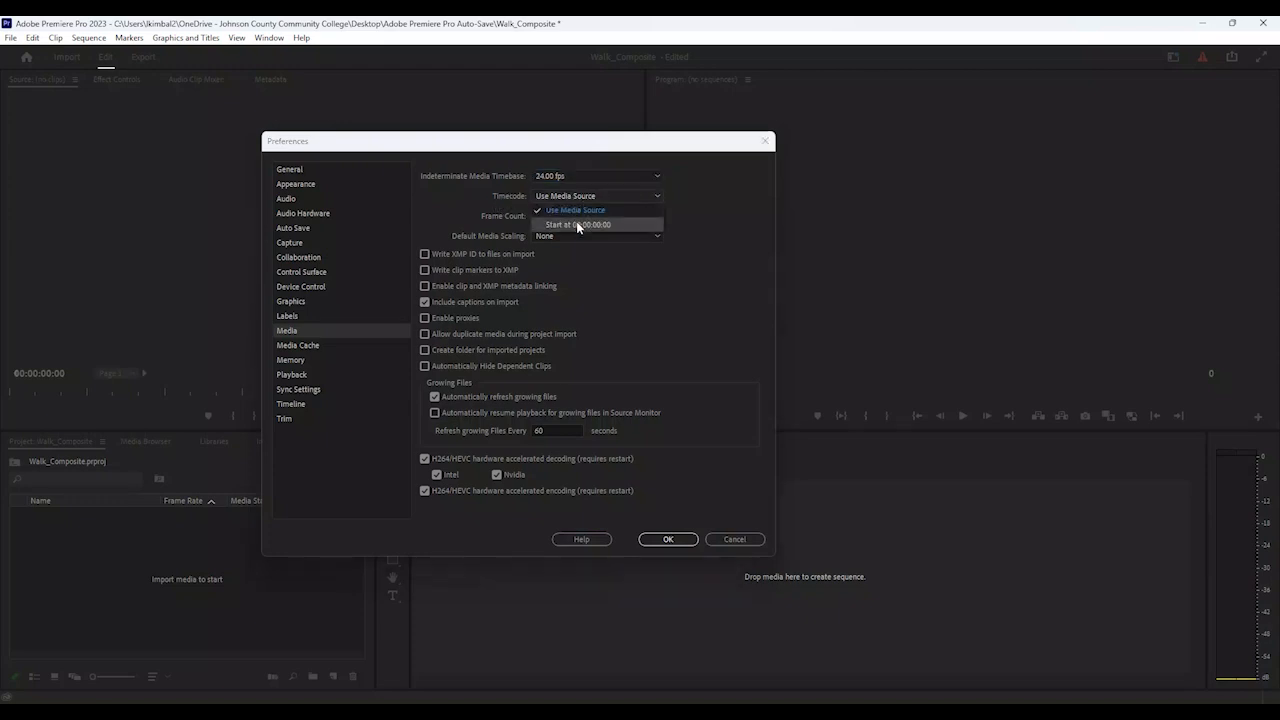
left_click(576, 224)
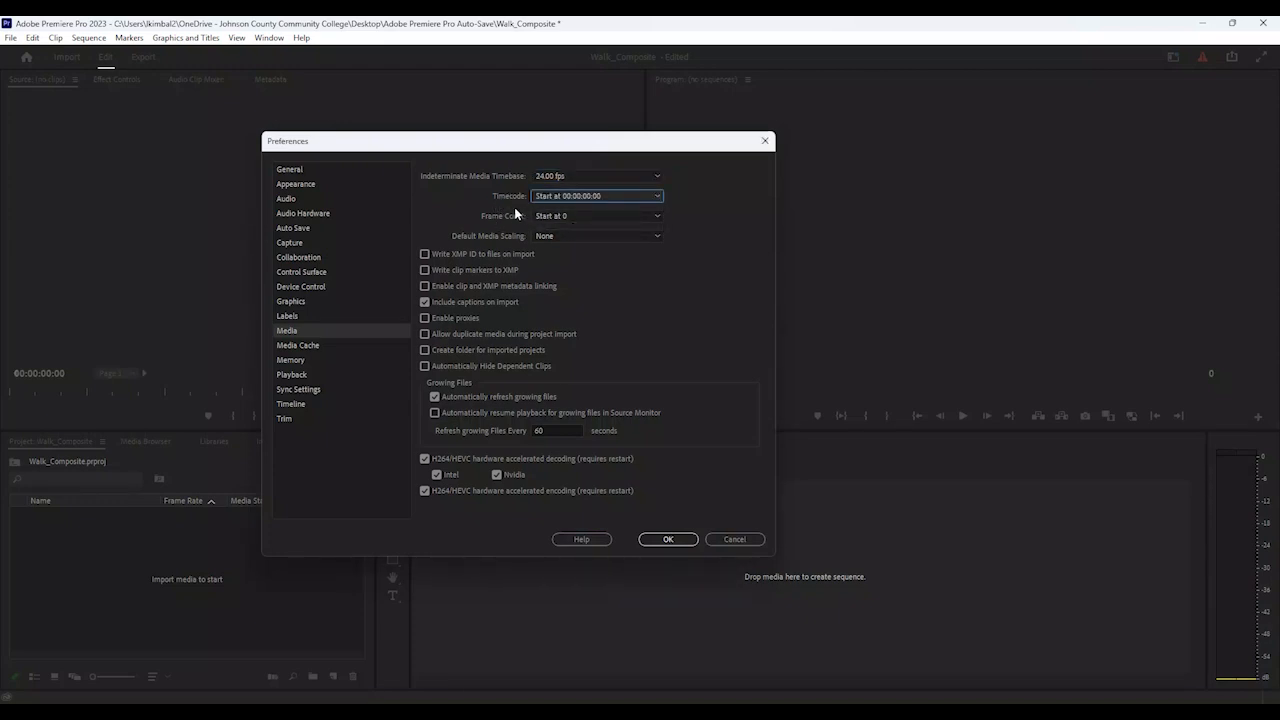
left_click(573, 216)
left_click(578, 241)
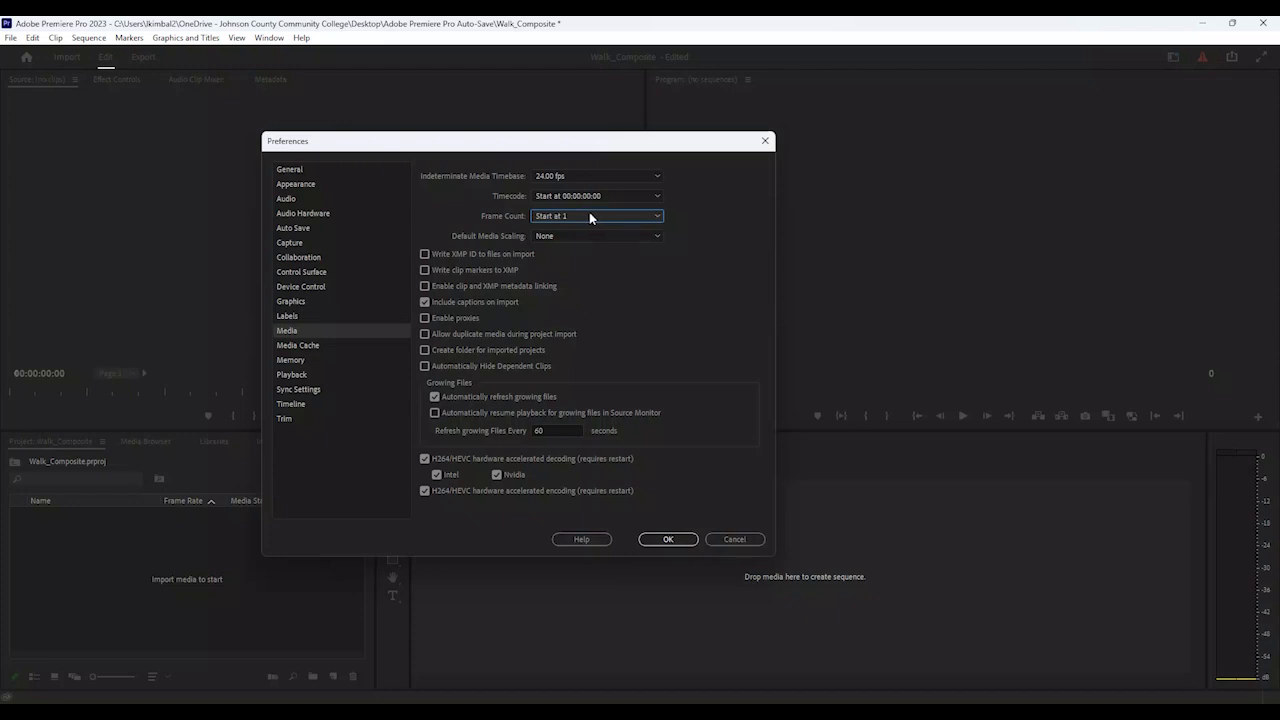
left_click(669, 541)
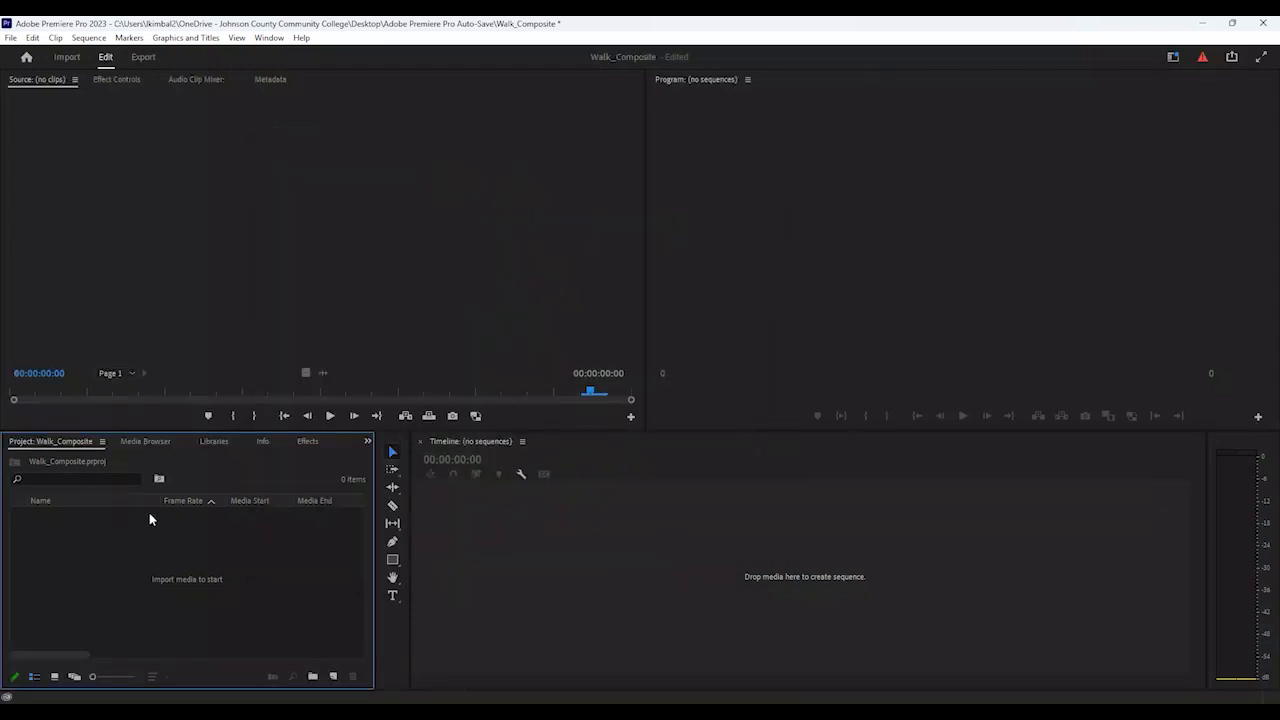
Create a bin named Playblasts in the project
left_click(313, 675)
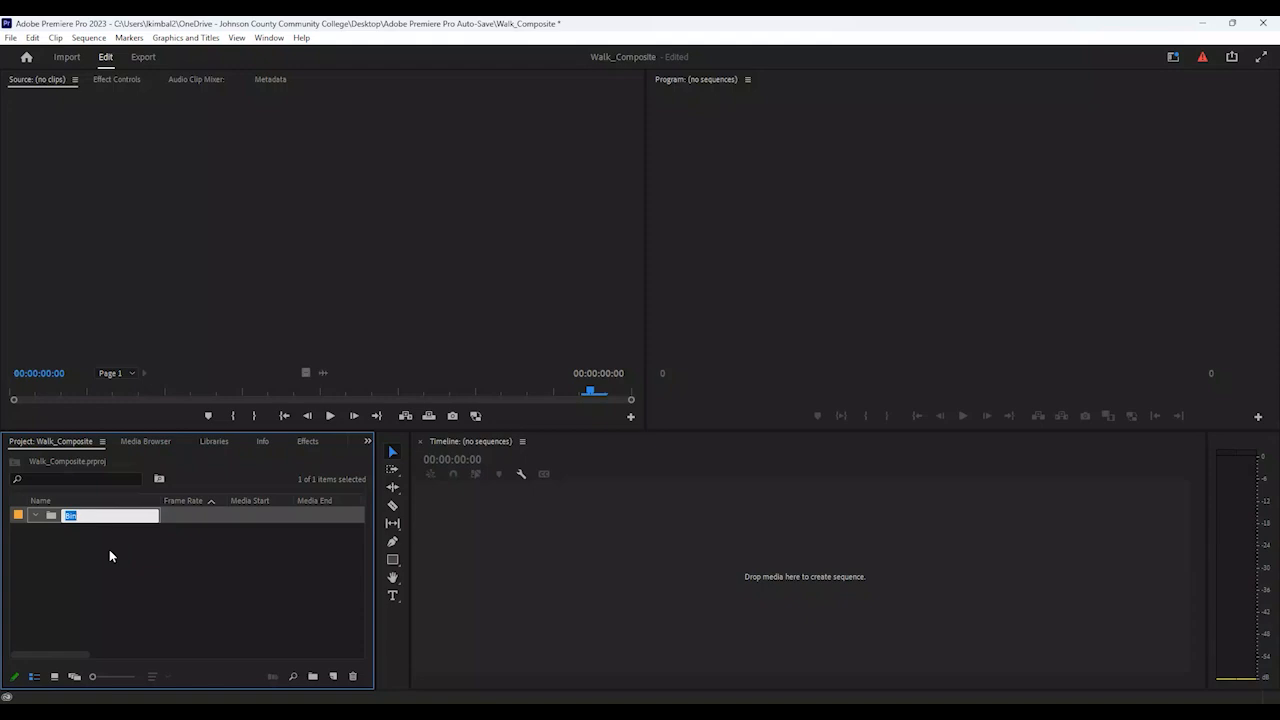
type("Playl")
type("asts")
key("Return")
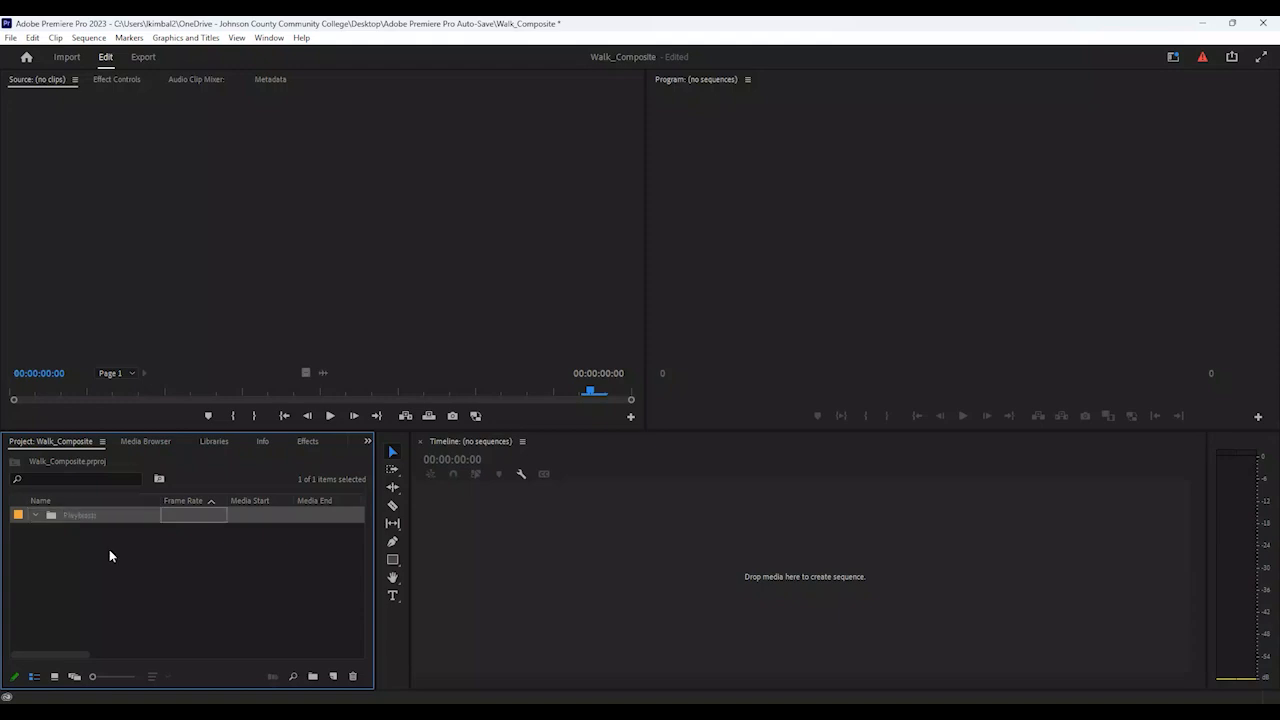
Create a bin named Sequences and place it at the project's root level, outside the Playblasts bin
left_click(312, 677)
type("Sequences")
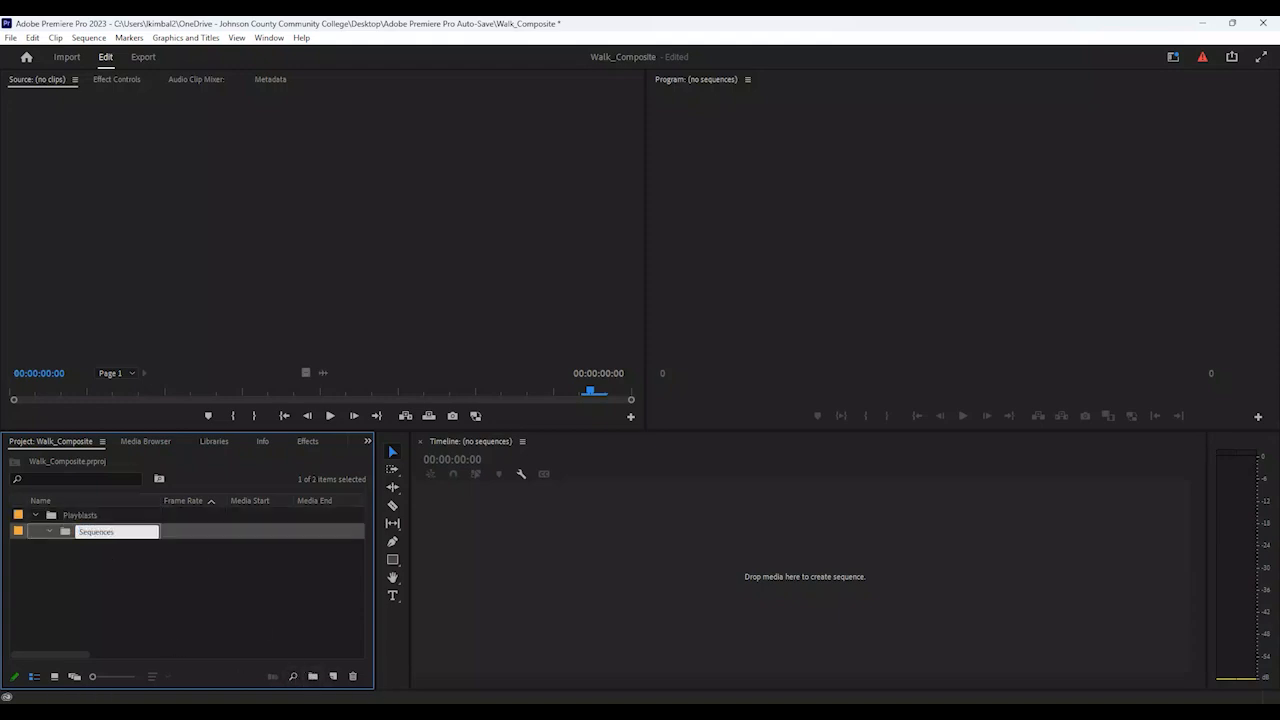
key("Return")
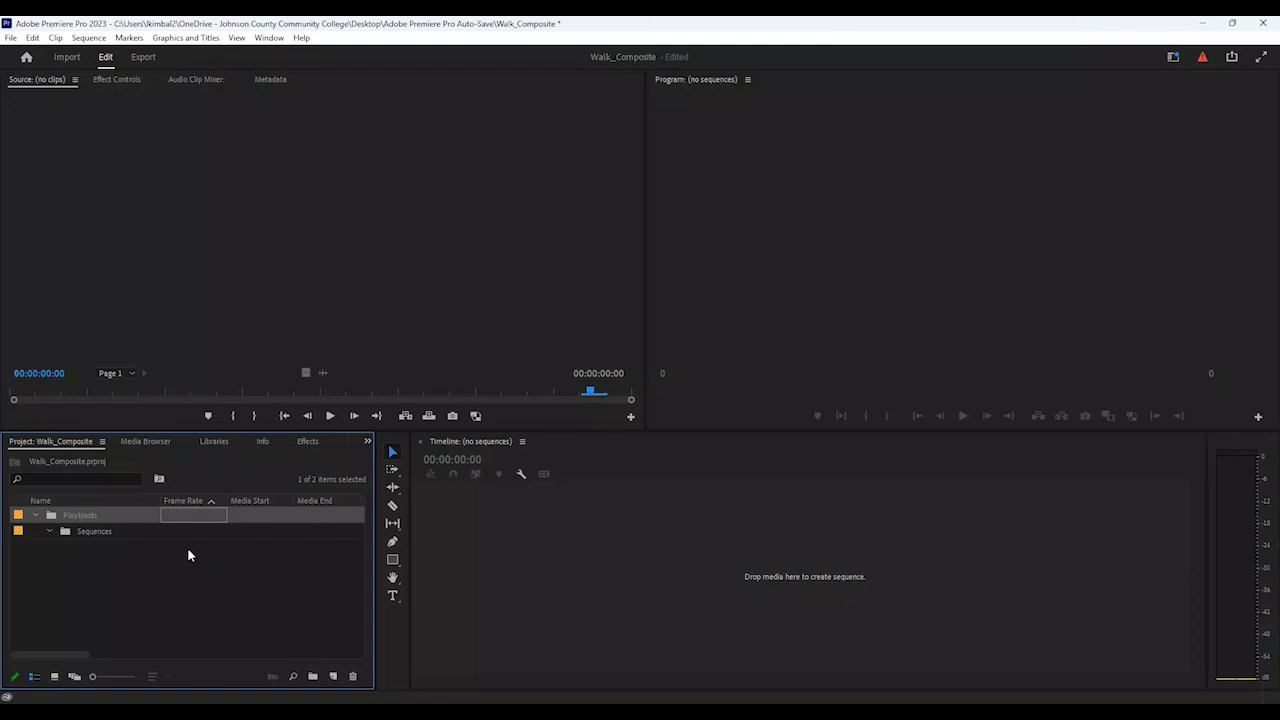
left_click_drag(98, 533, 67, 525)
left_click(73, 562)
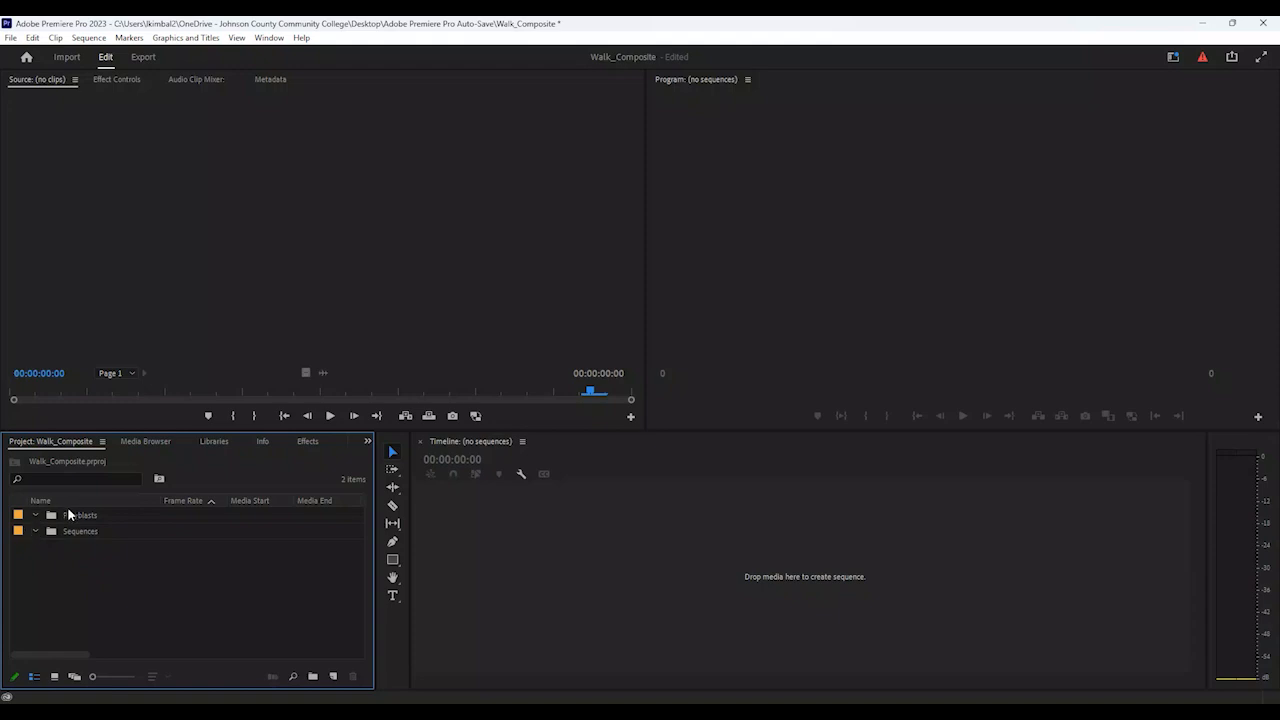
Open the Playblasts bin in its own tab, compare it with the main project view, and return to the bin
left_click(69, 514)
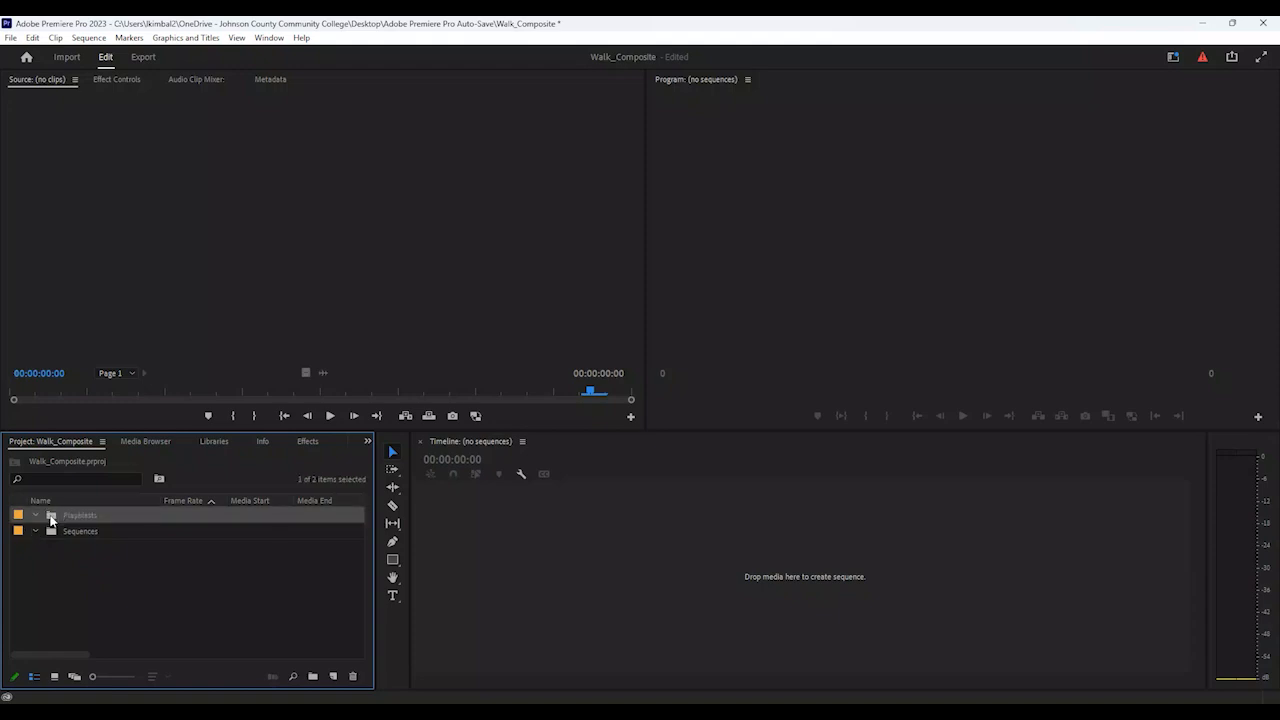
double_click(51, 516)
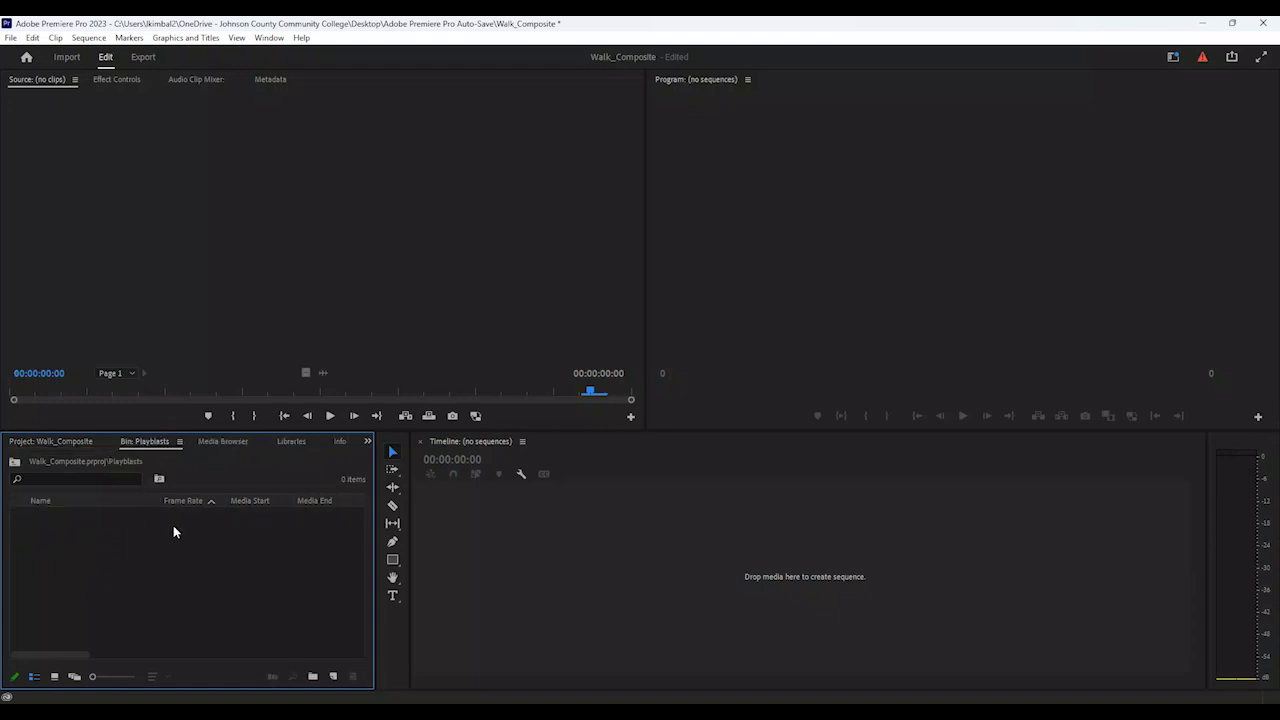
left_click(68, 443)
left_click(129, 441)
left_click(78, 446)
left_click(132, 442)
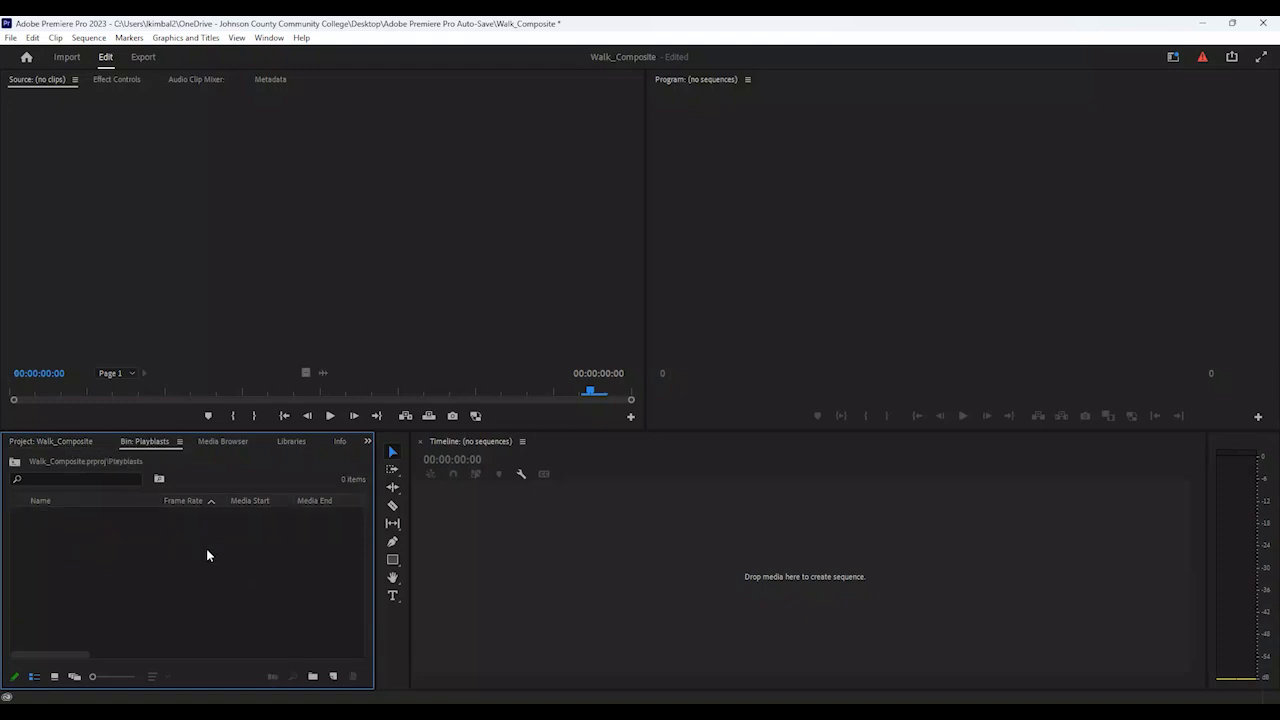
Start importing media into the Playblasts bin and browse to the Front folder in Desktop > Project_03 > images
double_click(171, 588)
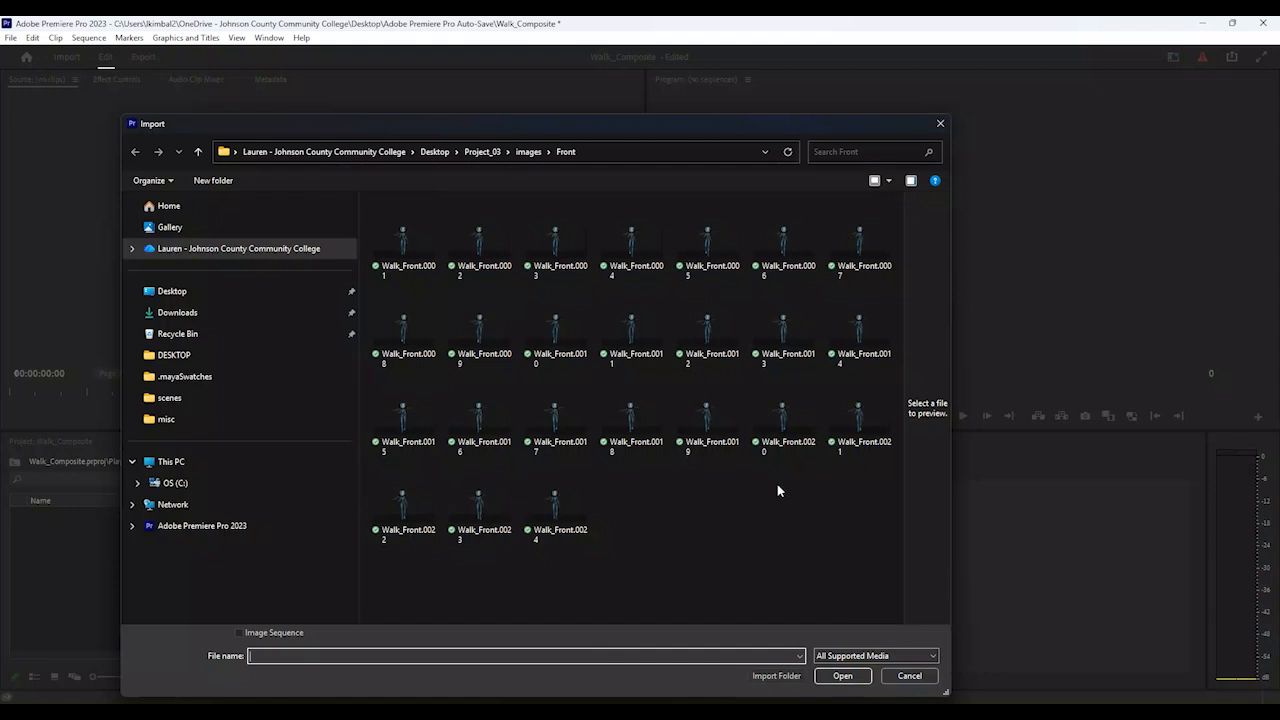
left_click(149, 293)
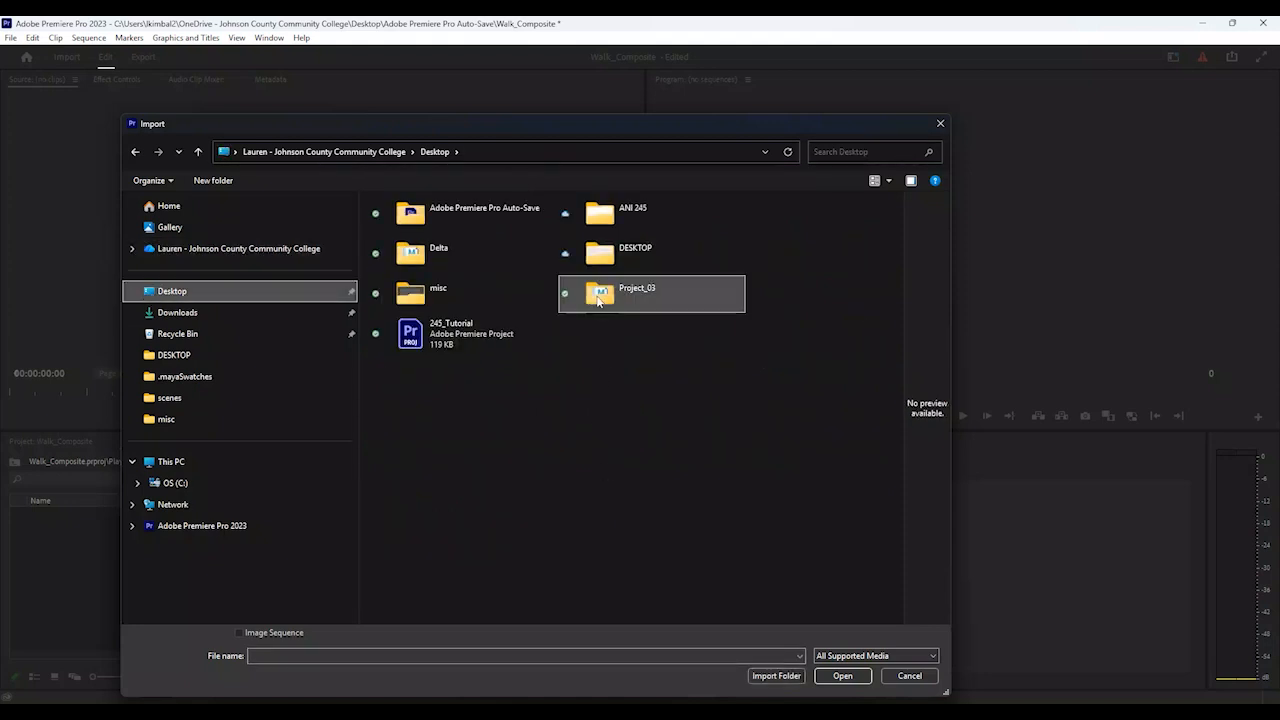
double_click(598, 300)
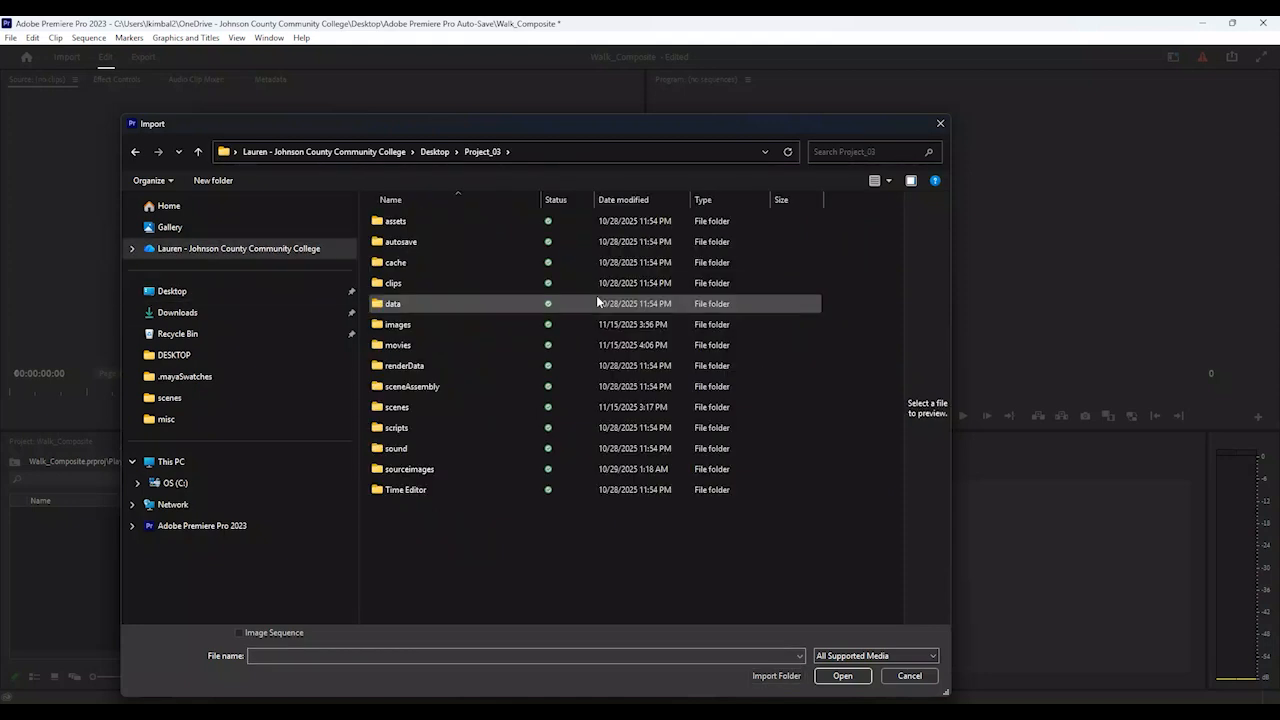
double_click(427, 324)
double_click(382, 242)
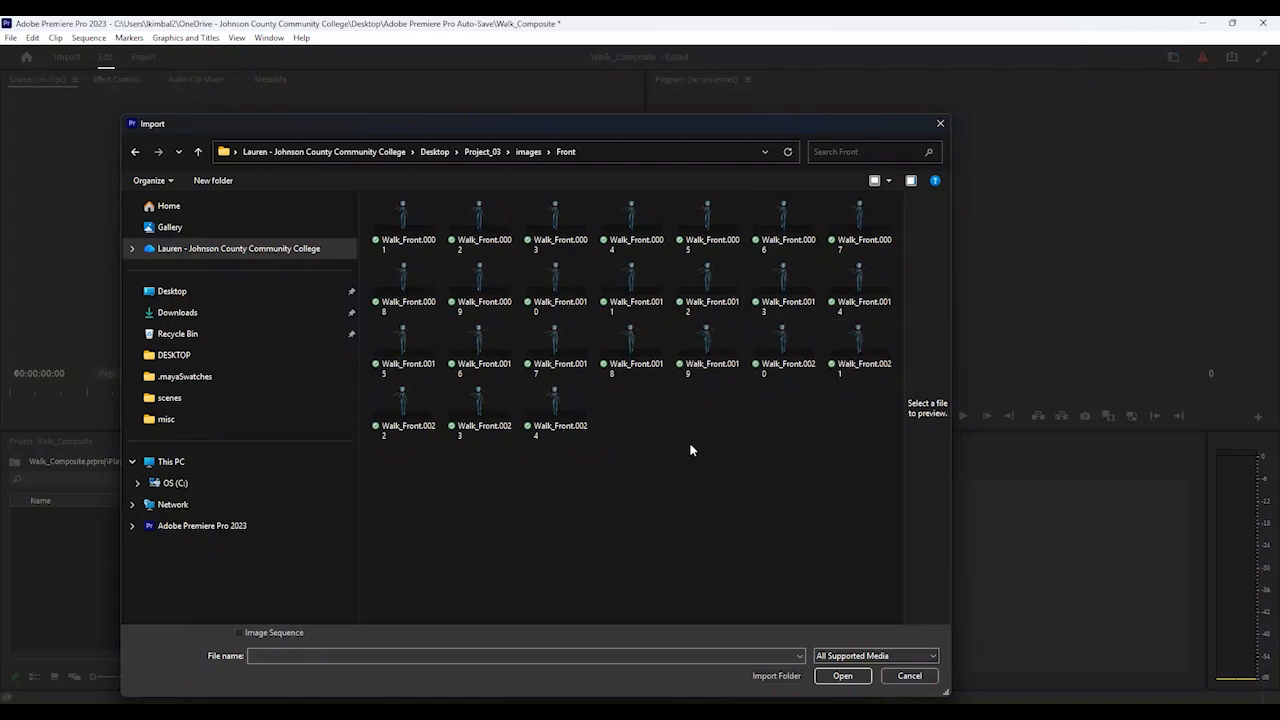
Import the front-view frames as an image sequence starting from Walk_Front.0001
left_click(423, 213)
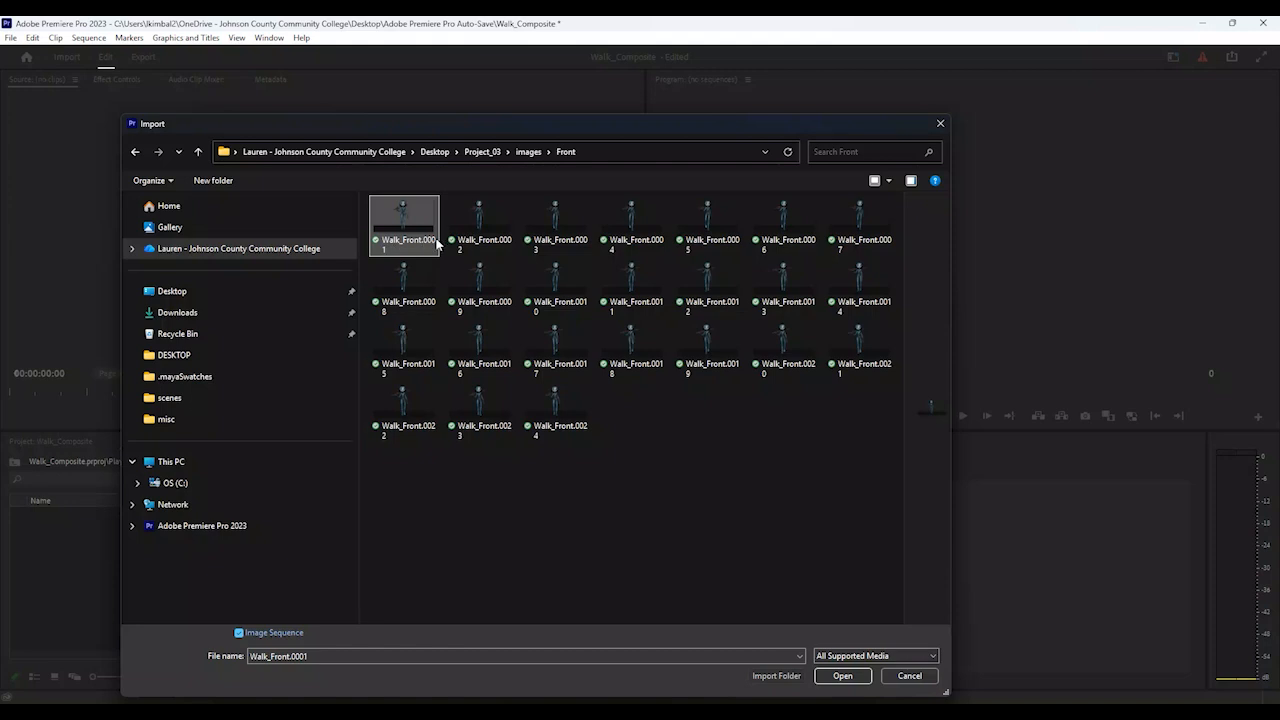
left_click(238, 634)
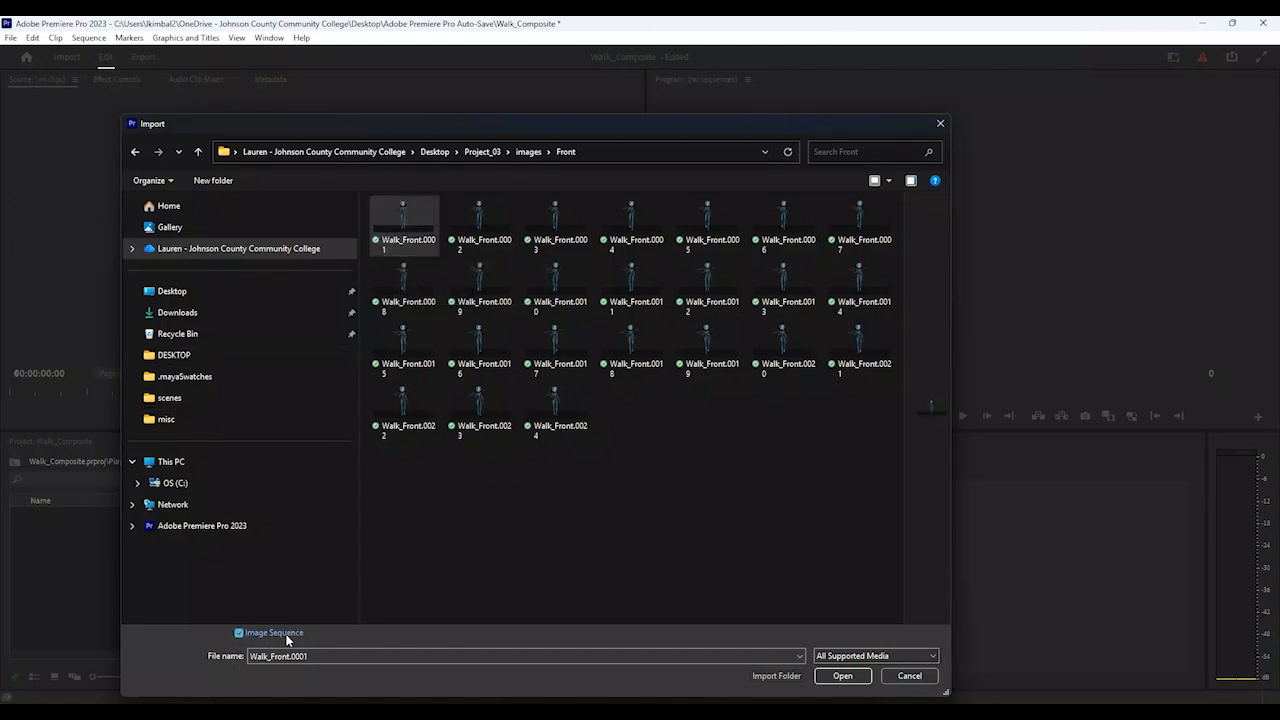
left_click(262, 634)
left_click(240, 634)
left_click(842, 676)
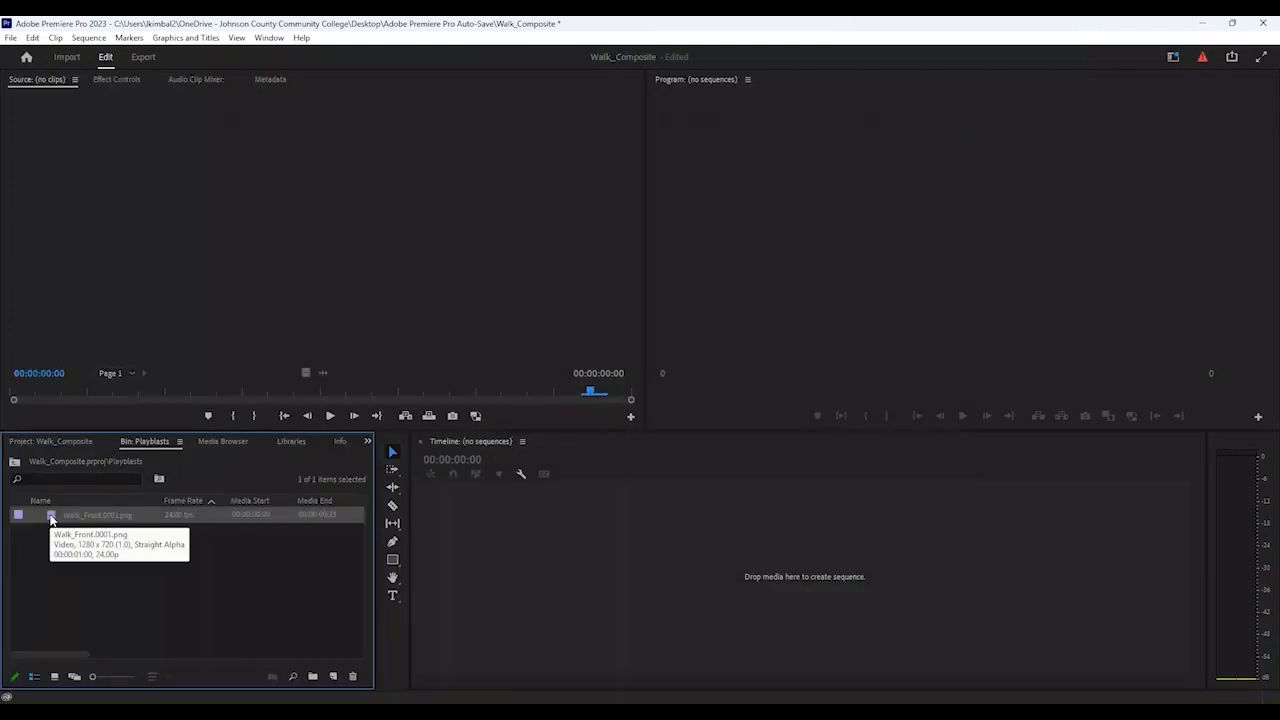
Load the imported Walk_Front.0001.png sequence in the Source monitor and play it back
double_click(51, 517)
right_click(51, 517)
left_click(268, 572)
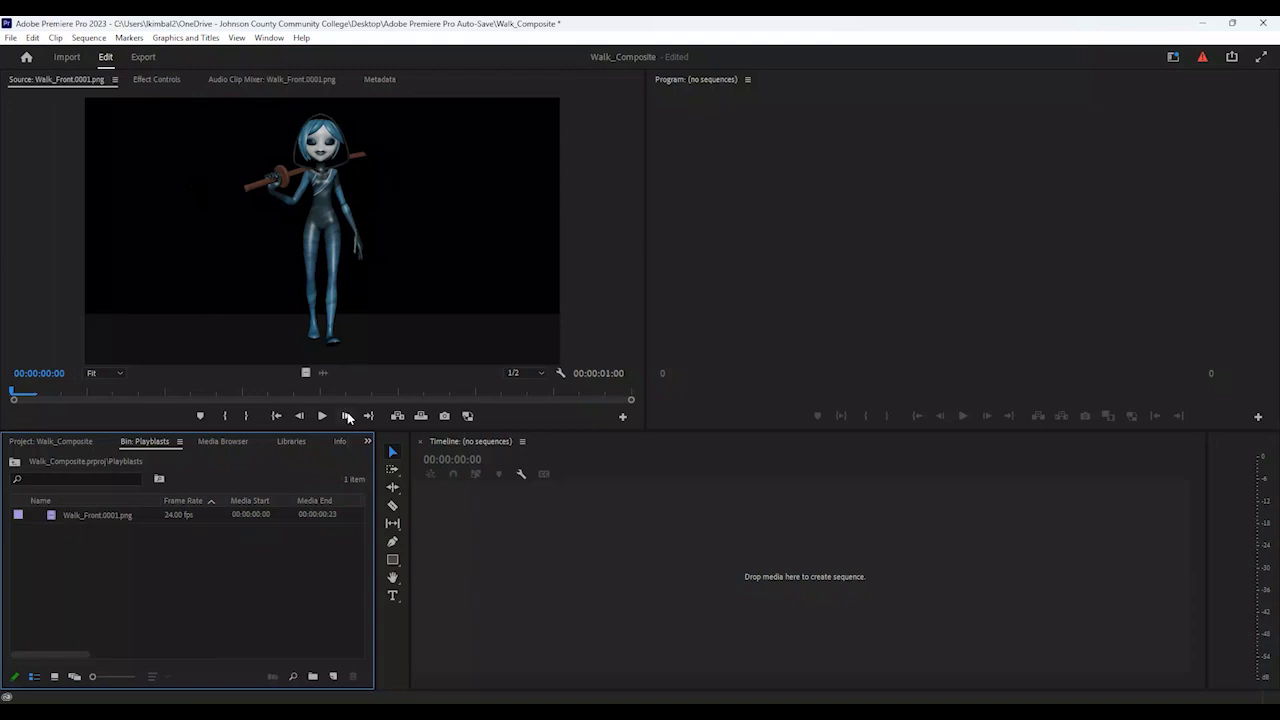
left_click(321, 416)
left_click(323, 416)
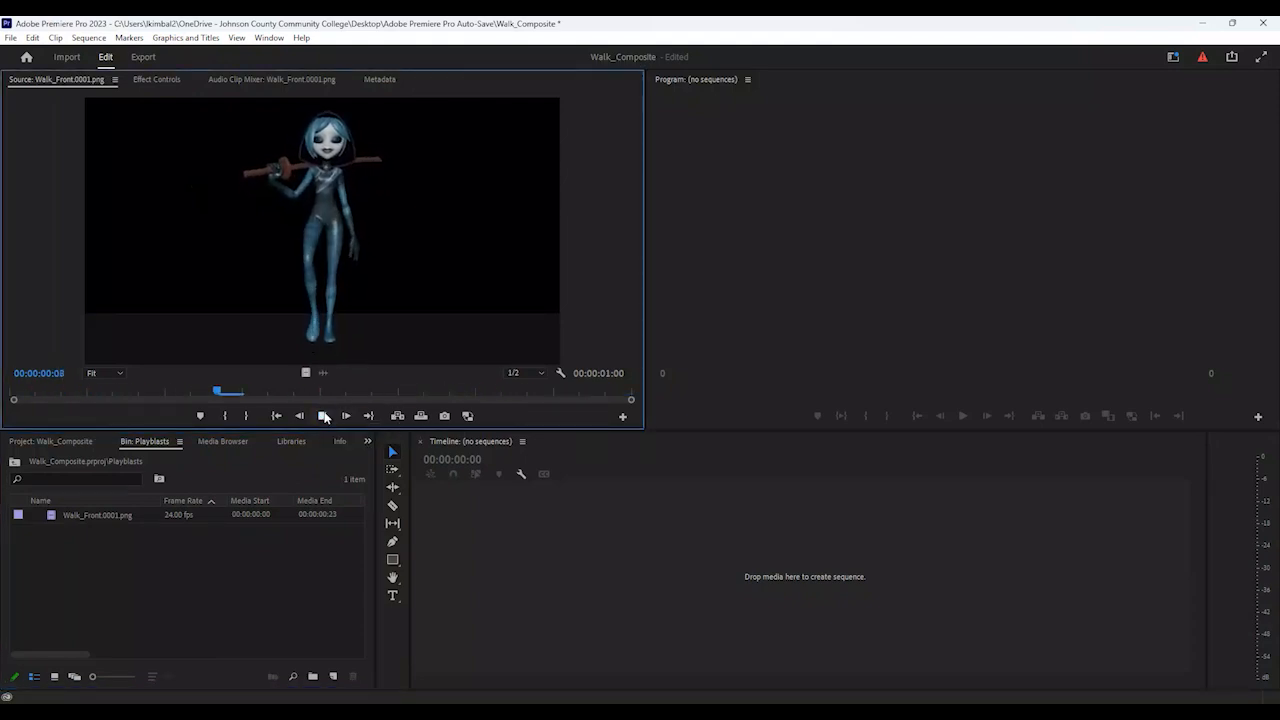
left_click(281, 580)
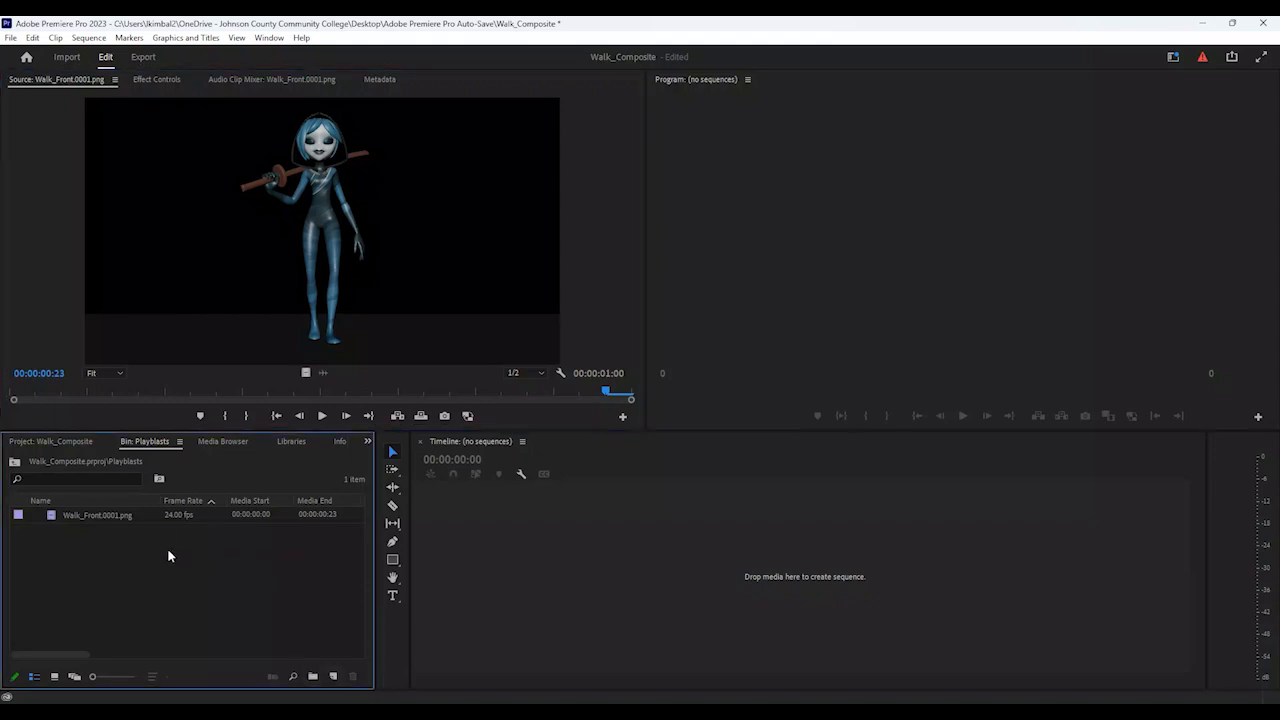
Import the frames in the ThreeQuarters folder as an image sequence starting from Walk_ThreeQuarters.0001
double_click(109, 553)
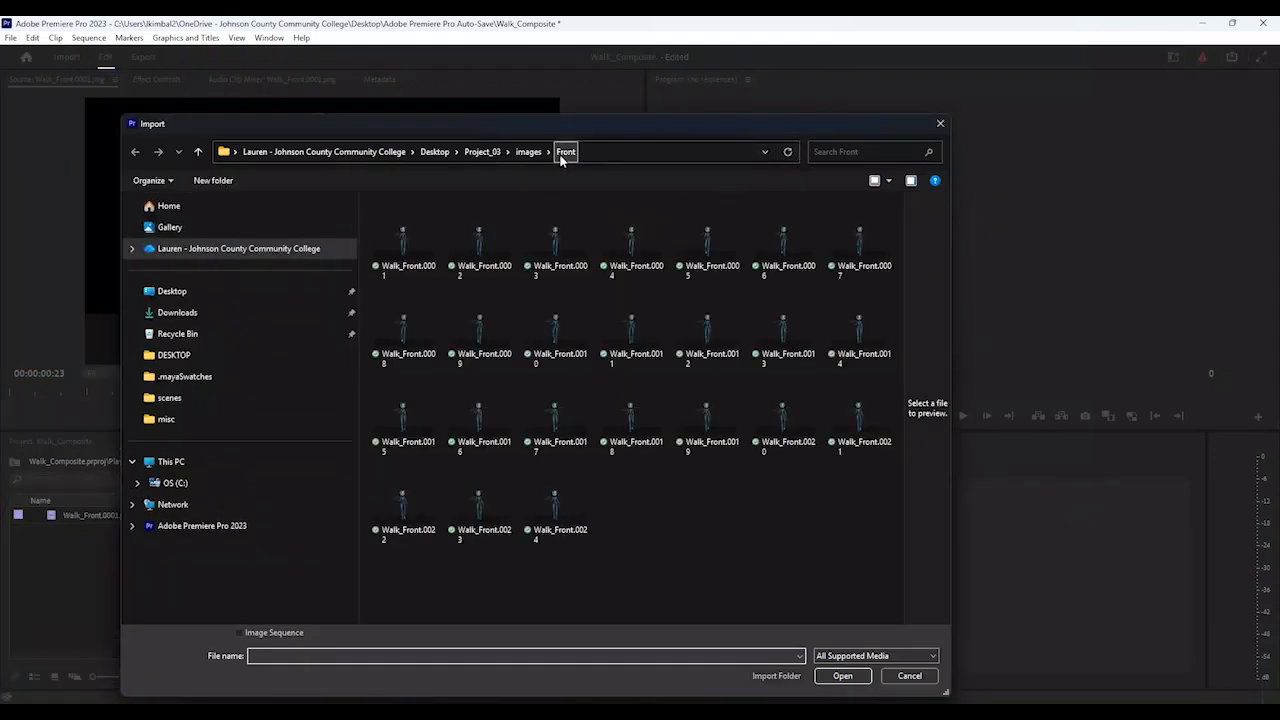
left_click(528, 152)
double_click(400, 303)
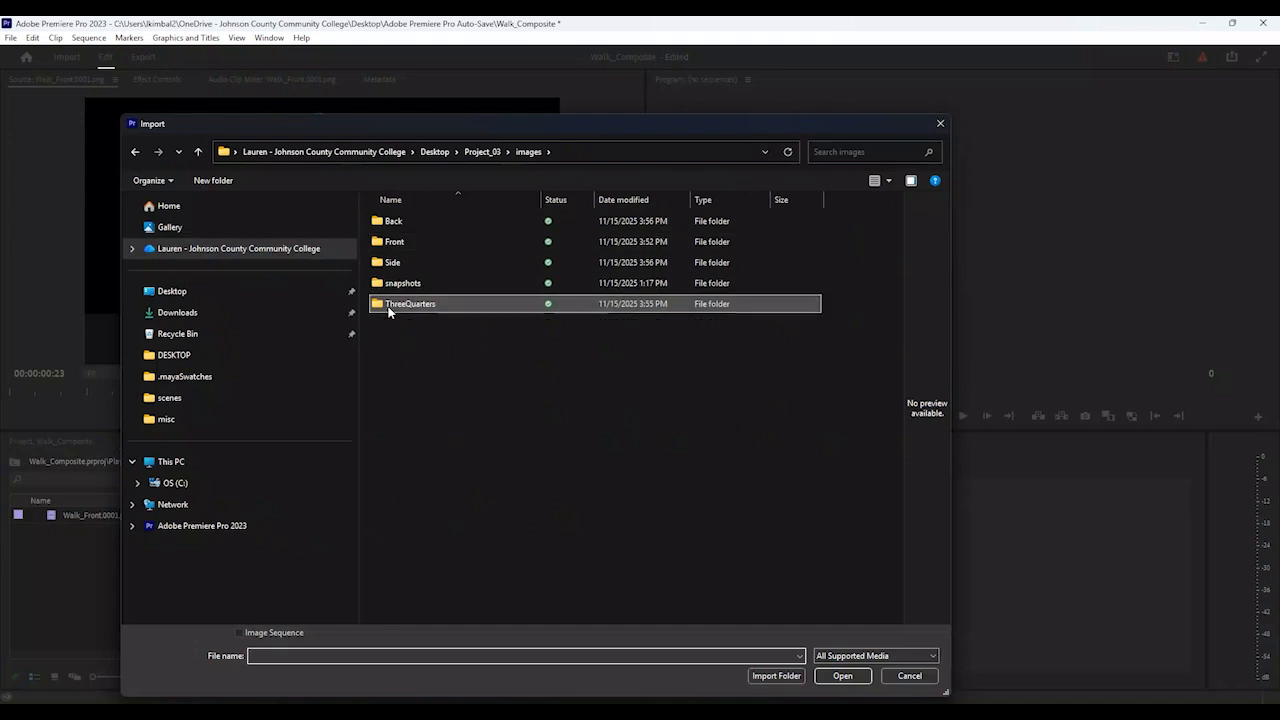
left_click(395, 245)
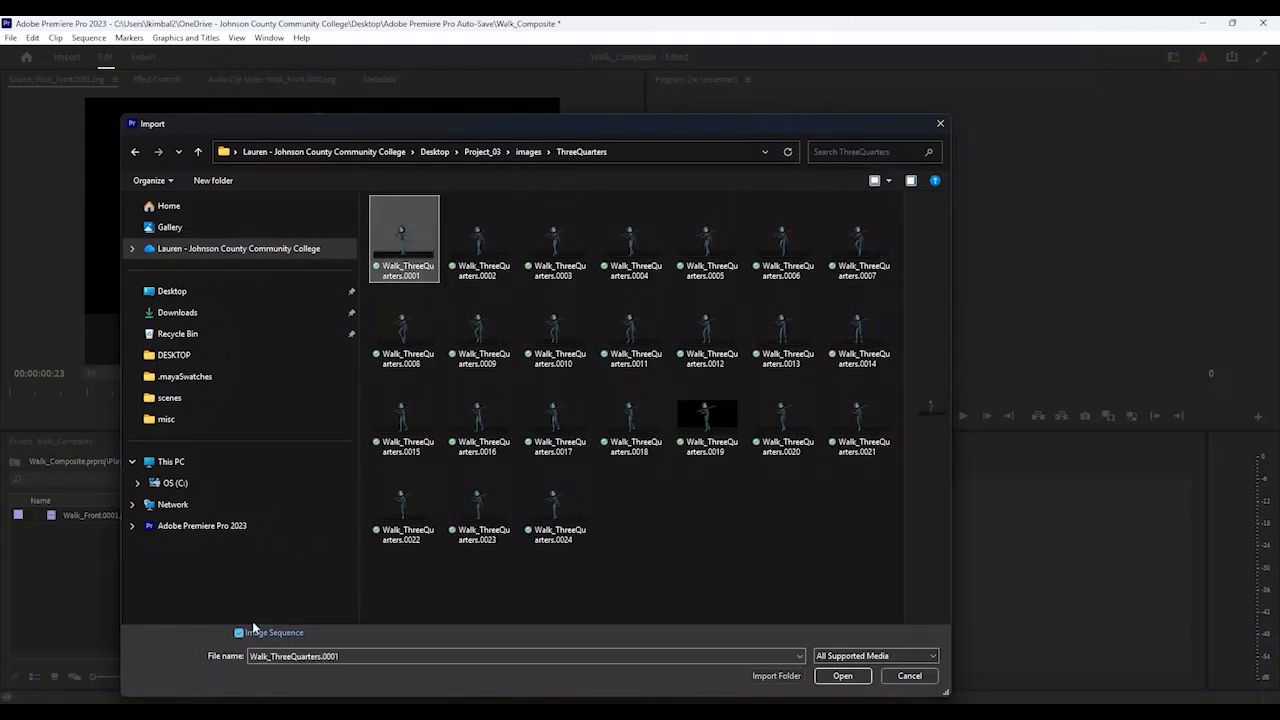
left_click(841, 677)
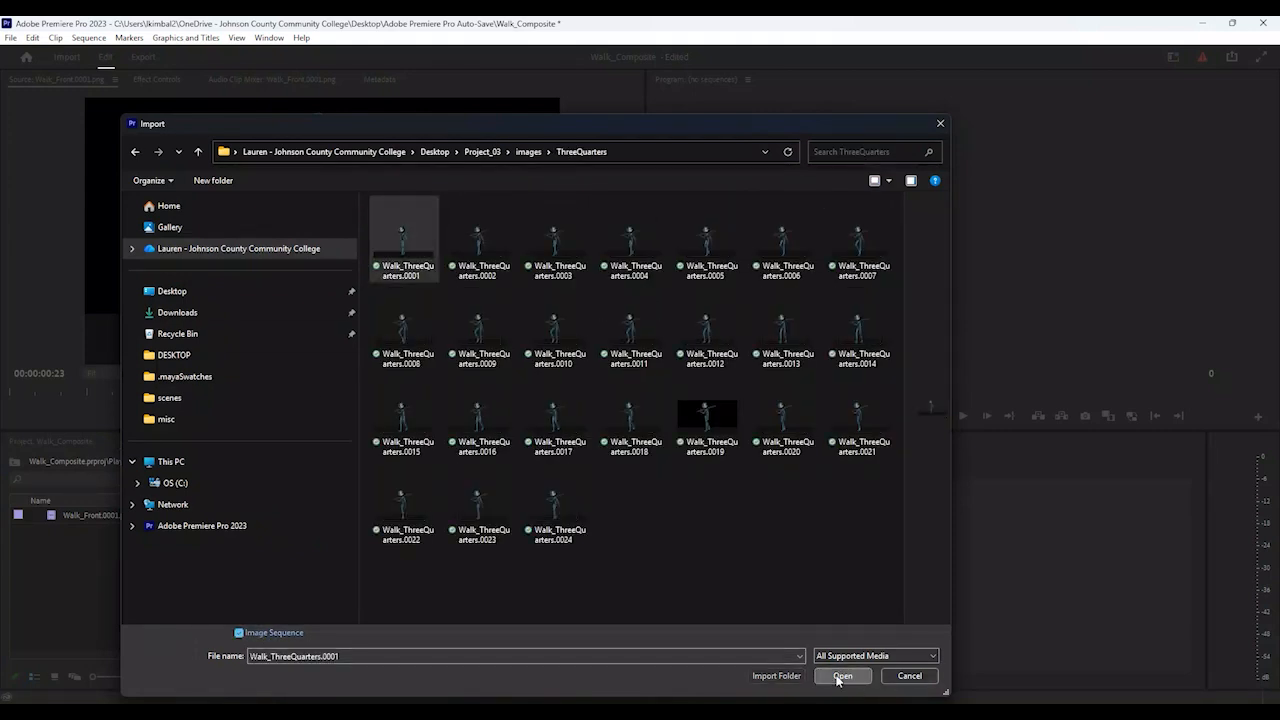
Import the side-view frames from the Side folder as an image sequence starting from Walk_Side.0001
double_click(103, 566)
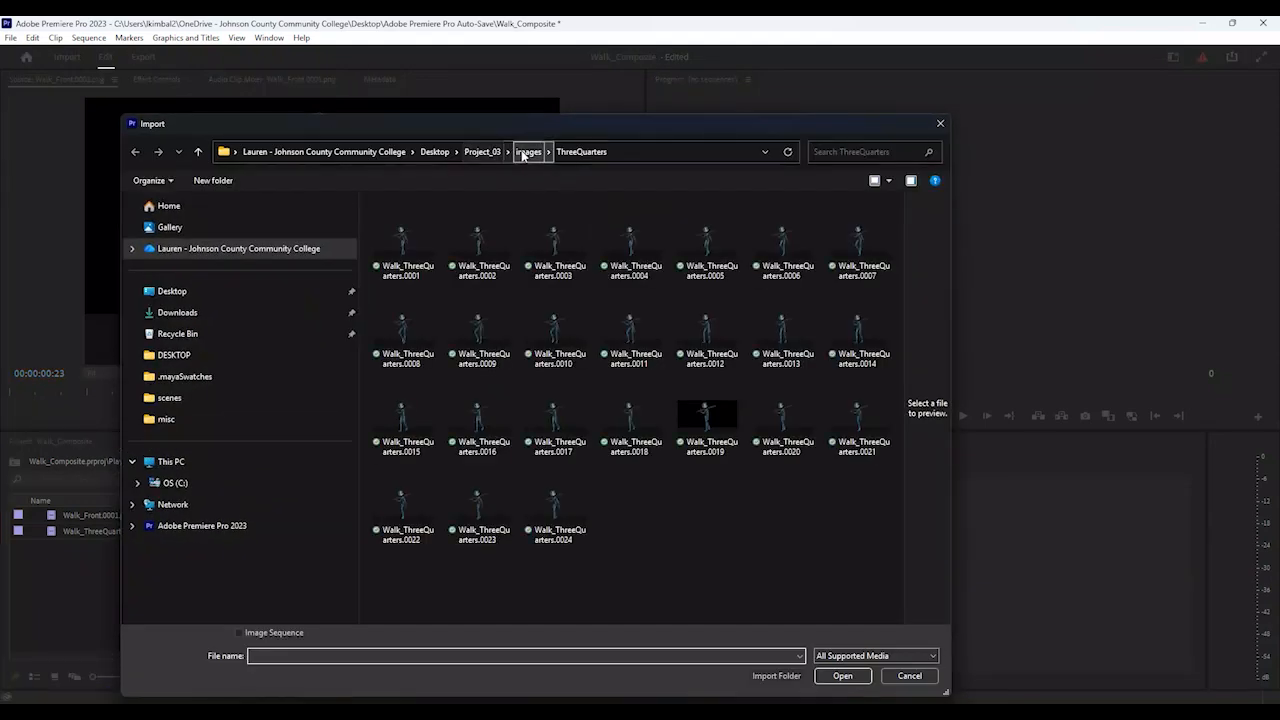
left_click(522, 152)
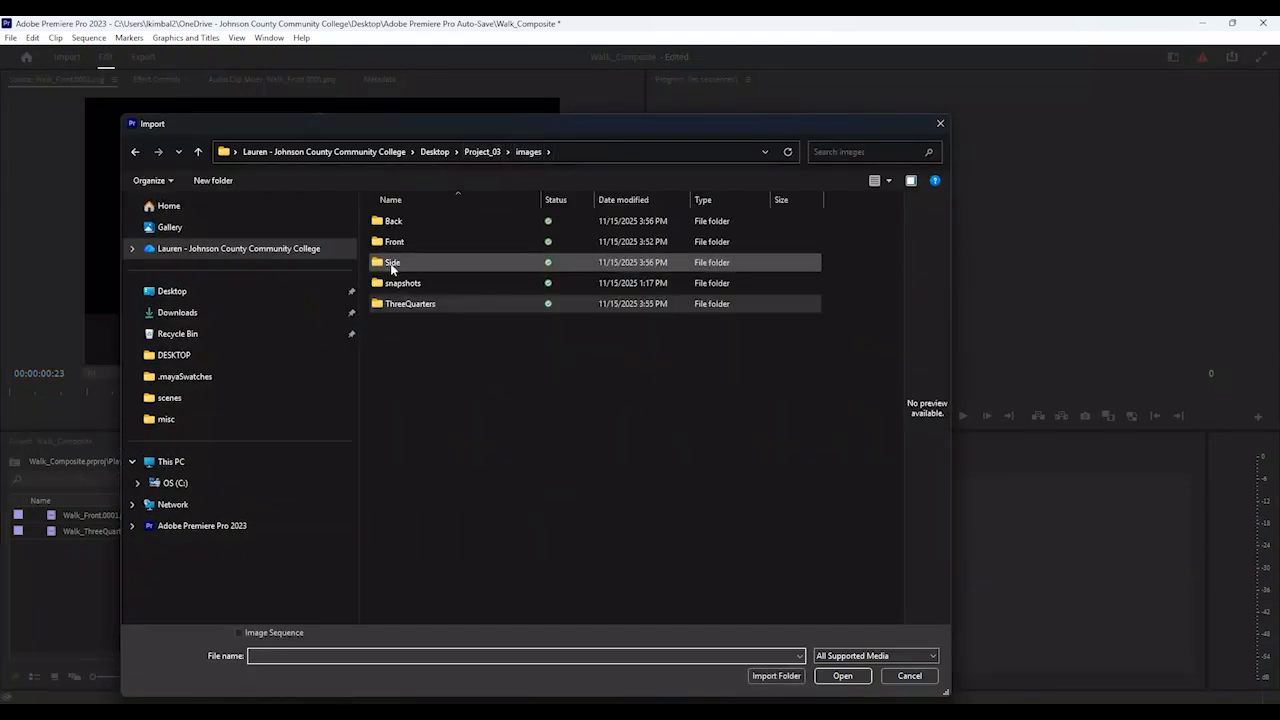
double_click(392, 267)
left_click(394, 225)
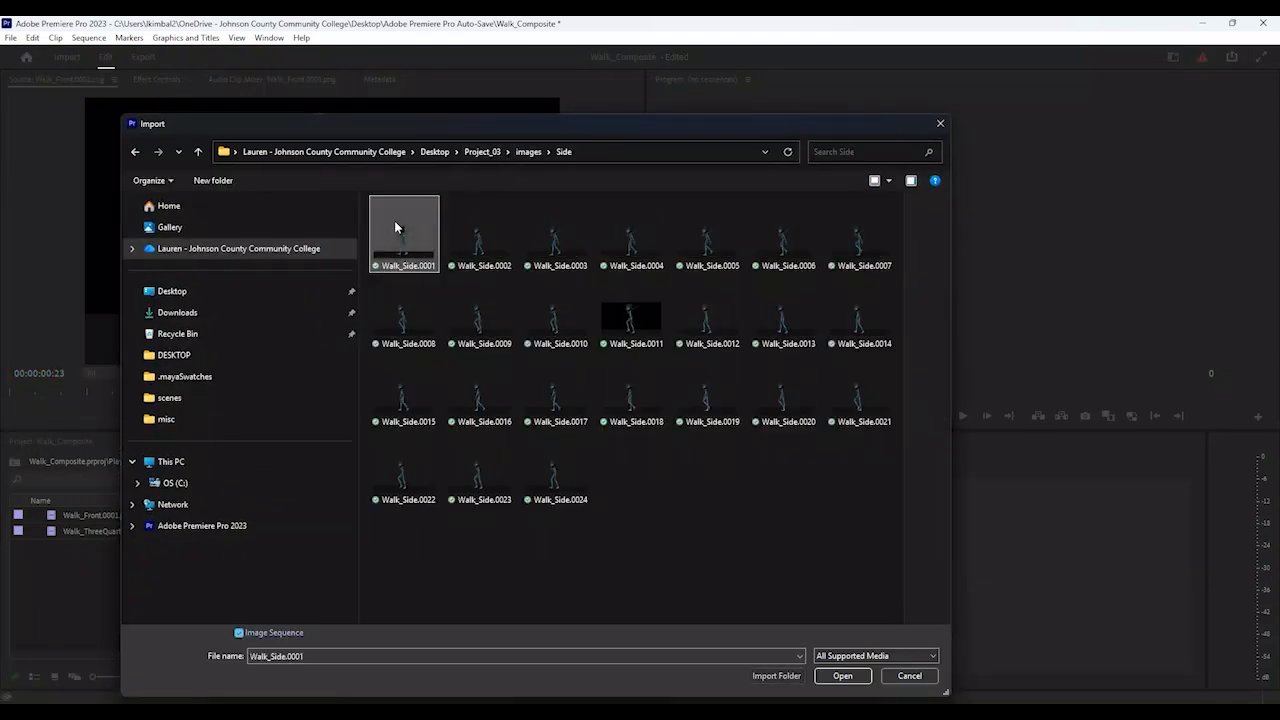
left_click(842, 676)
Import the back-view frames from the Back folder as an image sequence starting from Walk_Back.0001
double_click(185, 578)
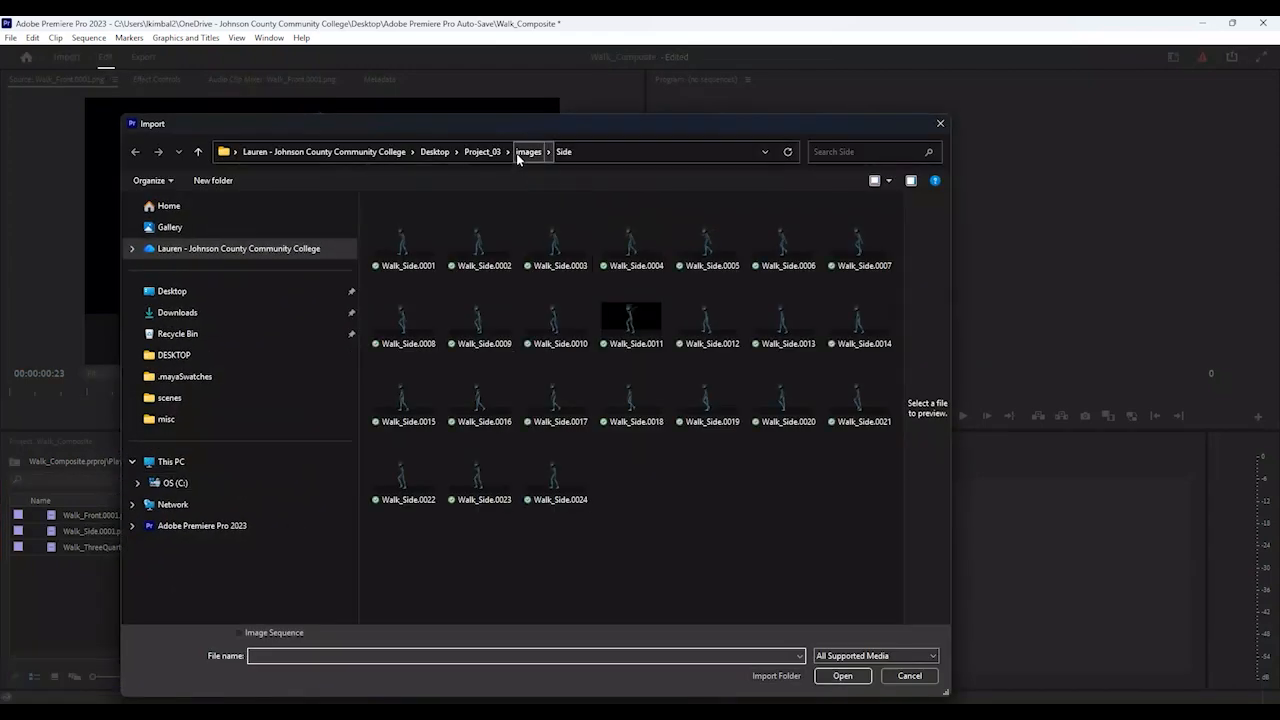
left_click(520, 153)
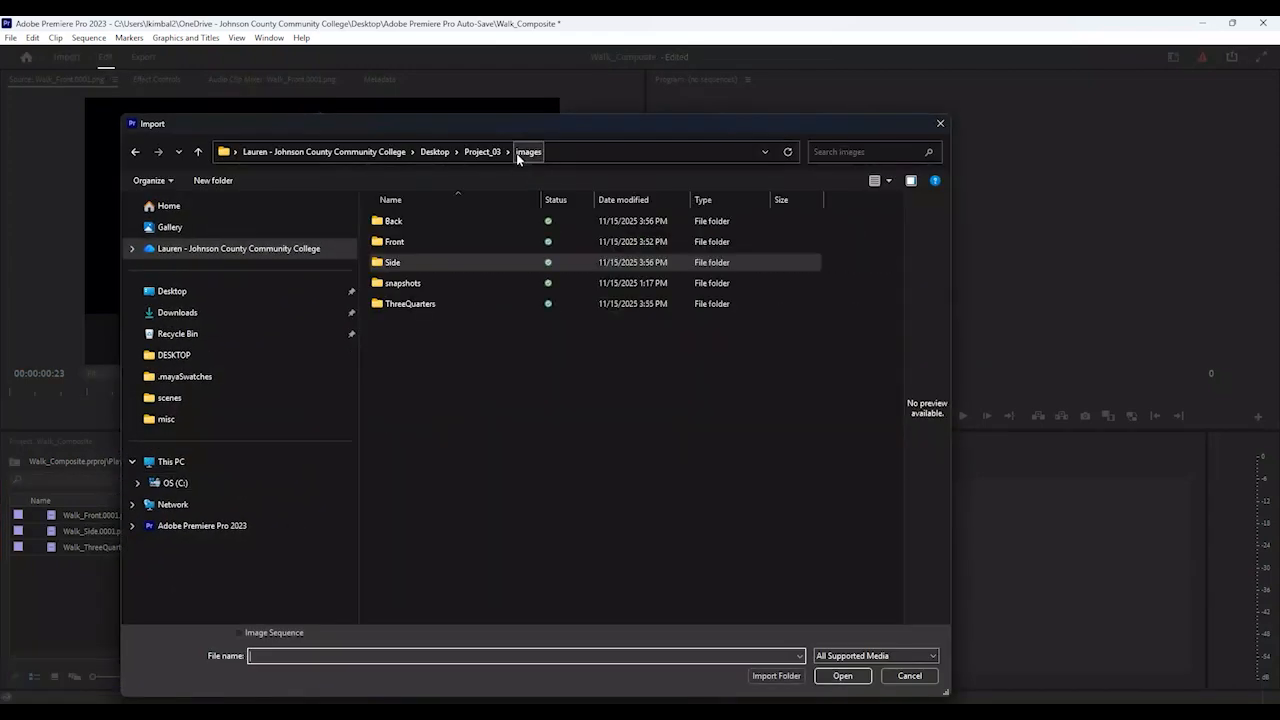
double_click(393, 219)
left_click(393, 229)
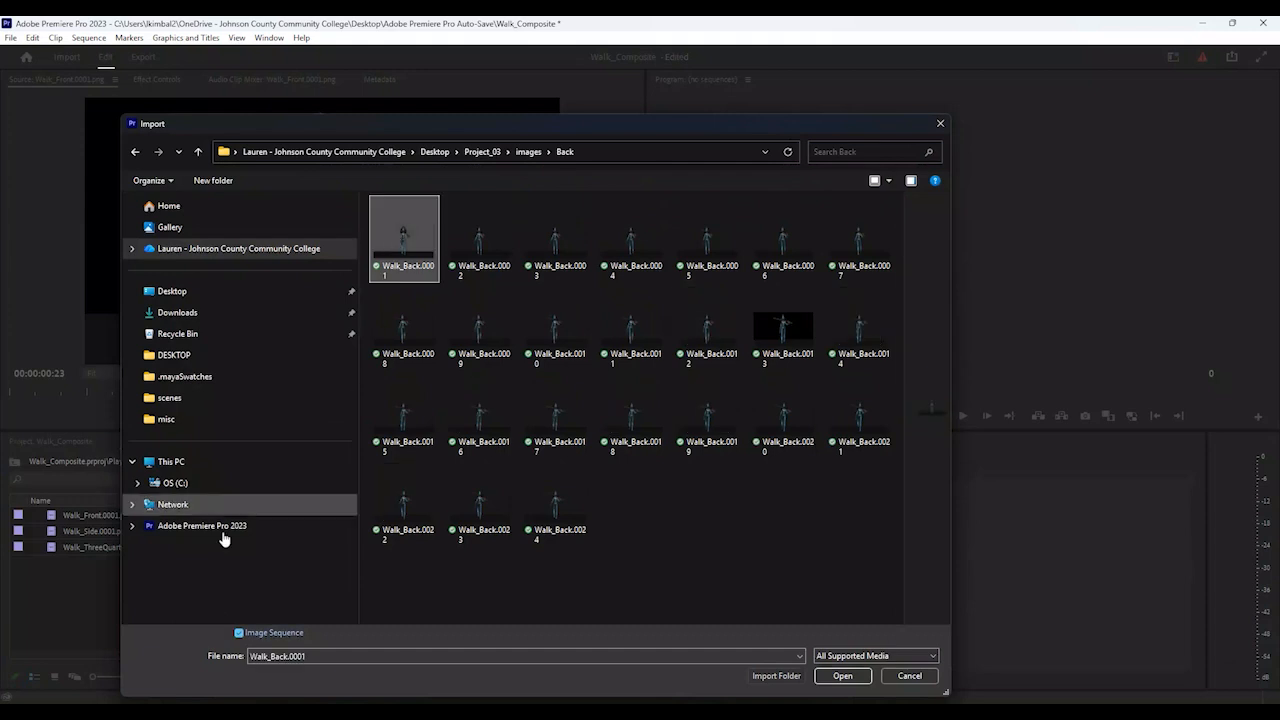
left_click(239, 632)
left_click(843, 676)
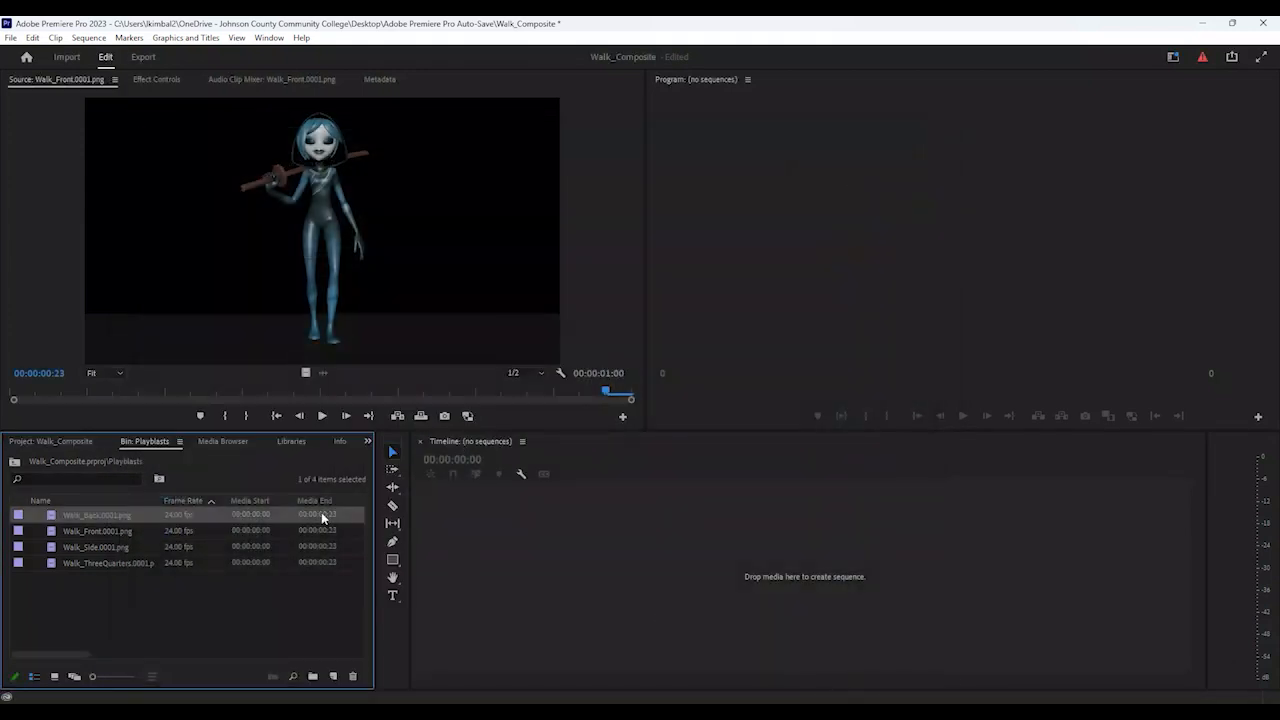
Close the separate Playblasts bin view and return to the main Walk_Composite project view
right_click(153, 446)
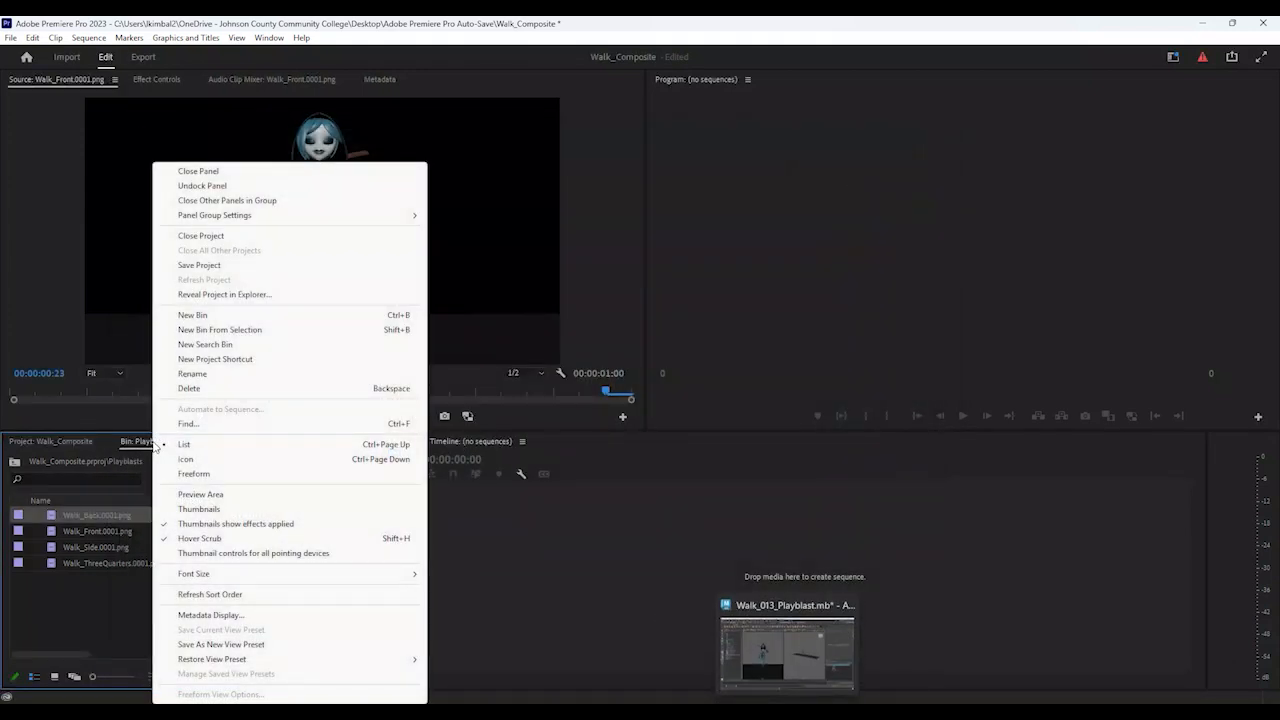
left_click(202, 172)
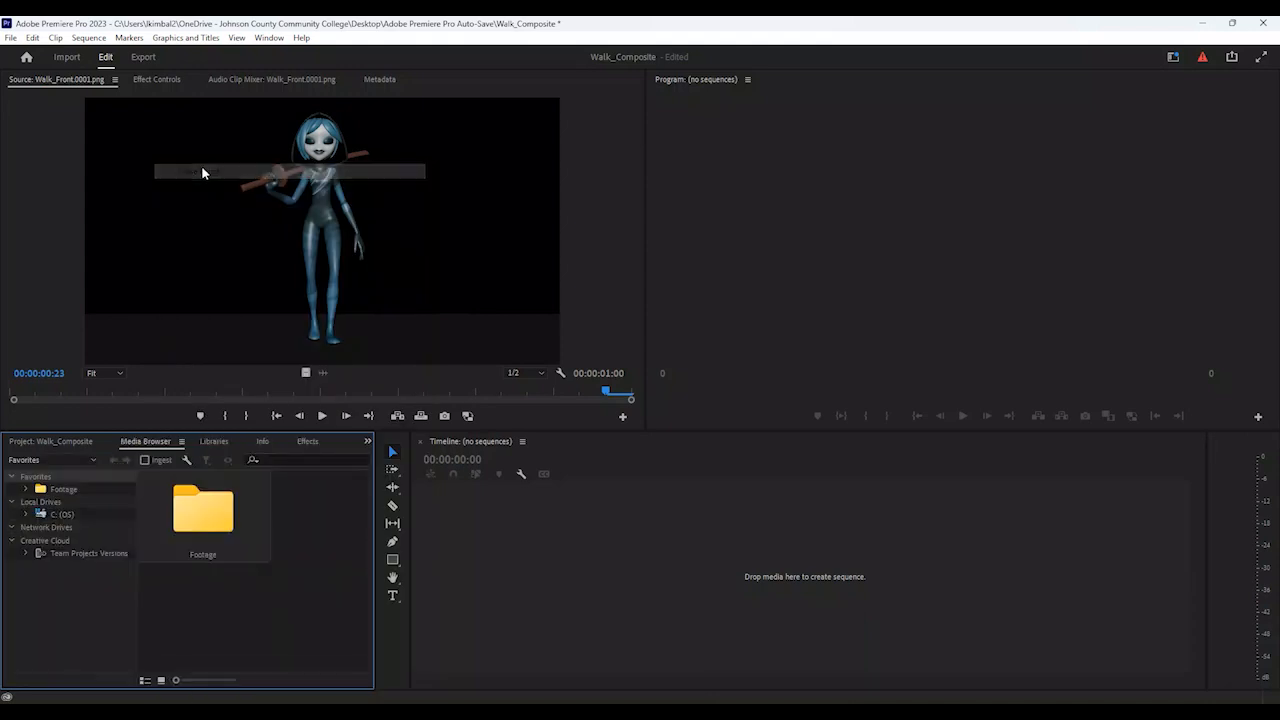
left_click(55, 445)
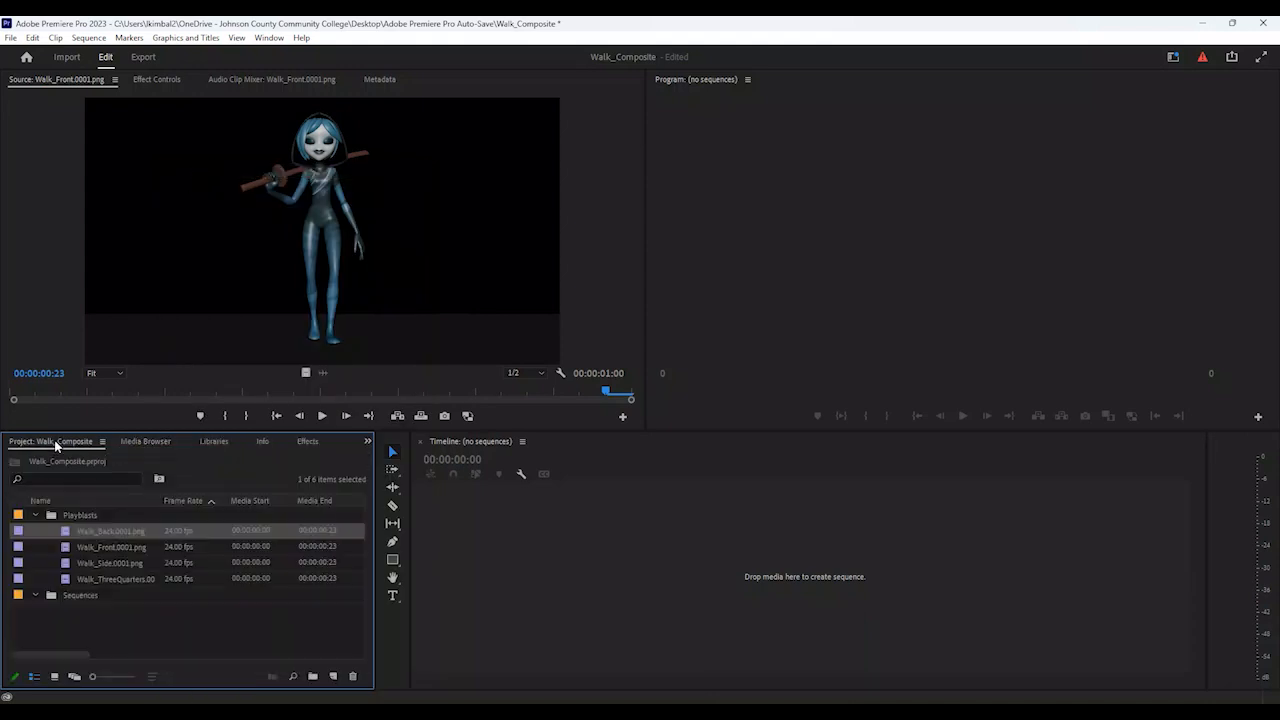
left_click(110, 635)
Collapse and re-expand the Playblasts bin to review the imported image sequences inside it
left_click(36, 515)
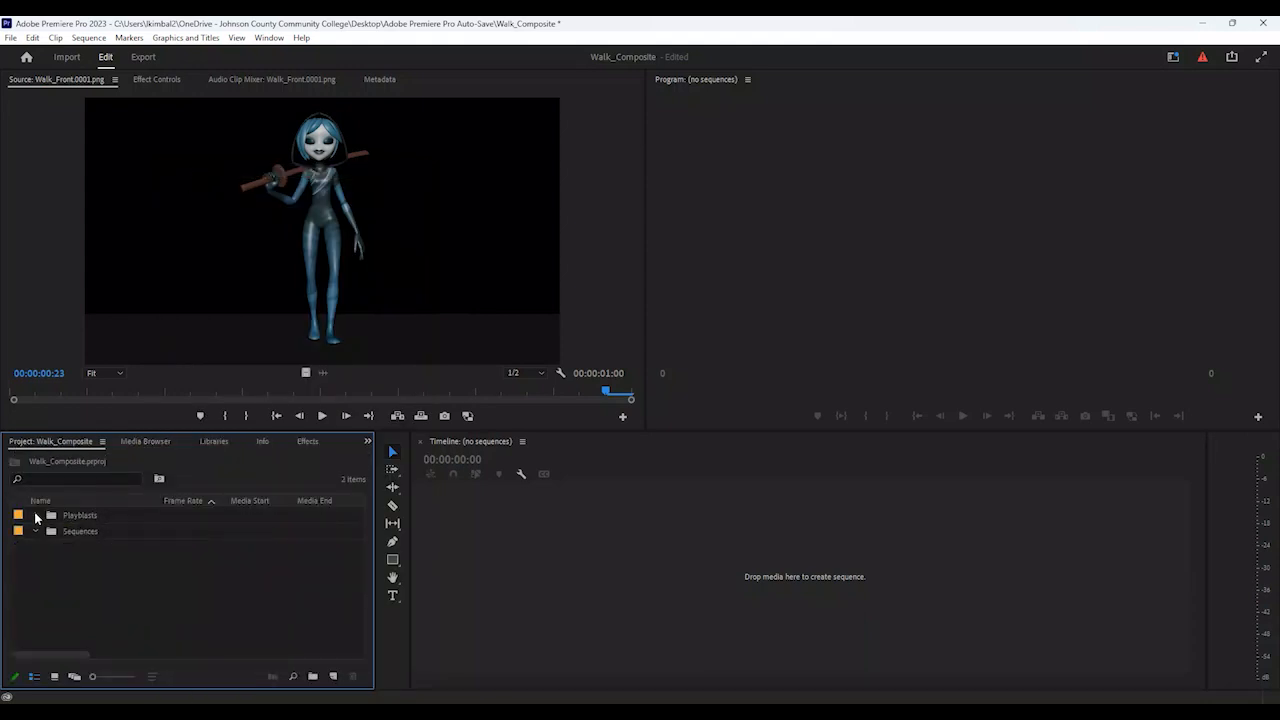
left_click(36, 515)
left_click(37, 516)
left_click(36, 515)
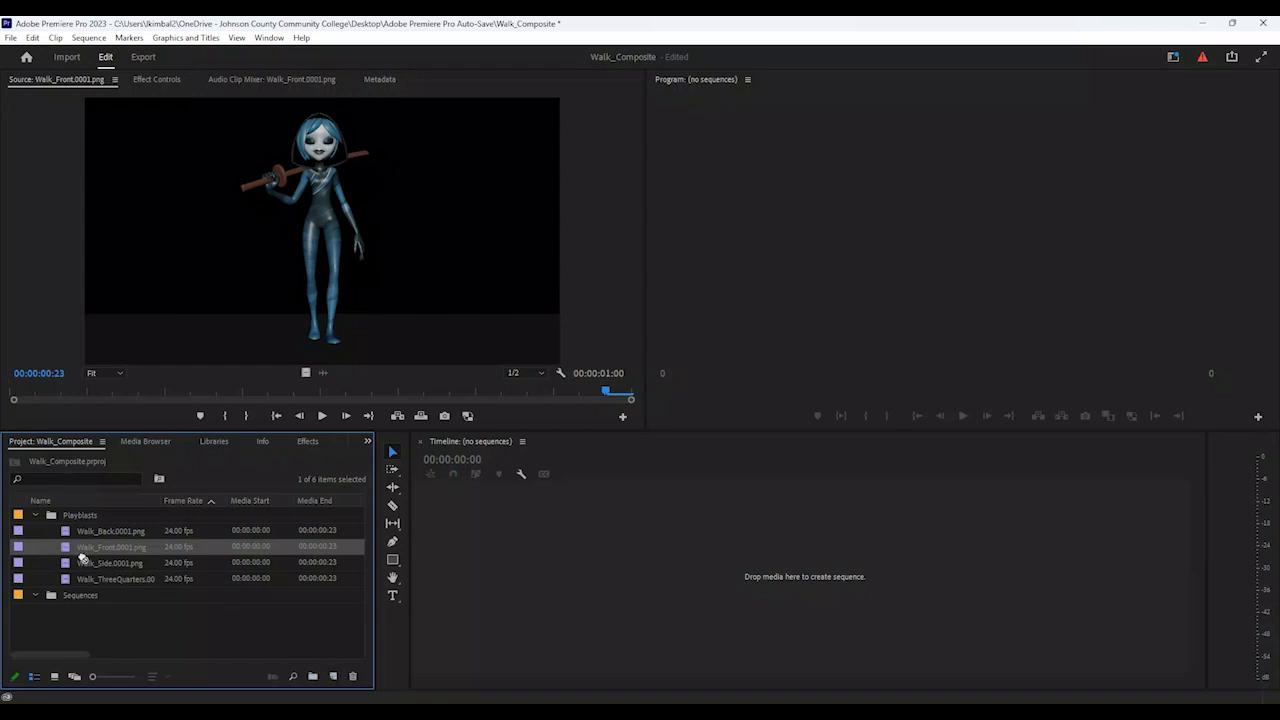
left_click(197, 631)
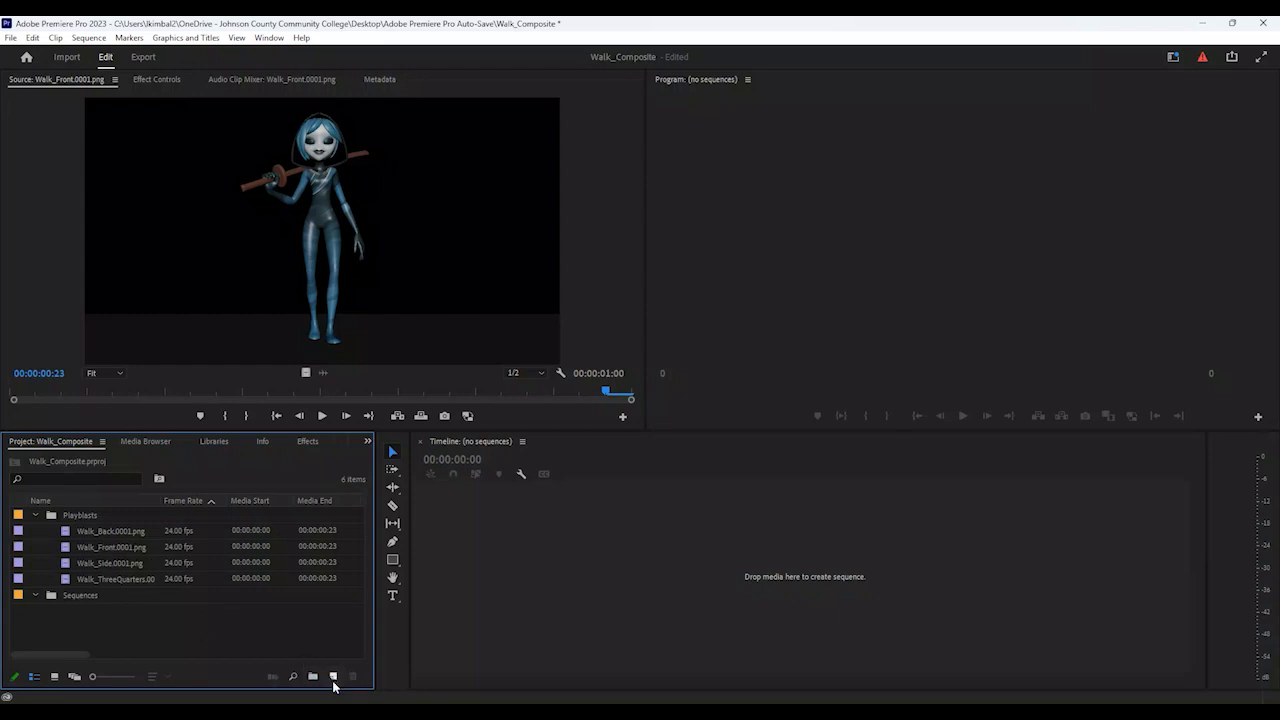
left_click(333, 676)
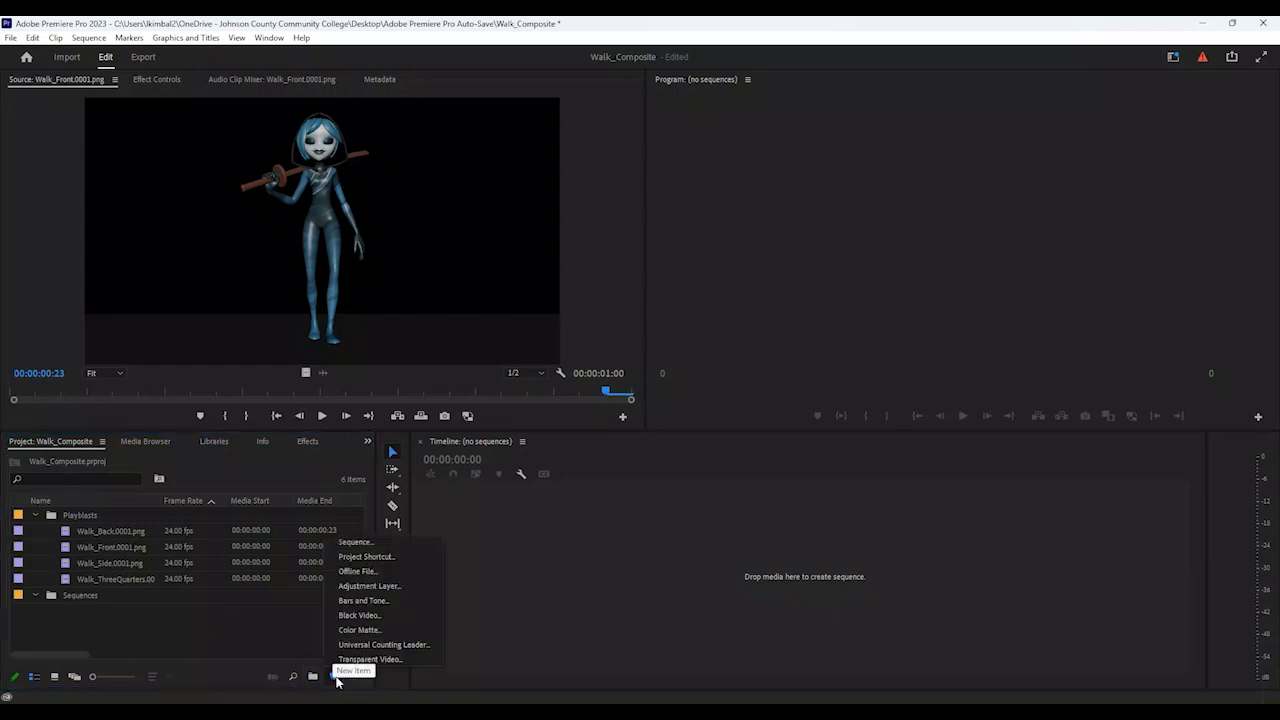
left_click(365, 549)
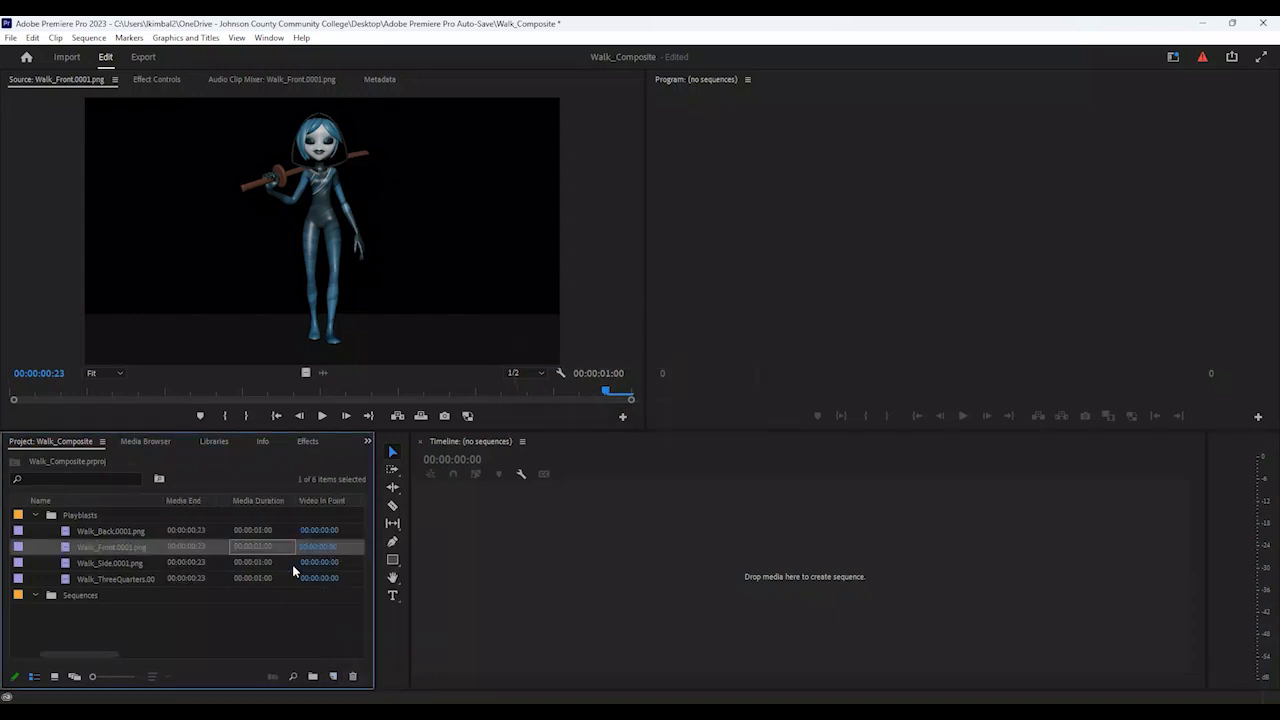
left_click(333, 676)
left_click(345, 542)
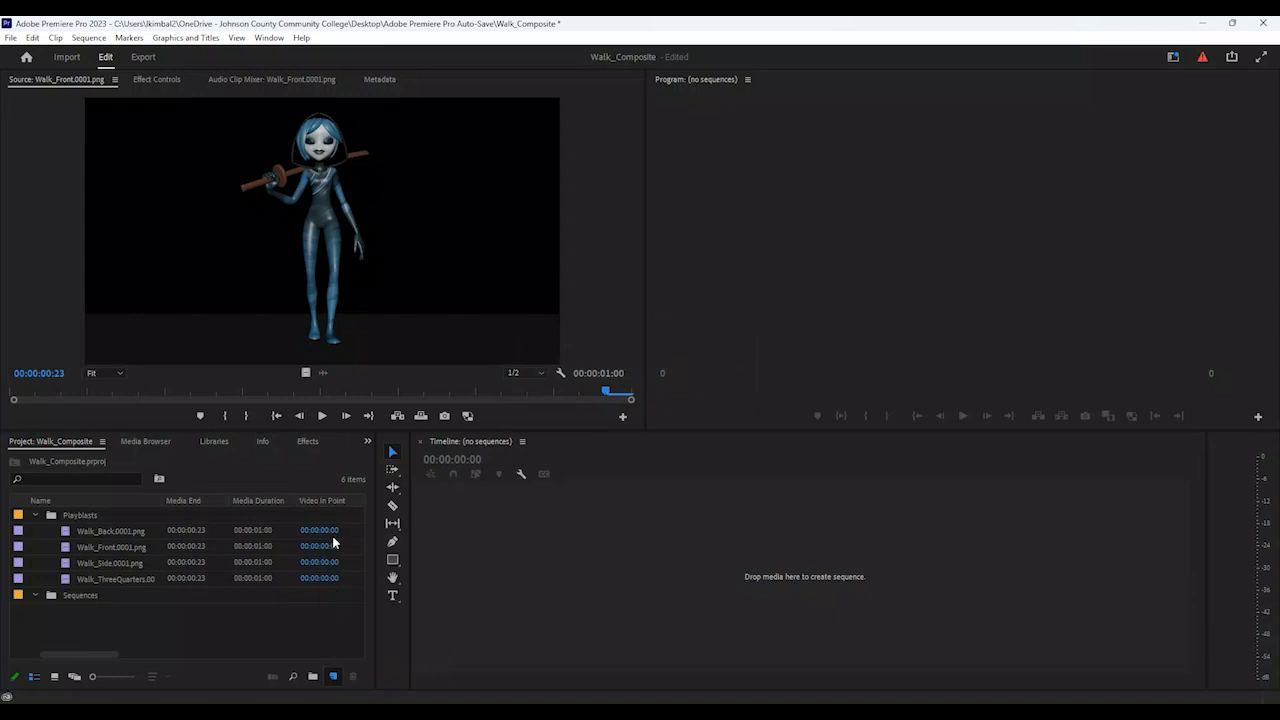
left_click_drag(708, 122, 812, 145)
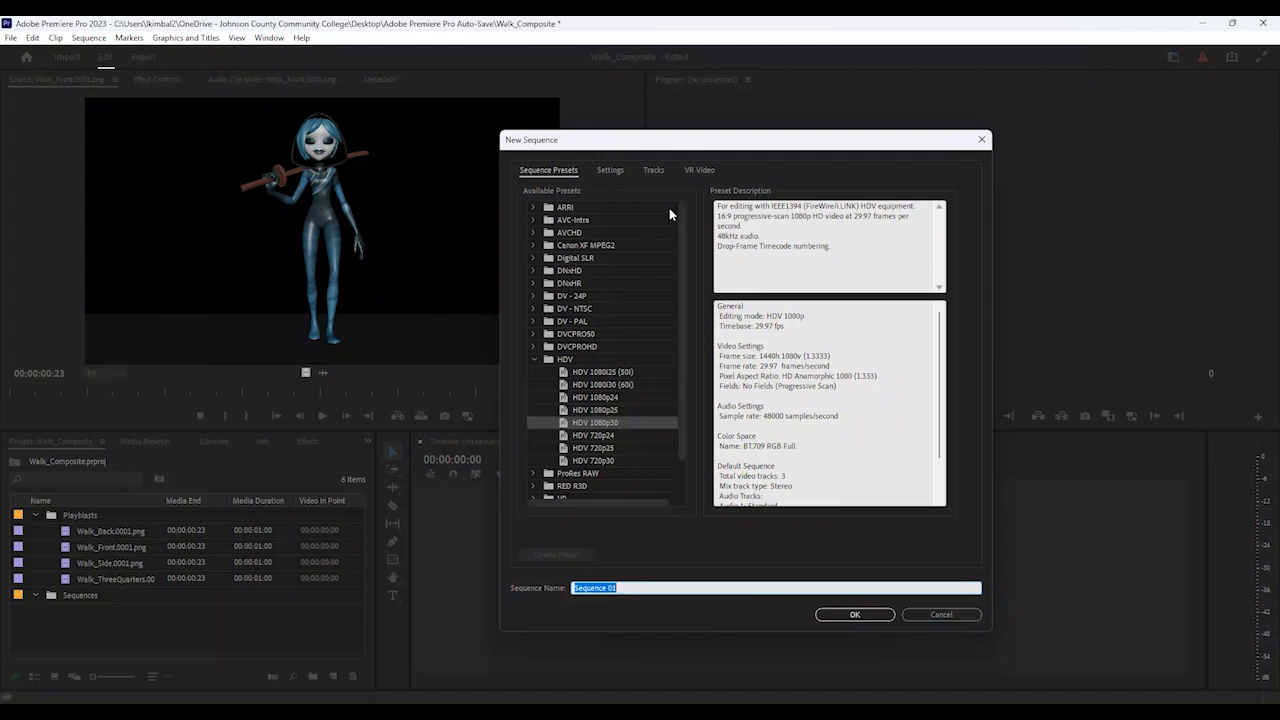
left_click(940, 615)
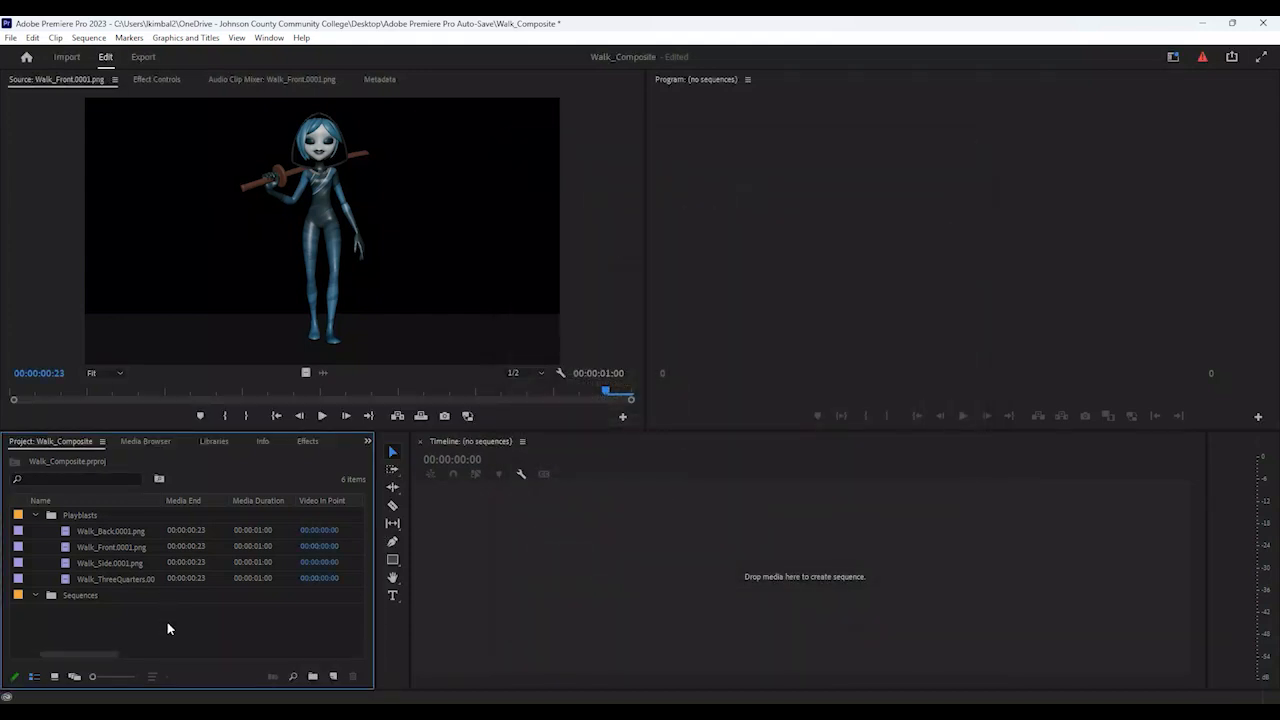
Create a new sequence from the Walk_Front.0001.png clip and move that sequence into the Sequences bin
left_click(100, 548)
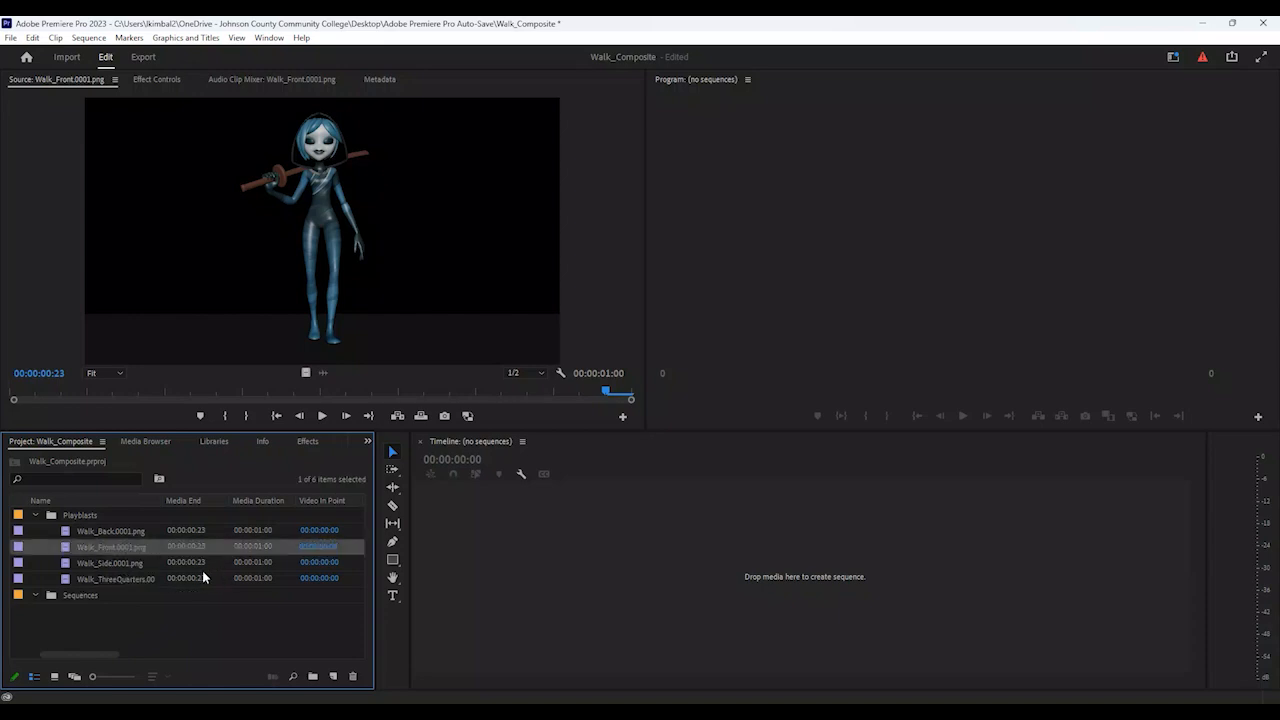
left_click_drag(72, 548, 336, 678)
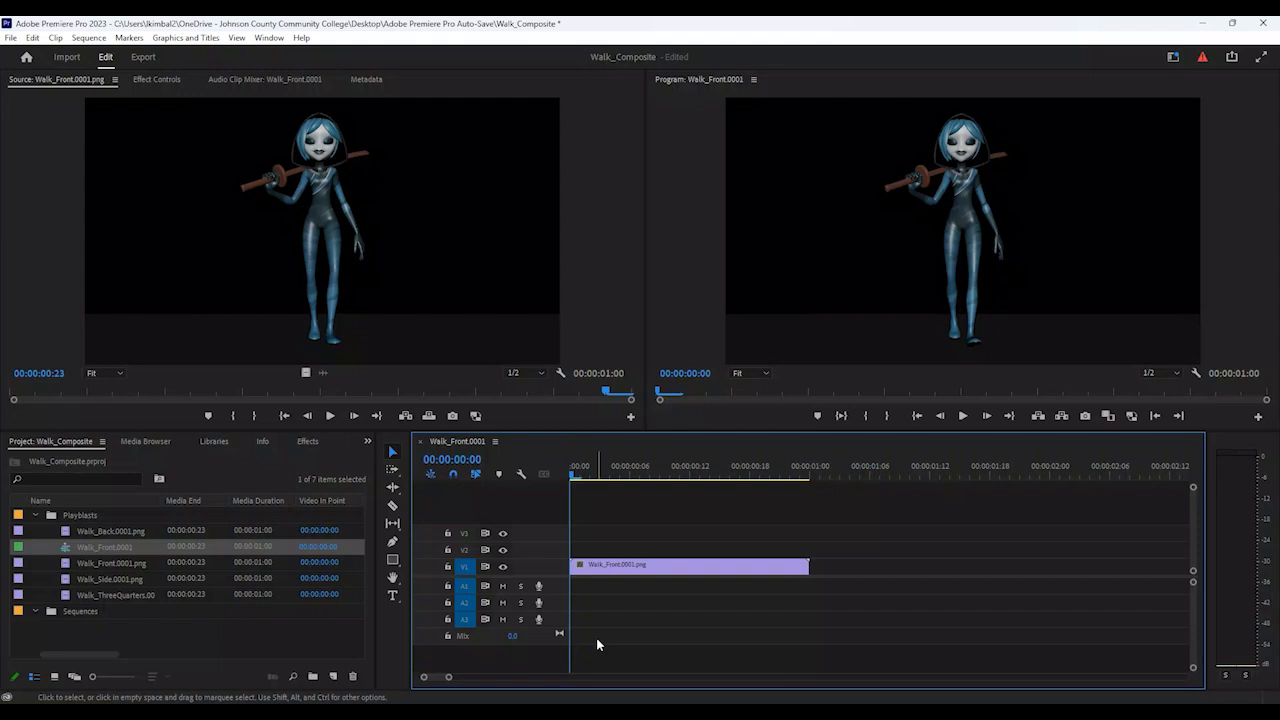
left_click(85, 547)
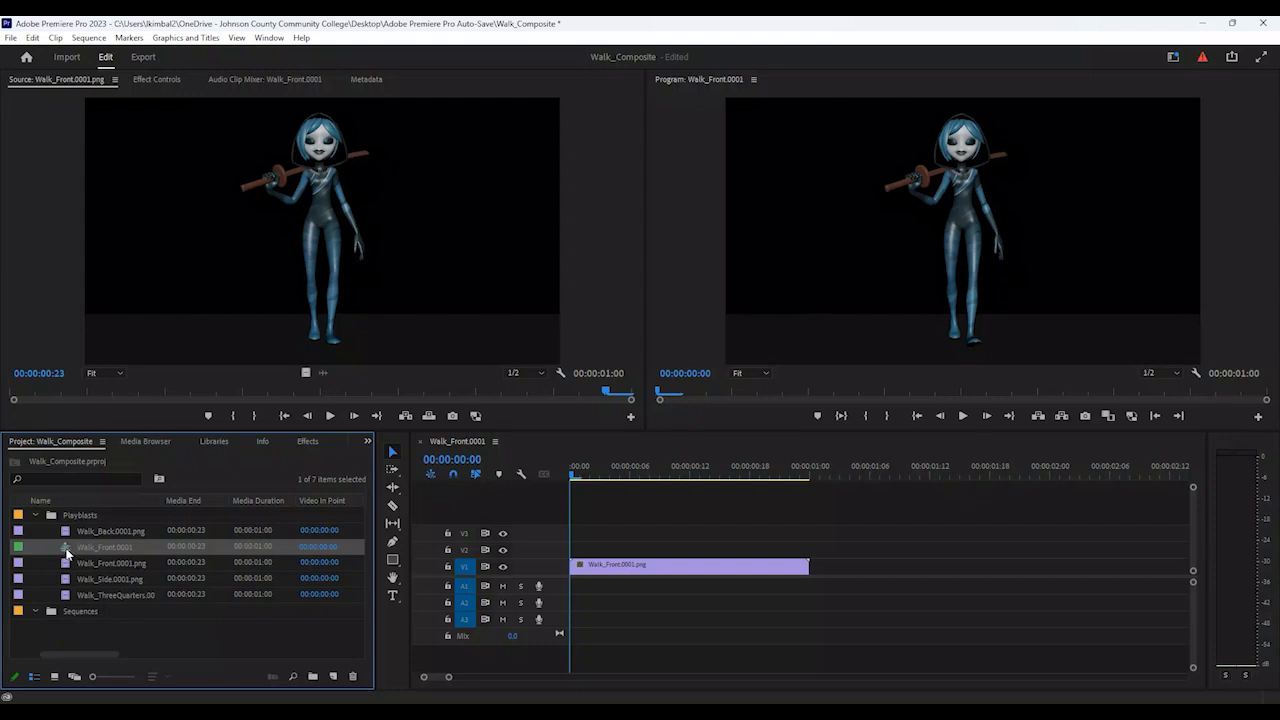
left_click_drag(57, 594, 70, 611)
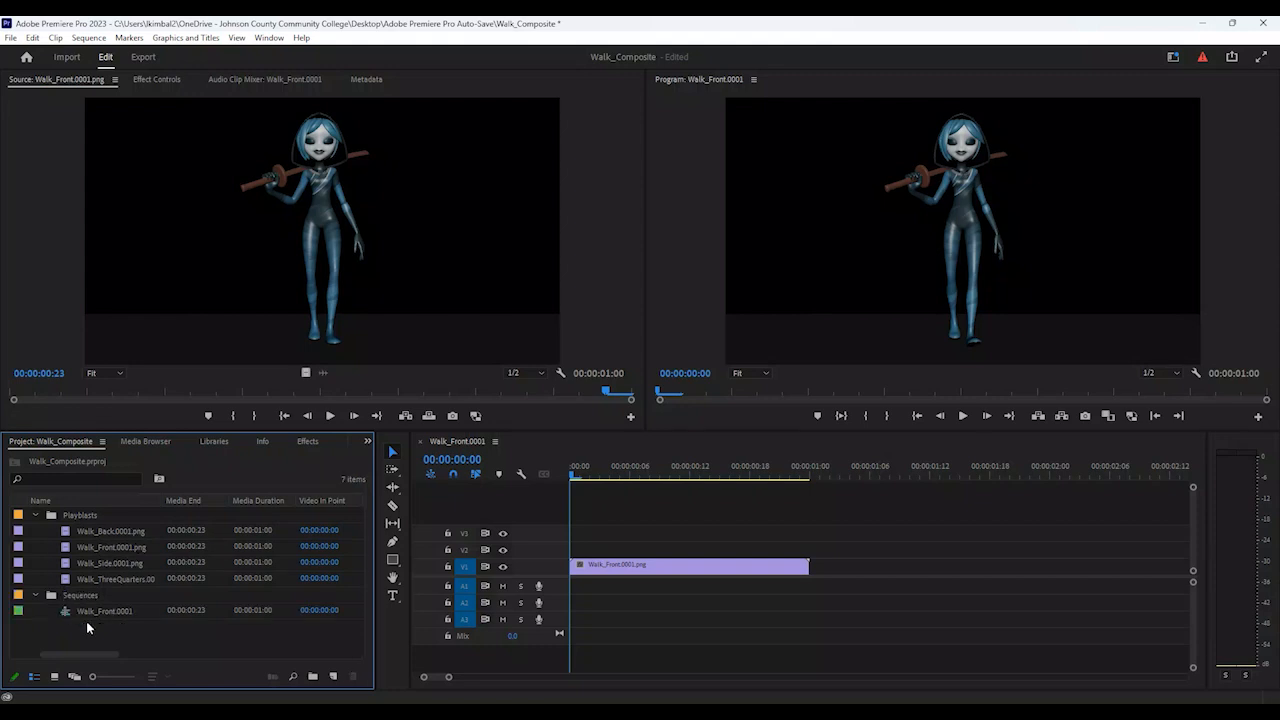
Play the front-walk sequence through once and return the playhead to the start
left_click(963, 415)
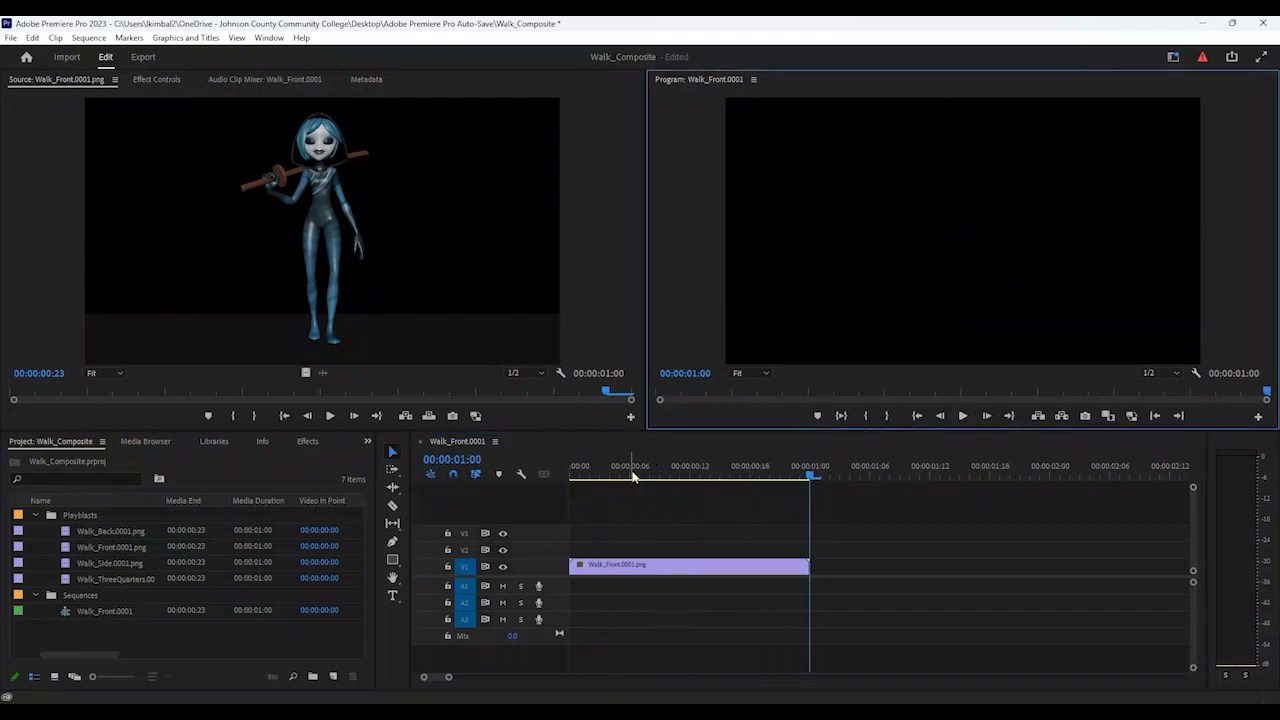
left_click_drag(634, 471, 546, 471)
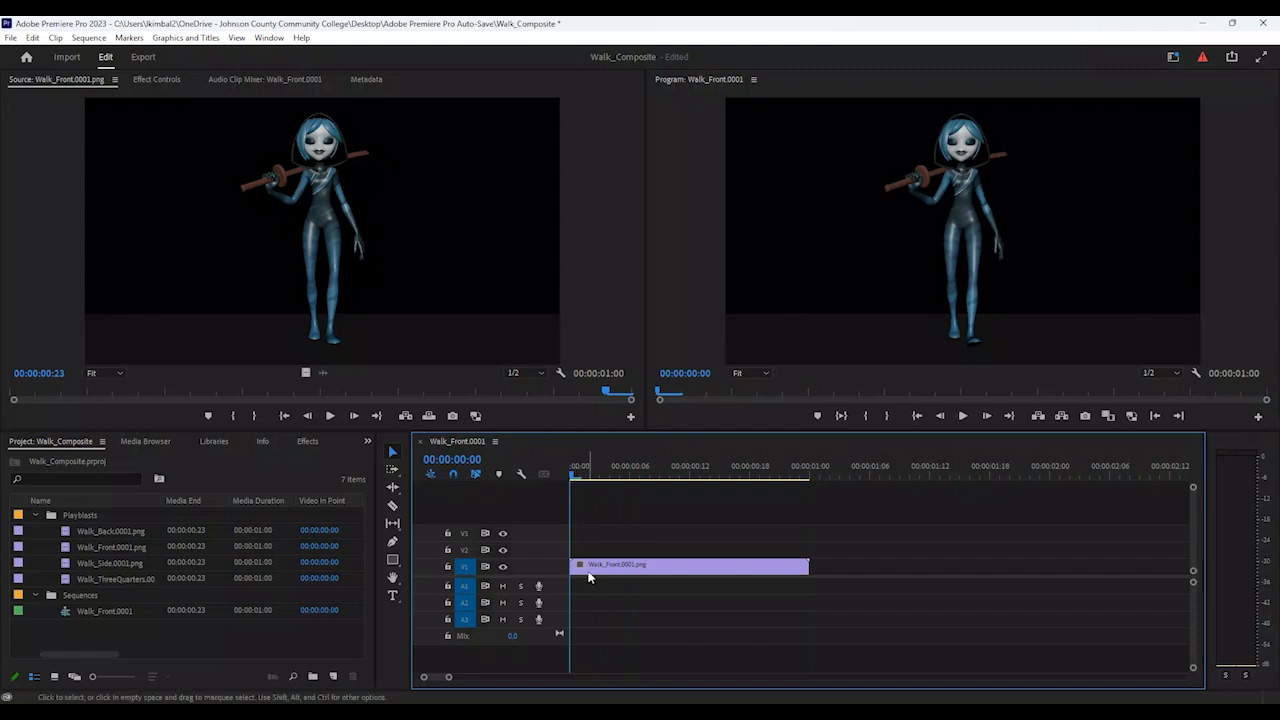
Copy the Walk_Front.0001.png clip and paste it five times from the start of V1, filling the timeline to 00:00:05:00
left_click(583, 572)
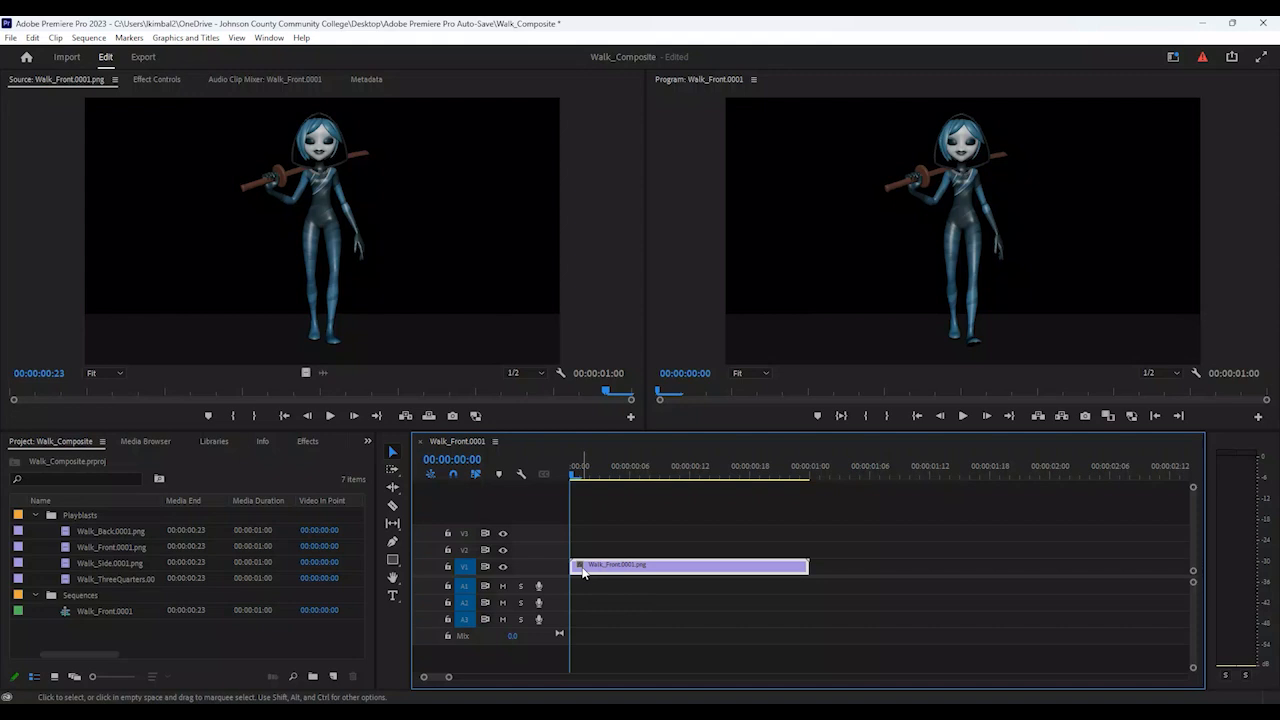
key("ctrl+v")
key("ctrl+v")
key("ctrl+v")
key("ctrl+v")
key("ctrl+v")
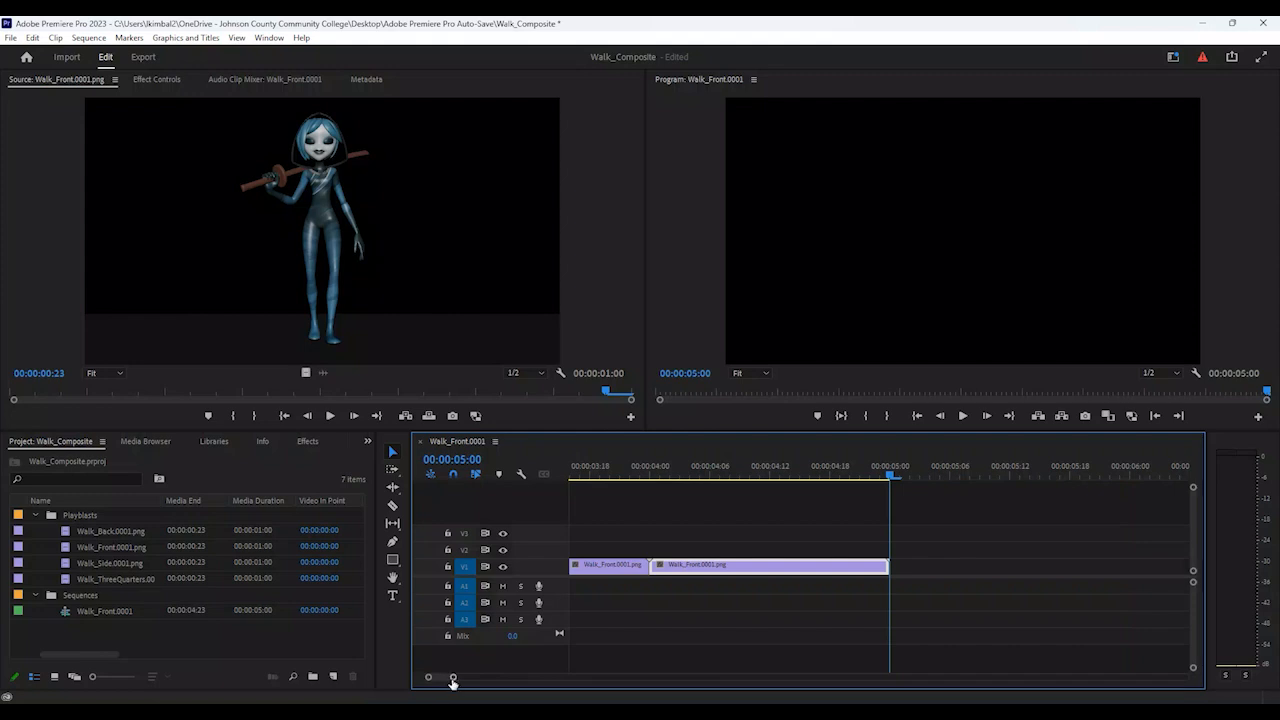
scroll(453, 680, "down", 5)
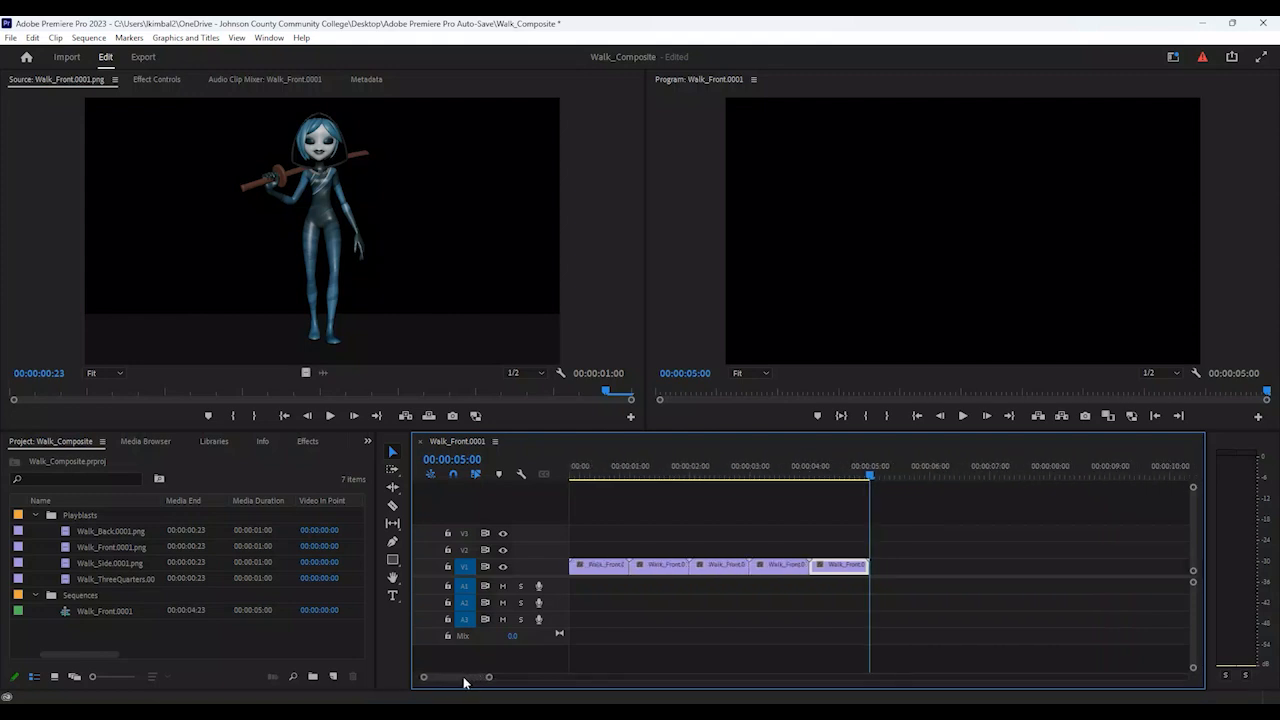
left_click_drag(489, 679, 514, 680)
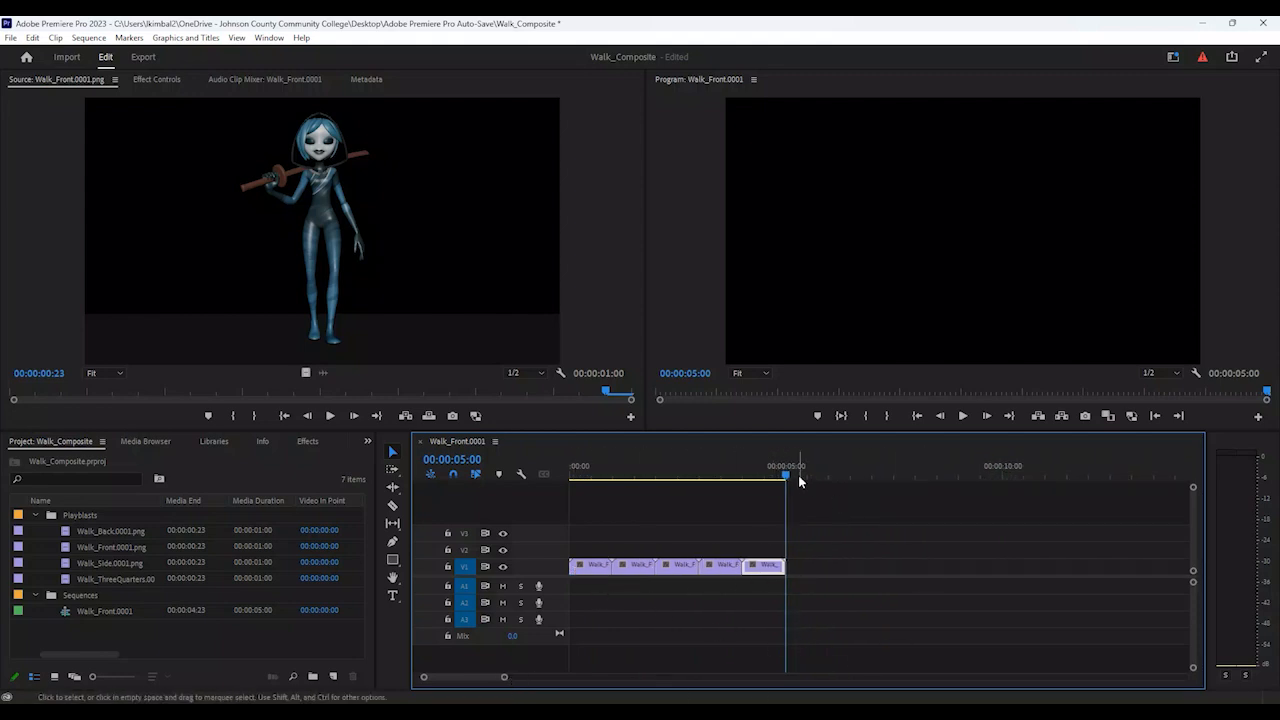
Play back the repeated front-walk clips from the beginning and return the playhead to 00:00:00:00
left_click_drag(786, 476, 553, 464)
left_click(962, 416)
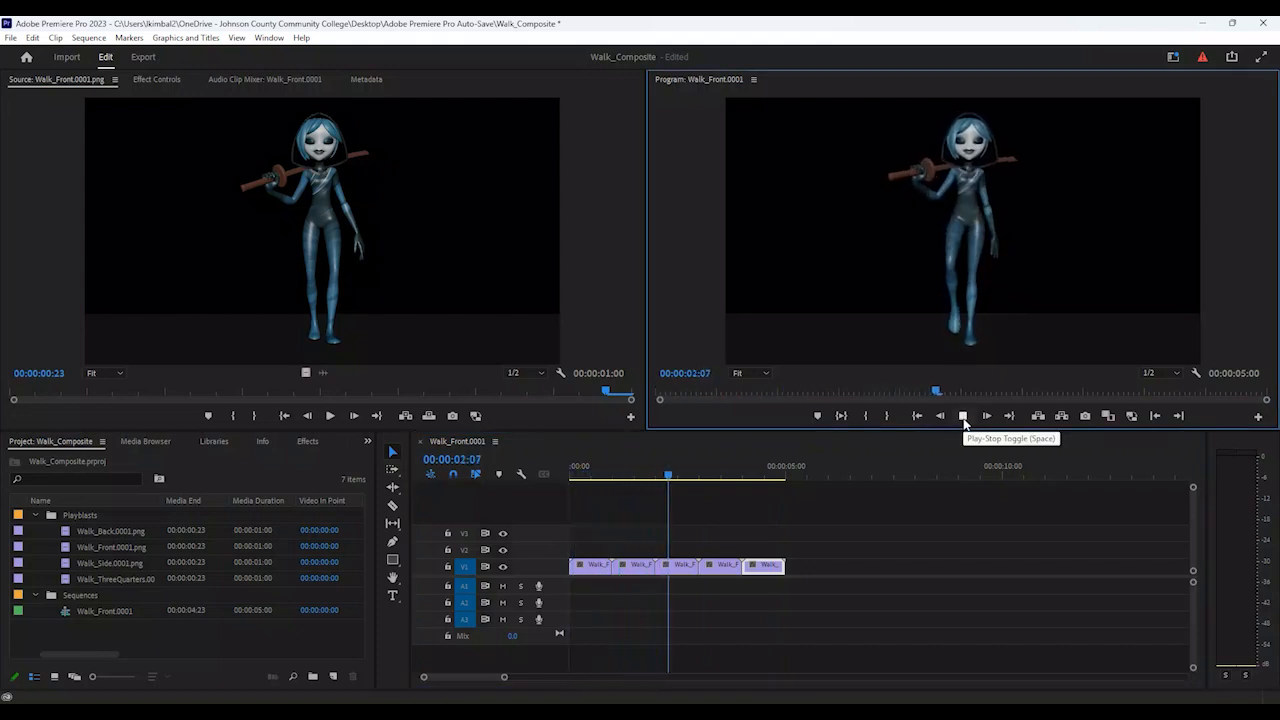
left_click(963, 416)
left_click_drag(739, 484, 560, 467)
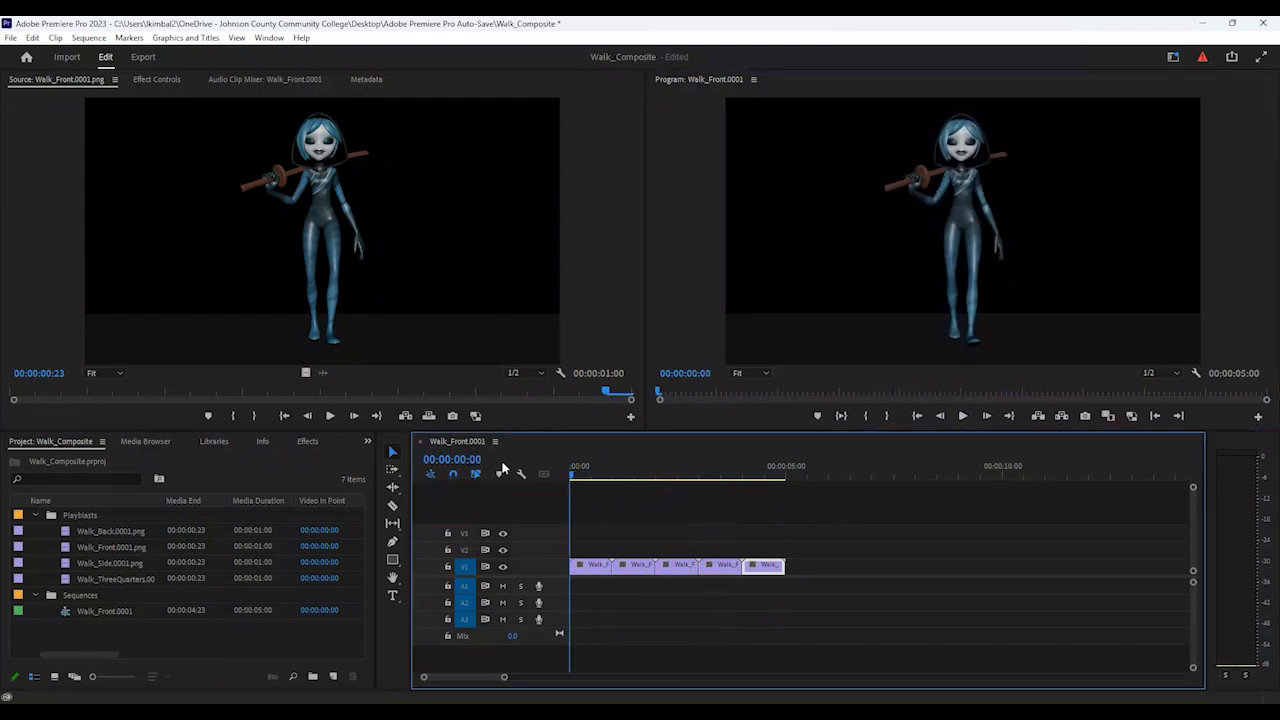
left_click(223, 652)
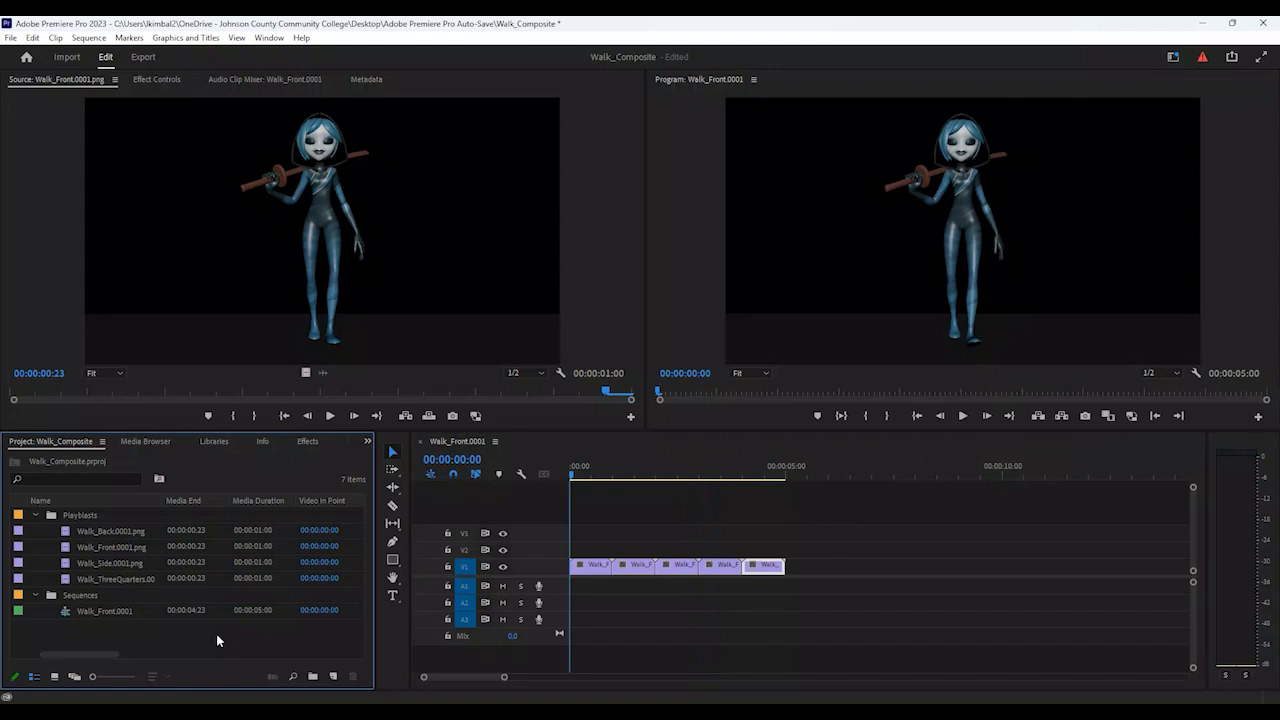
Create a new sequence from the Walk_ThreeQuarters clip and move that sequence into the Sequences bin
left_click(83, 583)
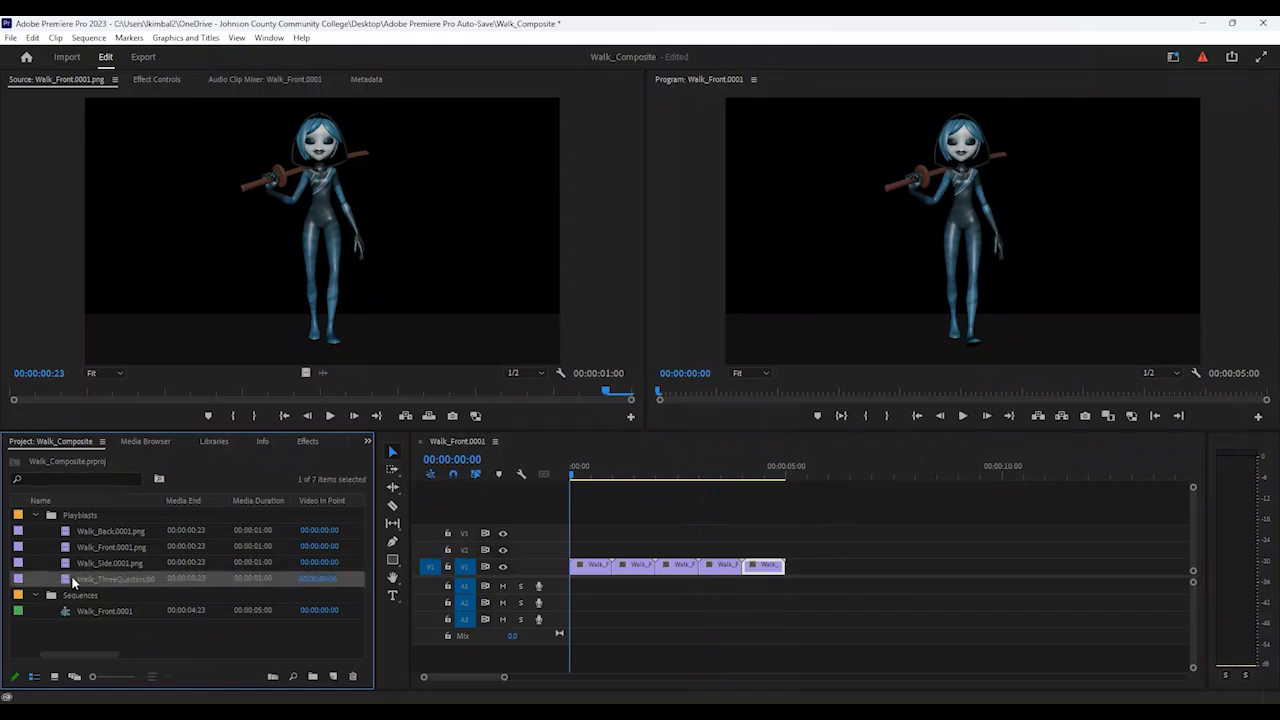
left_click_drag(337, 679, 337, 681)
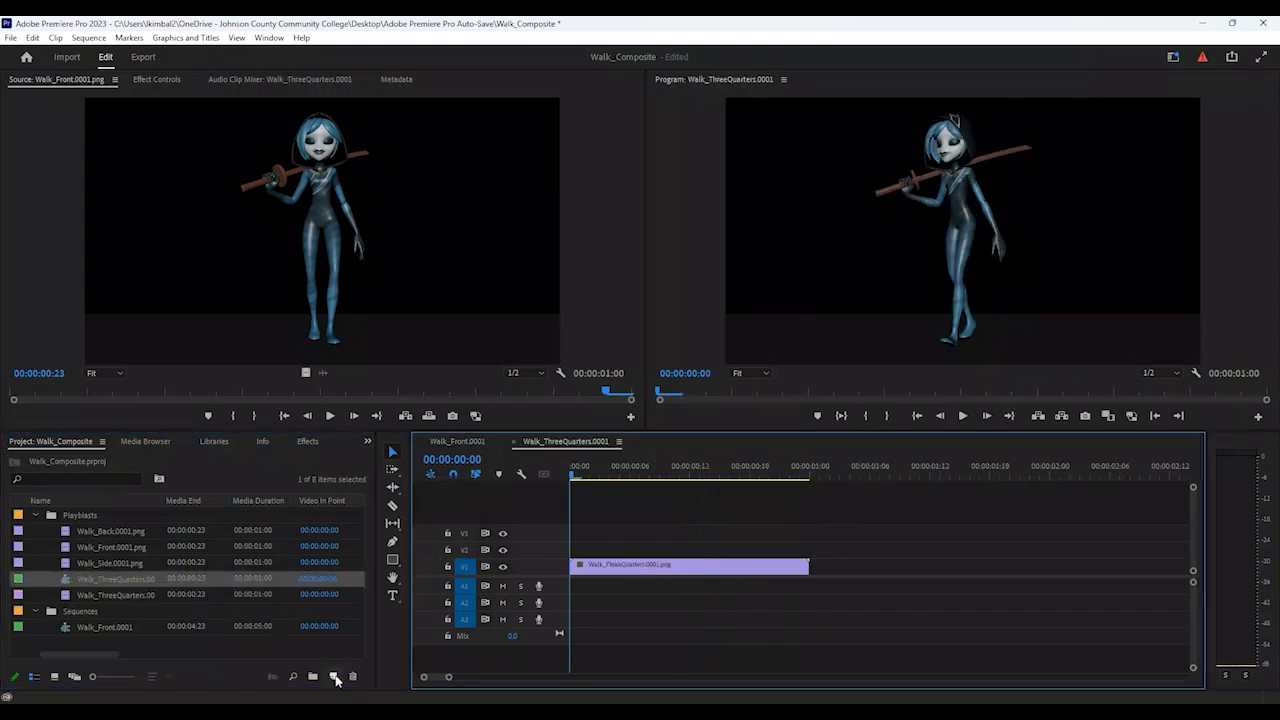
left_click_drag(111, 580, 107, 617)
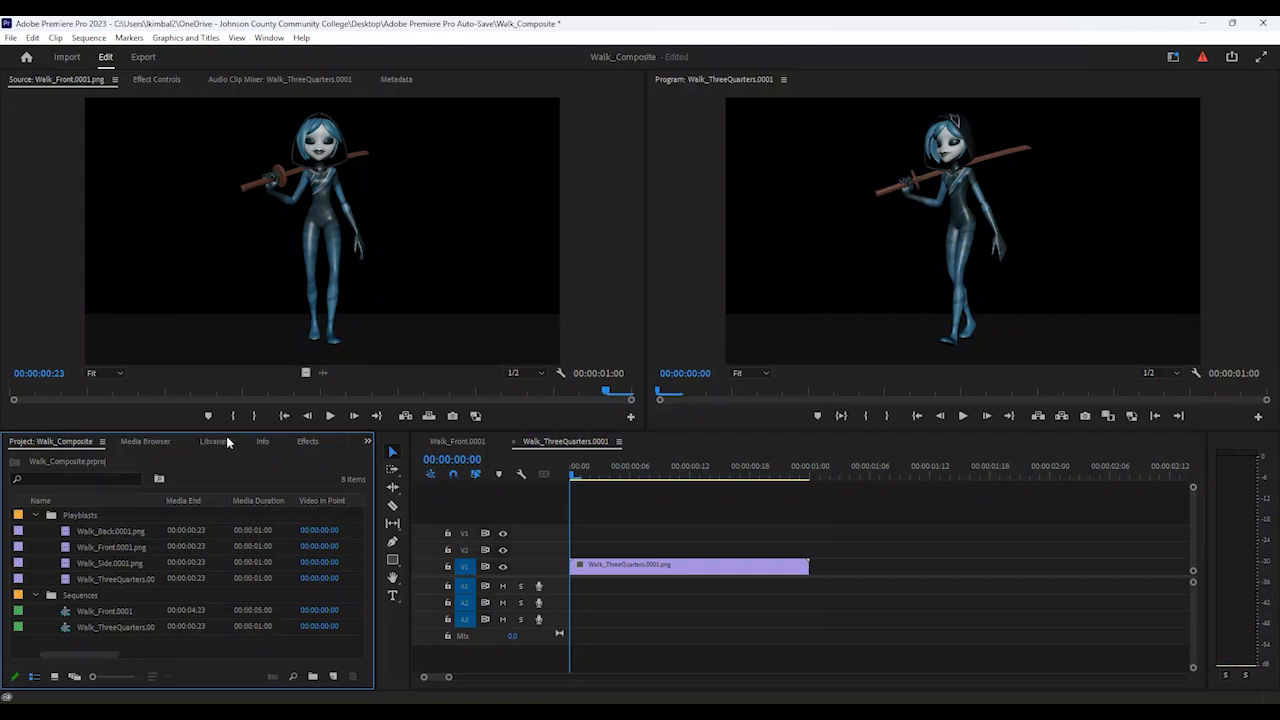
Compare the Walk_Front.0001 and Walk_ThreeQuarters.0001 sequences by switching between their timelines, ending on the three-quarter one
left_click(562, 445)
left_click(480, 447)
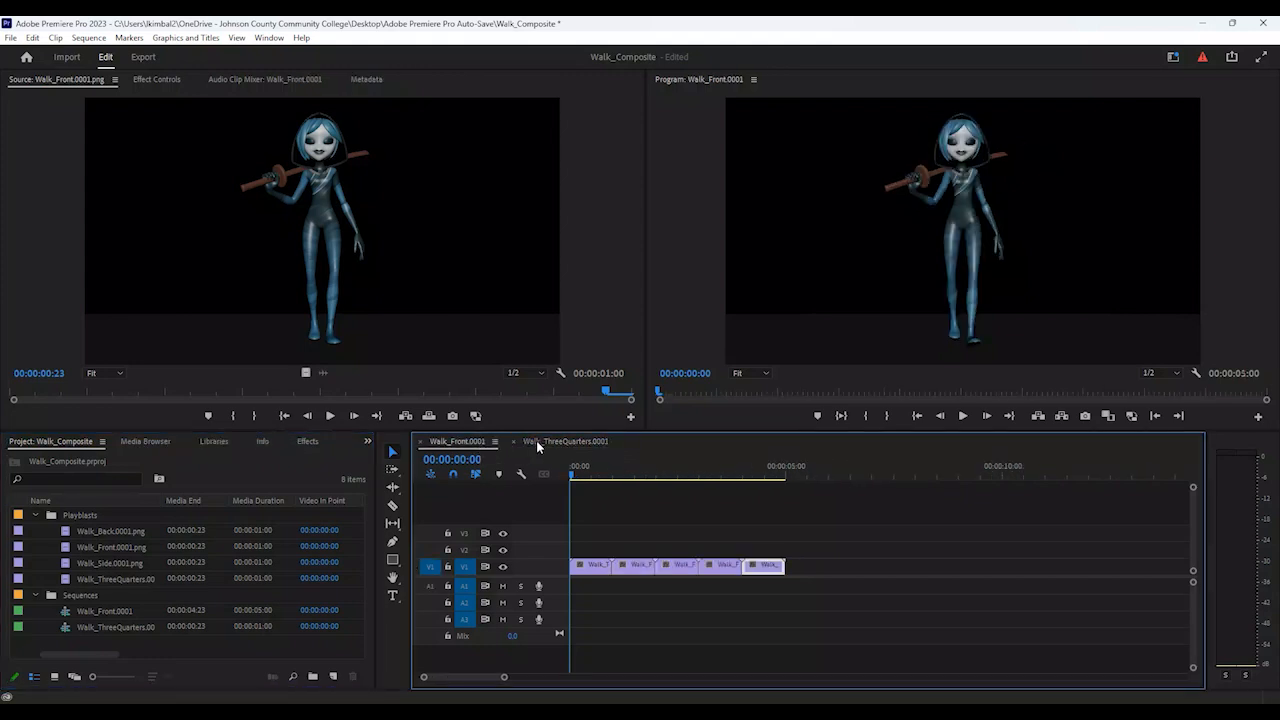
left_click(536, 440)
left_click(445, 444)
left_click(534, 442)
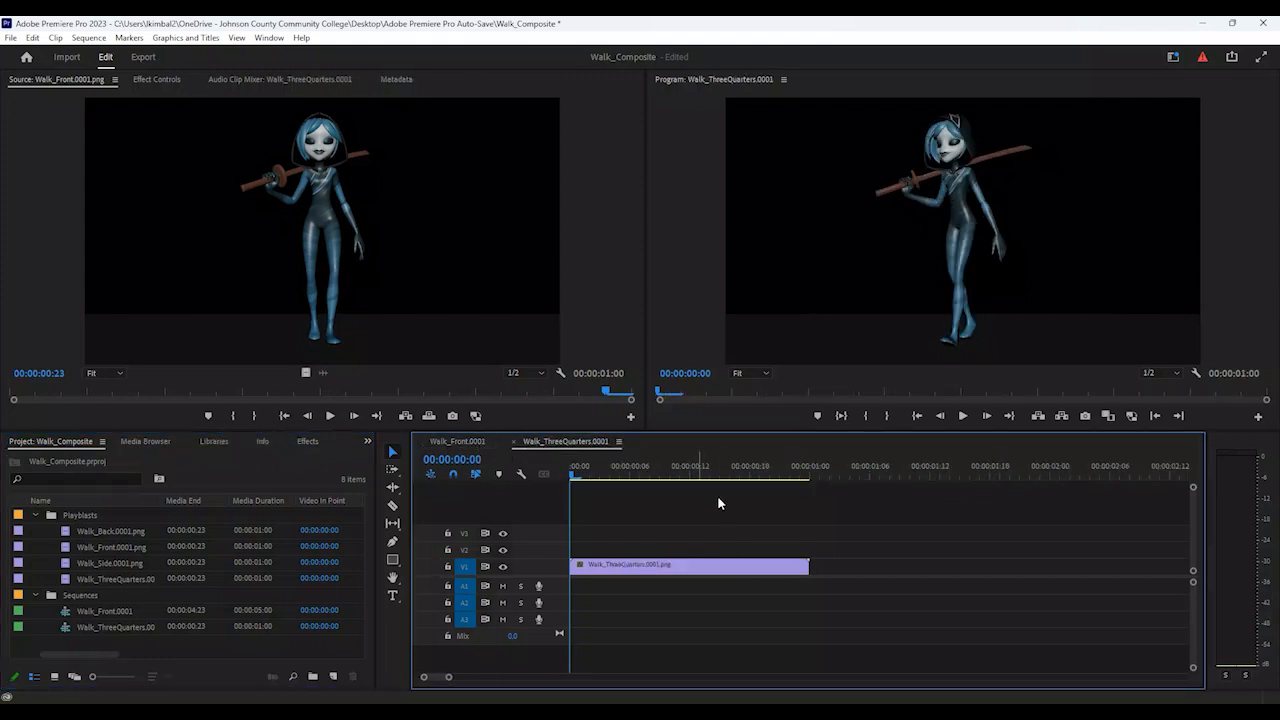
left_click(450, 442)
left_click(562, 445)
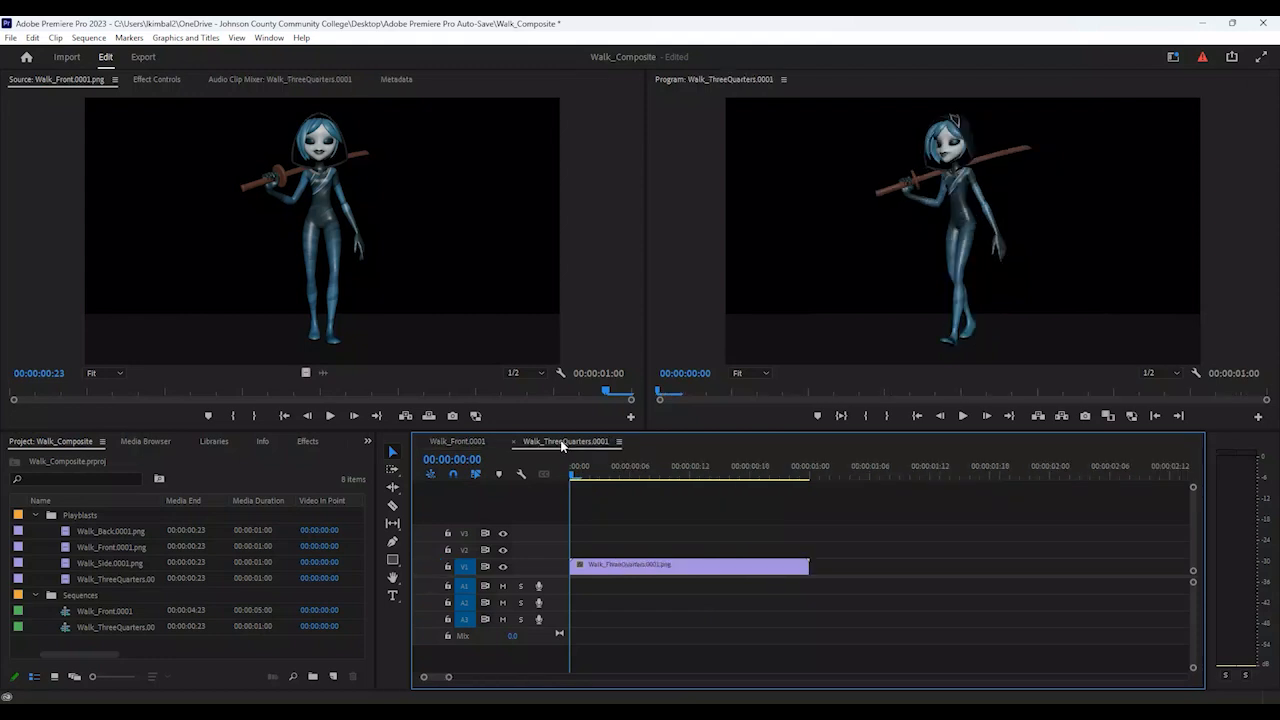
Copy the Walk_ThreeQuarters.0001.png clip and paste it five times from the start of V1 up to 00:00:05:00, then return the playhead to 00:00:00:00
left_click(645, 566)
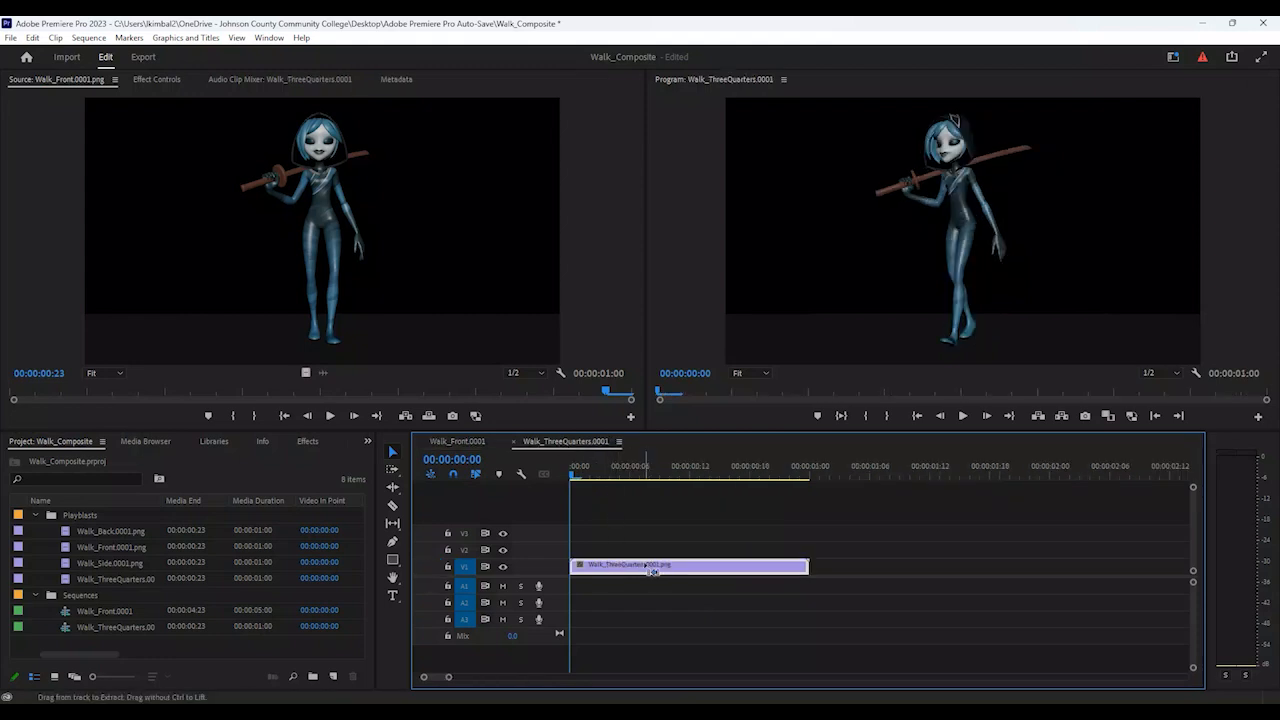
key("ctrl+v")
key("ctrl+v")
key("ctrl+v")
key("ctrl+v")
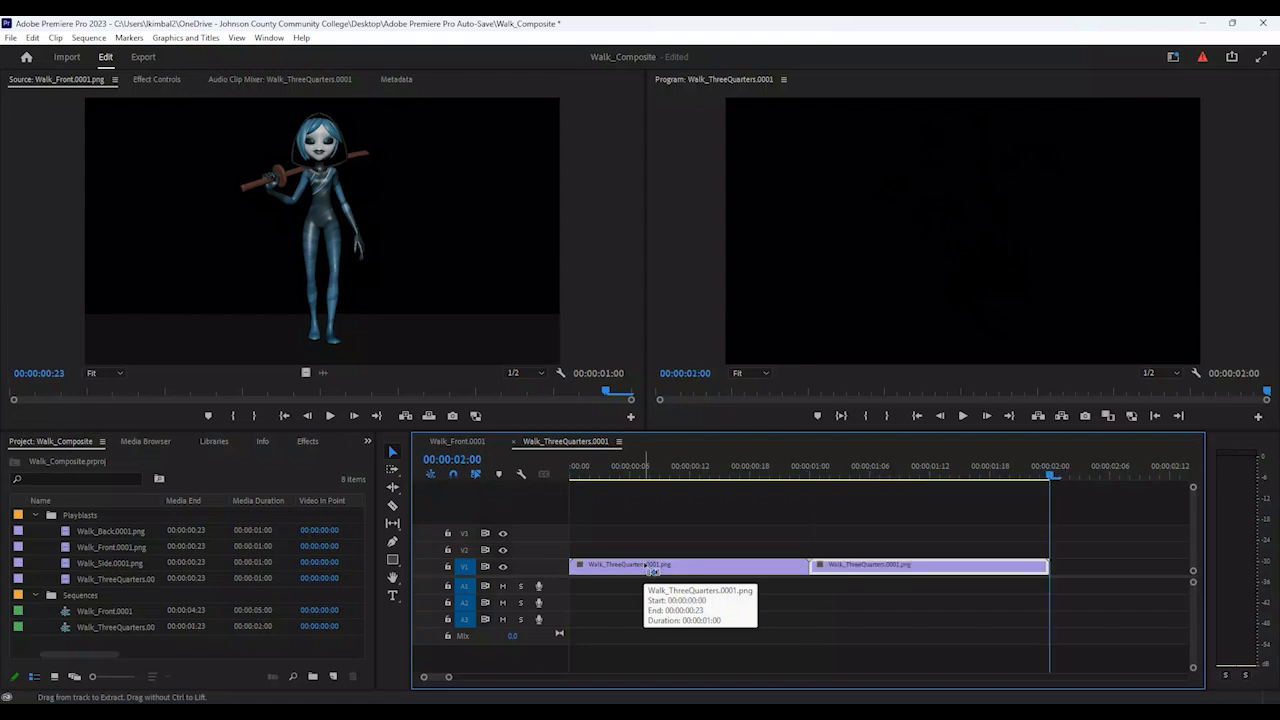
key("ctrl+v")
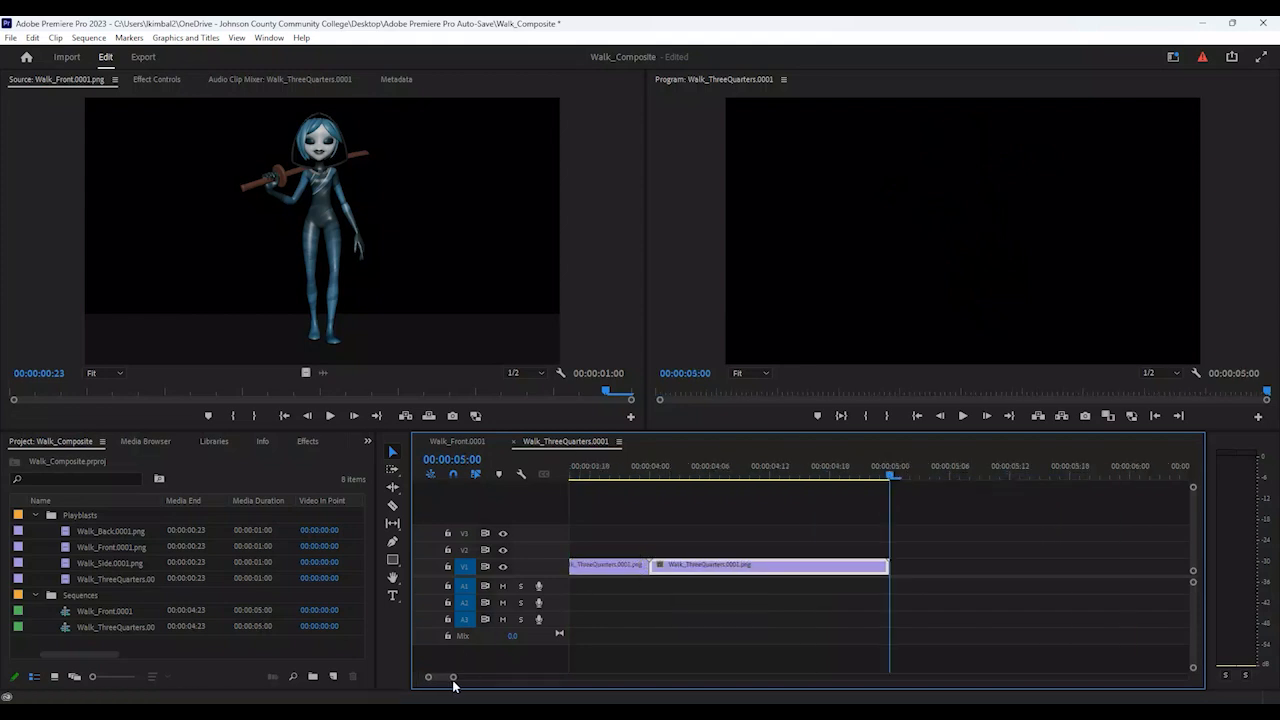
left_click_drag(451, 677, 494, 672)
left_click_drag(777, 471, 500, 465)
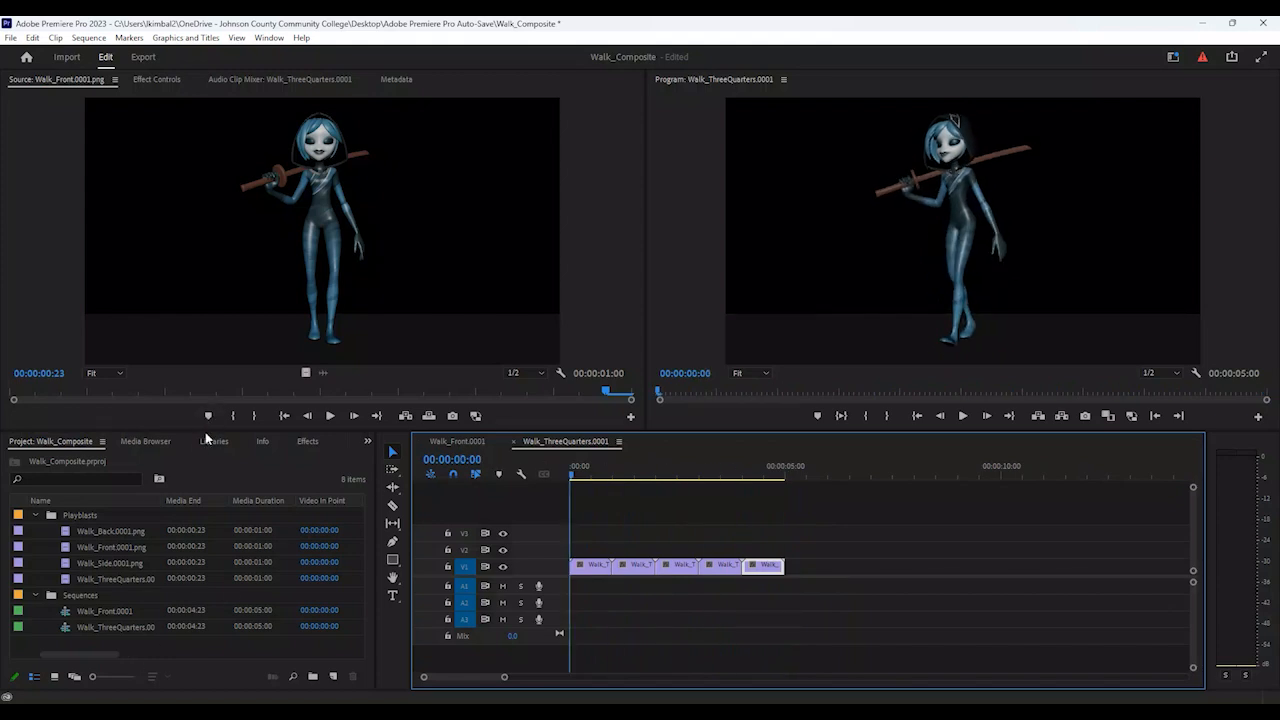
Make the project and timeline panels taller and create a new sequence from Walk_Side.0001.png, placed in the Sequences bin
left_click_drag(206, 432, 195, 364)
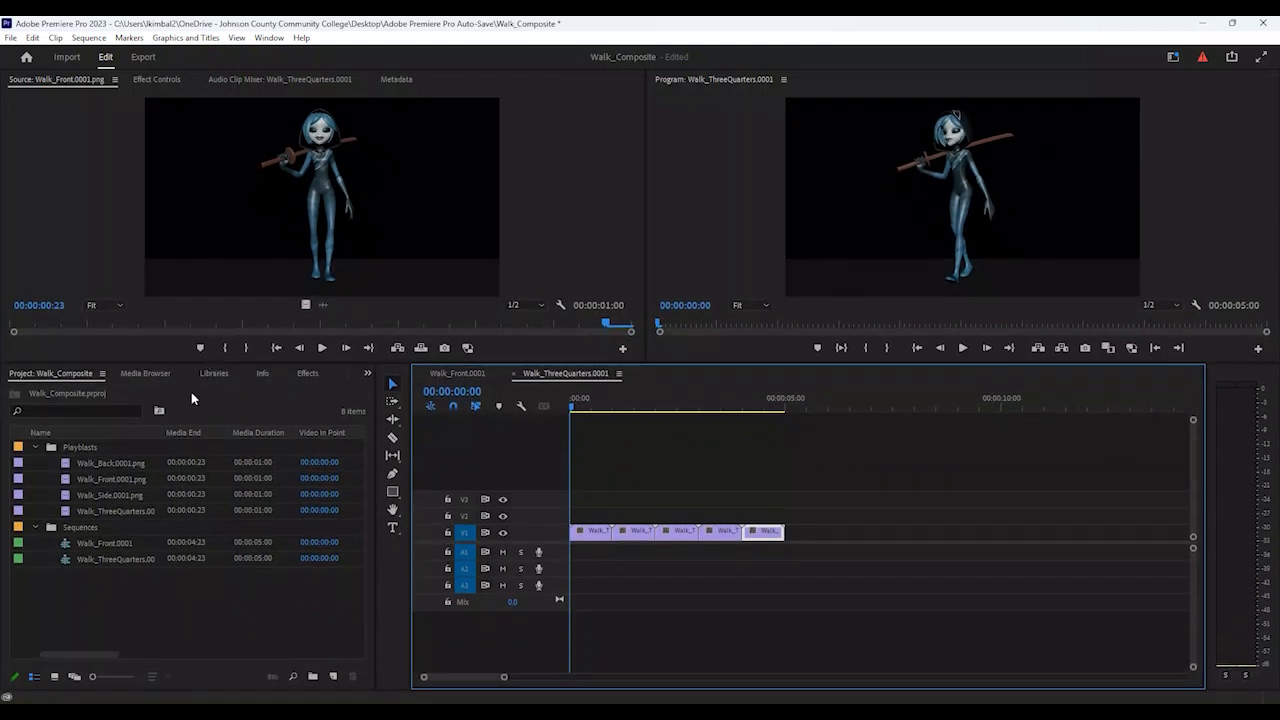
left_click(64, 494)
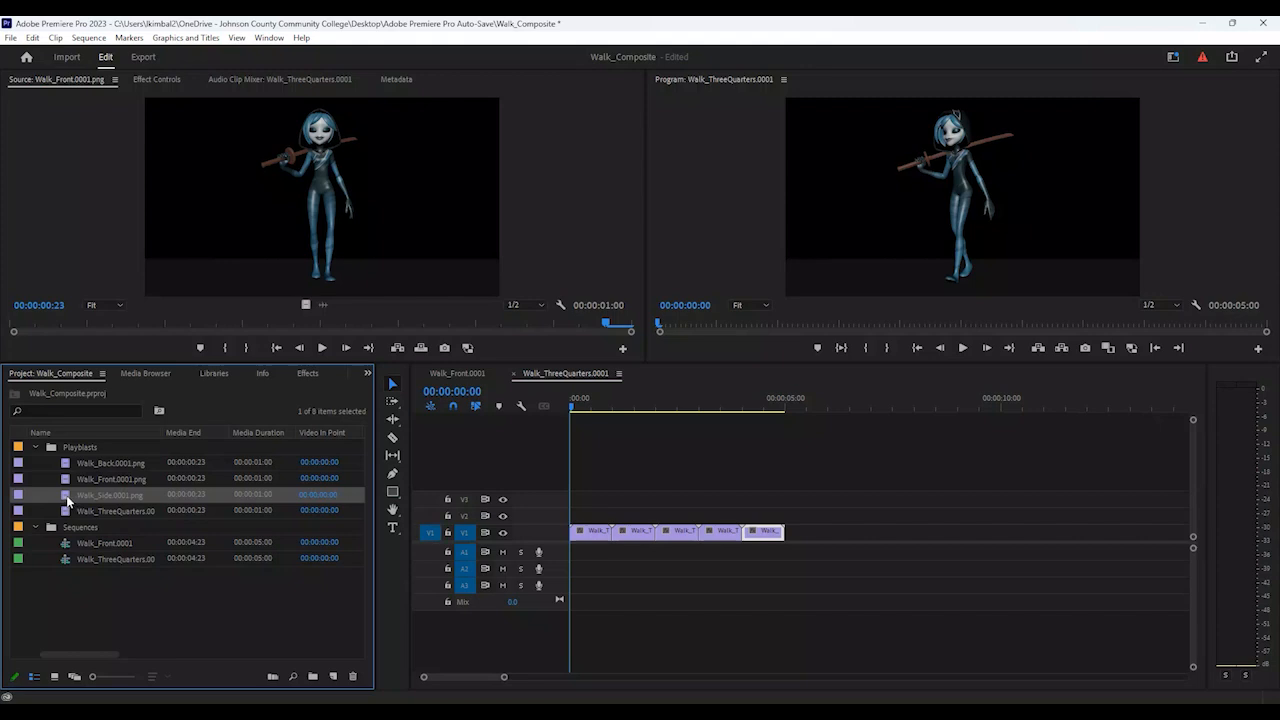
left_click_drag(336, 659, 334, 677)
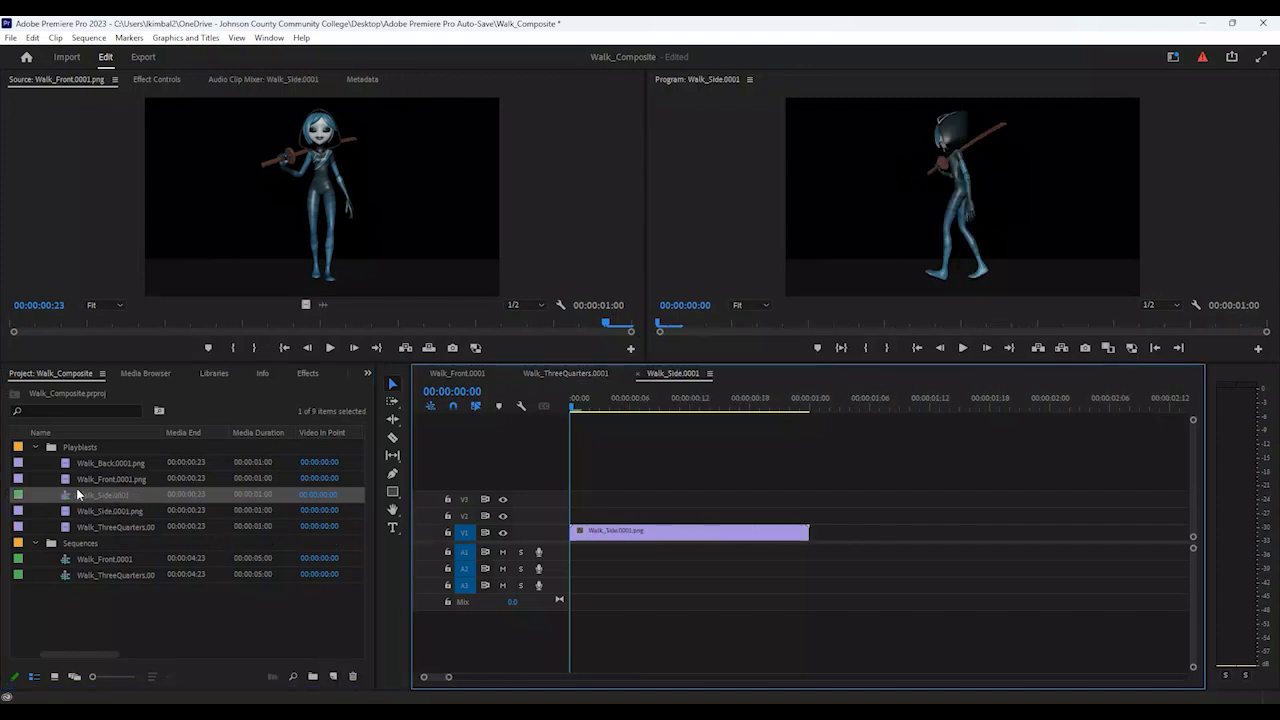
left_click_drag(72, 512, 86, 543)
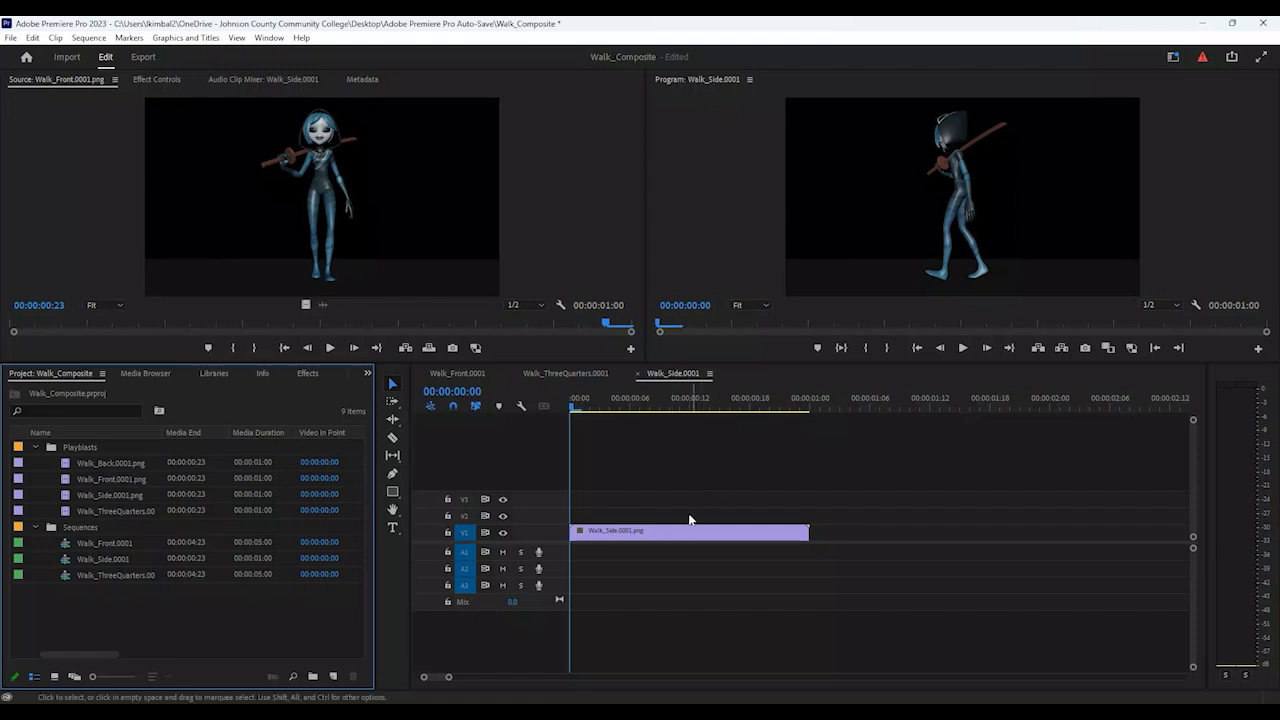
Copy the Walk_Side.0001.png clip and paste it five times from the start of V1 up to 00:00:05:00, returning the playhead to 00:00:00:00
left_click(672, 534)
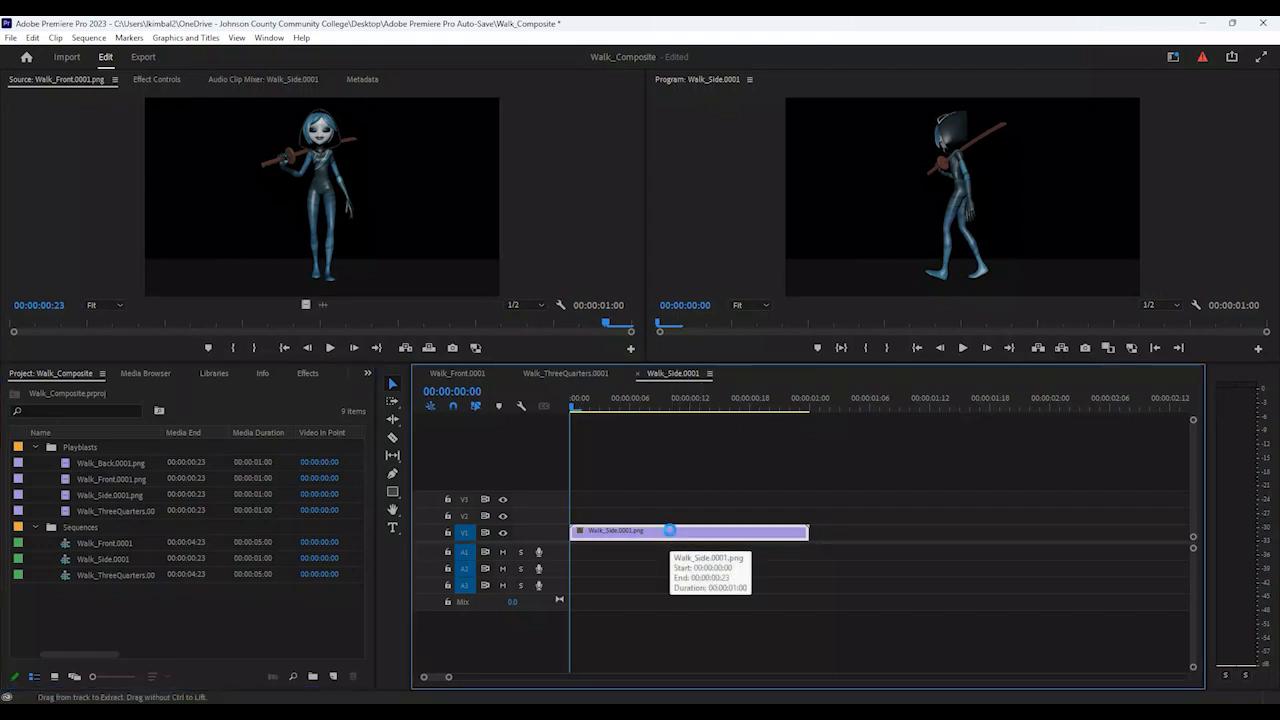
key("ctrl+v")
key("ctrl+v")
key("ctrl+v")
key("ctrl+v")
key("ctrl+v")
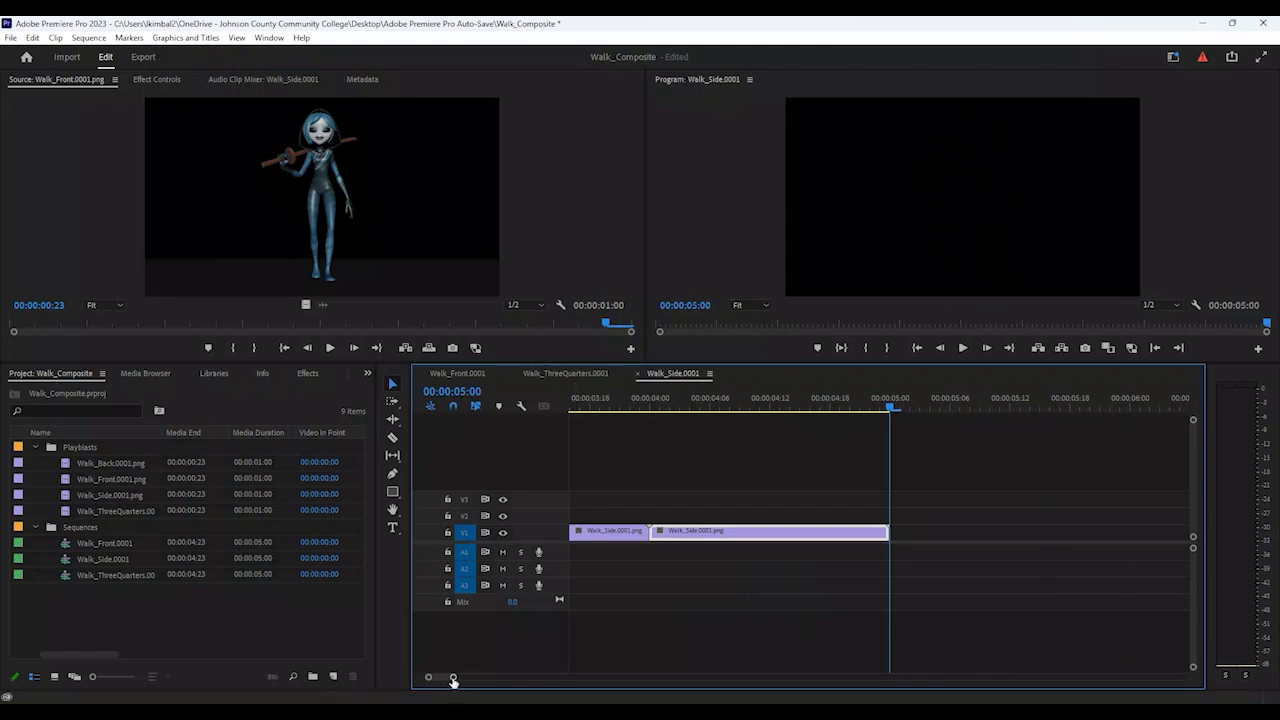
left_click_drag(453, 677, 497, 677)
left_click_drag(818, 401, 510, 408)
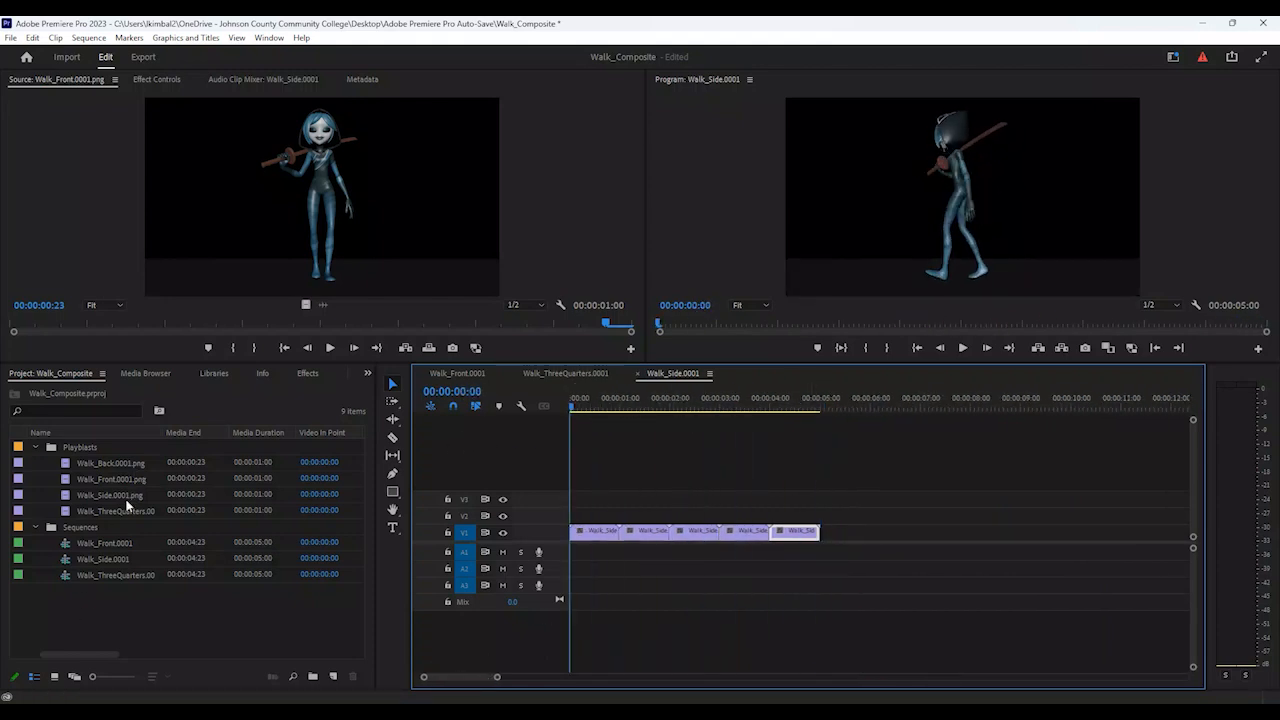
Create a new sequence from the Walk_Back.0001.png clip
left_click(109, 463)
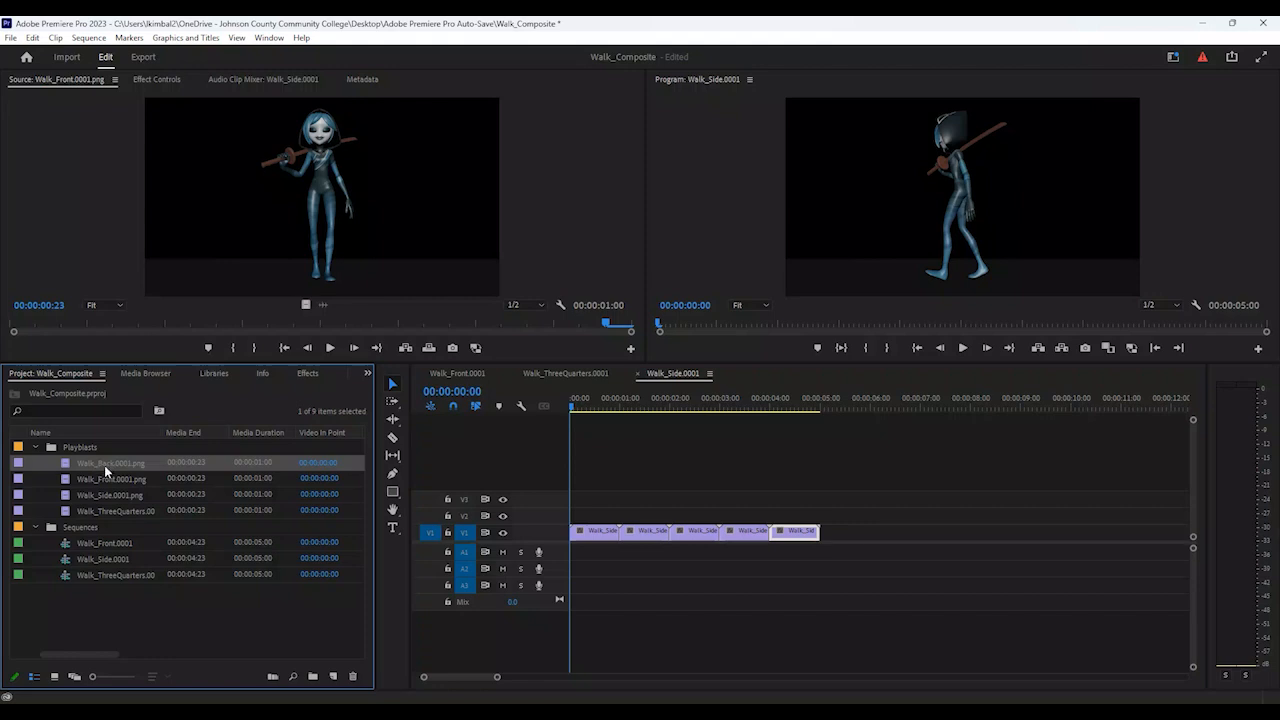
left_click_drag(104, 465, 334, 676)
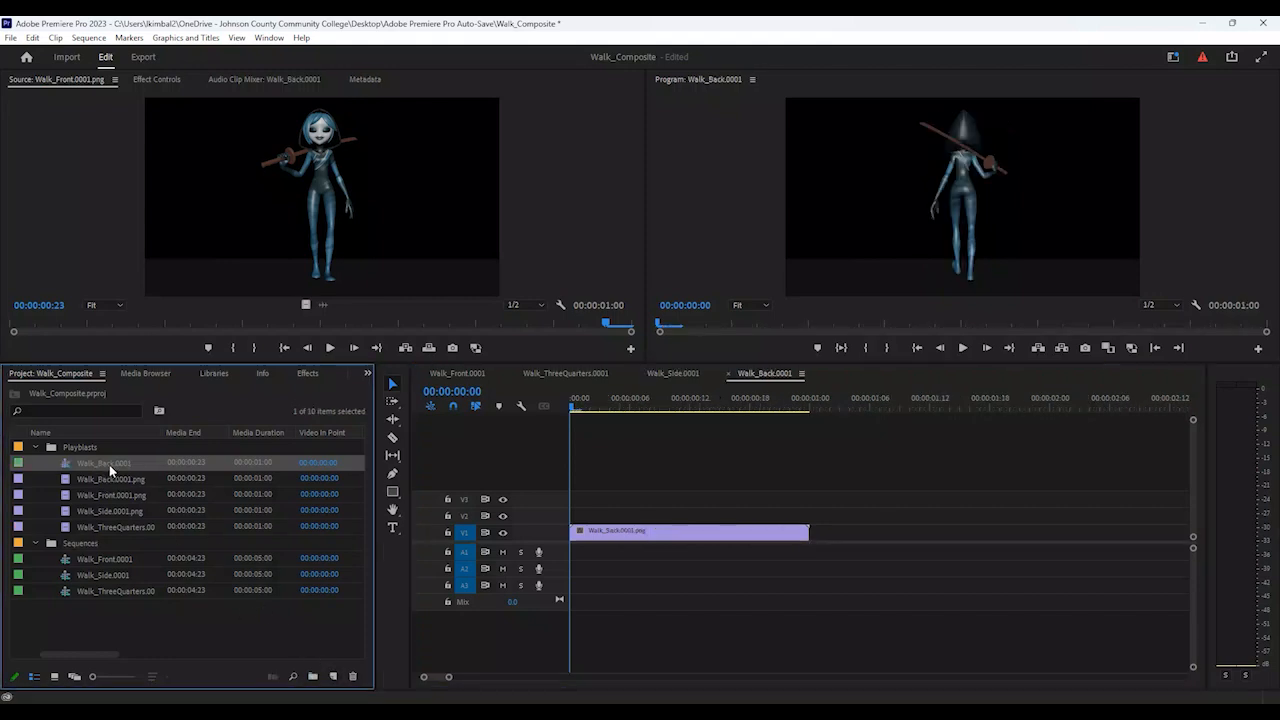
Move the Walk_Back.0001 sequence into the Sequences bin and repeat its clip on V1 until the sequence lasts five seconds
left_click_drag(110, 470, 90, 545)
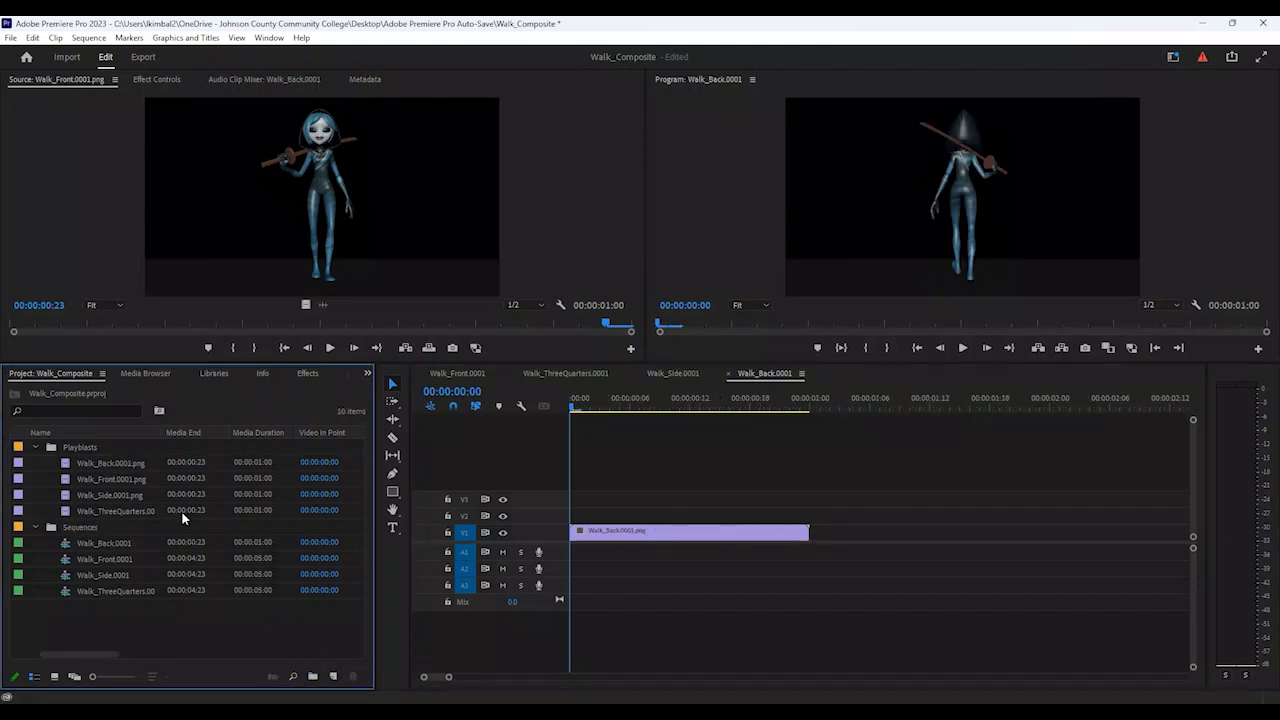
left_click(621, 537)
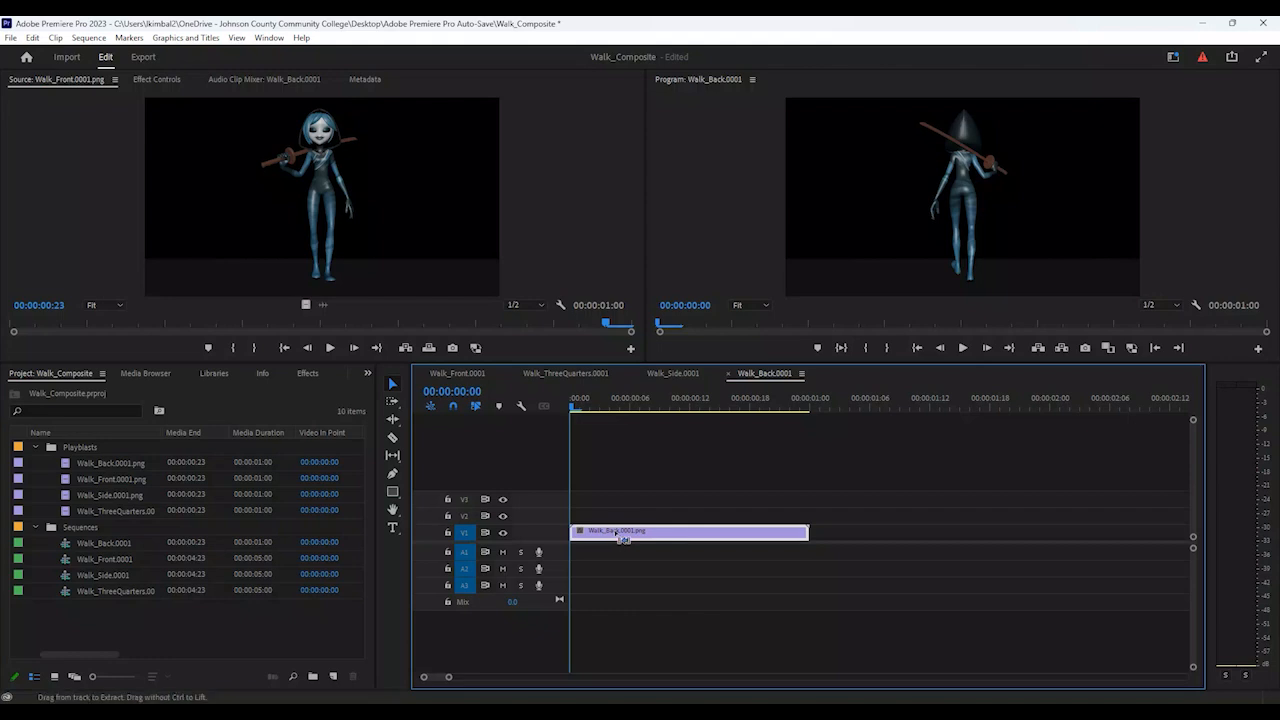
key("ctrl+v")
key("ctrl+v")
key("ctrl+v")
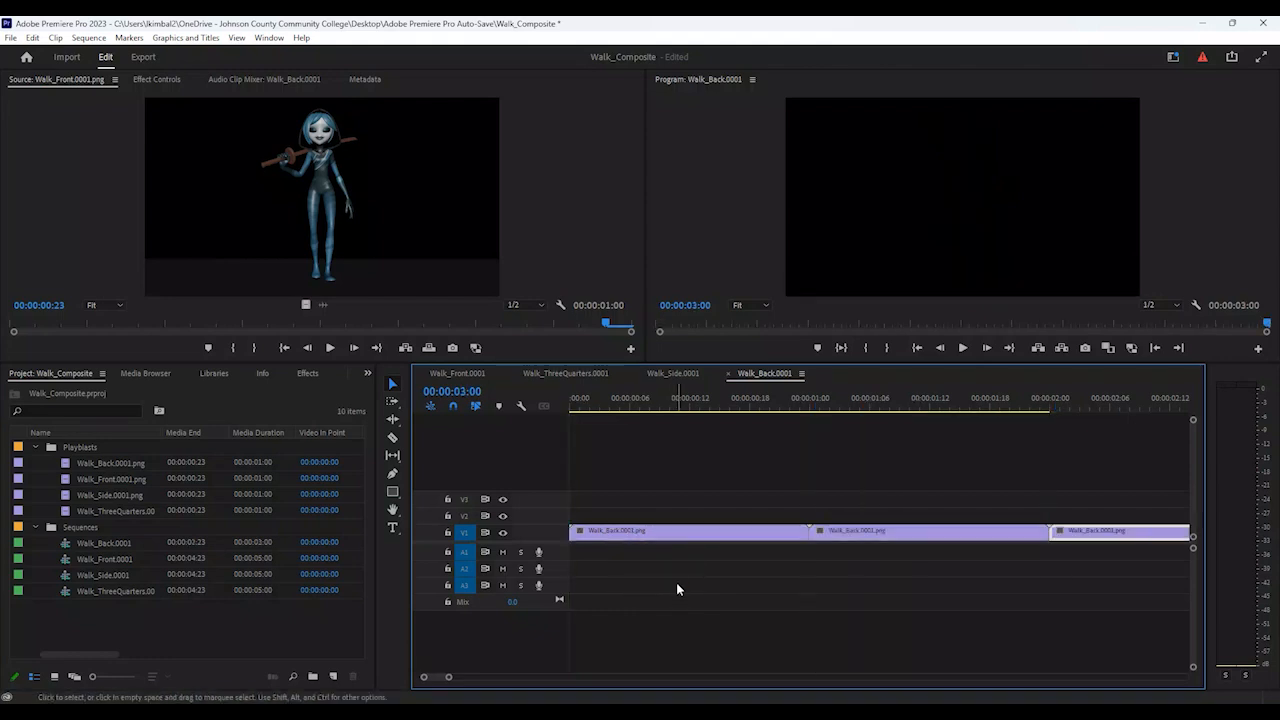
key("ctrl+v")
key("ctrl+v")
left_click_drag(448, 677, 492, 677)
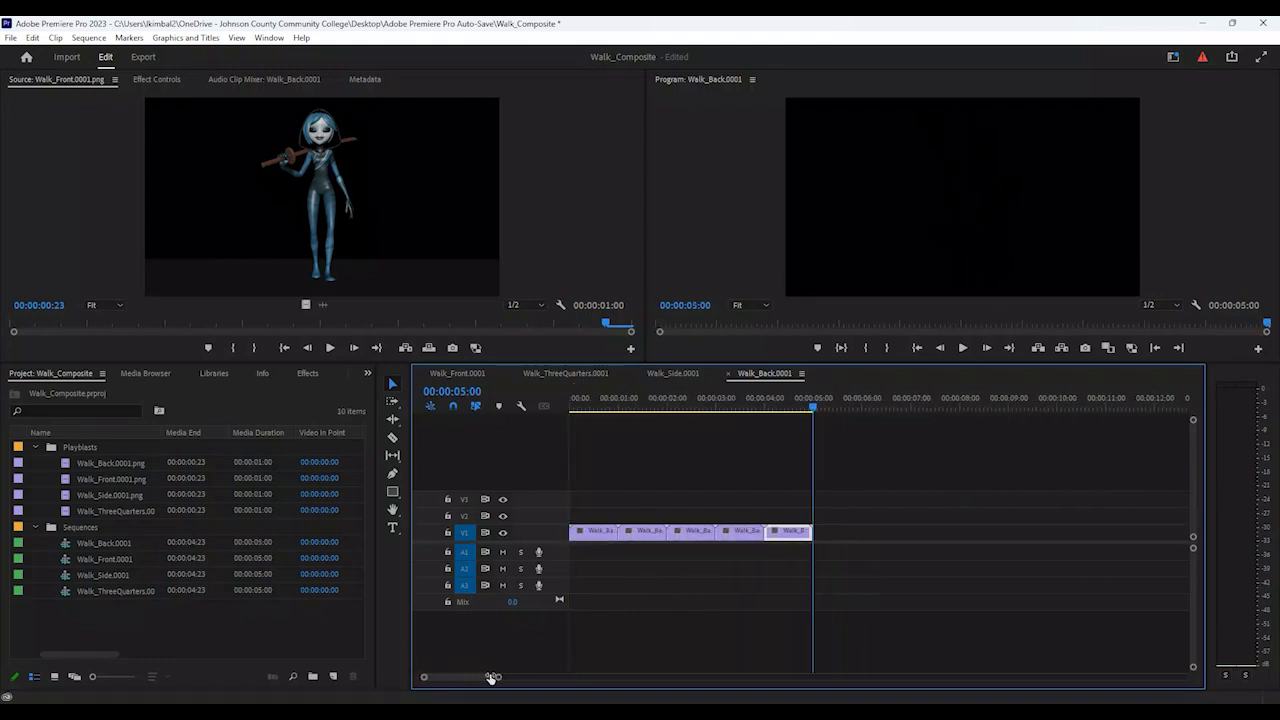
Play the Walk_Back.0001 sequence from its start and look through the Walk_Front, Walk_ThreeQuarters and Walk_Side sequences
left_click_drag(739, 406, 494, 402)
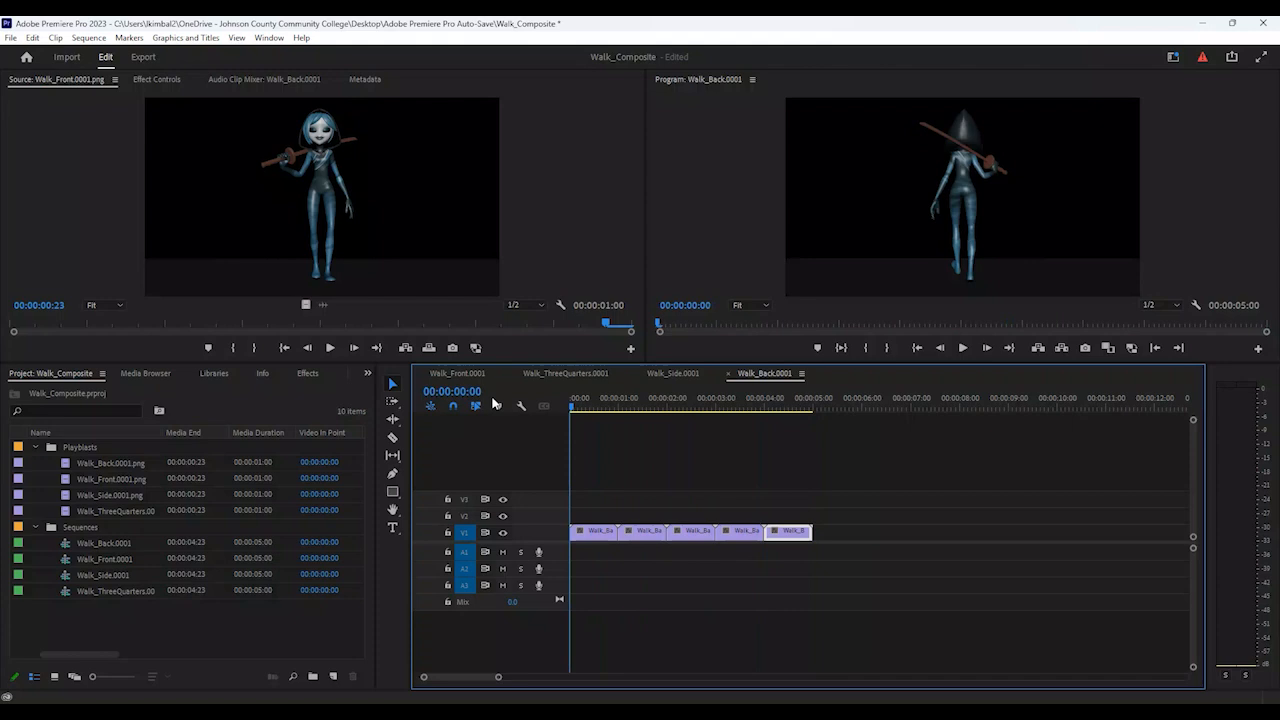
left_click(964, 348)
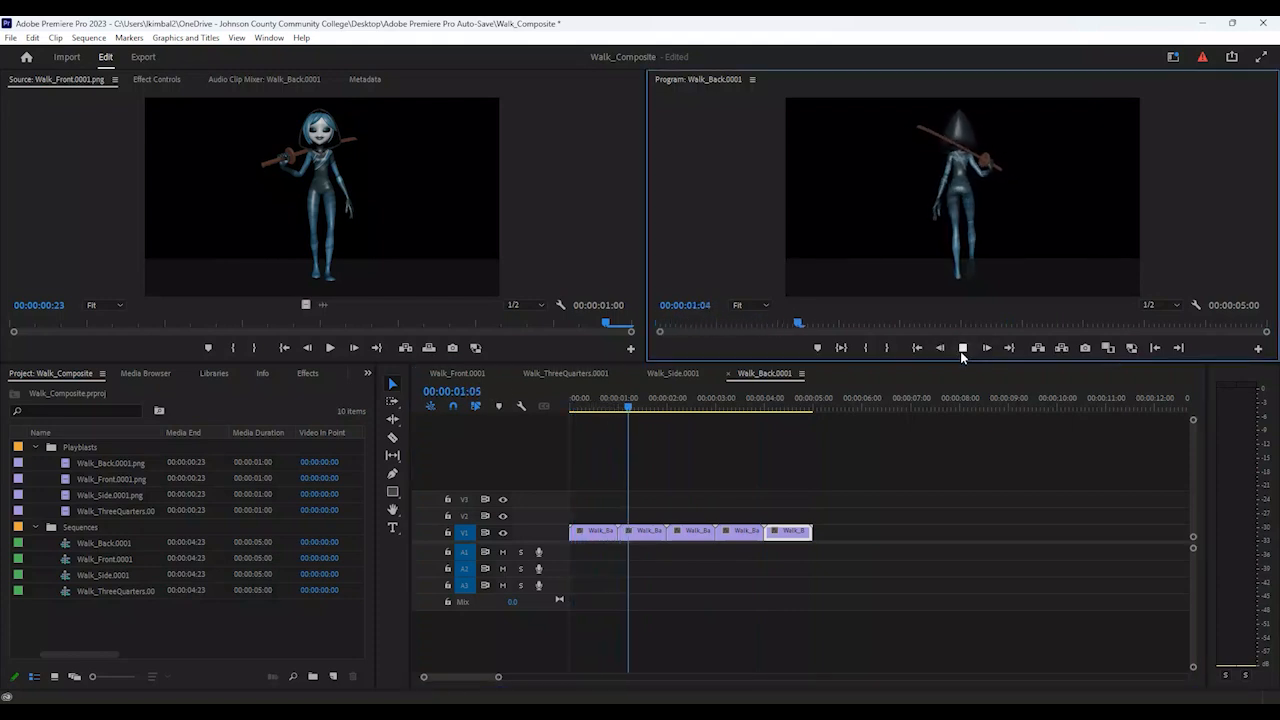
left_click(480, 374)
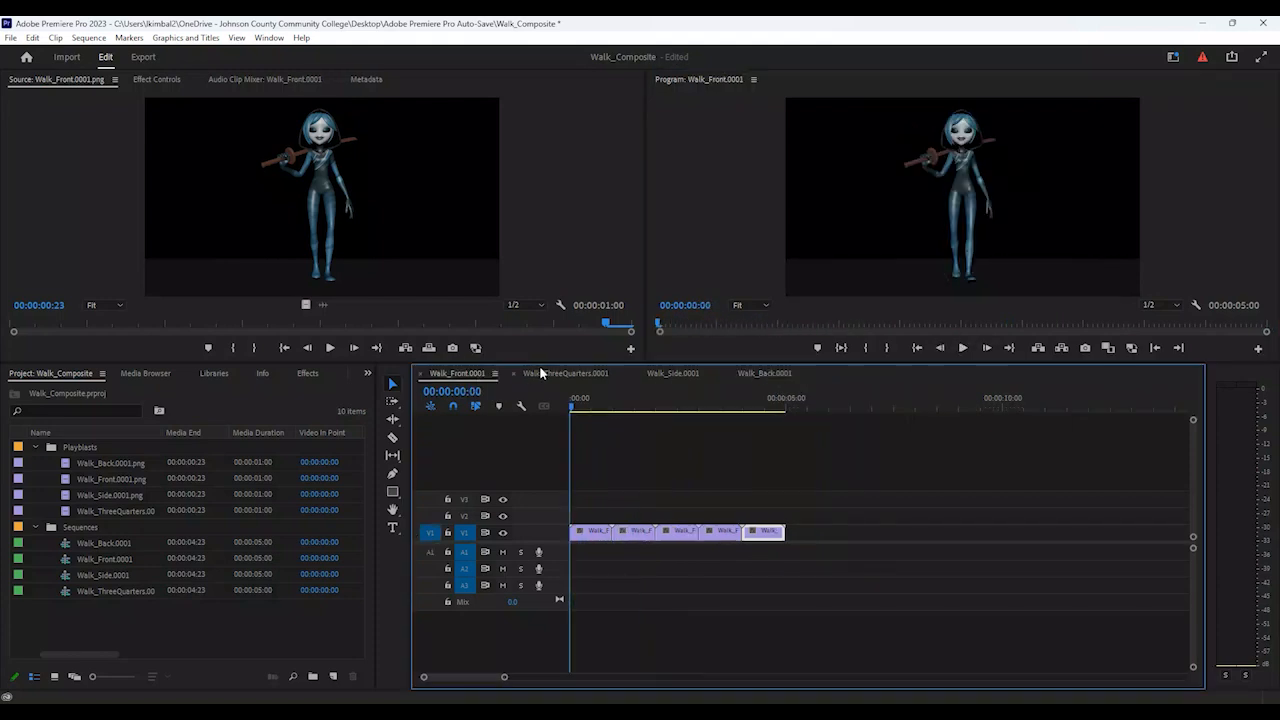
left_click(578, 373)
left_click(675, 373)
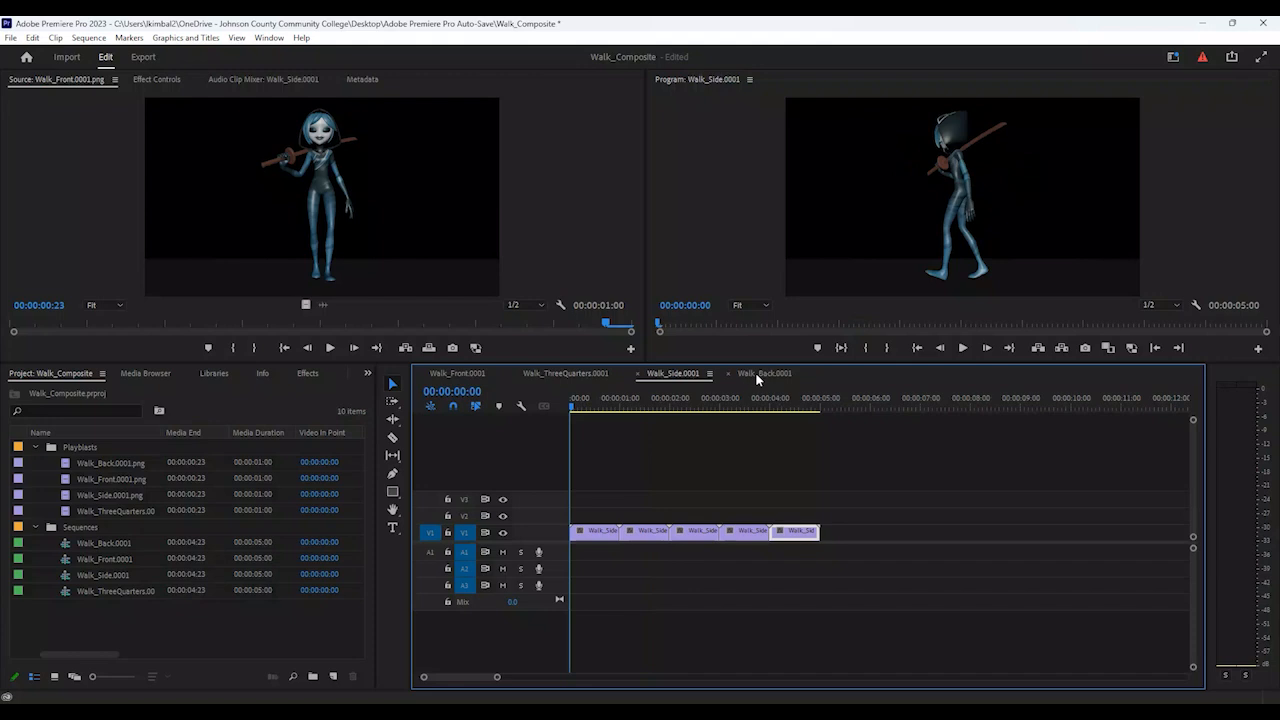
left_click(757, 373)
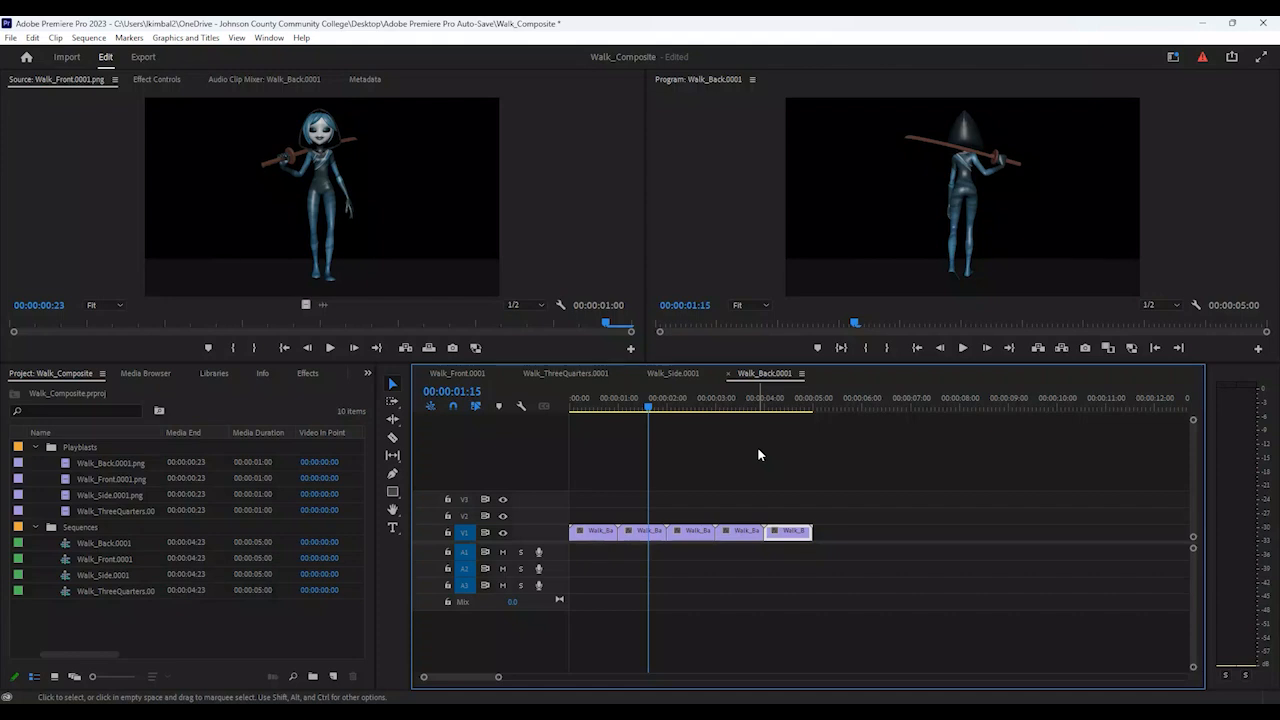
Collapse the Playblasts bin and create a new sequence from the Walk_Front.0001 sequence
left_click(80, 568)
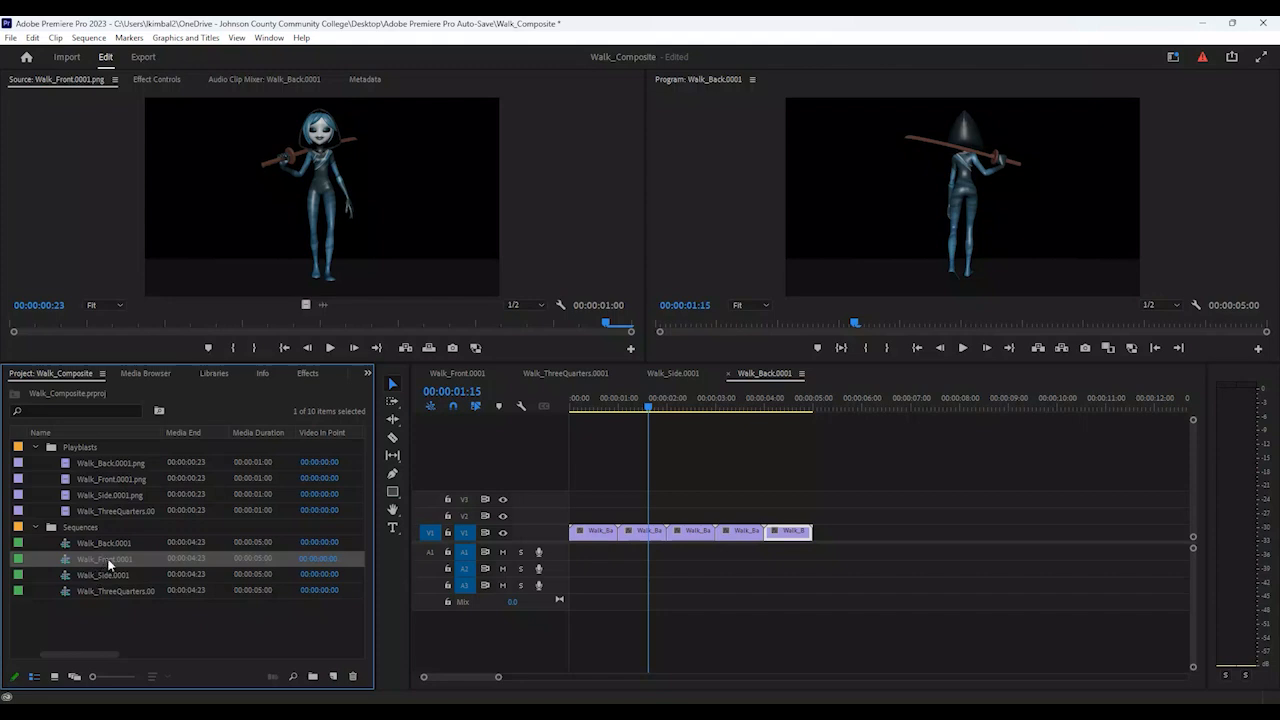
left_click(36, 448)
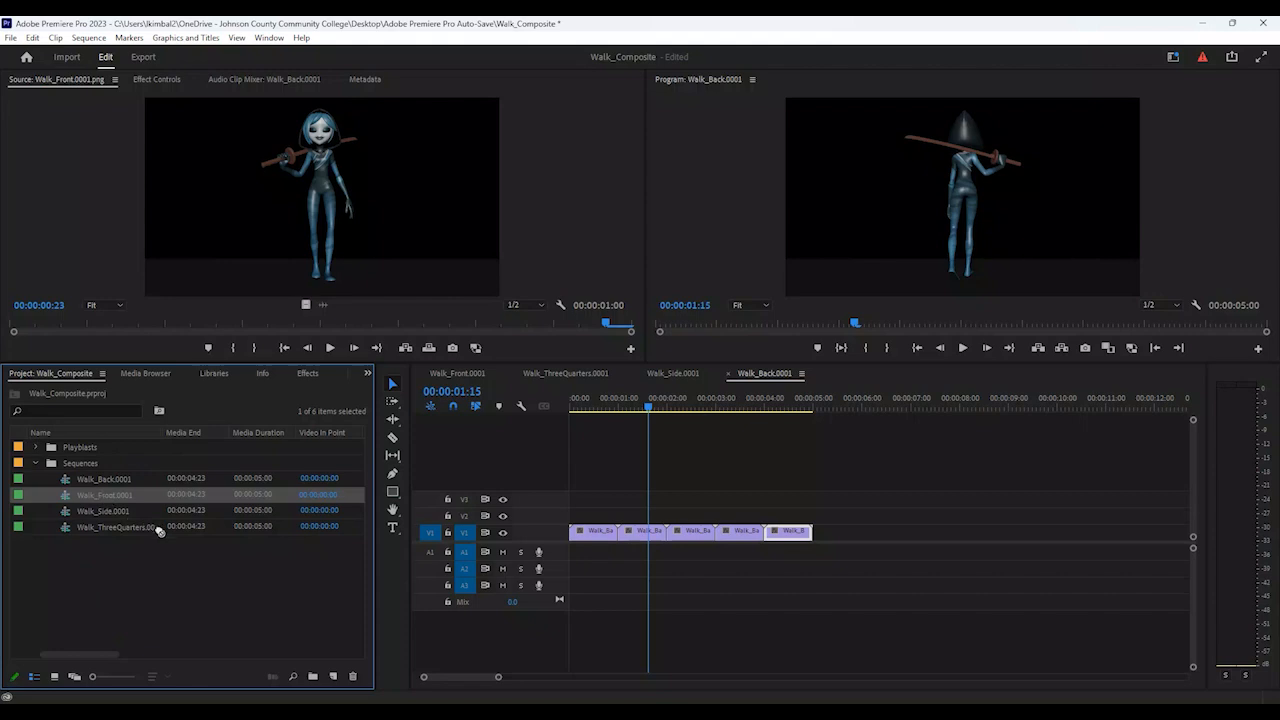
left_click_drag(335, 679, 333, 678)
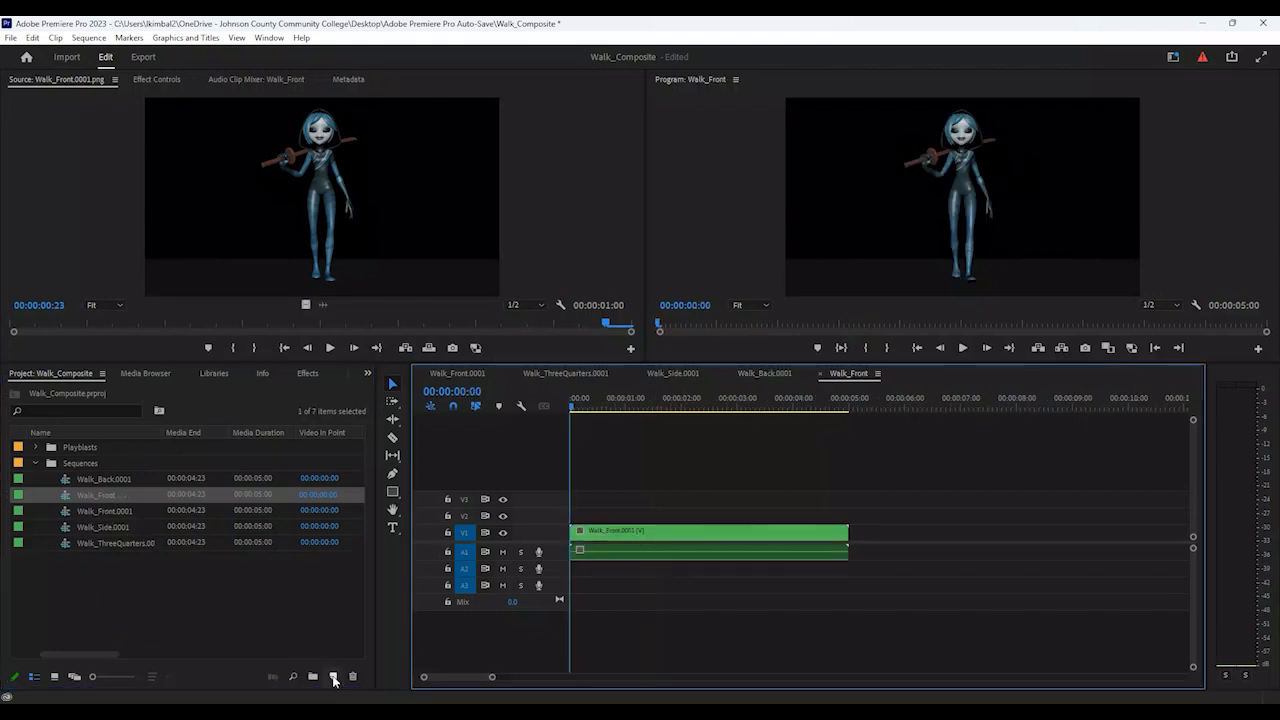
Play the new Walk_Front sequence, open its nested Walk_Front.0001 clip to view the source, and return to the new sequence
left_click(962, 348)
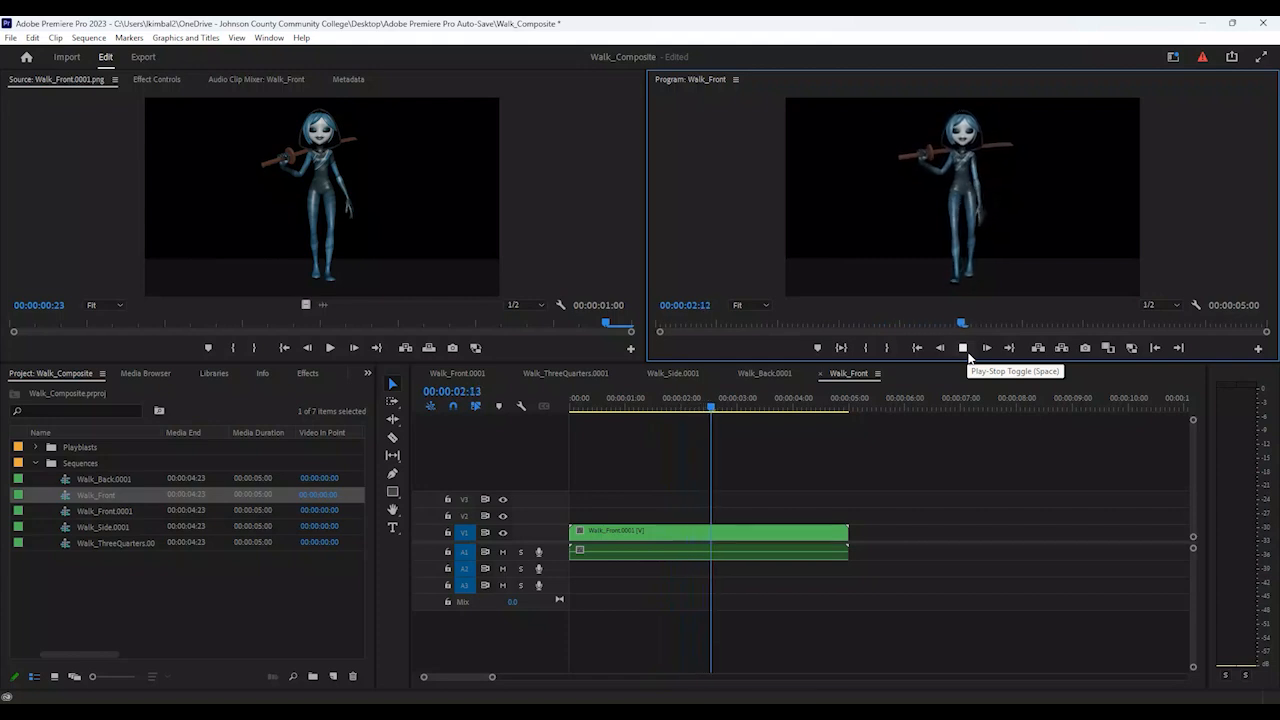
left_click(962, 349)
left_click(829, 550)
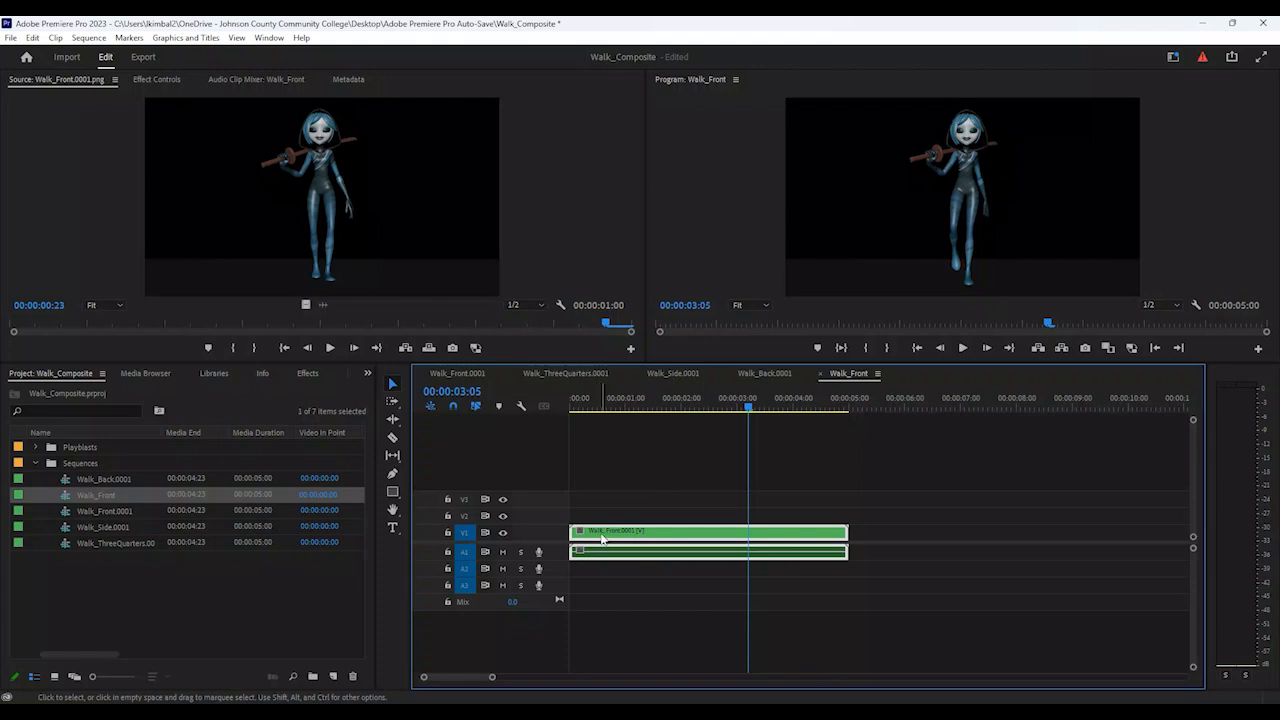
double_click(601, 537)
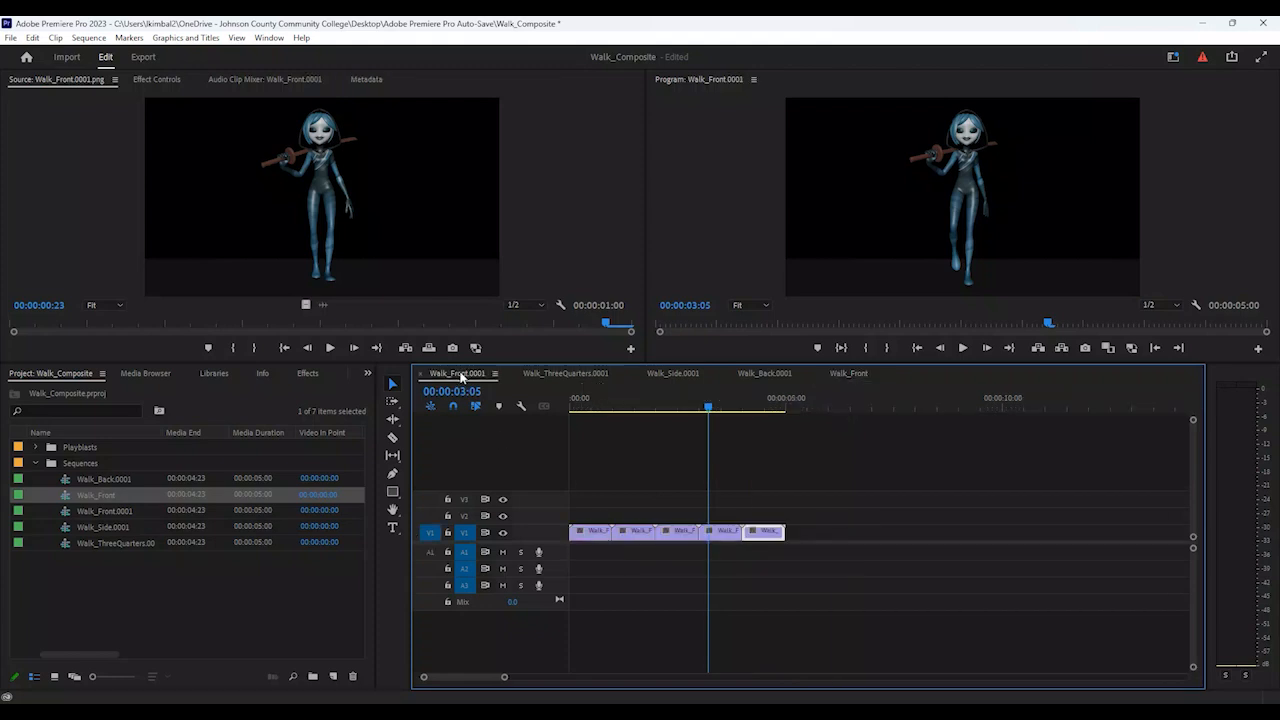
left_click(846, 374)
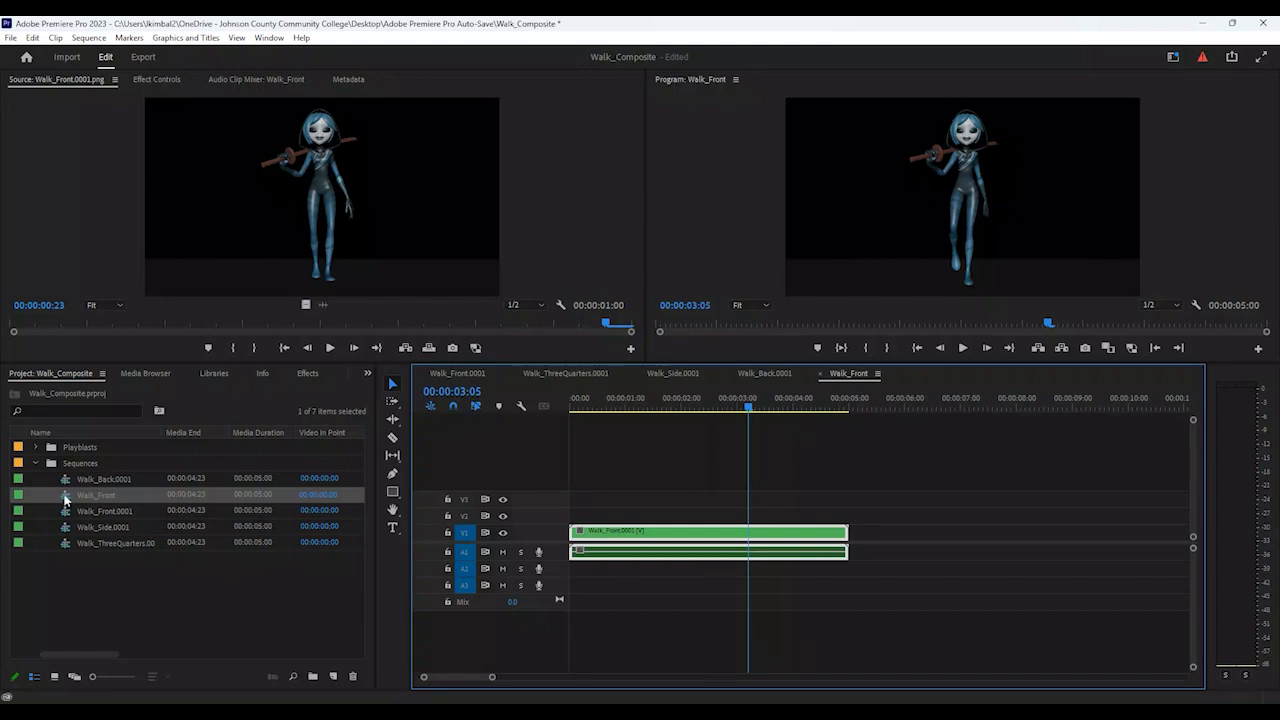
Rename the new Walk_Front sequence to Walk_Composite
left_click(66, 500)
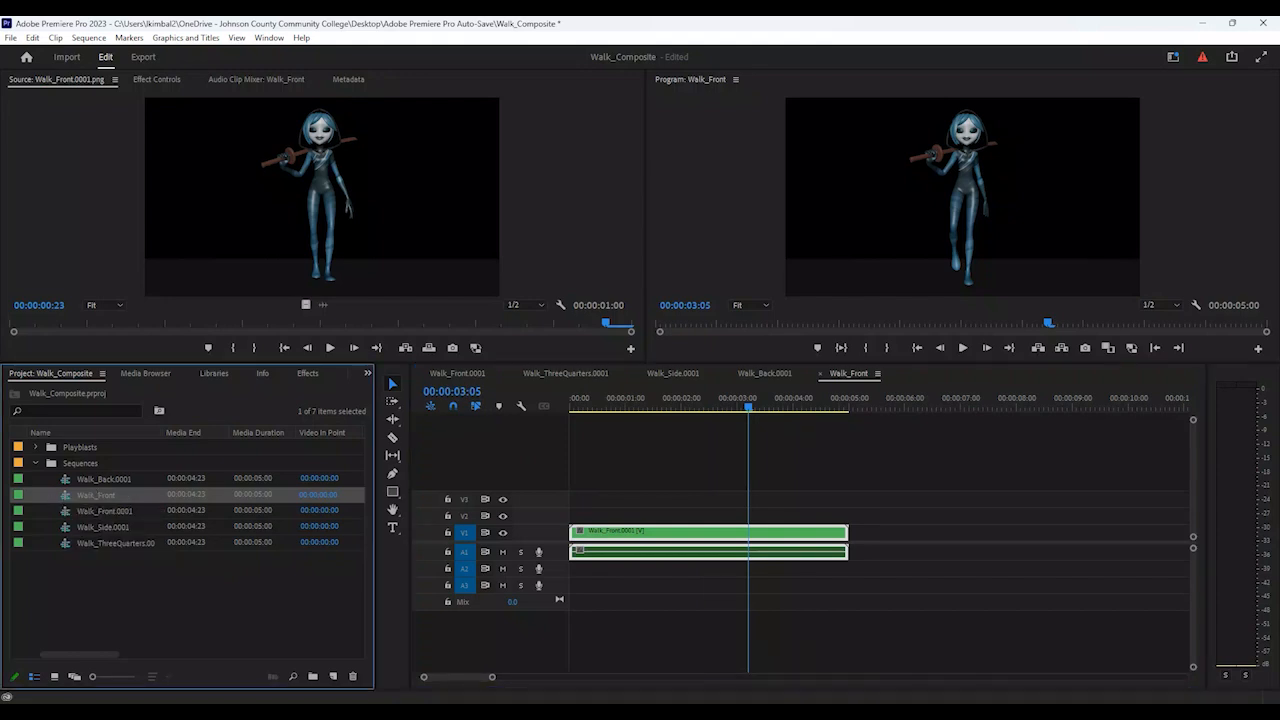
key("shift+3")
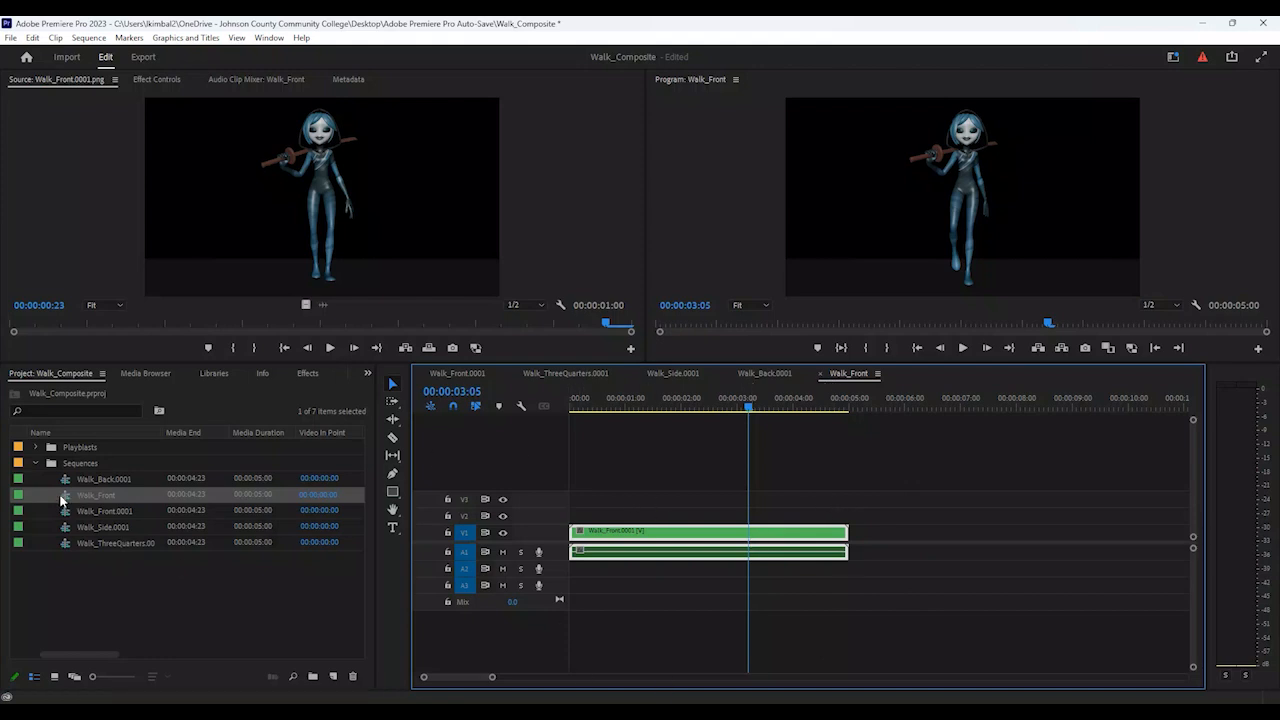
right_click(66, 500)
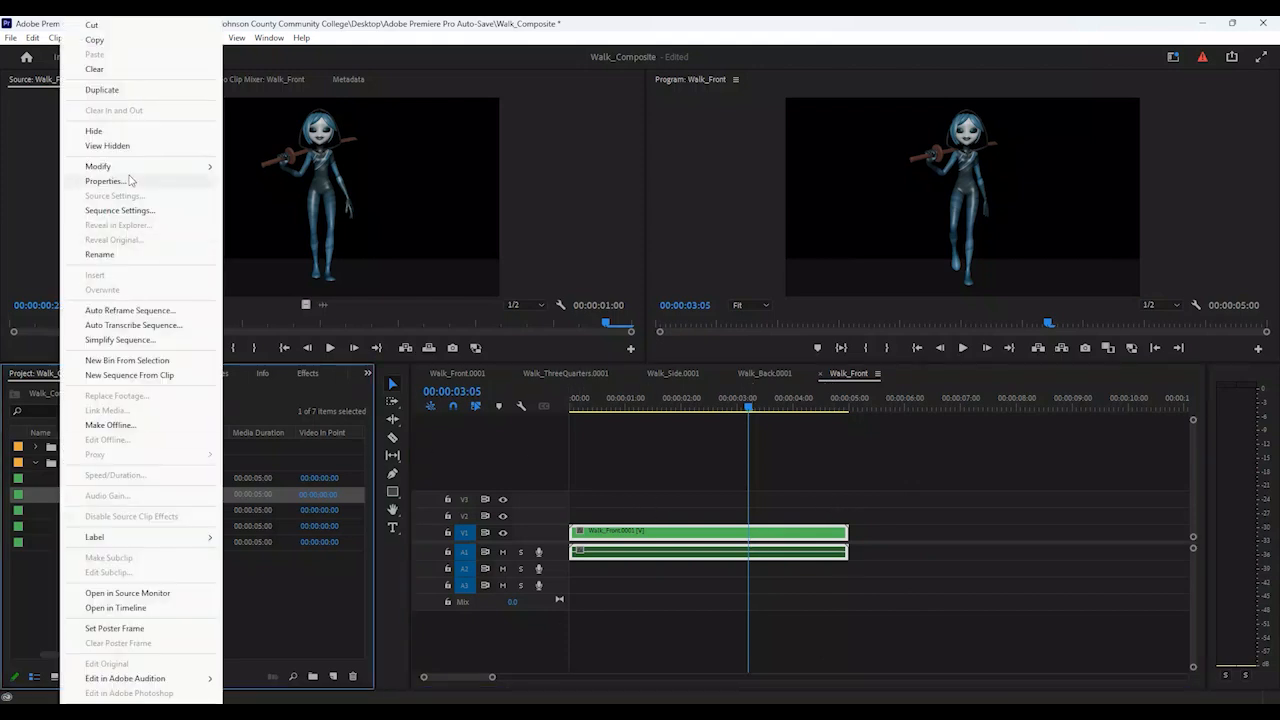
left_click(100, 254)
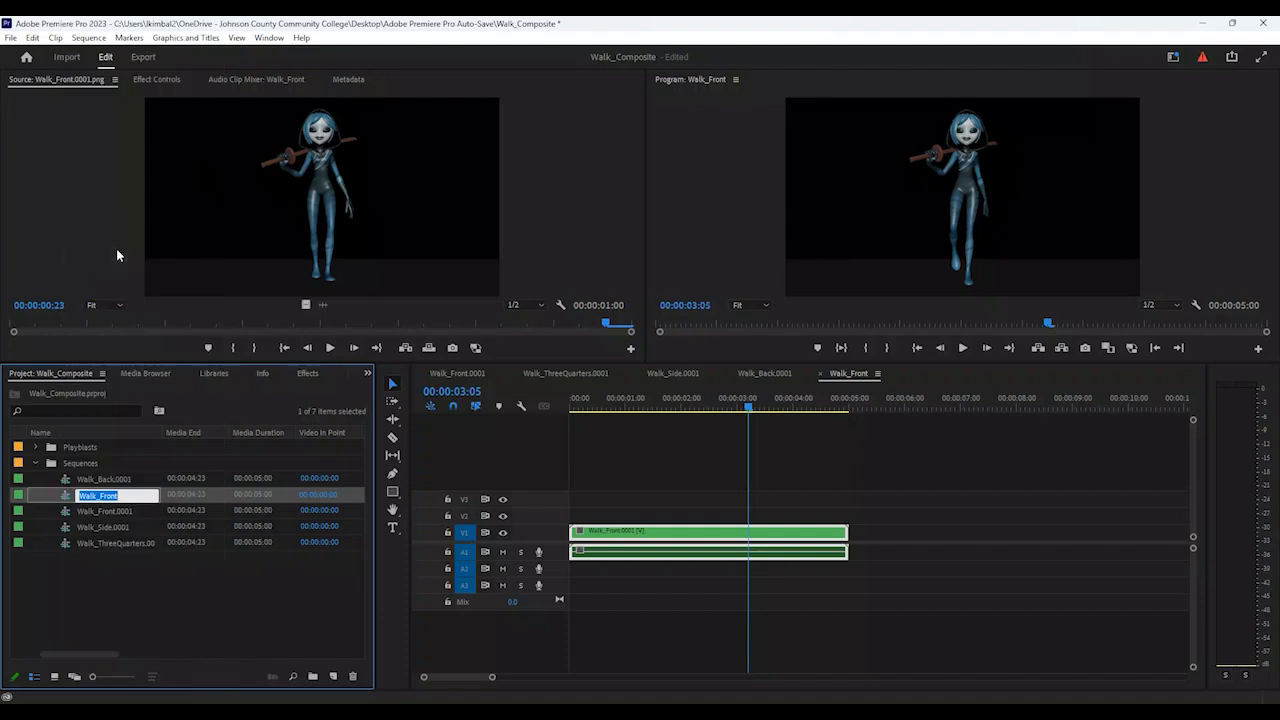
type("Walk_Composite")
key("Tab")
left_click(161, 555)
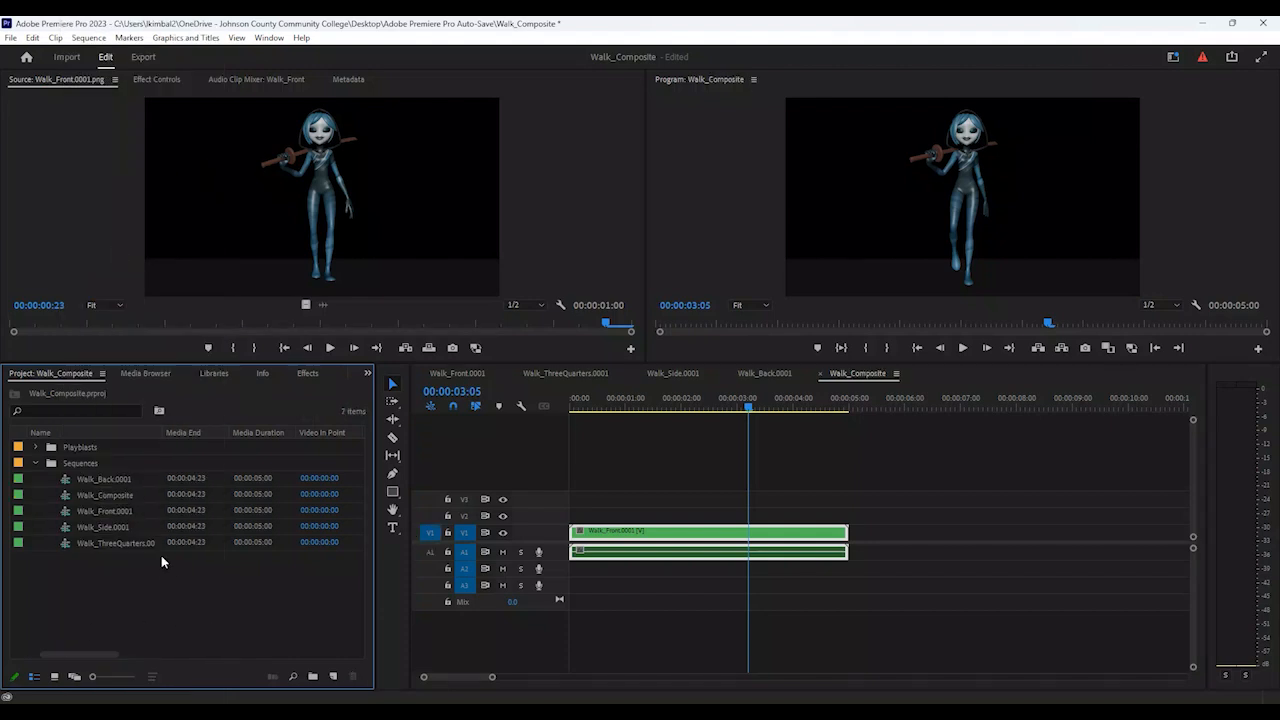
Unlink the audio from the Walk_Front.0001 clip in Walk_Composite and delete the audio part on A1
left_click(125, 494)
left_click(704, 530)
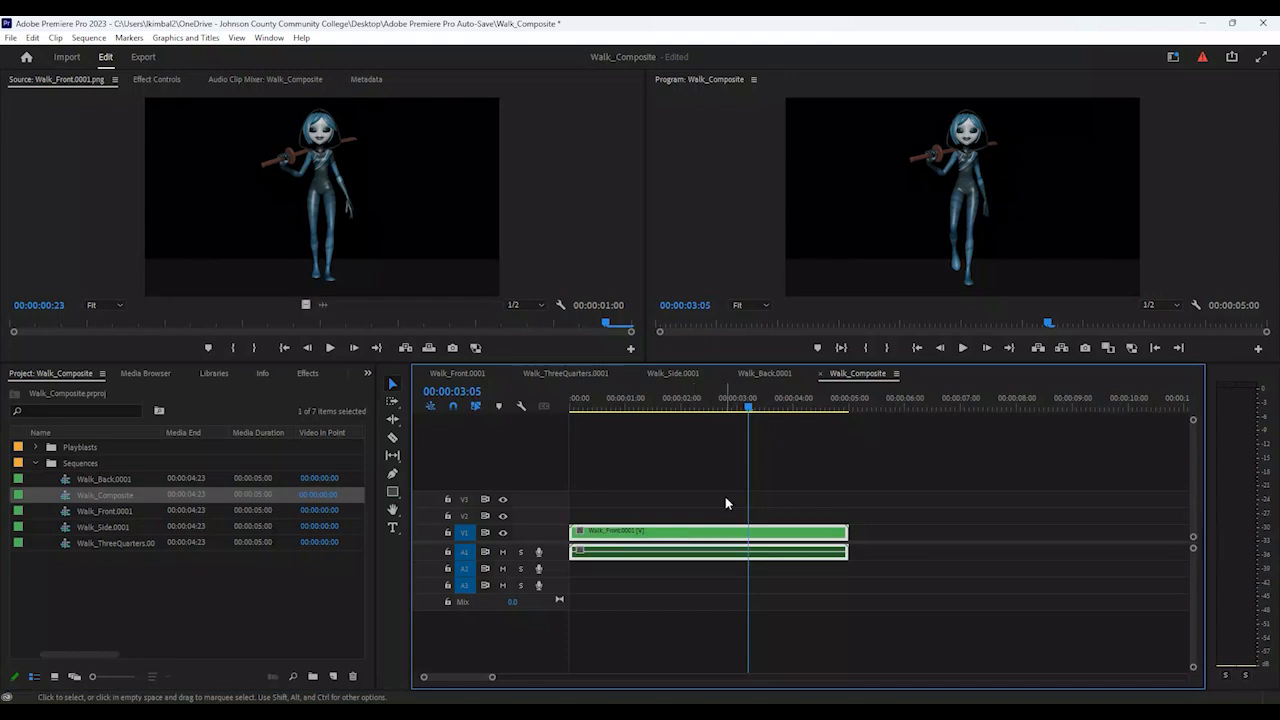
right_click(691, 545)
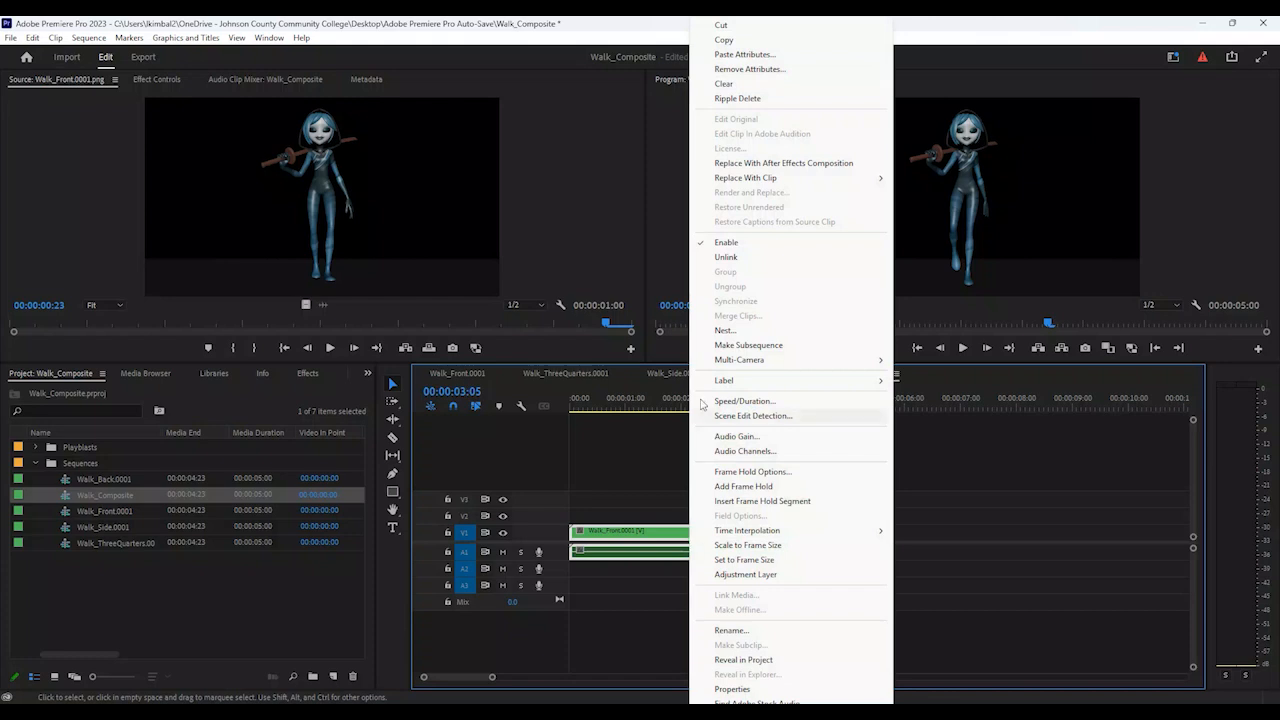
left_click(730, 257)
left_click(675, 557)
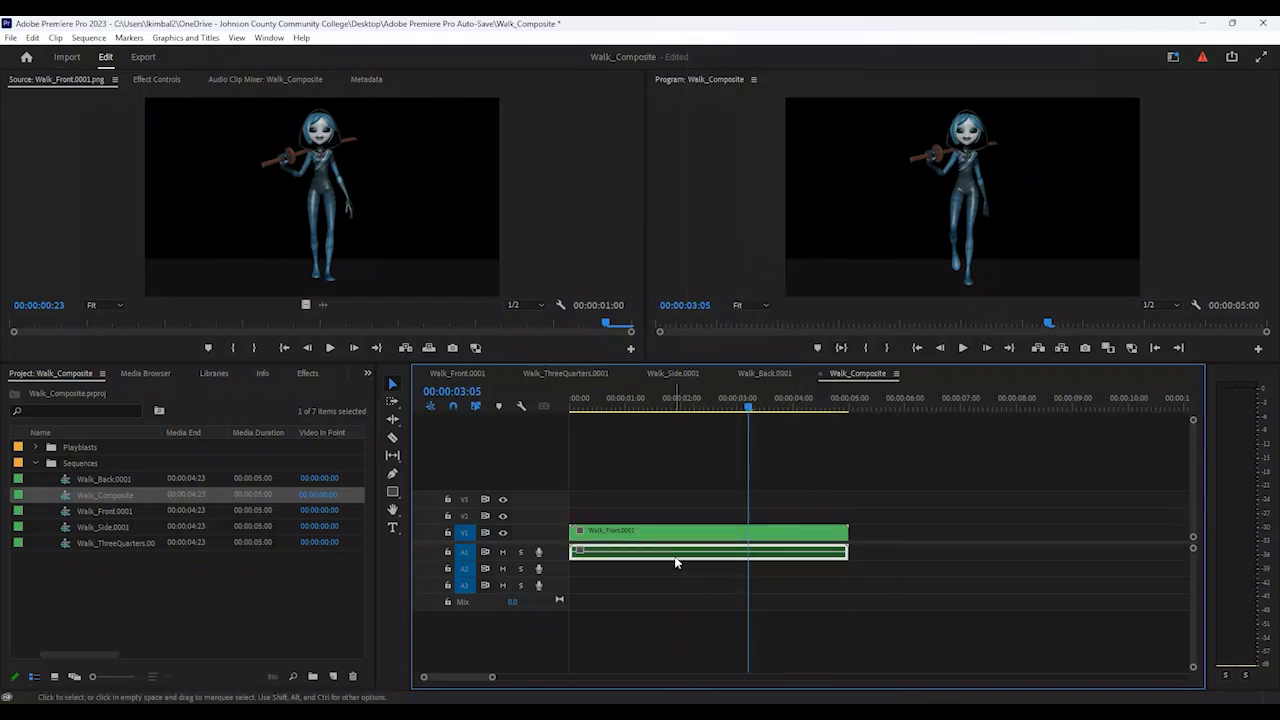
key("Delete")
Return the playhead to the start of Walk_Composite and show the effect controls of the Walk_Front.0001 clip
left_click_drag(729, 393, 572, 395)
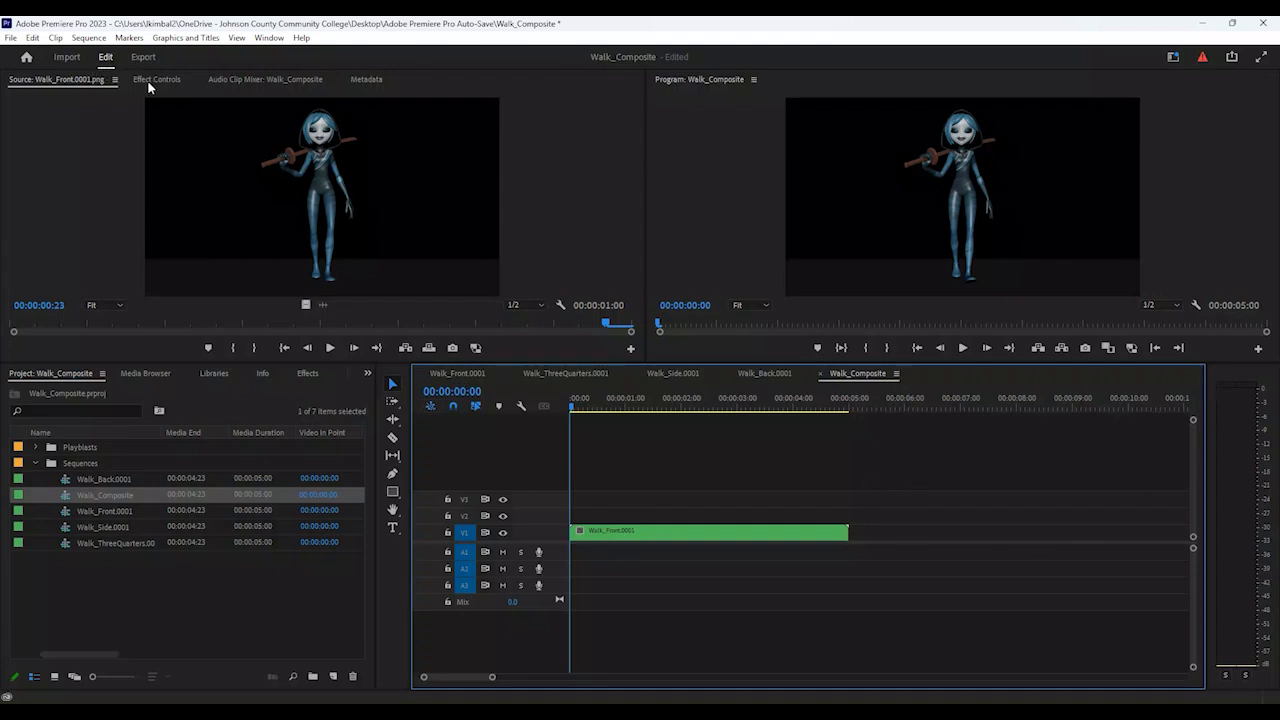
left_click(68, 79)
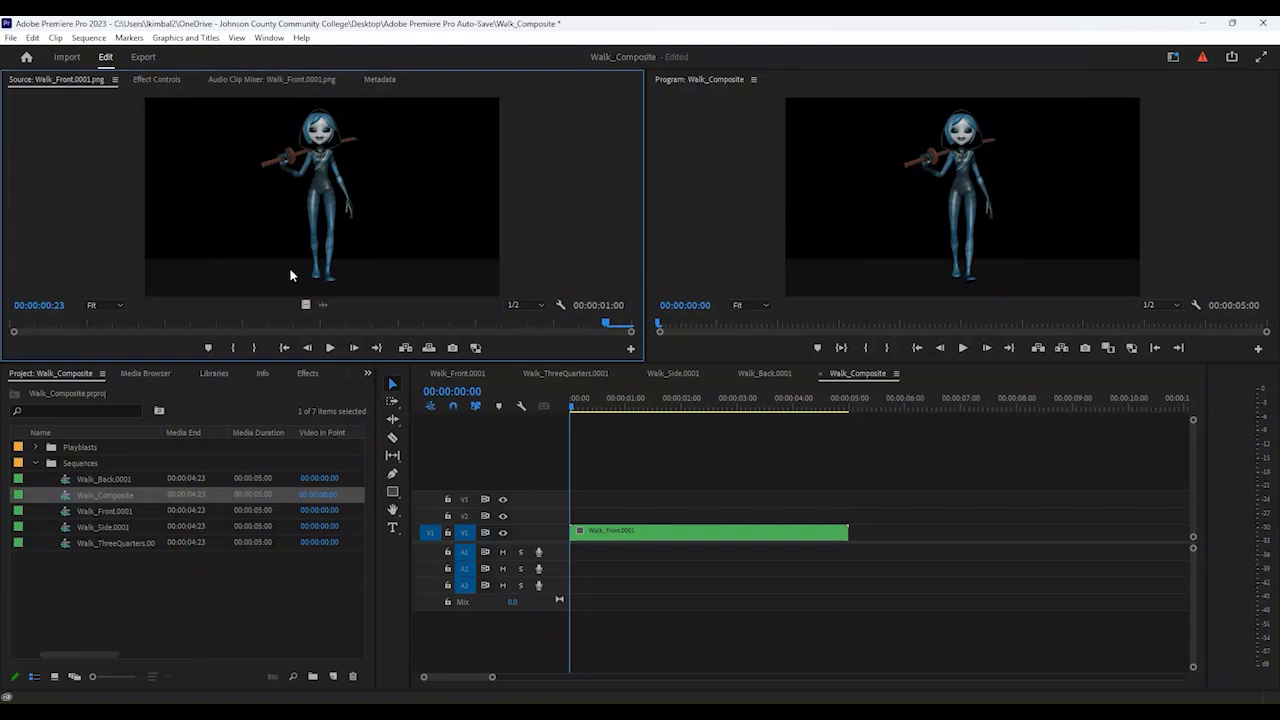
left_click(145, 80)
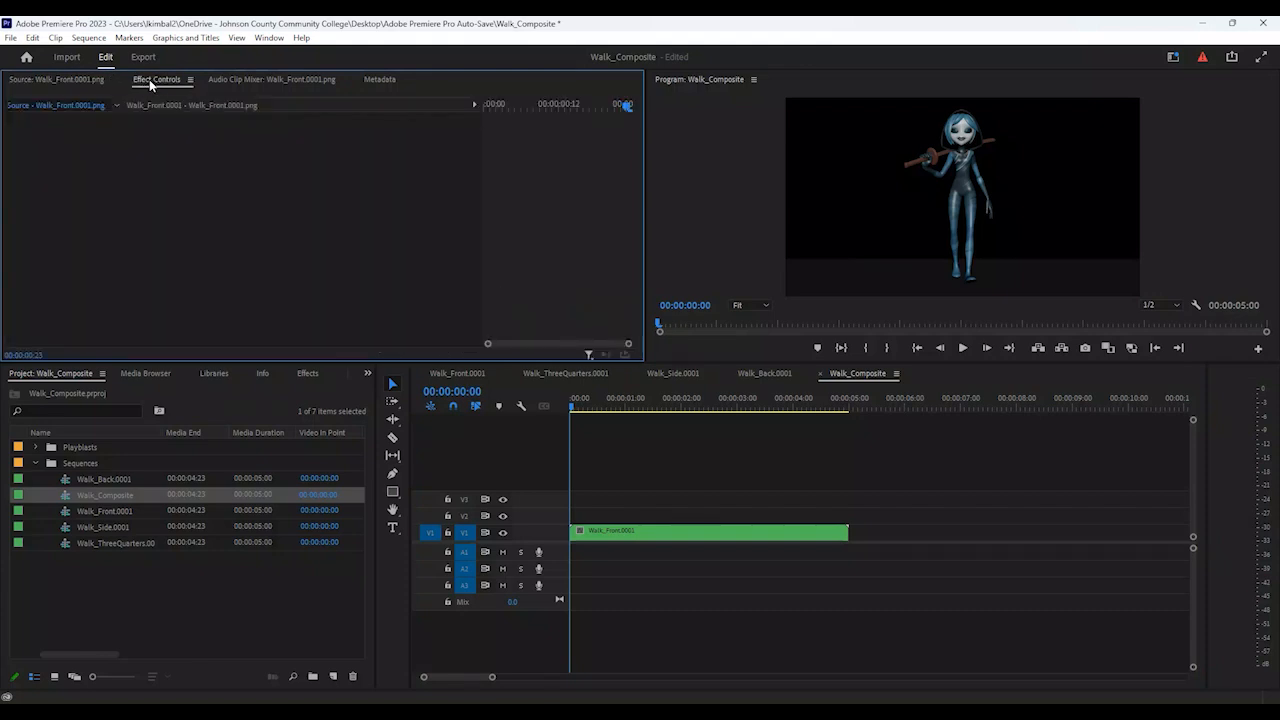
left_click(620, 528)
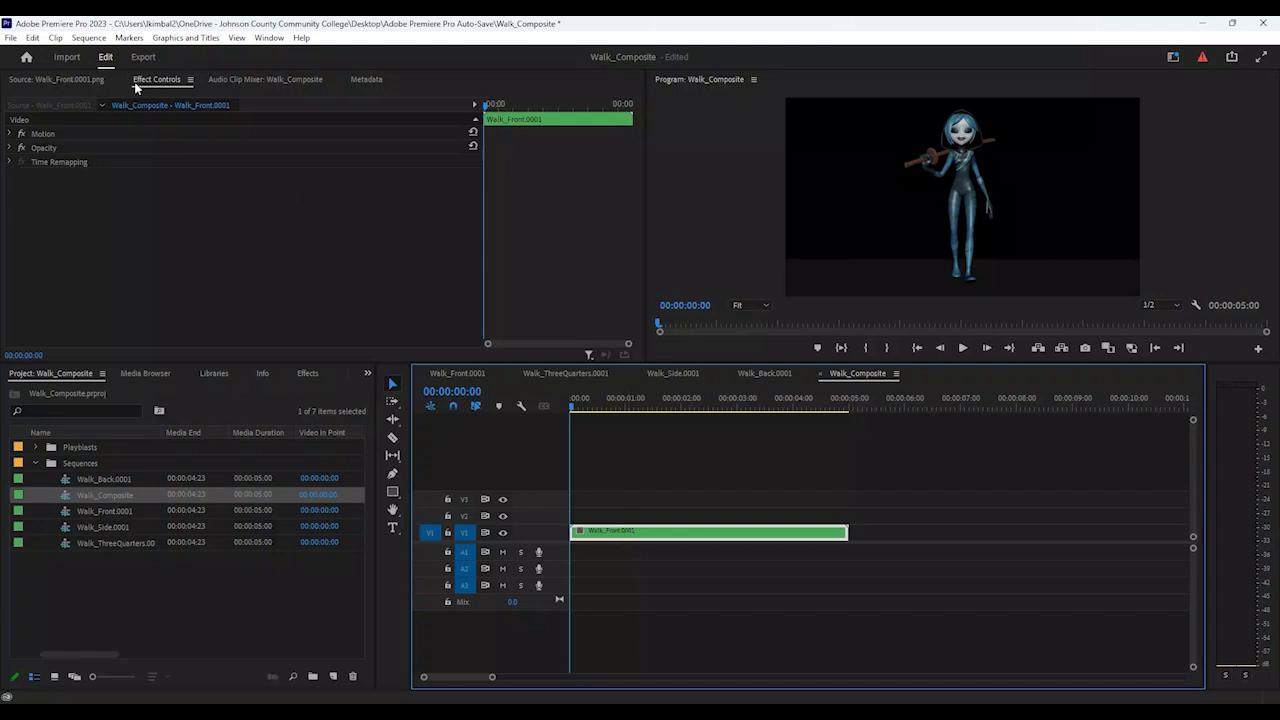
Use the clip's Motion effect to shift Walk_Front.0001 horizontally until the character stands near the left edge of the frame
left_click(42, 135)
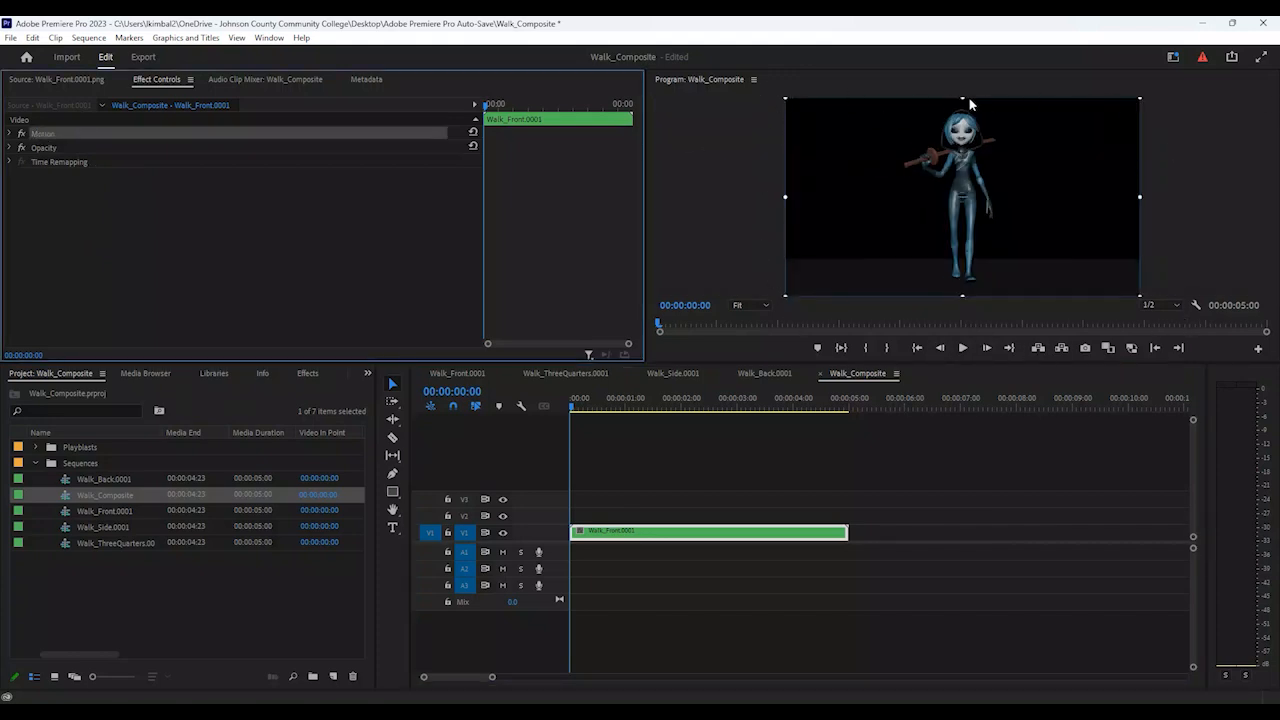
left_click(959, 173)
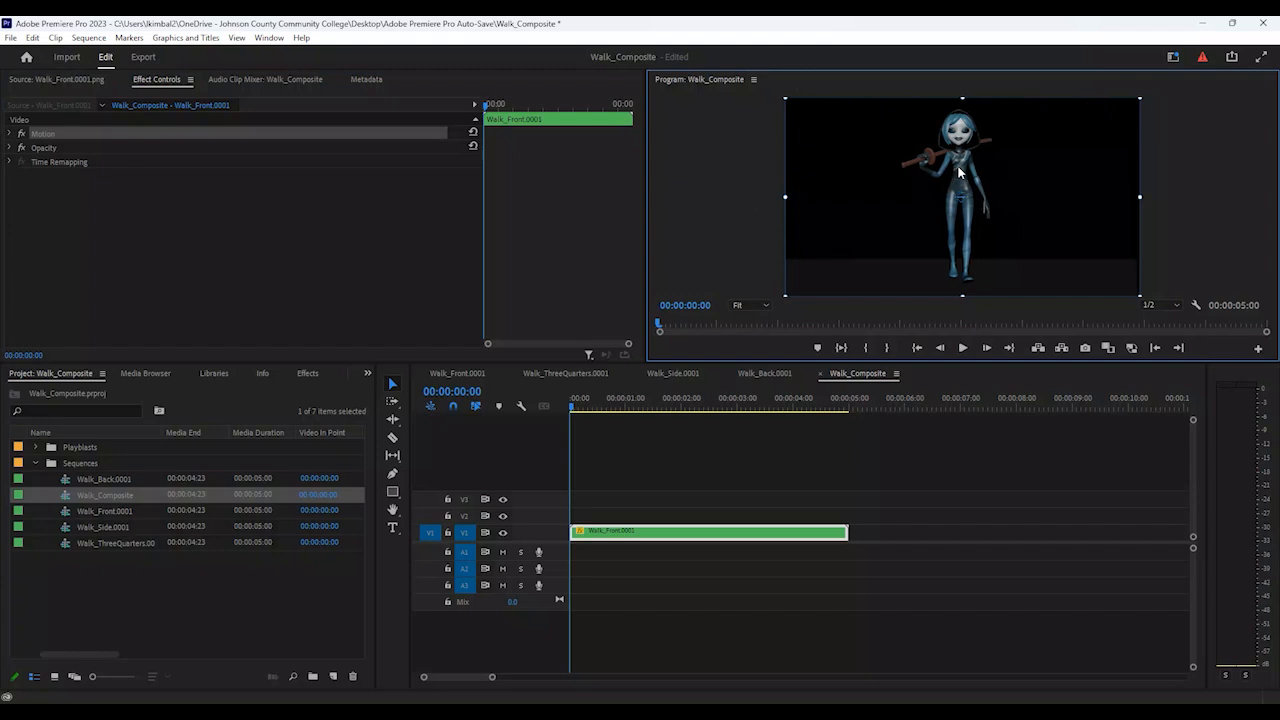
key("shift+Left")
key("shift+Left")
key("shift+Left")
key("shift+Left")
key("shift+Left")
key("shift+Left")
key("shift+Left")
key("shift+Left")
key("shift+Left")
key("shift+Left")
key("shift+Left")
key("shift+Left")
key("shift+Left")
key("shift+Left")
key("shift+Left")
key("shift+Left")
key("shift+Left")
key("shift+Left")
key("shift+Left")
key("shift+Left")
key("shift+Left")
key("shift+Left")
key("shift+Left")
key("shift+Left")
key("shift+Left")
key("shift+Left")
key("shift+Left")
key("shift+Left")
key("shift+Left")
key("shift+Left")
key("shift+Left")
key("shift+Left")
key("shift+Left")
key("shift+Left")
key("shift+Left")
key("shift+Left")
key("shift+Left")
key("shift+Left")
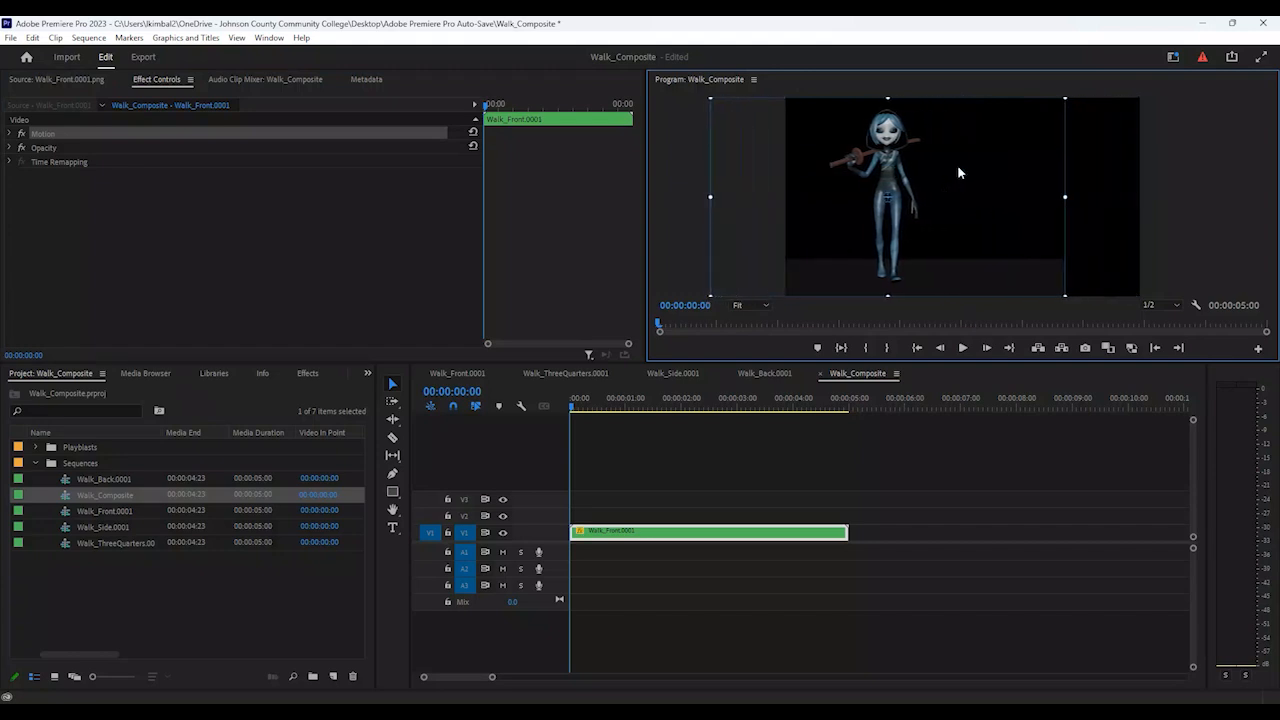
key("shift+Left")
key("shift+Left")
key("shift+Left")
key("shift+Left")
key("shift+Left")
key("shift+Left")
key("shift+Left")
key("shift+Left")
key("shift+Left")
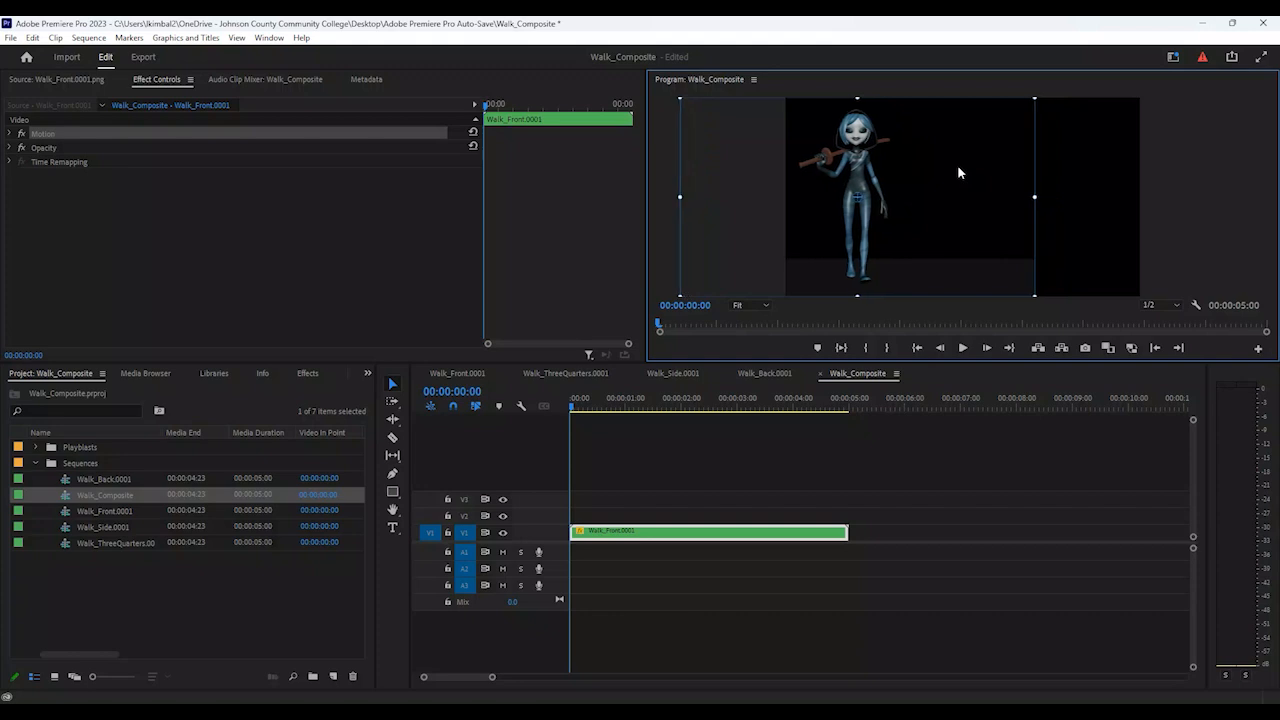
Preview the walk and shift Walk_Front.0001 slightly right so the sword moves back inside the frame's left edge
left_click(962, 348)
left_click(962, 348)
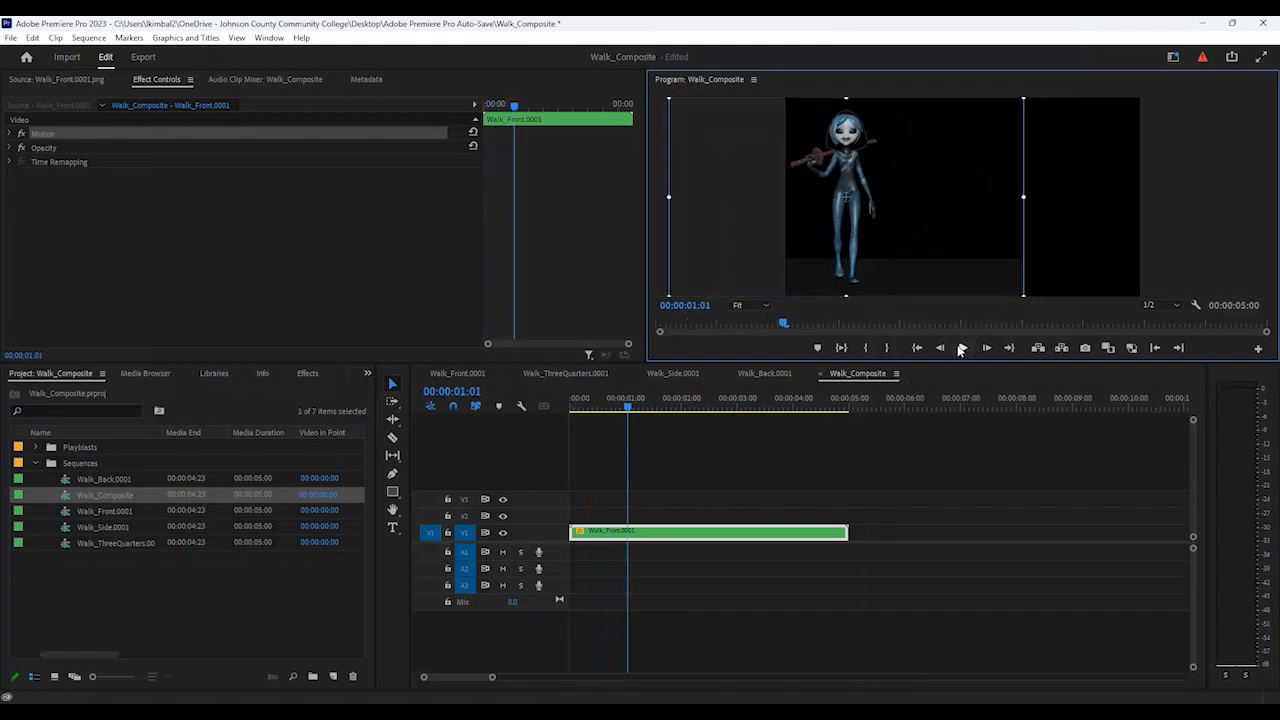
left_click(608, 408)
left_click_drag(608, 410, 603, 410)
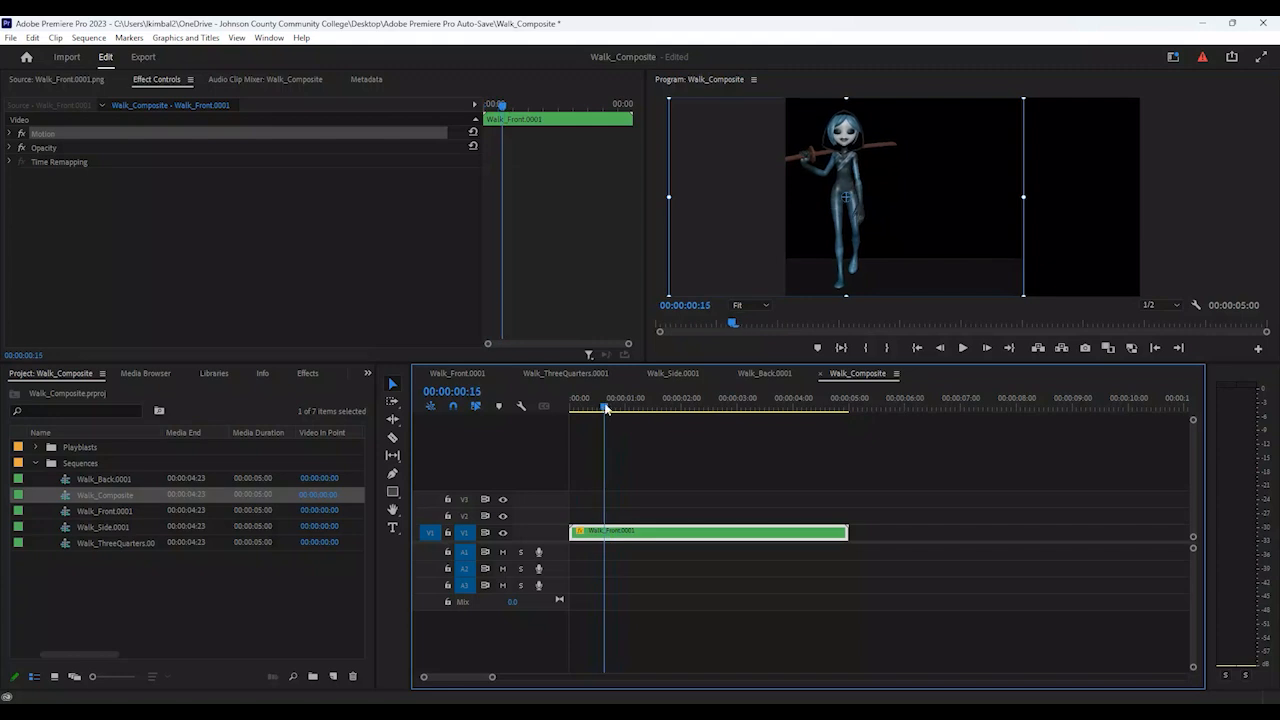
left_click(855, 172)
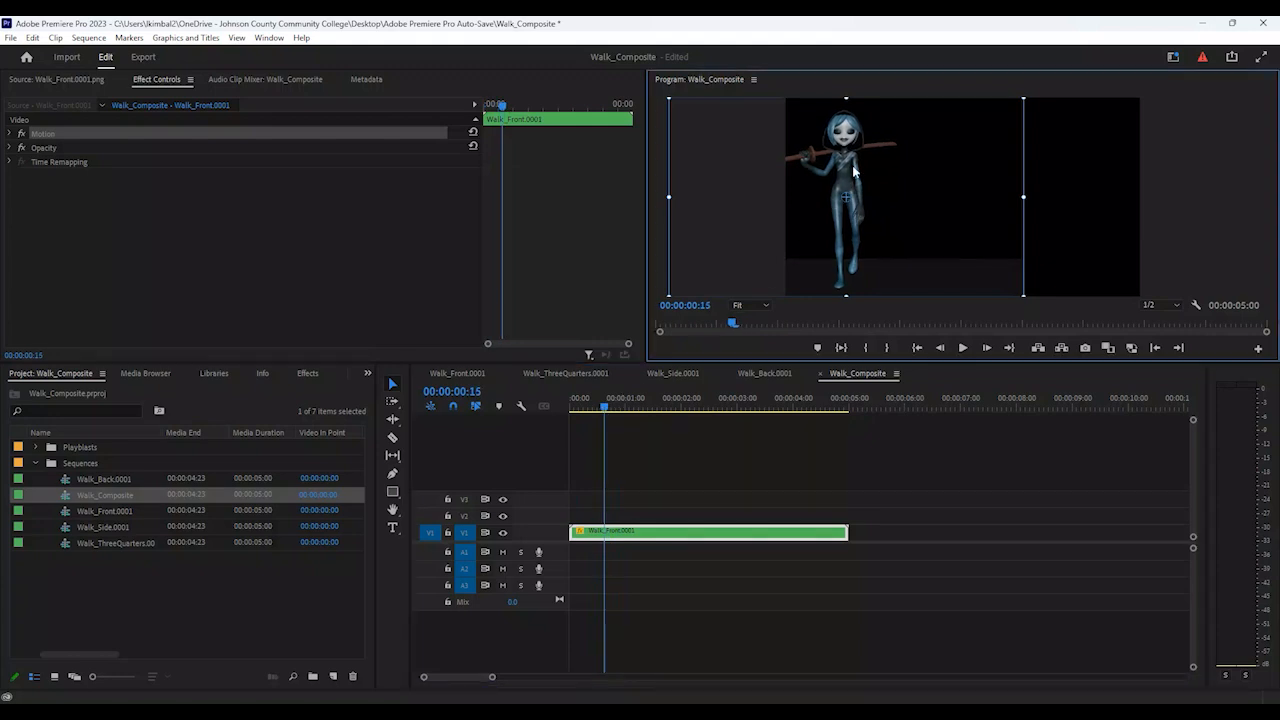
left_click_drag(855, 172, 861, 172)
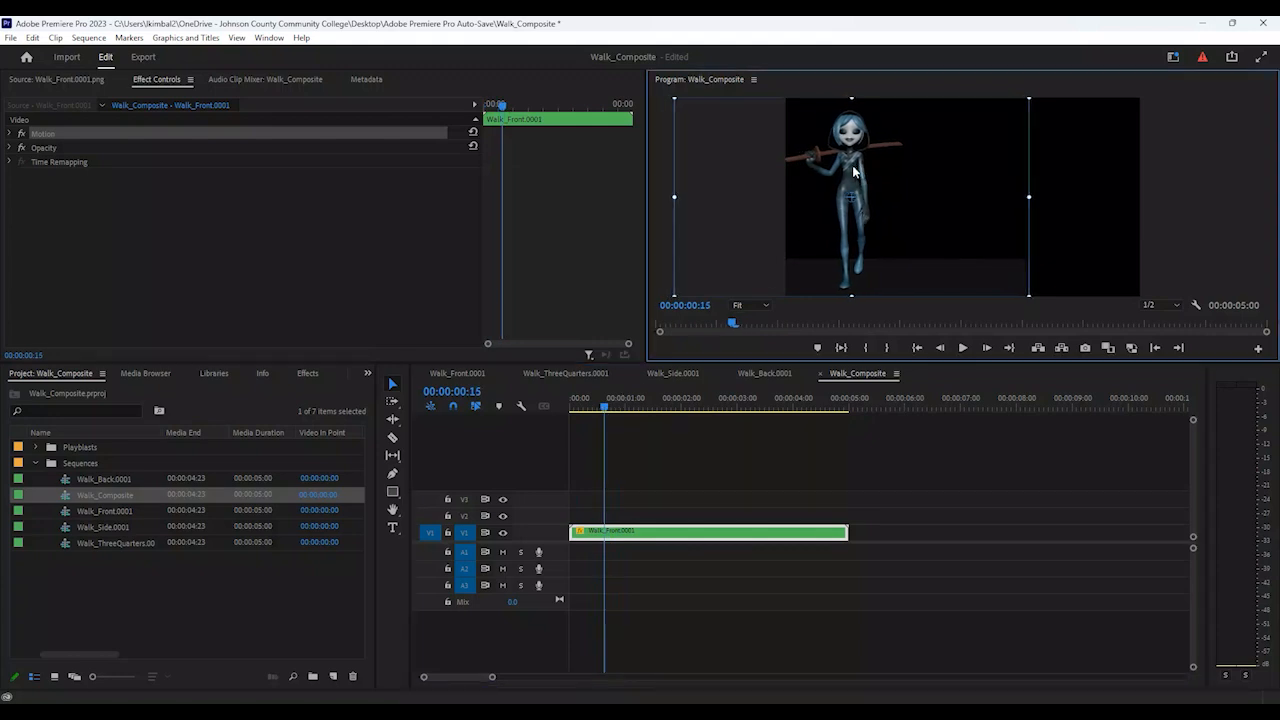
Play to a frame where the sword meets the frame's left edge, nudge Walk_Front.0001 right to fit it, and replay to check
left_click(962, 348)
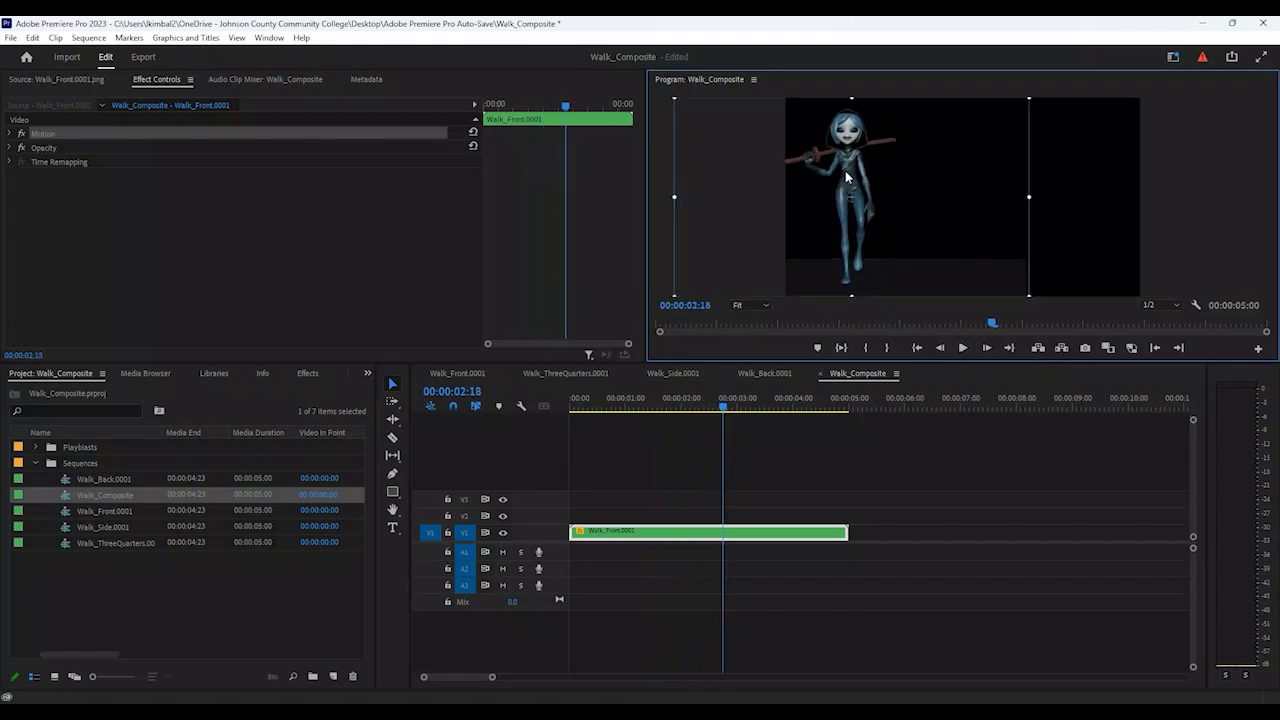
key("Right")
key("Right")
key("Right")
key("Right")
key("Right")
key("Right")
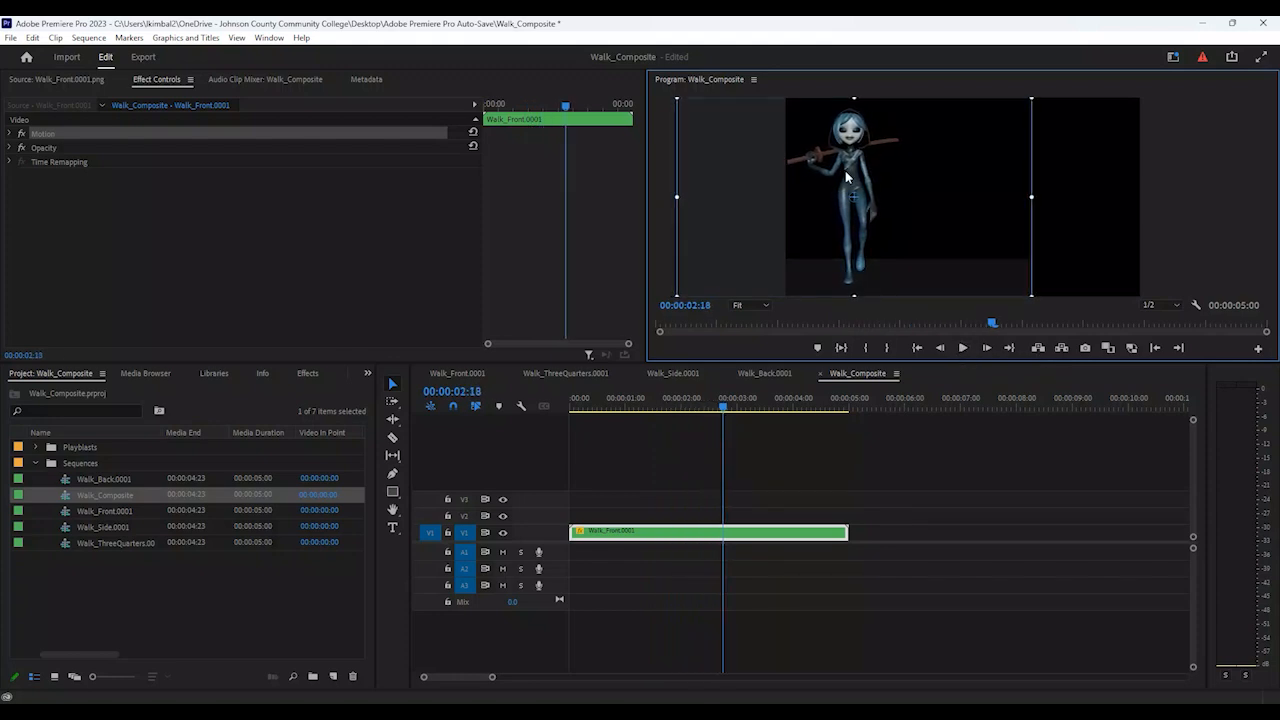
left_click(968, 524)
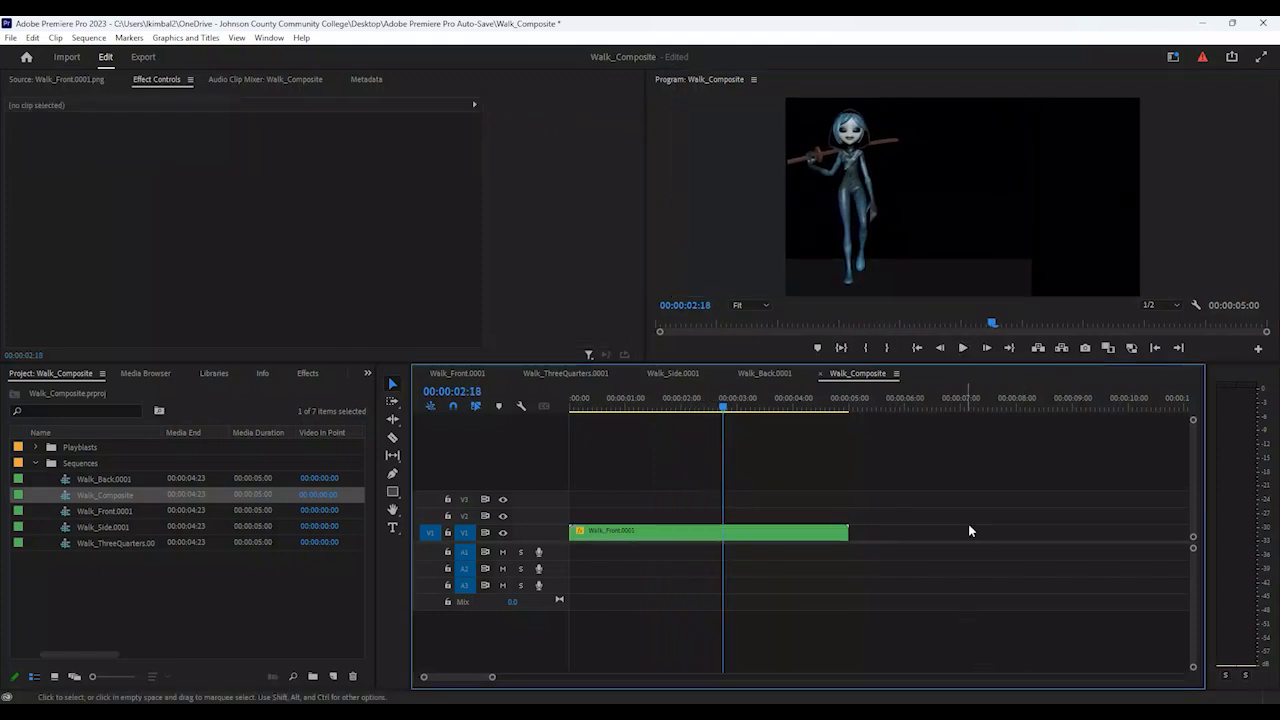
left_click(962, 348)
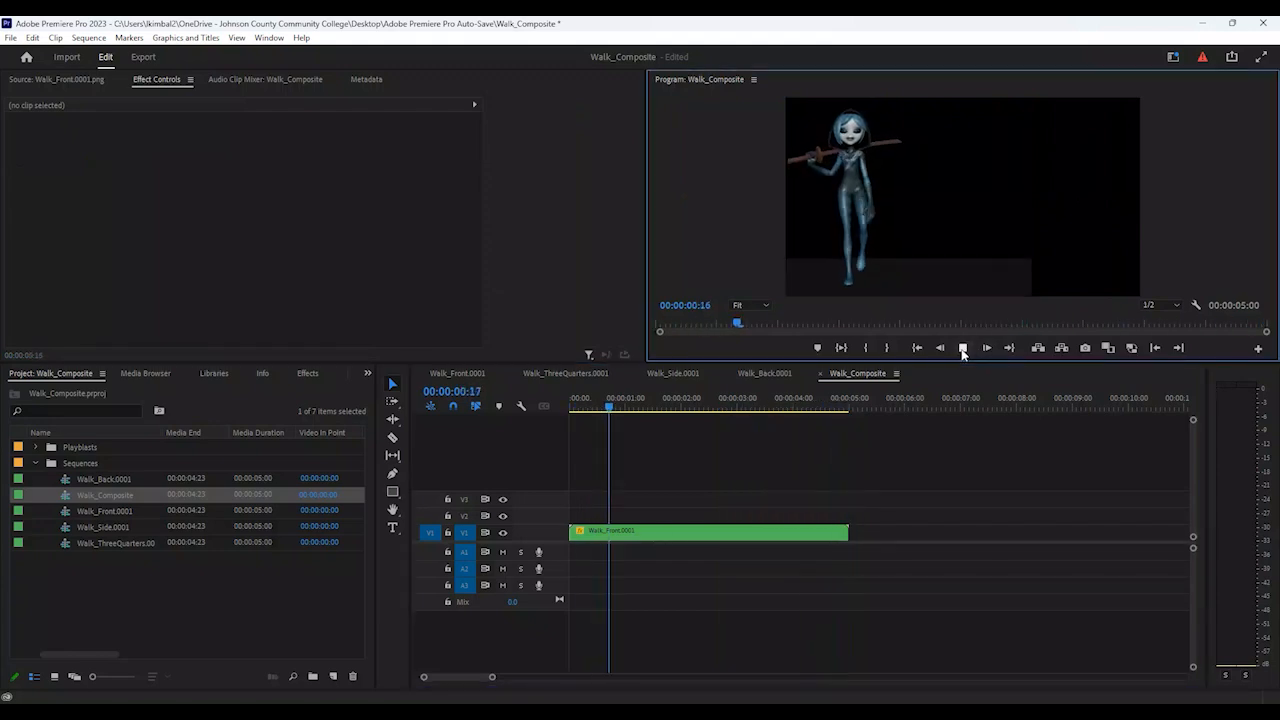
left_click(963, 350)
Place the Walk_ThreeQuarters.0001 sequence on track V2 at the start of Walk_Composite, above the Walk_Front.0001 clip
left_click_drag(618, 409, 522, 406)
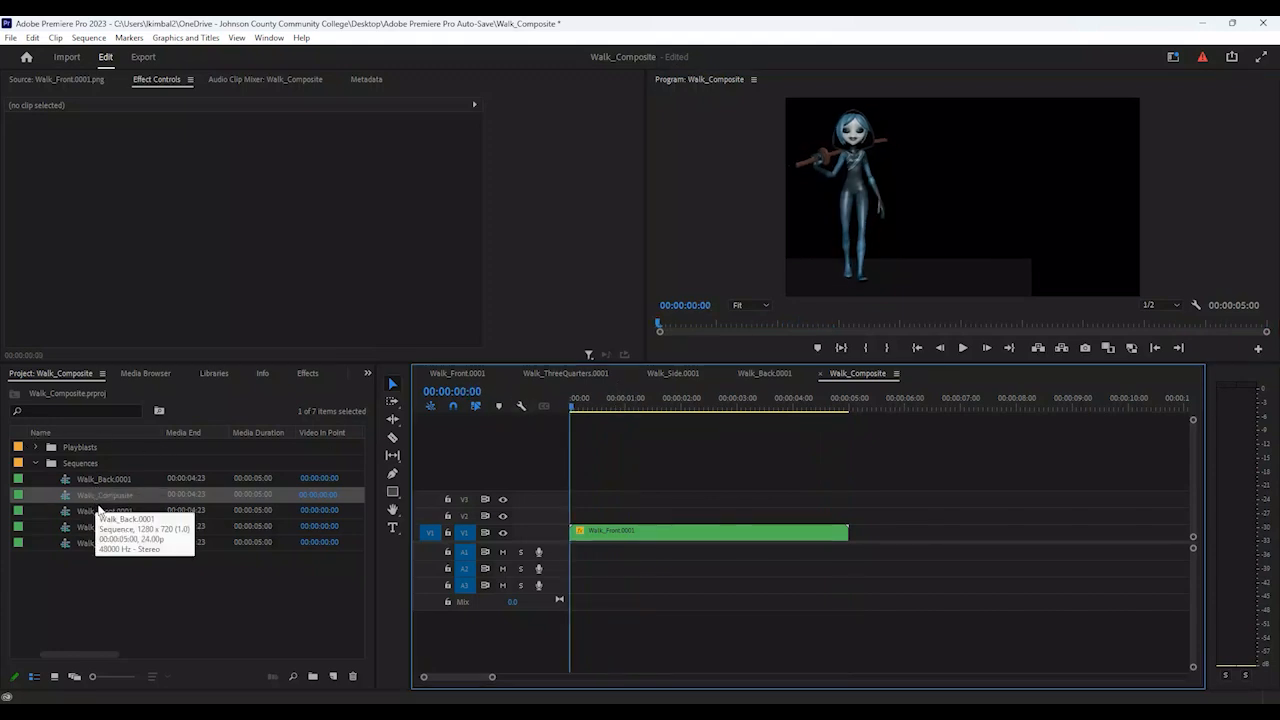
left_click(66, 546)
left_click_drag(83, 541, 560, 523)
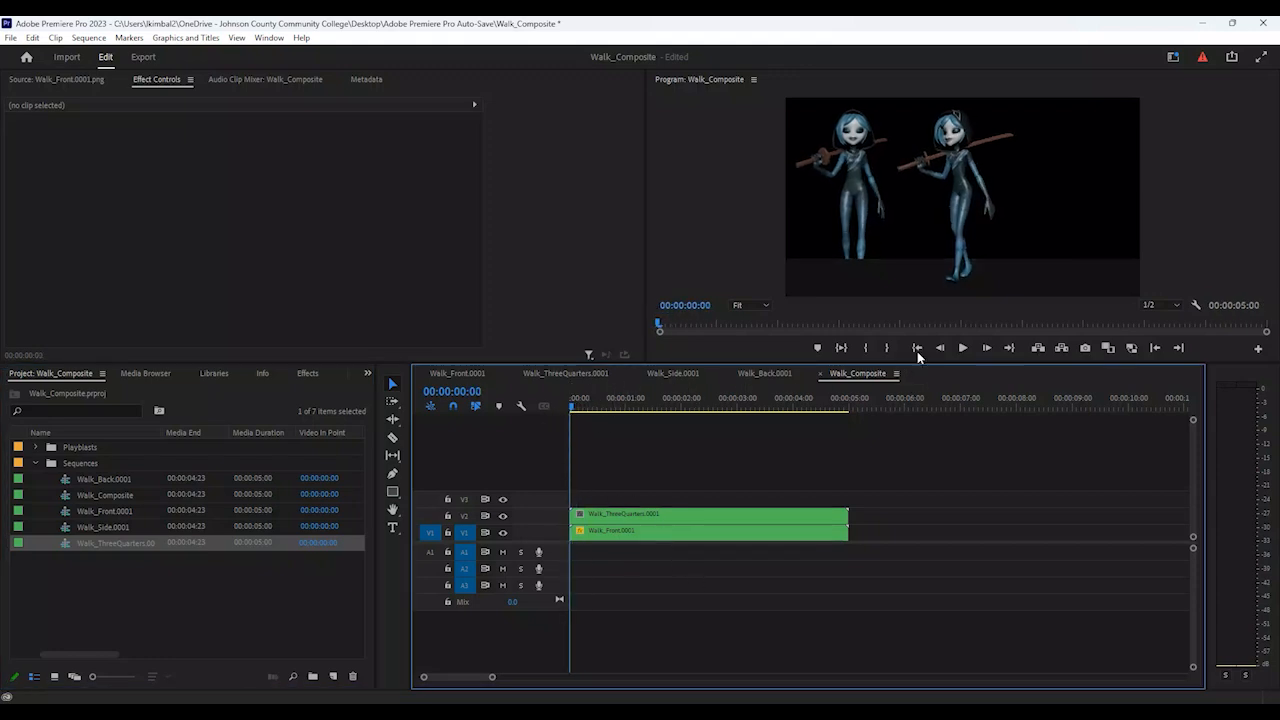
Play and scrub Walk_Composite to examine how the two clips overlap, briefly switching to the Maya walk scene and back
left_click(963, 348)
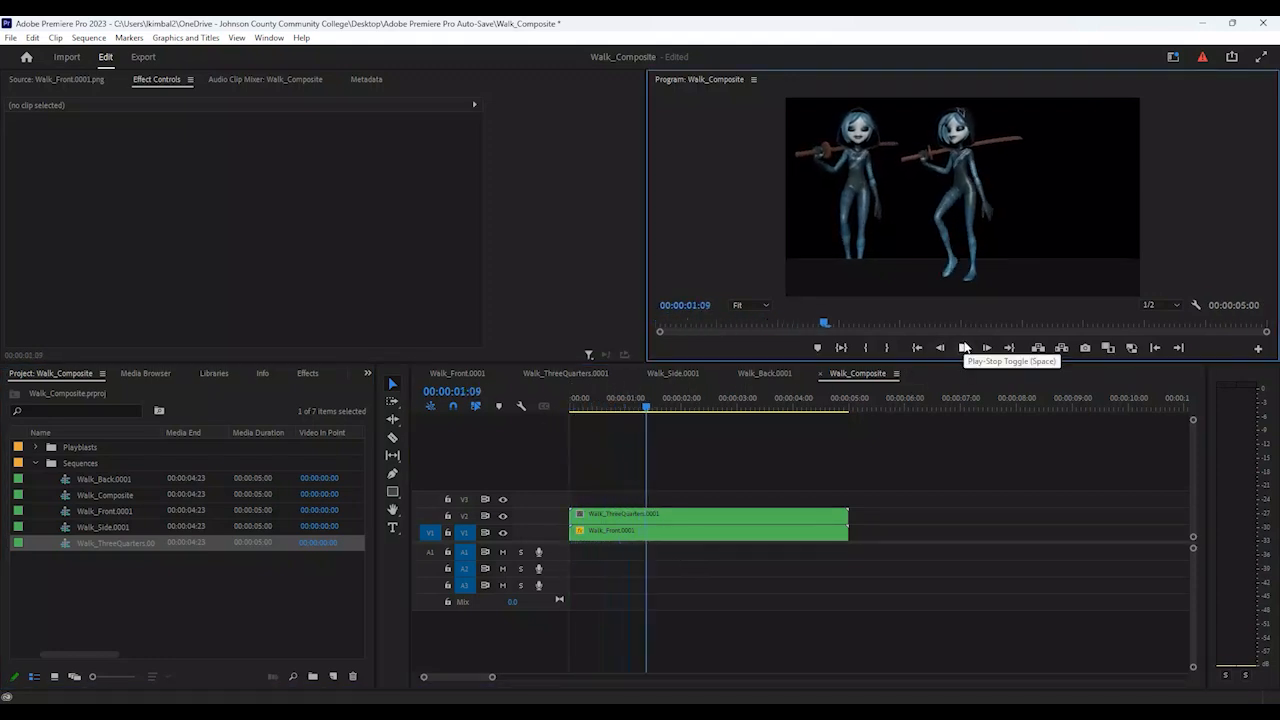
left_click(963, 348)
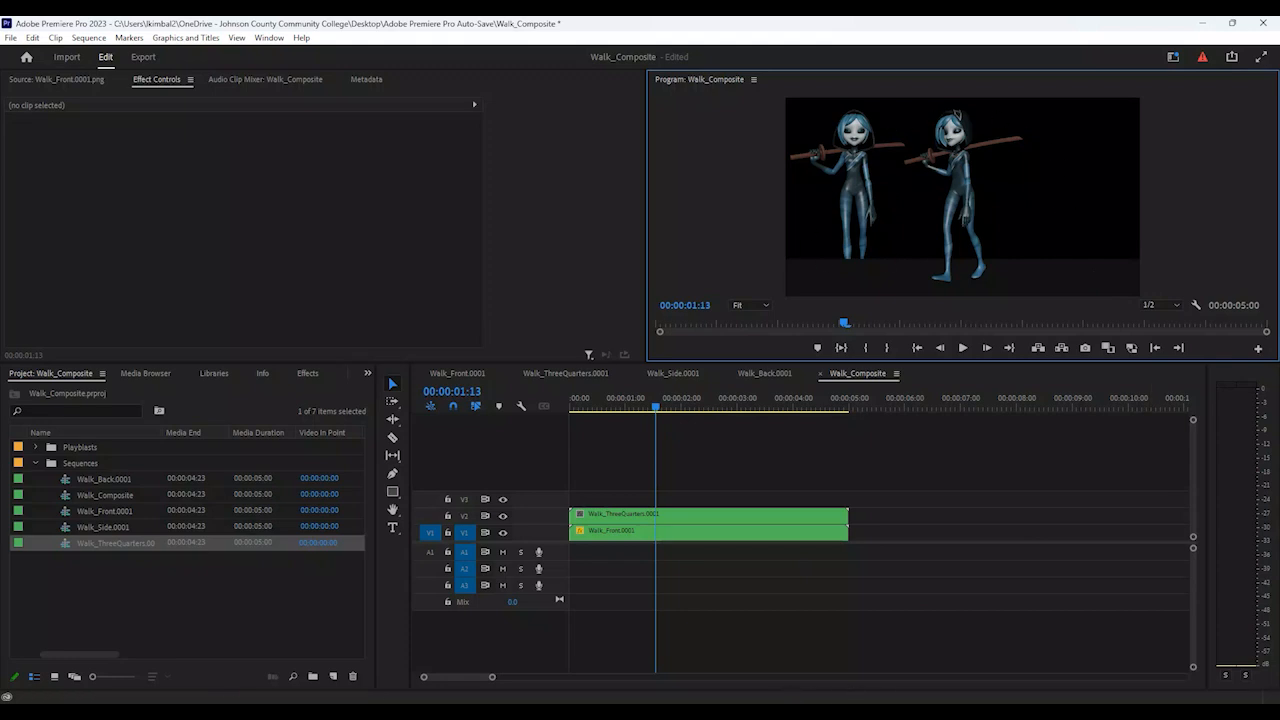
left_click(790, 660)
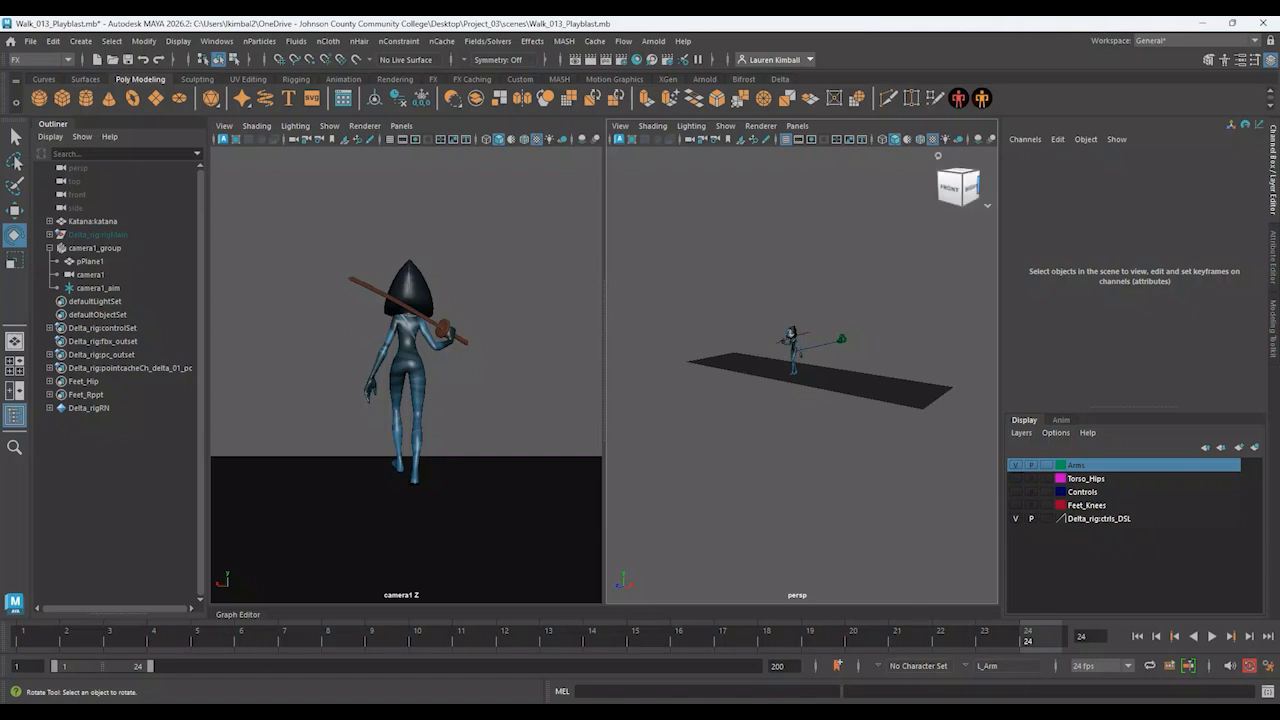
left_click(1205, 23)
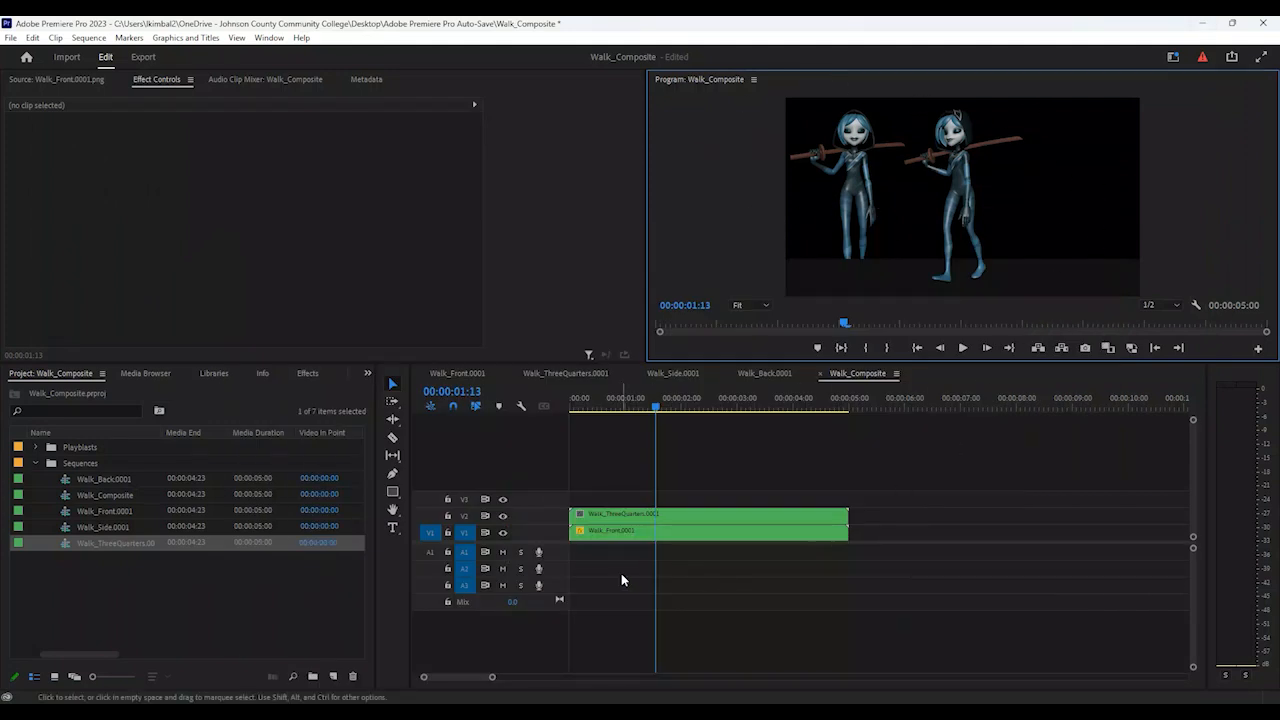
left_click_drag(625, 399, 774, 385)
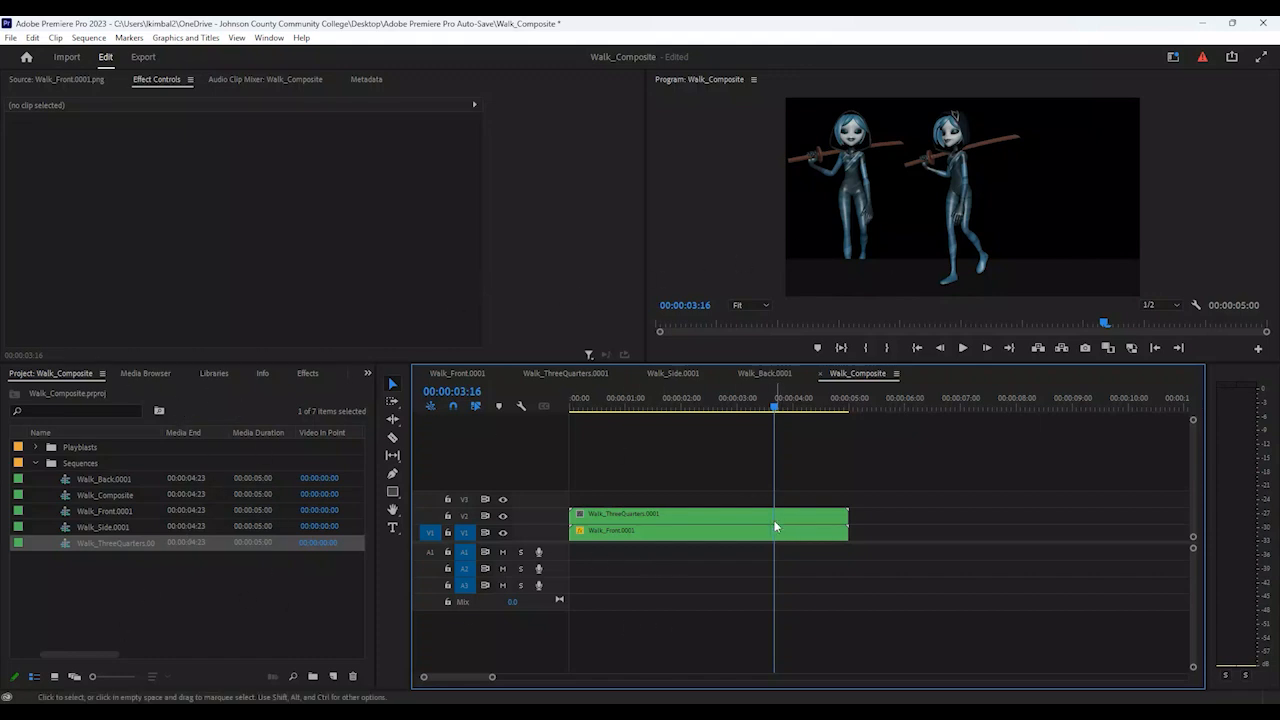
Close the Media Browser and Libraries panels and show the list of available effects
left_click(66, 373)
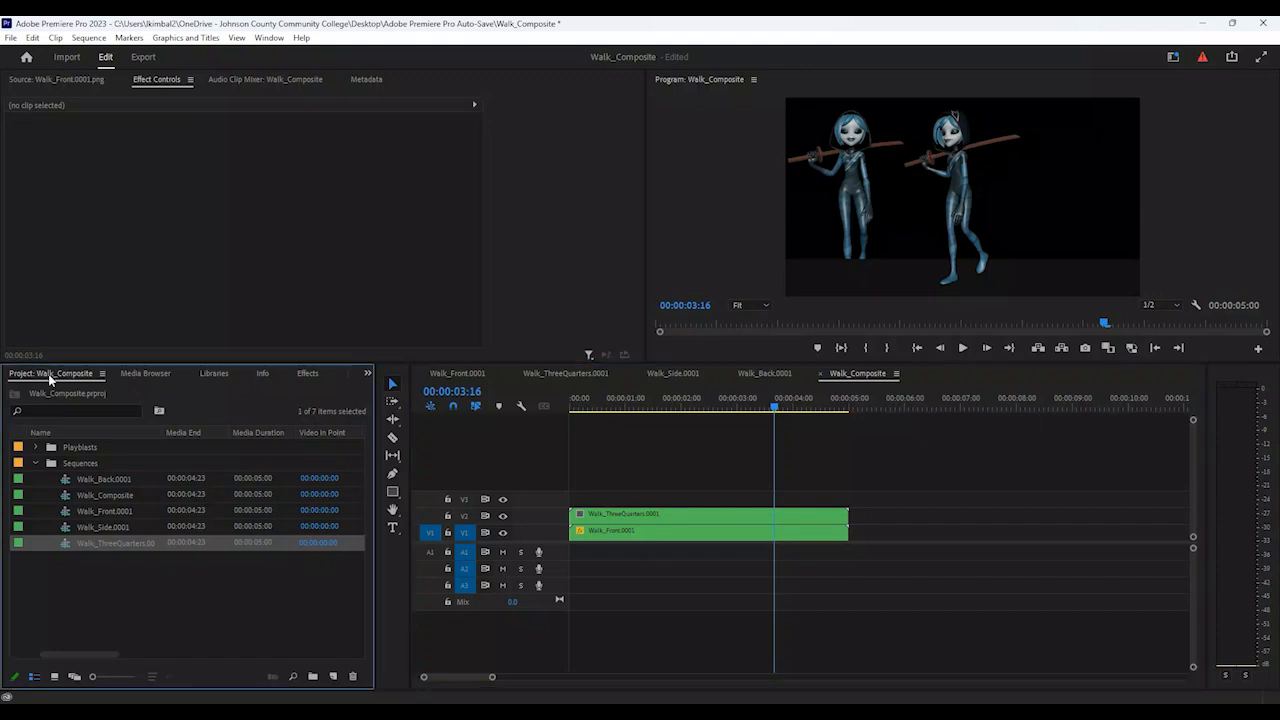
left_click(138, 374)
right_click(136, 377)
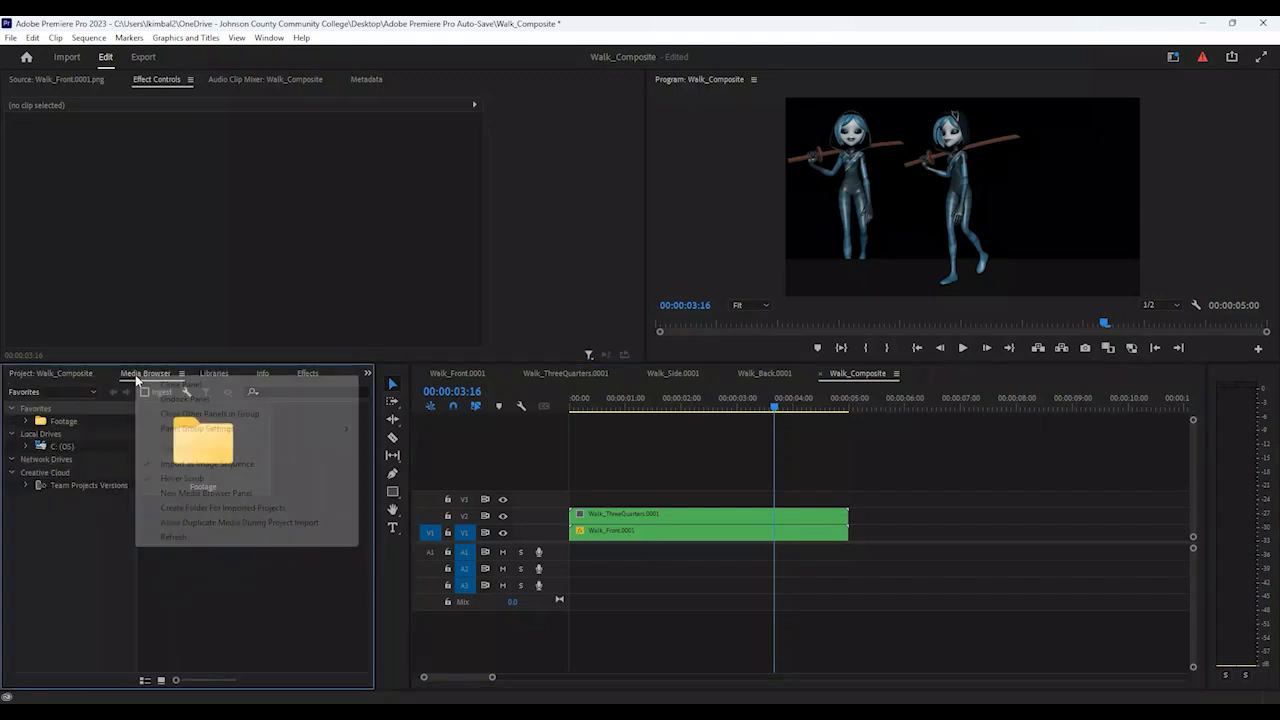
left_click(164, 386)
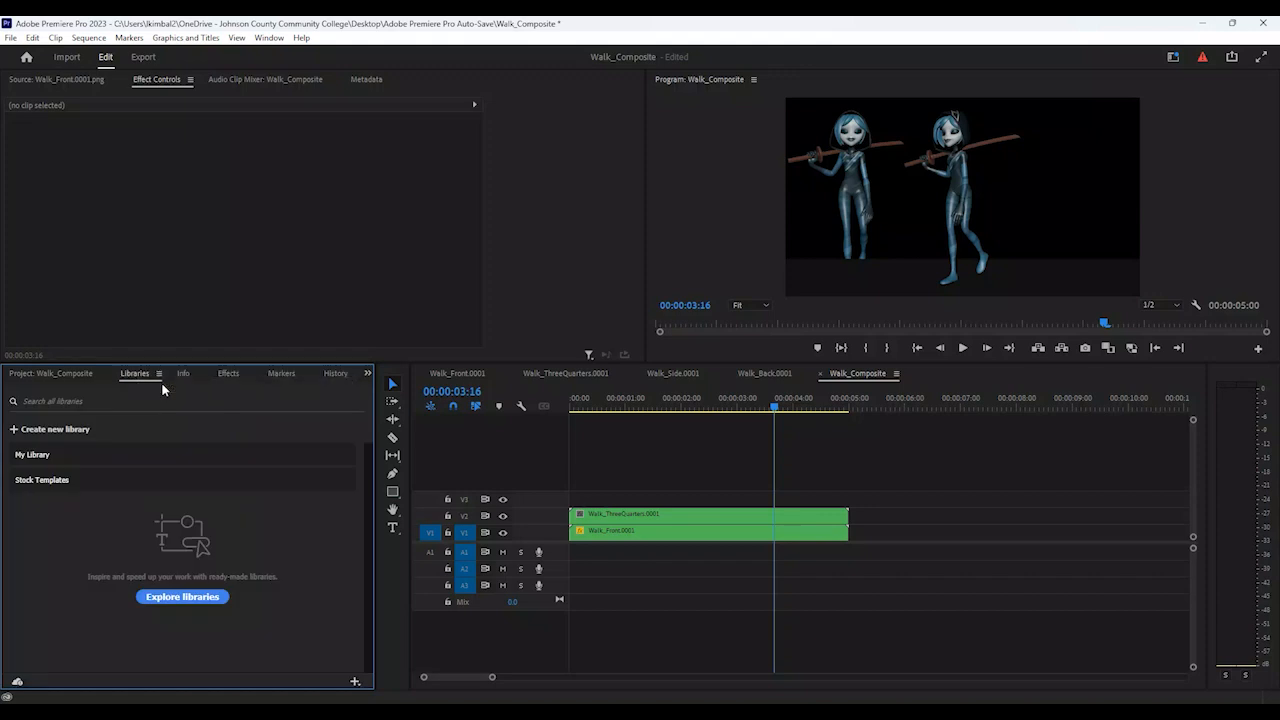
right_click(141, 378)
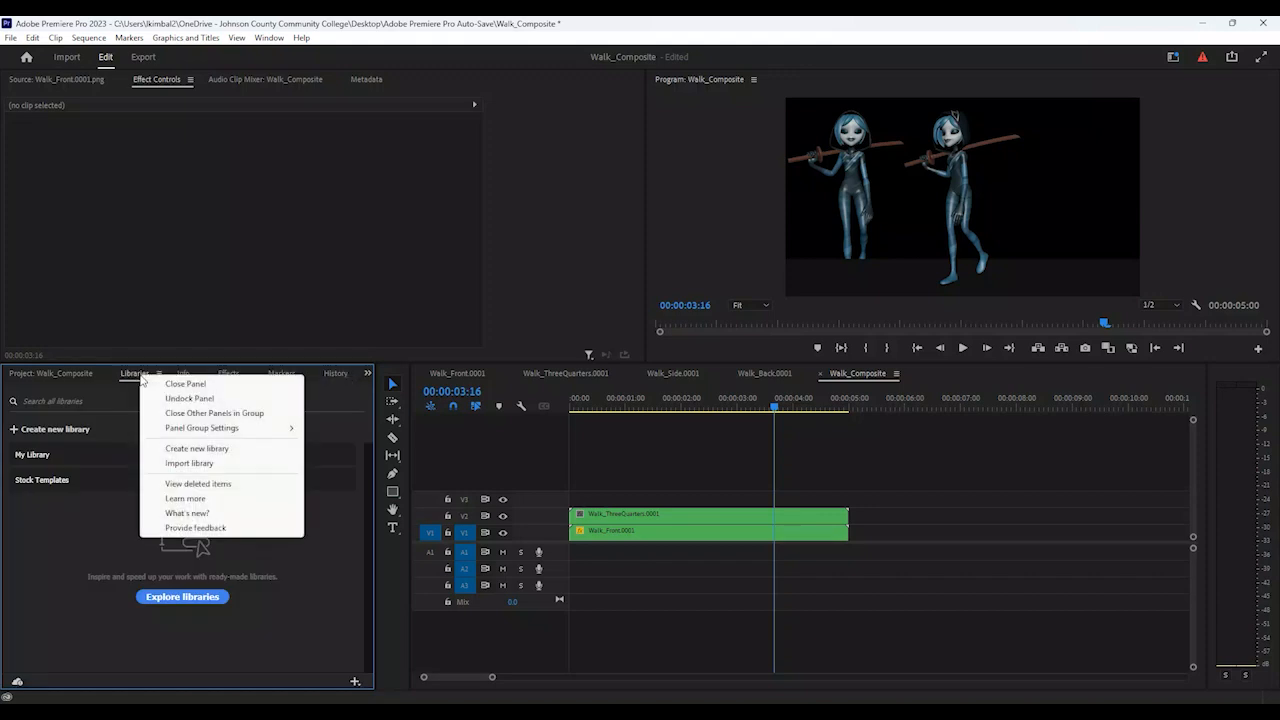
left_click(164, 386)
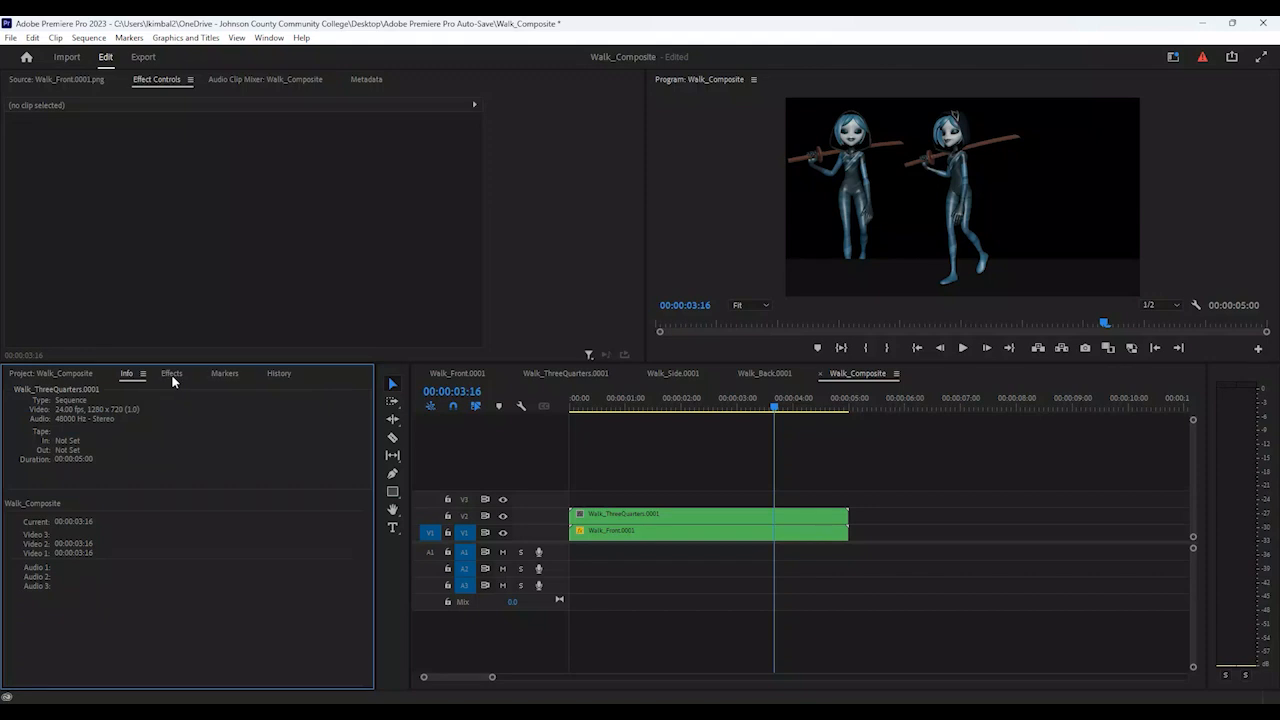
left_click(172, 376)
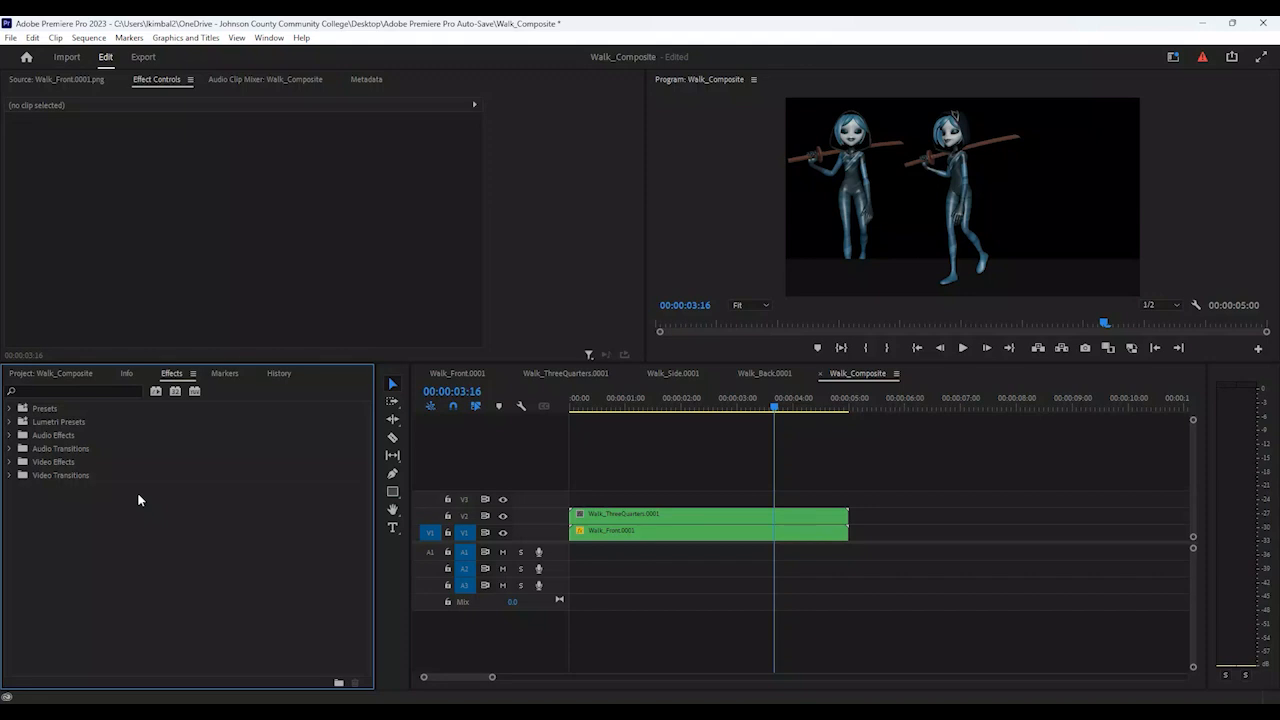
Search the effects for "crop" and apply the Crop effect to the Walk_ThreeQuarters.0001 clip on V2
left_click(53, 389)
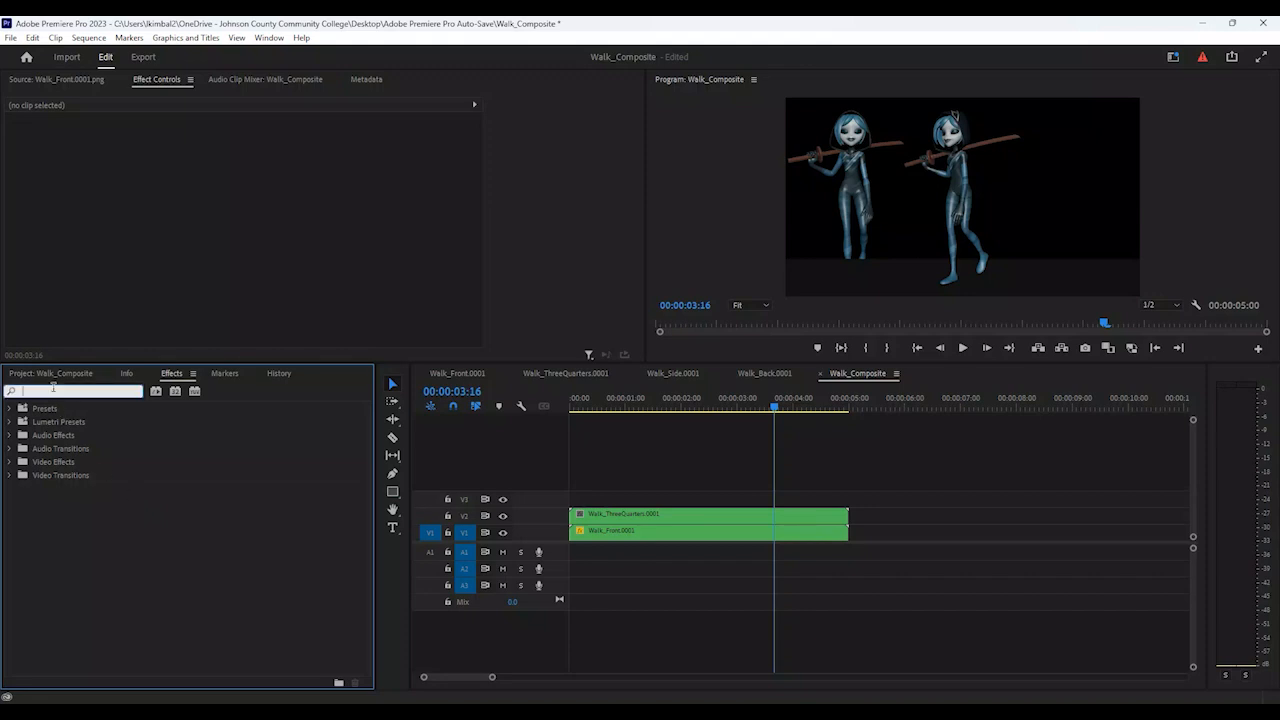
left_click(12, 435)
left_click(12, 435)
left_click(38, 394)
type("crop")
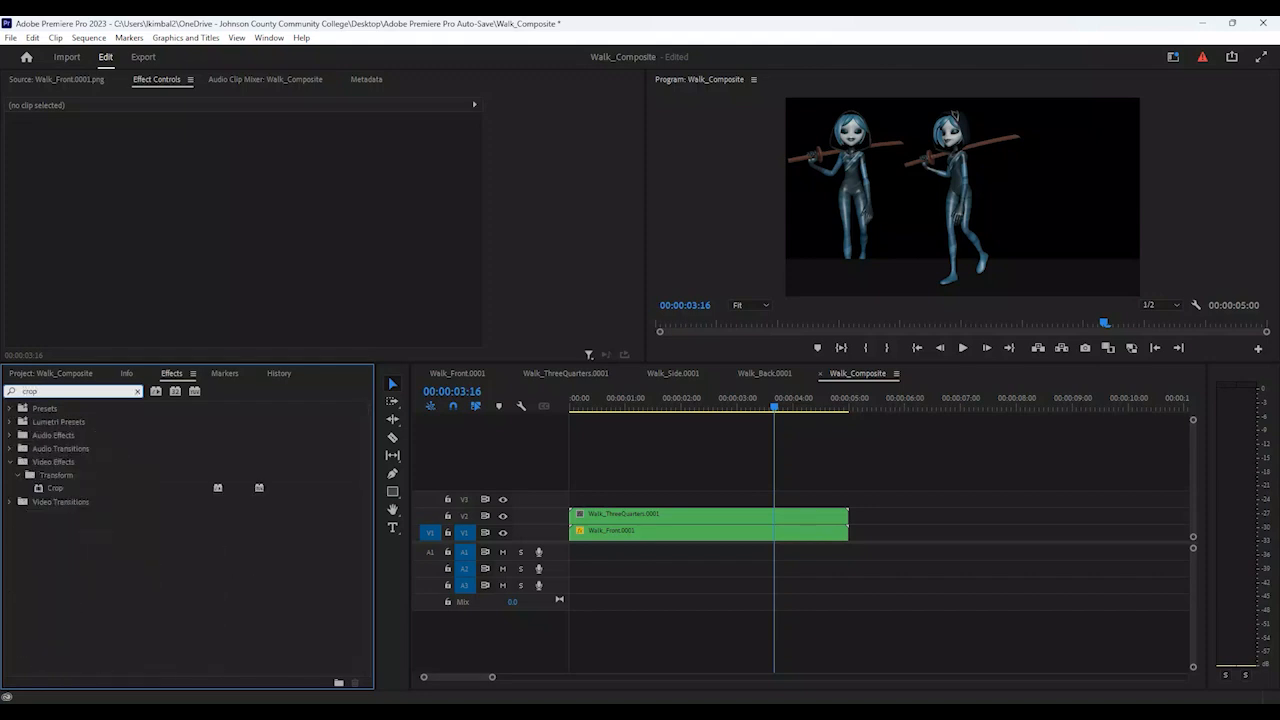
left_click_drag(56, 489, 636, 518)
left_click(636, 518)
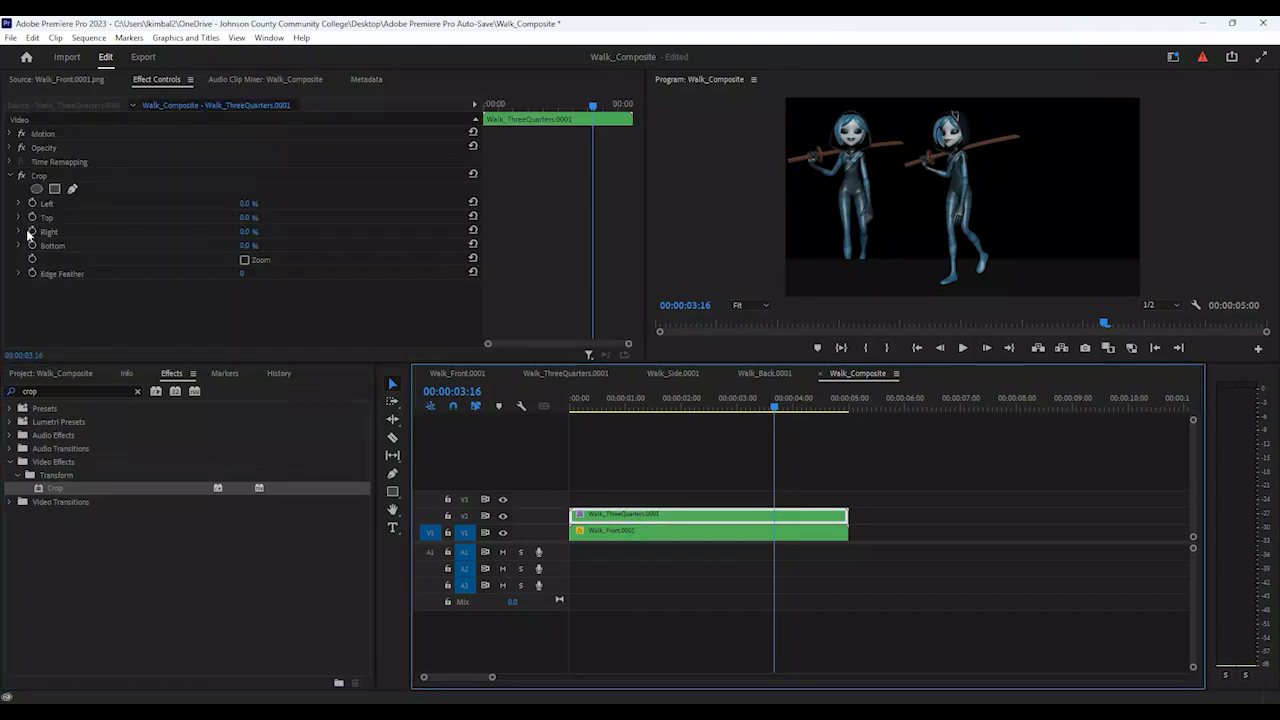
Crop the left side of Walk_ThreeQuarters.0001 up to the gap between the two characters and play back the composite
left_click(11, 177)
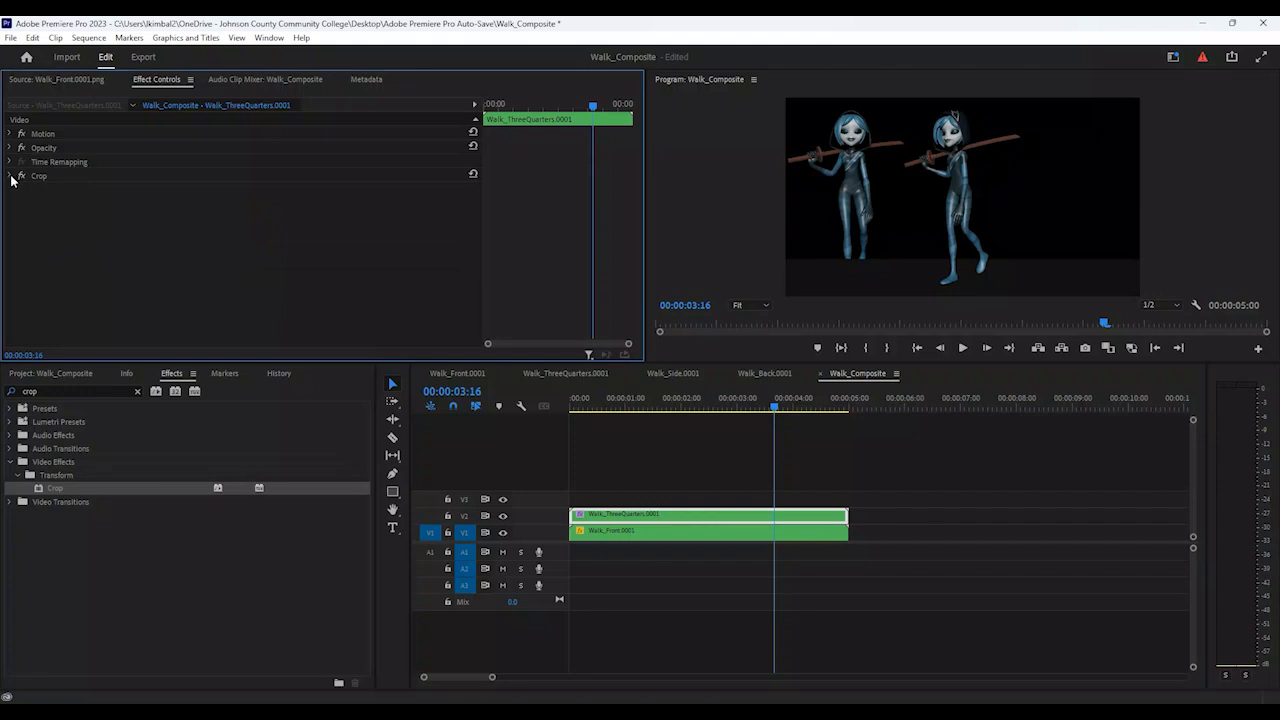
left_click(62, 181)
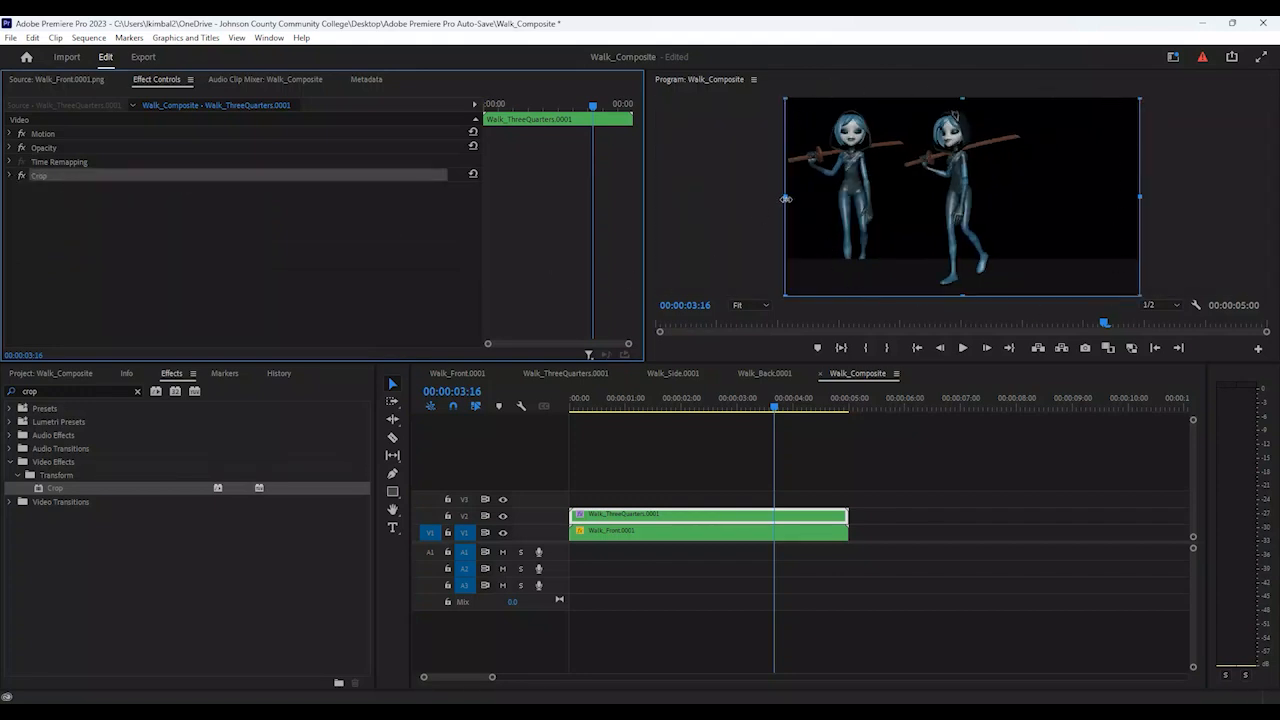
left_click_drag(786, 199, 893, 205)
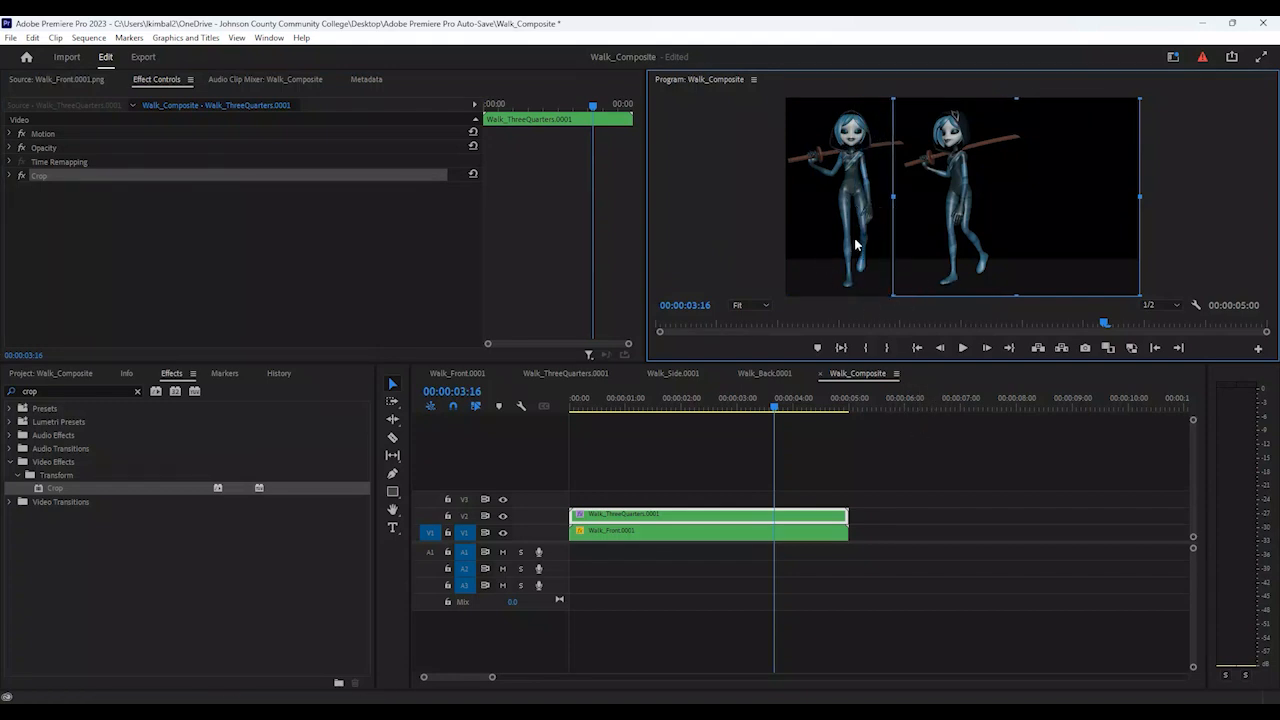
left_click(930, 383)
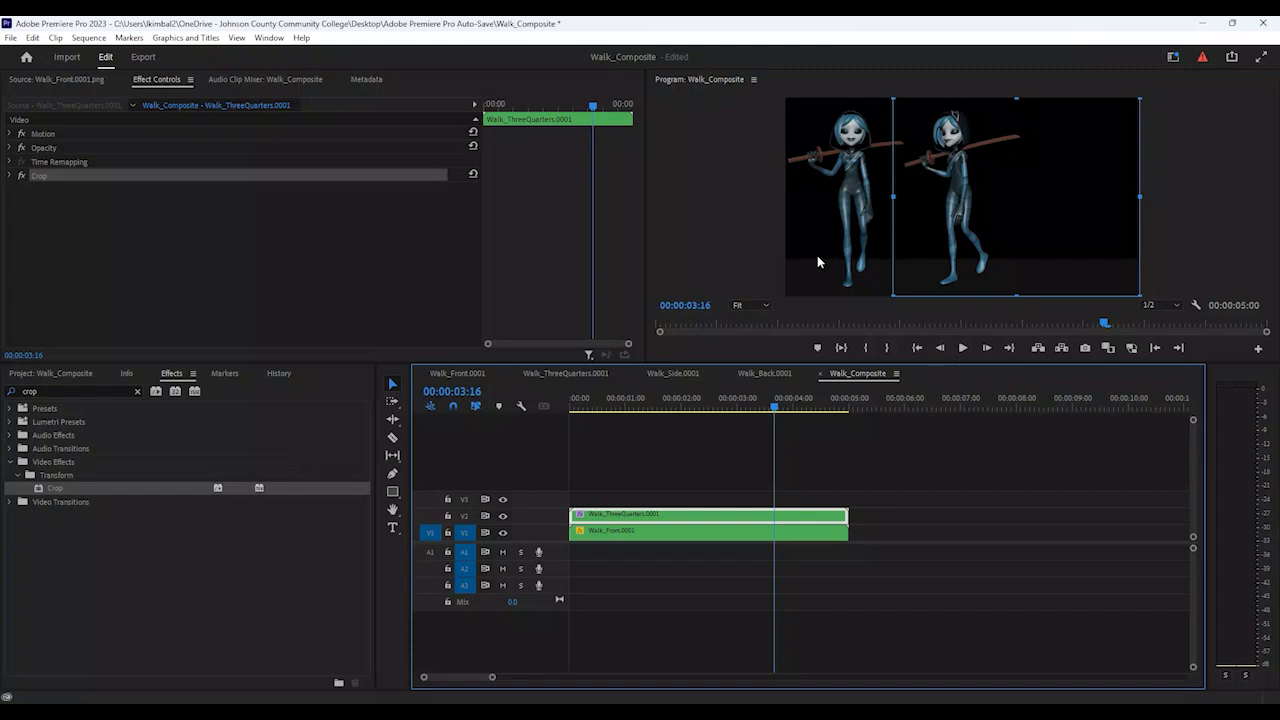
left_click(956, 470)
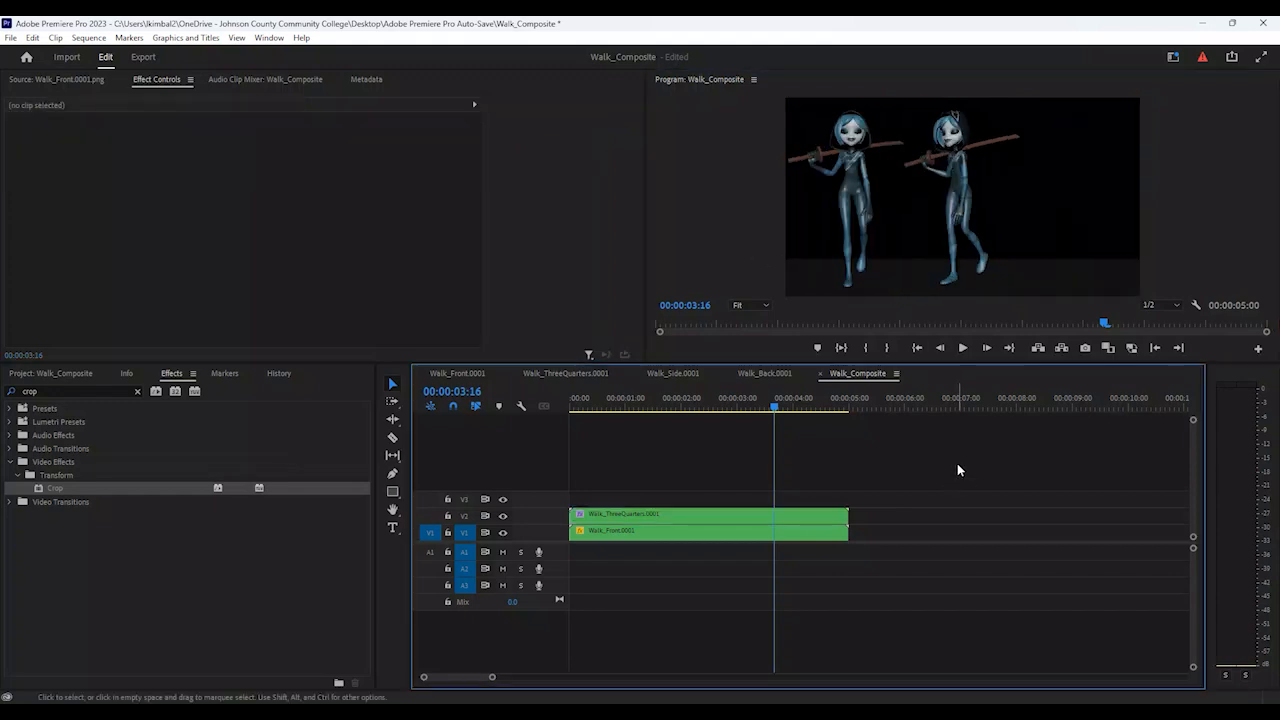
left_click(963, 352)
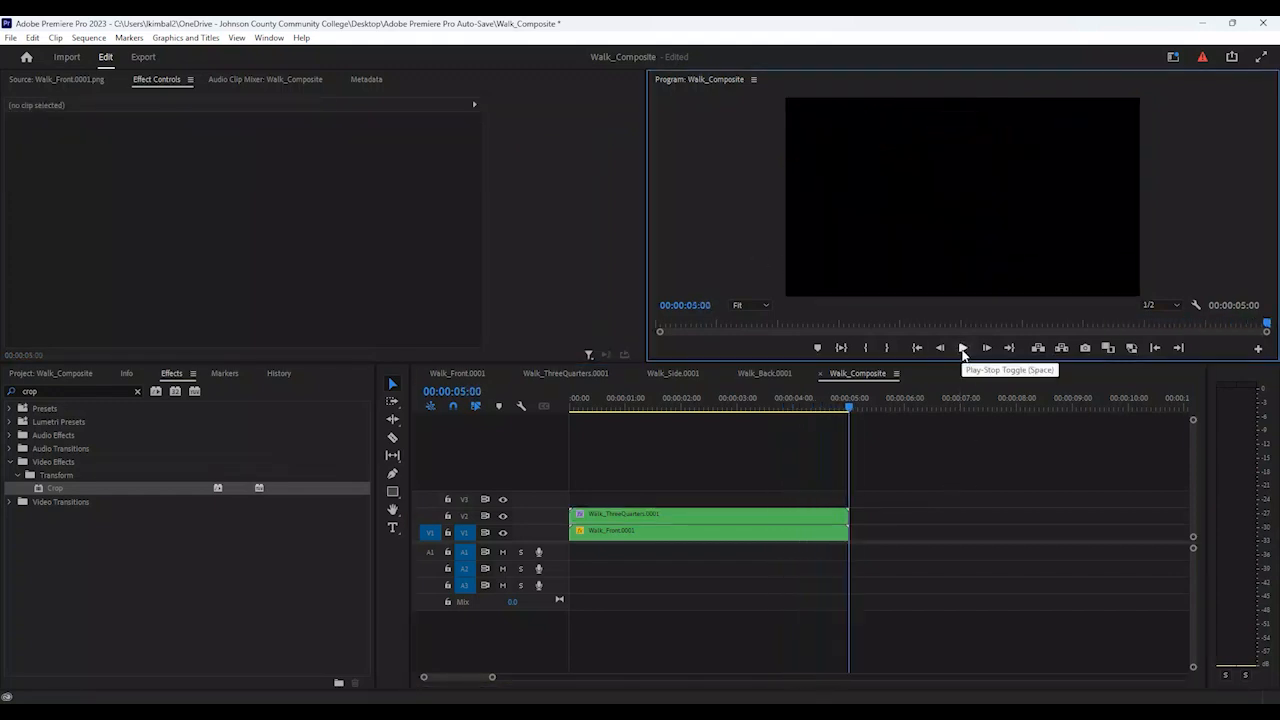
left_click(963, 350)
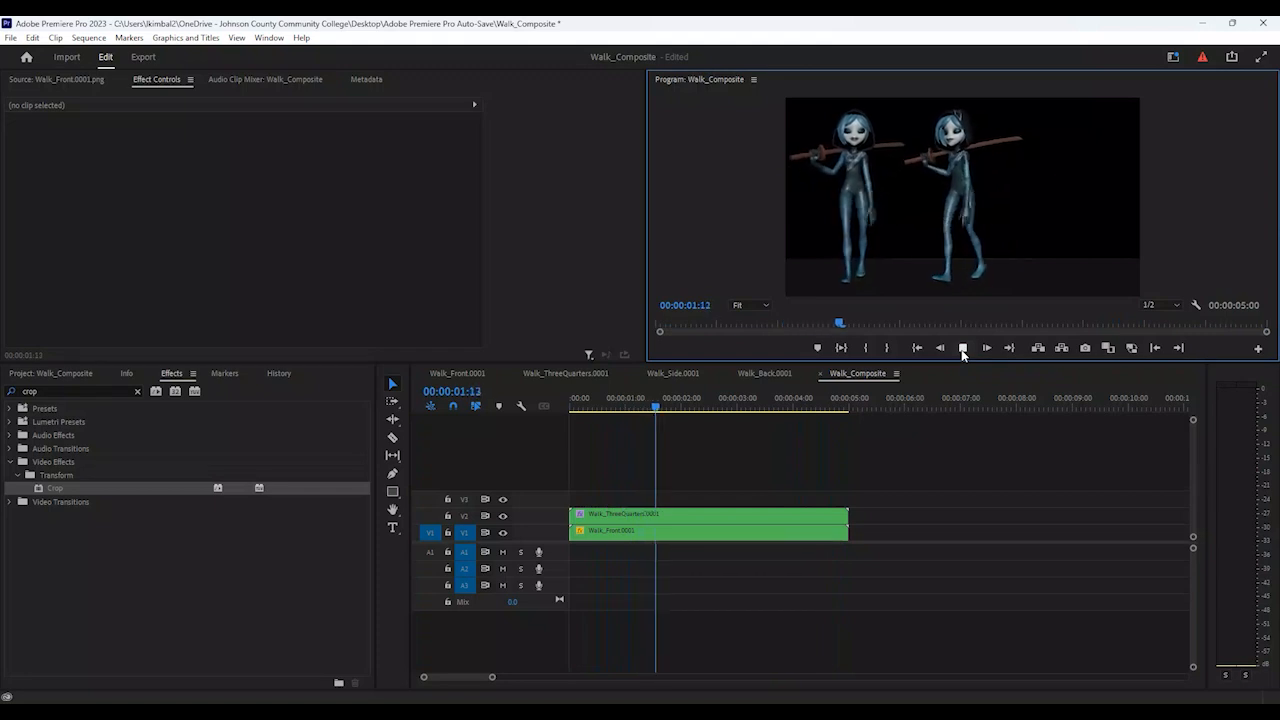
Shift the Walk_ThreeQuarters.0001 clip slightly left toward the front-view character and check its crop boundary
left_click_drag(700, 405, 625, 405)
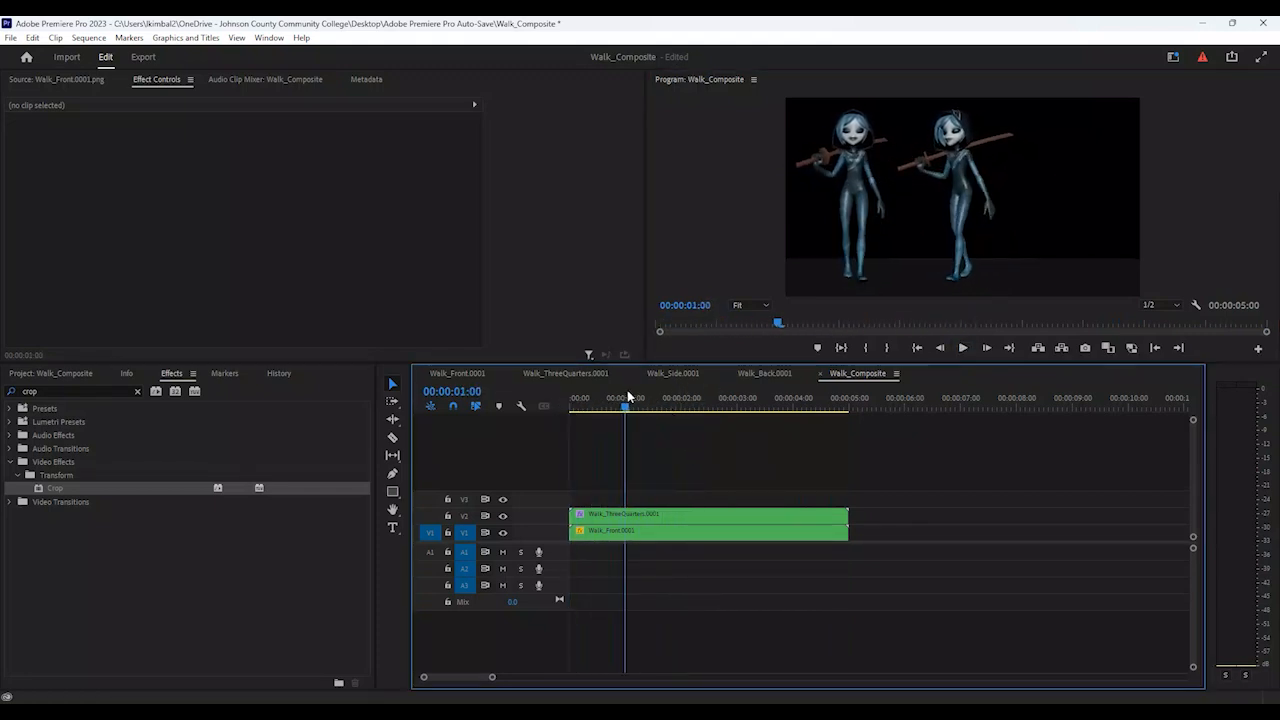
left_click(600, 514)
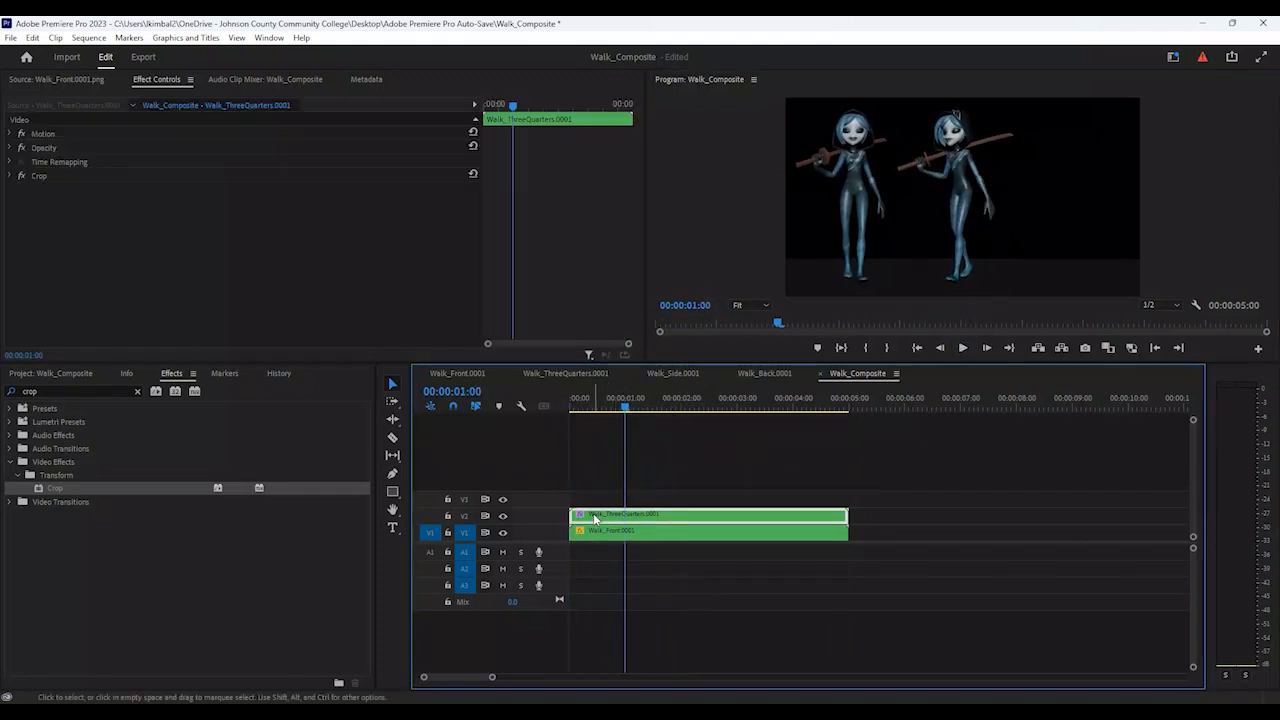
left_click(71, 131)
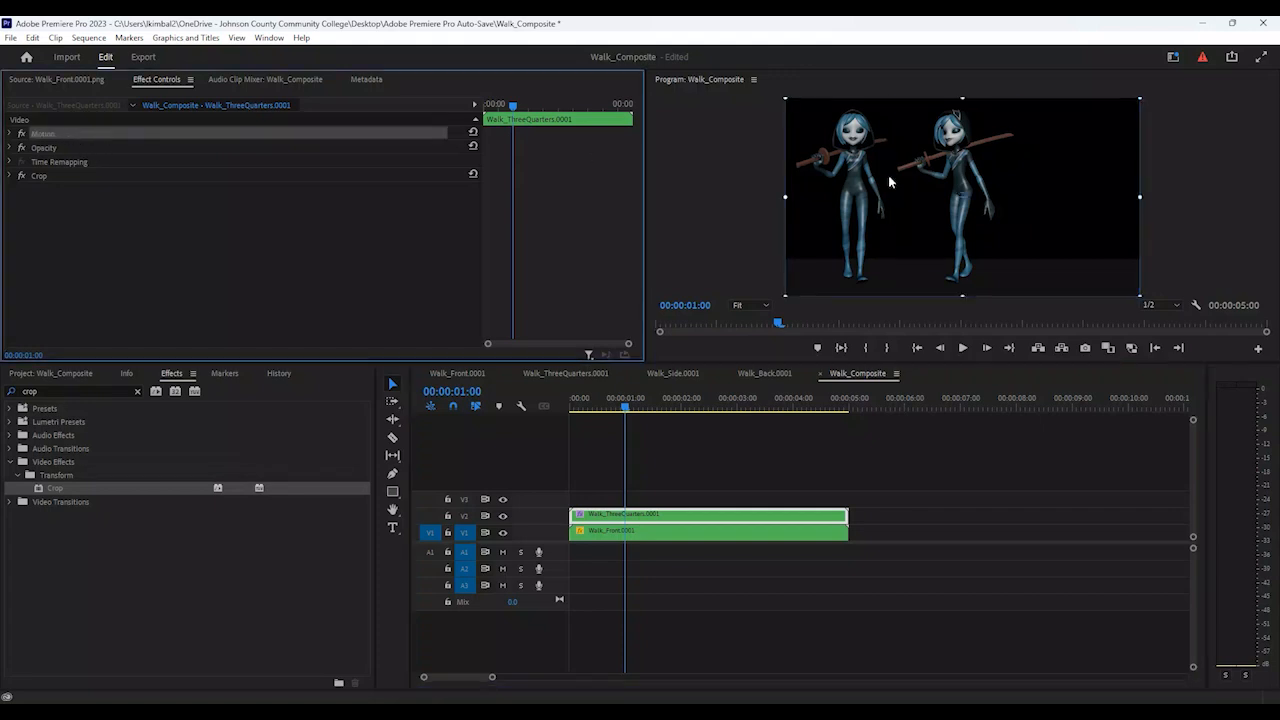
key("Left")
key("Left")
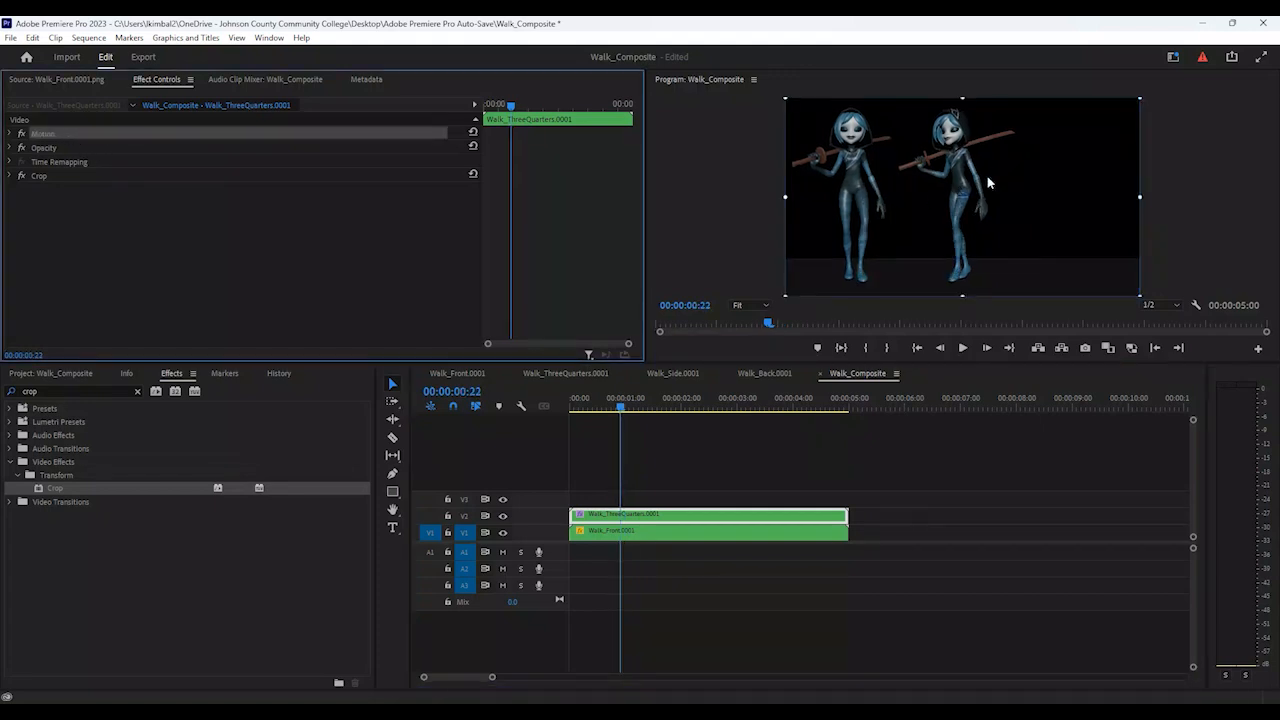
left_click(953, 181)
key("Left")
key("Left")
key("Left")
key("Left")
key("Left")
key("Left")
key("Left")
key("Left")
key("Left")
key("Left")
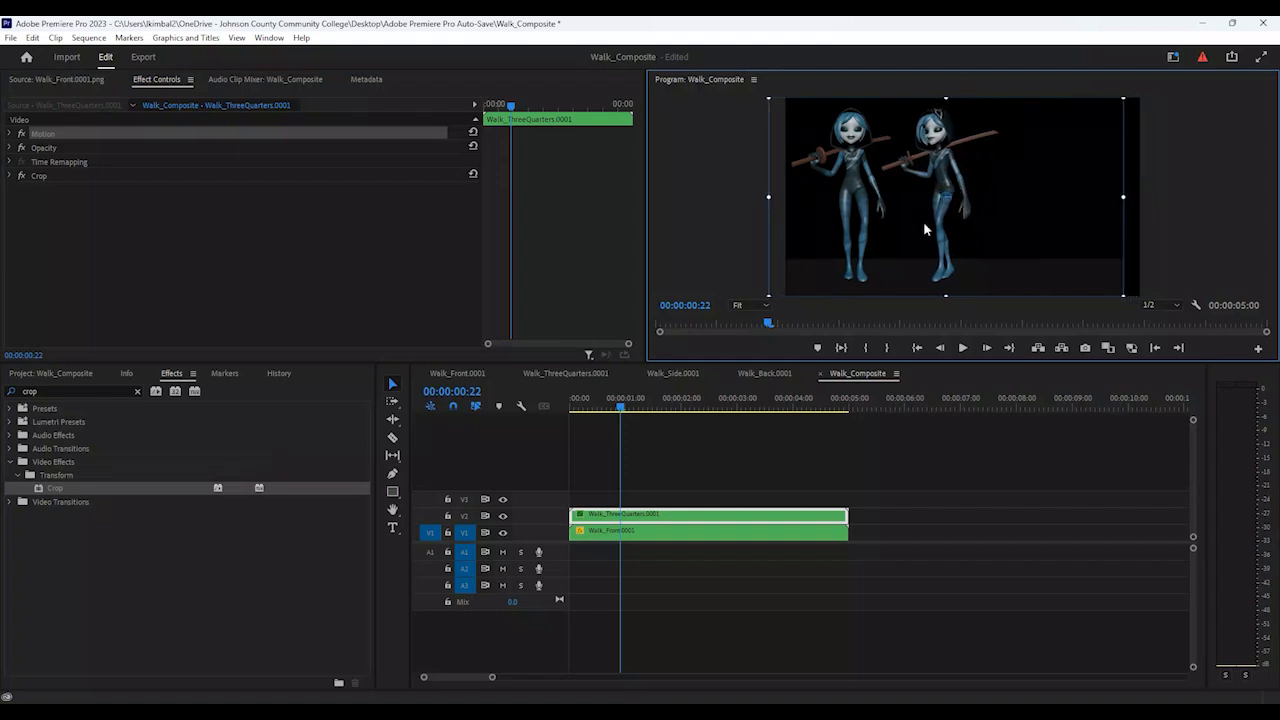
mouse_move(622, 410)
left_mouse_down()
mouse_move(700, 417)
mouse_move(579, 424)
mouse_move(628, 418)
left_mouse_up()
left_click(46, 177)
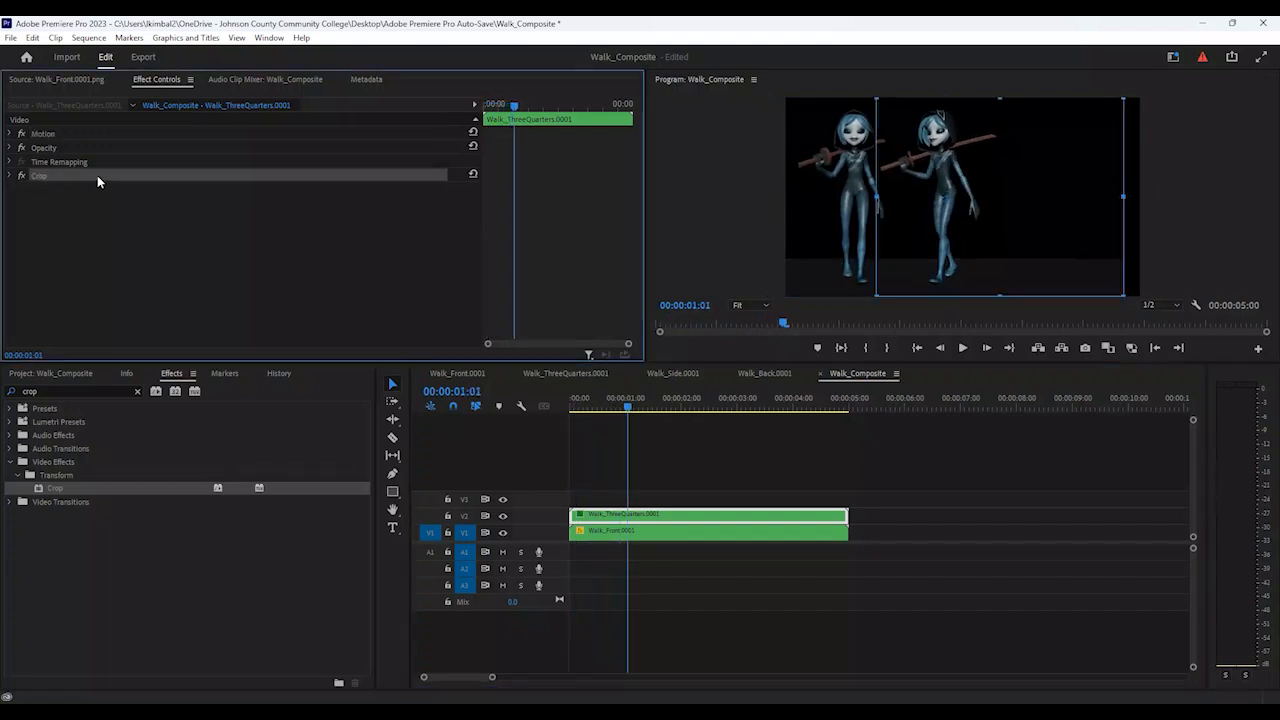
Return the playhead to the start and add the Walk_Side.0001 sequence on V3 above Walk_ThreeQuarters.0001
left_click_drag(628, 404, 463, 477)
left_click(285, 573)
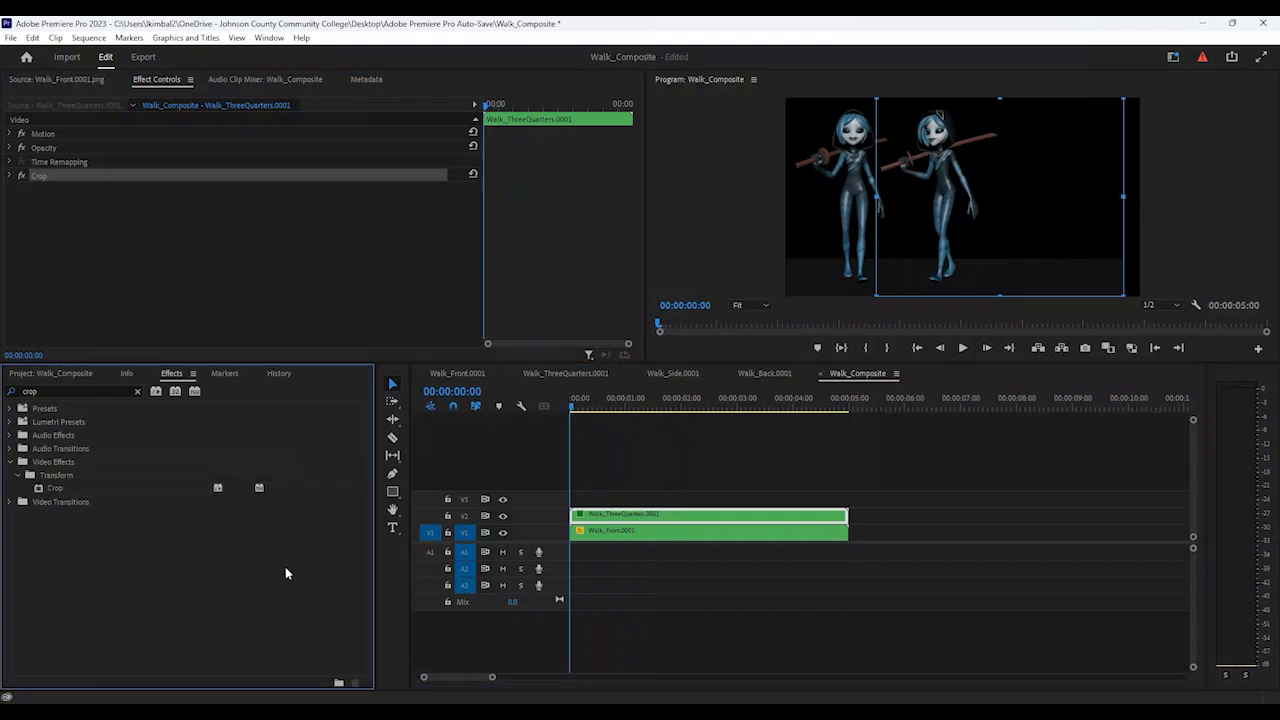
left_click(53, 372)
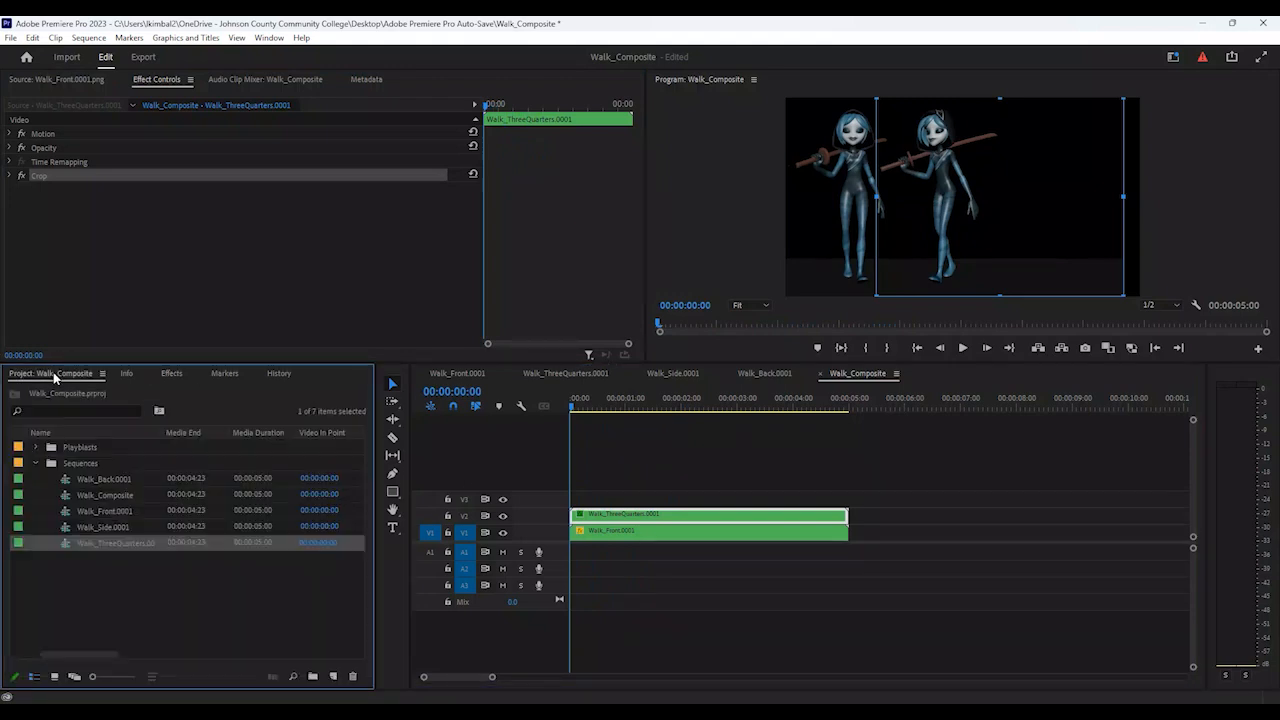
left_click(97, 528)
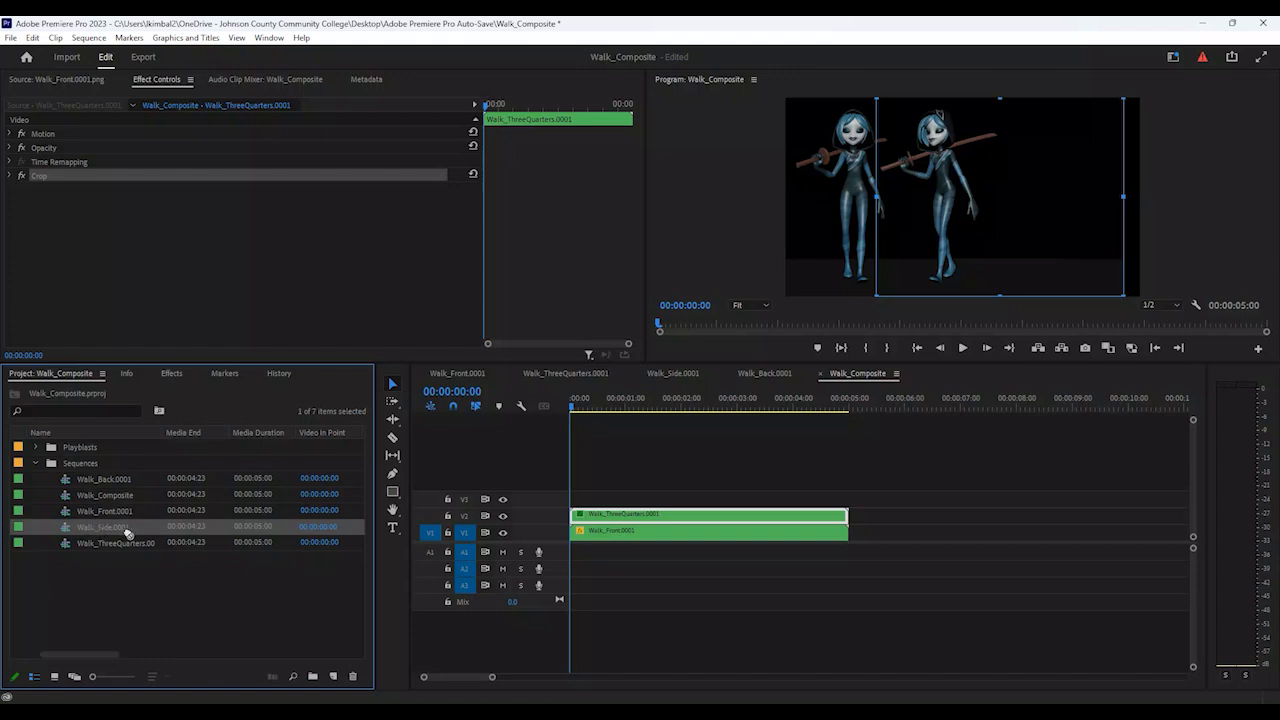
left_click_drag(128, 532, 598, 497)
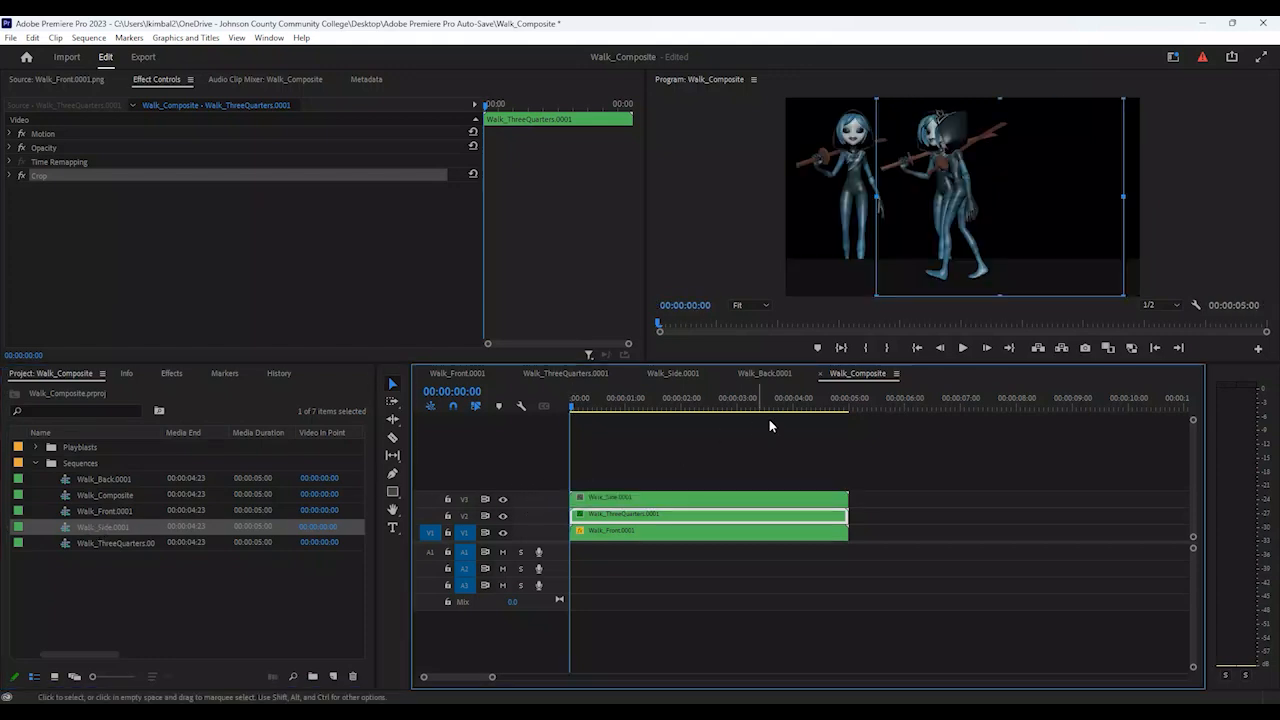
Shift the Walk_Side.0001 clip horizontally to the right until its character stands clear of the three-quarter view
left_click(590, 506)
left_click(50, 136)
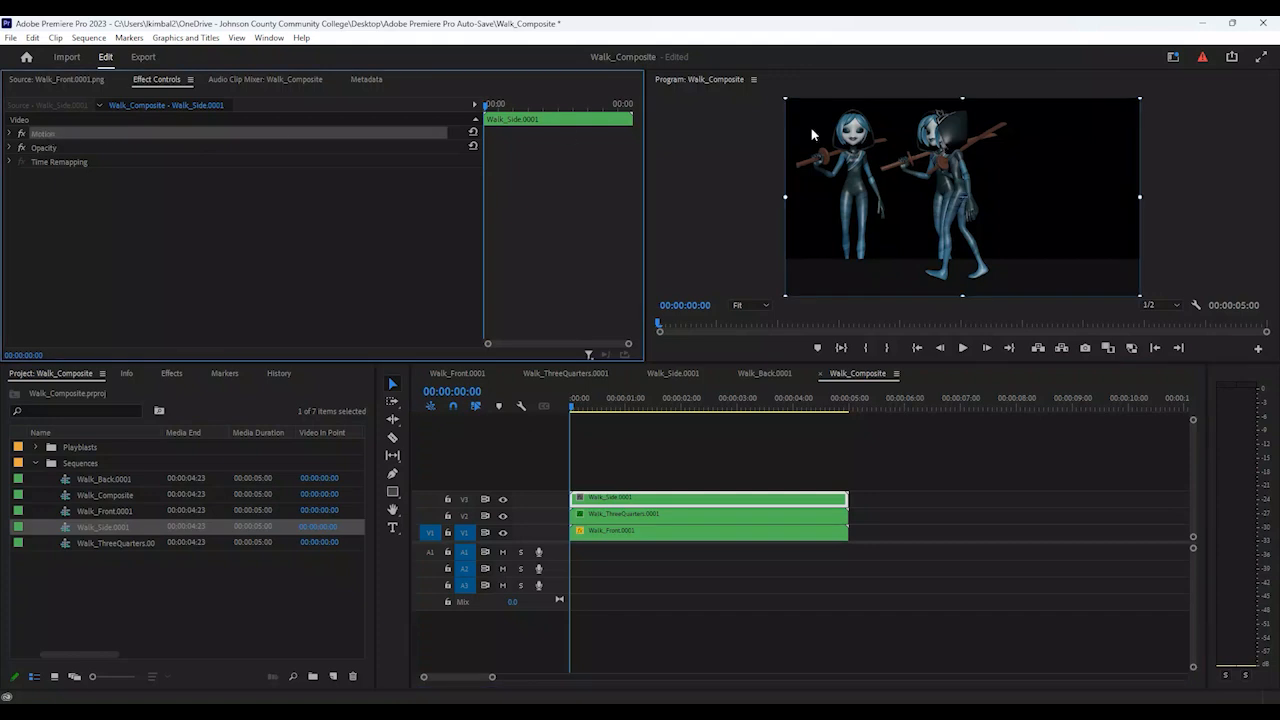
left_click_drag(957, 200, 968, 207)
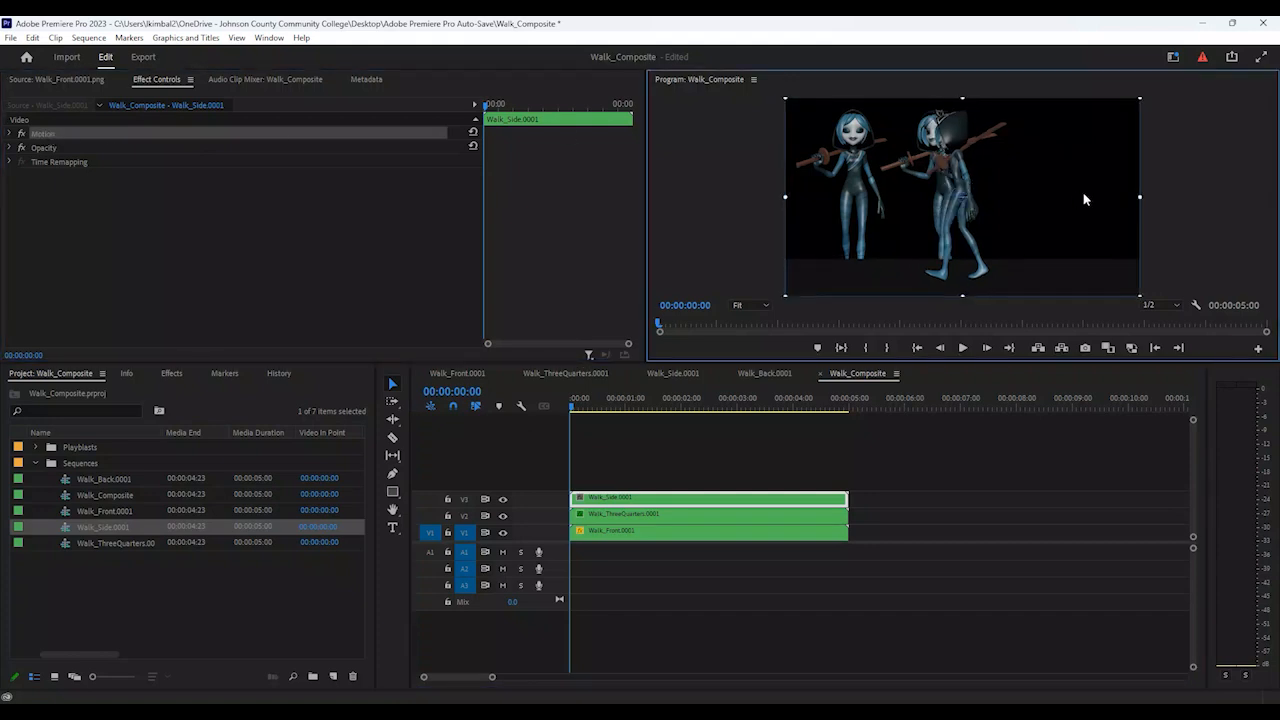
key("shift+Right")
key("shift+Right")
key("shift+Right")
key("shift+Right")
key("shift+Right")
key("shift+Right")
key("shift+Right")
key("shift+Right")
key("shift+Right")
key("shift+Right")
key("shift+Right")
key("shift+Right")
key("shift+Right")
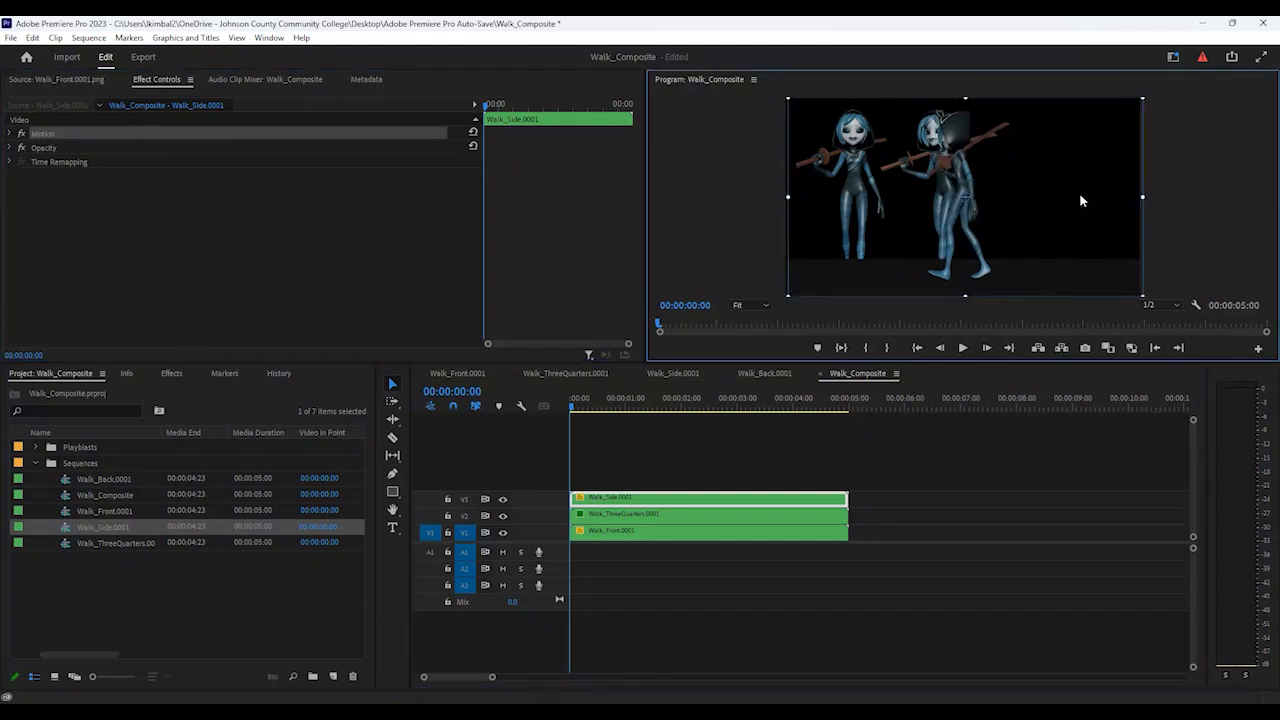
key("shift+Right")
key("shift+Right")
key("shift+Right")
key("shift+Right")
key("shift+Right")
key("shift+Right")
key("shift+Right")
key("shift+Right")
key("shift+Right")
key("shift+Right")
key("shift+Right")
key("shift+Right")
key("shift+Right")
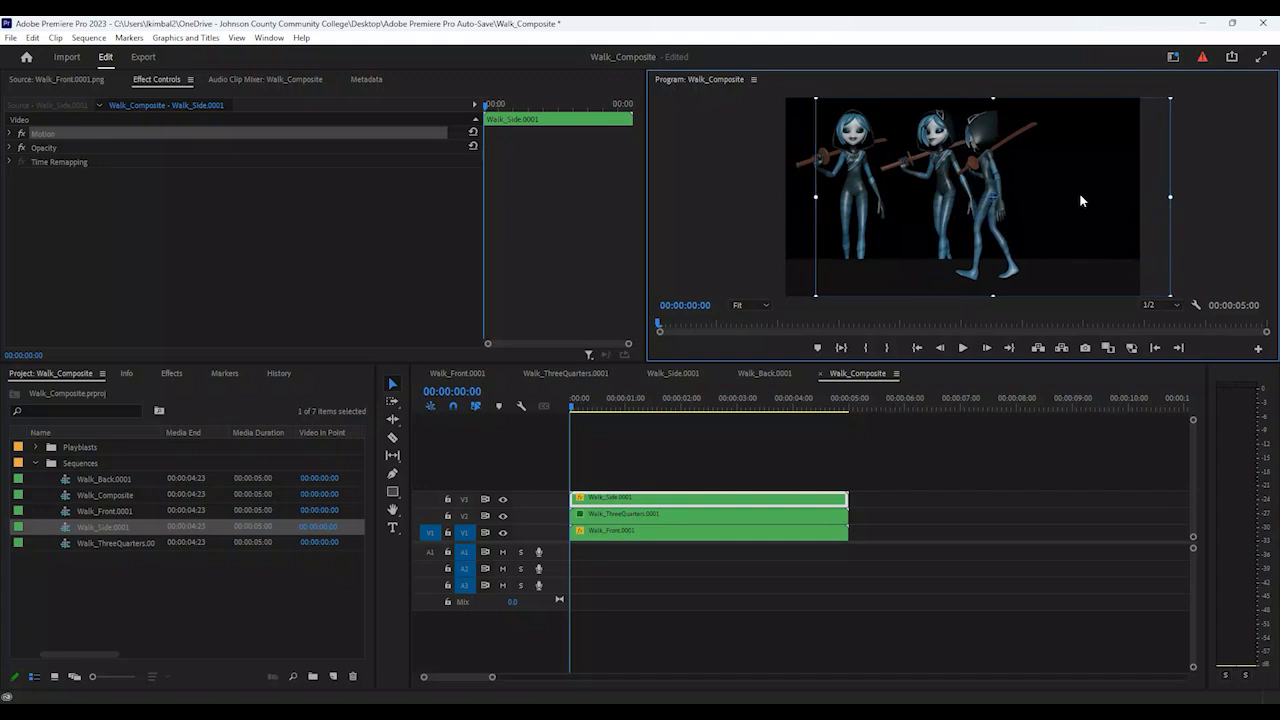
key("shift+Right")
key("shift+Right")
key("shift+Right")
key("shift+Right")
key("shift+Right")
key("shift+Right")
key("shift+Right")
key("shift+Right")
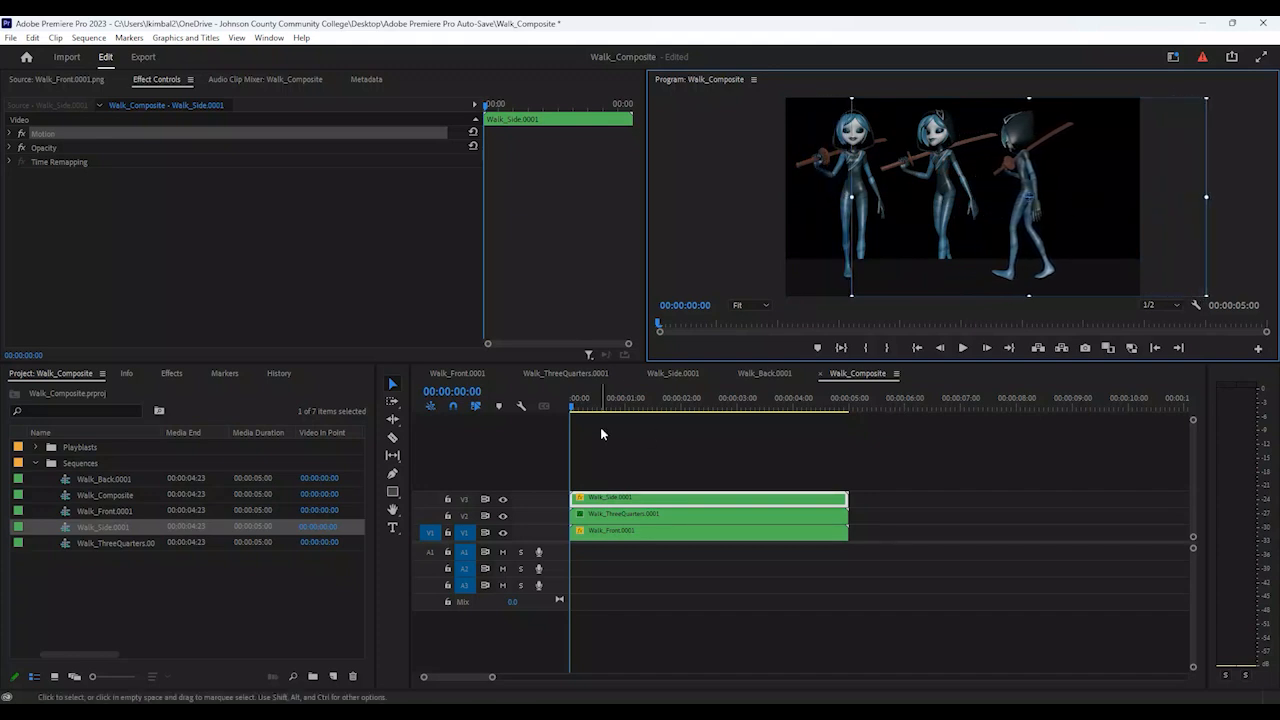
left_click_drag(572, 407, 543, 409)
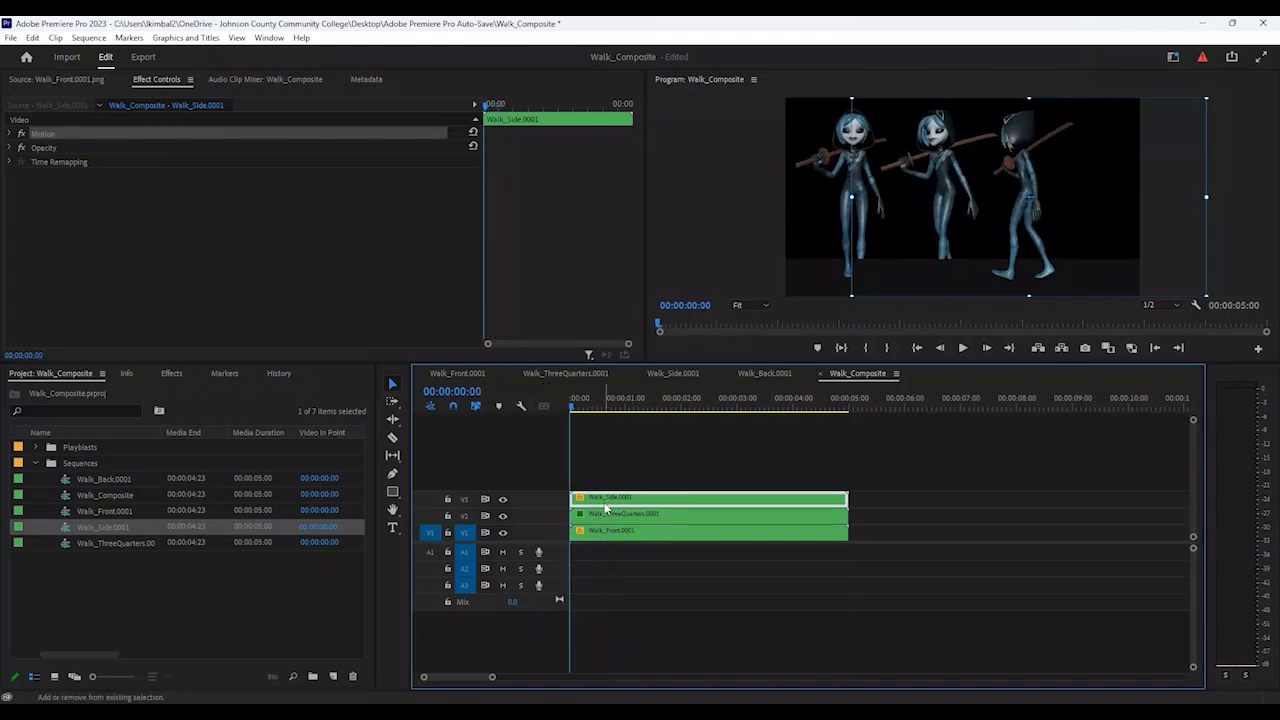
Nudge Walk_Side.0001 back left to tighten the gap beside the three-quarter character
left_click(1012, 240)
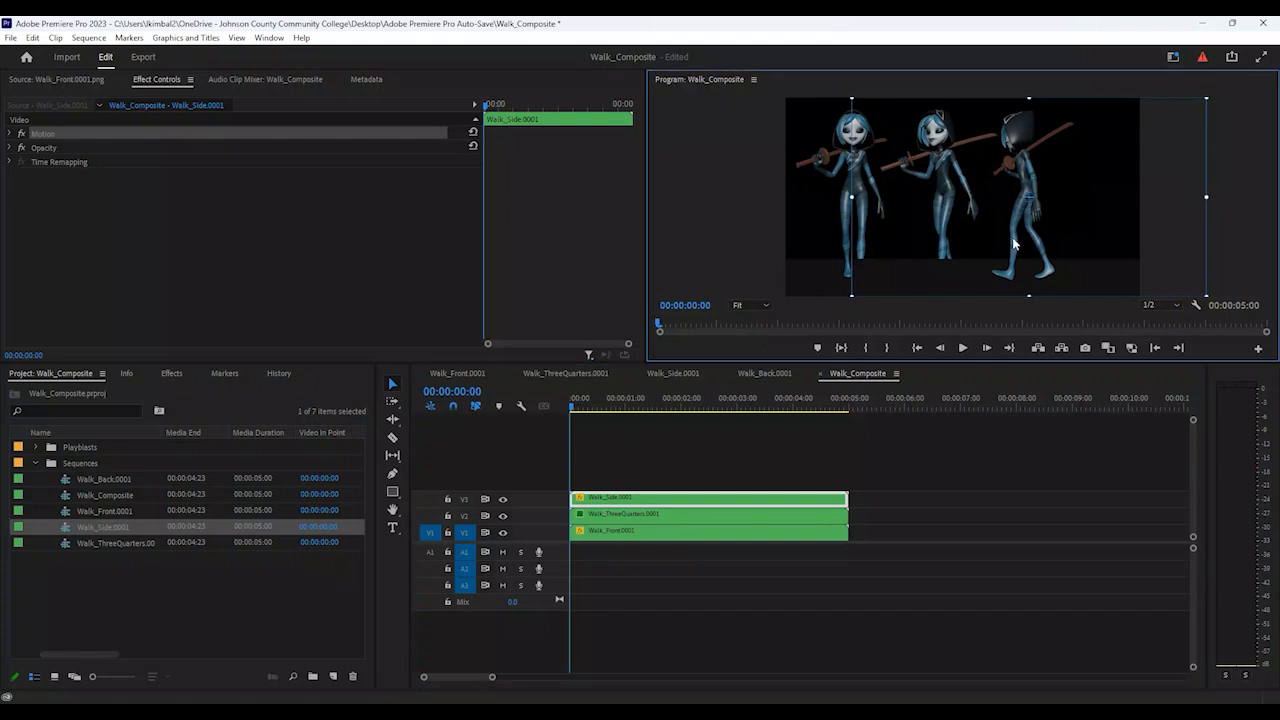
key("shift+Left")
key("shift+Left")
key("shift+Left")
key("shift+Left")
key("shift+Left")
key("shift+Left")
key("shift+Left")
key("shift+Left")
key("shift+Left")
key("shift+Left")
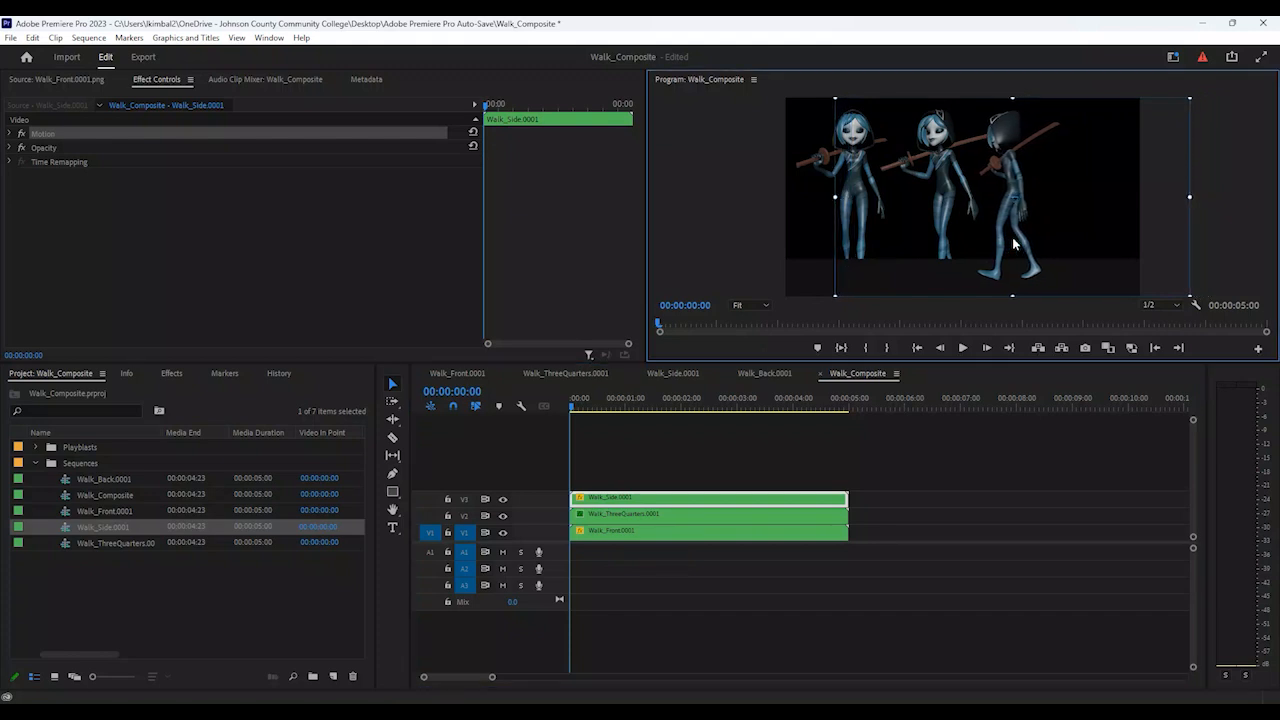
key("shift+Right")
left_click_drag(574, 410, 543, 422)
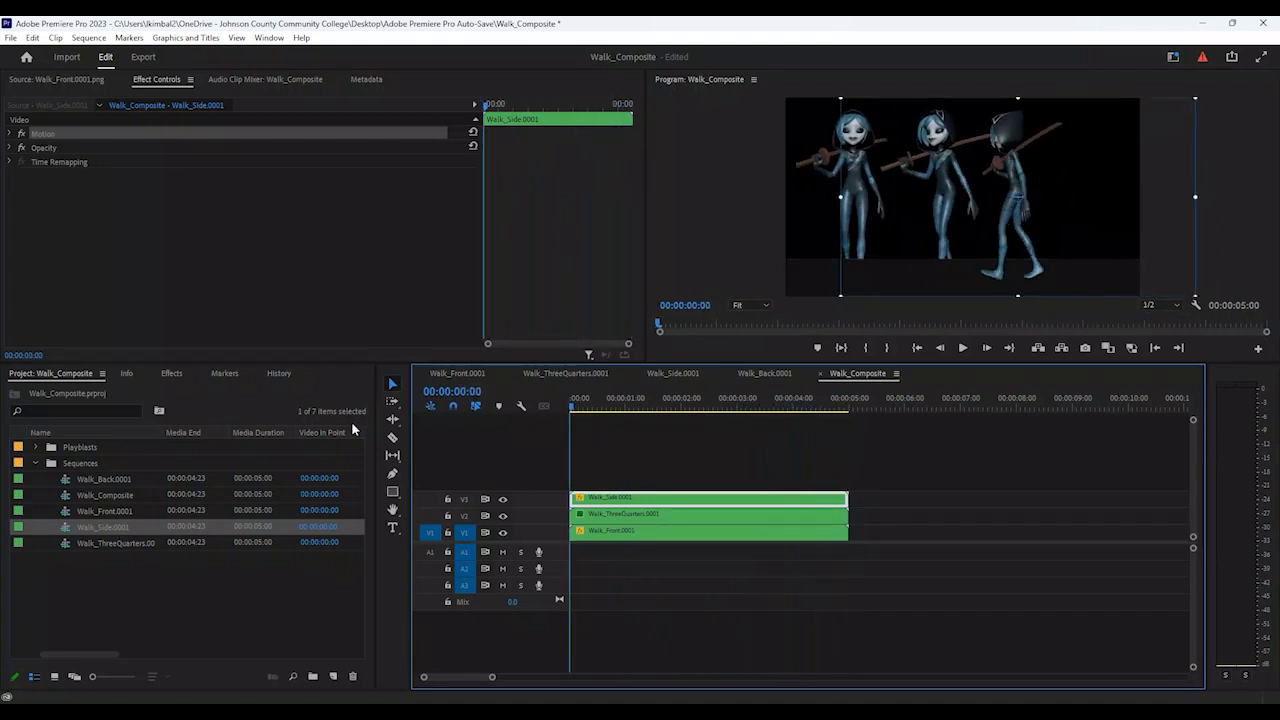
Apply the Crop effect to Walk_Side.0001 and crop its left side up to the gap beside the three-quarter character
left_click(172, 373)
left_click_drag(41, 489, 634, 500)
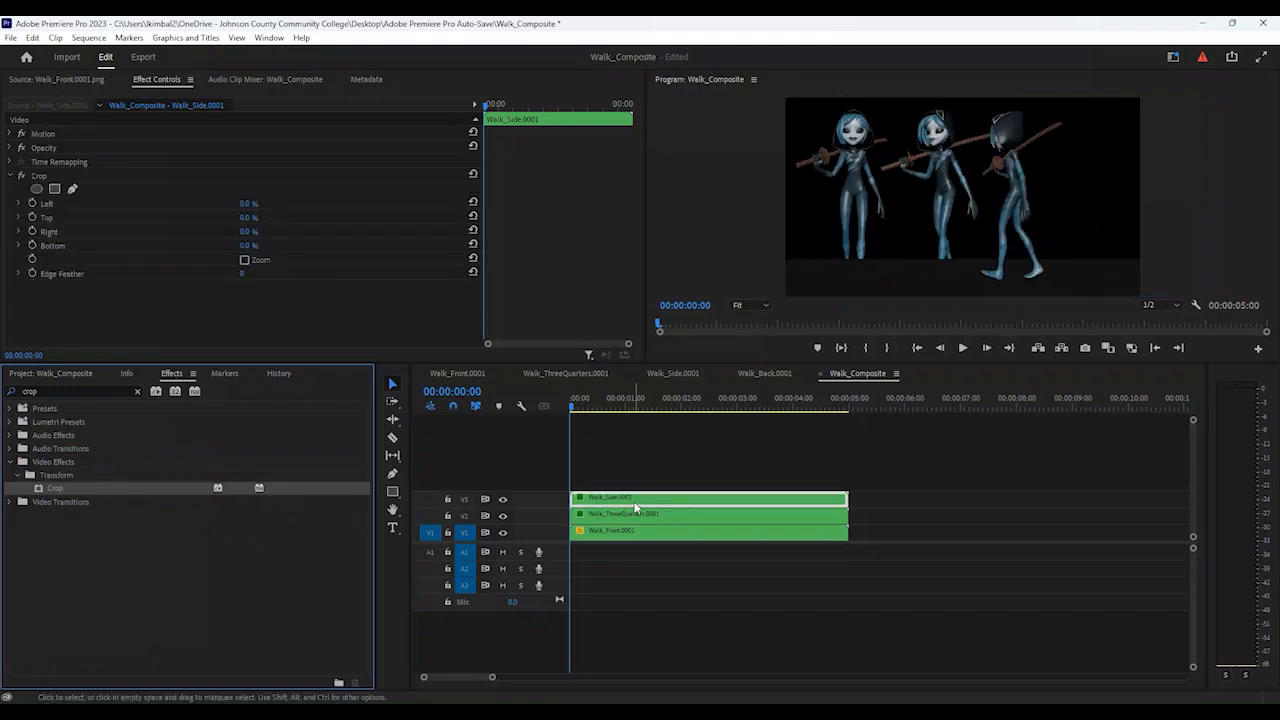
left_click(9, 176)
left_click(43, 177)
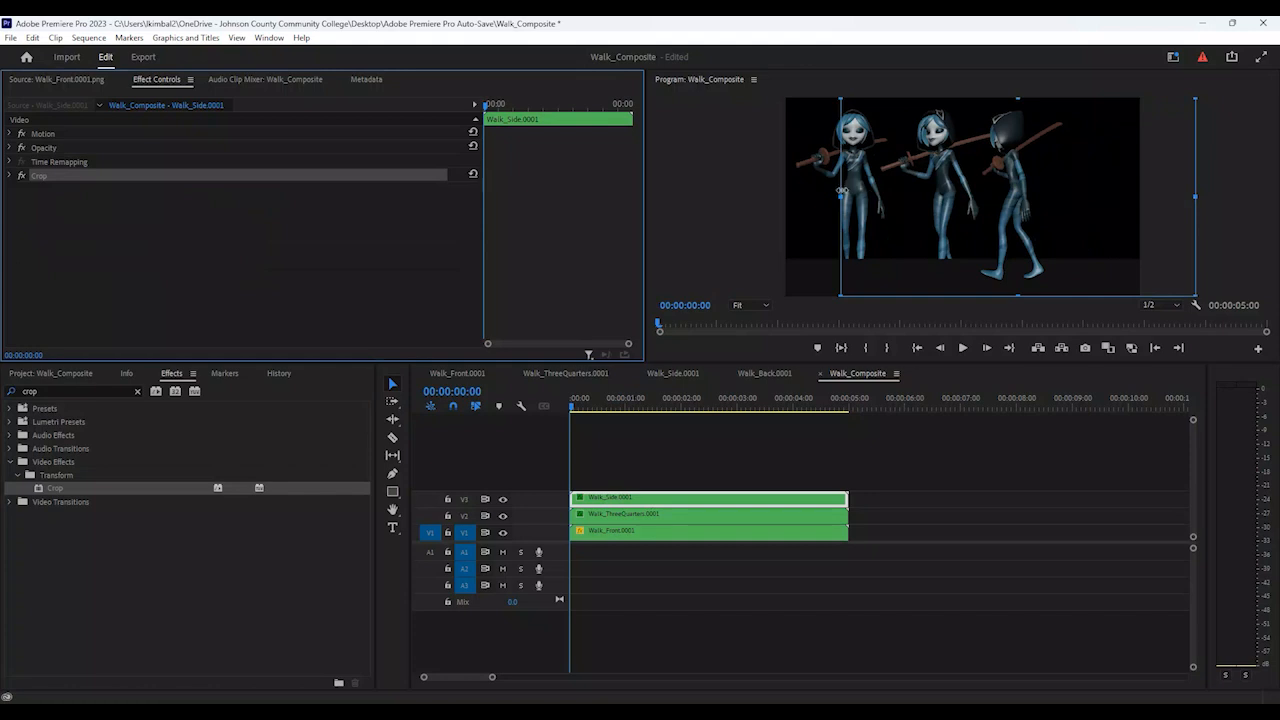
left_click_drag(840, 196, 974, 203)
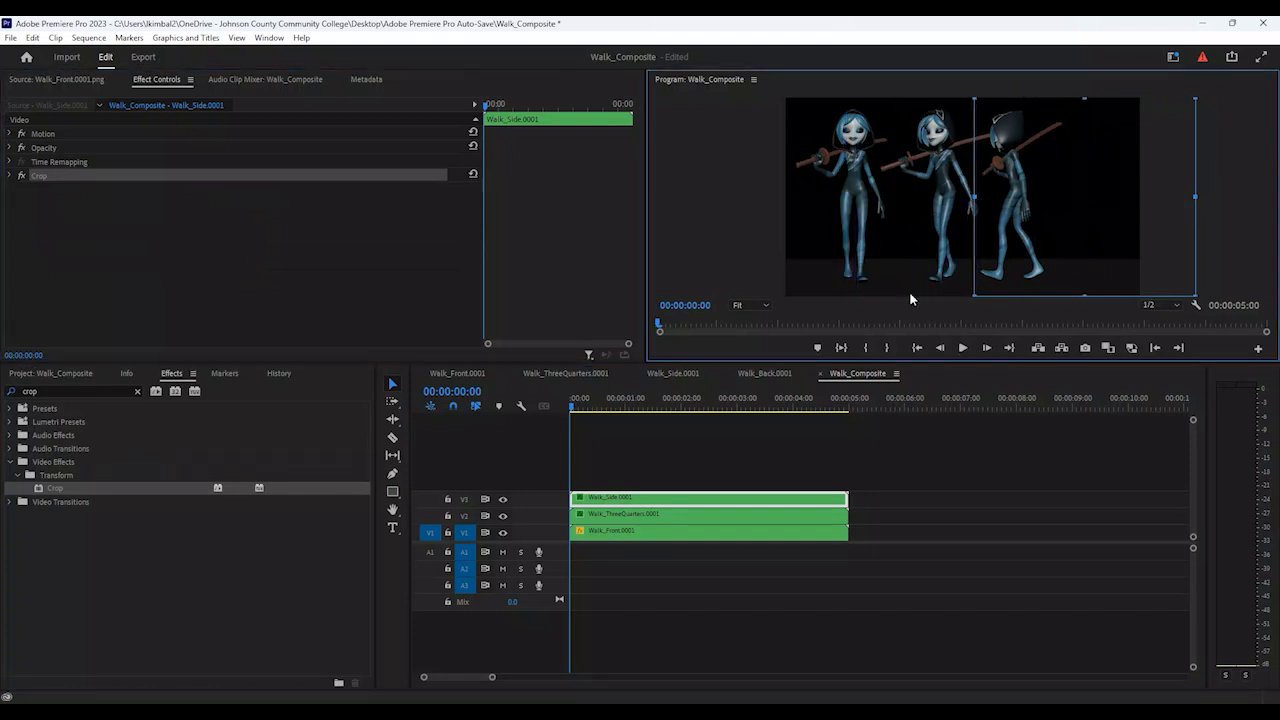
Play back Walk_Composite and step through frames up to 00:00:03:19 to examine the spacing of the side view
left_click(825, 619)
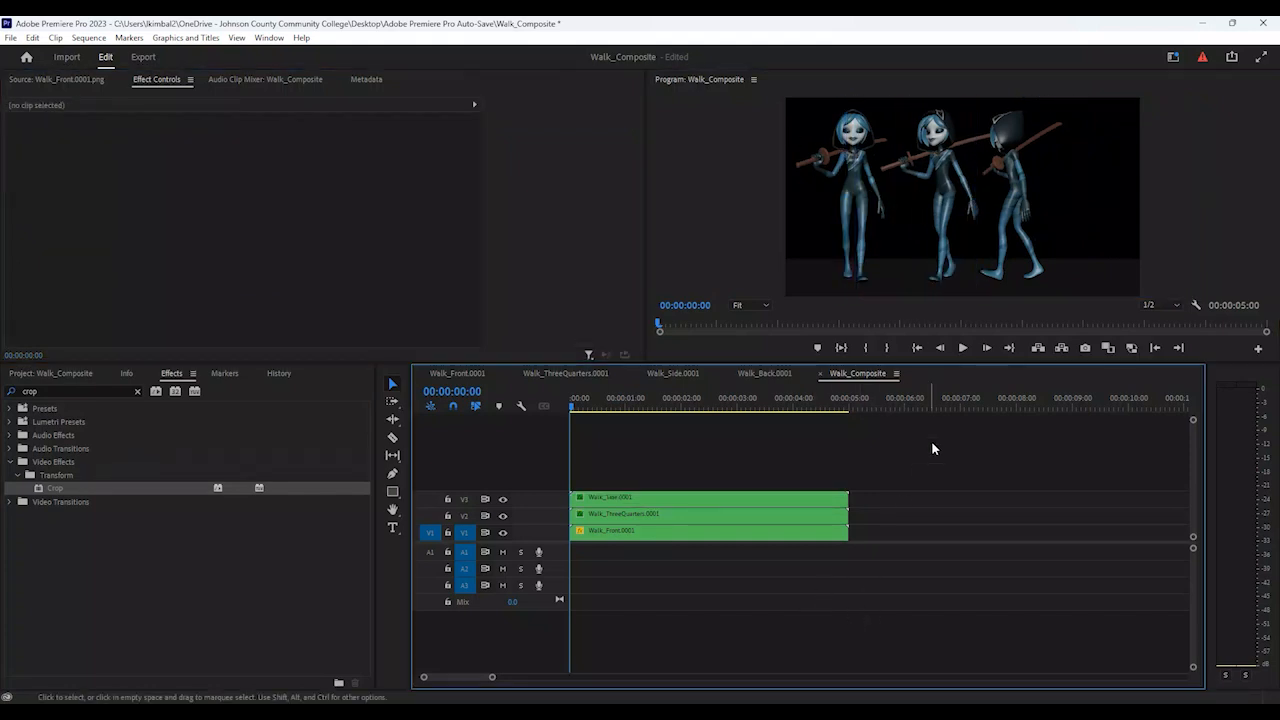
left_click(964, 348)
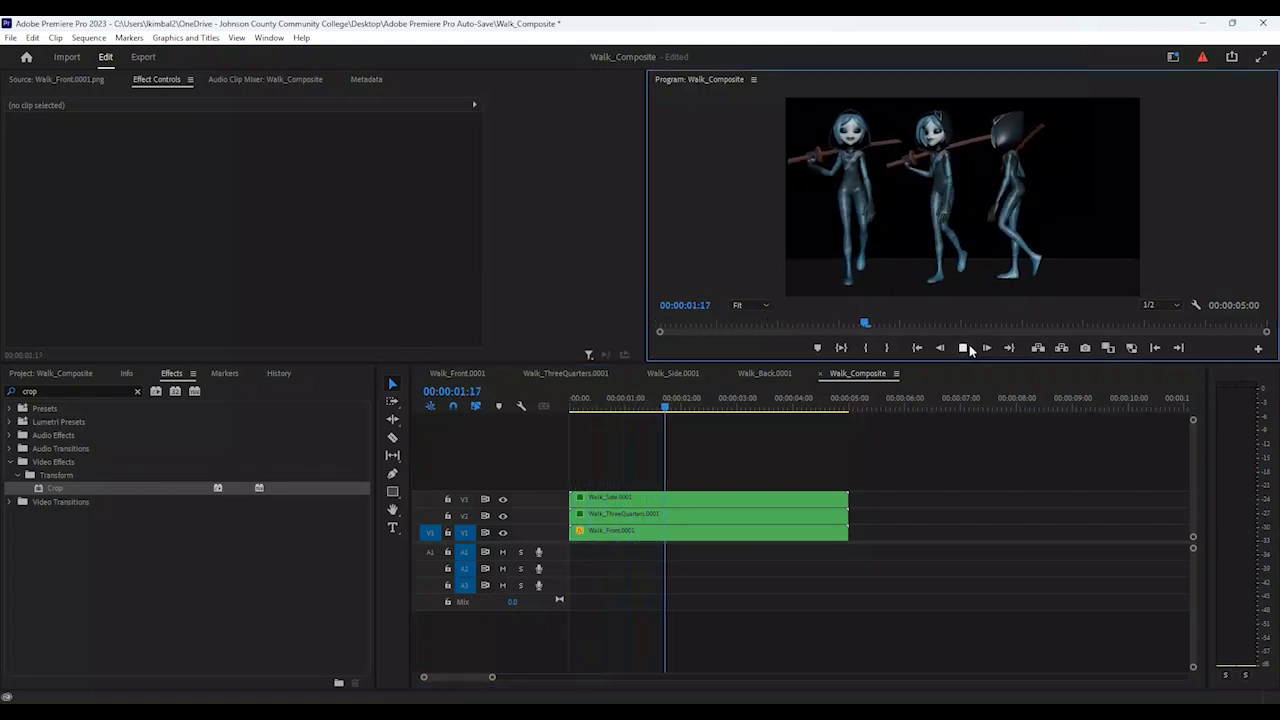
left_click(964, 348)
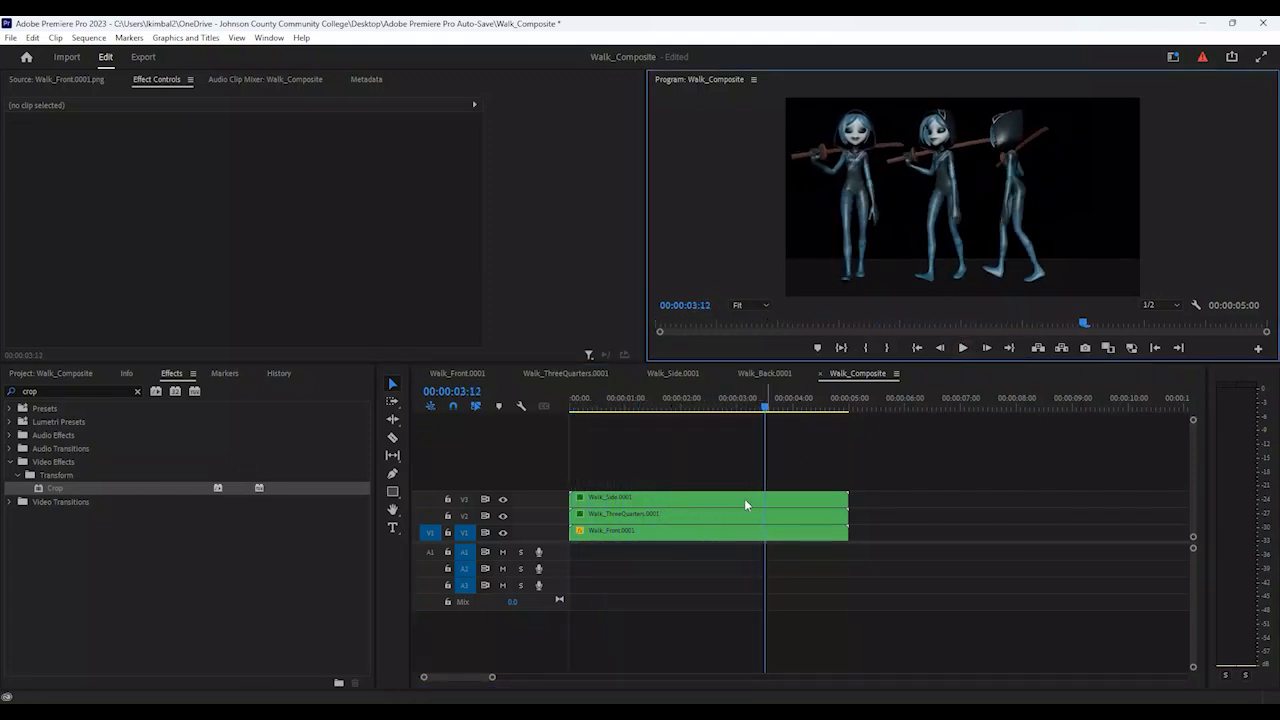
left_click(639, 497)
left_click(44, 134)
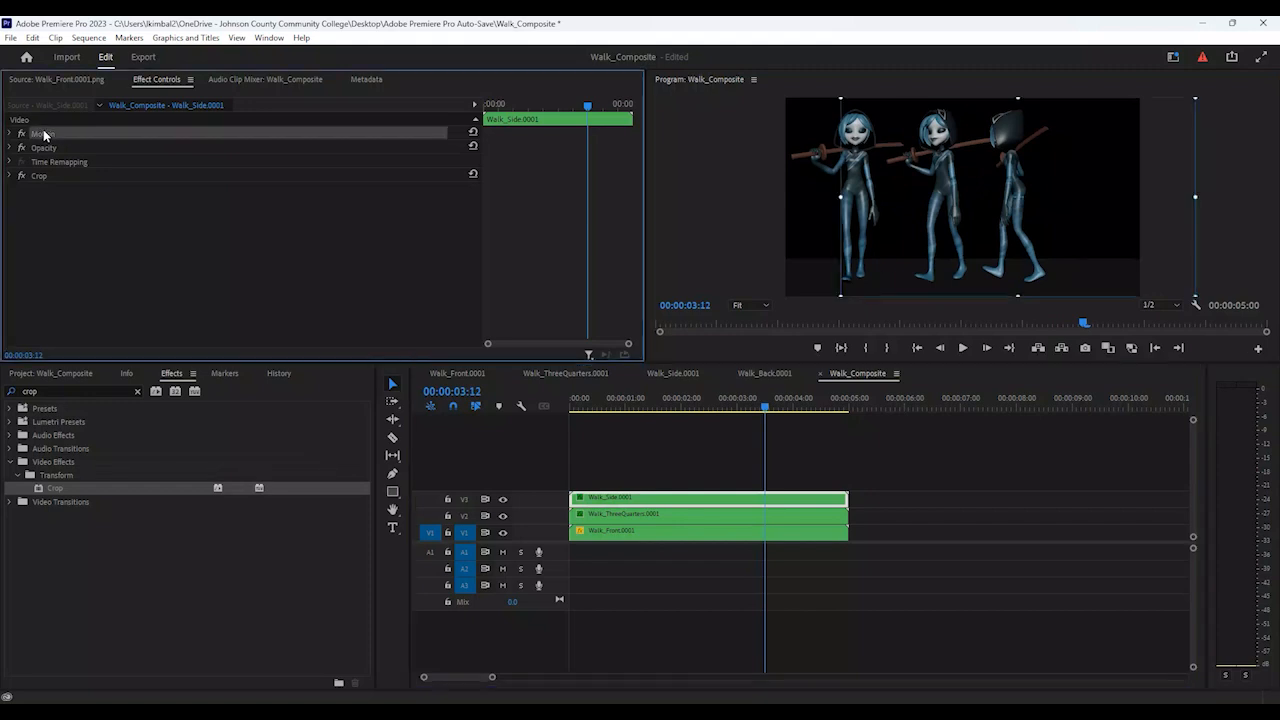
key("Right")
key("Right")
key("Right")
key("Right")
key("Right")
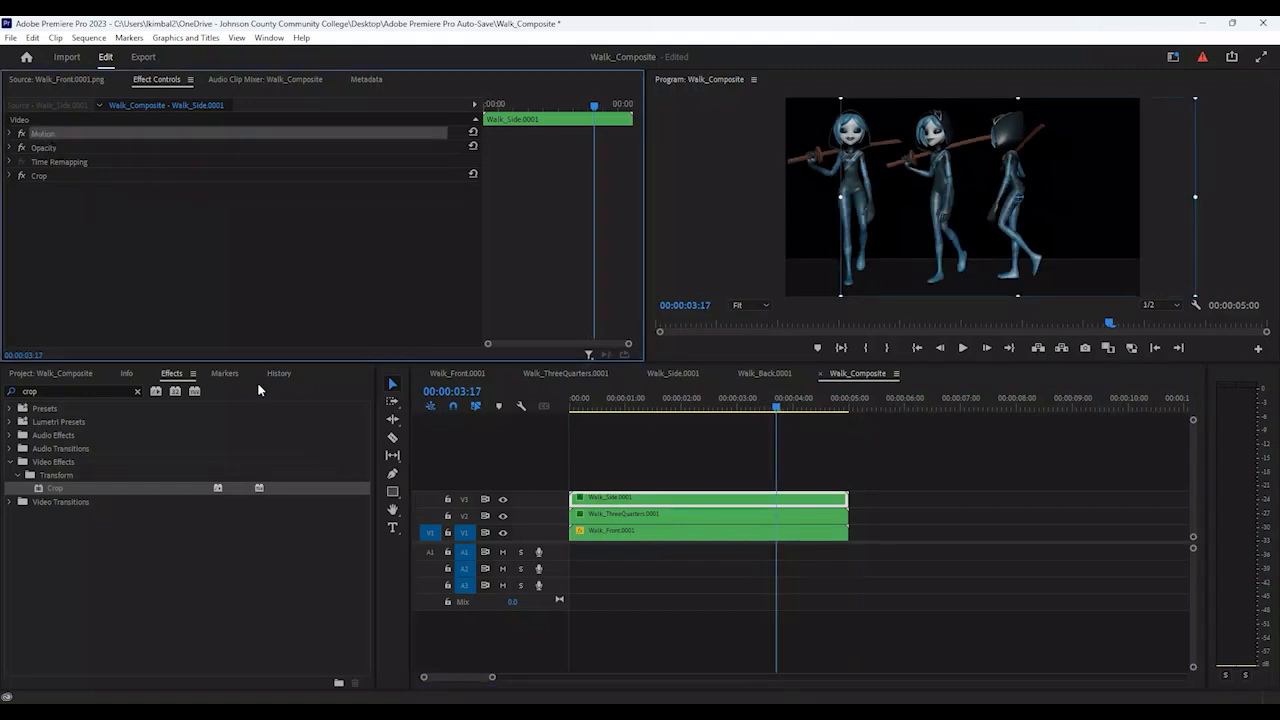
left_click(752, 505)
key("Right")
key("Right")
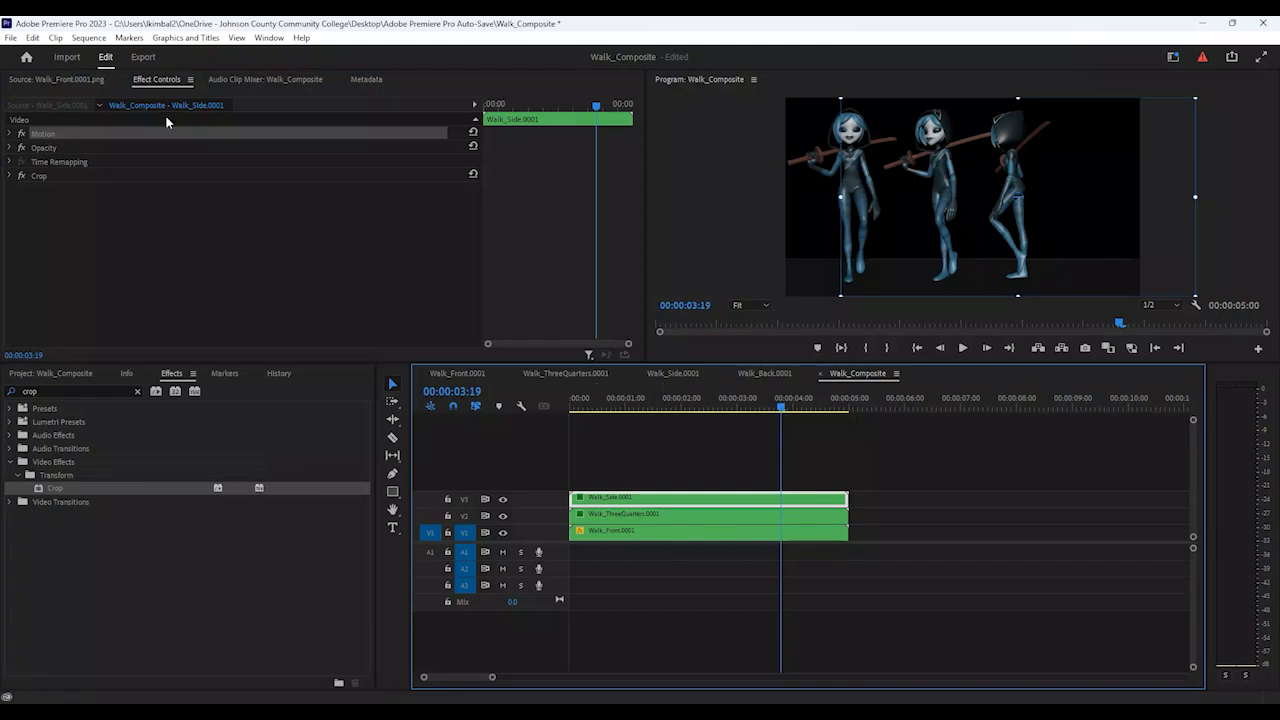
Nudge Walk_Side.0001 slightly farther right from the three-quarter view and play back the composite
left_click(58, 134)
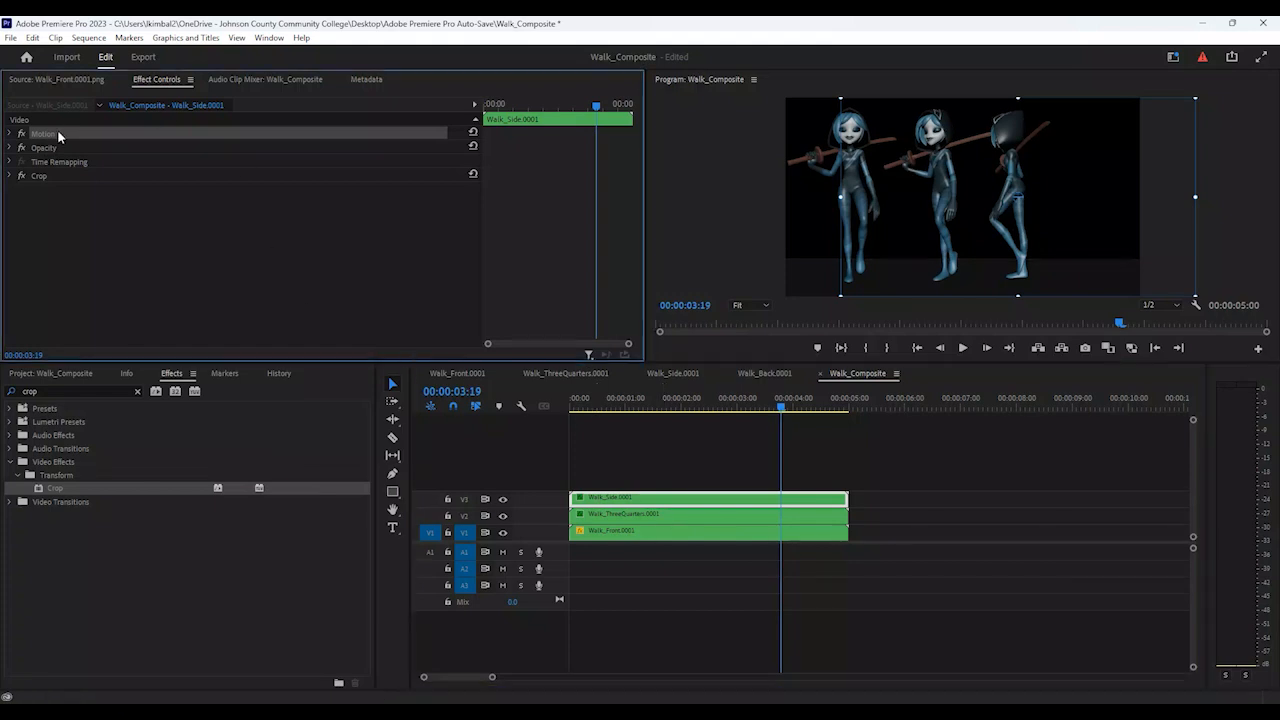
left_click(996, 216)
key("shift+Right")
key("shift+Right")
key("shift+Right")
key("shift+Right")
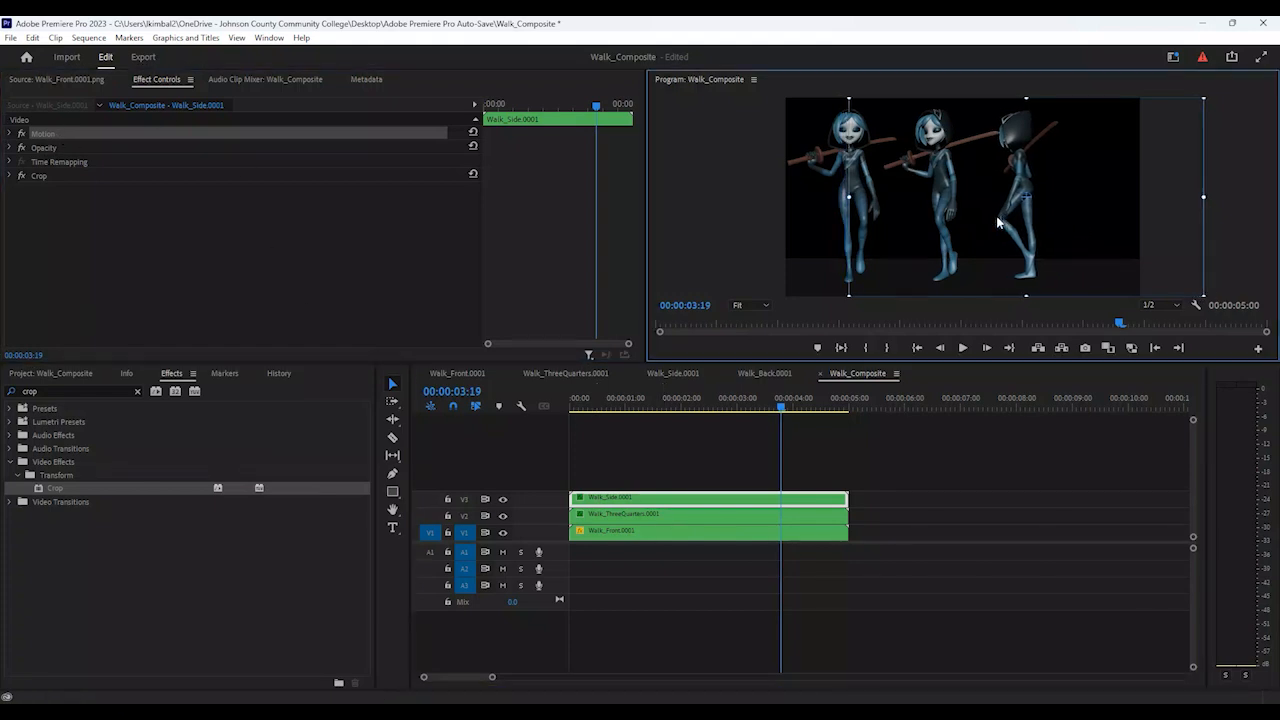
key("shift+Right")
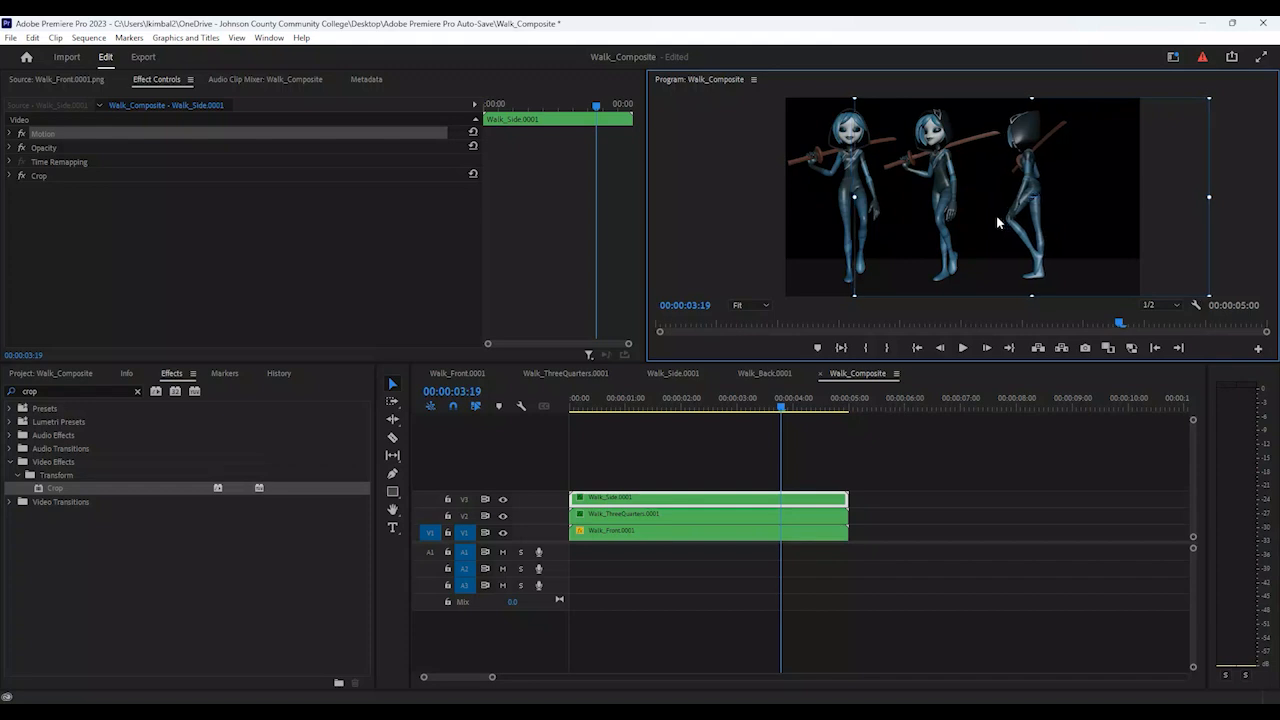
left_click(962, 349)
left_click(963, 349)
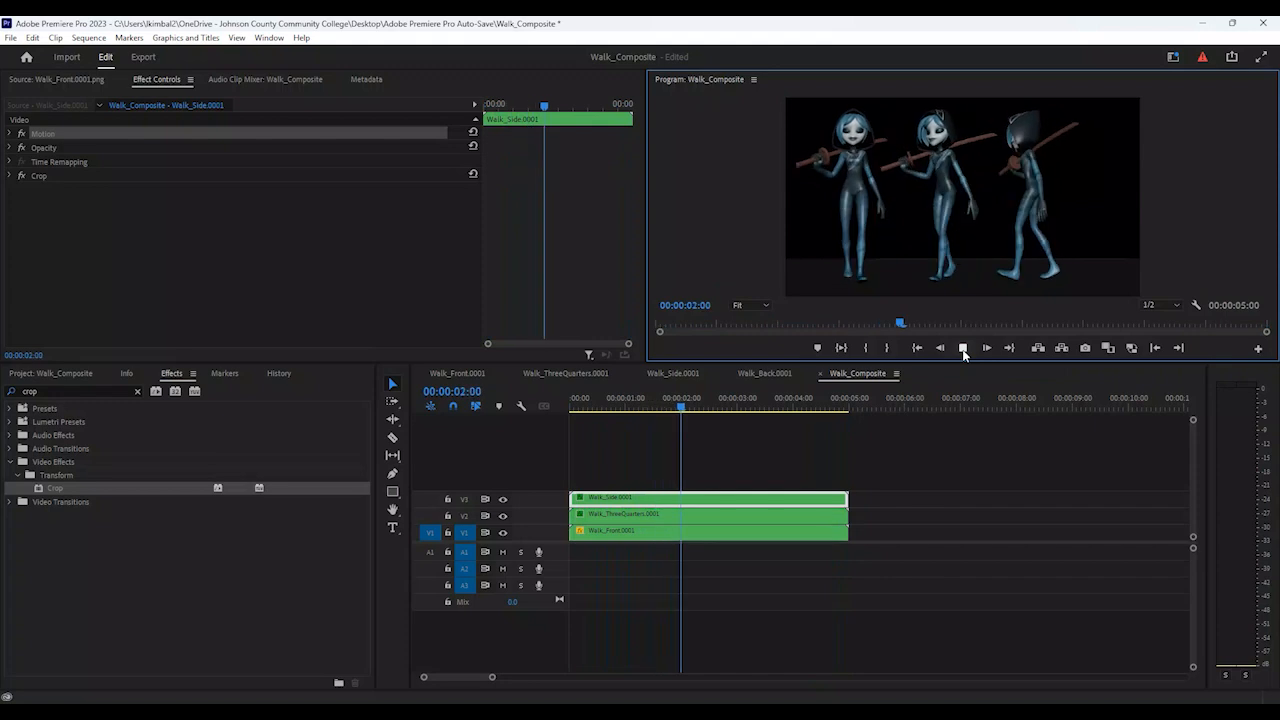
left_click(963, 349)
Add the Walk_Back.0001 sequence on a new V4 track above Walk_Side.0001, aligned to the start, and select the clip
left_click(22, 373)
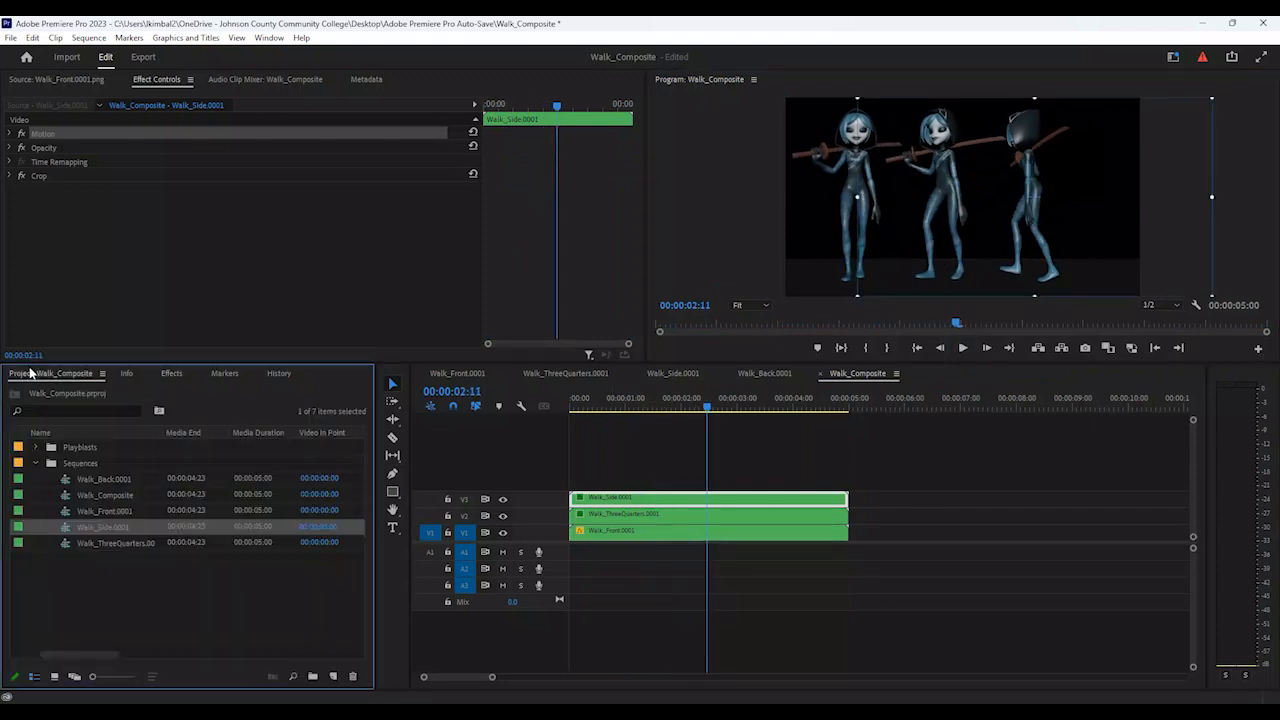
left_click_drag(101, 480, 557, 475)
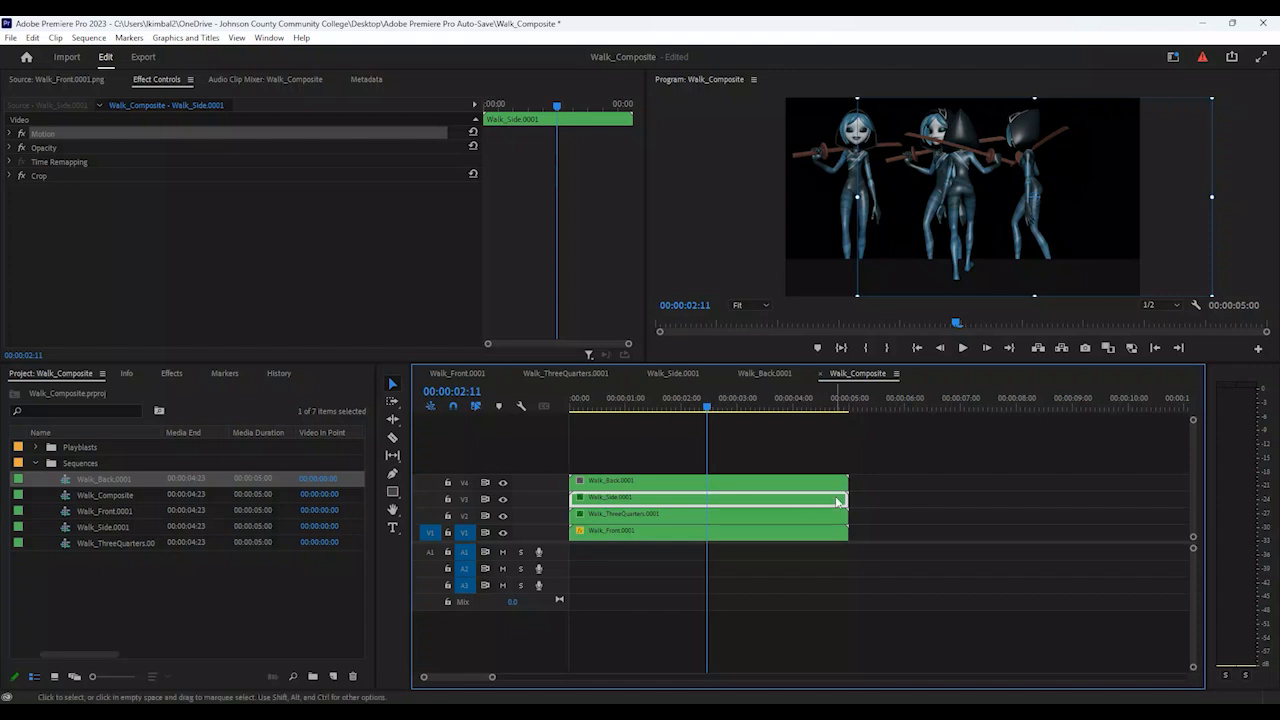
left_click(811, 481)
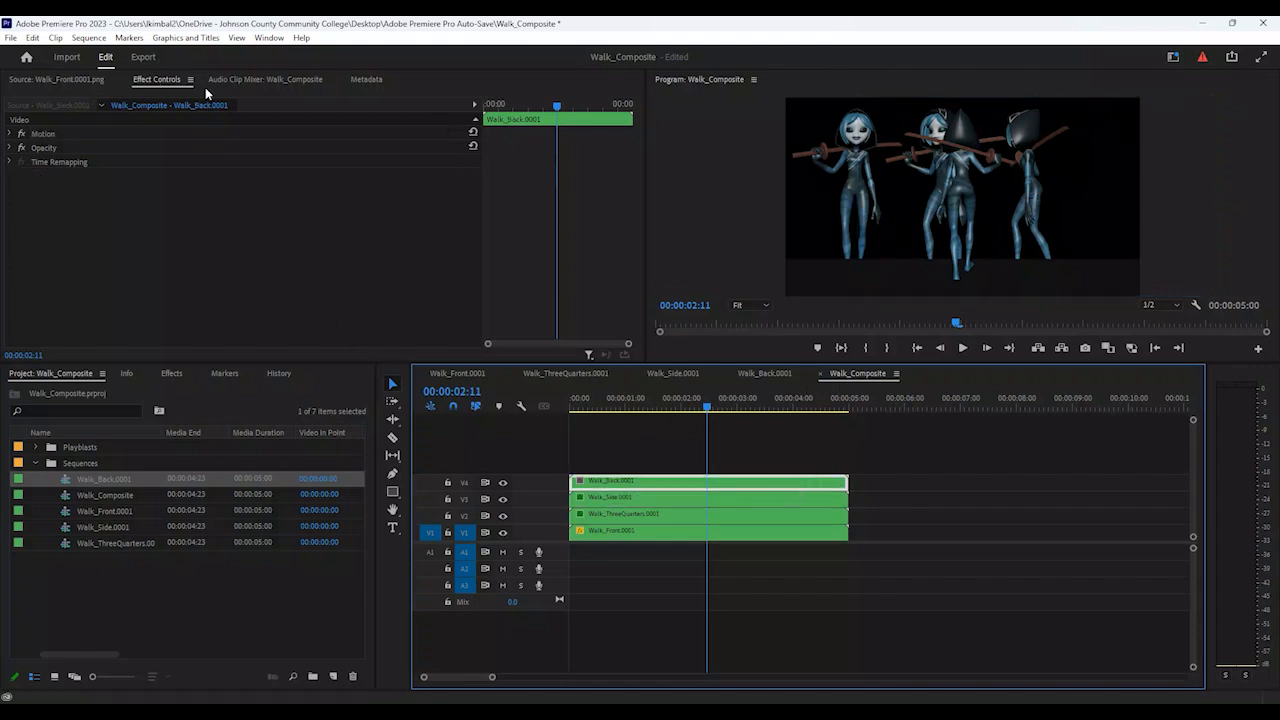
Move Walk_Back.0001 horizontally to the right of the side-view character so all four views stand side by side
left_click(45, 134)
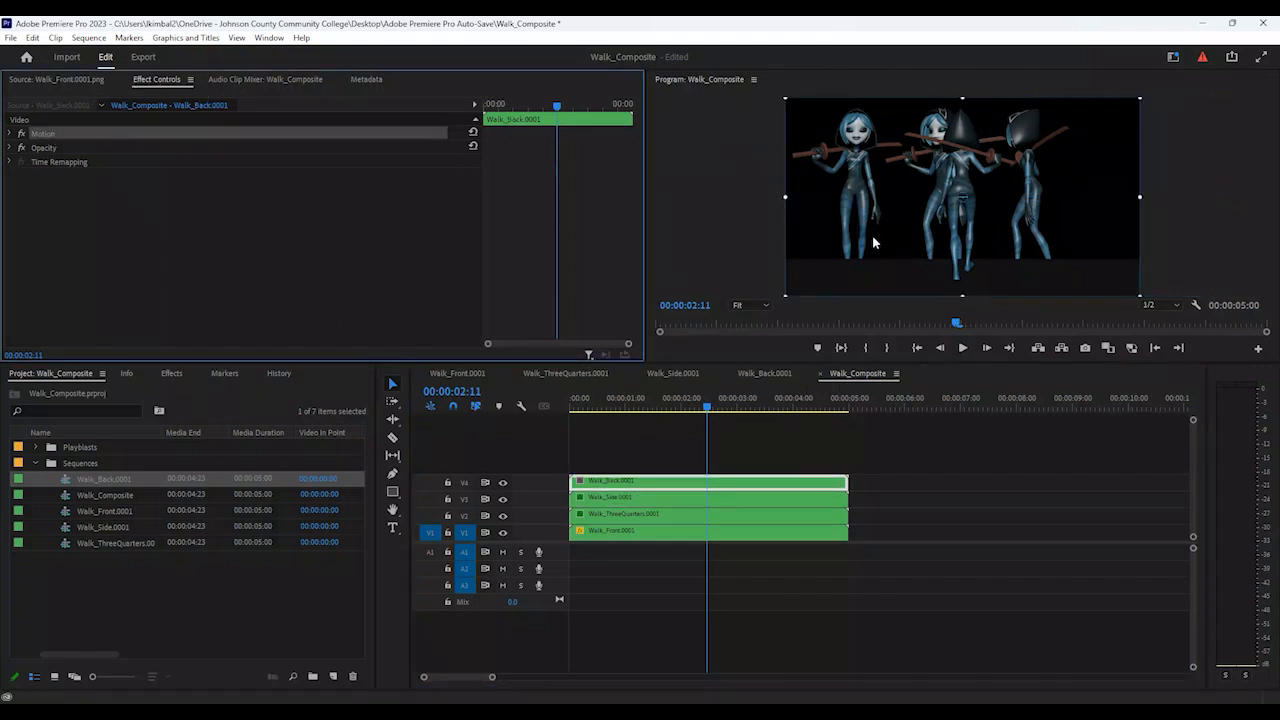
left_click(953, 180)
key("shift+Right")
key("shift+Right")
key("shift+Right")
key("shift+Right")
key("shift+Right")
key("shift+Right")
key("shift+Right")
key("shift+Right")
key("shift+Right")
key("shift+Right")
key("shift+Right")
key("shift+Right")
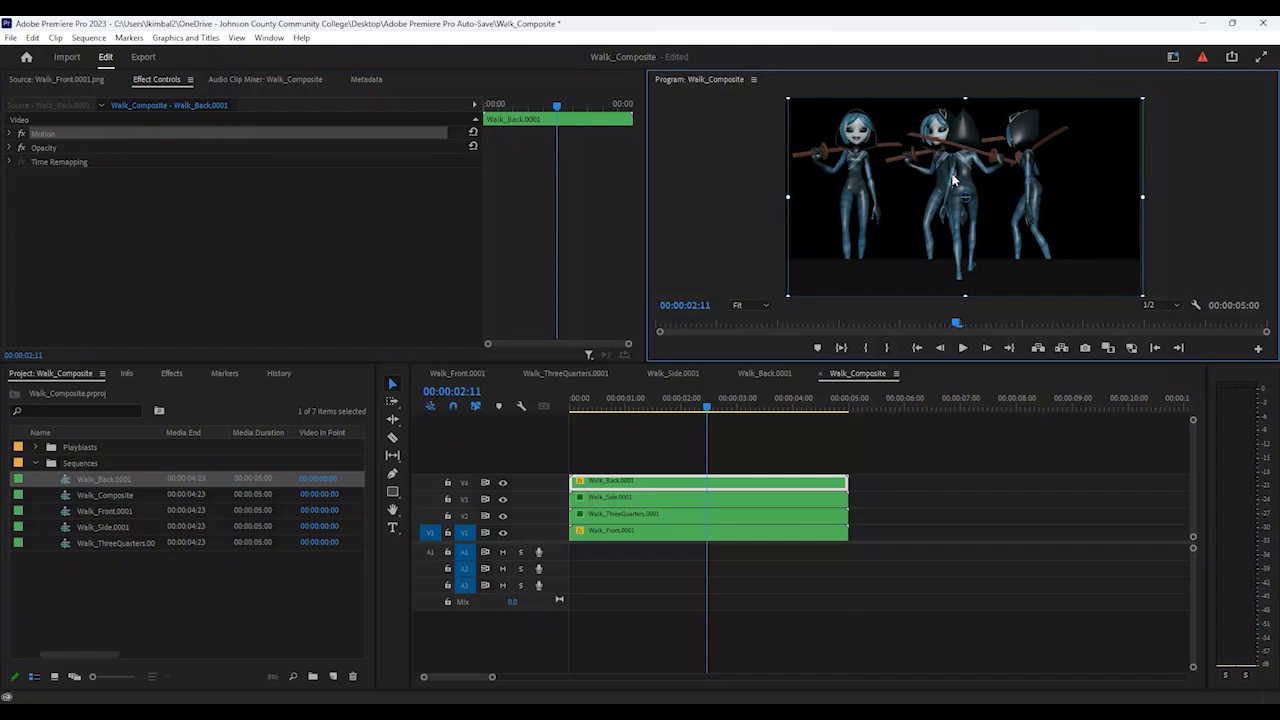
key("shift+Right")
key("shift+Right")
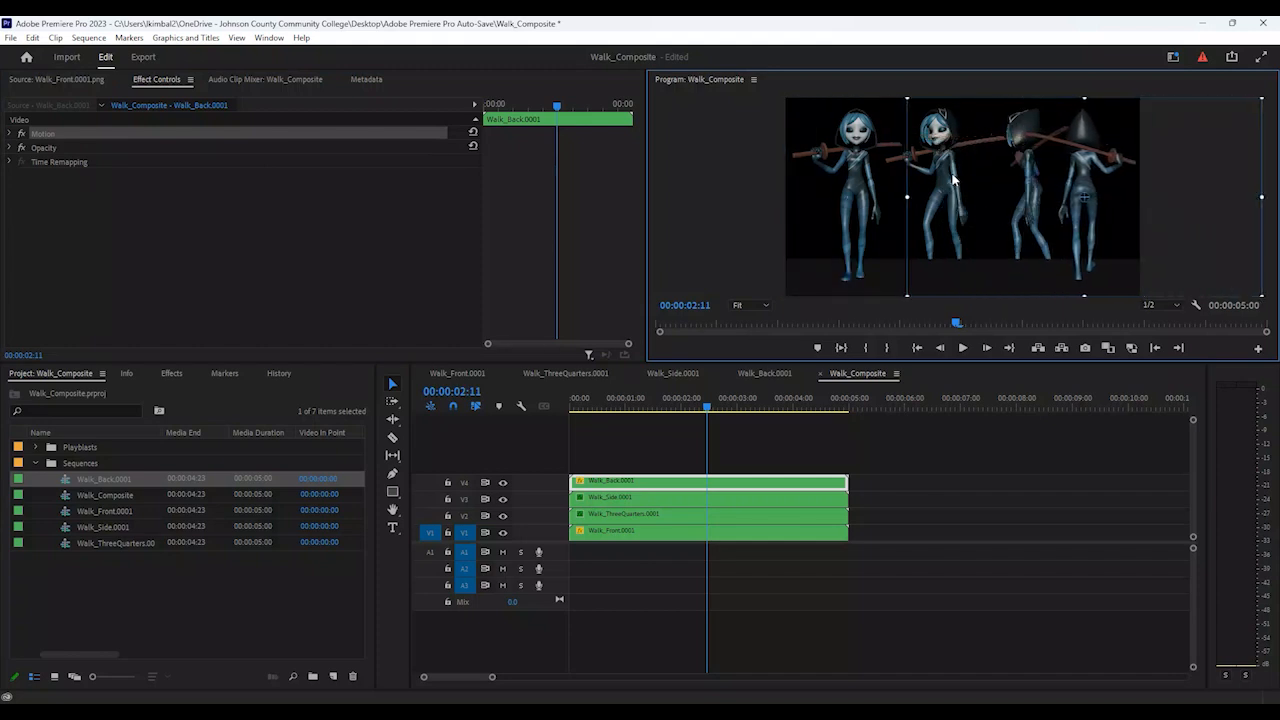
key("shift+Right")
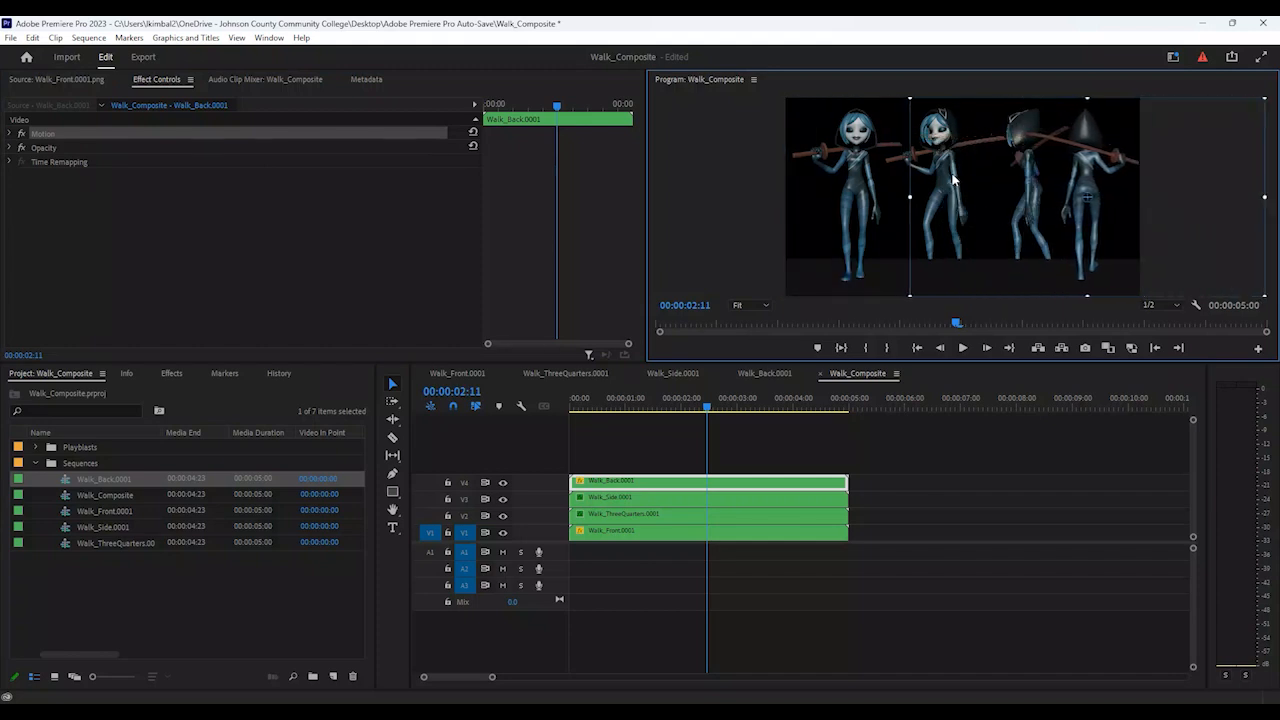
key("shift+Left")
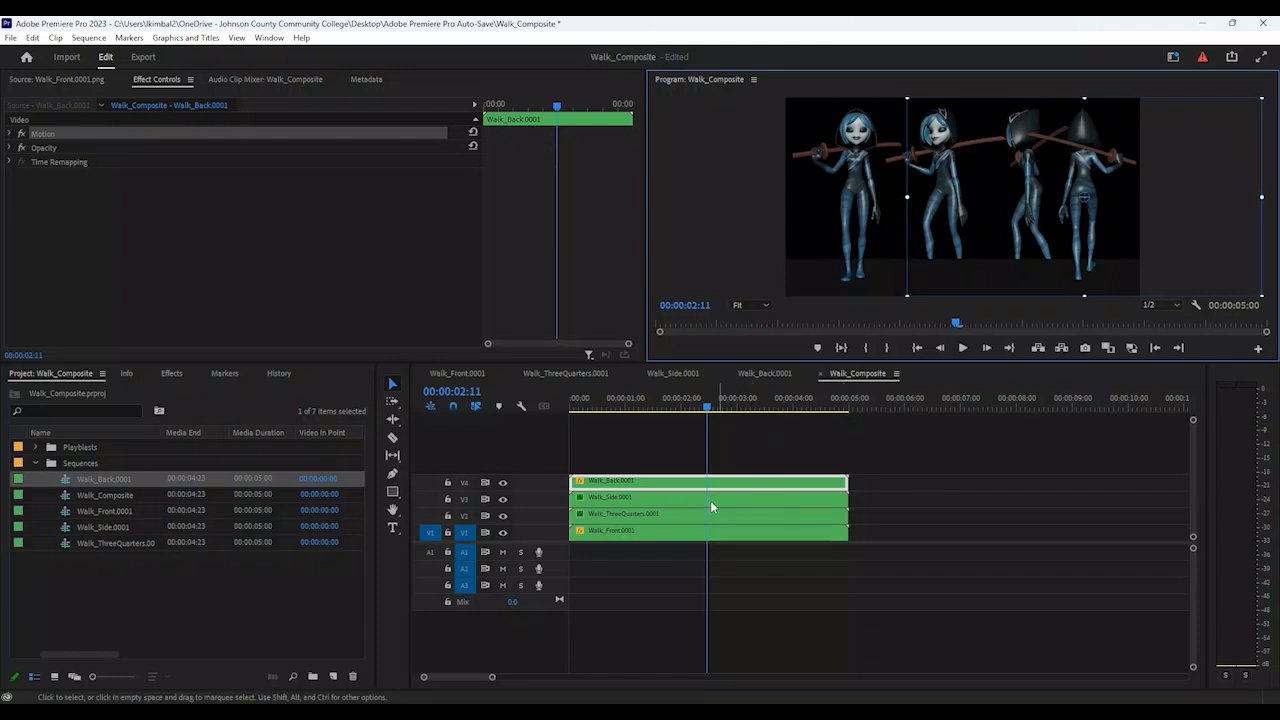
Select the Walk_Front.0001 clip, switch to Maya and play back the walk cycle through camera1
left_click(634, 532)
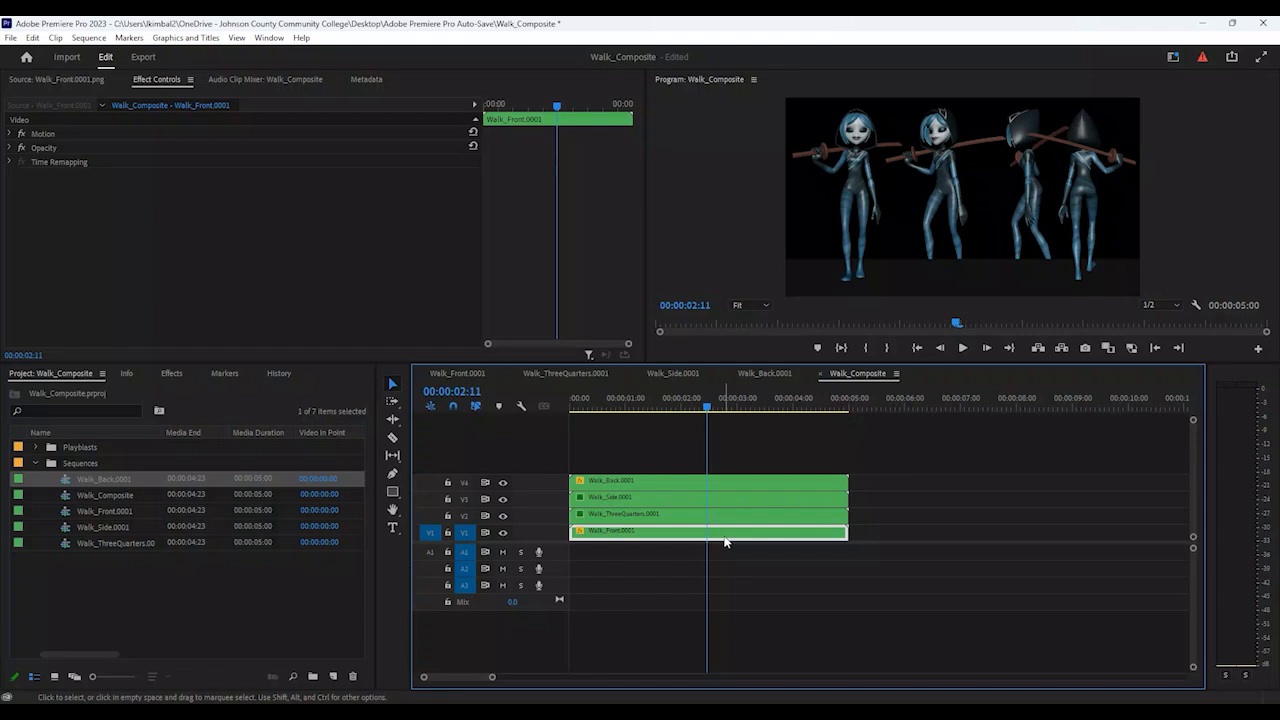
mouse_move(760, 712)
left_click(758, 670)
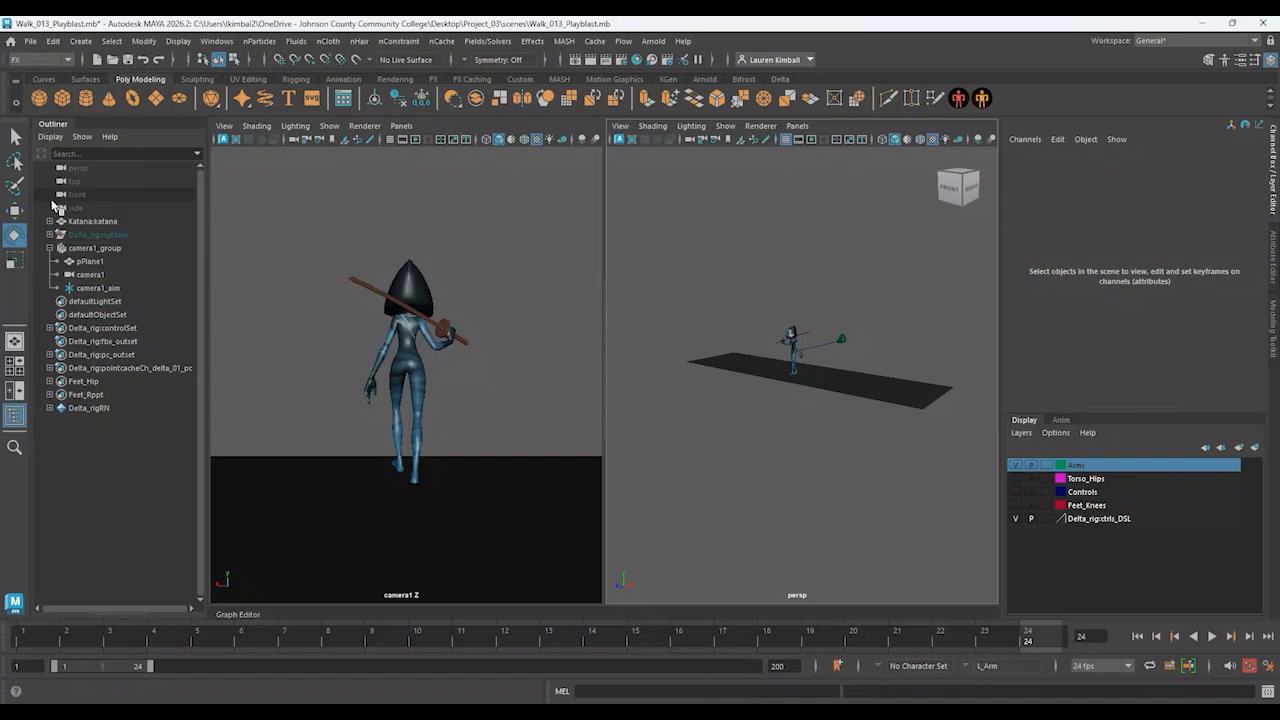
mouse_move(758, 712)
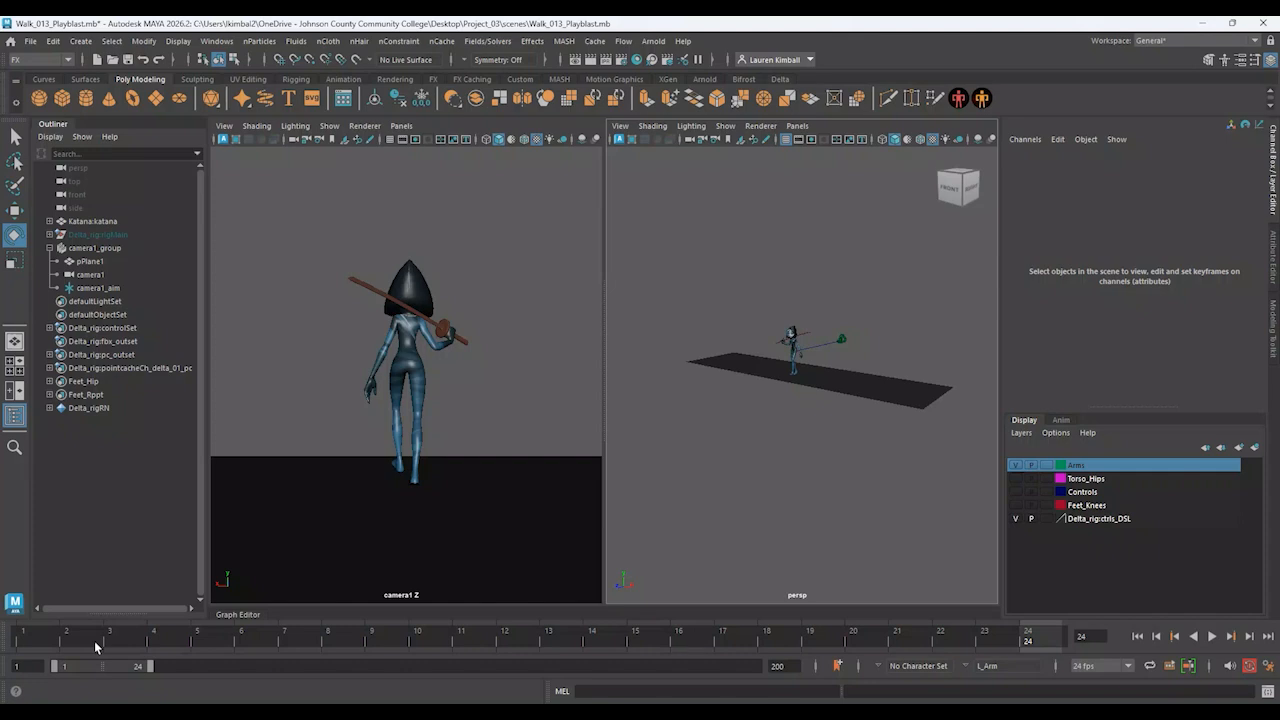
key("alt+v")
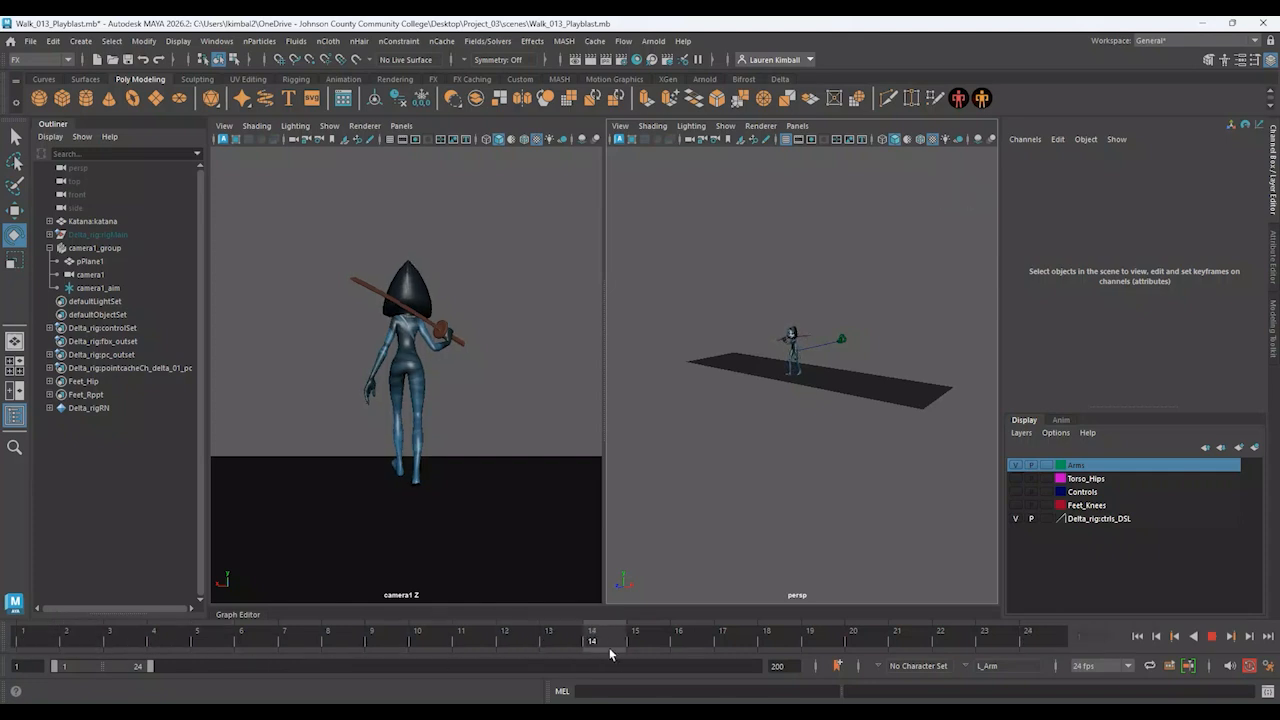
key("alt+v")
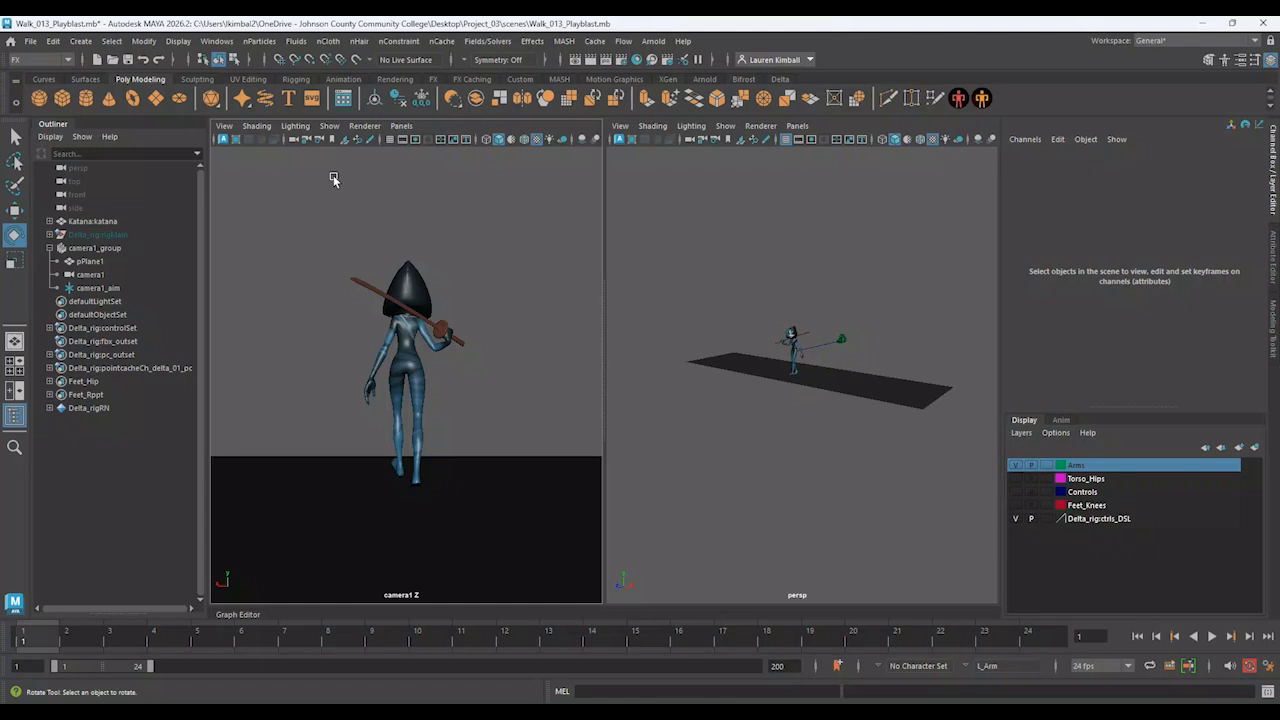
Set camera1_group's Rotate Y to 0 to face the character's front and show the resolution gate in the camera1 view
left_click(121, 247)
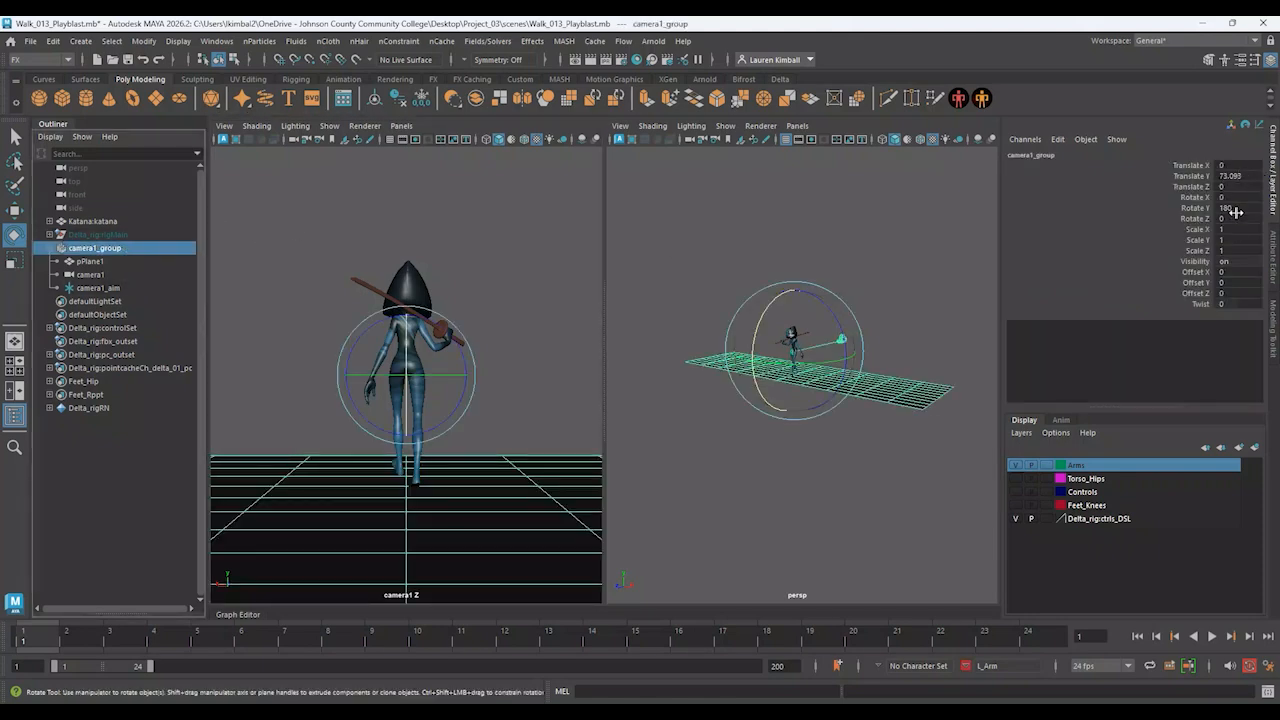
left_click(1247, 212)
key("Return")
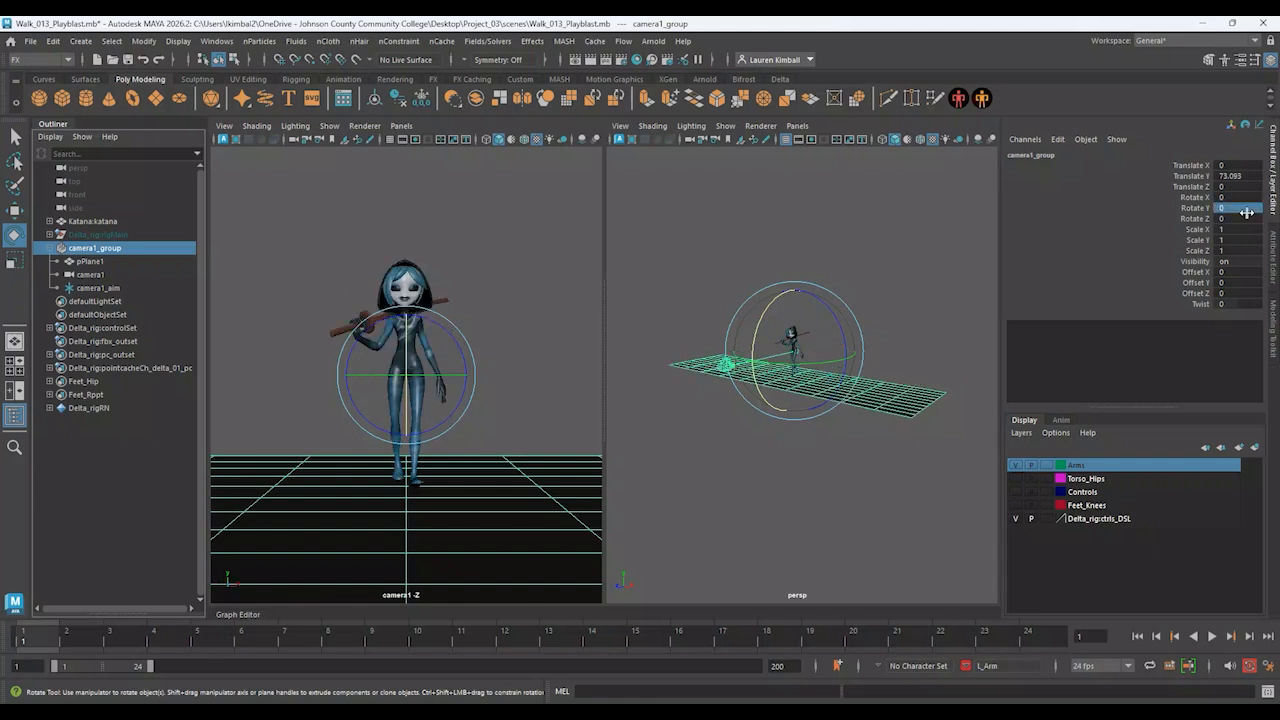
left_click(477, 305)
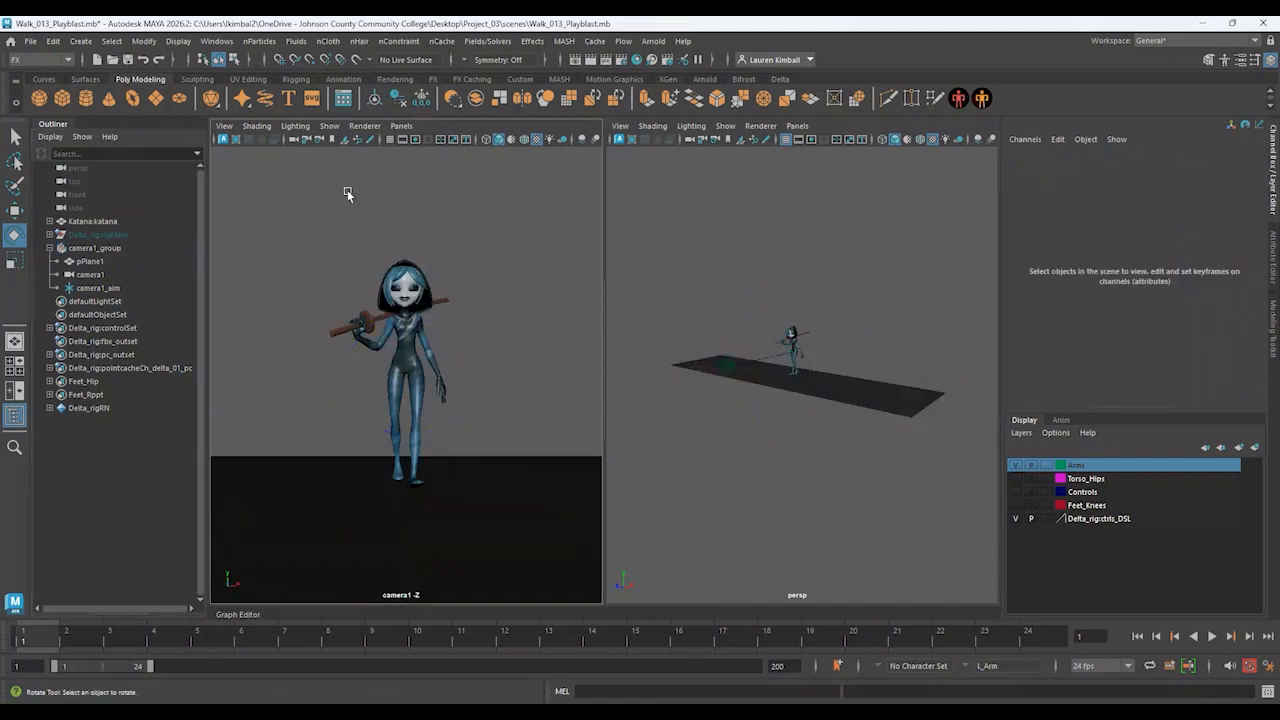
left_click(415, 140)
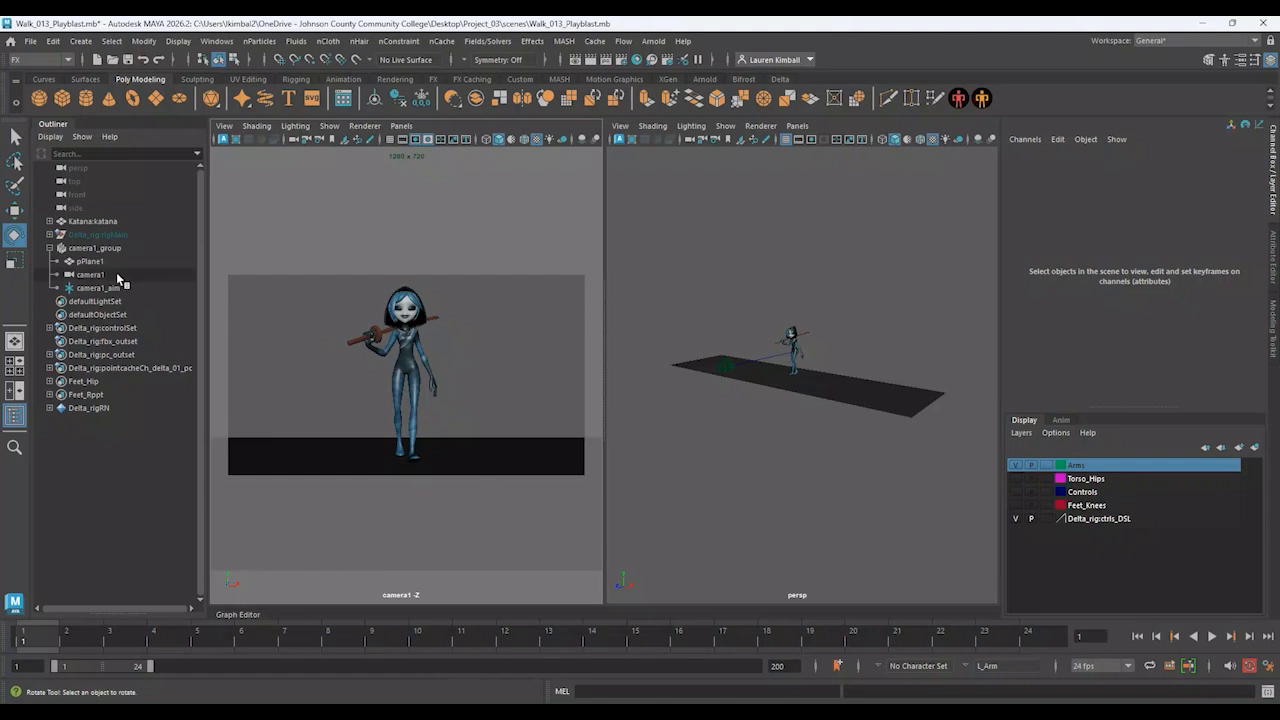
Pull camera1 back from the character with the Move tool and set its Translate Z to 275
left_click(723, 365)
left_click(727, 398)
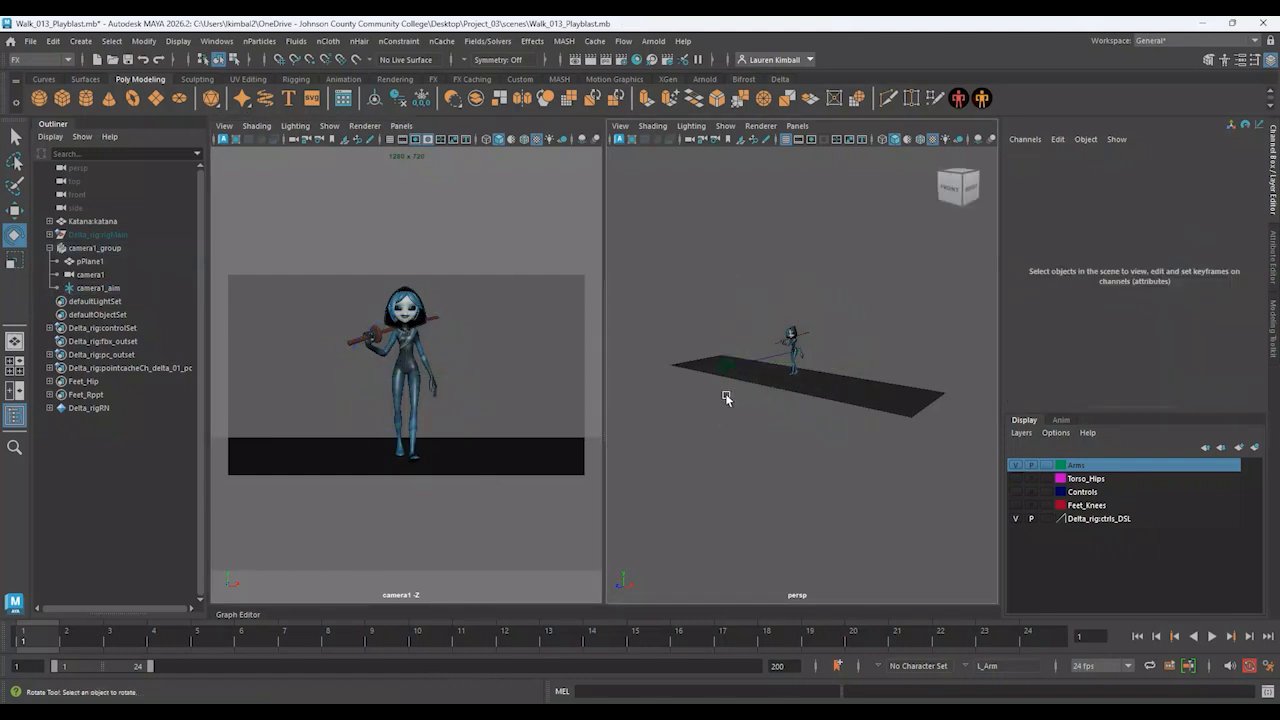
left_click(724, 367)
key("w")
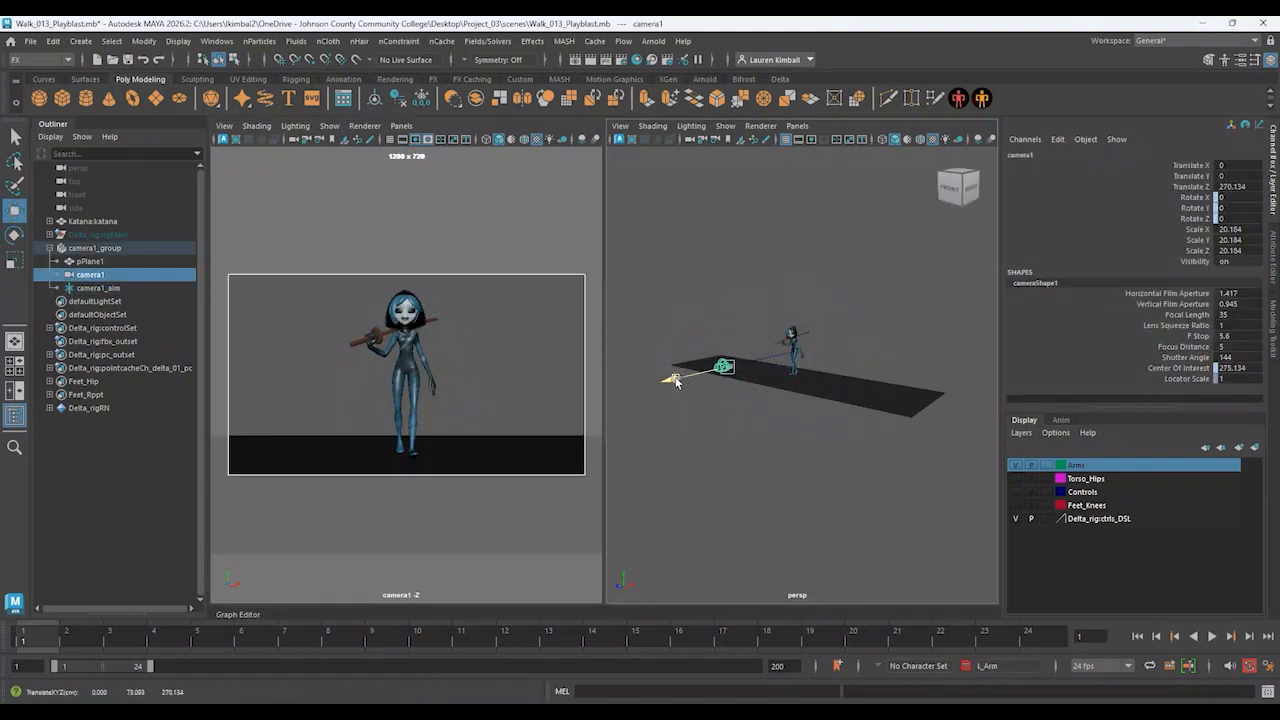
left_click_drag(676, 381, 671, 382)
left_click(1235, 187)
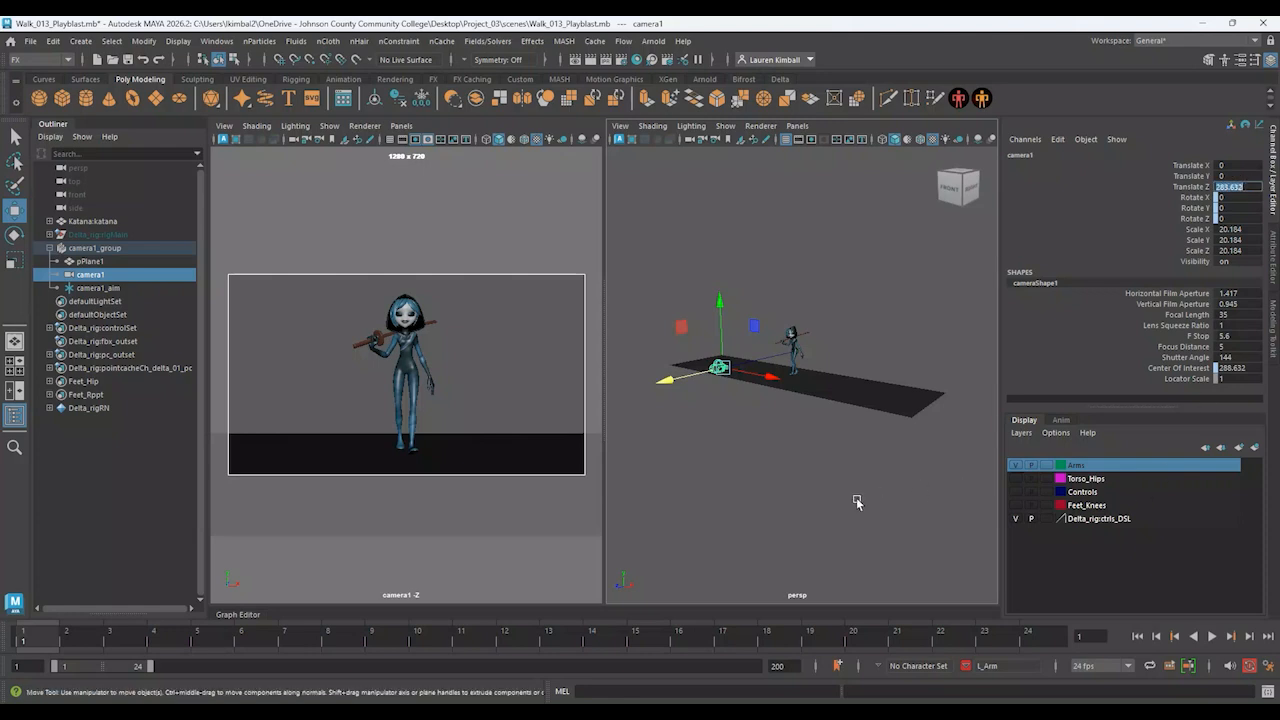
type("275")
key("Return")
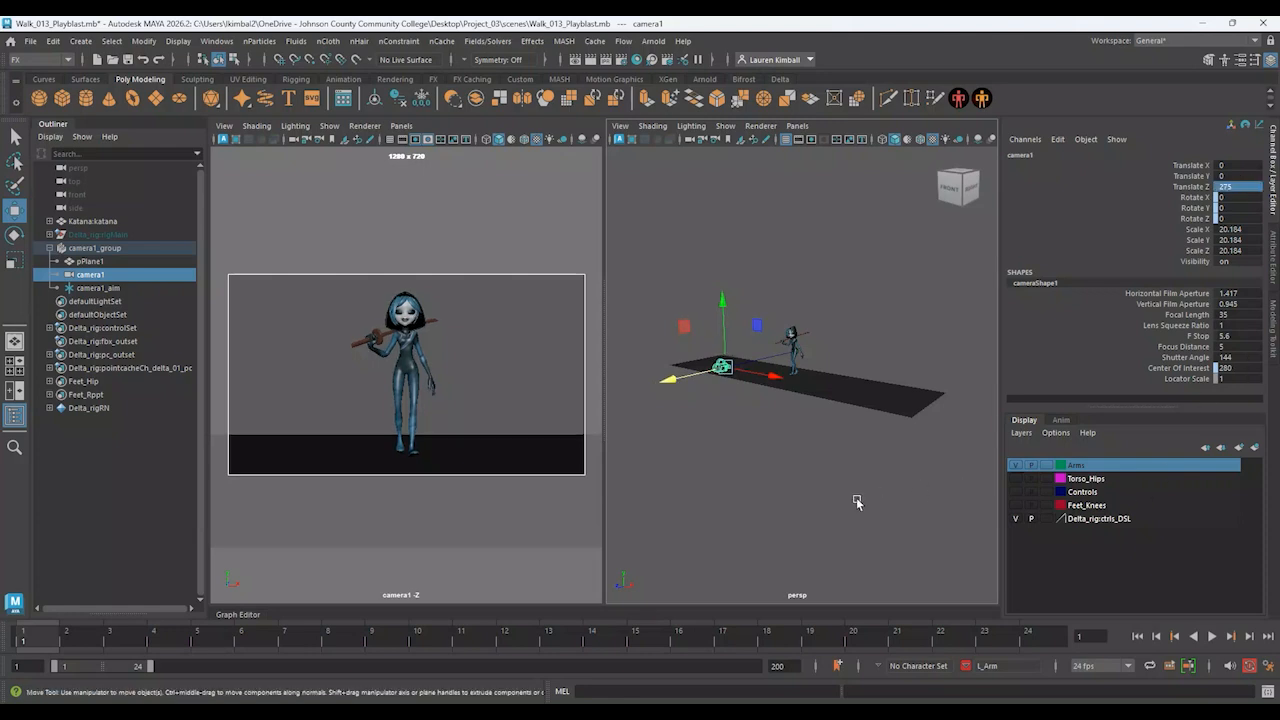
Set camera1's Translate Z to 300 and play back the walk to check the framing
left_click(1238, 188)
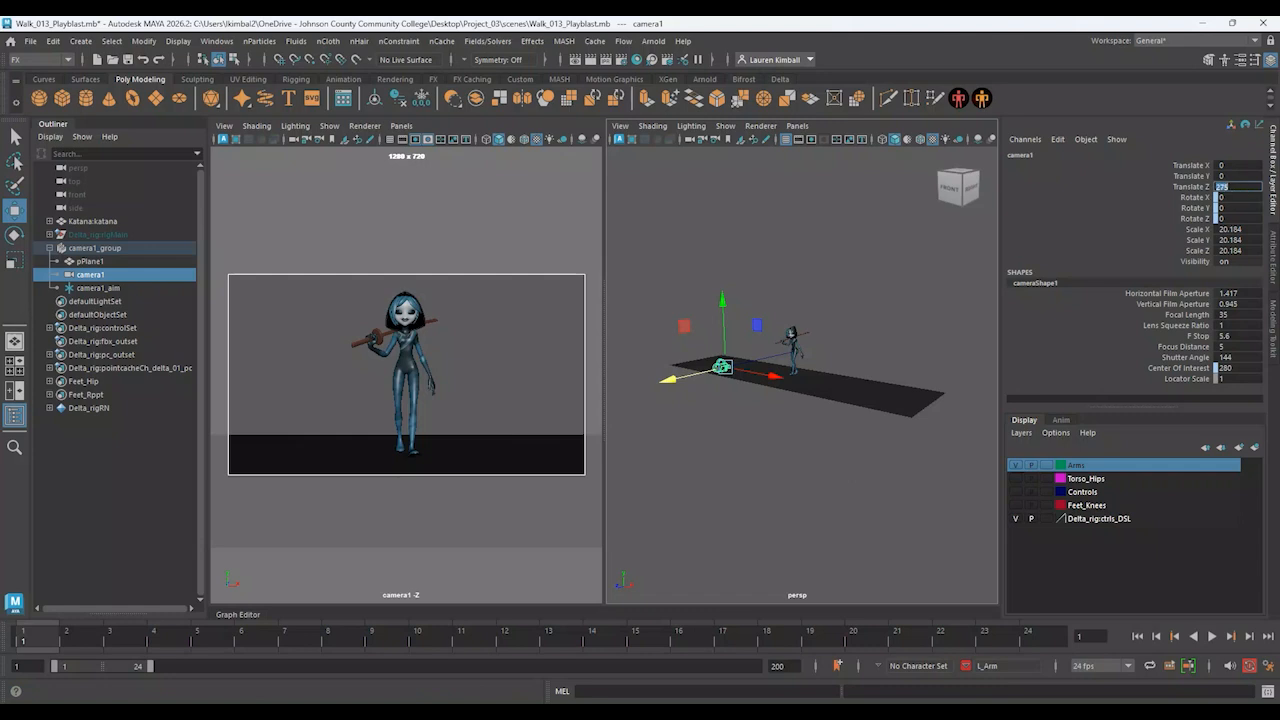
type("300")
key("Return")
left_click(857, 454)
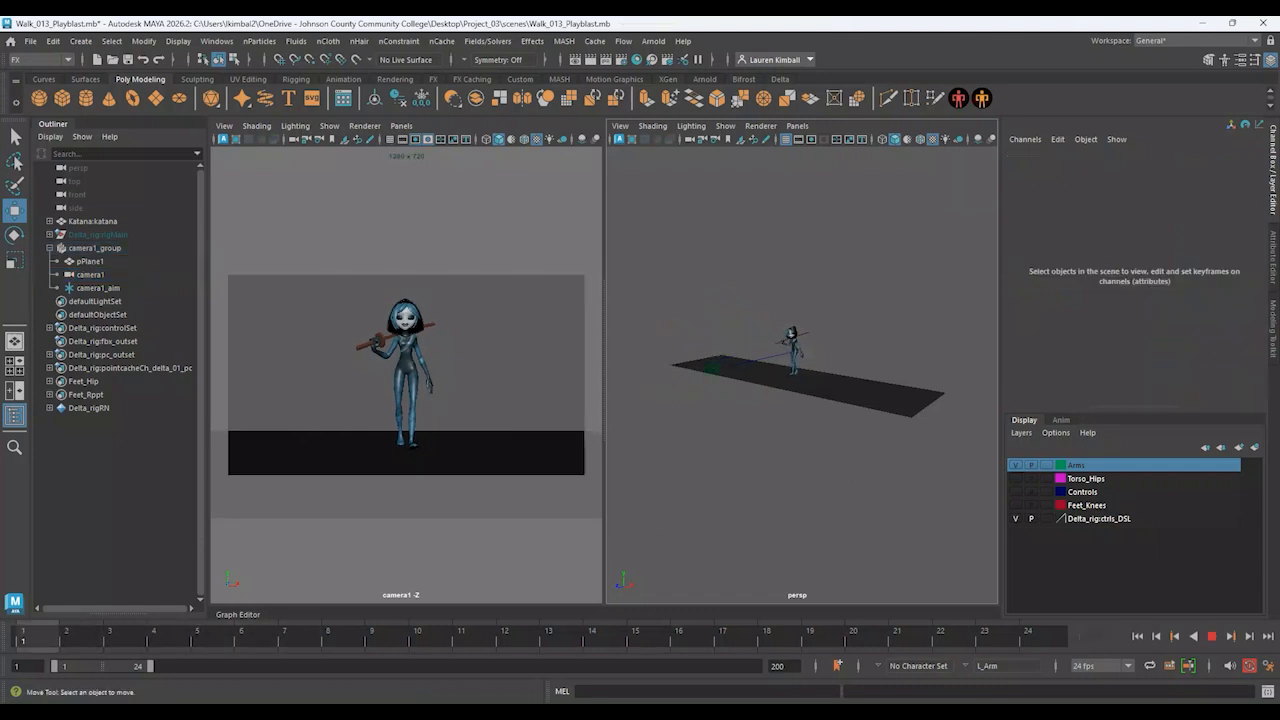
key("alt+v")
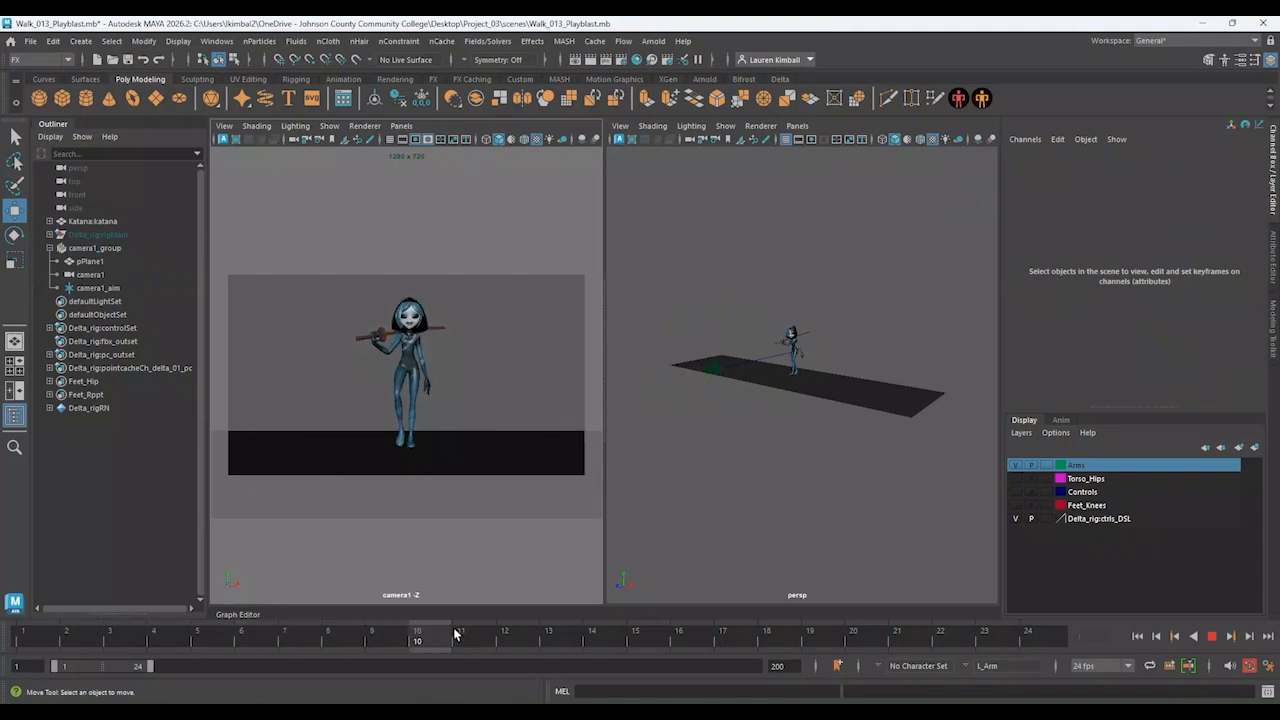
key("alt+v")
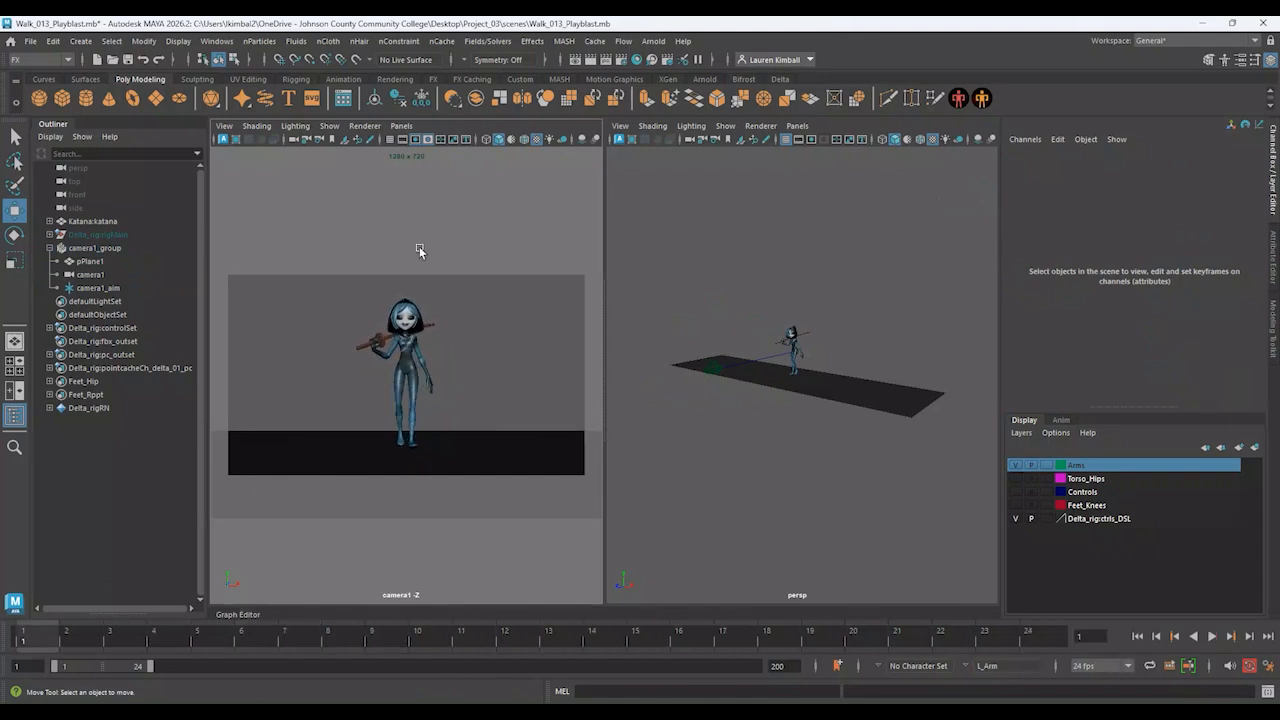
Set camera1's Translate Z to 290, check the framing during playback, and deselect the camera
left_click(708, 368)
double_click(1240, 186)
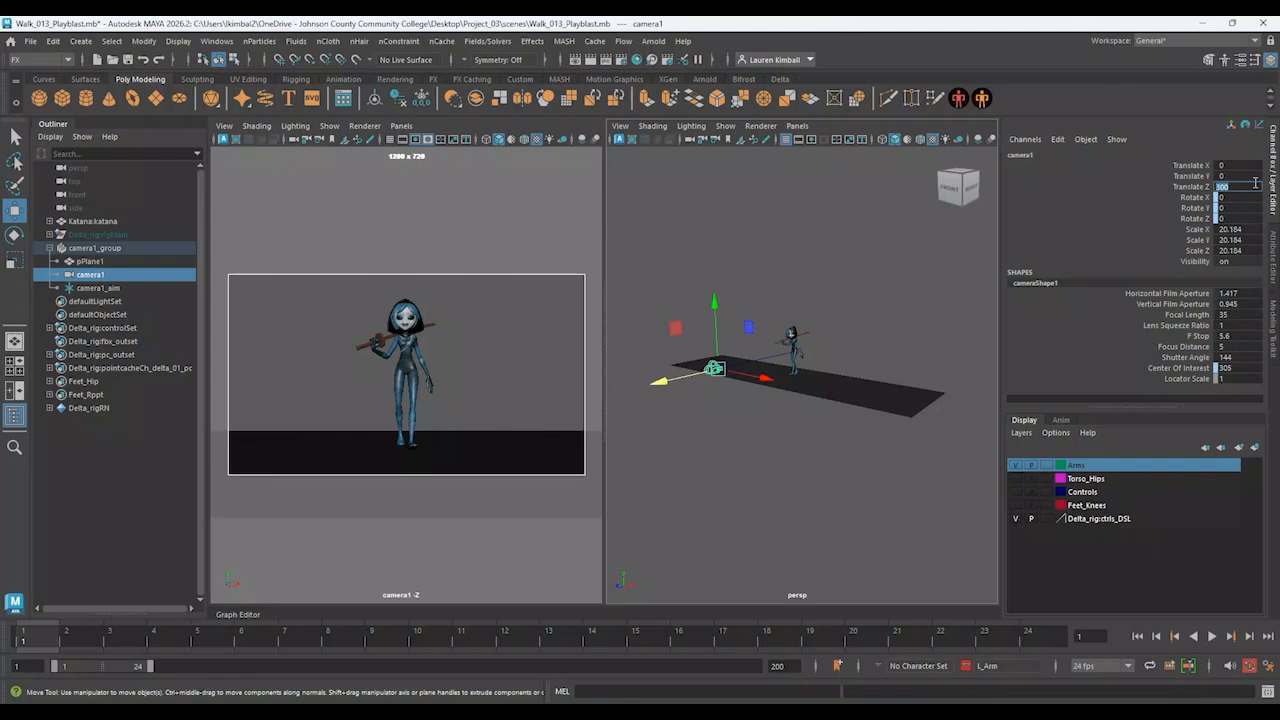
type("290")
key("Return")
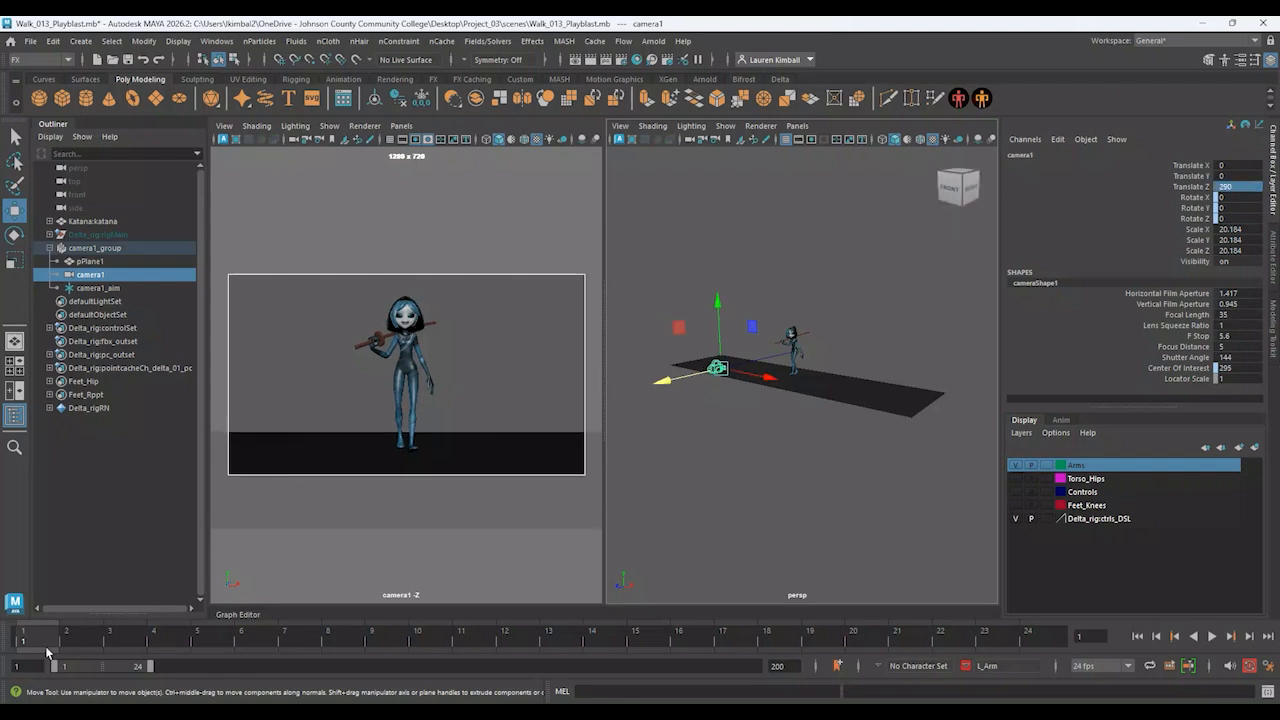
key("alt+v")
key("alt+v")
left_click(232, 345)
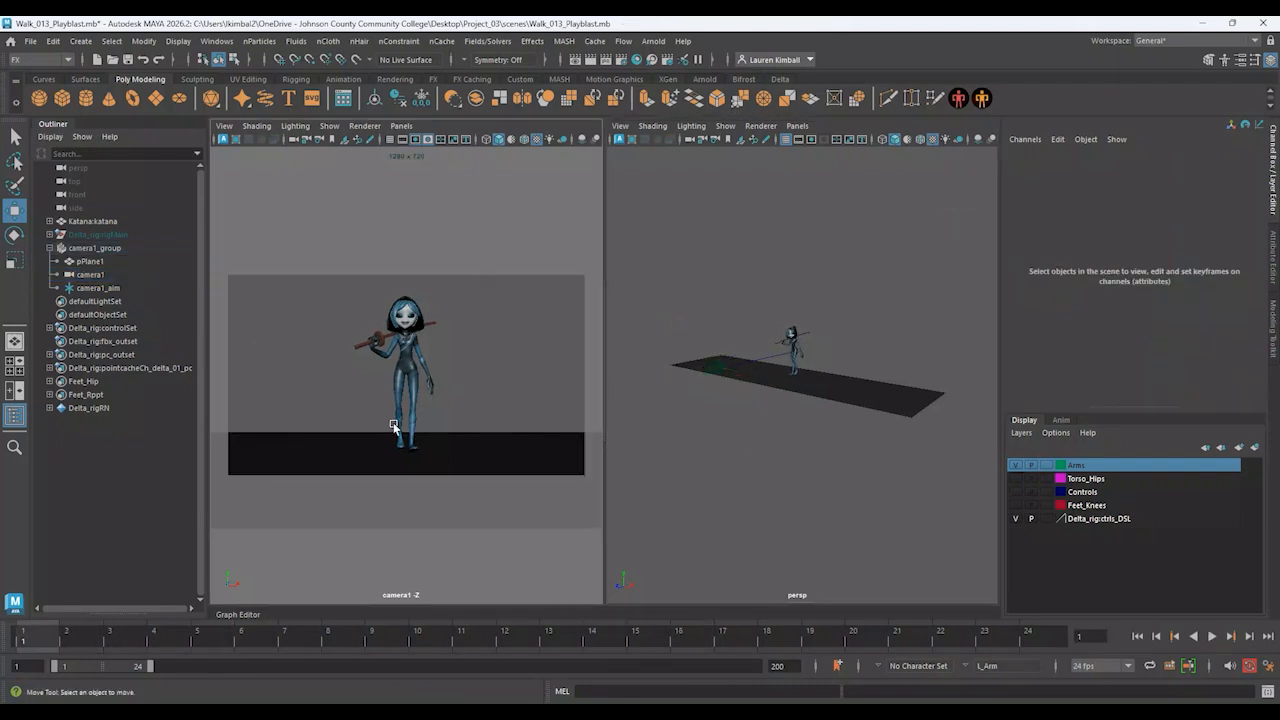
Maximize the camera1 view, hide the resolution gate, and open the Playblast options
key("space")
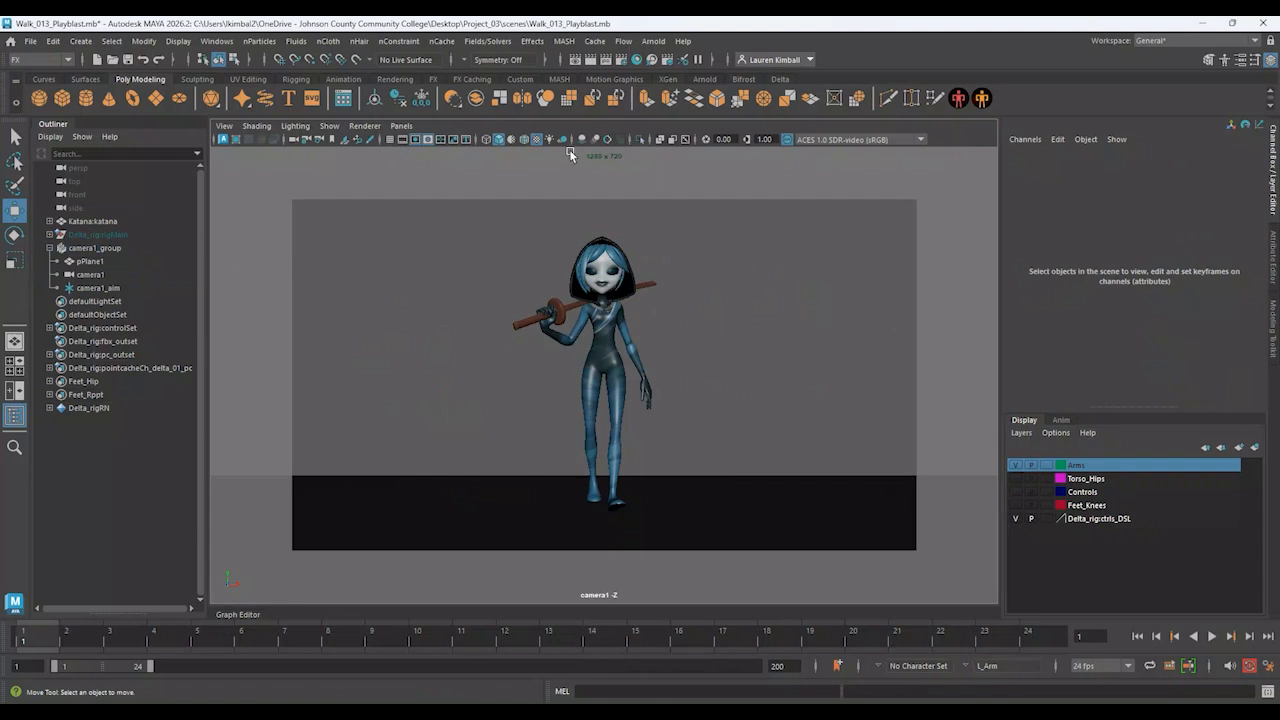
left_click(413, 142)
right_click(484, 625)
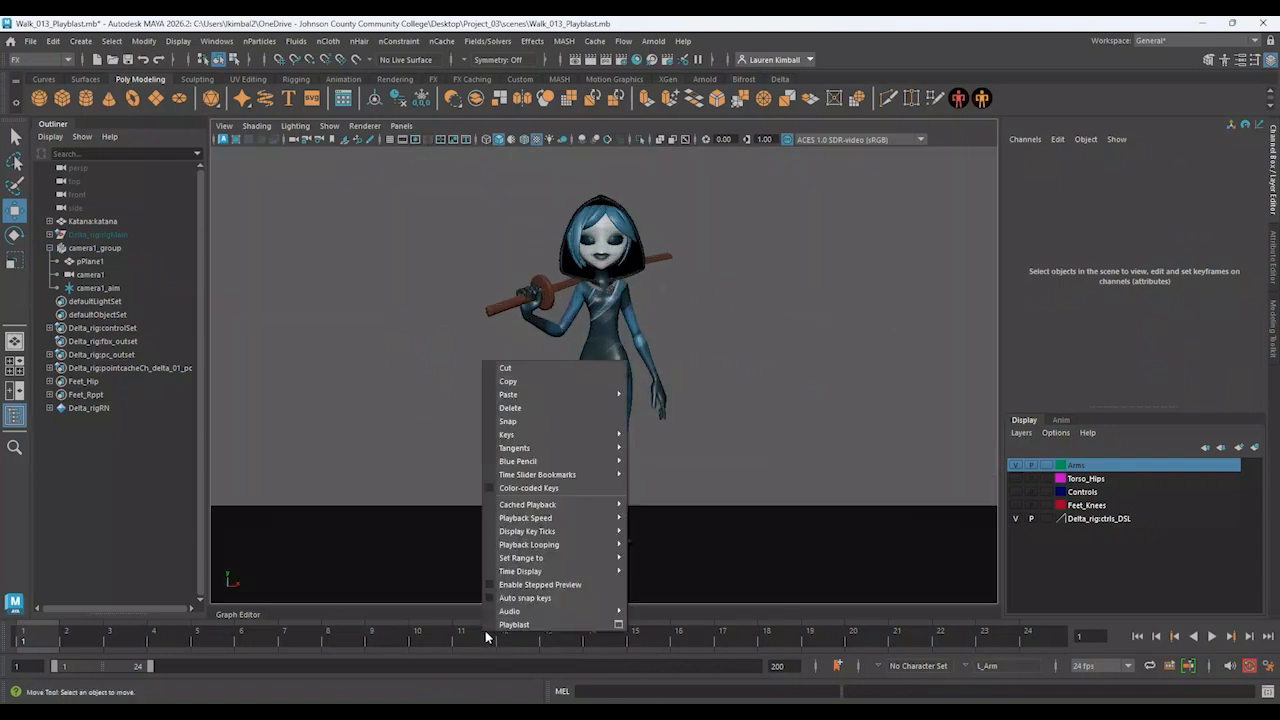
left_click(618, 624)
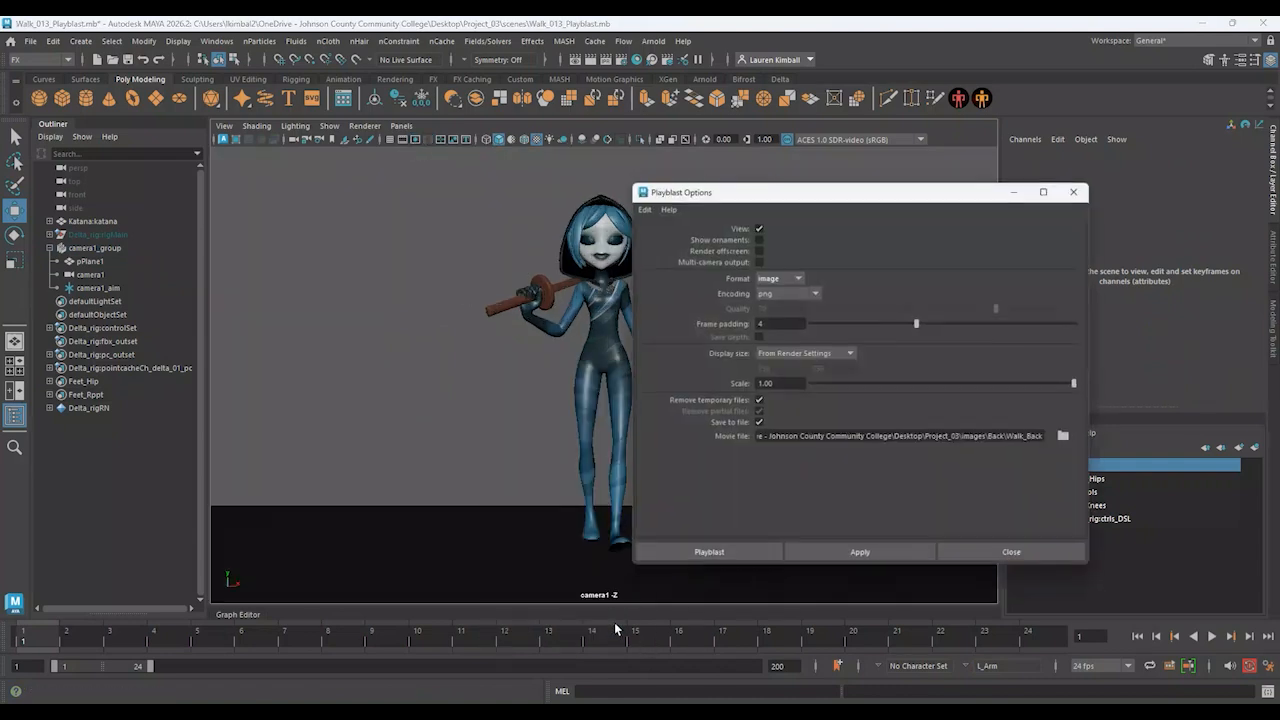
Browse for the playblast output location in the project's images/Front folder and set the file type to PNG
left_click(1067, 439)
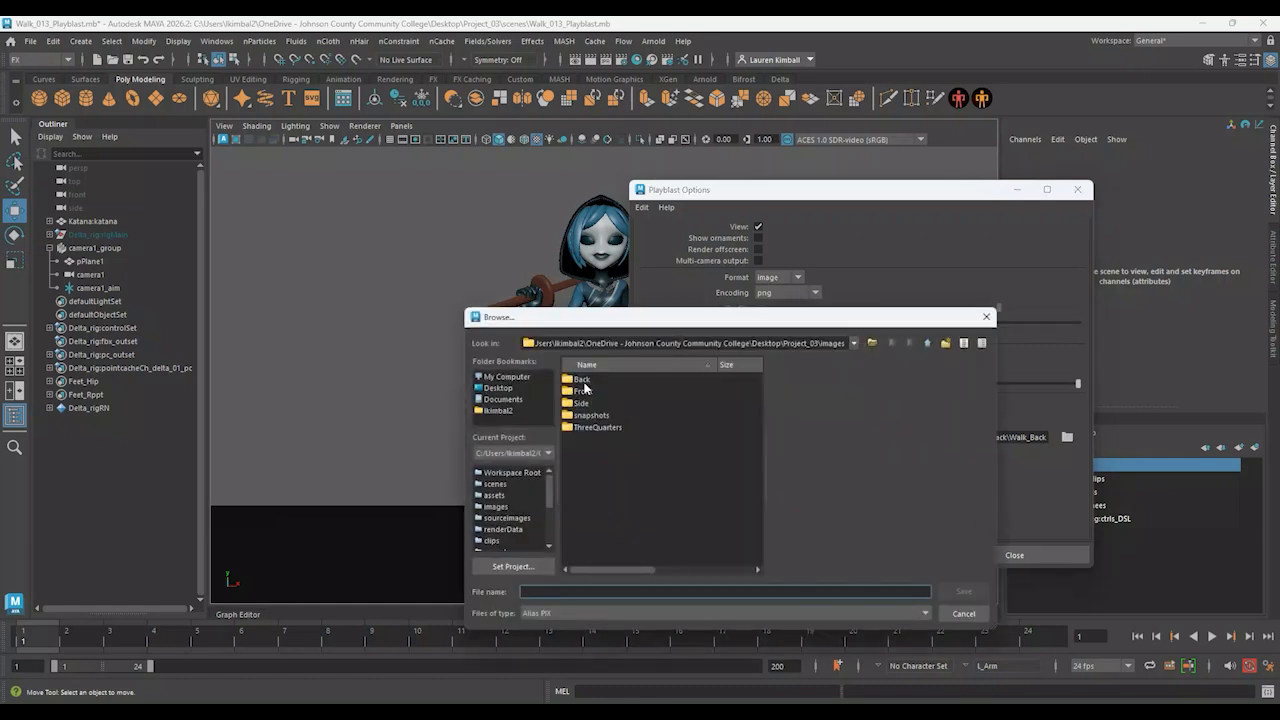
double_click(582, 392)
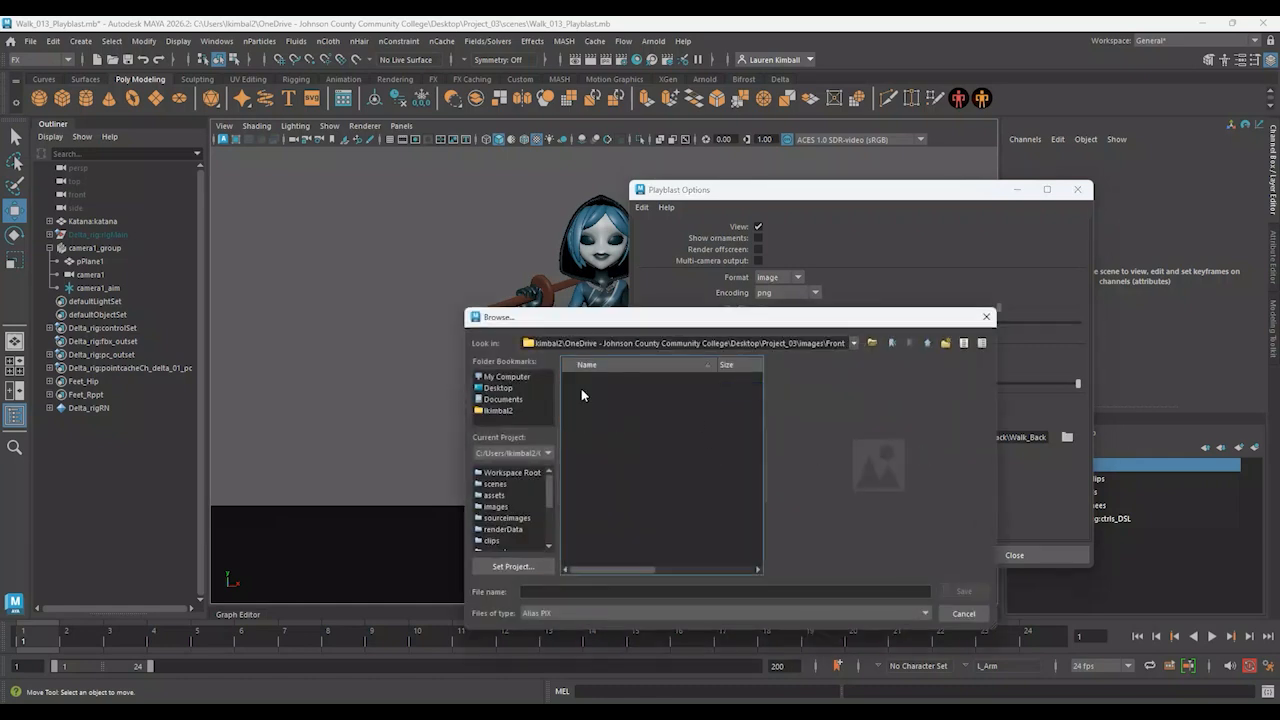
left_click(664, 612)
left_click(579, 657)
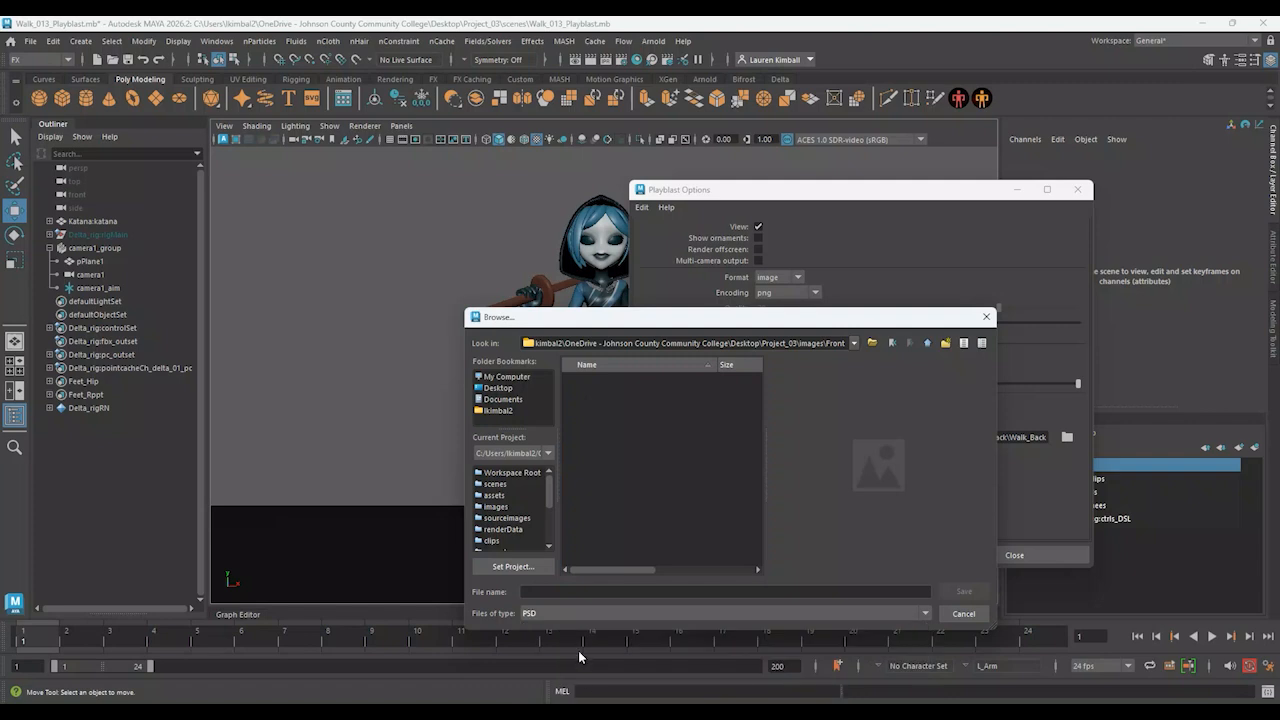
left_click(575, 614)
scroll(549, 680, "down", 2)
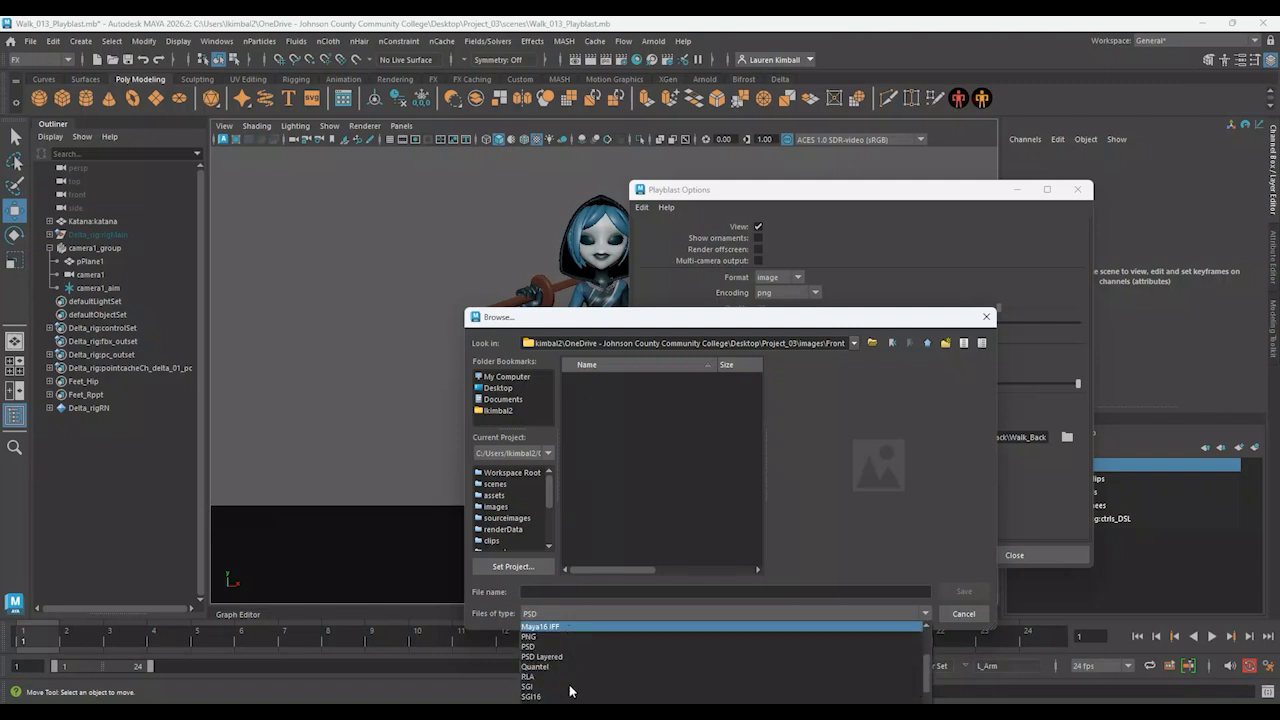
left_click(555, 637)
Name the playblast output Walk_Front, render the front-view sequence over the existing frames, and close its preview
left_click(621, 380)
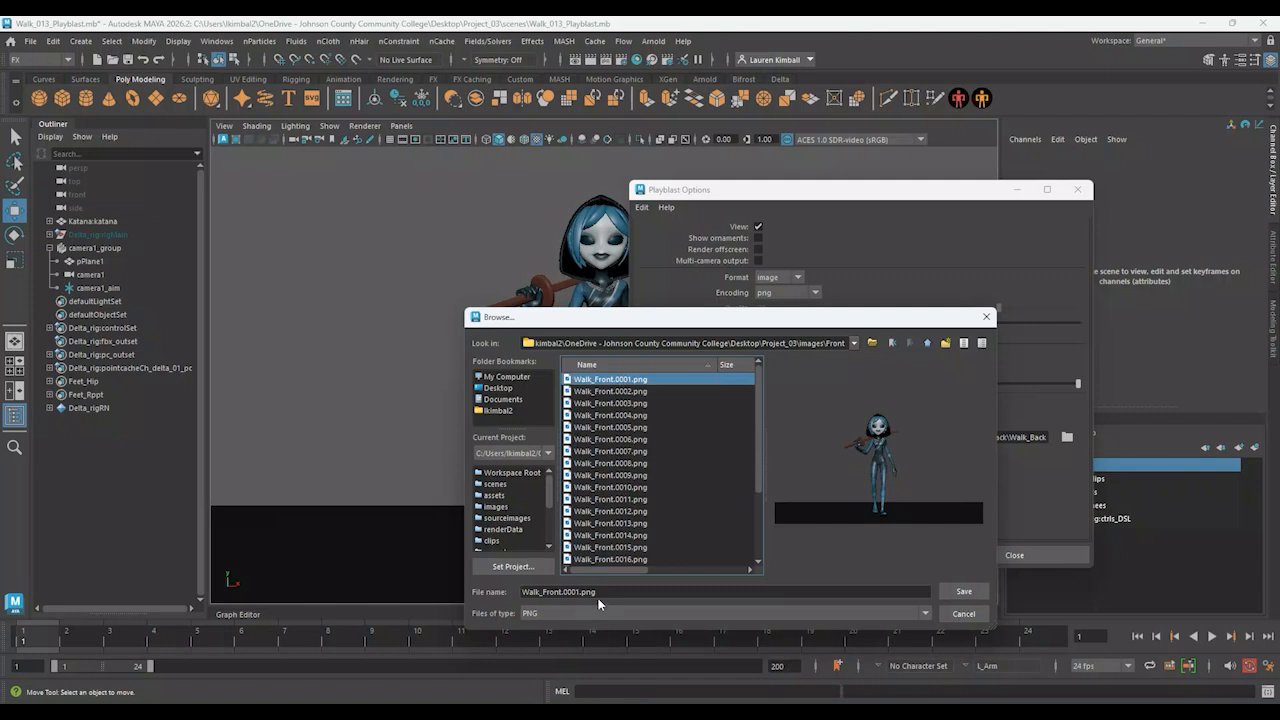
left_click_drag(600, 592, 560, 592)
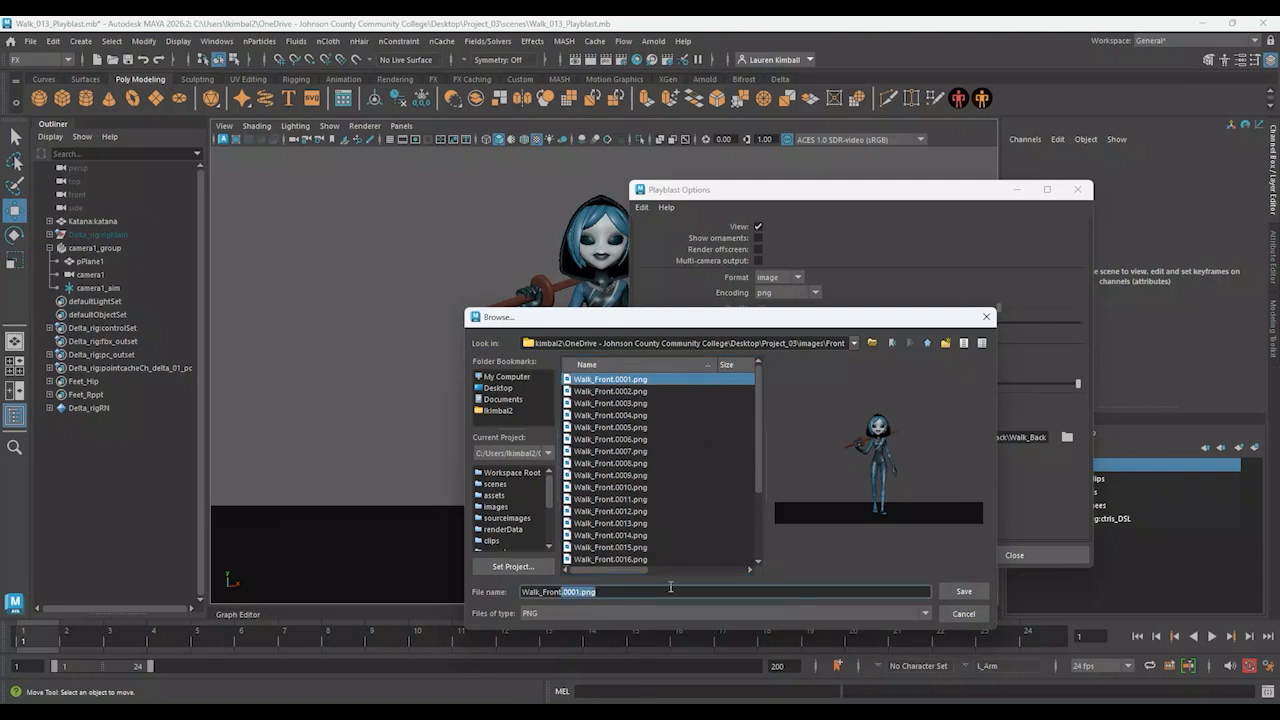
key("BackSpace")
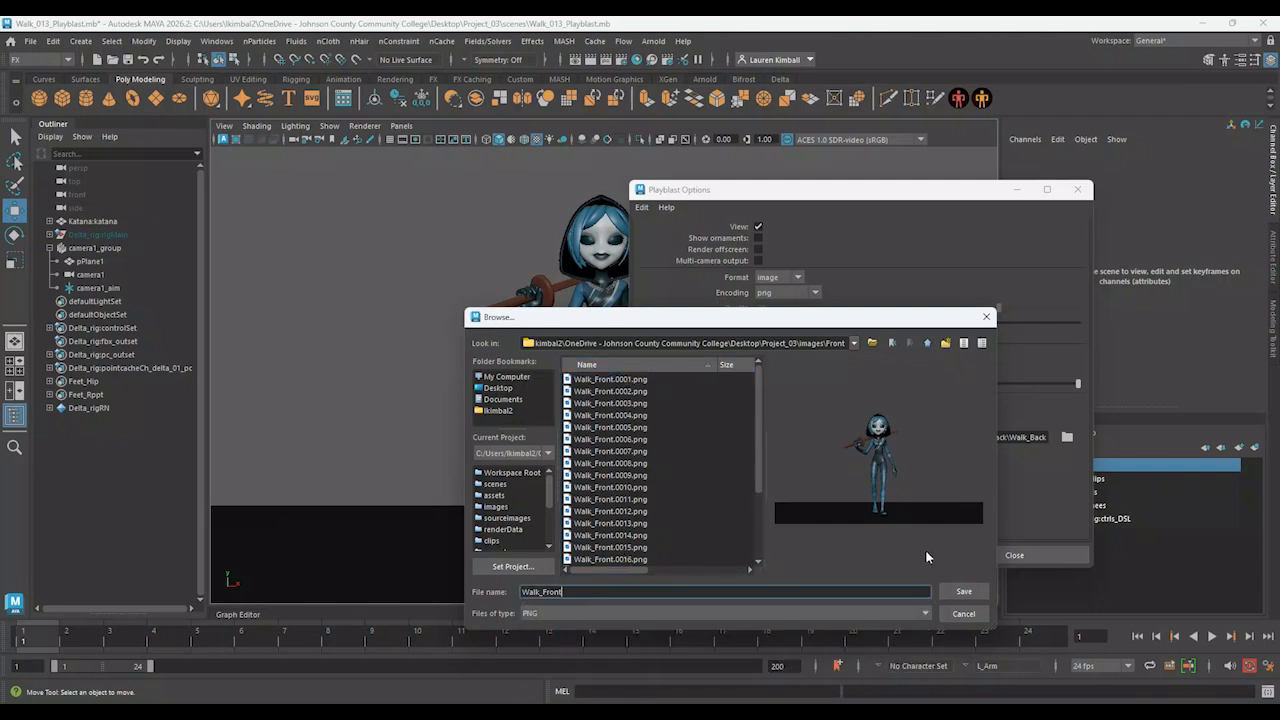
left_click(955, 591)
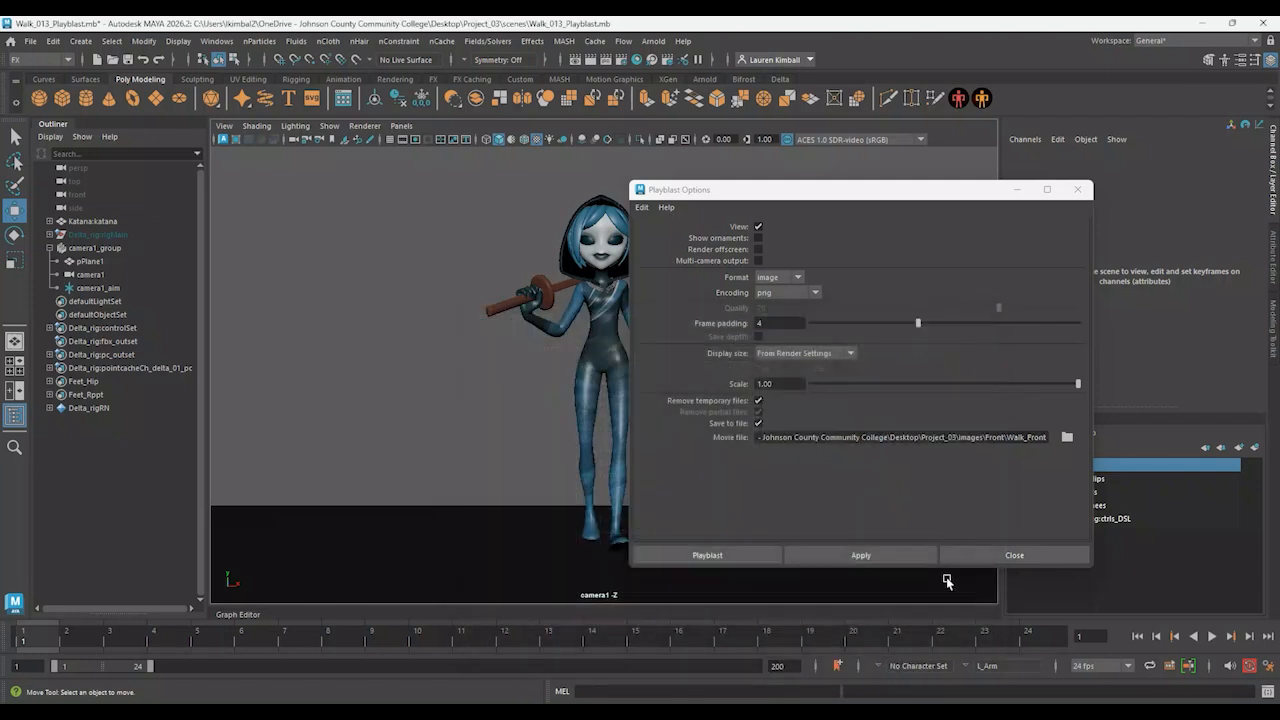
left_click(694, 556)
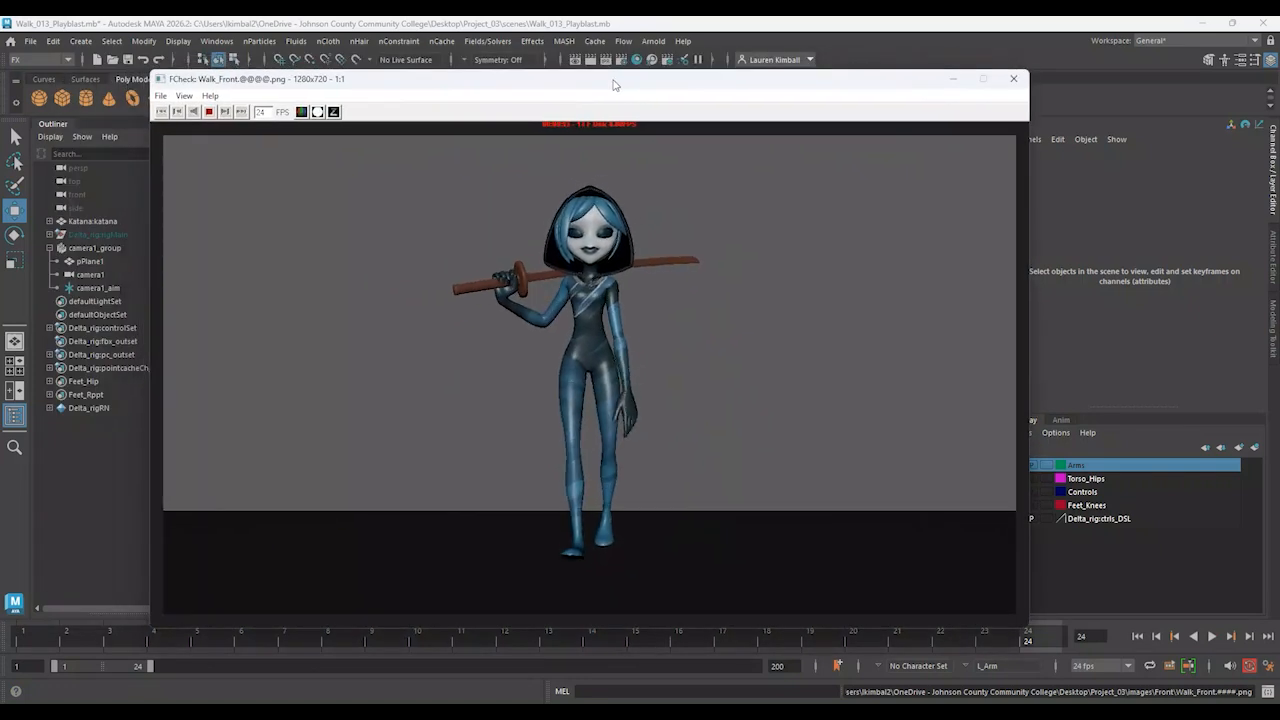
left_click(1012, 79)
right_click(750, 641)
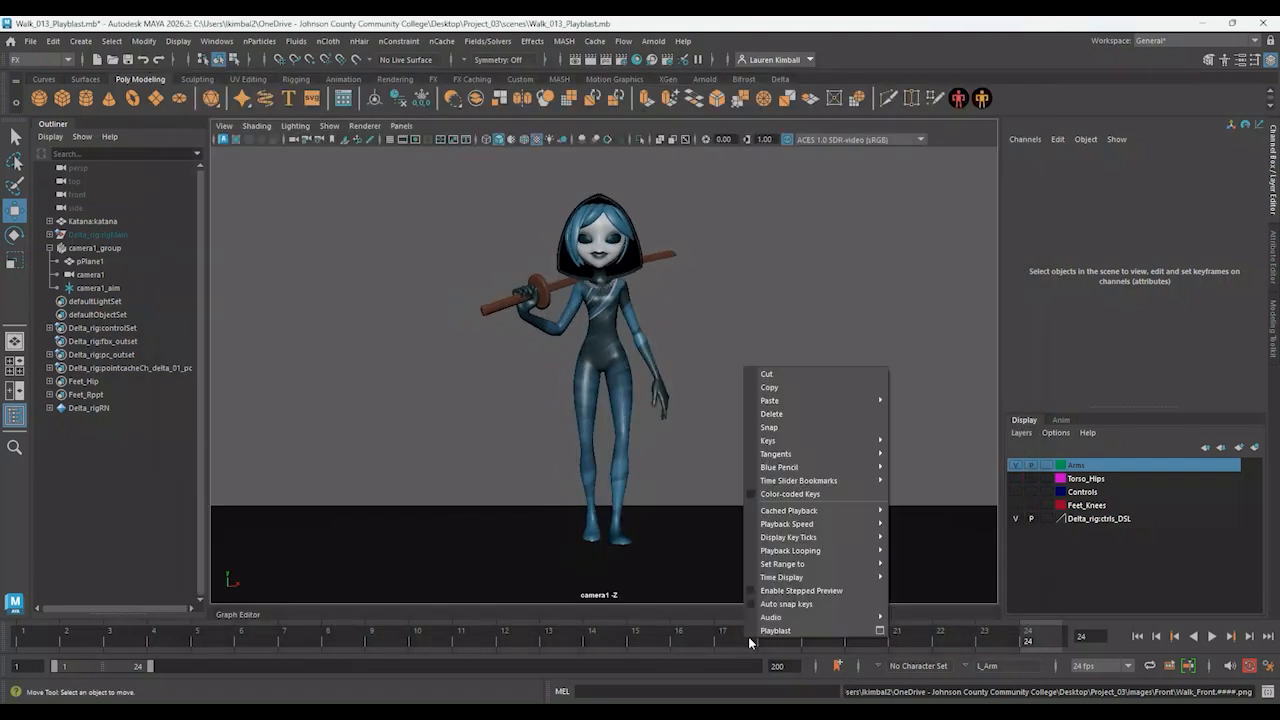
Set camera1_group's Rotate Y to 35 for the three-quarter view and deselect the group
left_click(96, 248)
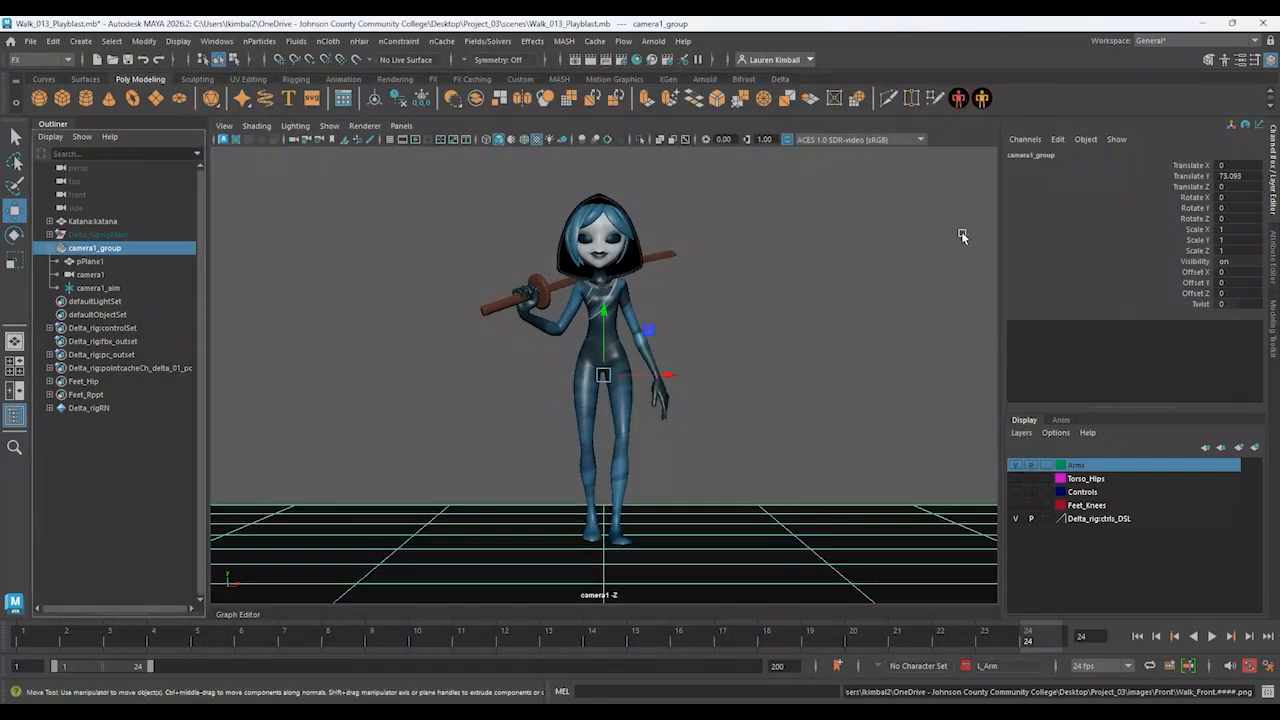
double_click(1238, 208)
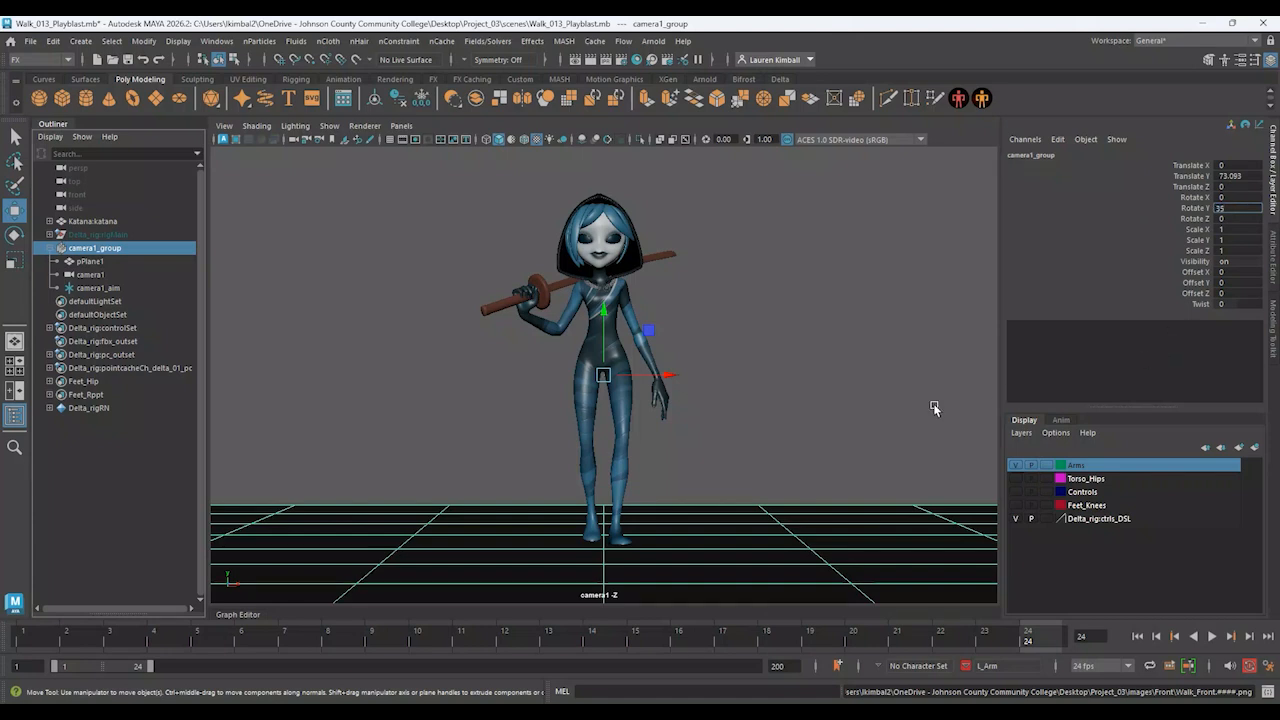
type("35")
key("Return")
left_click(771, 314)
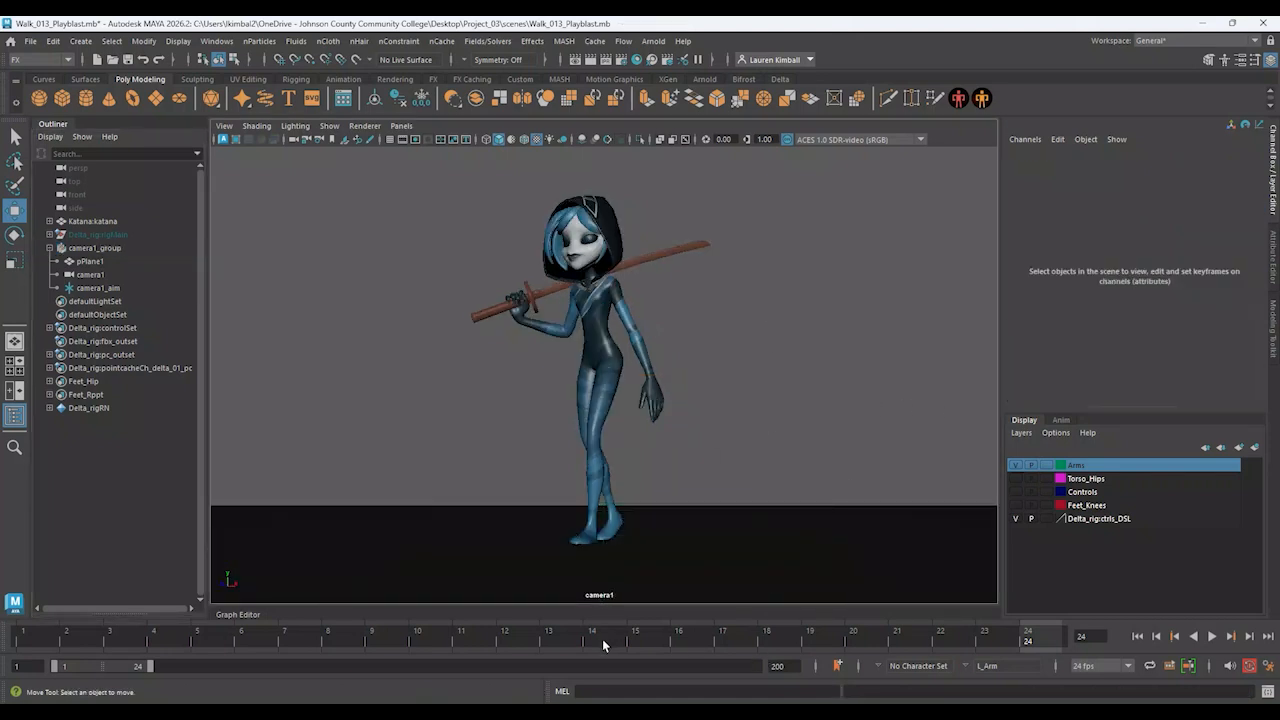
Open the Playblast options, browse for the output location in the project's images/ThreeQuarters folder, and set the file type to PNG
right_click(603, 640)
left_click(740, 633)
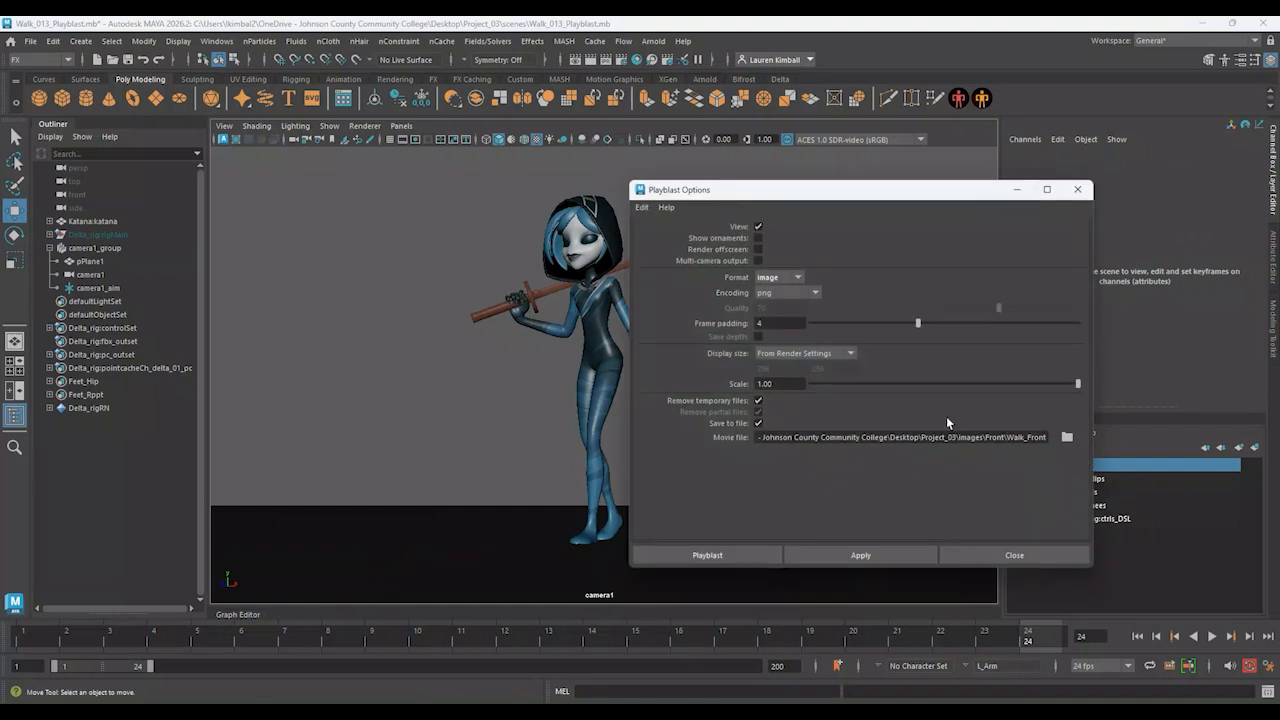
left_click(1066, 437)
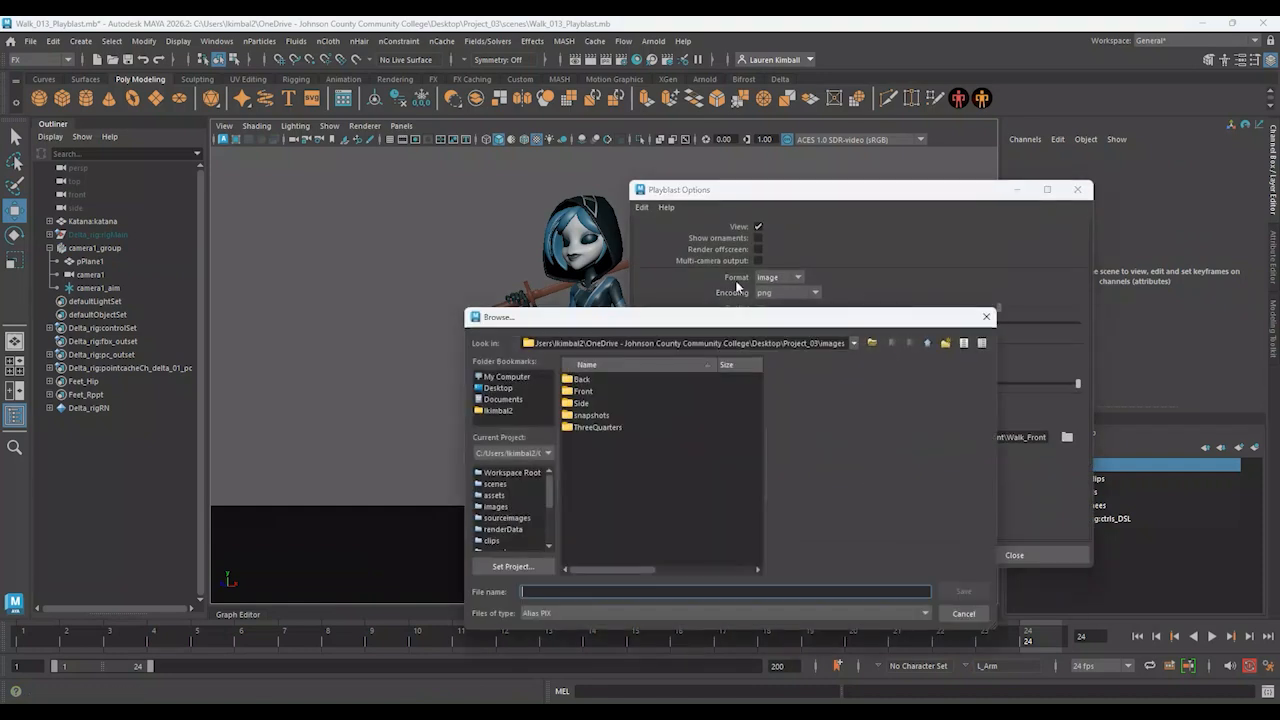
double_click(595, 427)
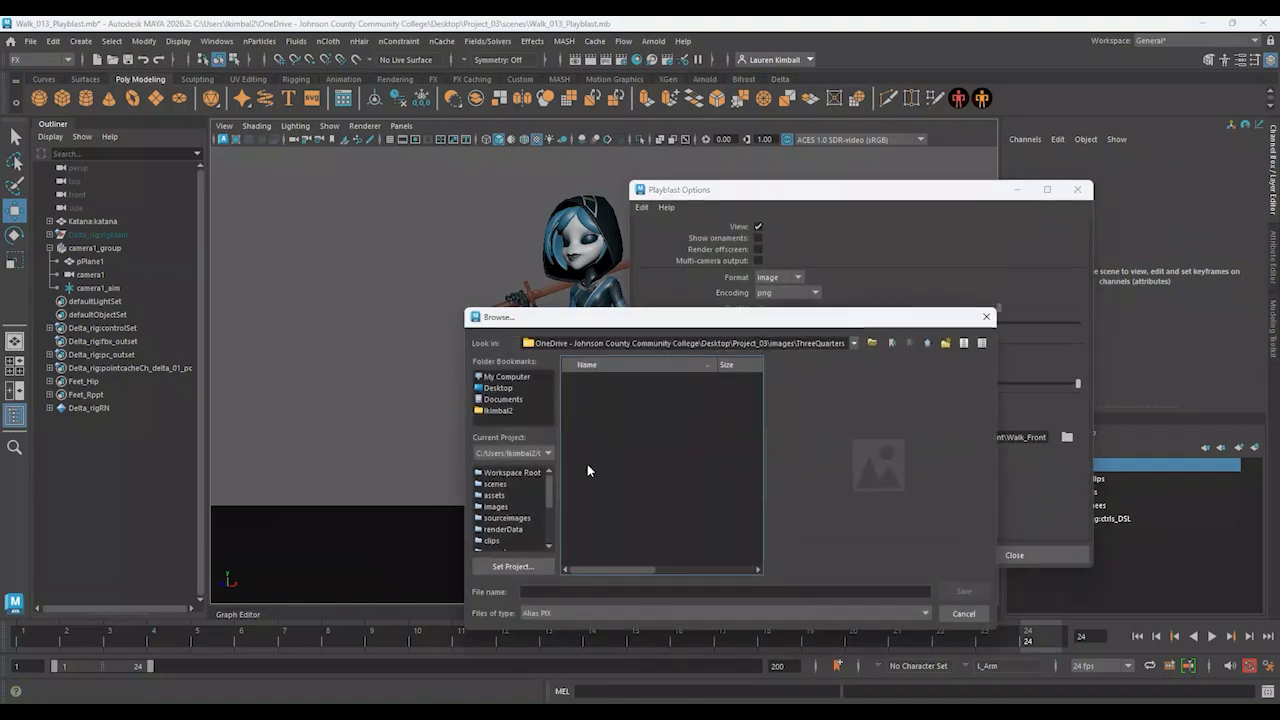
left_click(639, 612)
scroll(590, 680, "down", 2)
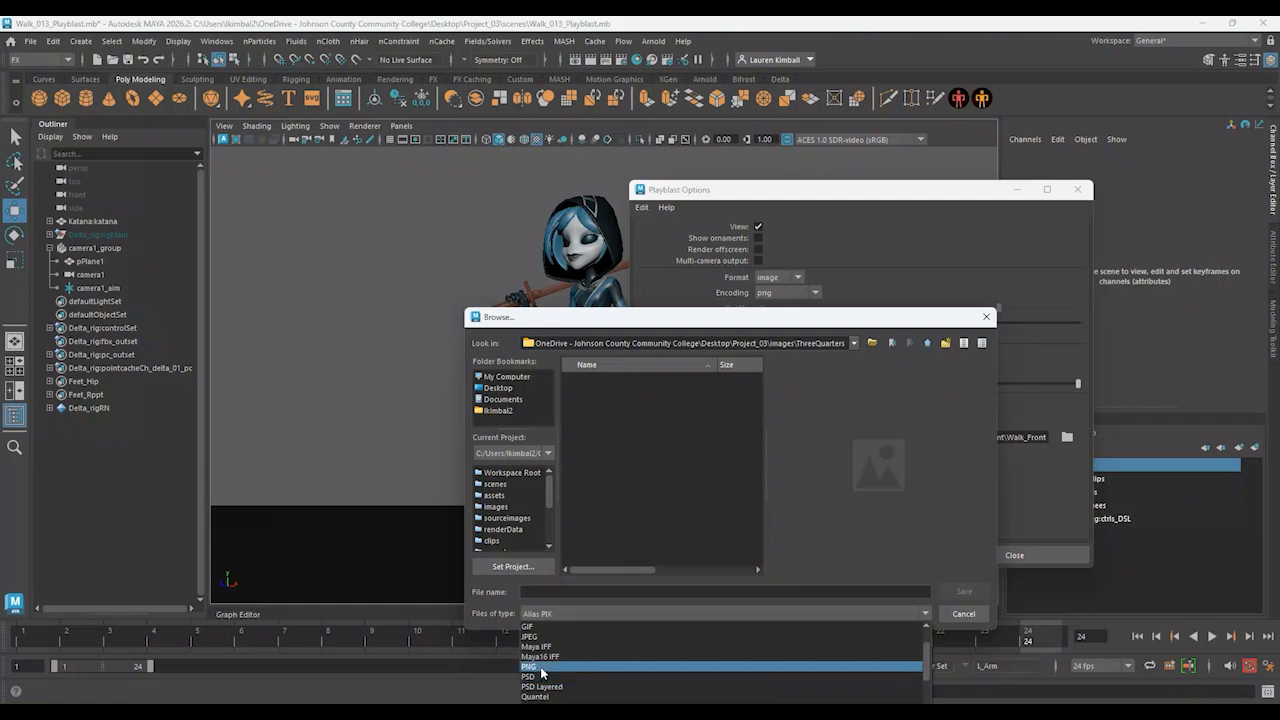
left_click(542, 667)
Name the playblast output Walk_ThreeQuarters, based on the existing frames, and render the three-quarter sequence
left_click(625, 379)
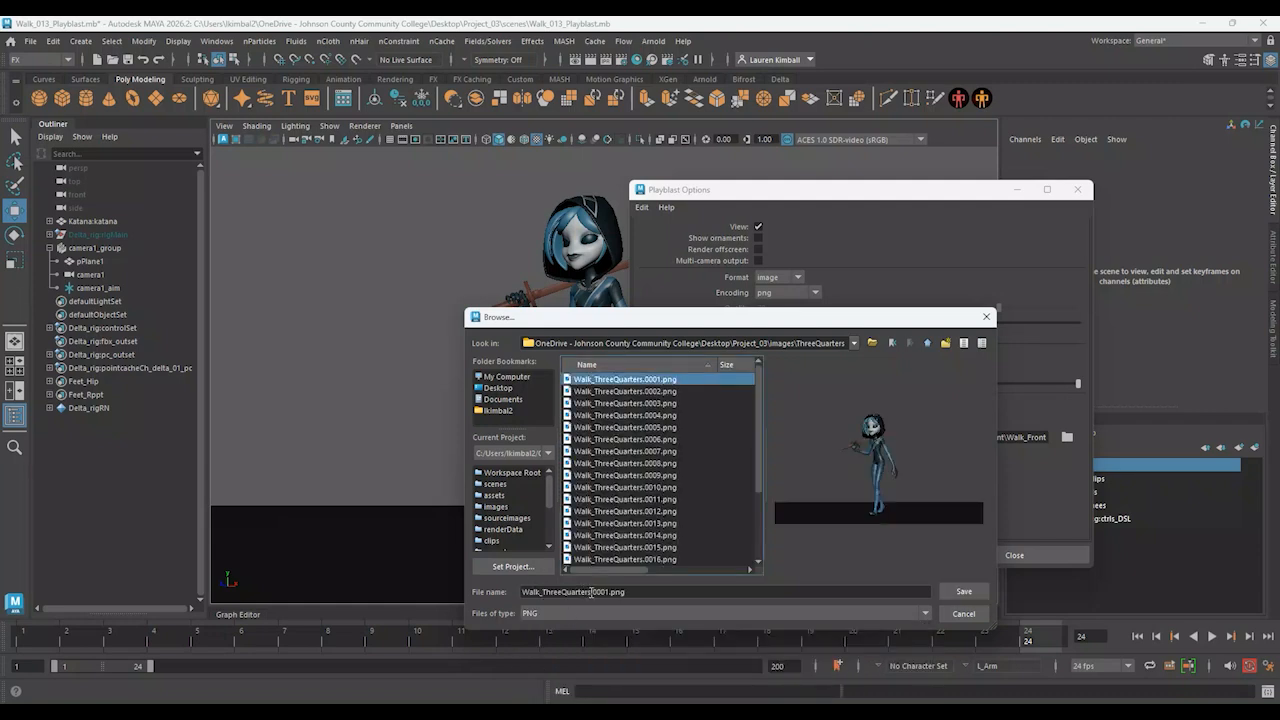
left_click_drag(591, 592, 647, 589)
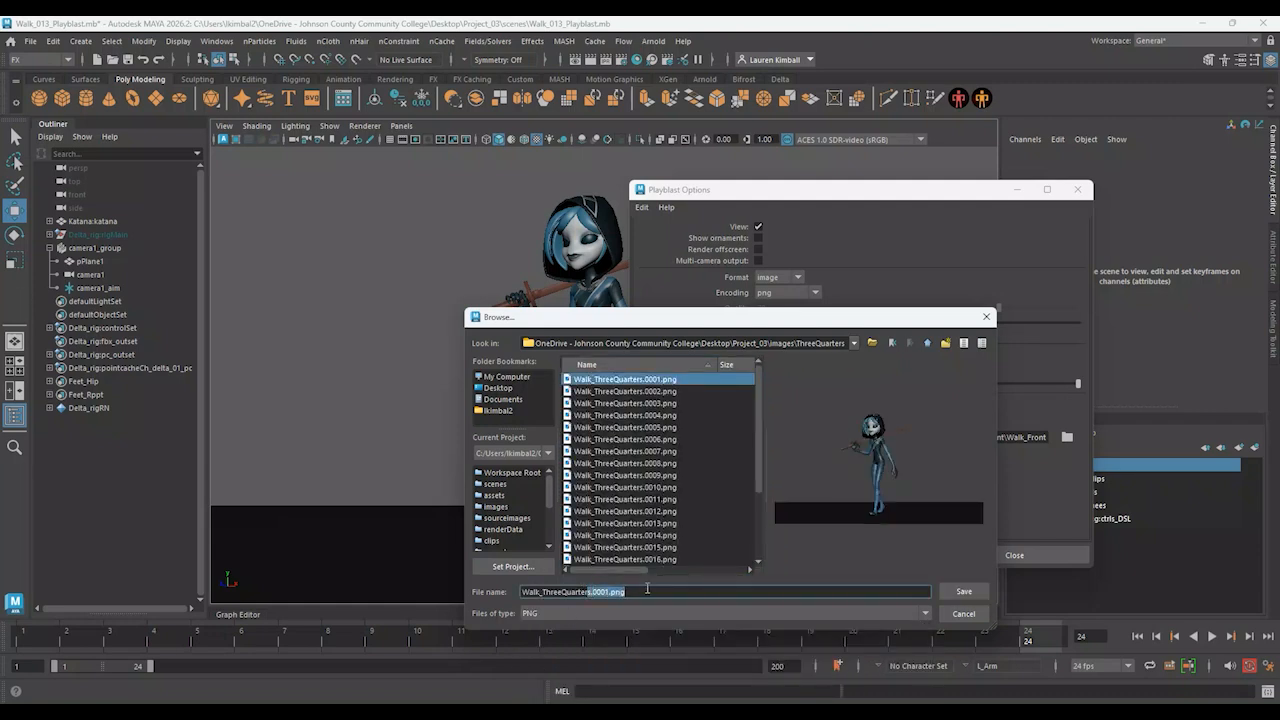
key("BackSpace")
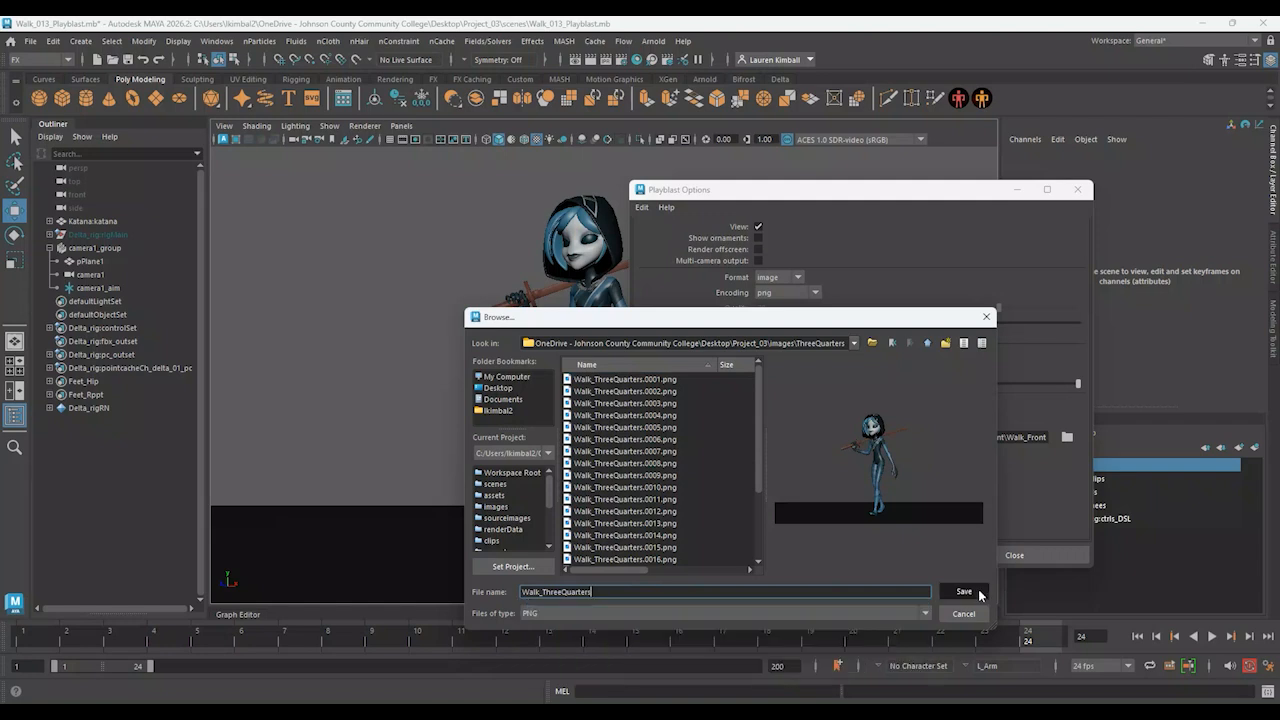
left_click(962, 591)
left_click(765, 557)
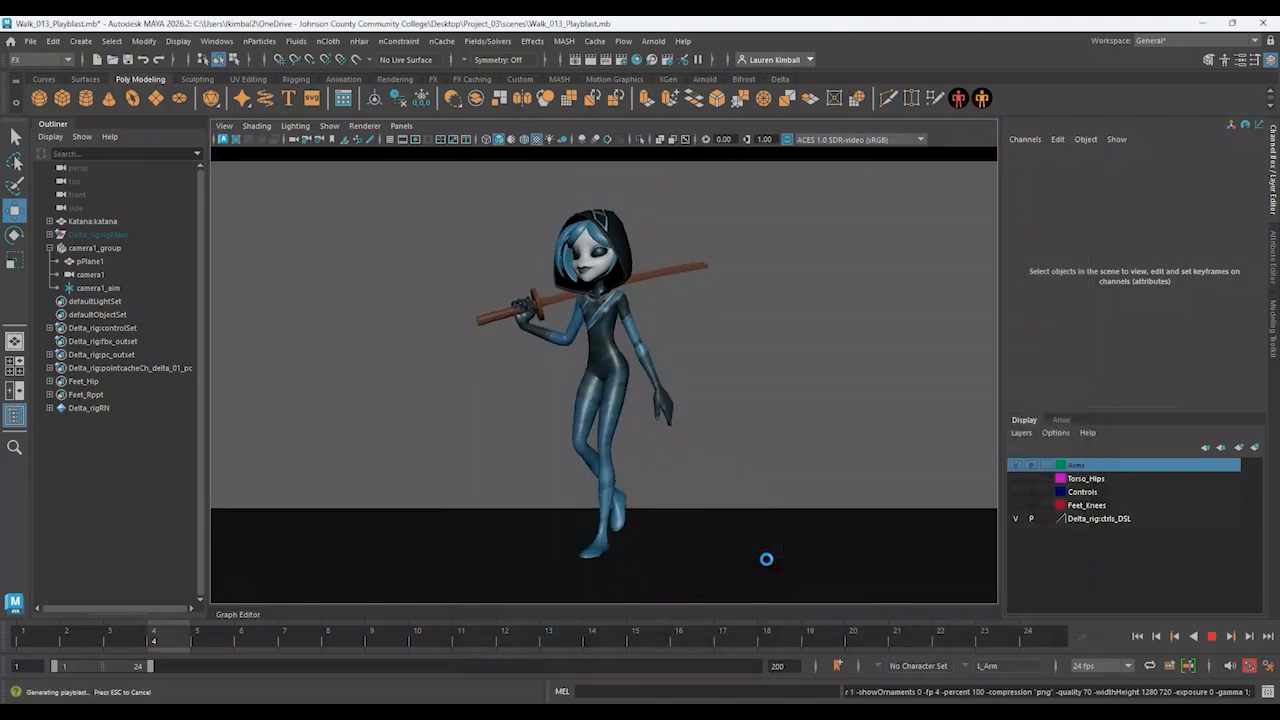
Set camera1_group's Rotate Y to 90 for the side view and deselect the group
left_click(118, 249)
double_click(1243, 207)
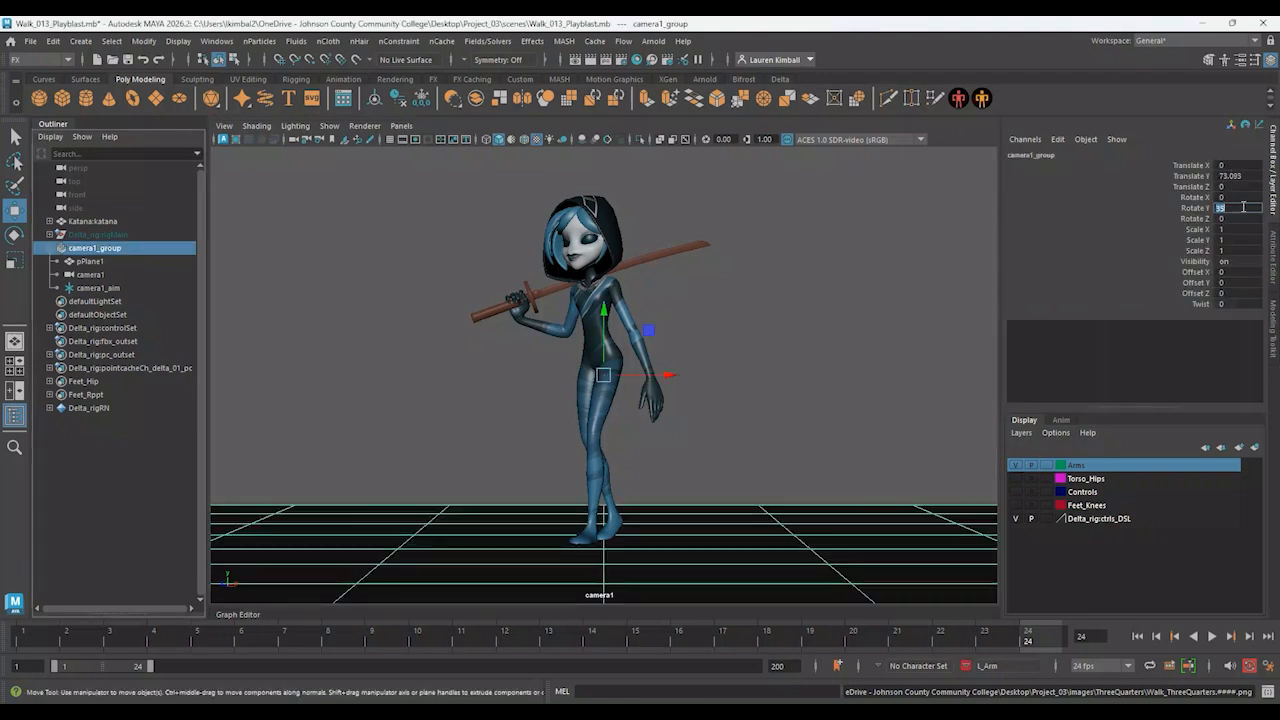
type("90")
key("Return")
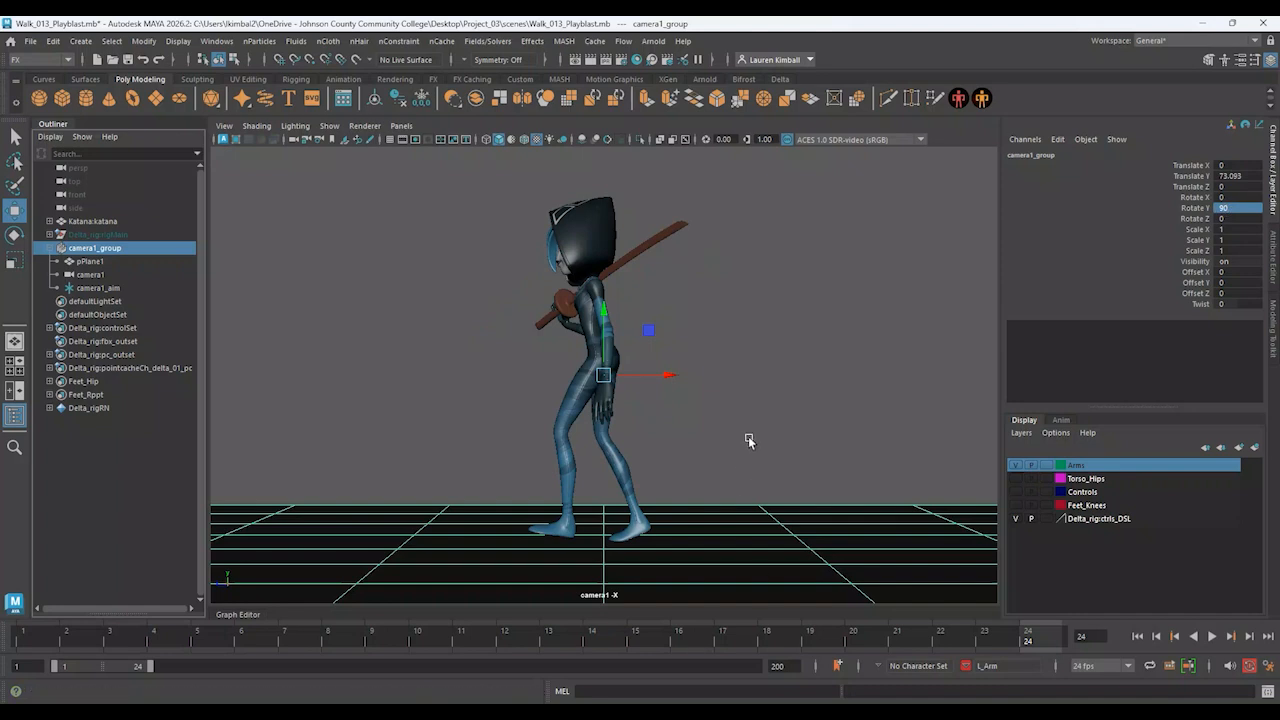
left_click(749, 437)
Open the Playblast options, browse for the output location in the images/Side folder, and set the file type to PNG
right_click(686, 643)
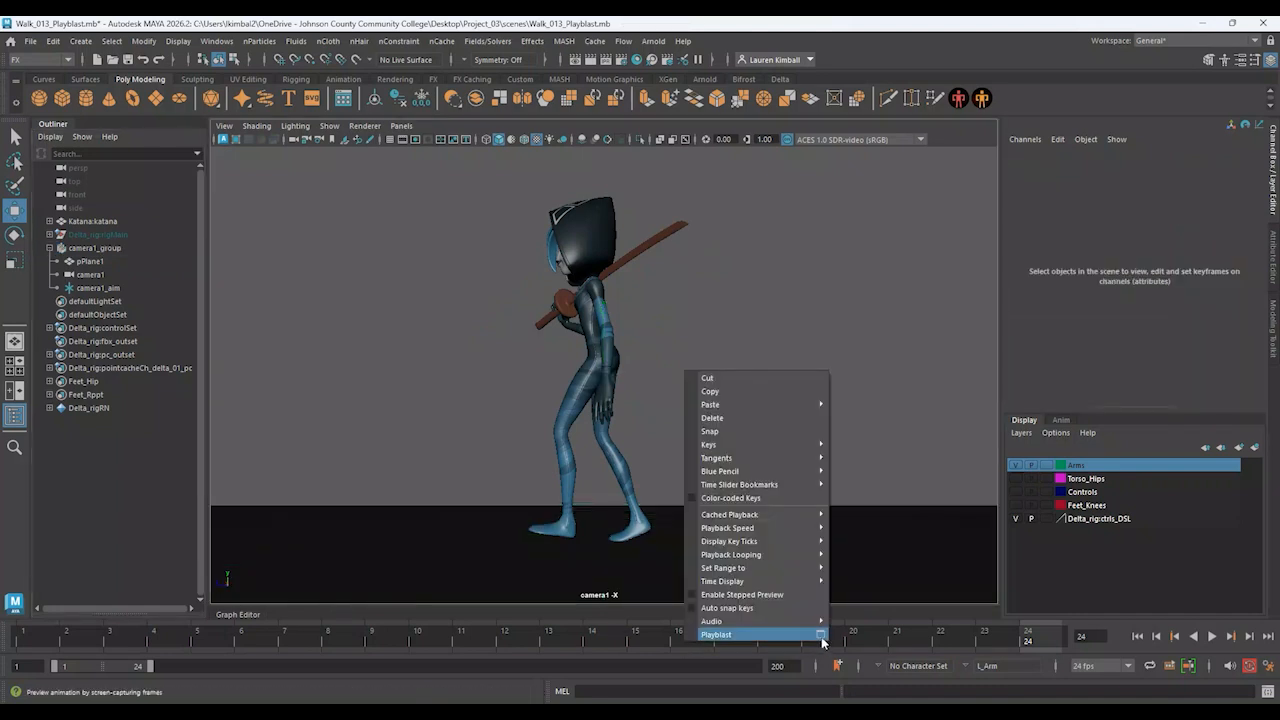
left_click(820, 634)
left_click(1066, 437)
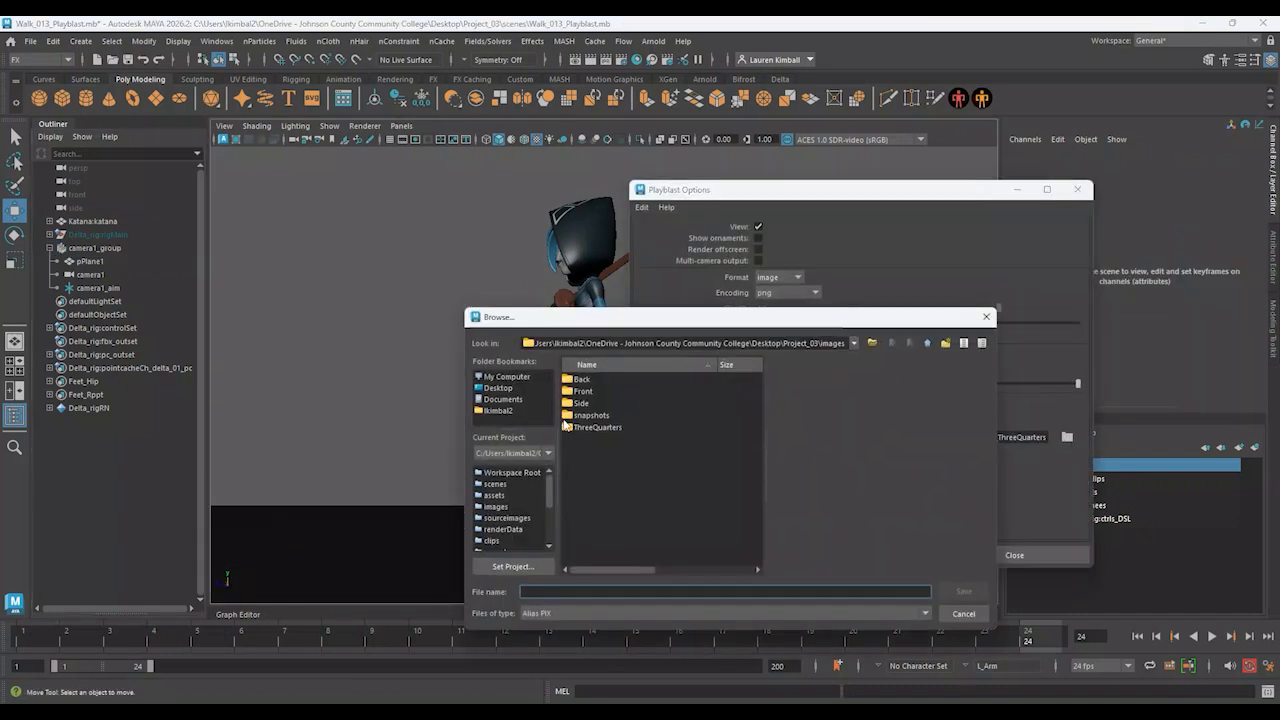
double_click(584, 403)
left_click(610, 612)
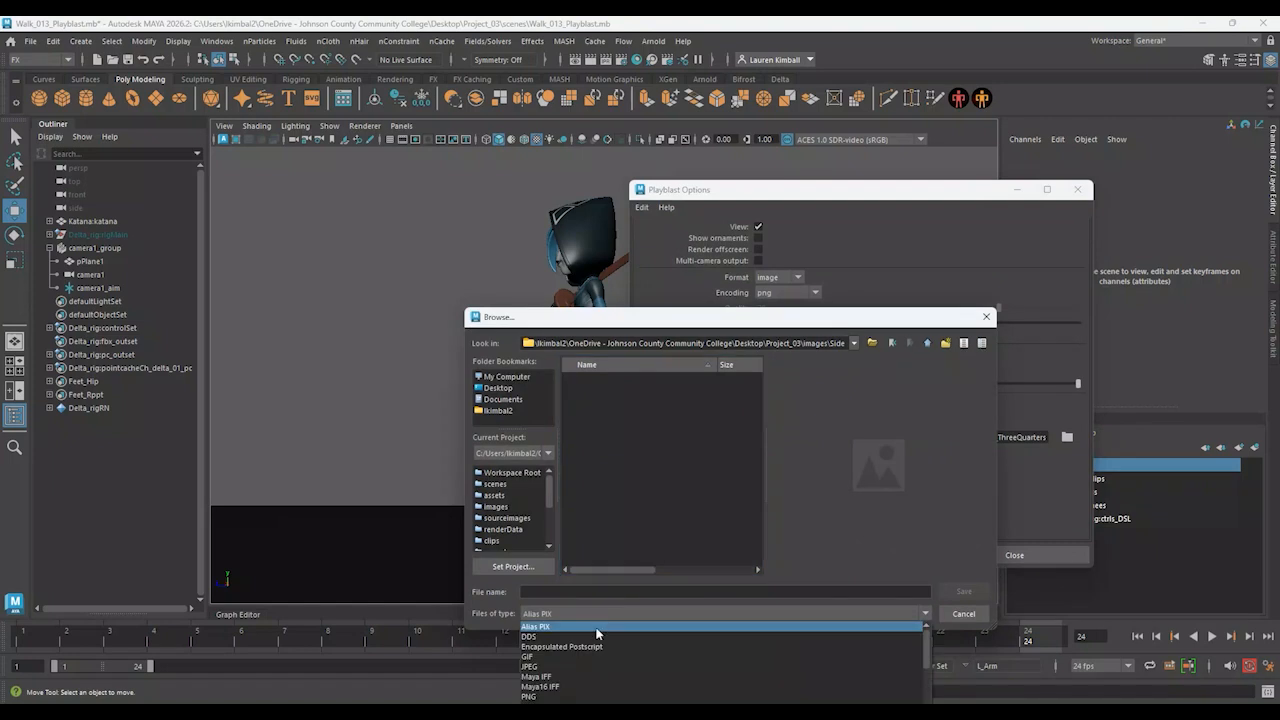
left_click(586, 648)
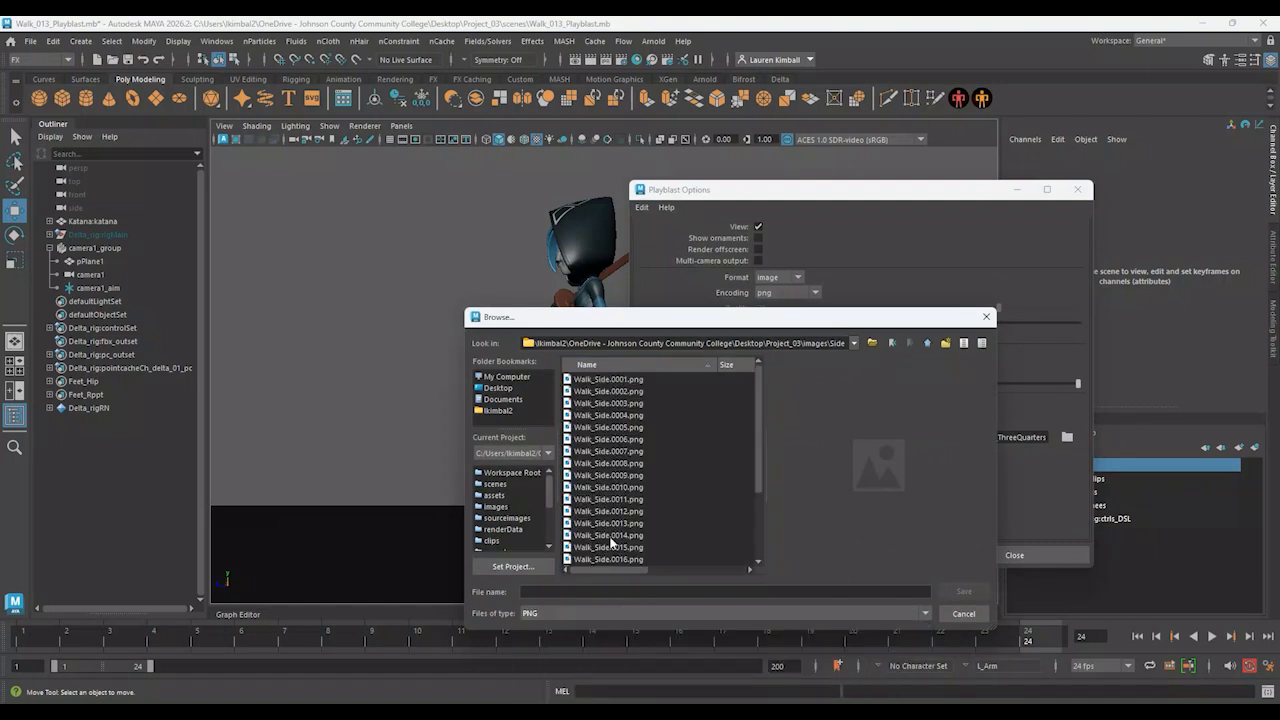
Name the playblast output Walk_Side, based on the existing frames, and render the side-view sequence
left_click(606, 381)
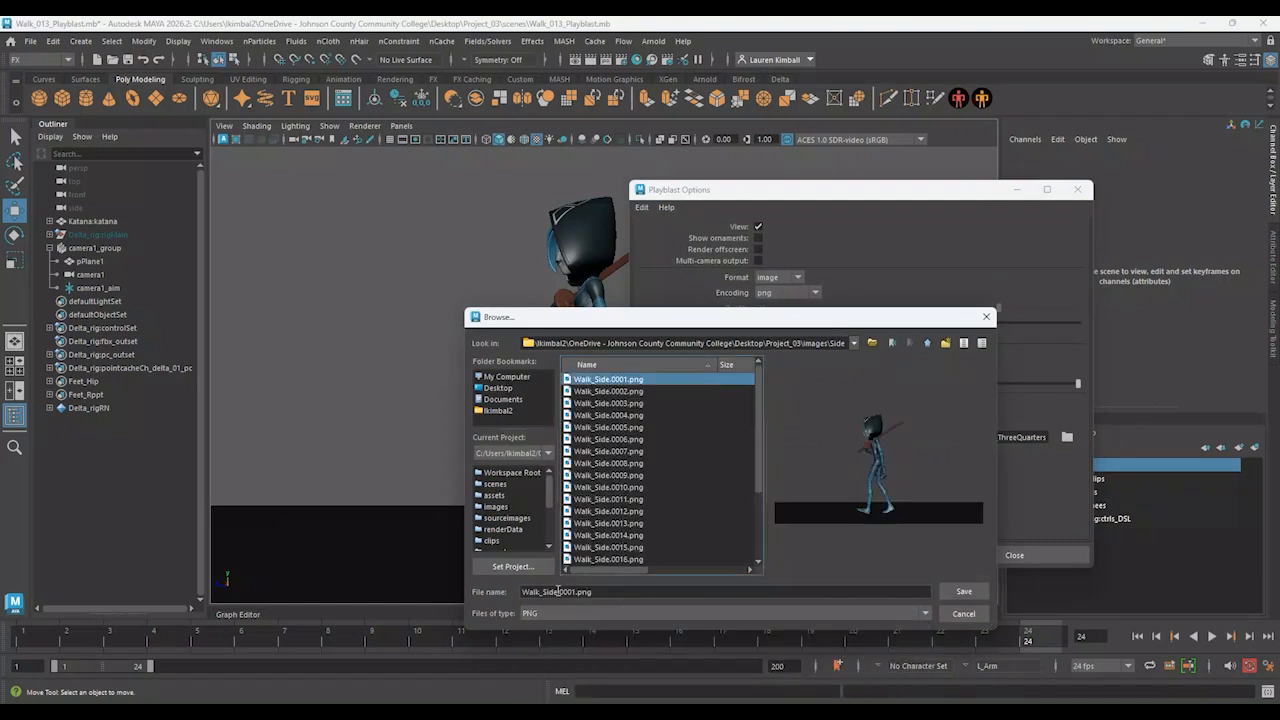
left_click_drag(557, 591, 692, 592)
key("BackSpace")
left_click(966, 592)
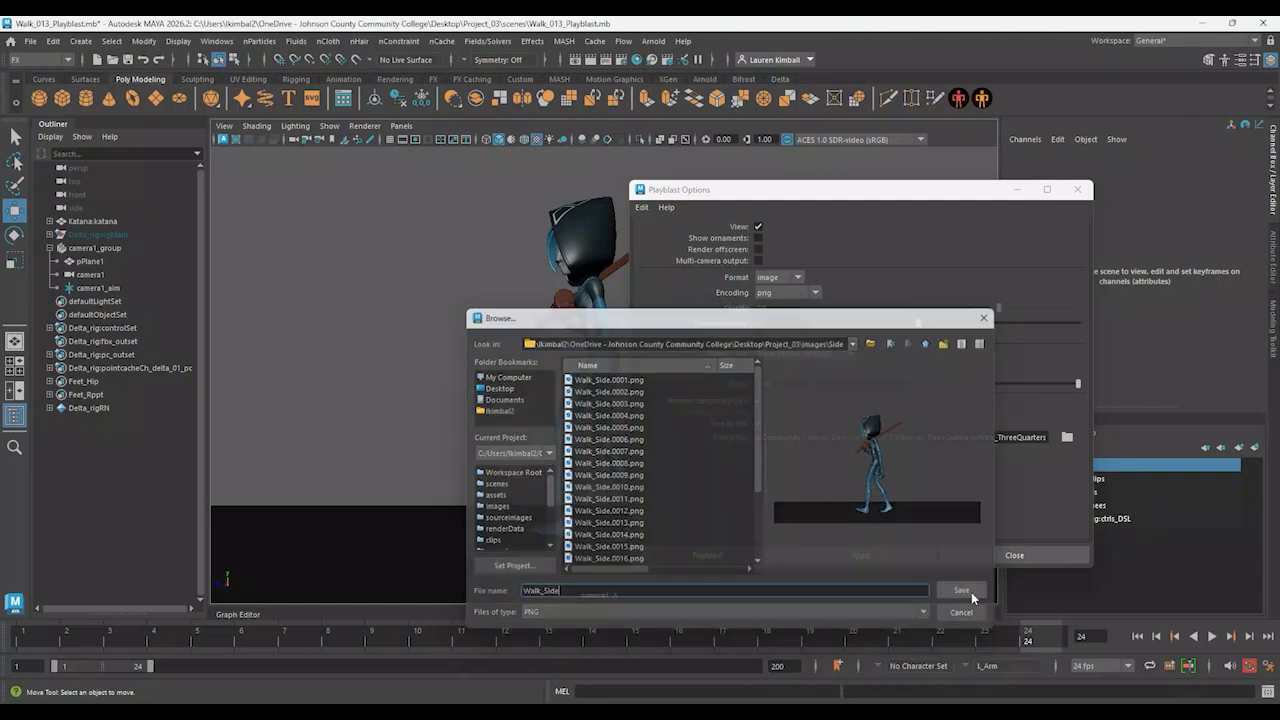
left_click(708, 556)
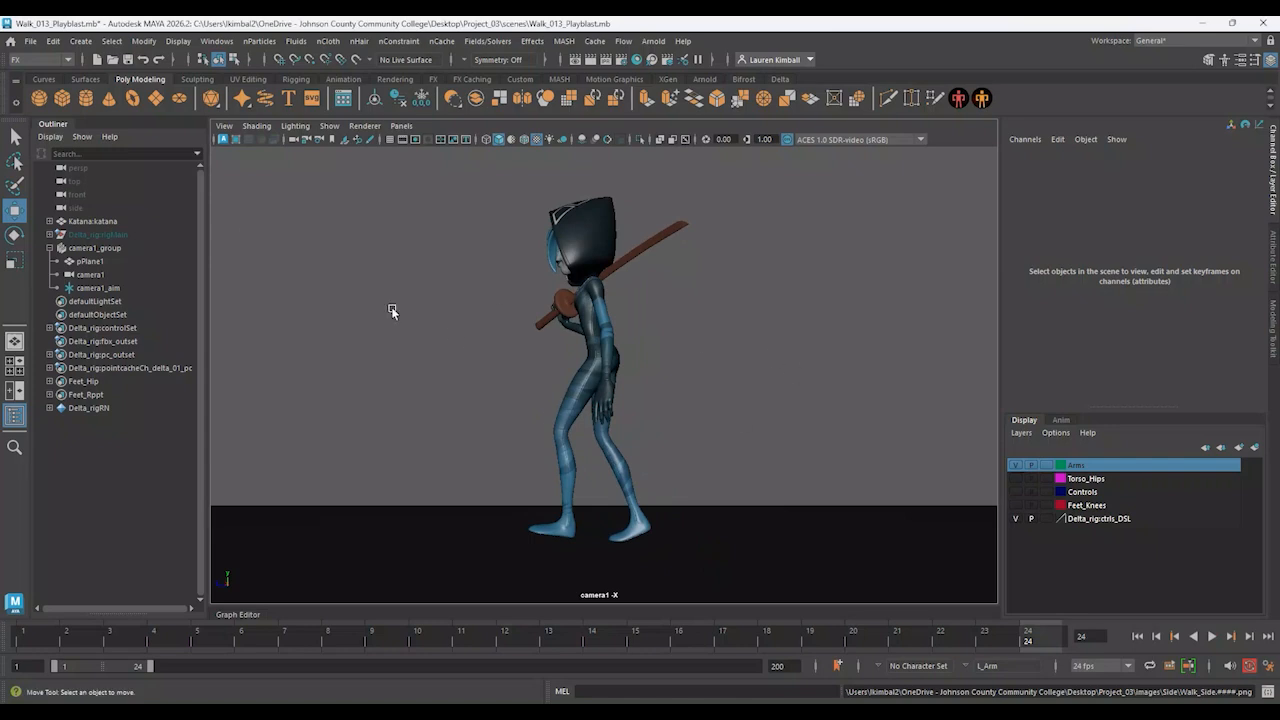
Set camera1_group's Rotate Y to 180 for the back view and deselect the group
left_click(90, 248)
double_click(1227, 177)
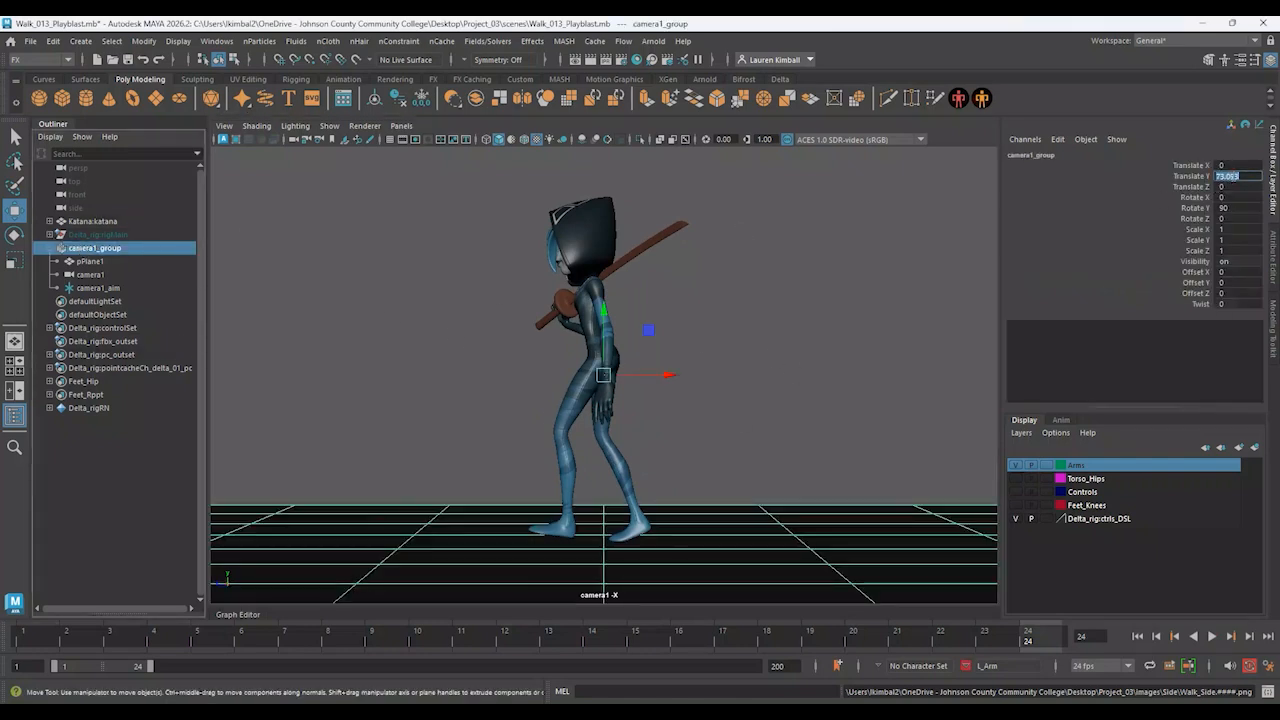
double_click(1236, 208)
type("180")
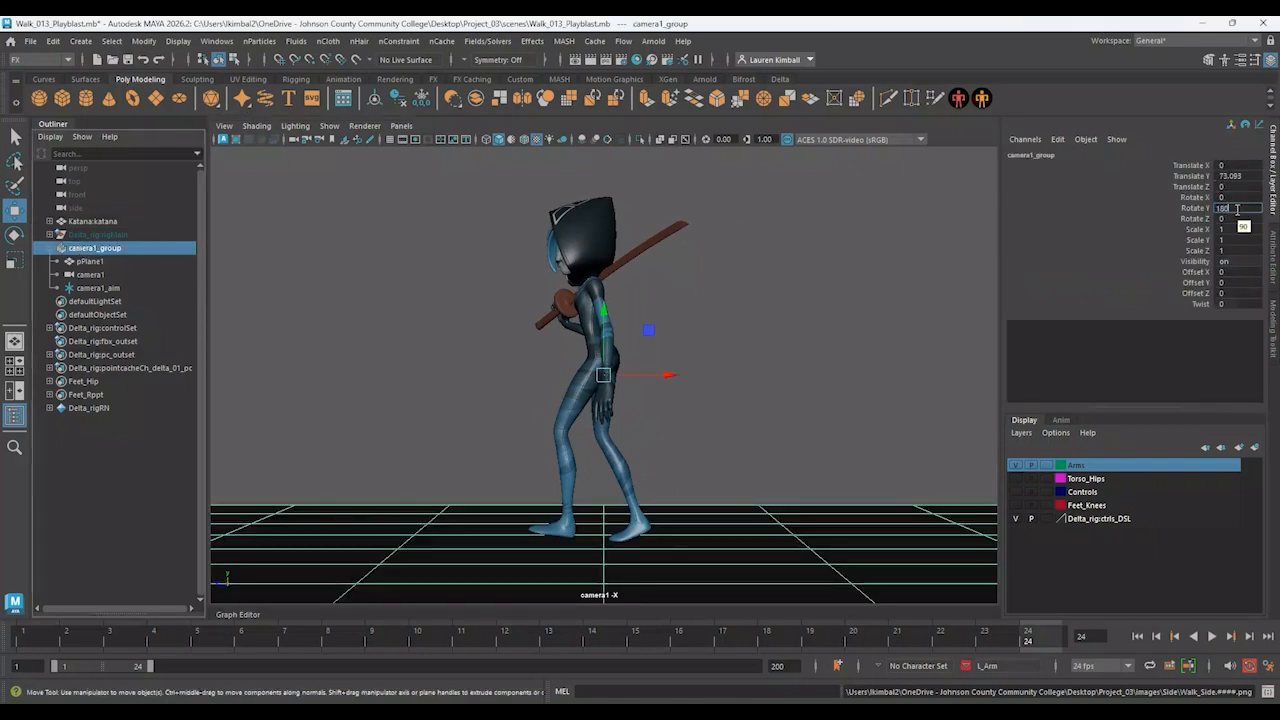
key("Return")
left_click(773, 324)
Open the Playblast options, browse for the output location in the images/Back folder, and set the file type to PNG
right_click(662, 638)
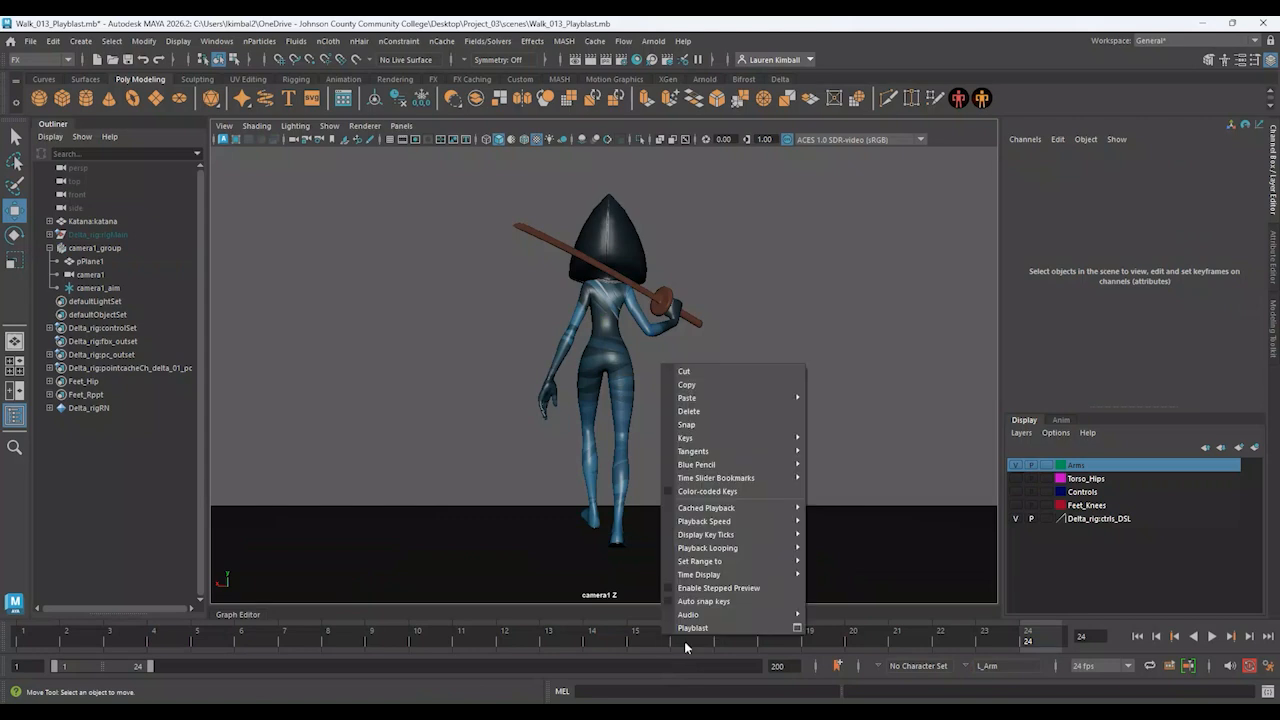
left_click(804, 627)
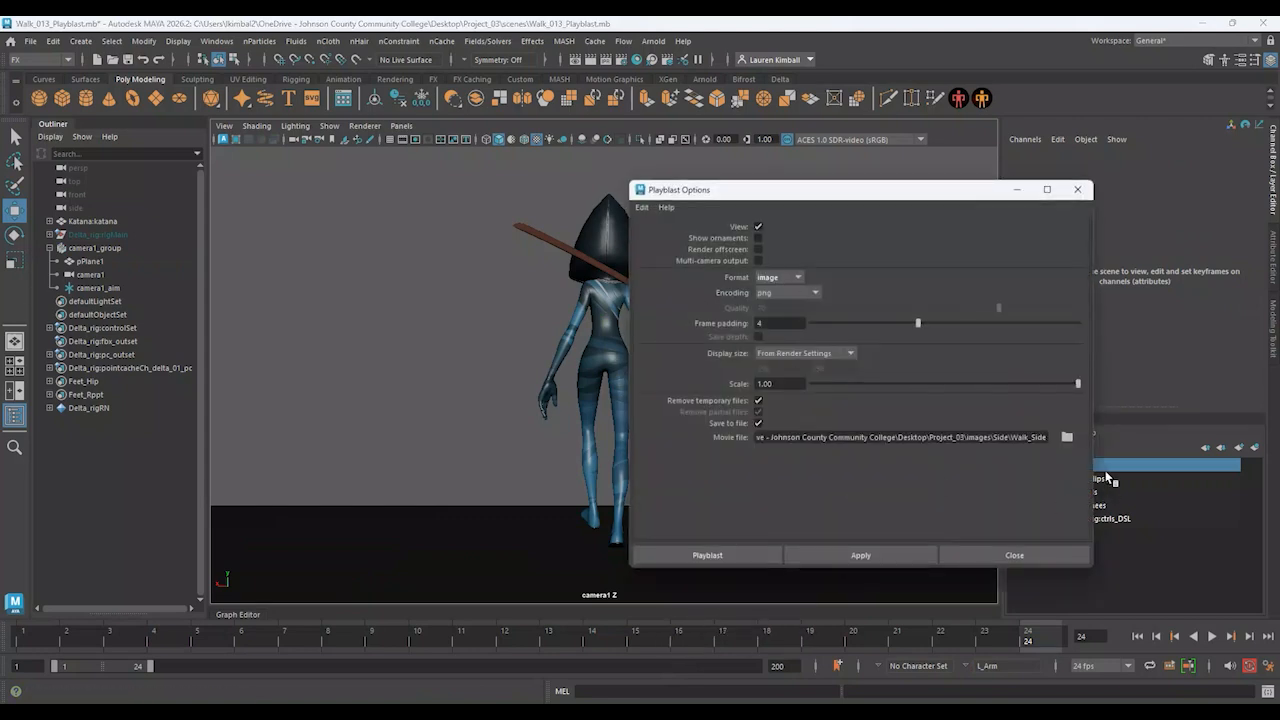
left_click(1067, 437)
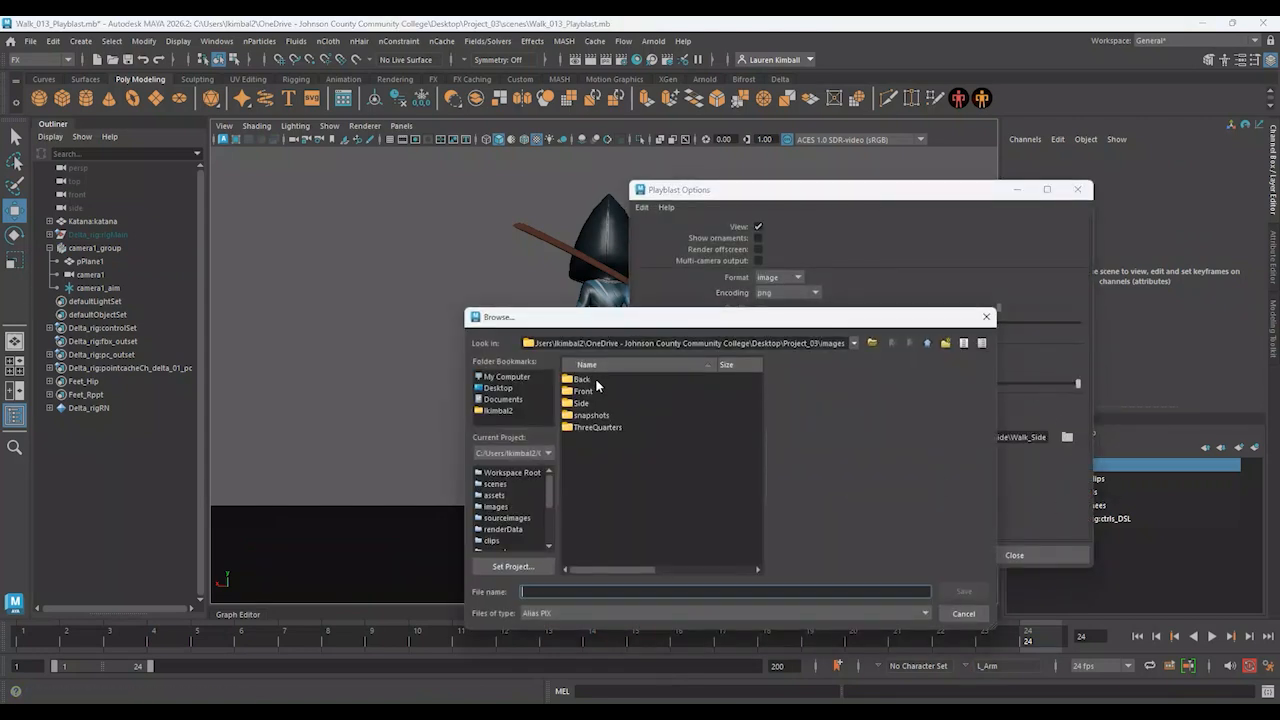
double_click(585, 379)
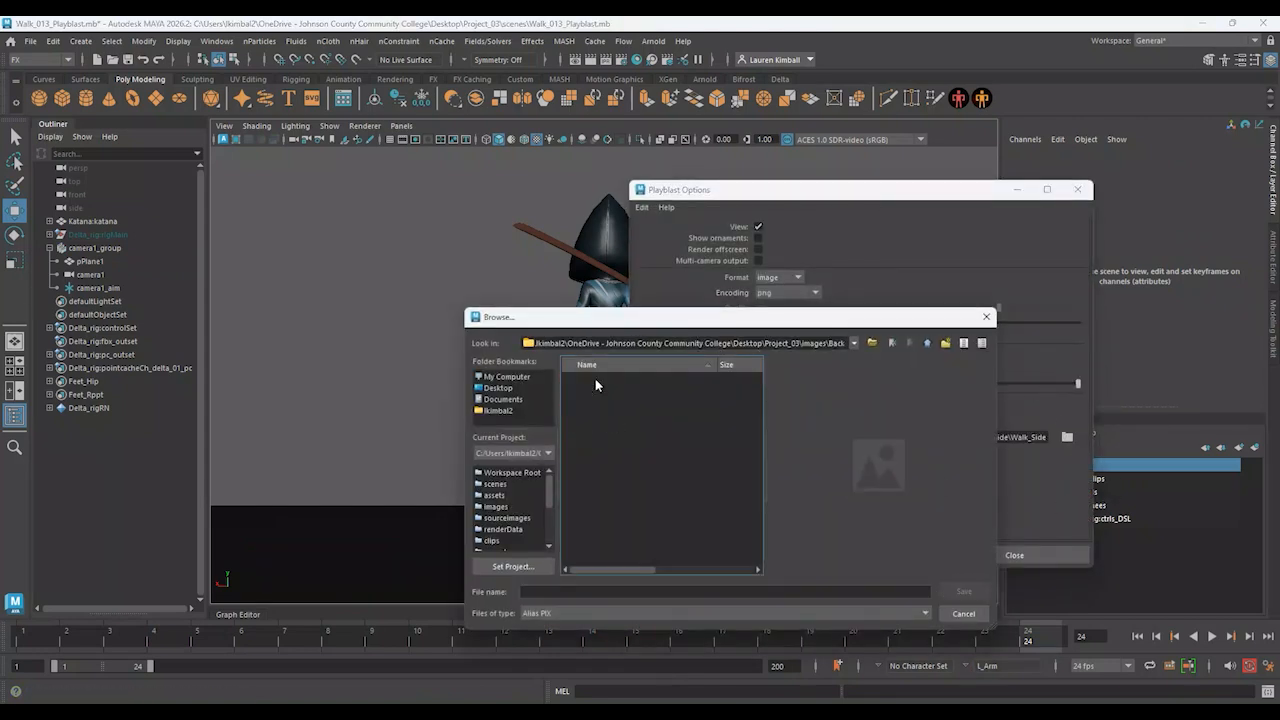
left_click(587, 604)
left_click(565, 667)
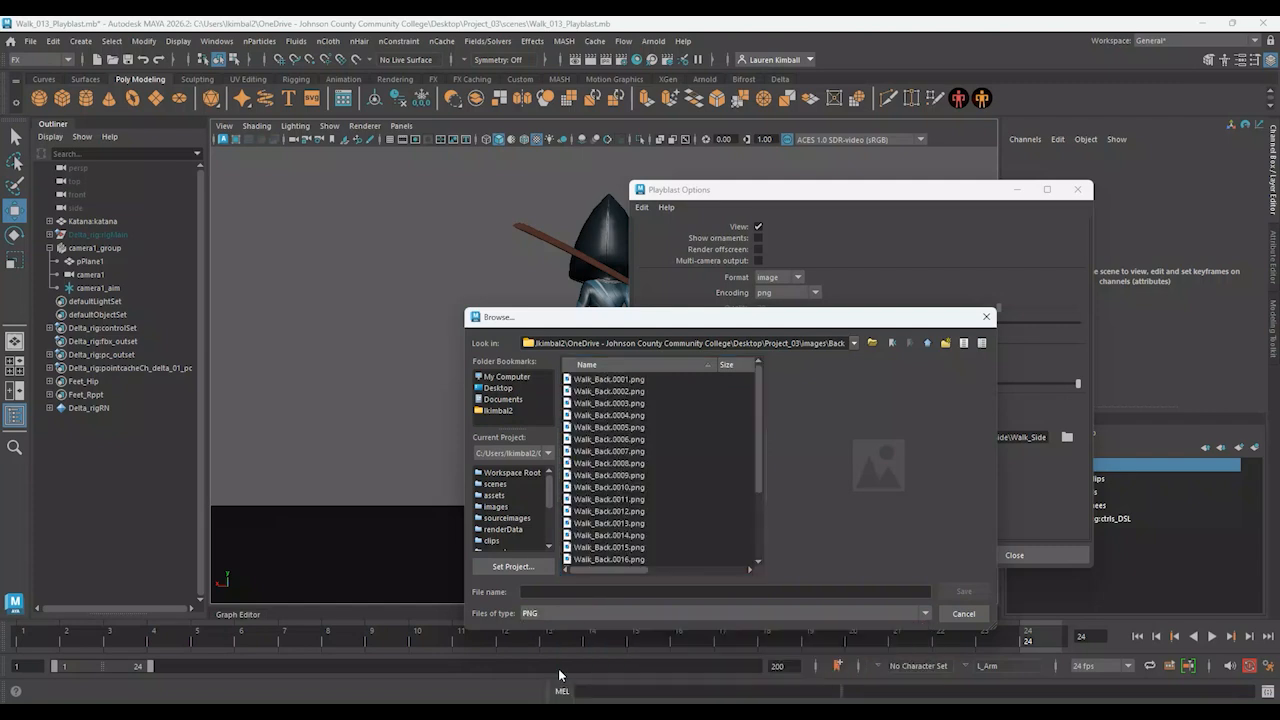
Name the playblast output Walk_Back, based on the existing frames, and render the back-view sequence
left_click(605, 380)
left_click(561, 592)
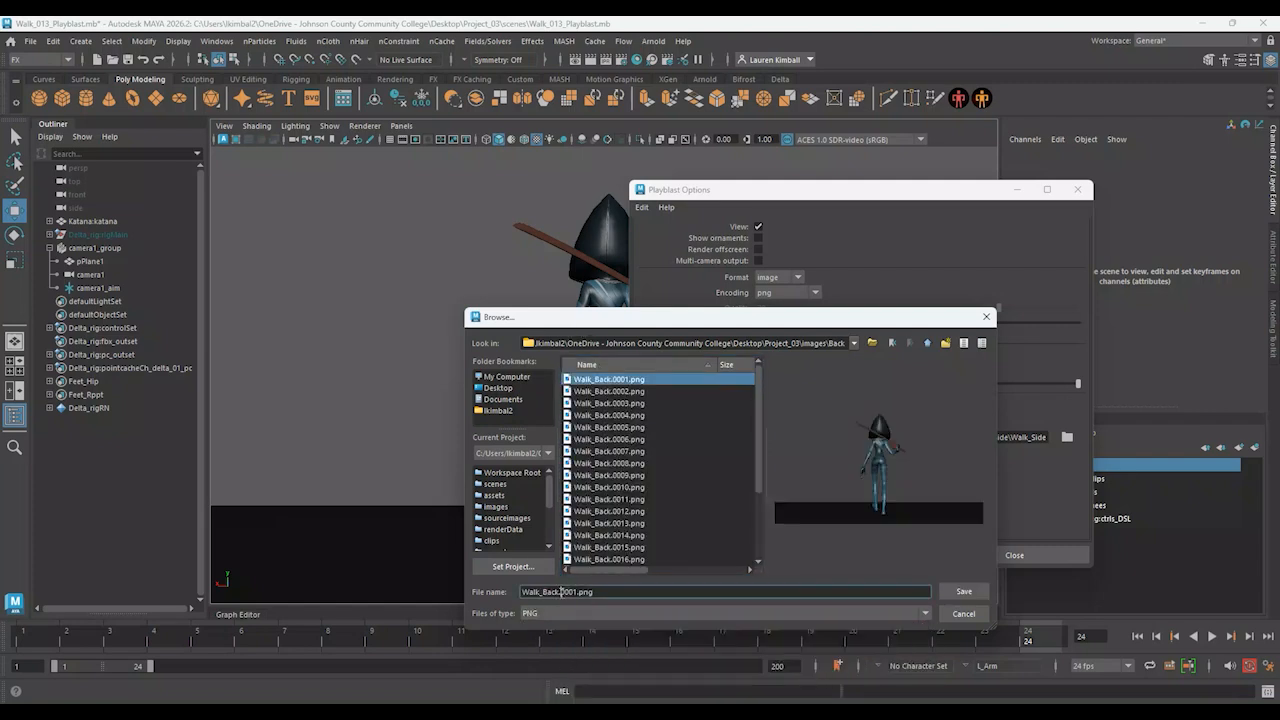
left_click_drag(557, 592, 663, 590)
key("BackSpace")
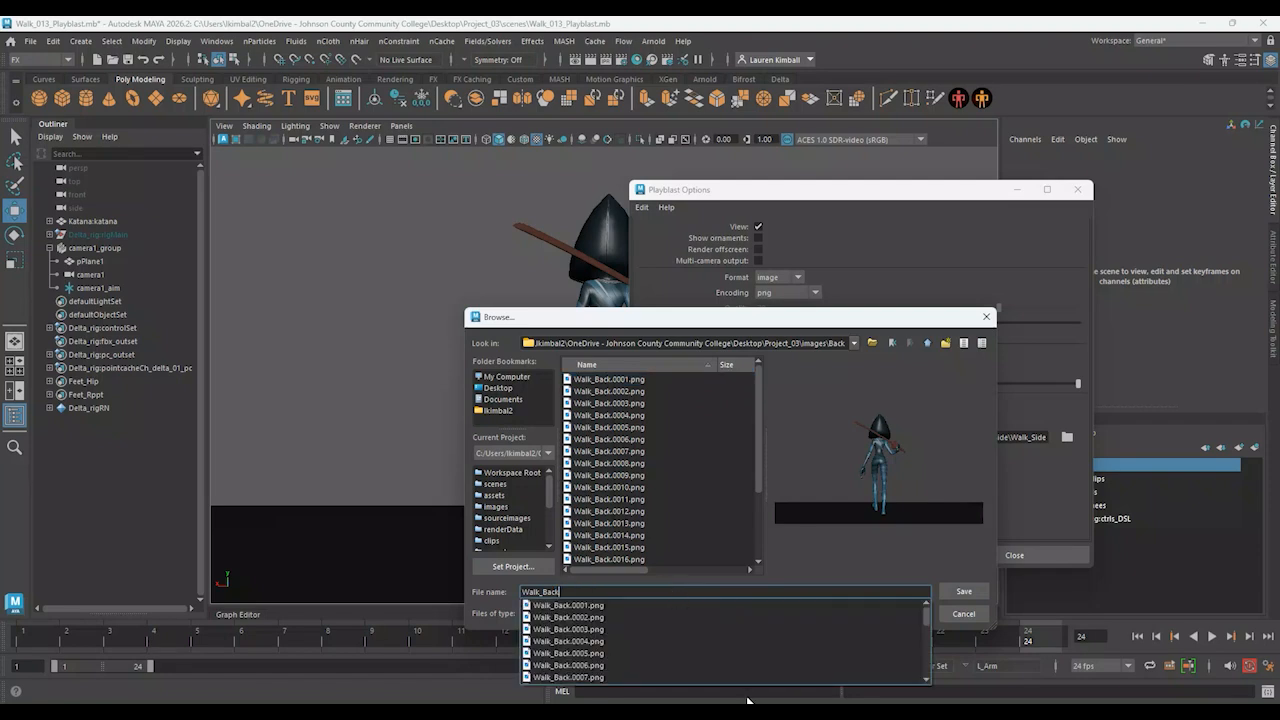
left_click(960, 591)
left_click(962, 591)
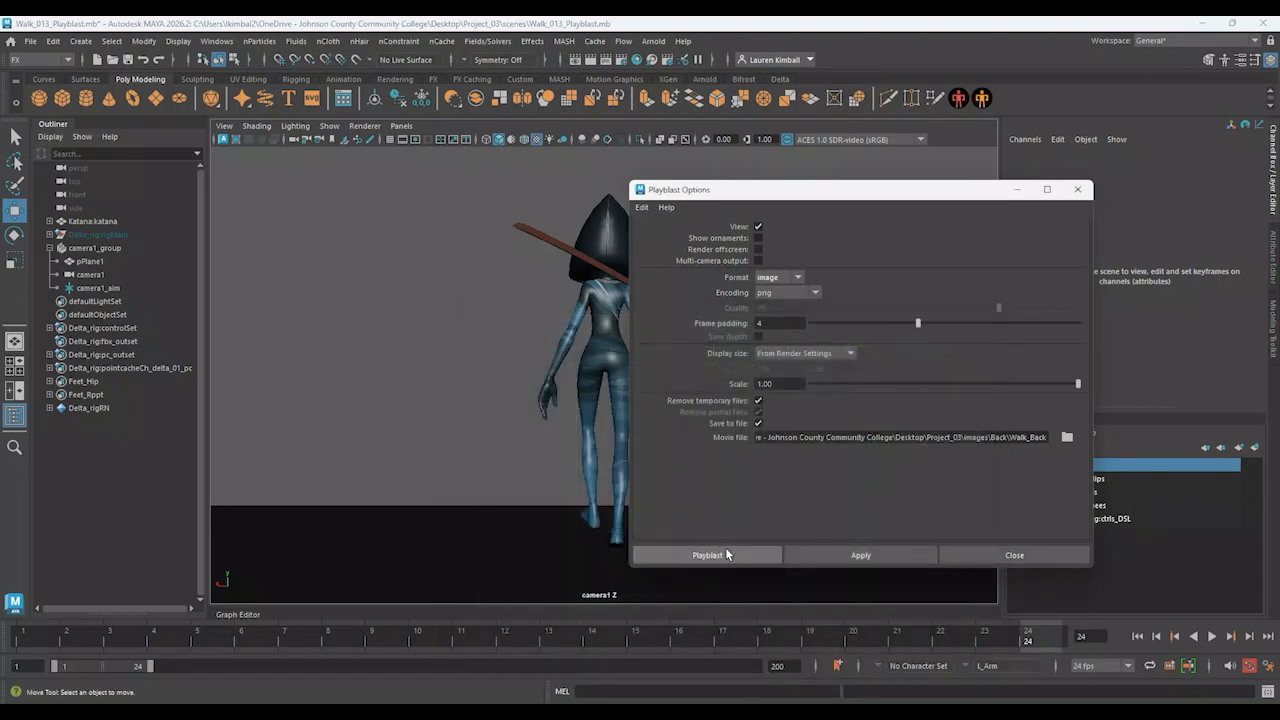
left_click(727, 549)
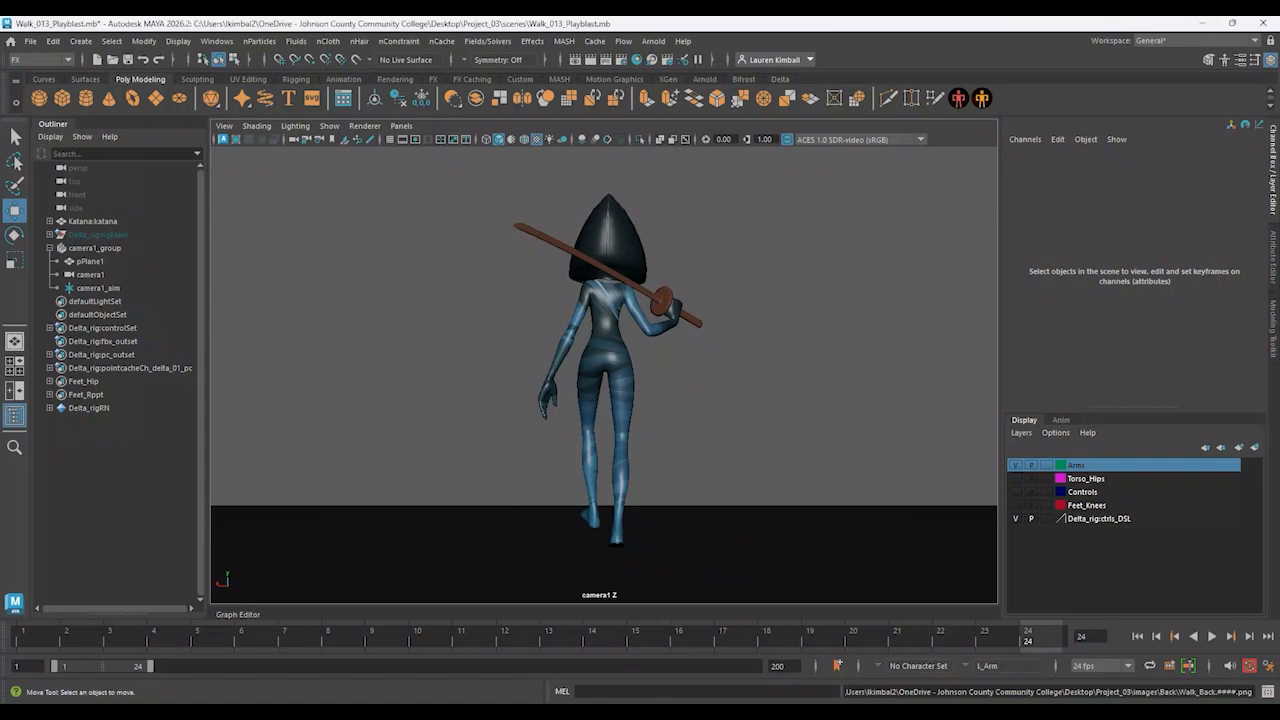
Switch to Premiere Pro and, at the start of the Walk_Composite sequence, shift the Walk_Front.0001 clip's figure slightly left in the frame
mouse_move(817, 712)
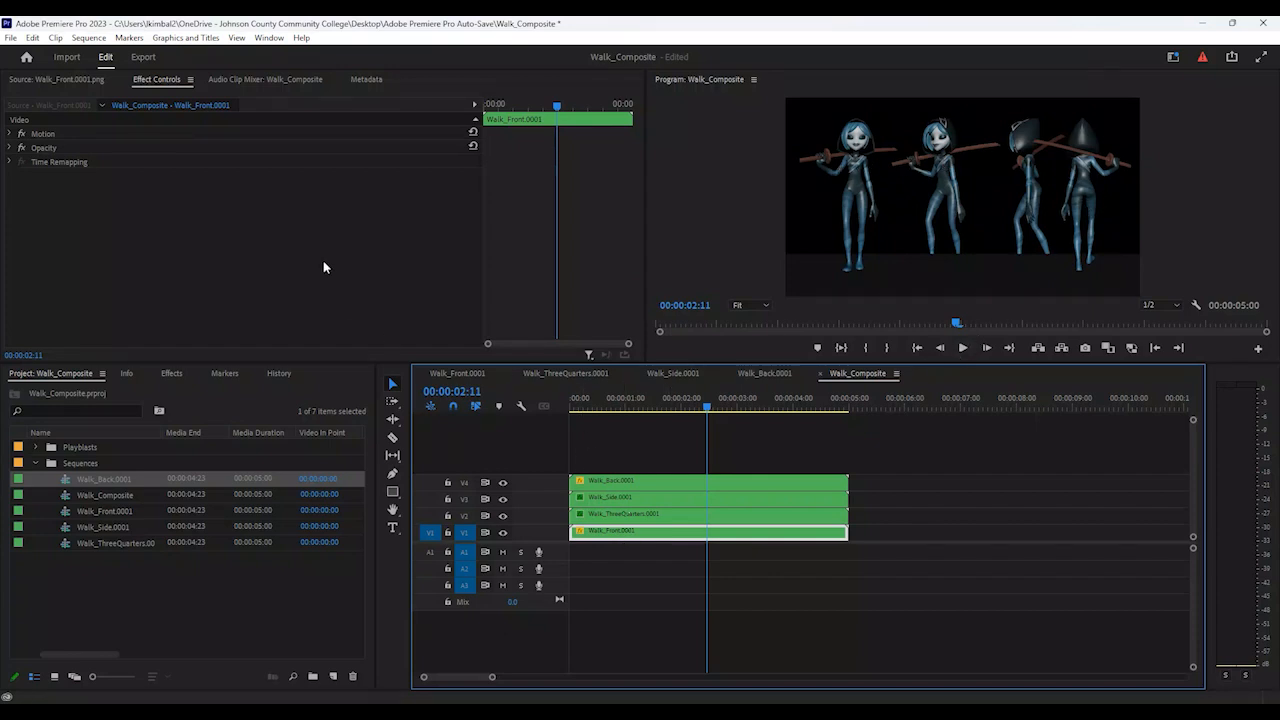
key("Home")
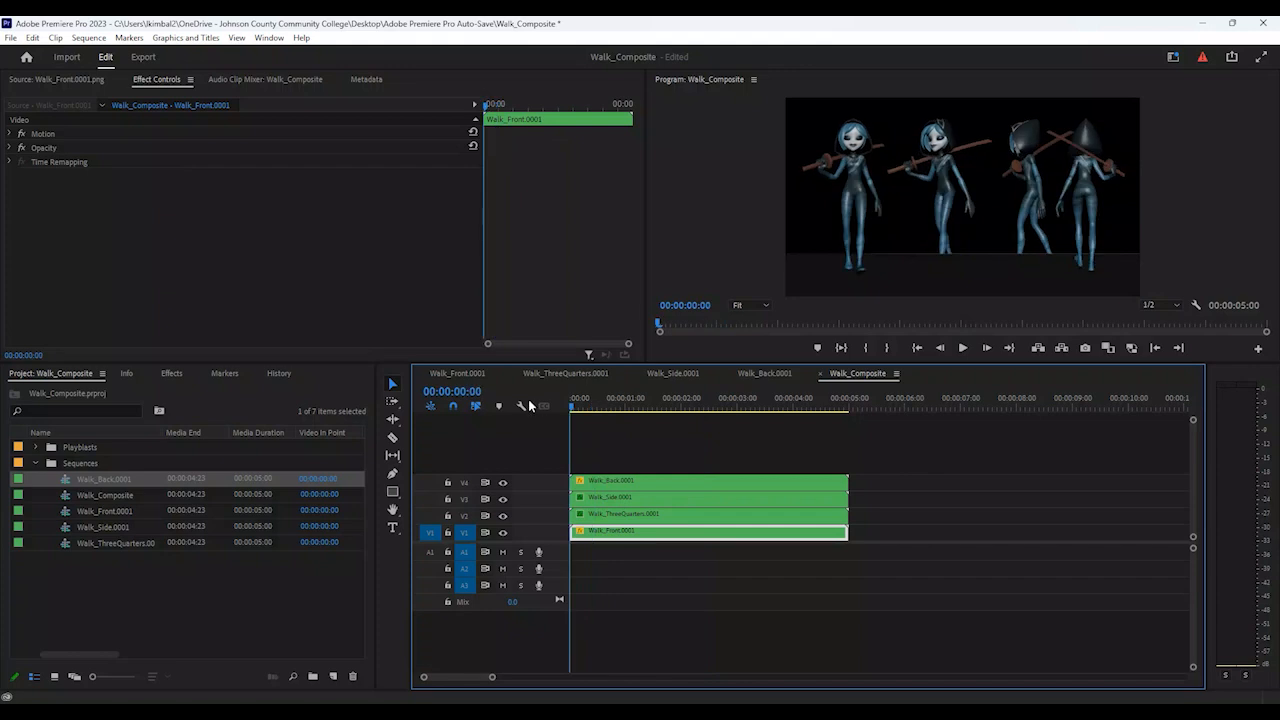
left_click(34, 134)
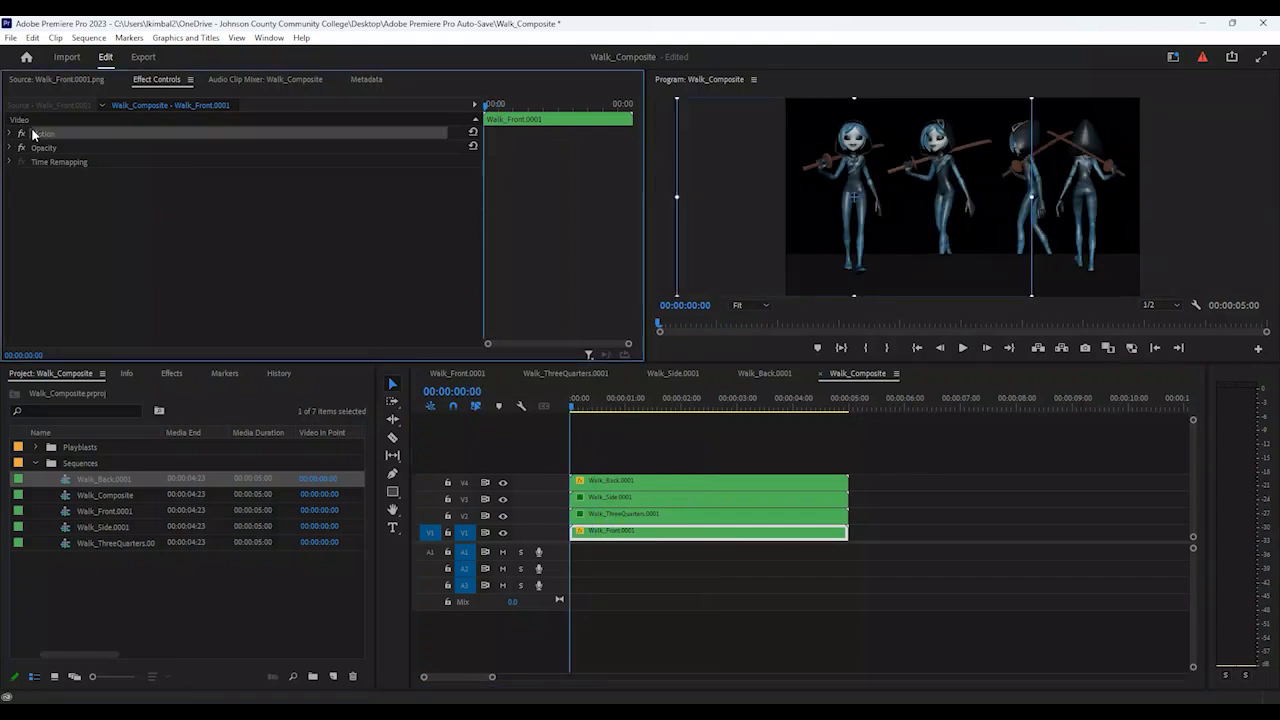
left_click(846, 167)
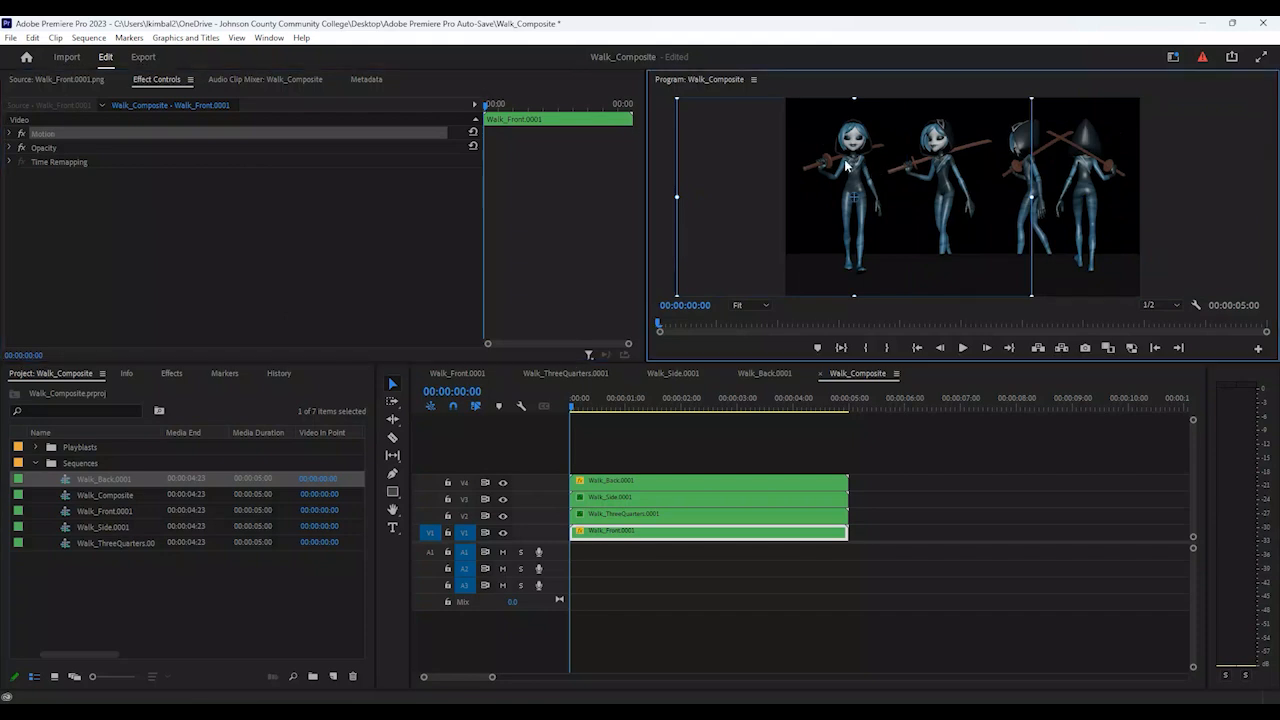
left_click_drag(846, 167, 834, 167)
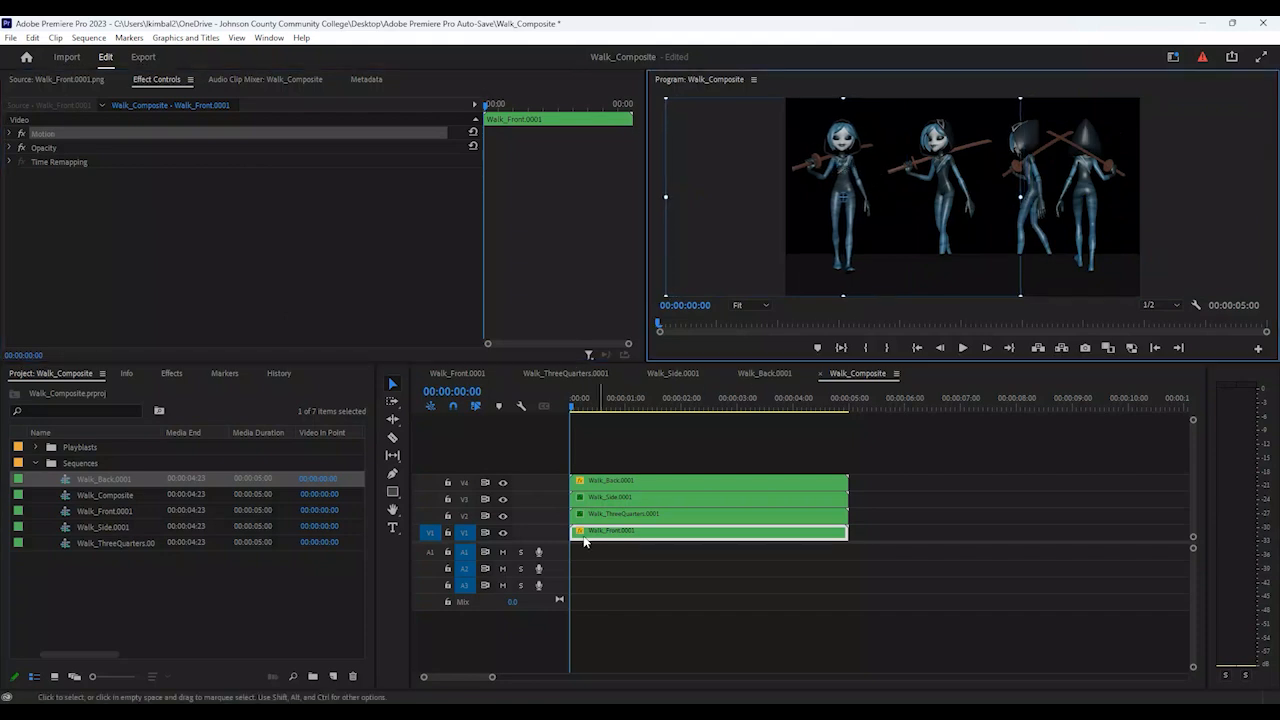
Check the front figure at later frames and nudge it slightly right so the sword stays inside the frame's left edge
left_click_drag(580, 405, 619, 405)
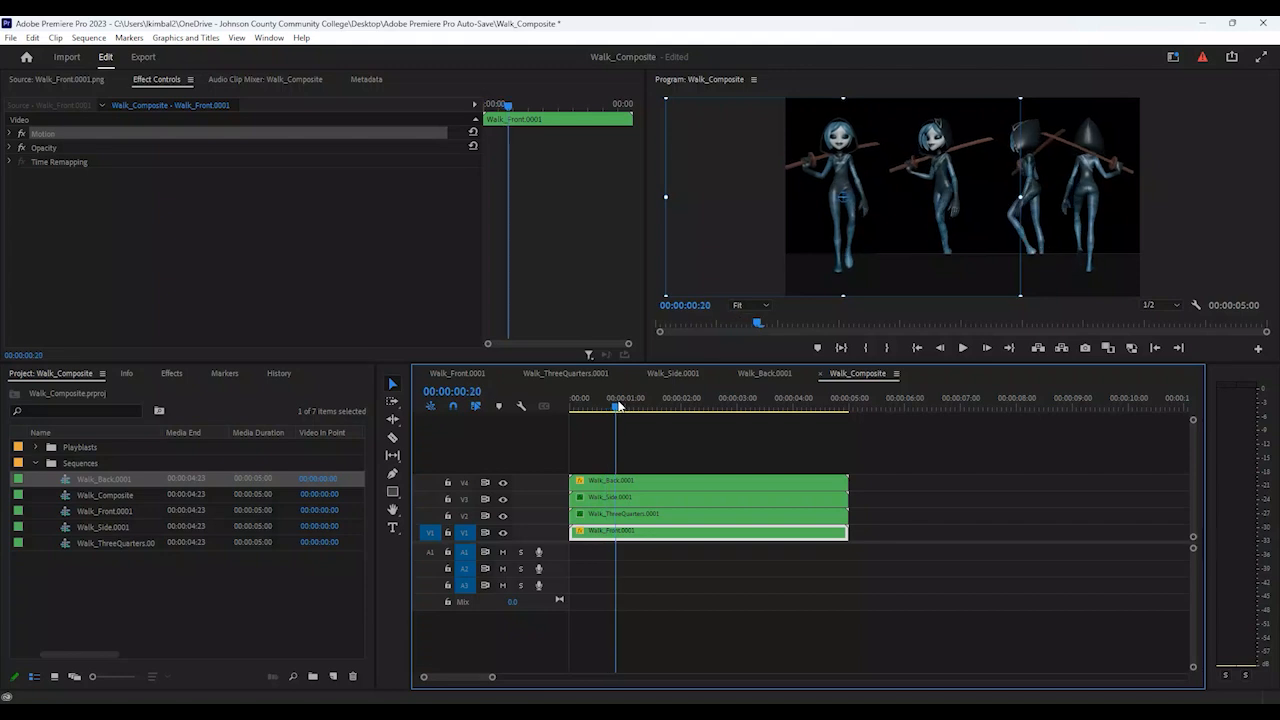
left_click(828, 211)
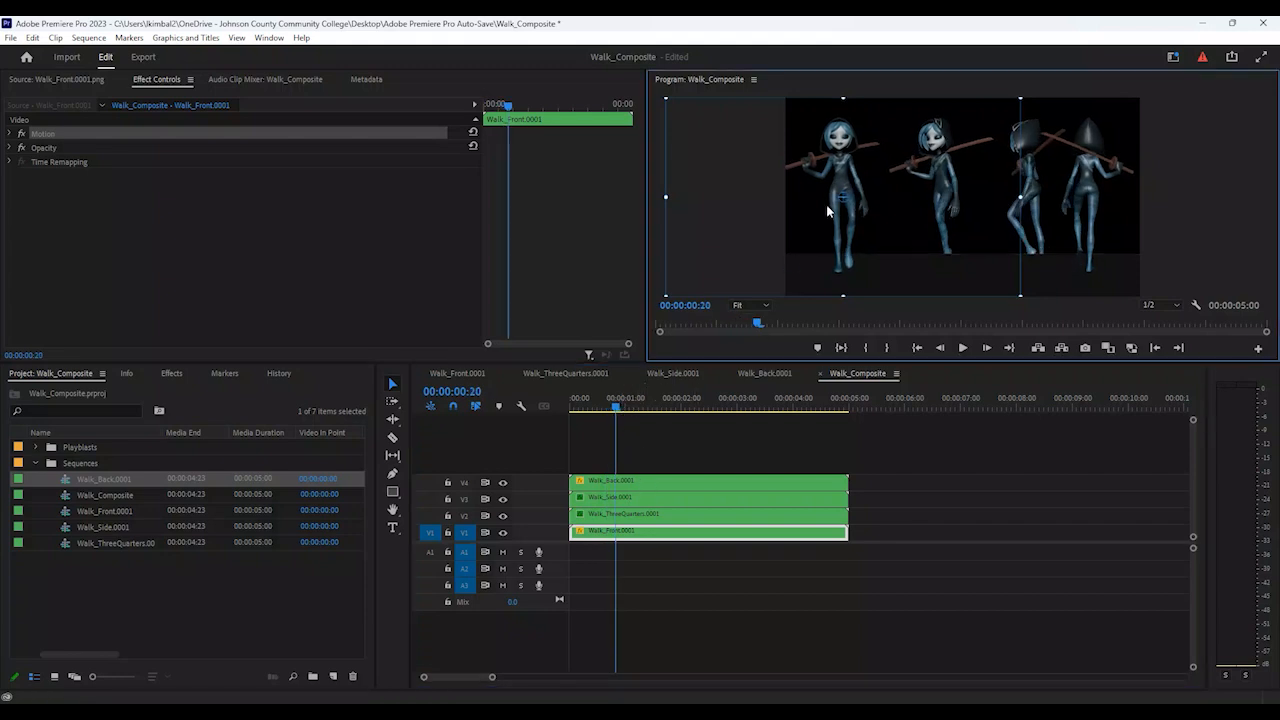
left_click_drag(828, 211, 831, 211)
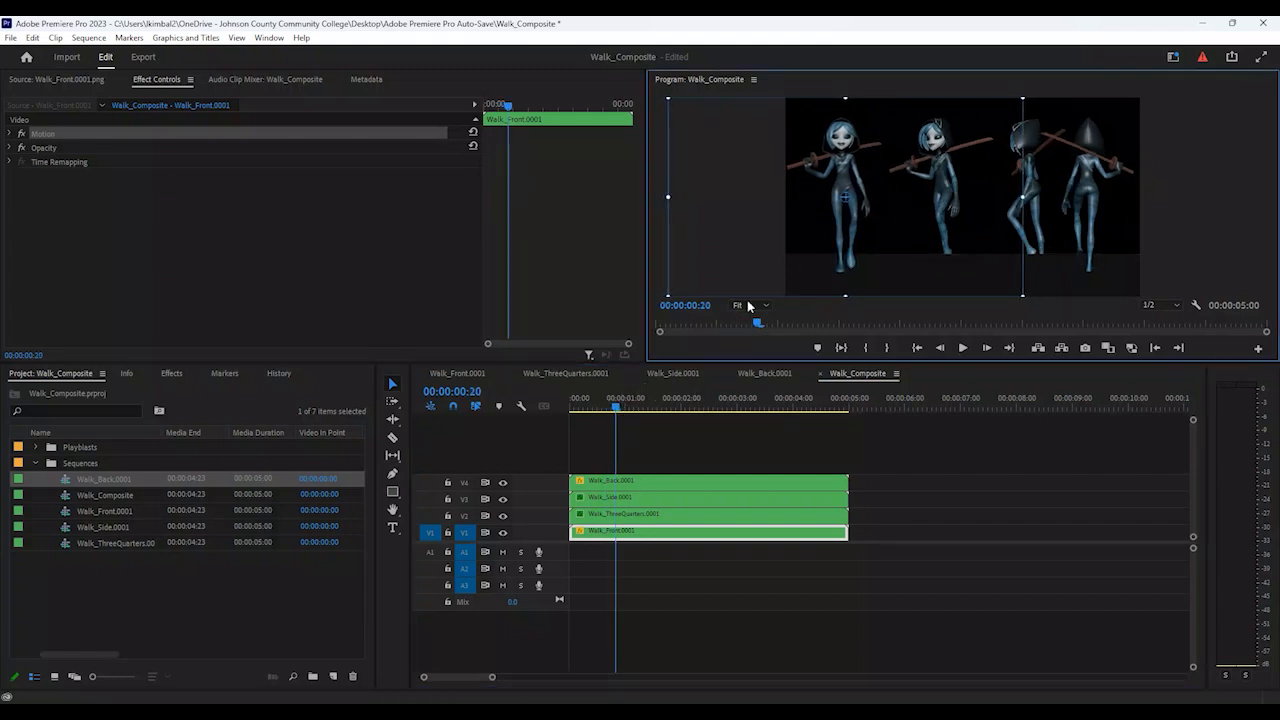
left_click_drag(616, 405, 663, 403)
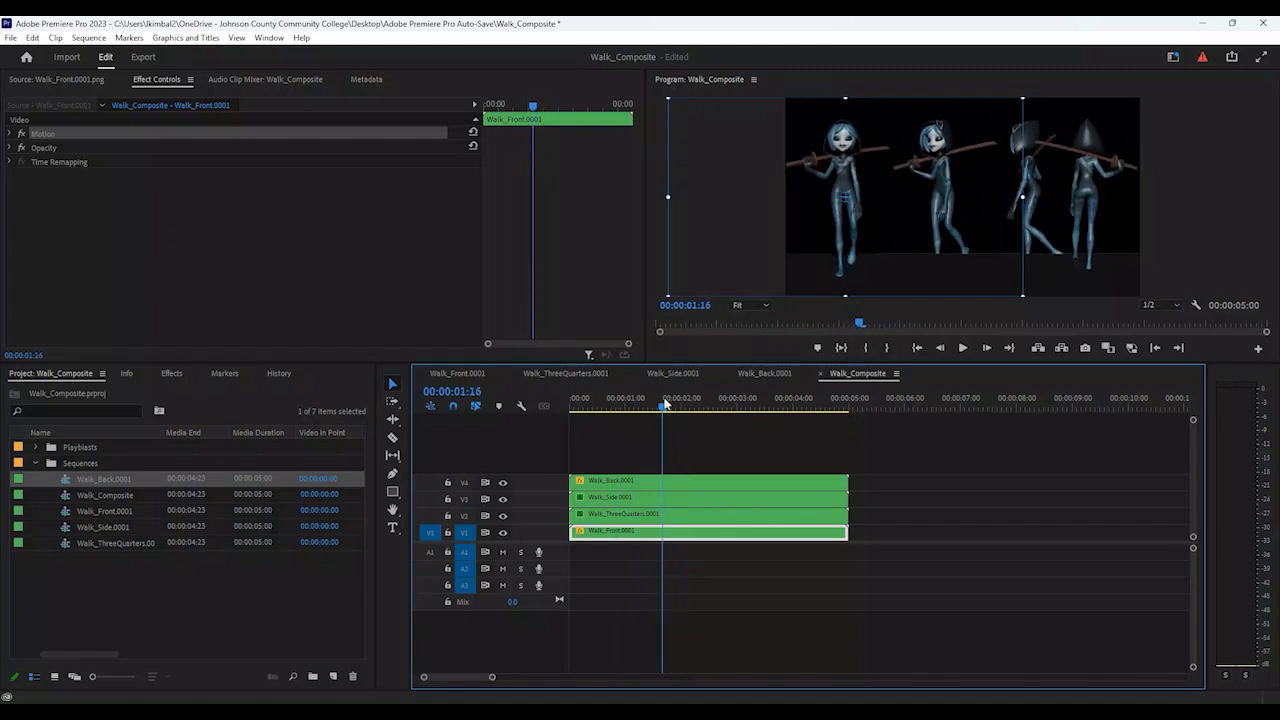
key("Right")
key("Right")
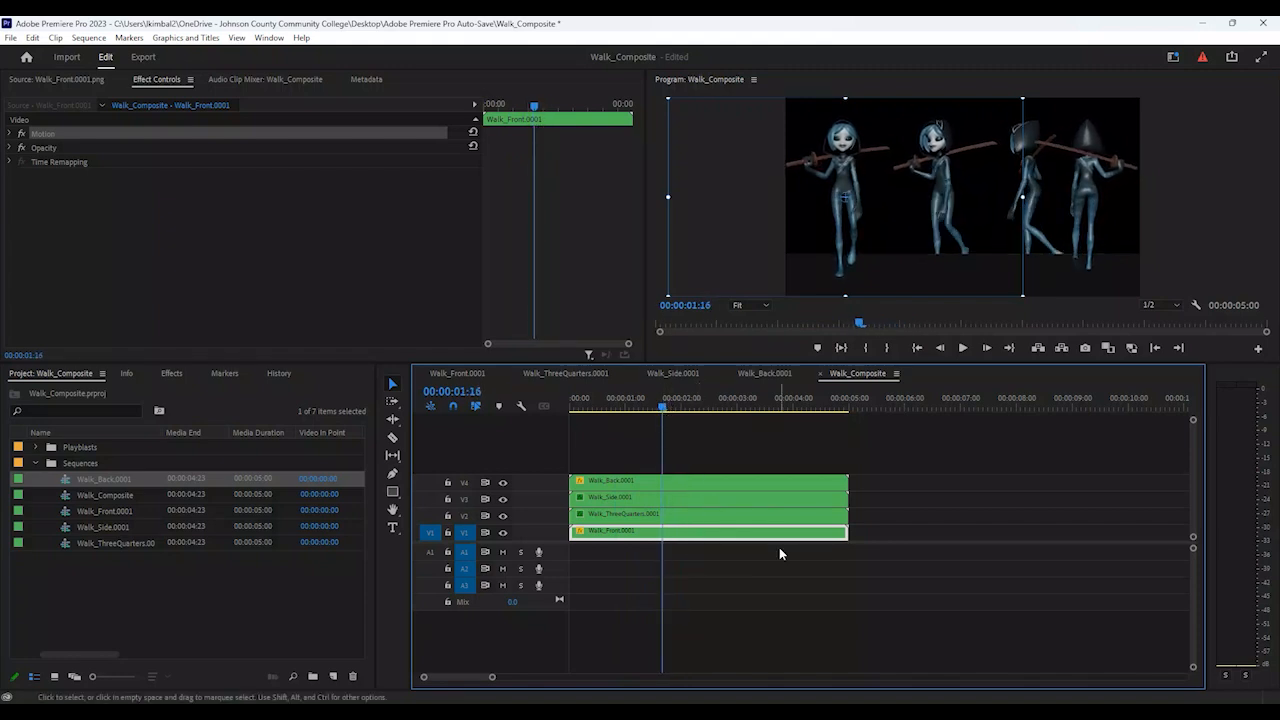
left_click(853, 242)
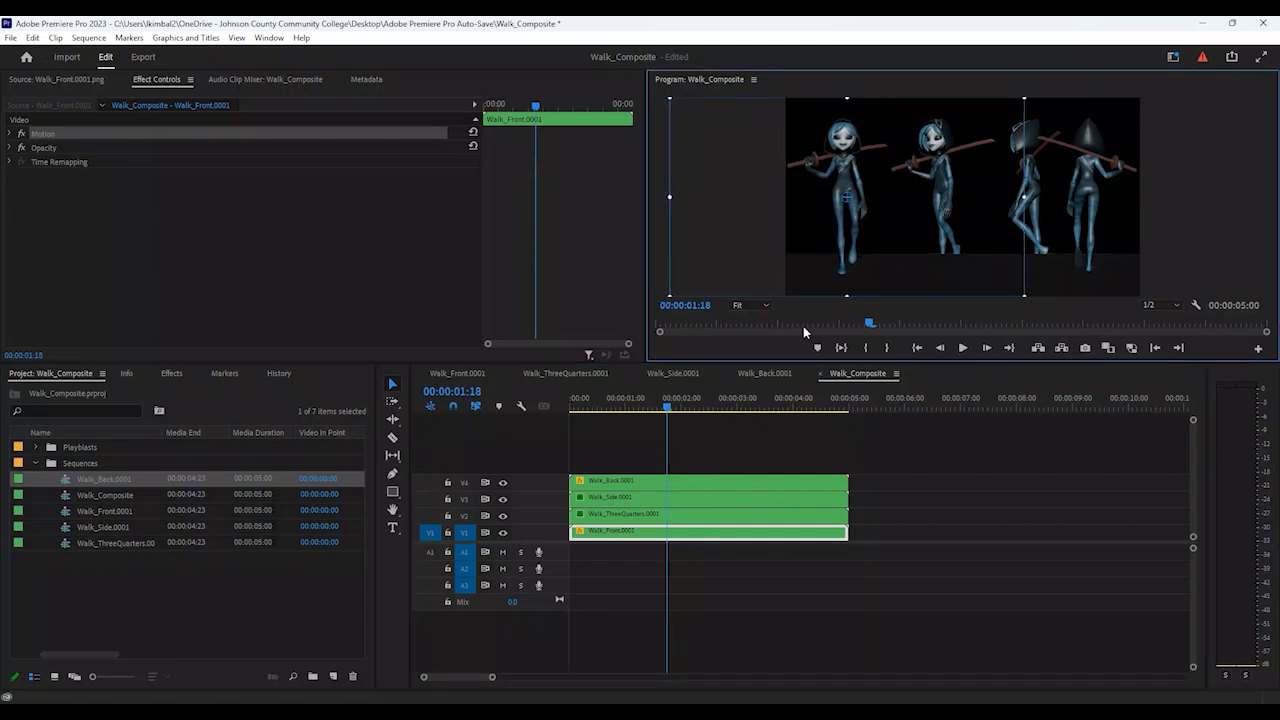
Return to the start of the sequence and hide the back-view and side-view tracks, V4 and V3
left_click_drag(667, 400, 513, 407)
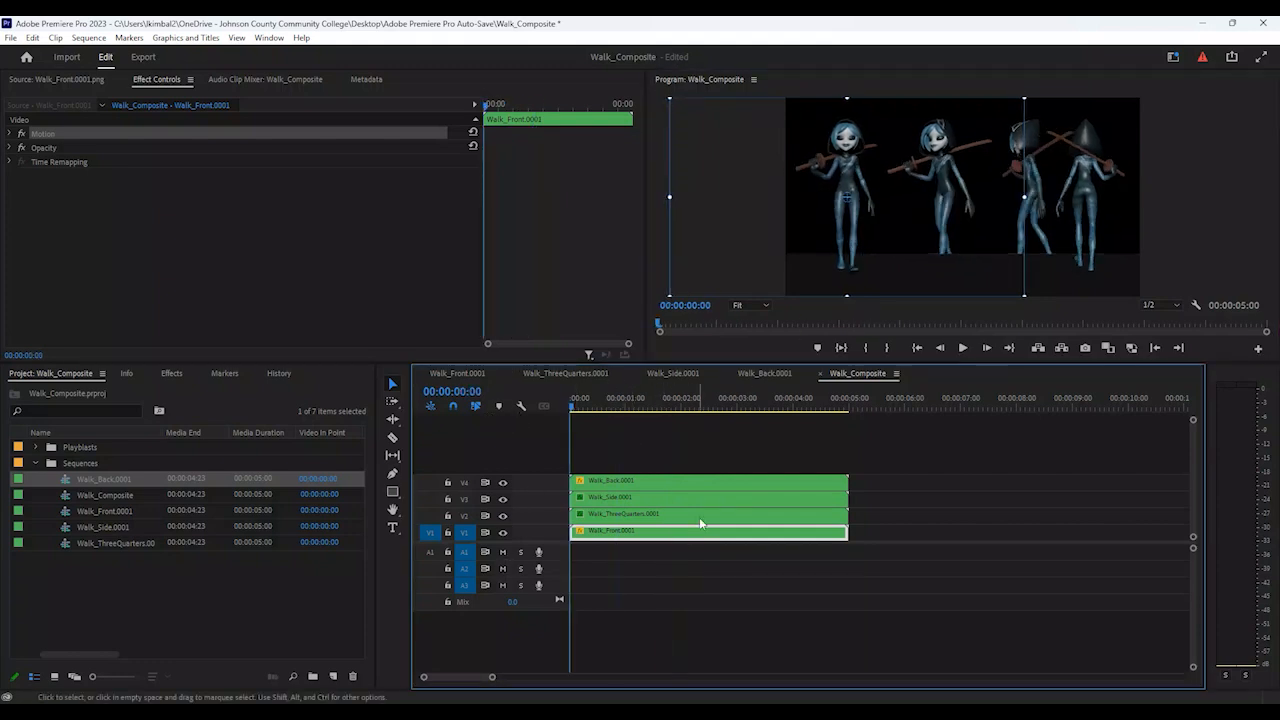
left_click(502, 483)
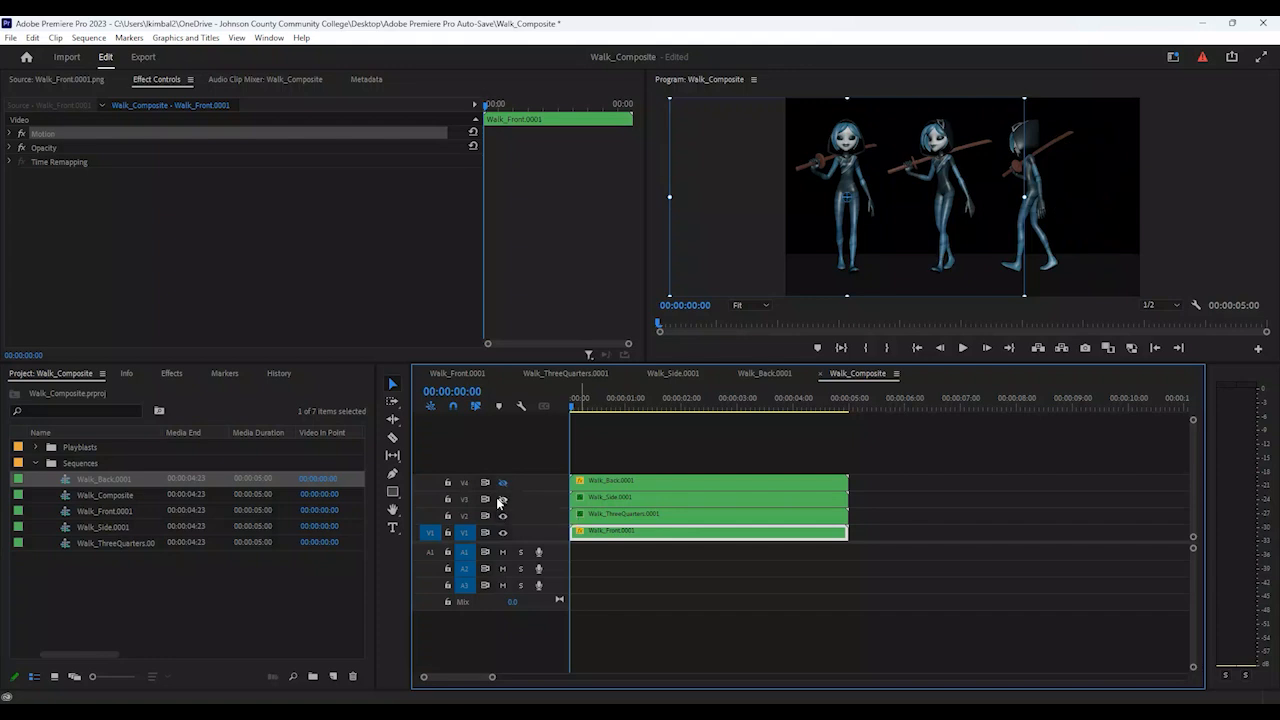
left_click(502, 499)
Nudge the Walk_ThreeQuarters.0001 clip left toward the front figure and play the sequence to check the spacing
left_click(688, 513)
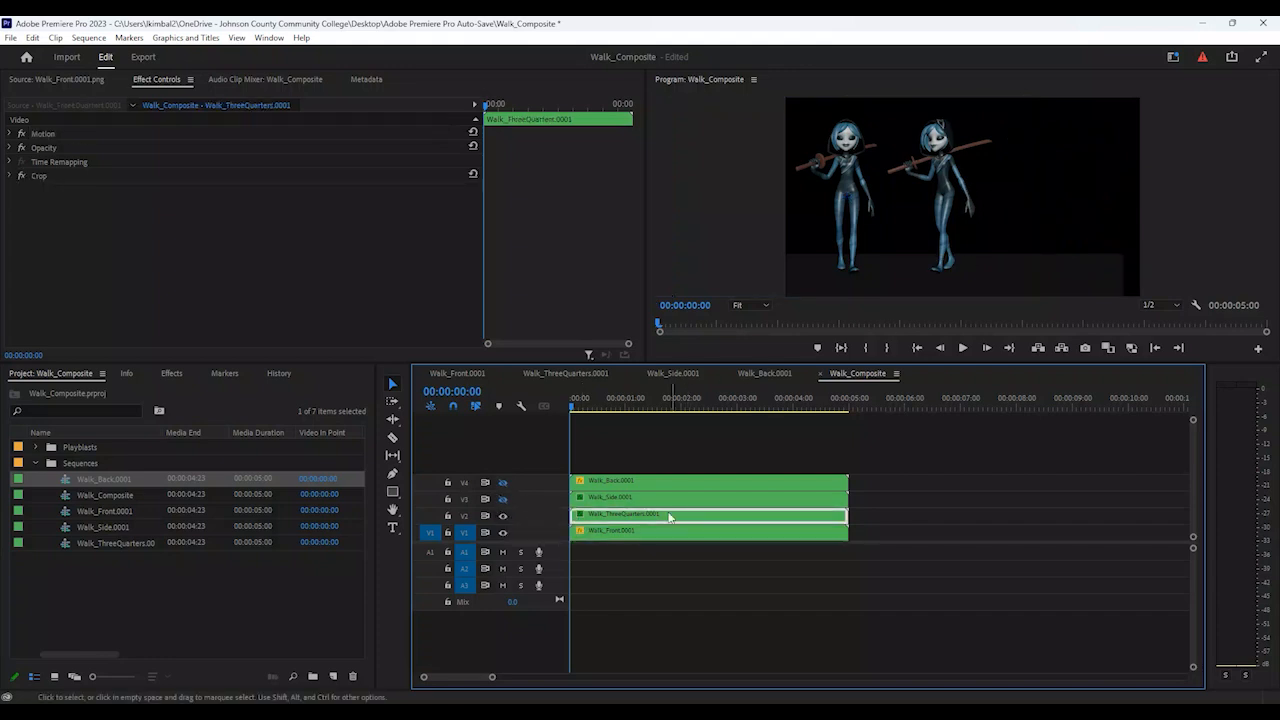
left_click(954, 187)
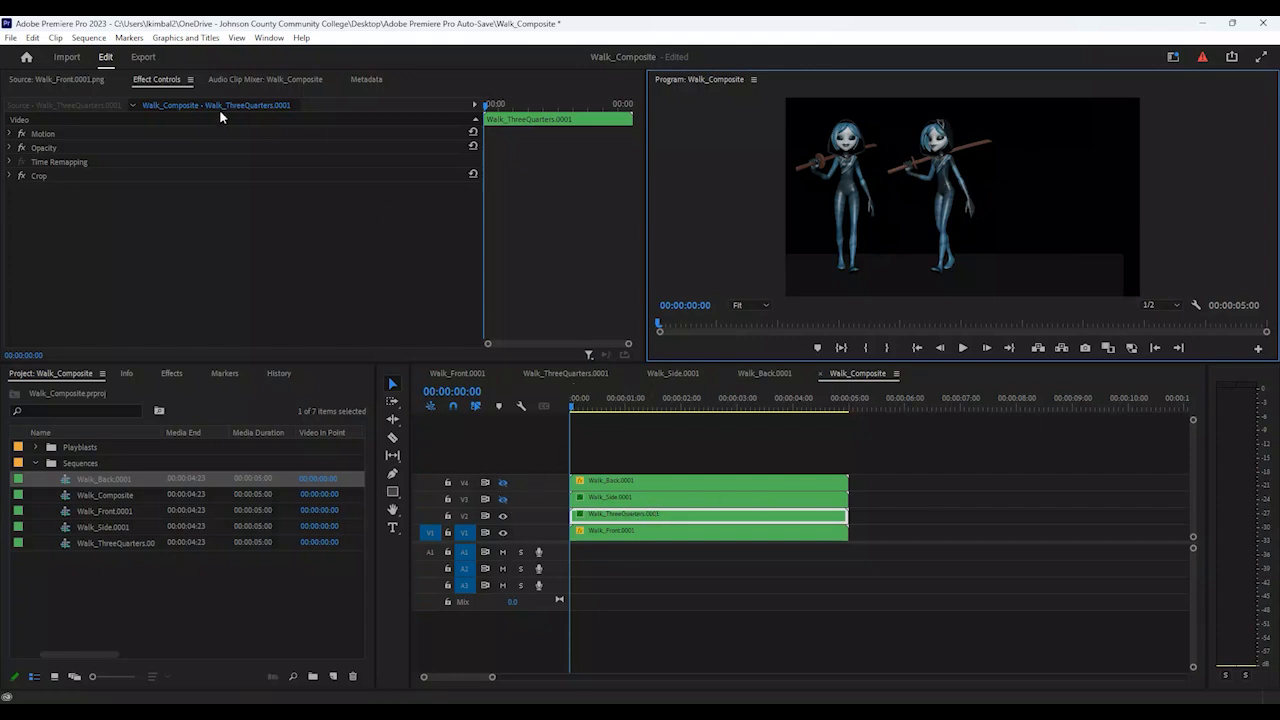
left_click(71, 134)
left_click(934, 177)
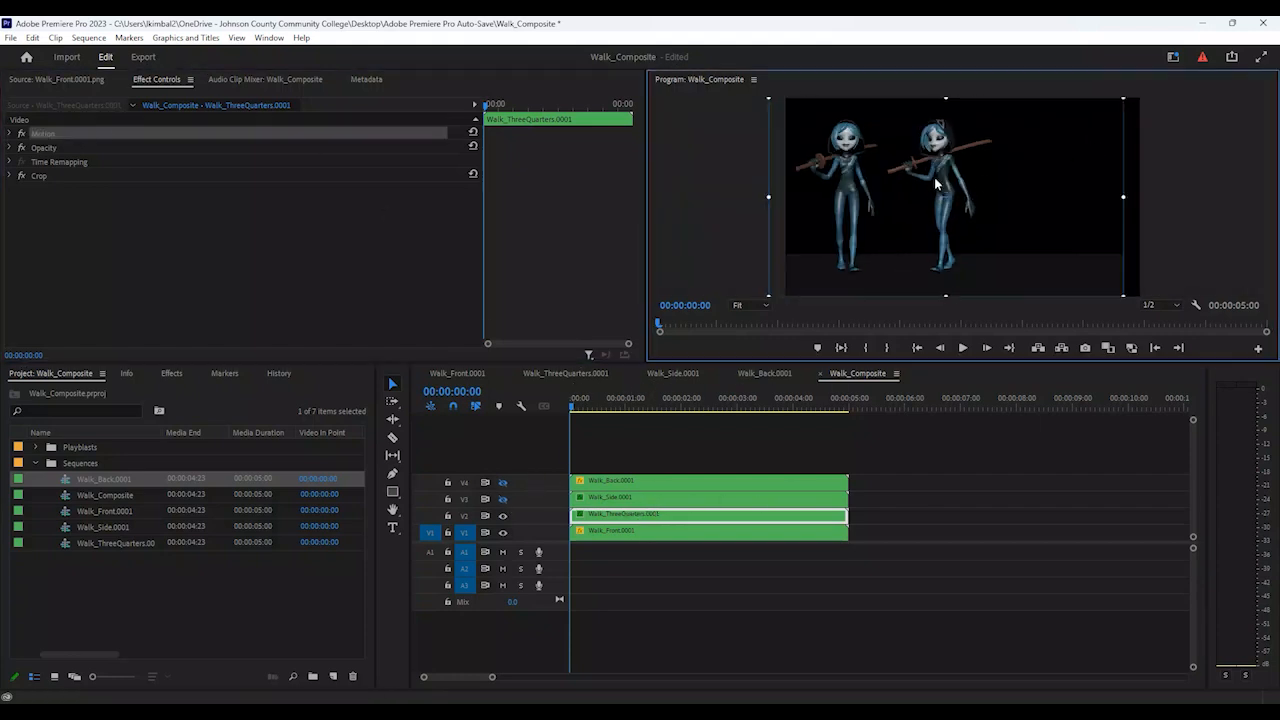
key("Left")
key("Left")
key("Left")
key("Left")
key("Left")
key("Left")
key("Left")
key("Left")
key("Left")
key("Left")
key("Left")
key("Left")
key("Left")
key("Left")
key("Left")
key("Left")
key("Left")
key("Left")
key("Left")
key("Left")
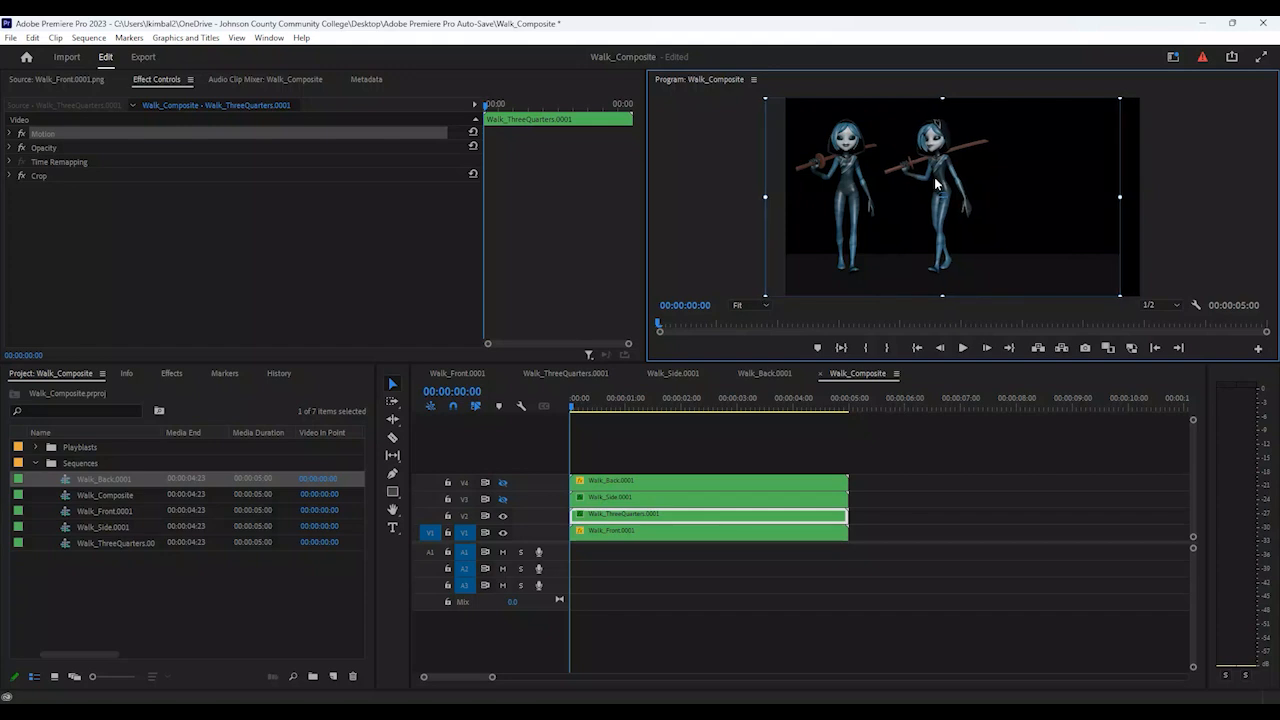
key("Left")
key("Left")
key("Left")
key("Left")
key("Left")
key("Left")
key("Left")
key("Left")
key("Left")
key("Left")
key("Left")
key("Left")
key("Left")
key("Left")
key("Left")
key("Left")
key("Left")
key("Left")
key("Left")
key("Left")
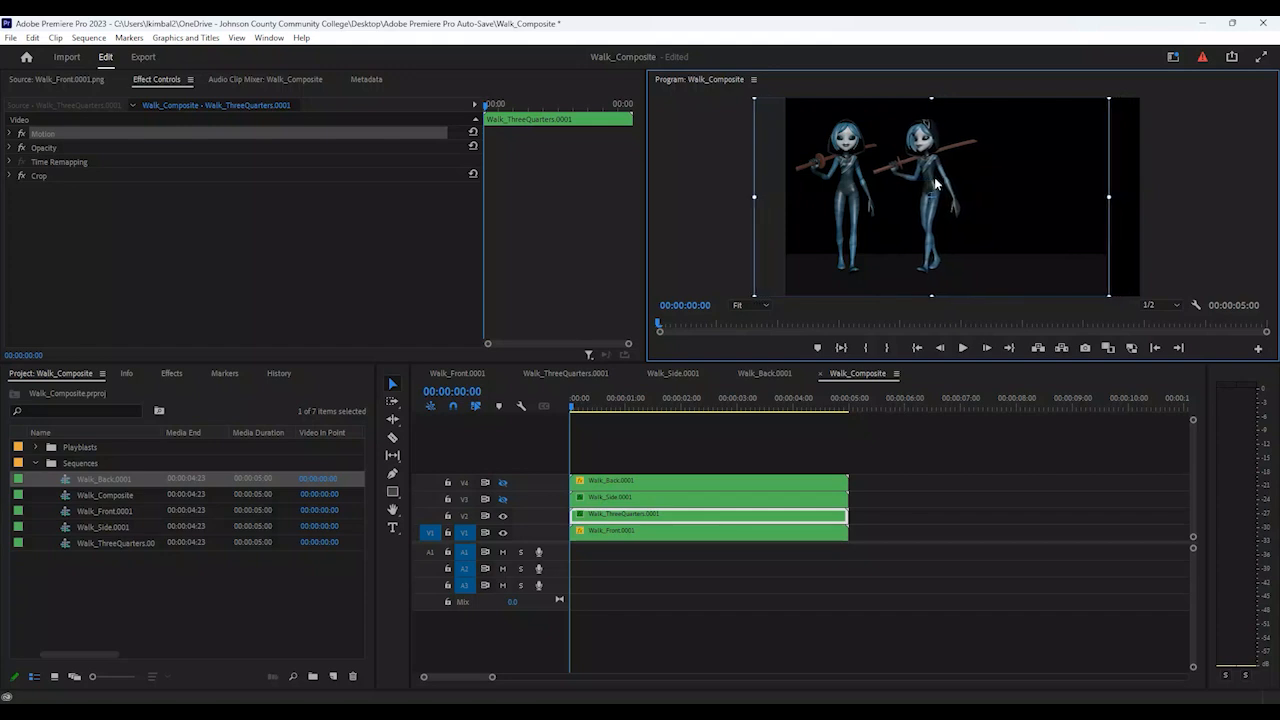
left_click(963, 348)
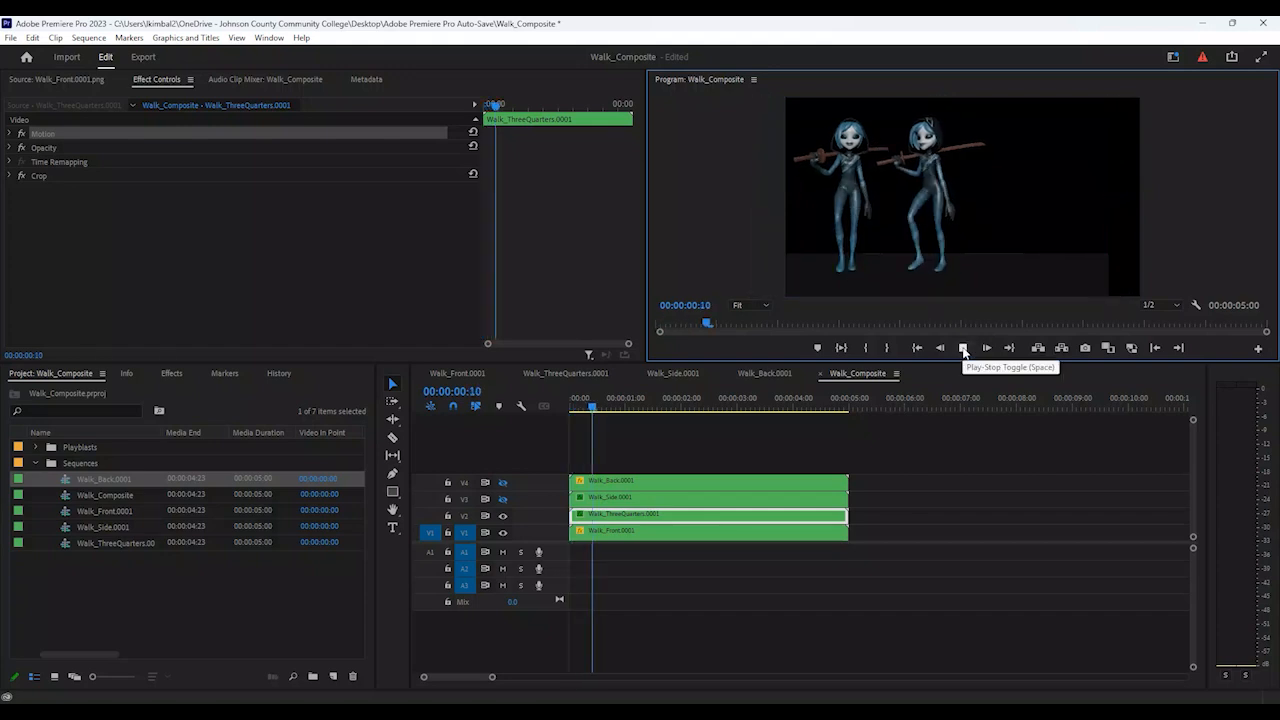
left_click(963, 348)
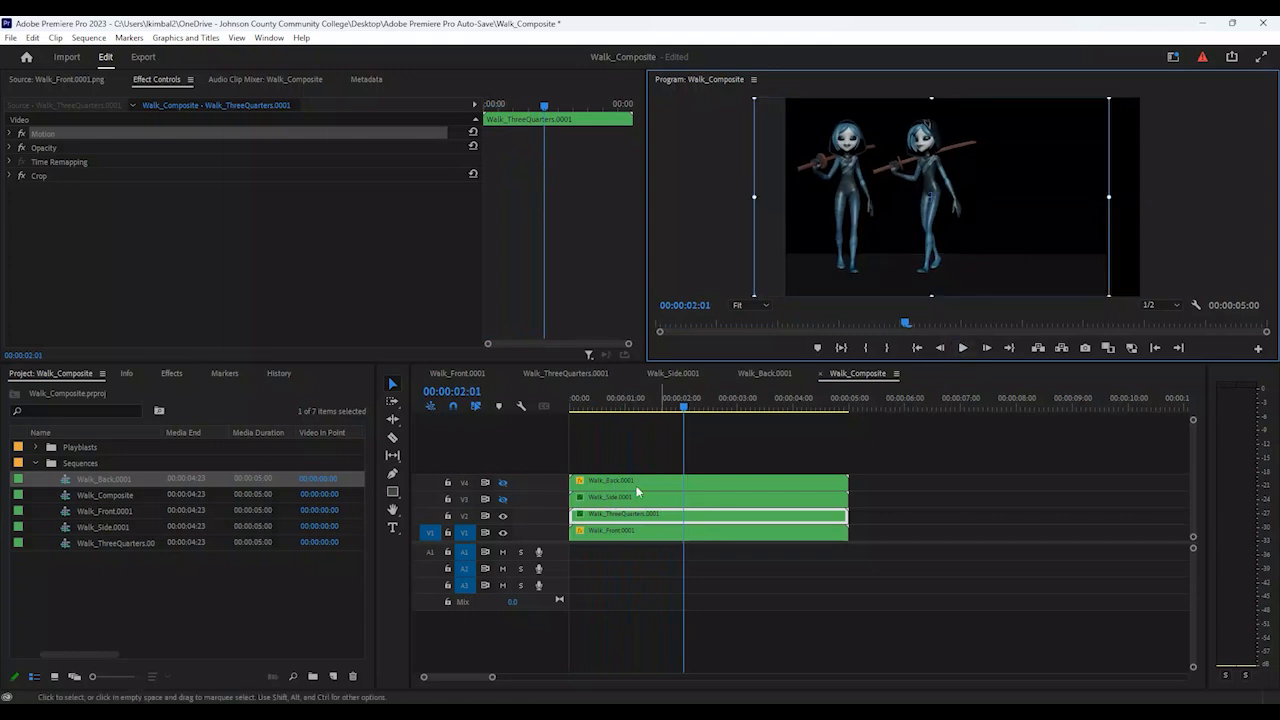
Show track V3 again, nudge the Walk_Side.0001 clip left toward the three-quarter figure, and play the sequence to check it
left_click(503, 499)
left_click(606, 498)
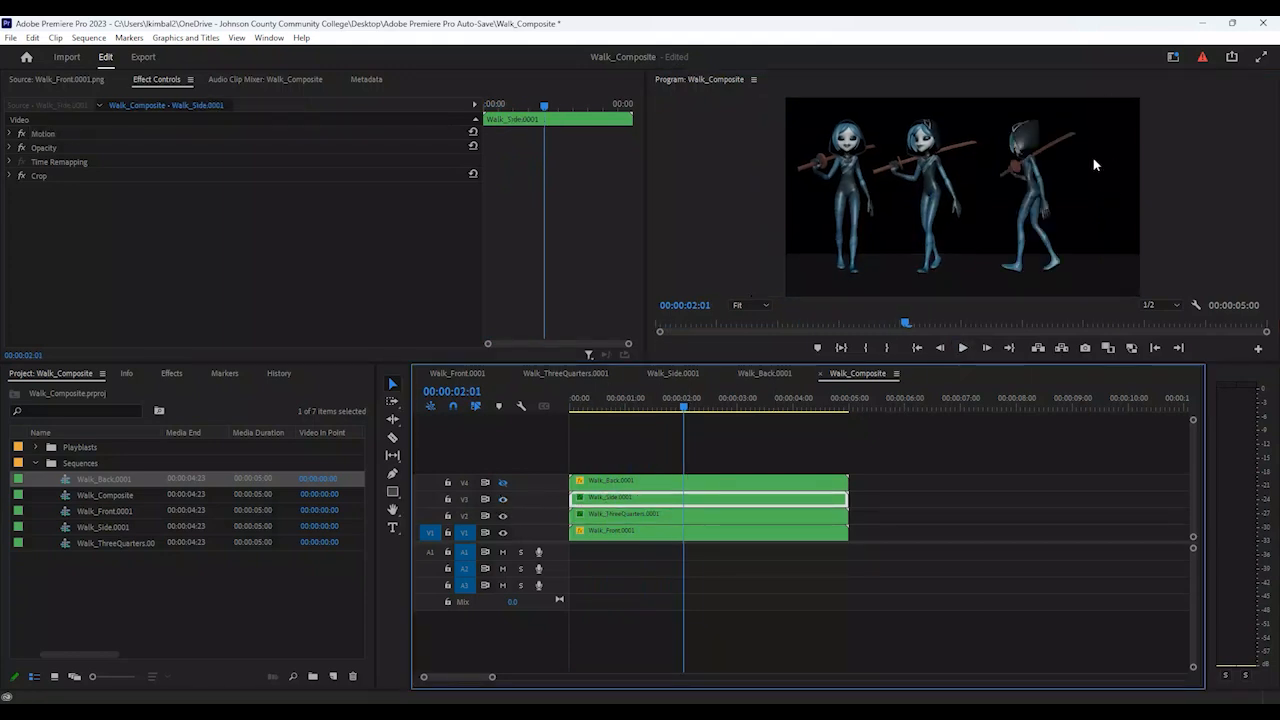
left_click(68, 132)
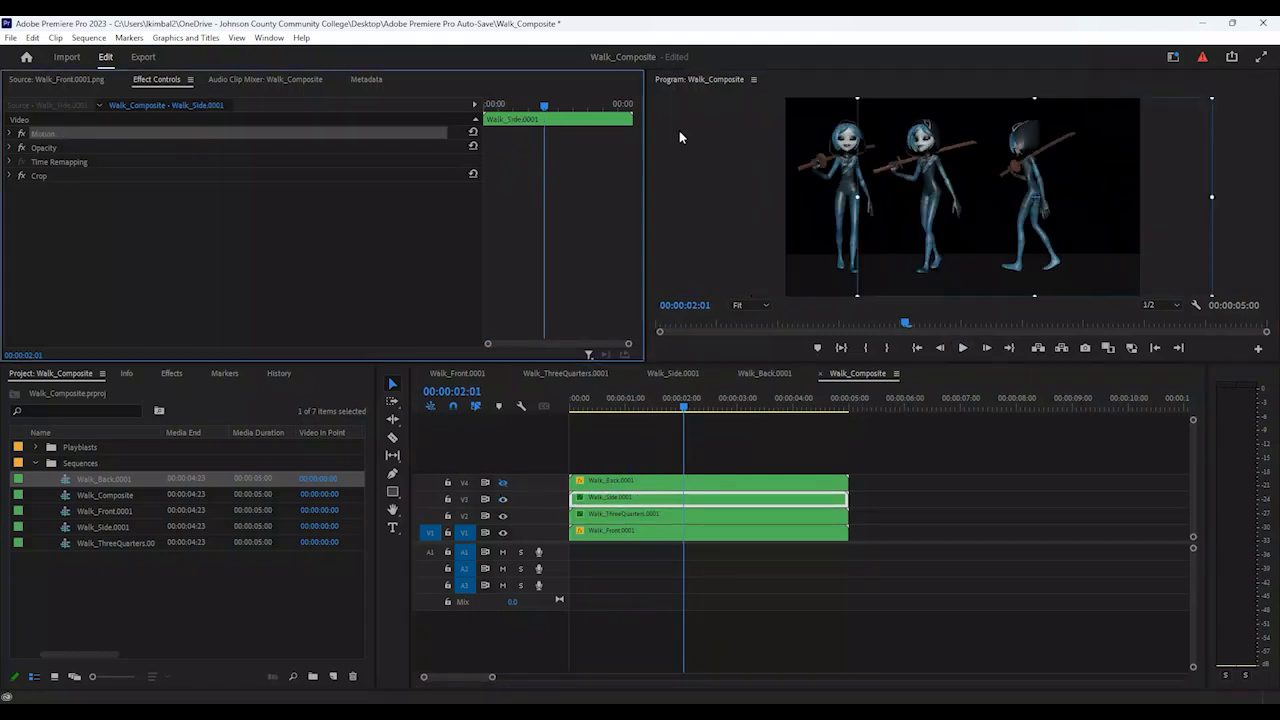
key("Left")
key("Left")
key("Left")
key("Left")
key("Left")
key("Left")
key("Left")
key("Left")
key("Left")
key("Left")
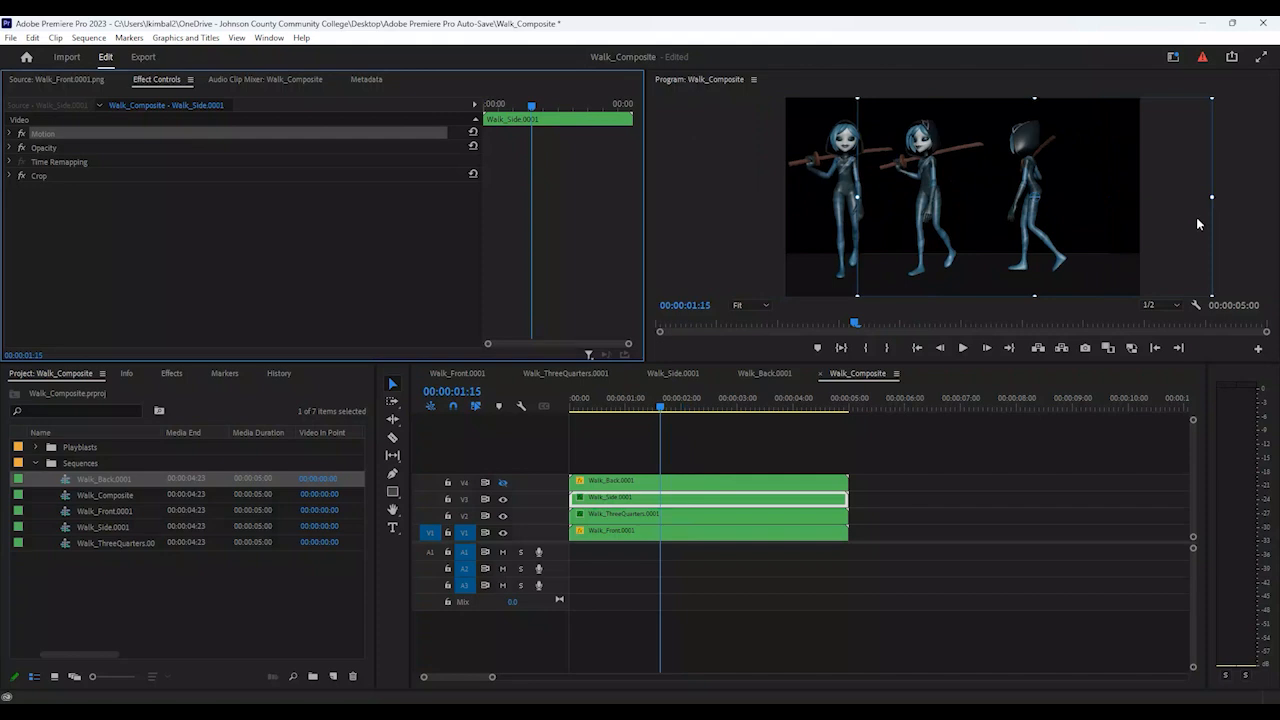
left_click(1027, 177)
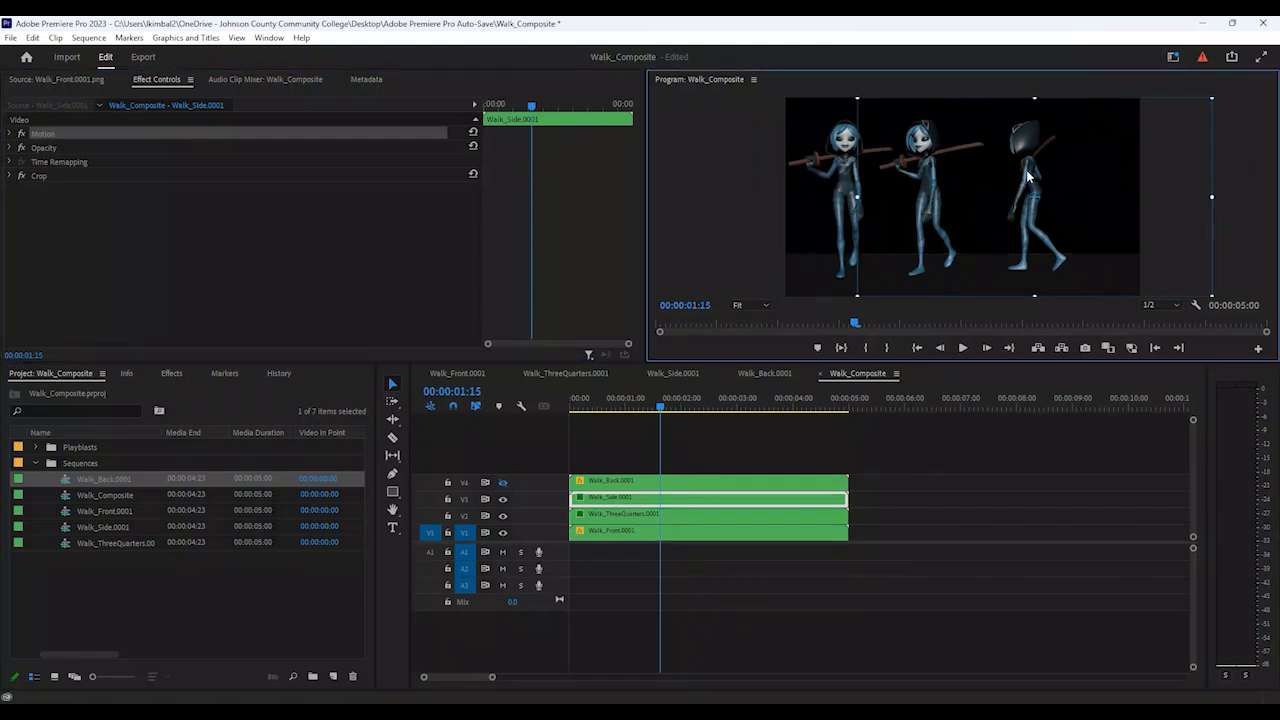
key("Left")
key("Left")
key("Left")
key("Left")
key("Left")
key("Left")
key("Left")
key("Left")
key("Left")
key("Left")
key("Left")
key("Left")
key("Left")
key("Left")
key("Left")
key("Left")
key("Left")
key("Left")
key("Left")
key("Left")
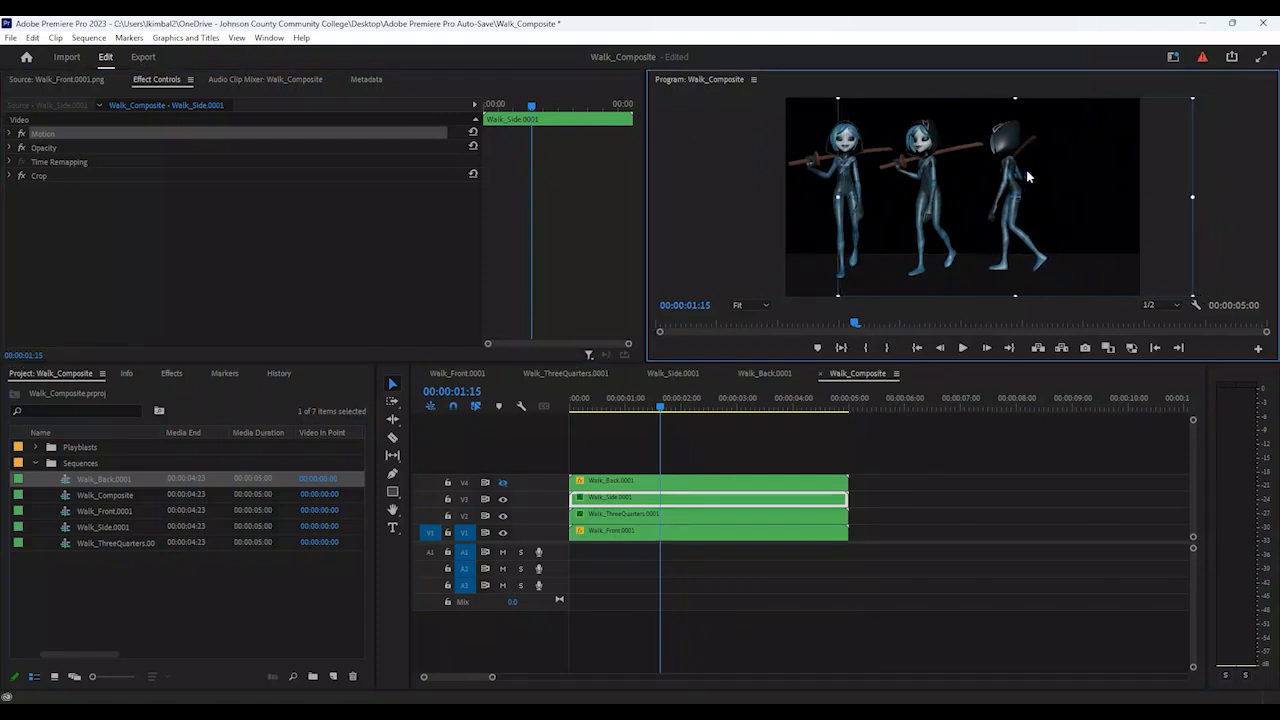
left_click(964, 348)
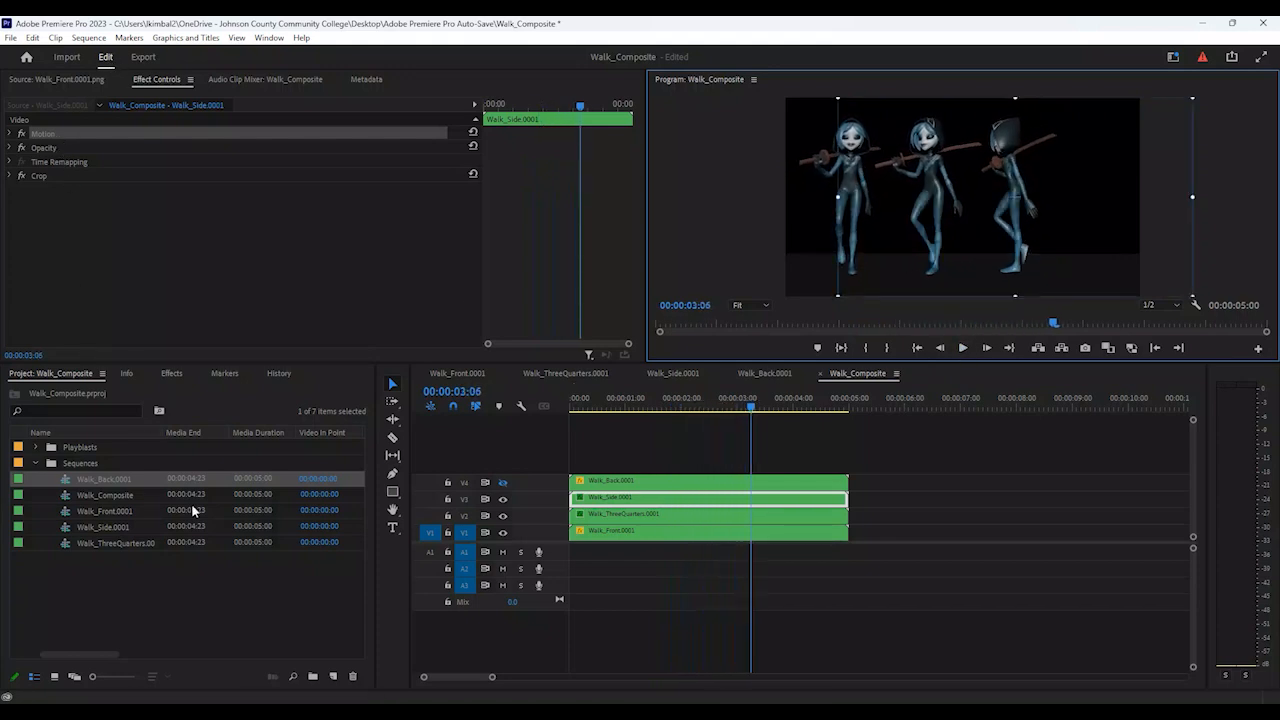
Show track V4 again and nudge the Walk_Back.0001 clip right, away from the side-view figure, at 00:00:03:16
left_click(503, 482)
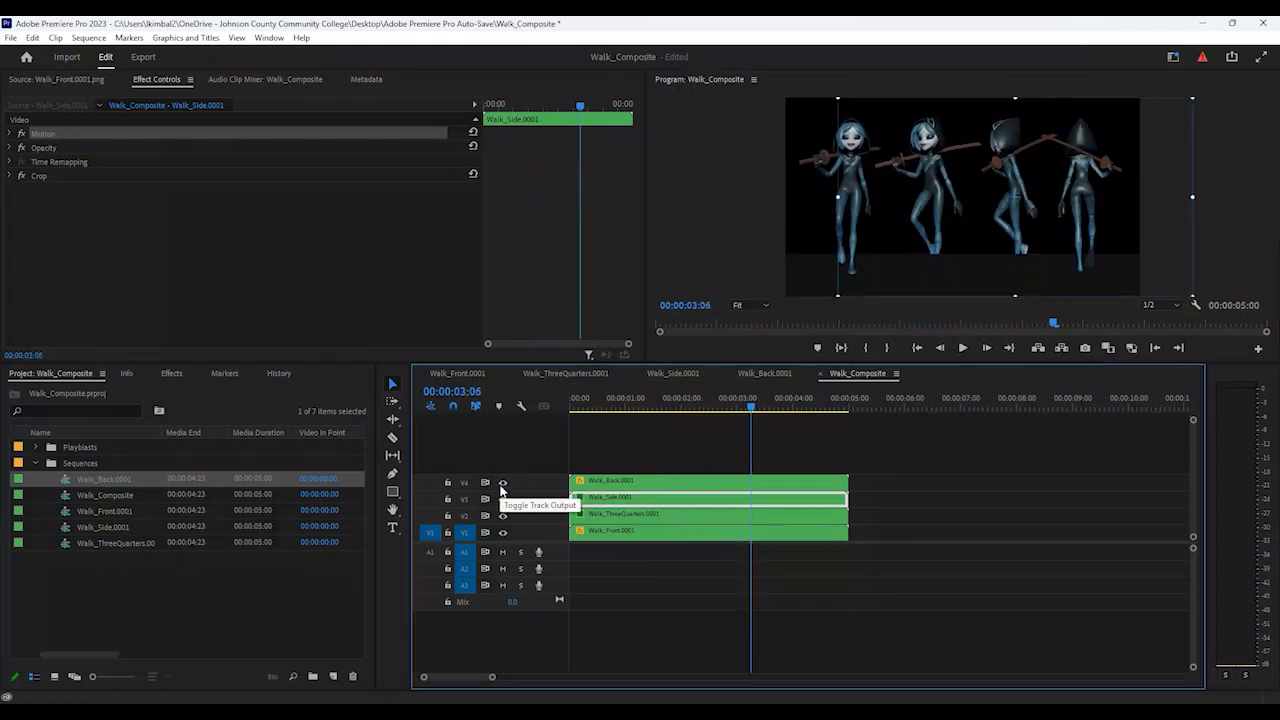
left_click(741, 483)
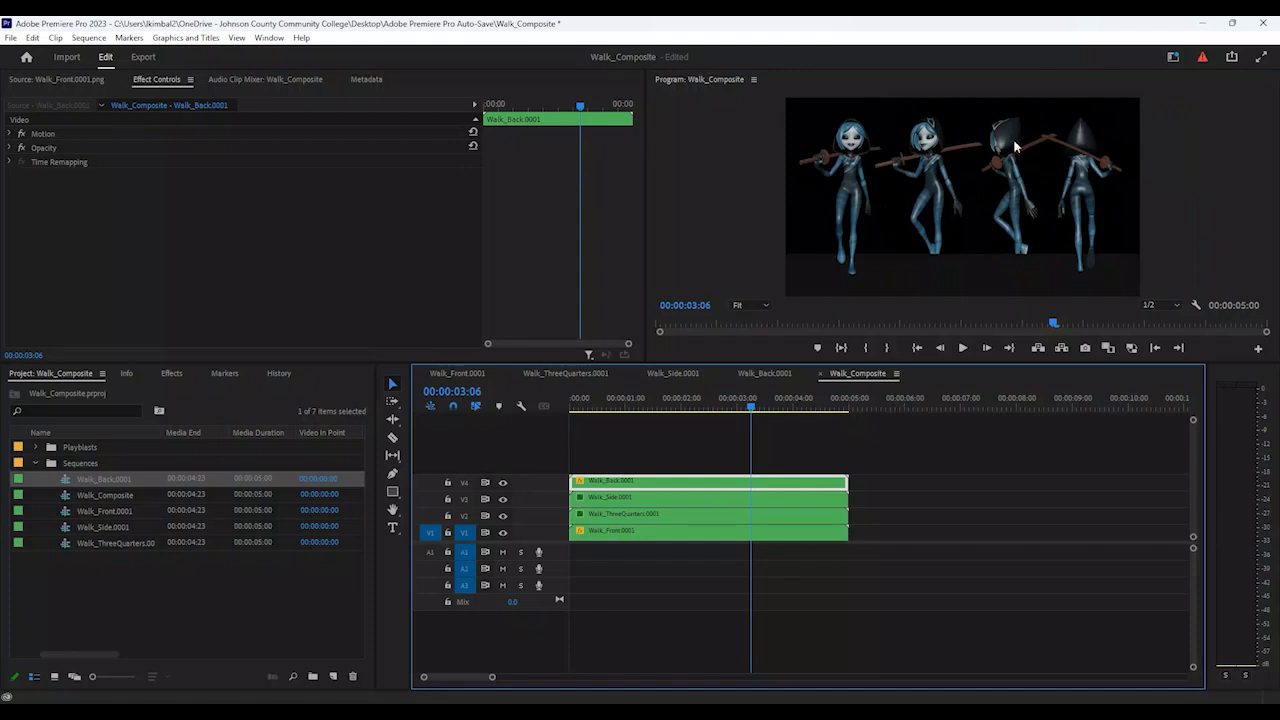
left_click(100, 132)
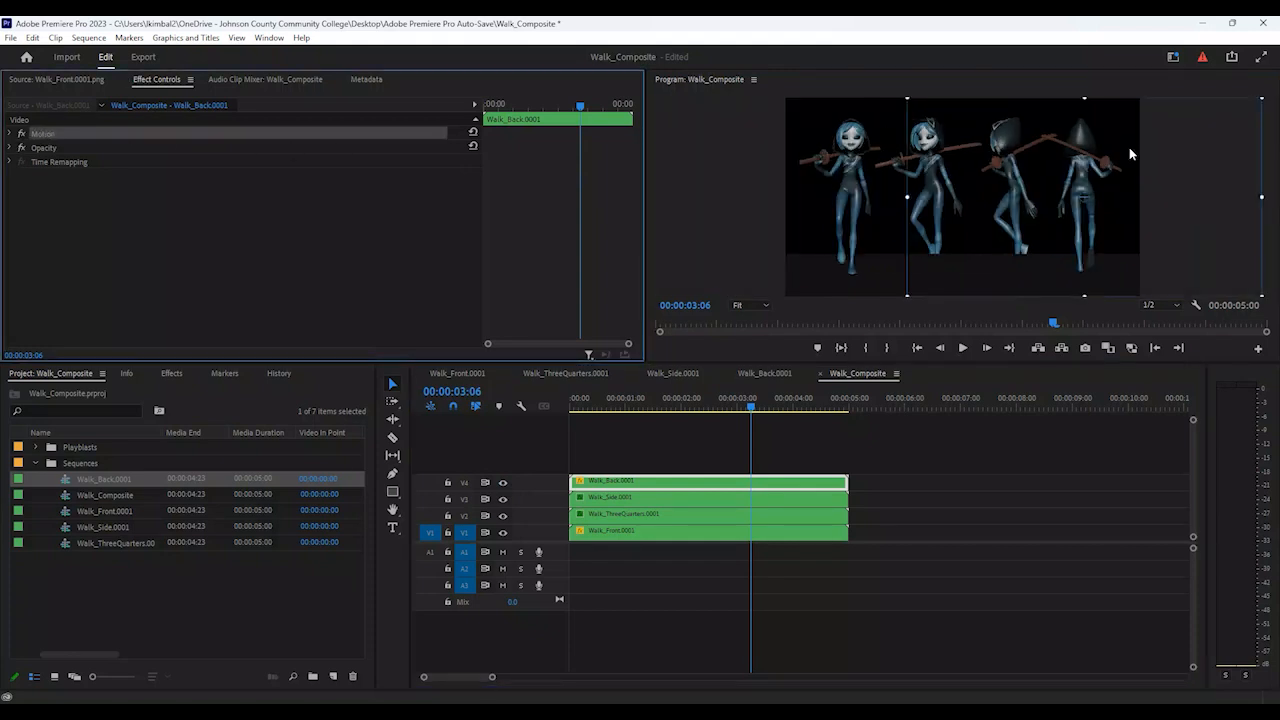
key("Right")
key("Right")
key("Right")
key("Right")
key("Right")
key("Right")
key("Right")
key("Right")
key("Right")
key("Right")
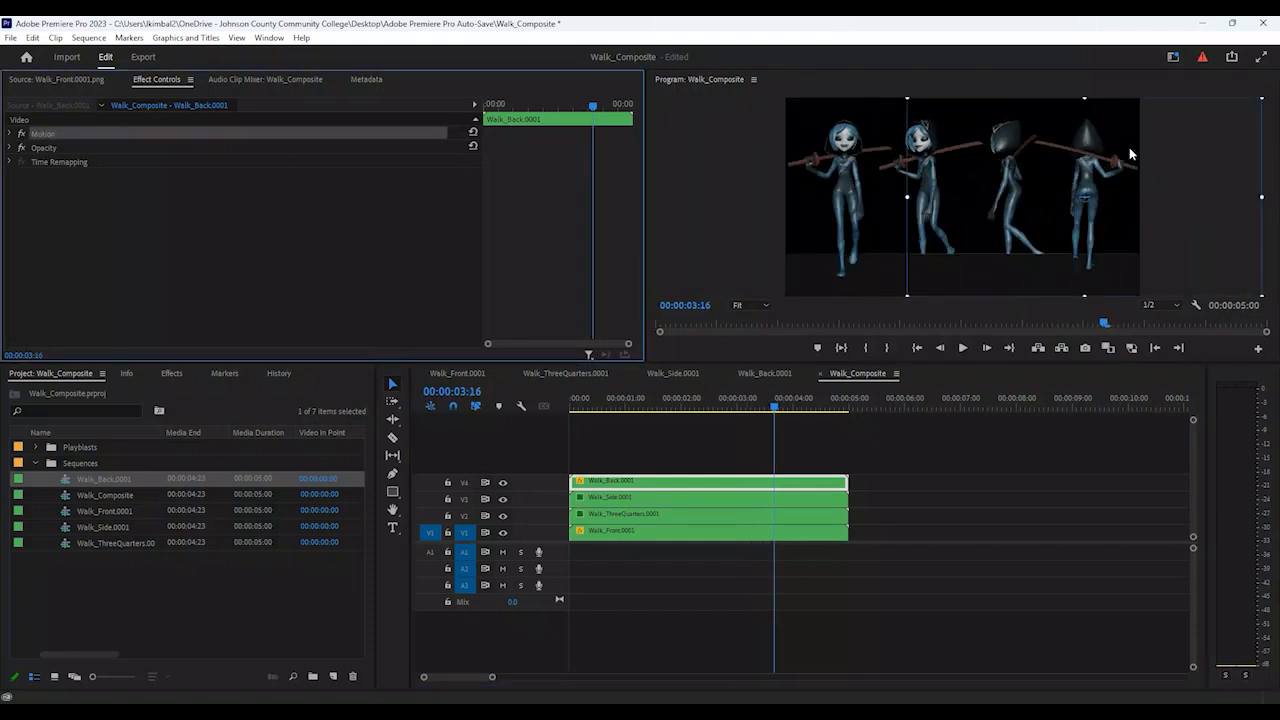
left_click(1084, 172)
key("Right")
key("Right")
key("Right")
key("Right")
key("Right")
key("Right")
key("Right")
key("Right")
key("Right")
key("Right")
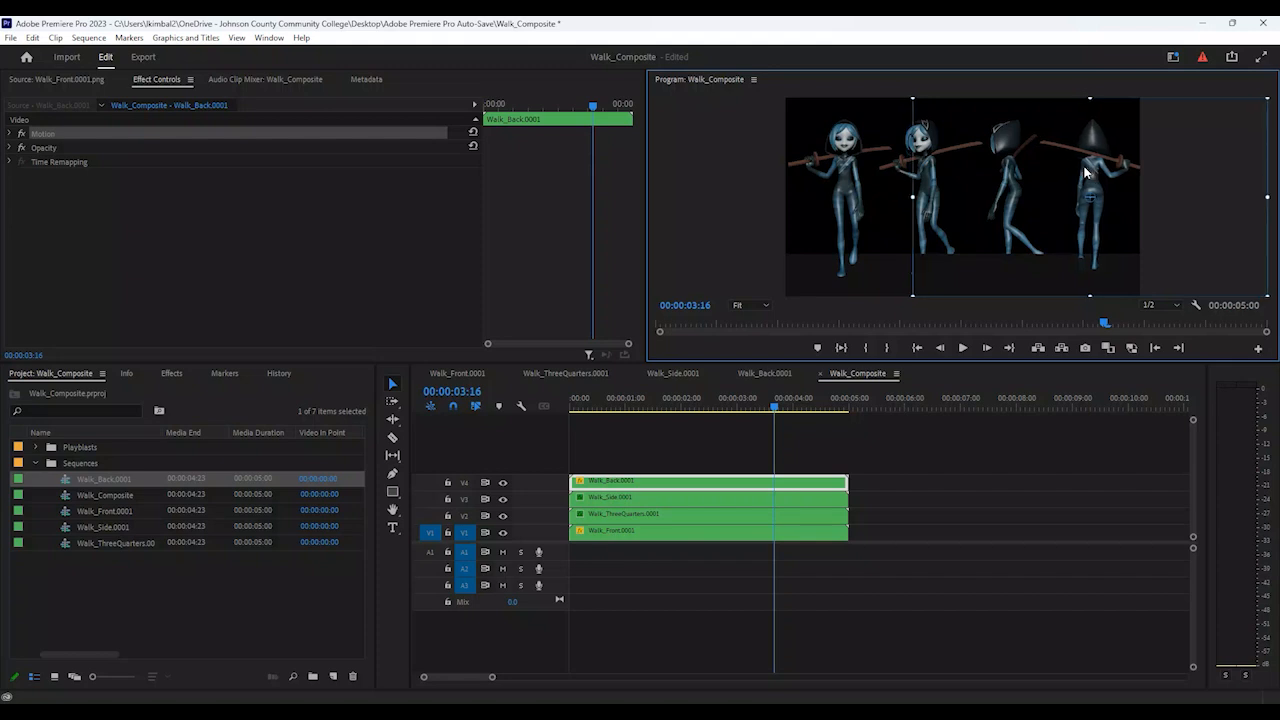
Nudge the Walk_Back.0001 clip slightly left toward the side-view figure
key("Left")
key("Left")
key("Left")
key("Left")
key("Left")
key("Left")
key("Left")
key("Left")
key("Left")
key("Left")
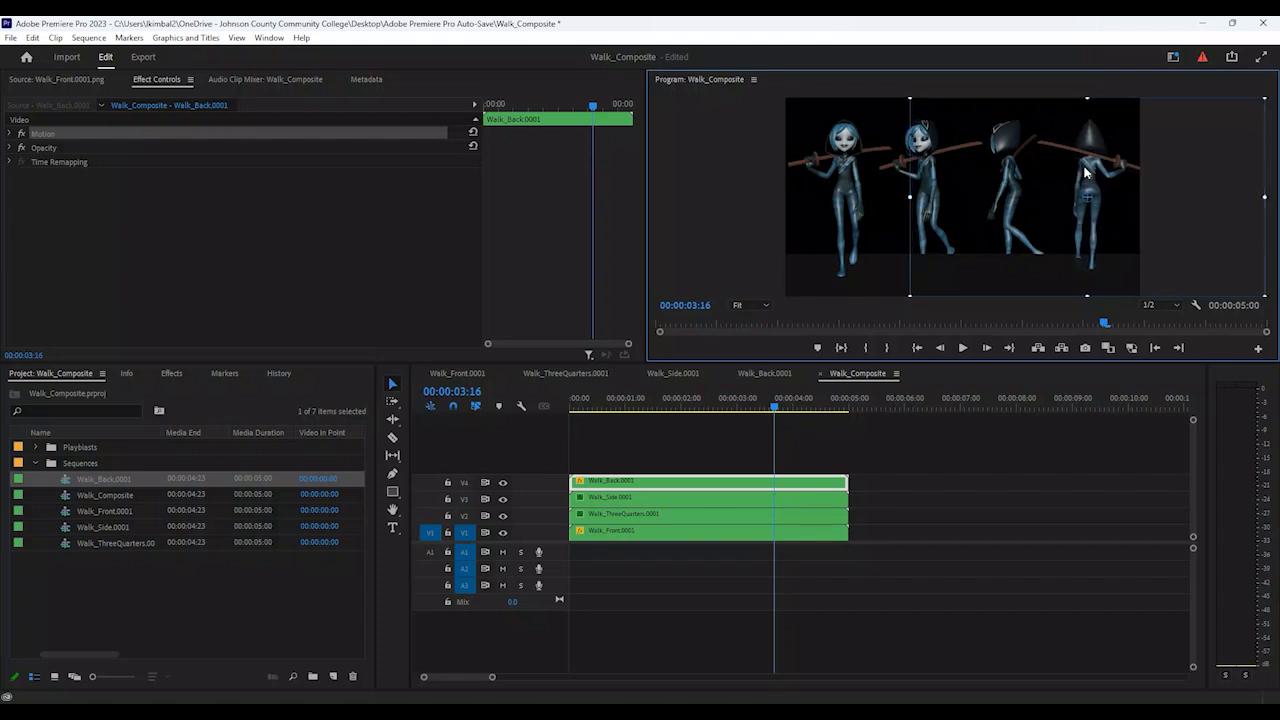
key("Right")
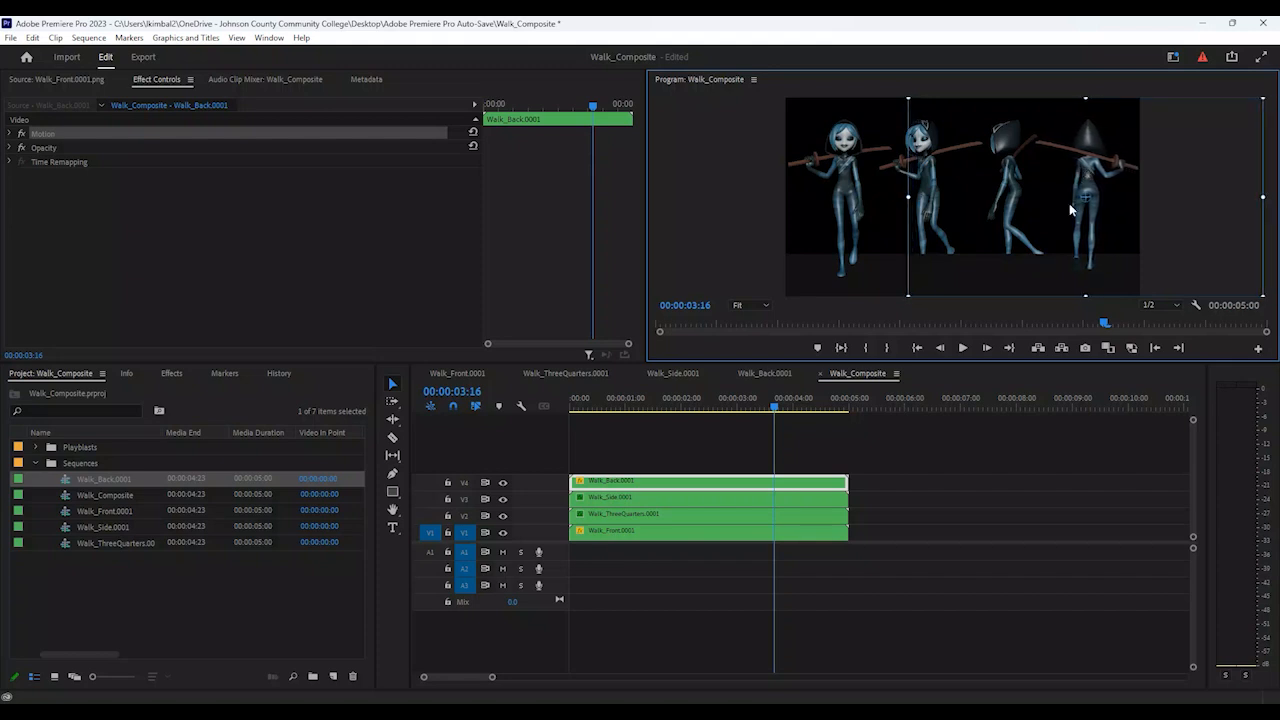
Play the sequence several times to check the spacing and overlap of the four walking figures
left_click(964, 348)
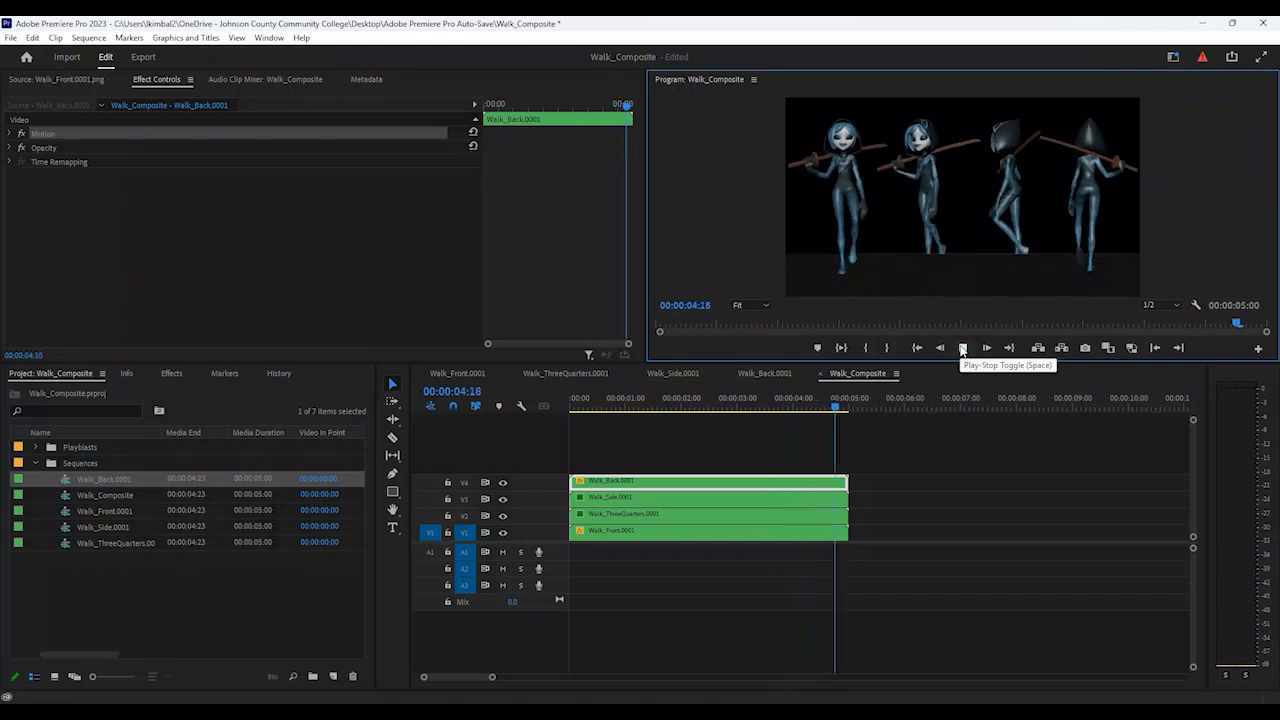
left_click(962, 348)
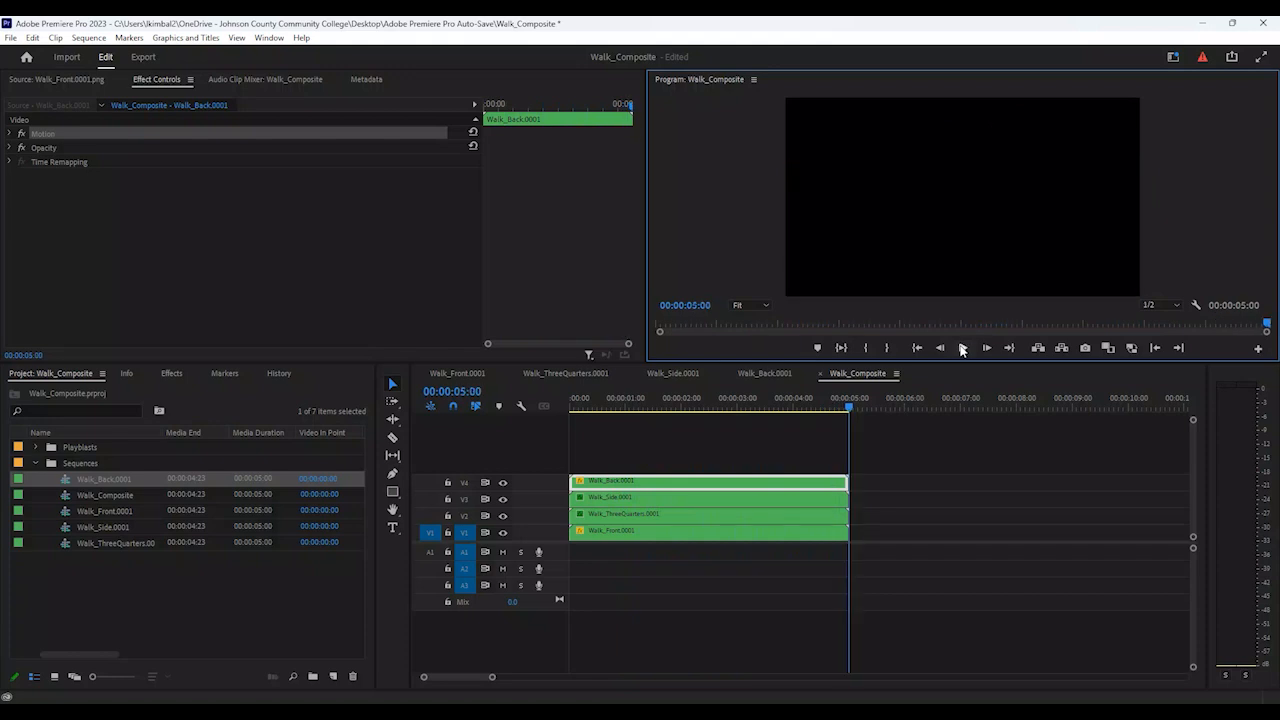
left_click(962, 348)
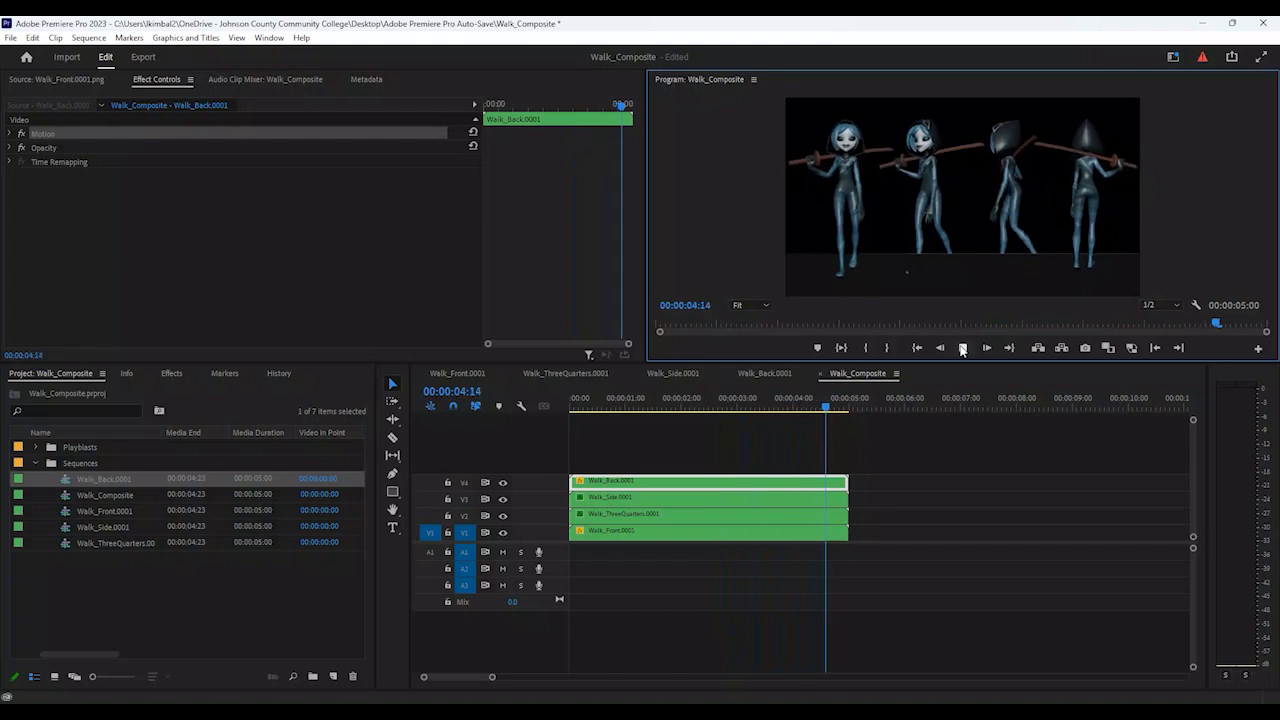
left_click(962, 348)
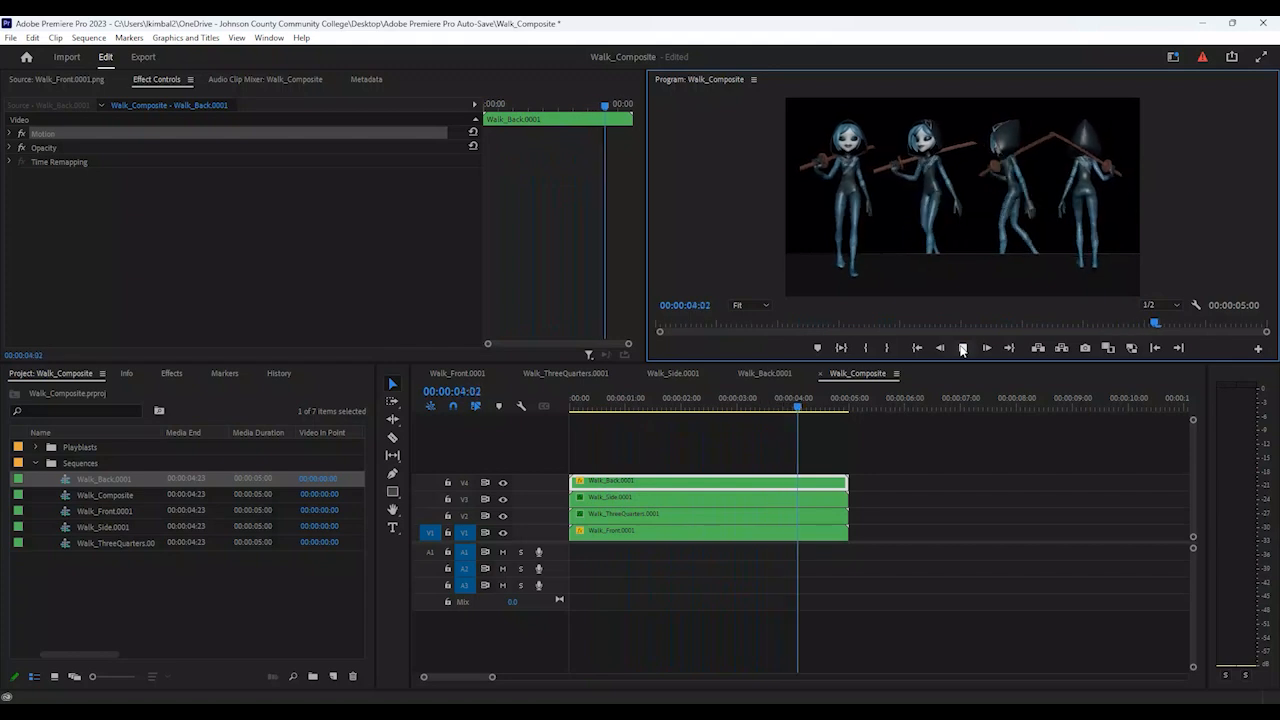
left_click(962, 348)
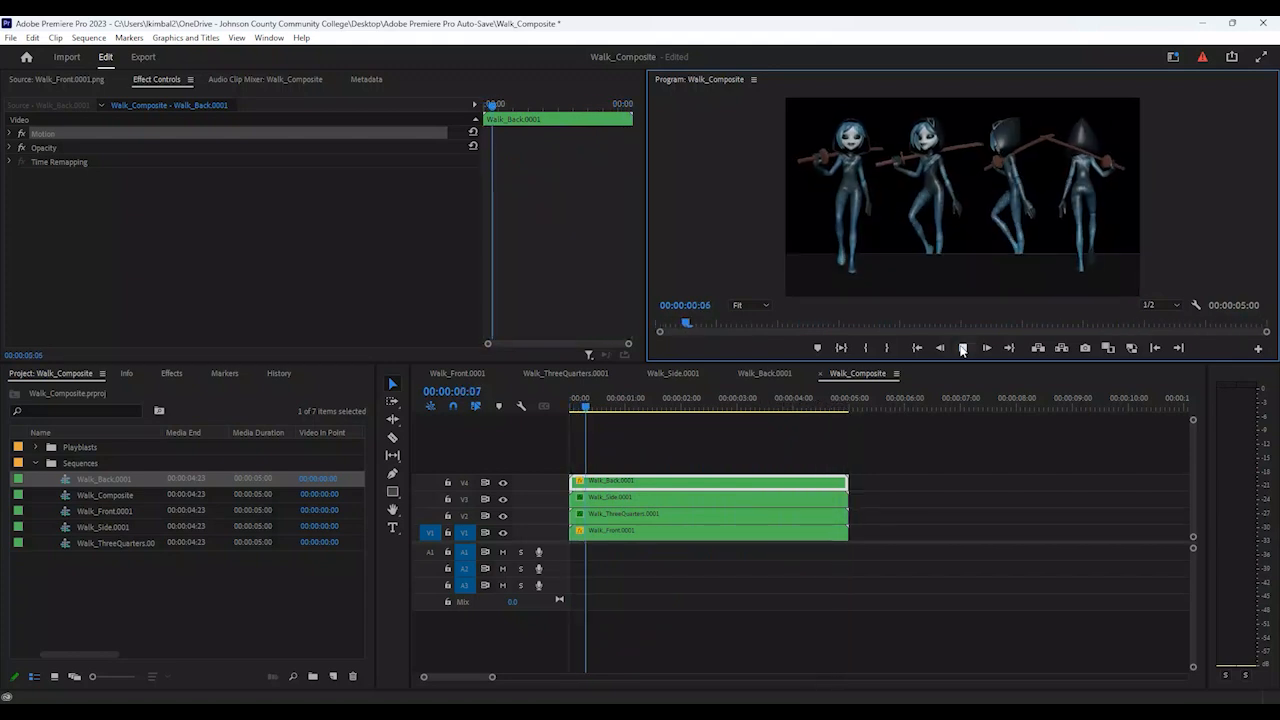
left_click(962, 348)
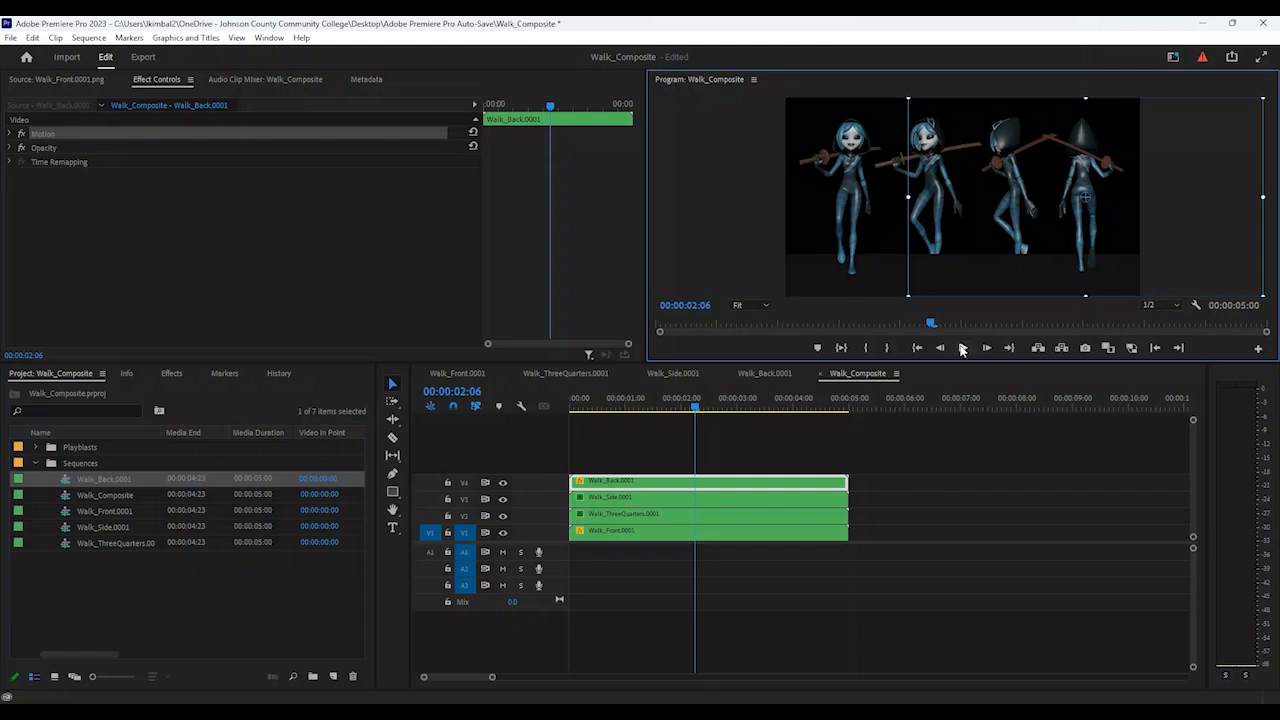
At 00:00:02:16, apply the Crop effect to Walk_Back.0001 and crop its left edge to between the side-view and back-view figures
mouse_move(694, 400)
left_mouse_down()
mouse_move(874, 398)
mouse_move(717, 399)
left_mouse_up()
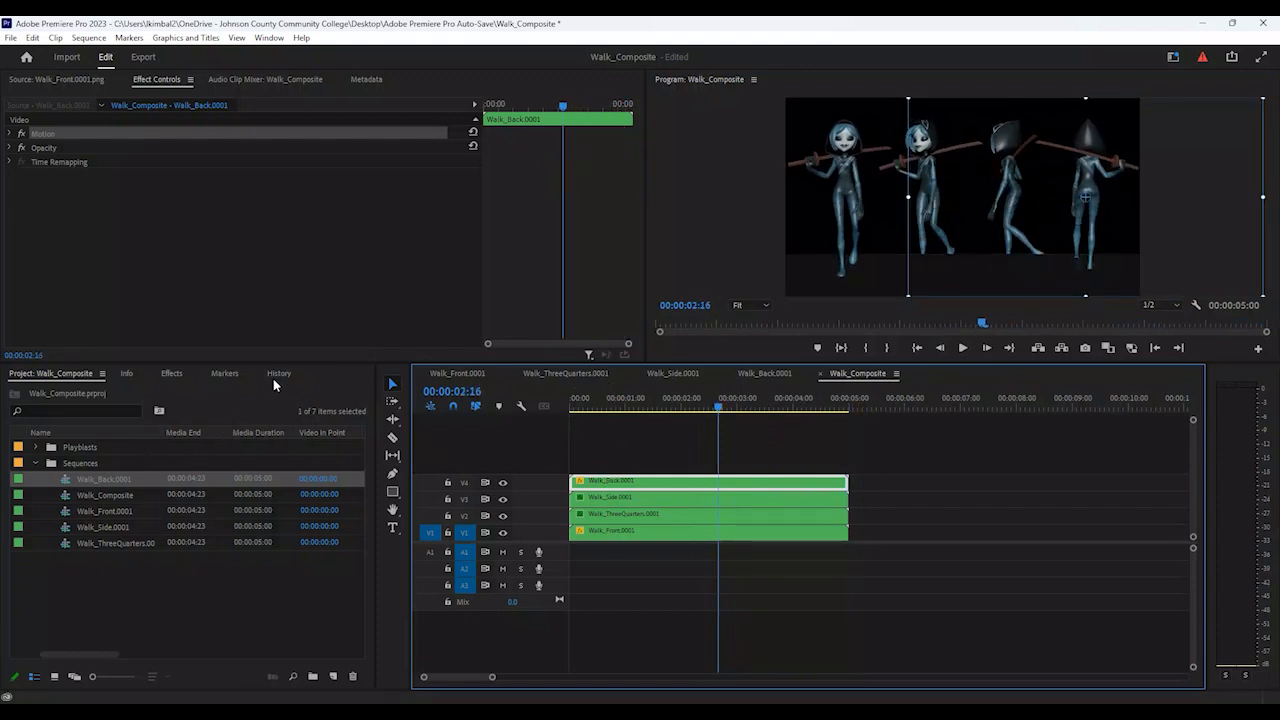
left_click(170, 373)
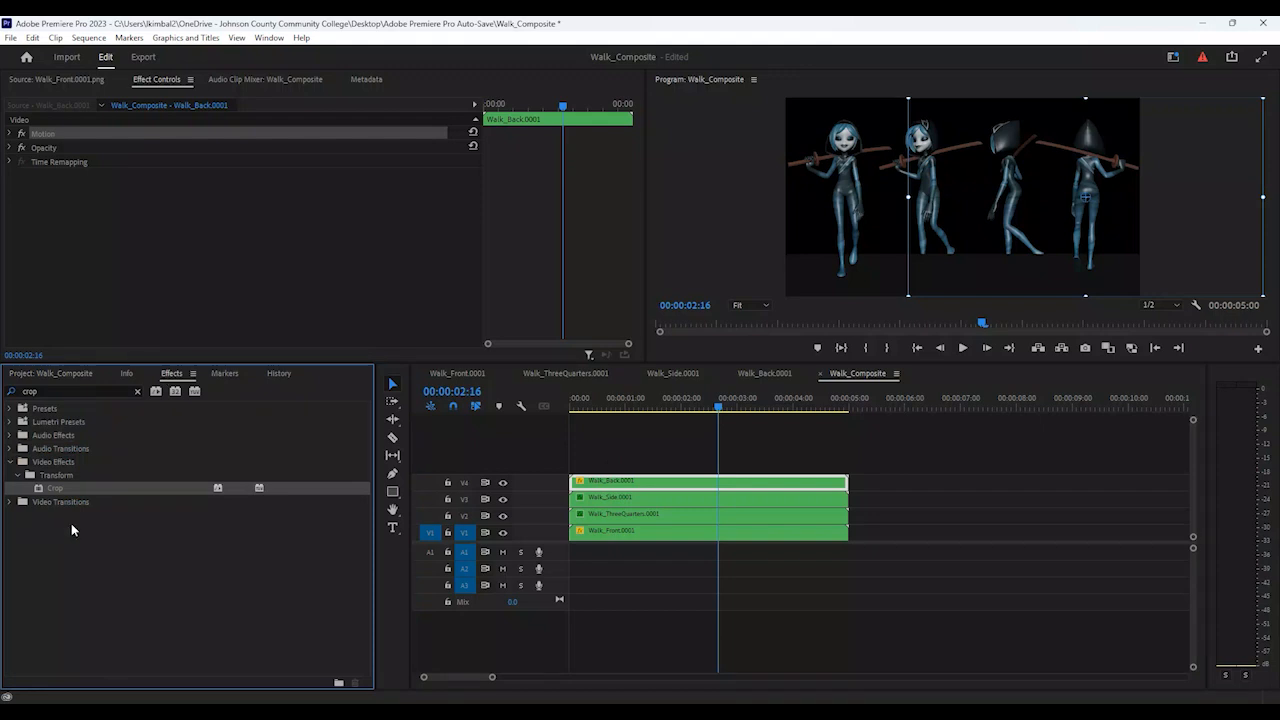
left_click_drag(72, 492, 588, 481)
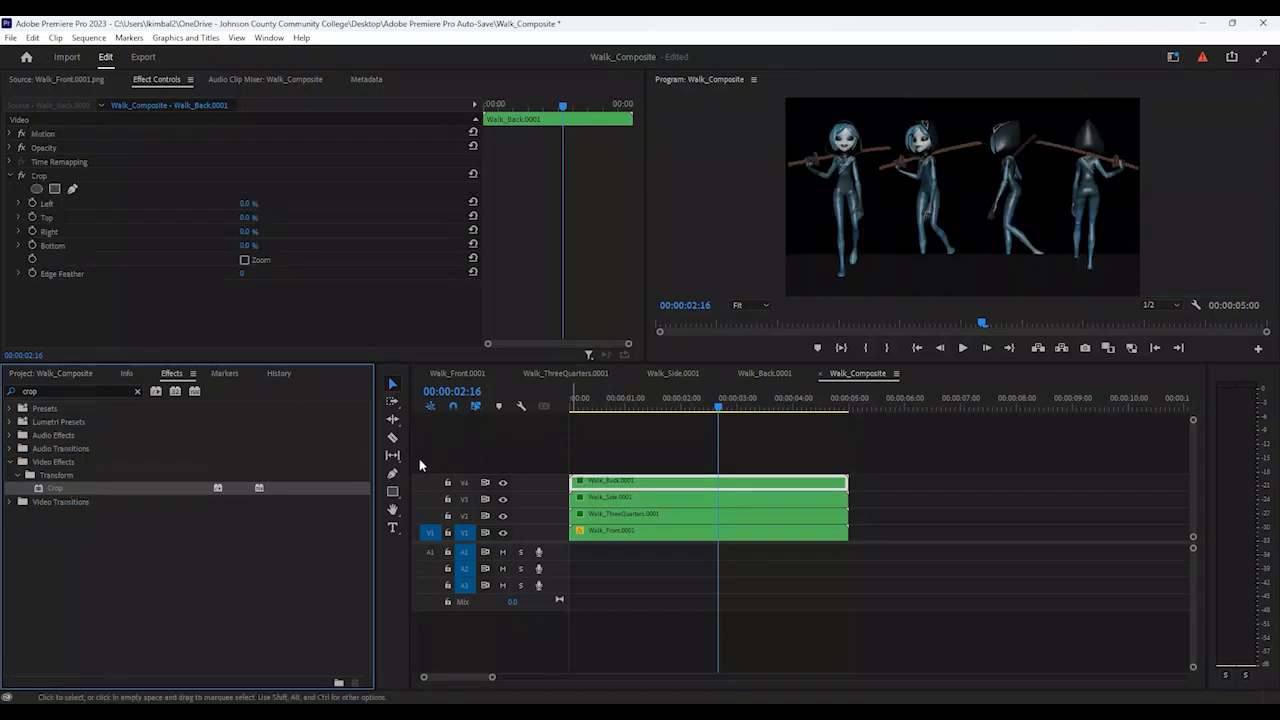
left_click(9, 176)
left_click(38, 176)
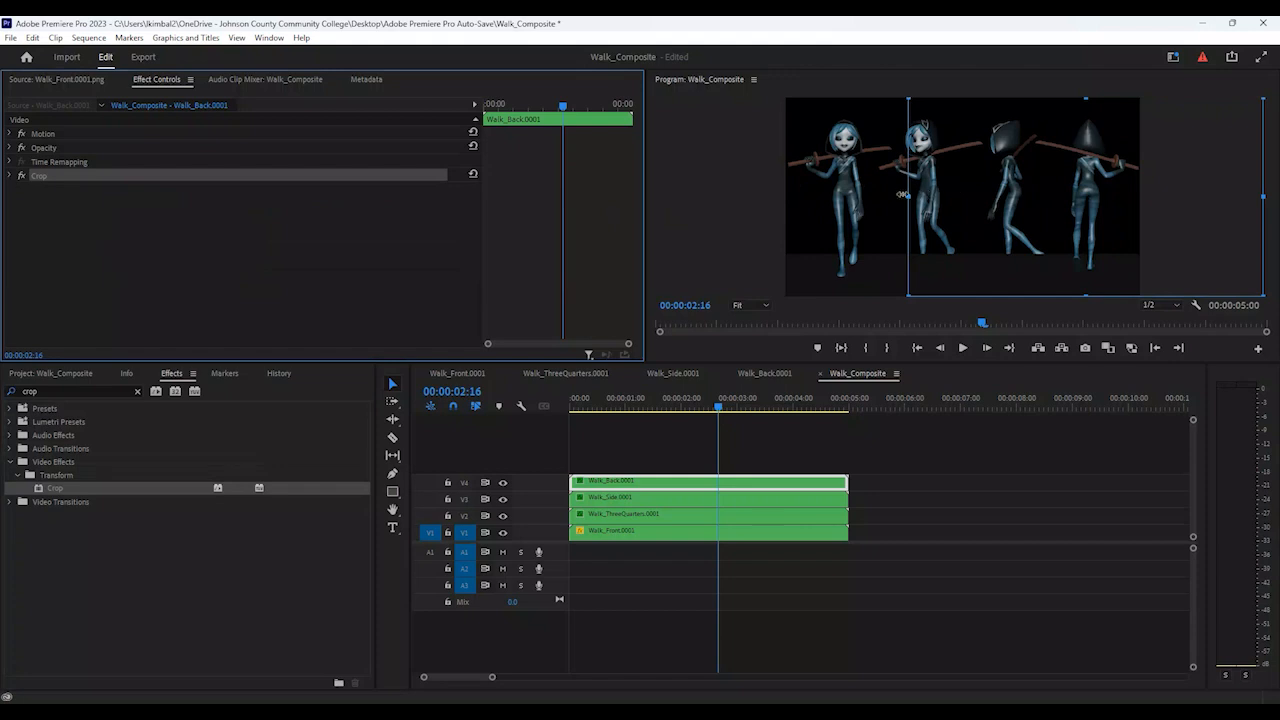
left_click_drag(903, 194, 1049, 233)
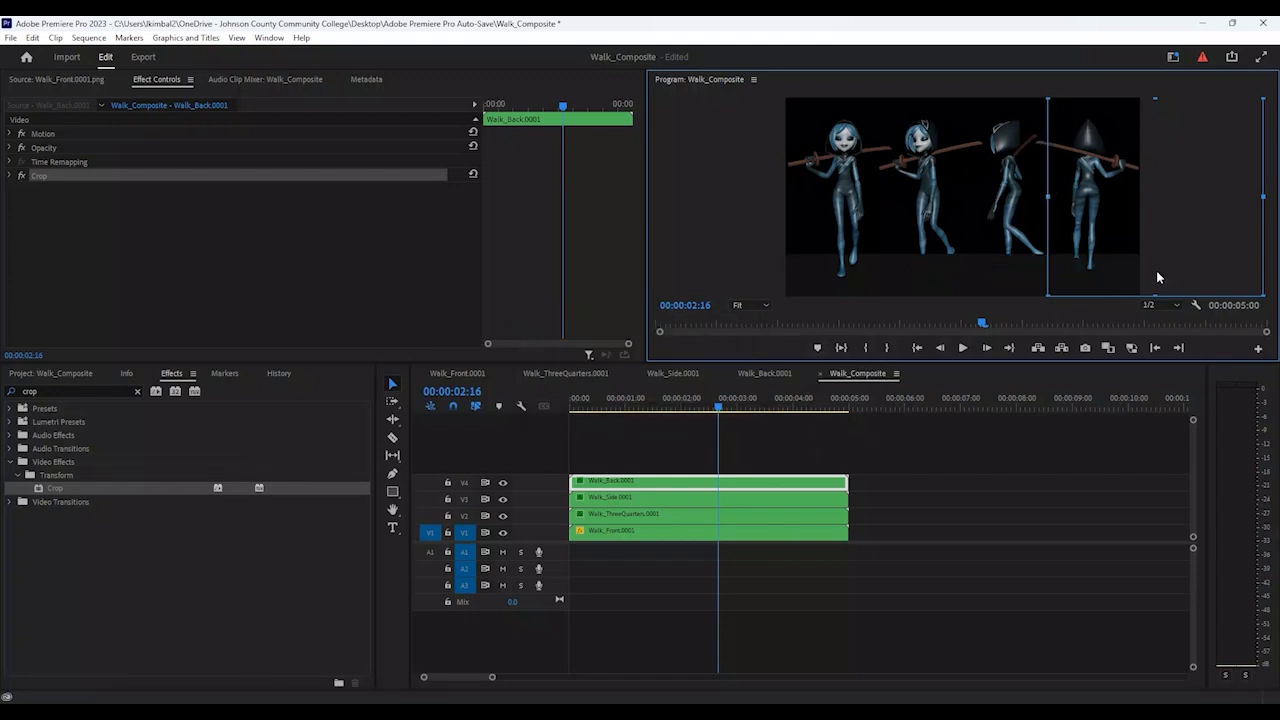
Swap the Walk_Side.0001 and Walk_Back.0001 clips so the side view is on V4 and the back view on V3
left_click(638, 546)
left_click(644, 497)
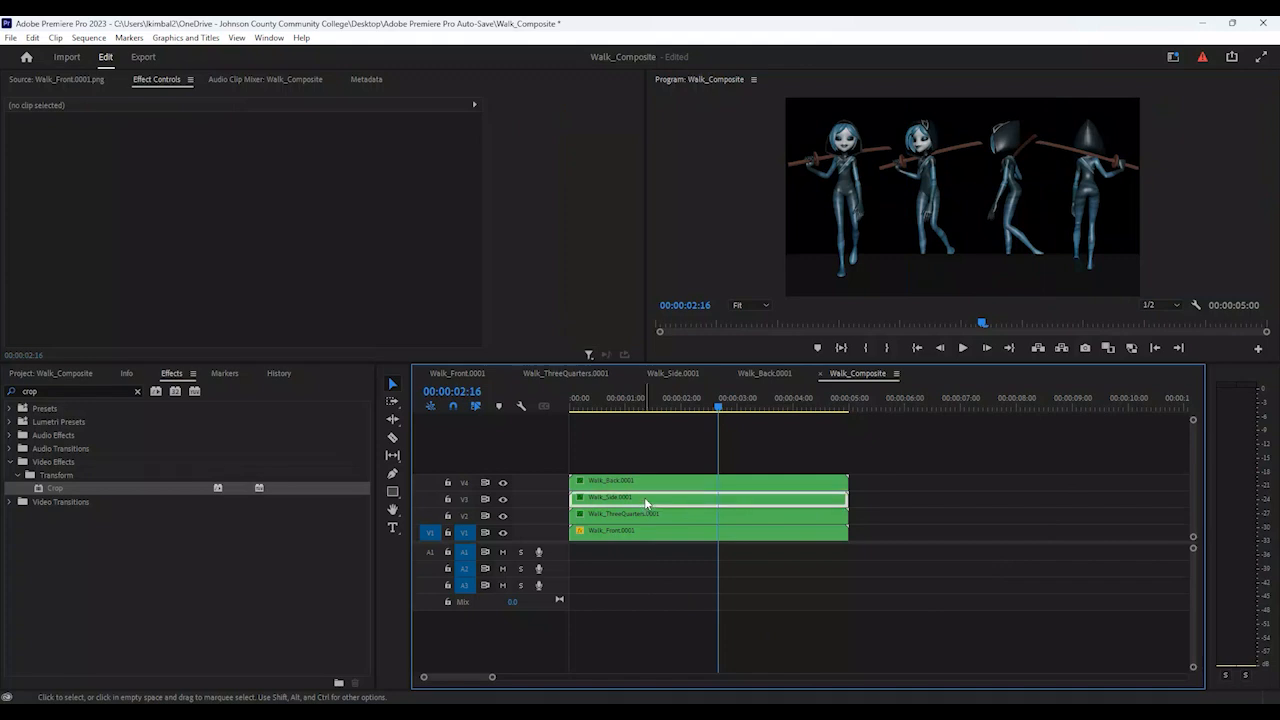
left_click_drag(644, 497, 957, 484)
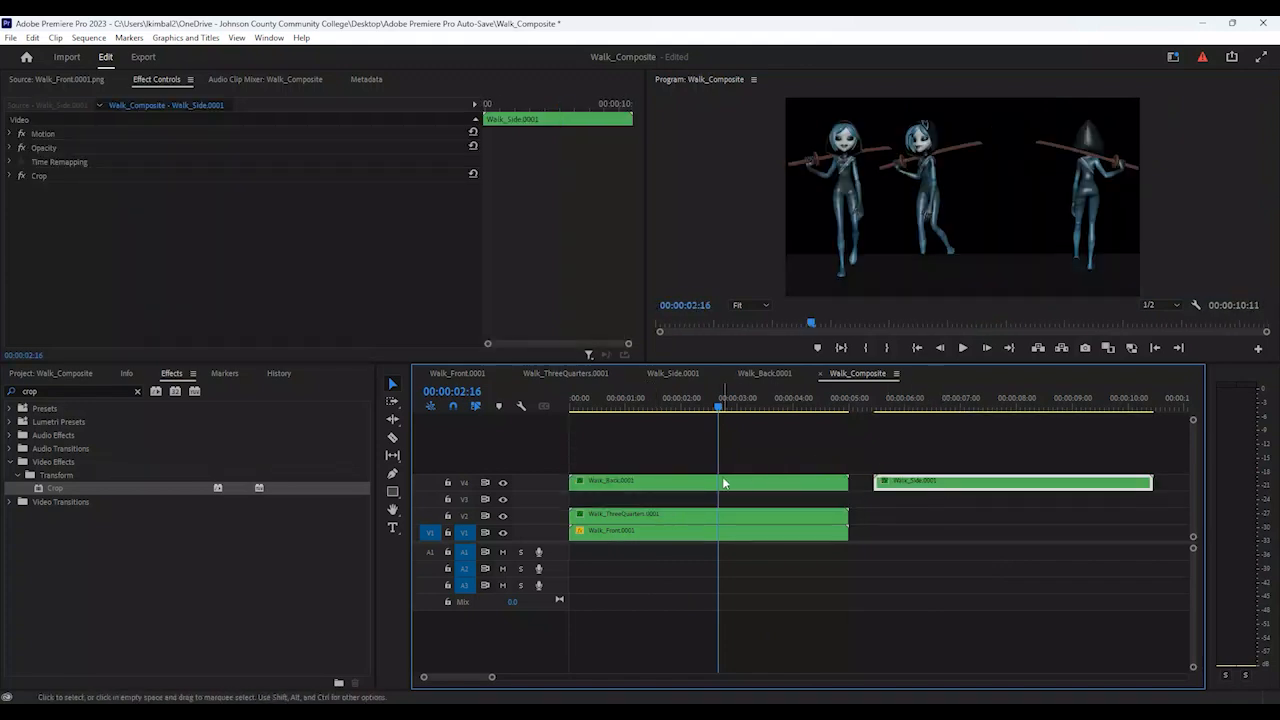
left_click_drag(715, 483, 715, 499)
left_click_drag(919, 489, 618, 491)
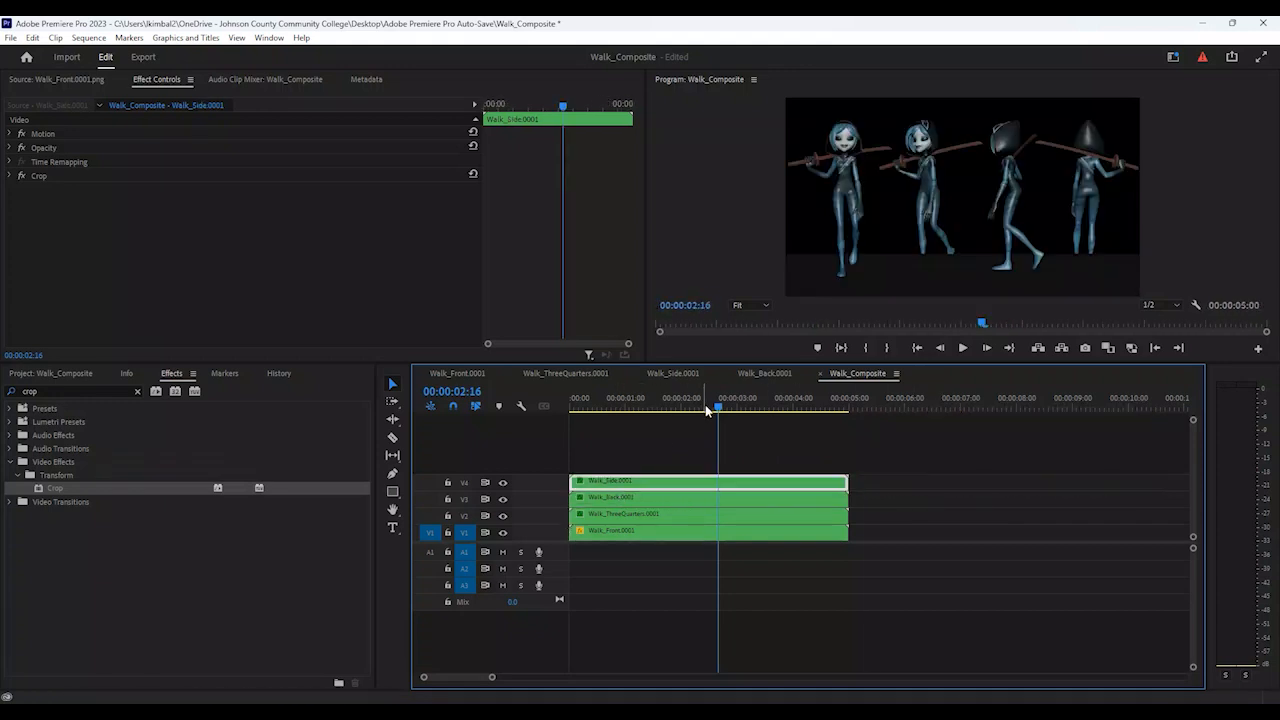
At 00:00:01:14, crop the right edge of Walk_Side.0001 to between the side-view and back-view figures
left_click_drag(716, 403, 658, 407)
left_click(1020, 202)
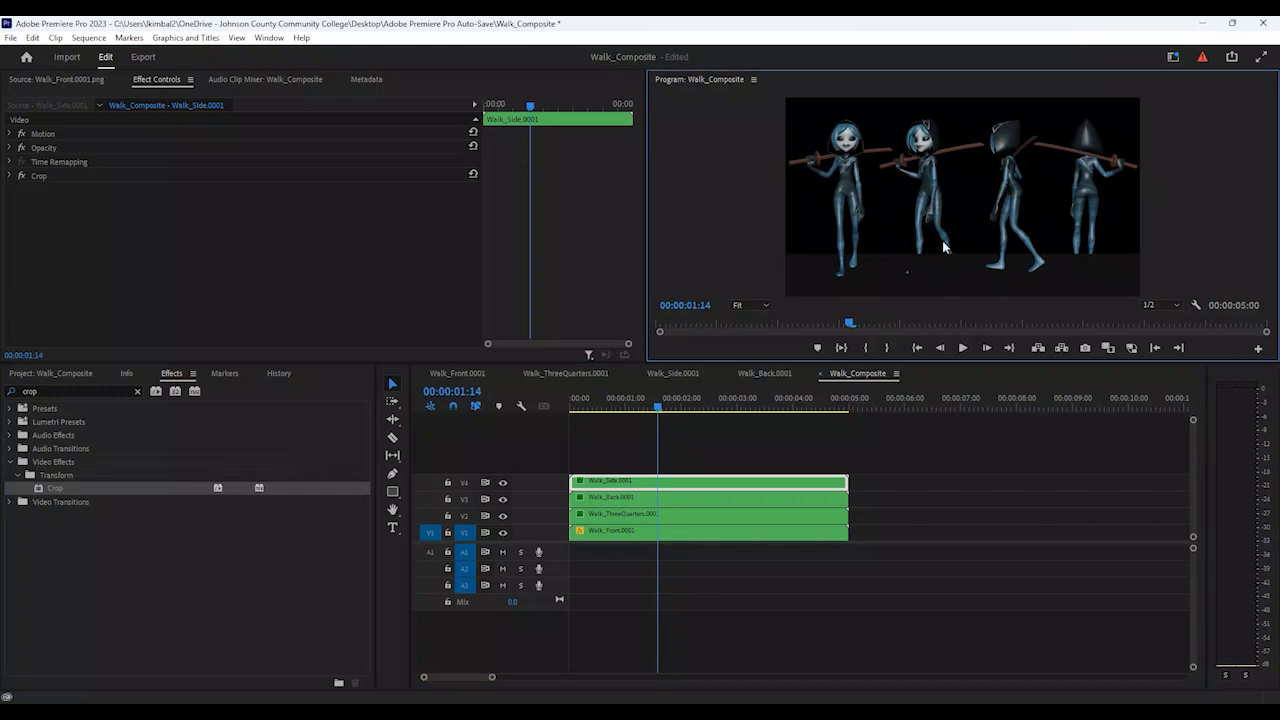
left_click(60, 180)
left_click_drag(1192, 198, 1057, 199)
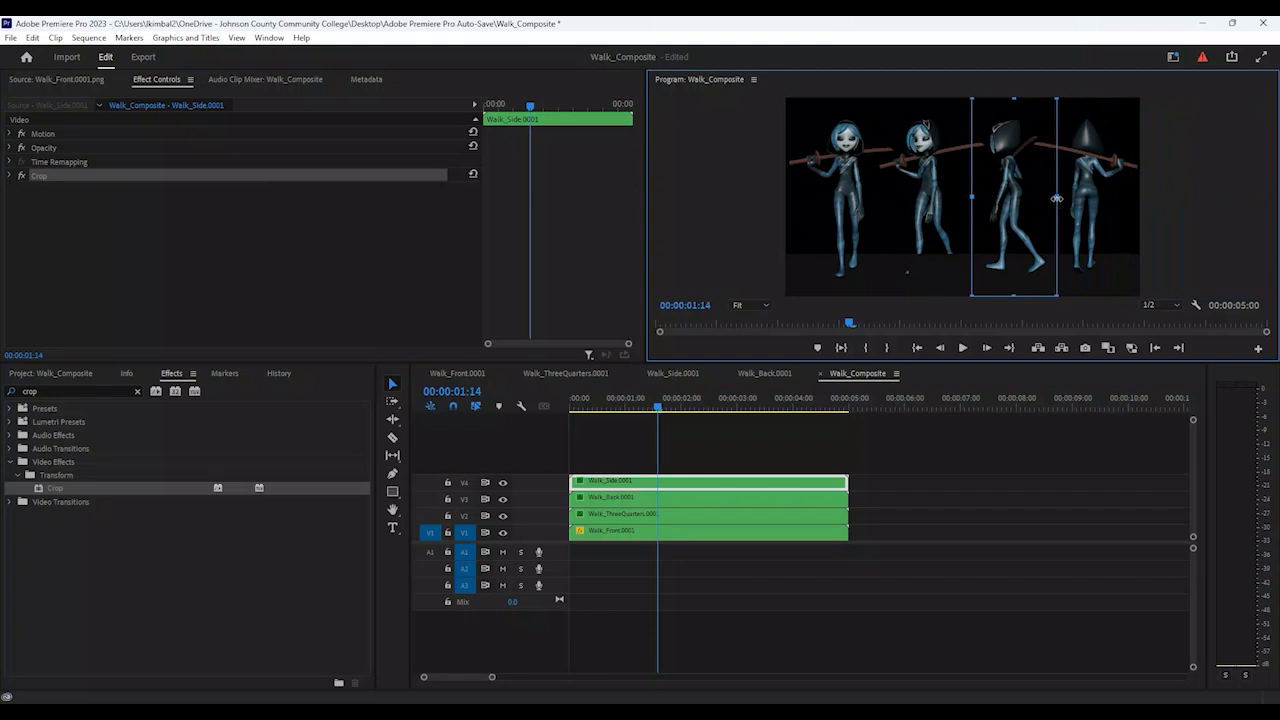
Play the sequence to check the crop and extend the right crop edge of Walk_Side.0001 slightly outward at 00:00:04:05
left_click(964, 347)
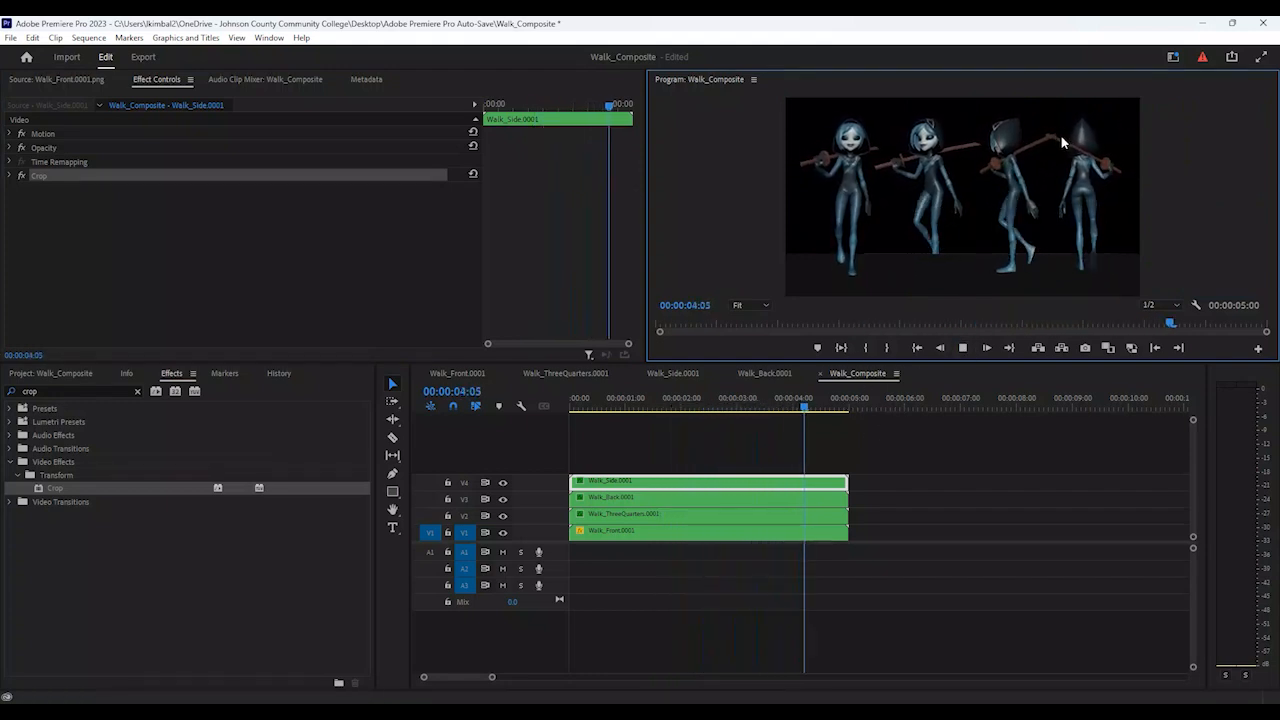
left_click_drag(773, 404, 804, 404)
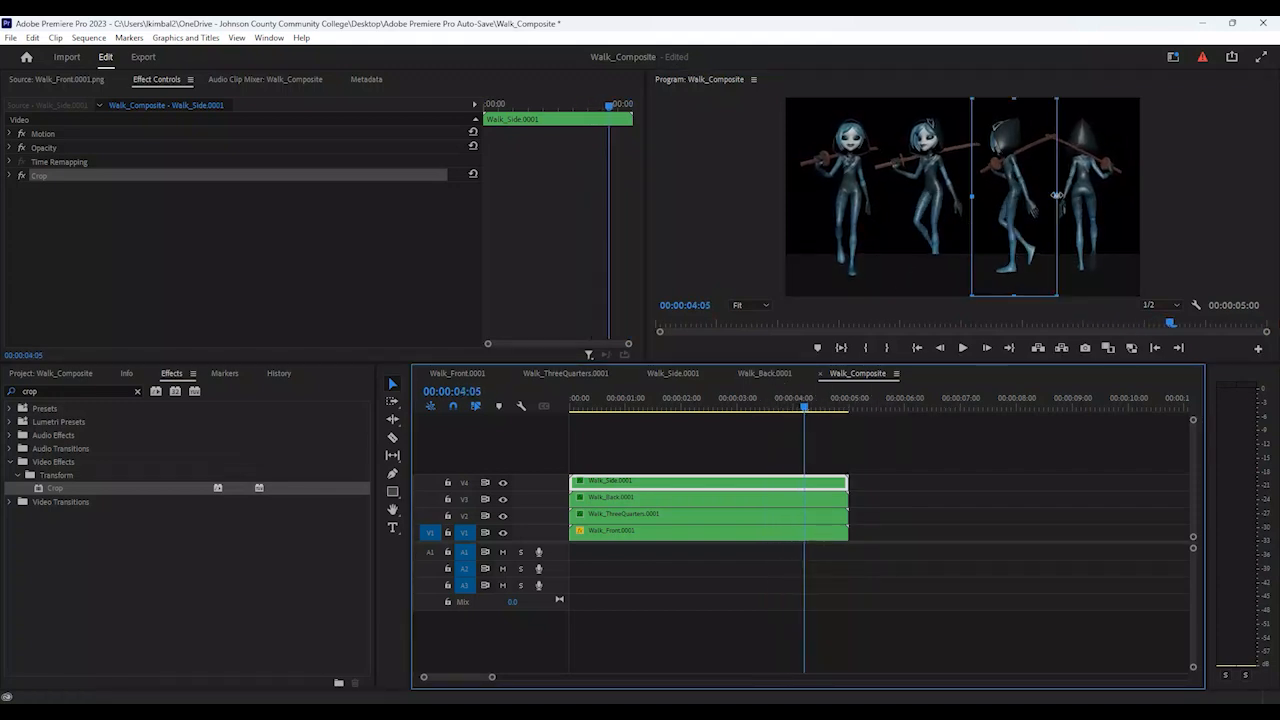
left_click_drag(1057, 195, 1061, 197)
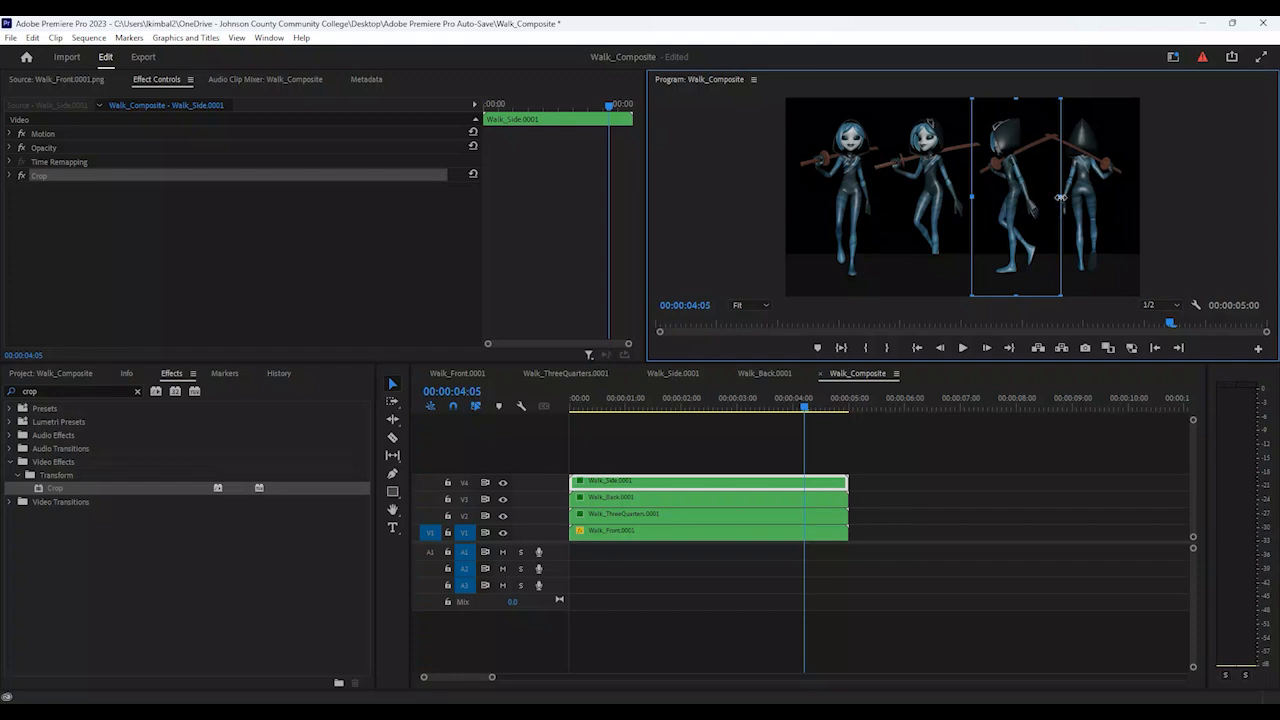
Return to the sequence start, crop the left edge of Walk_Back.0001 to the side-view figure, and play the result
left_click_drag(820, 402, 539, 382)
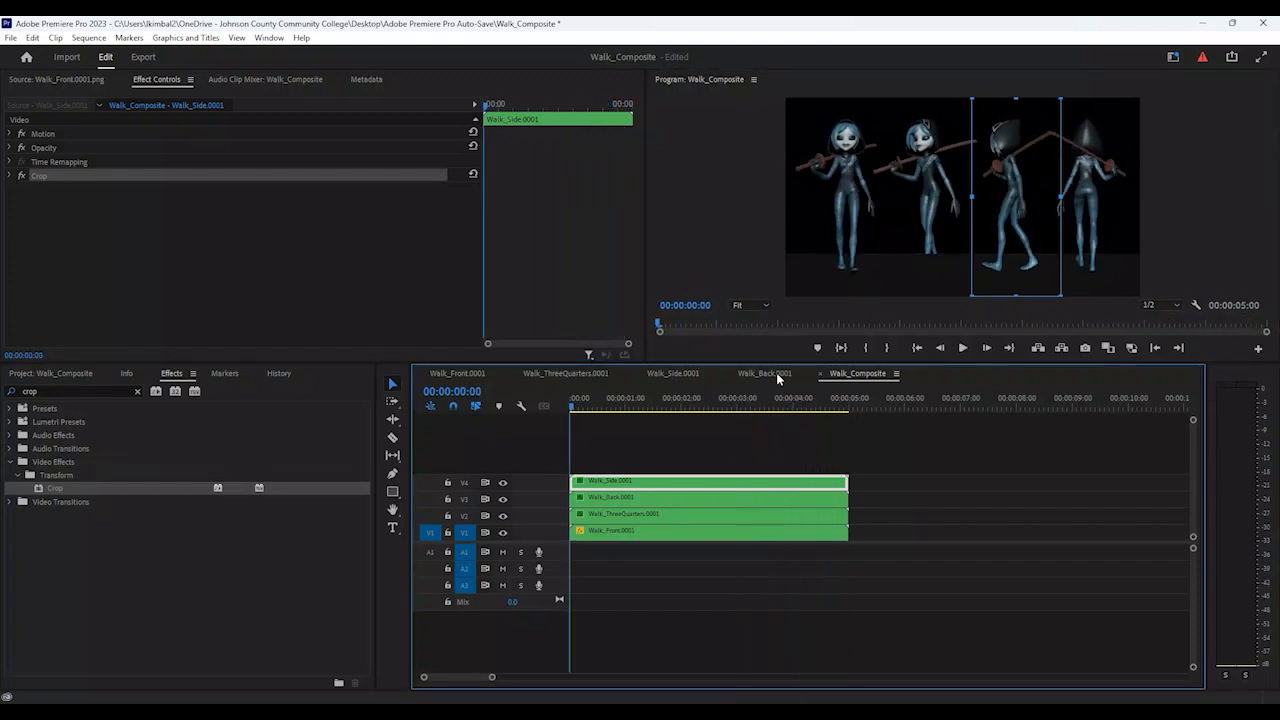
left_click(668, 497)
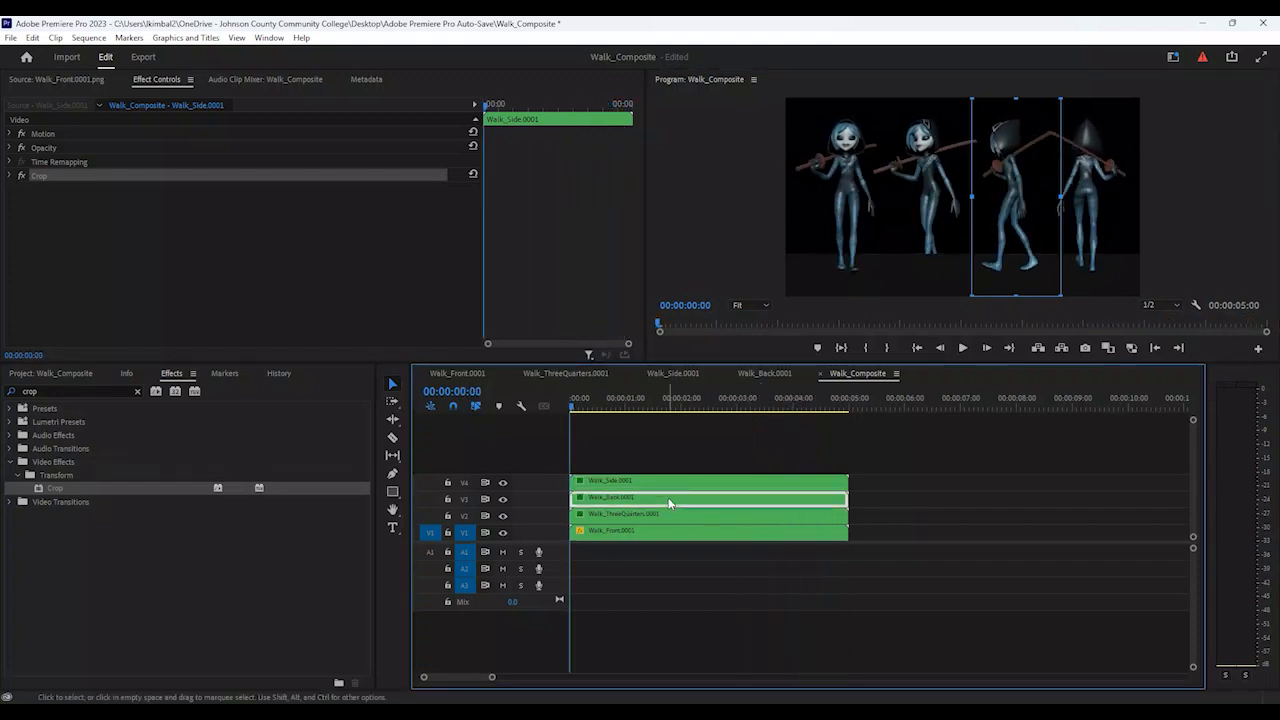
left_click(1100, 183)
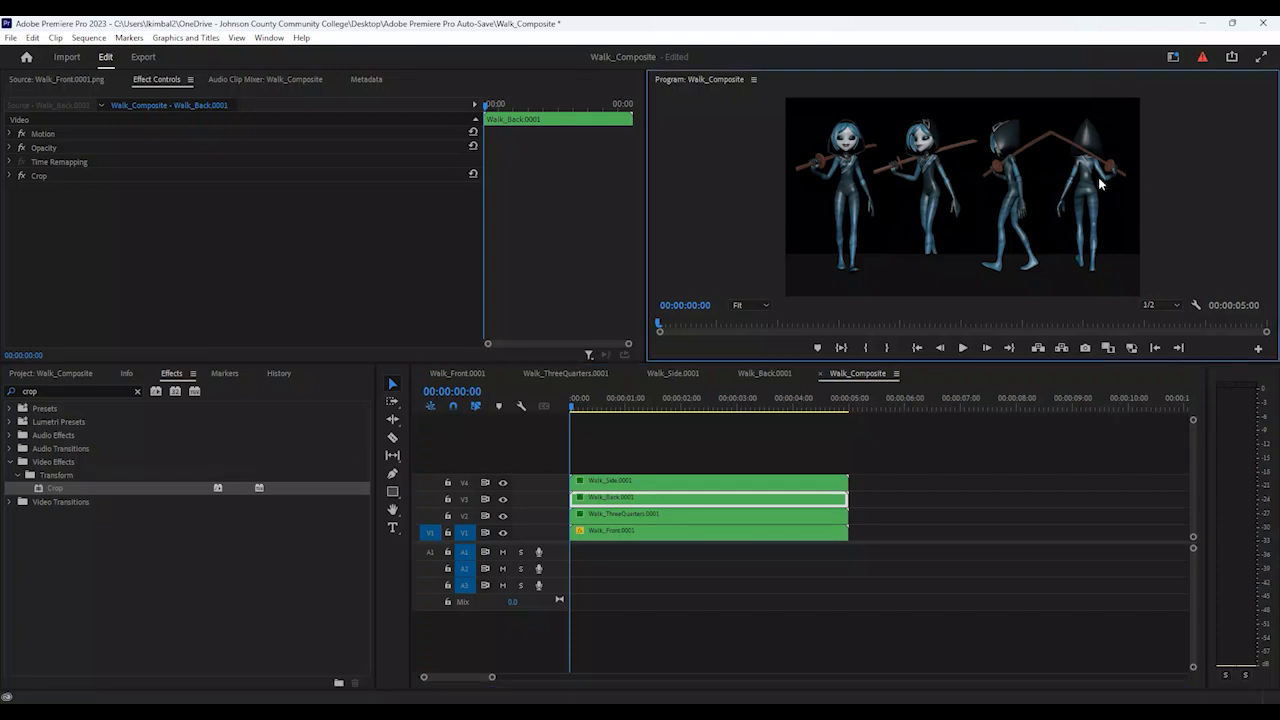
left_click(140, 177)
left_click(45, 176)
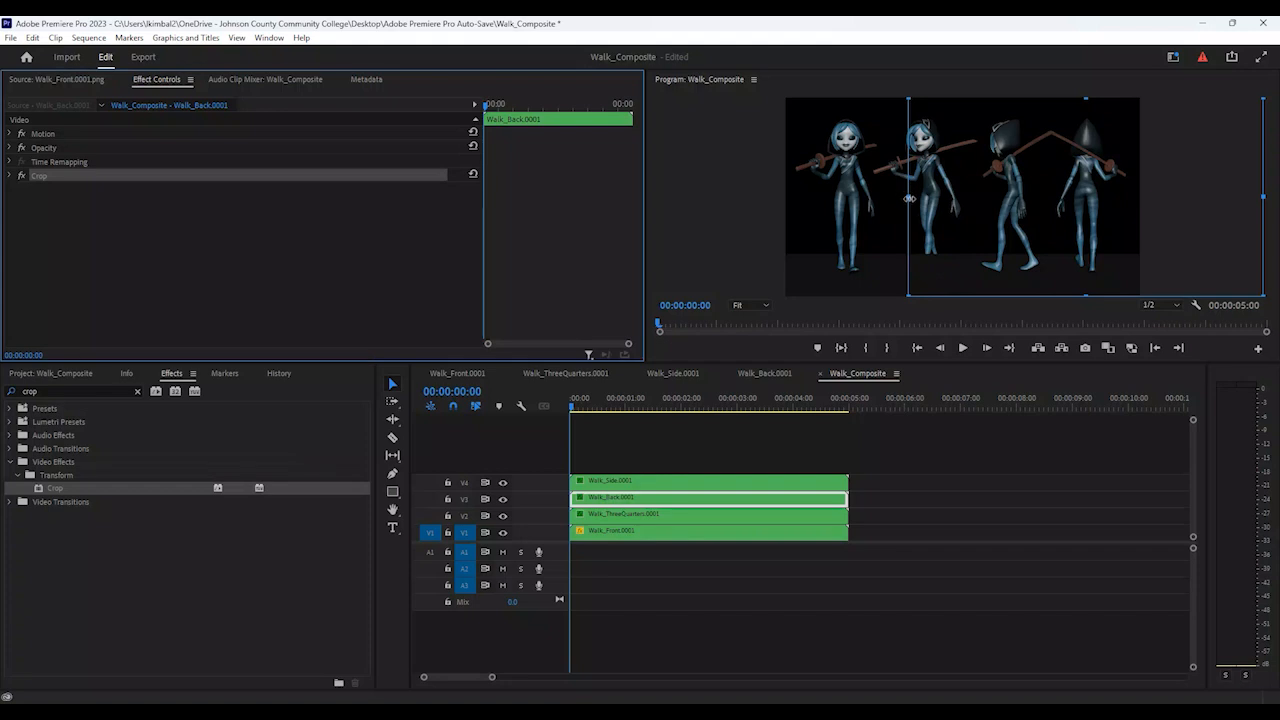
left_click_drag(909, 198, 1006, 199)
left_click(968, 581)
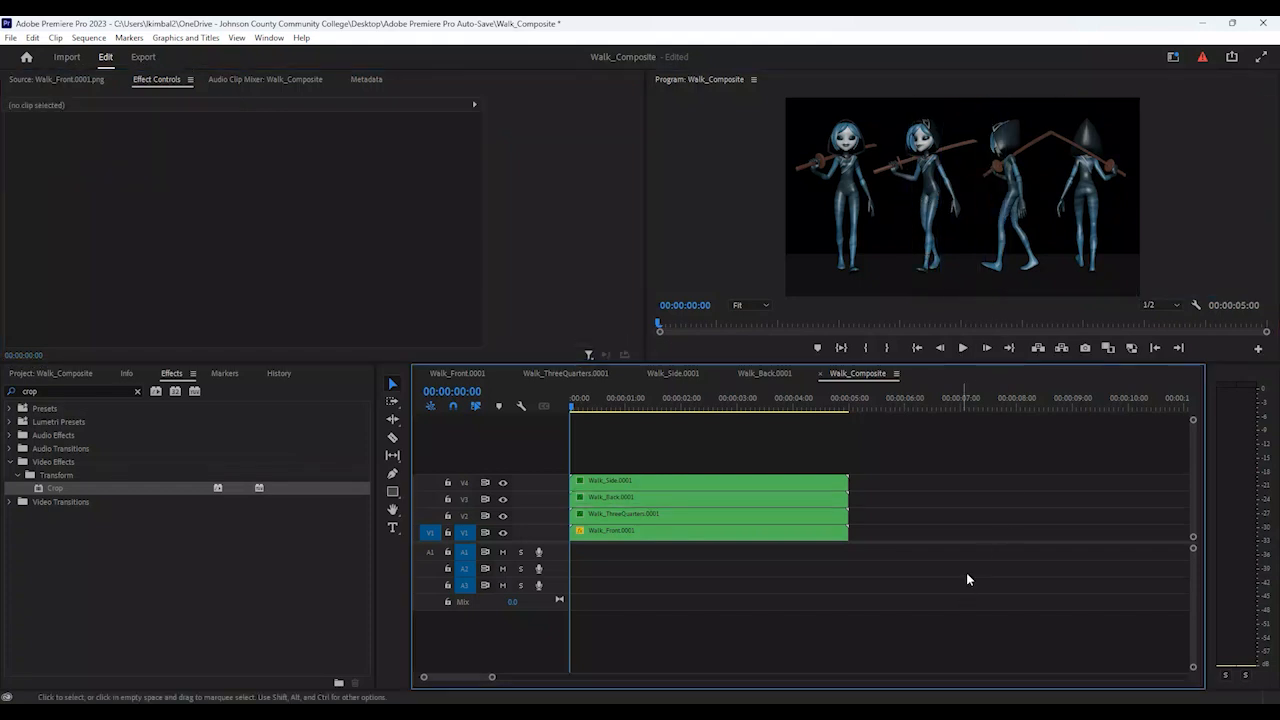
left_click(962, 348)
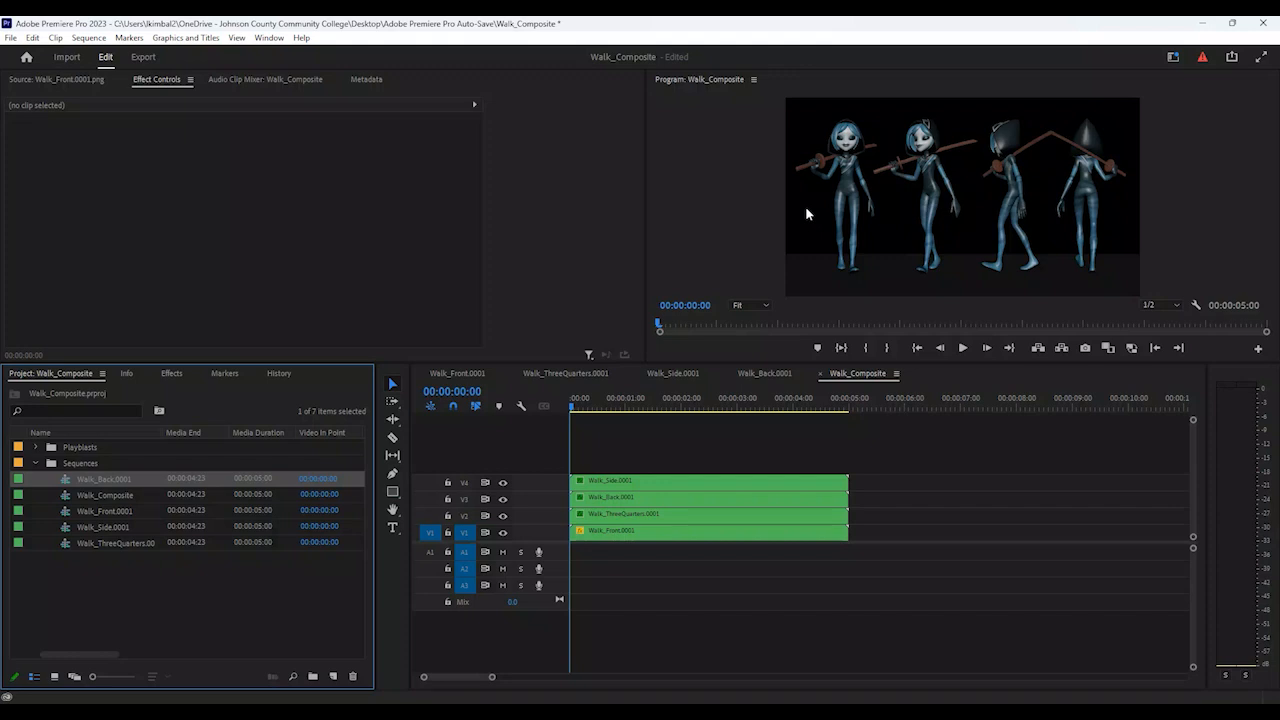
Collapse the Sequences bin and create a light grey 1280 × 720 color matte at 24.00 fps named Color Matte
left_click(34, 464)
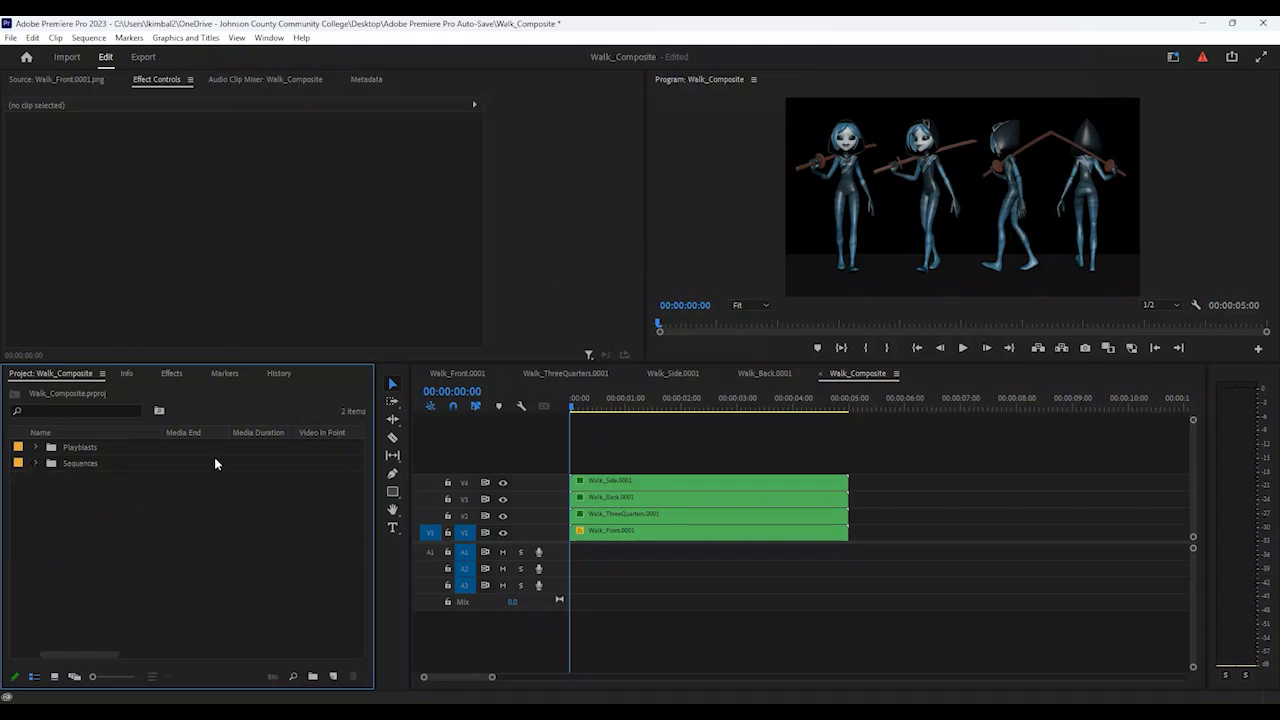
left_click(334, 677)
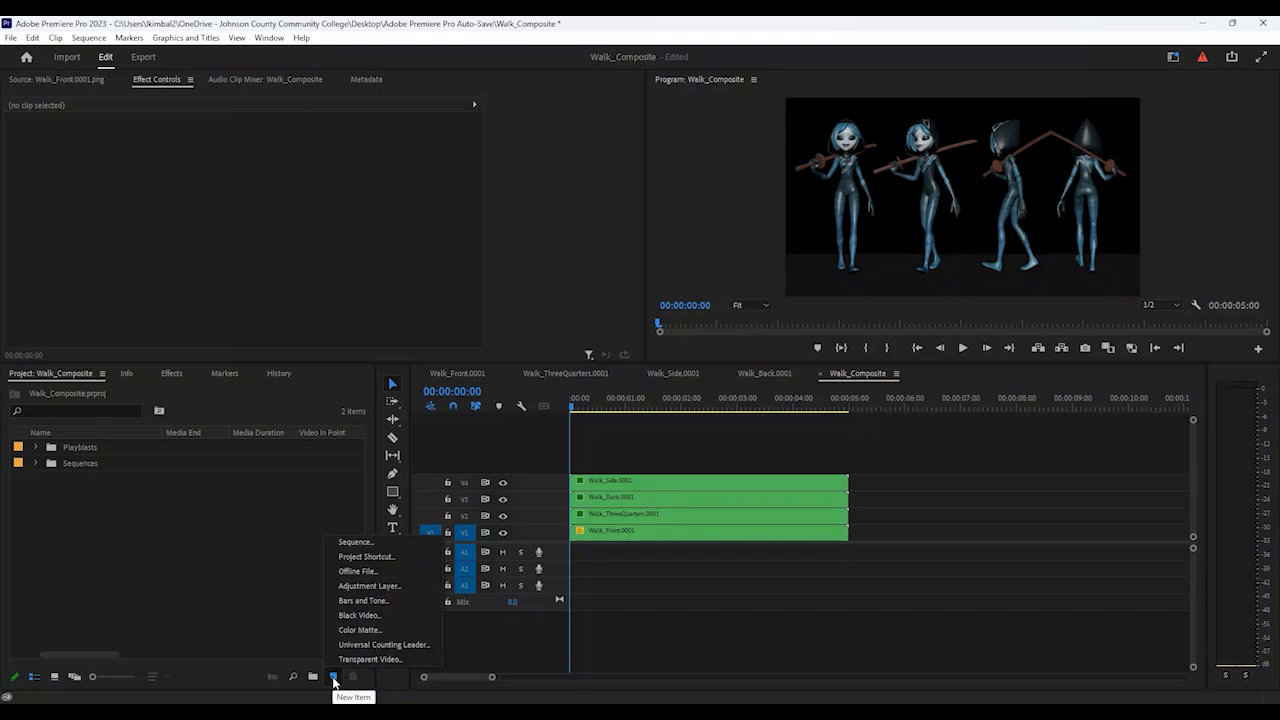
left_click(349, 628)
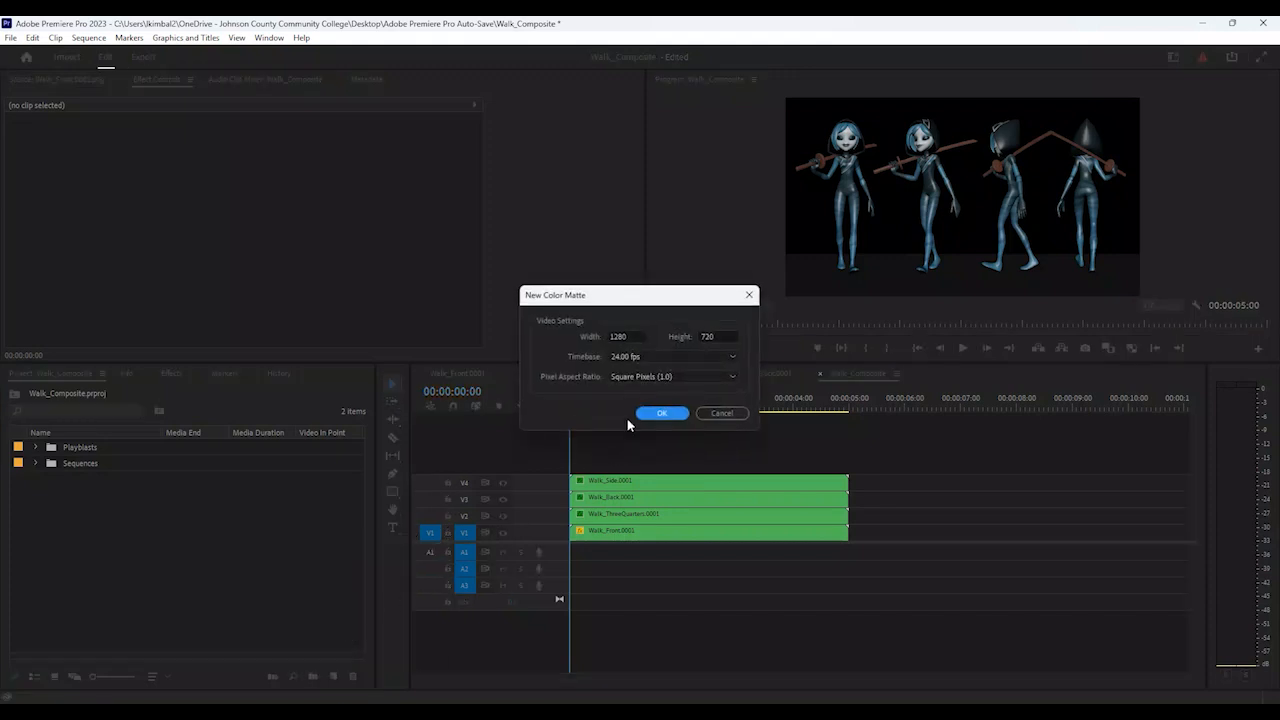
left_click(676, 415)
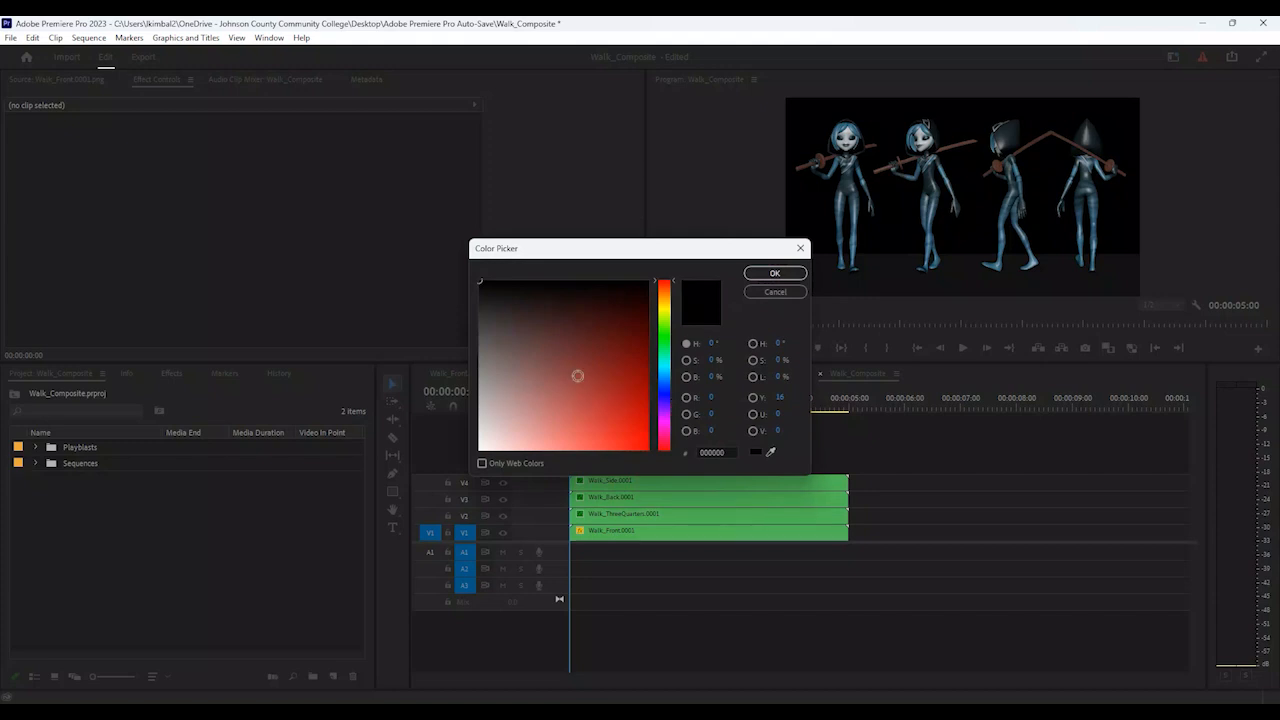
left_click_drag(498, 430, 429, 381)
left_click(765, 273)
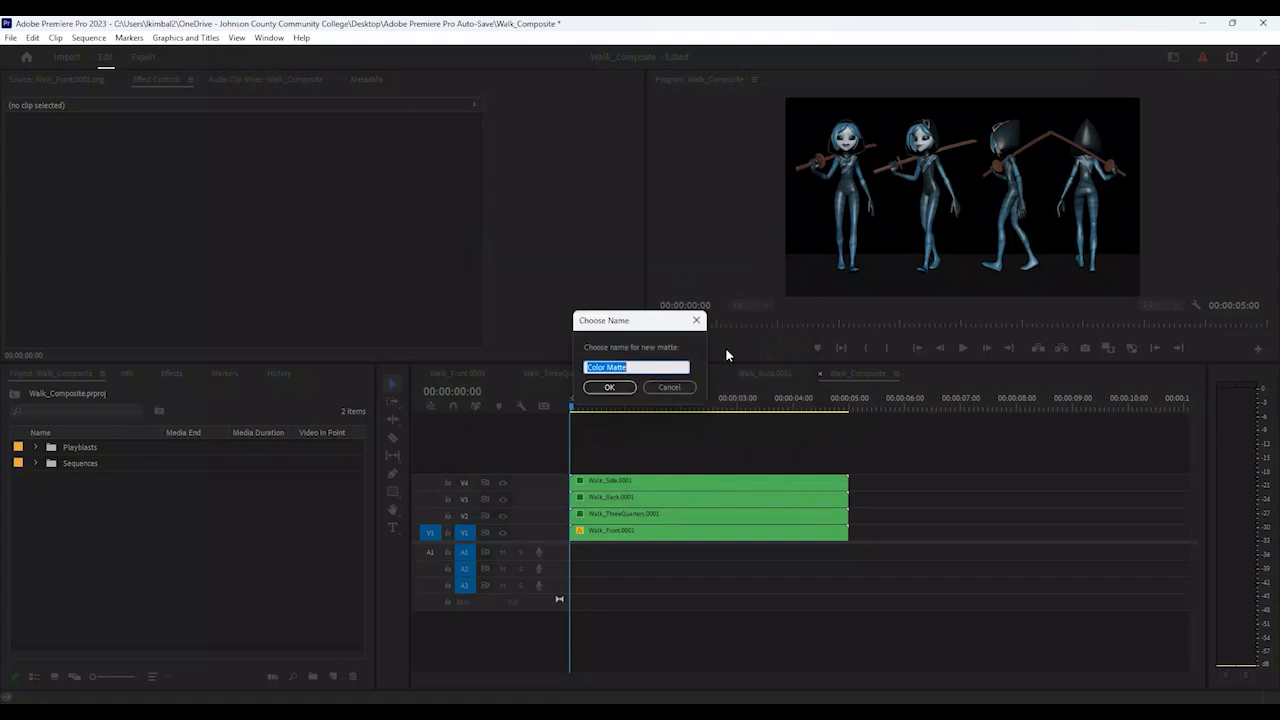
left_click(609, 387)
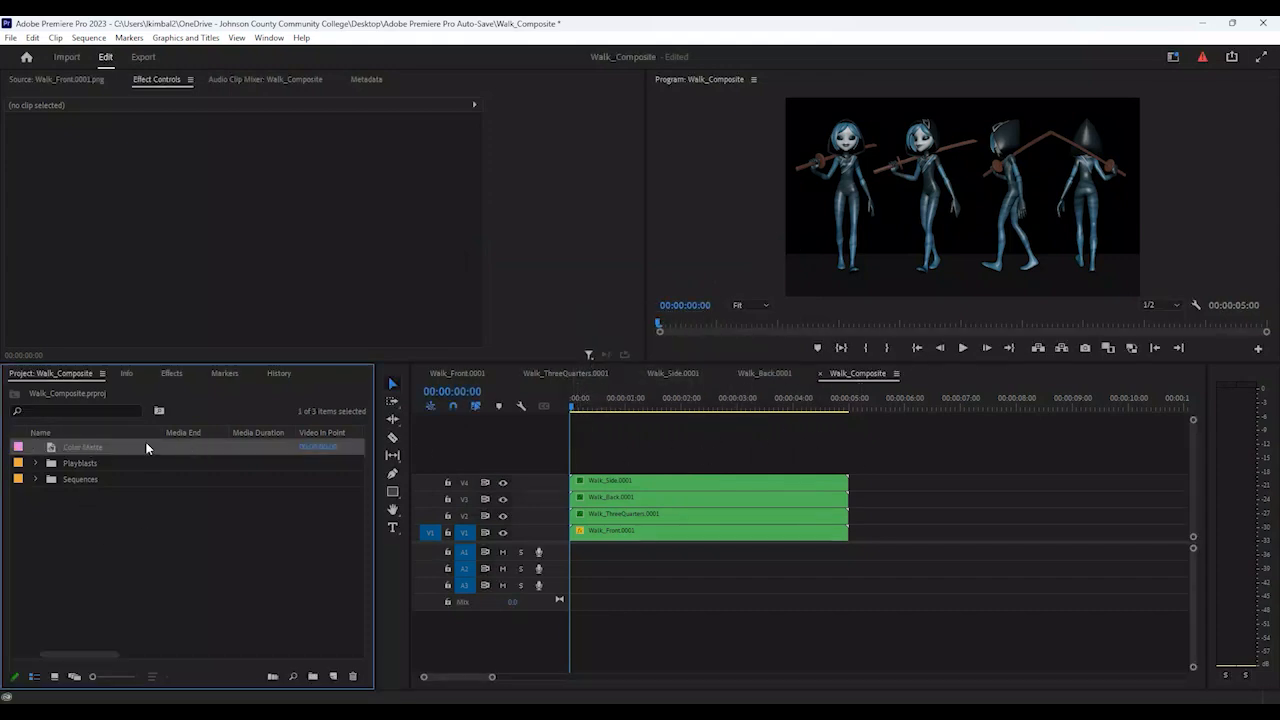
left_click_drag(146, 448, 680, 552)
left_click(636, 465)
key("ctrl+z")
Move the four walk clips up one track to V2–V5 and place Color Matte on V1 at the sequence start
left_click(640, 465)
left_click_drag(678, 482, 682, 468)
left_click(981, 482)
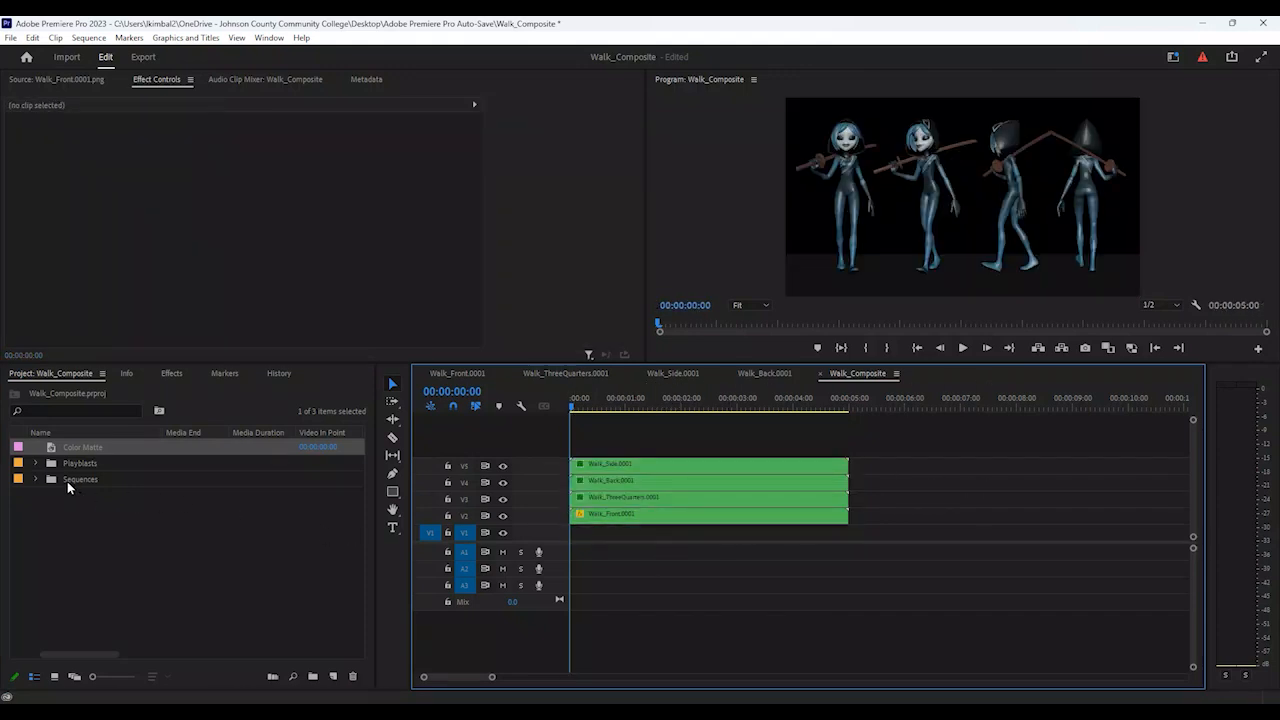
left_click_drag(75, 449, 563, 537)
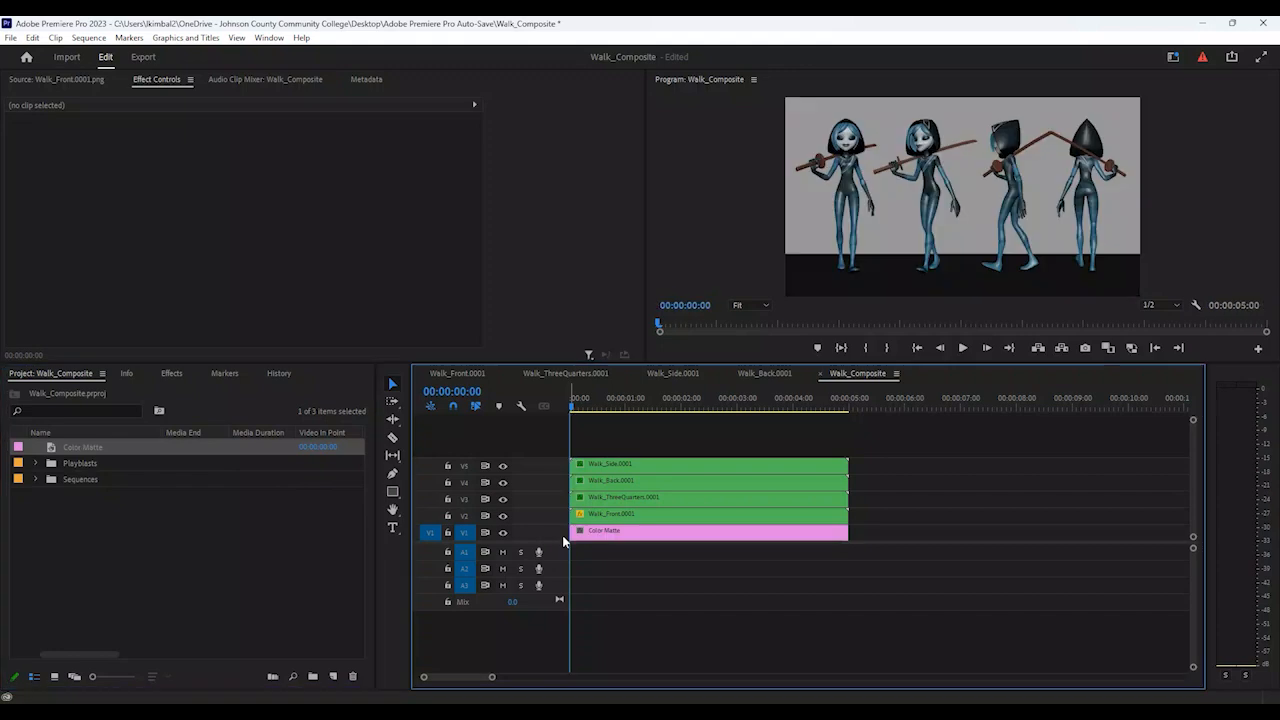
Play the composite over the grey matte and move the playhead to 00:00:00:20
left_click(963, 348)
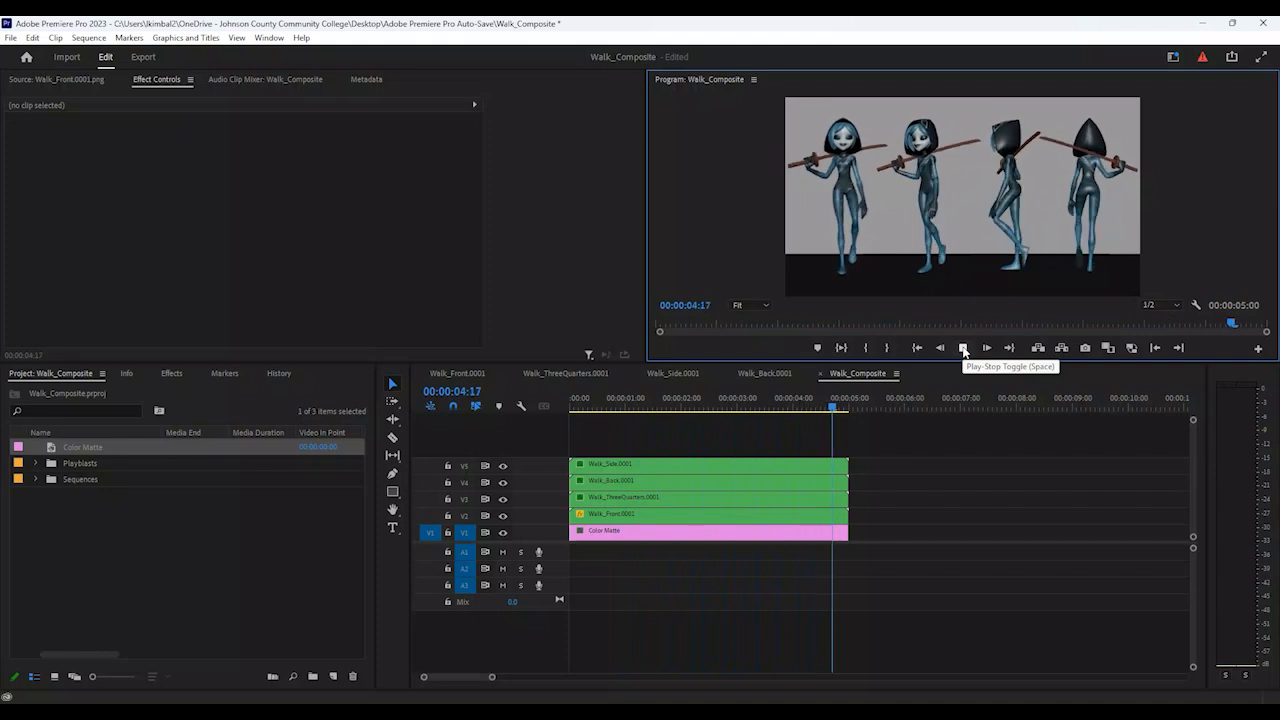
left_click(630, 400)
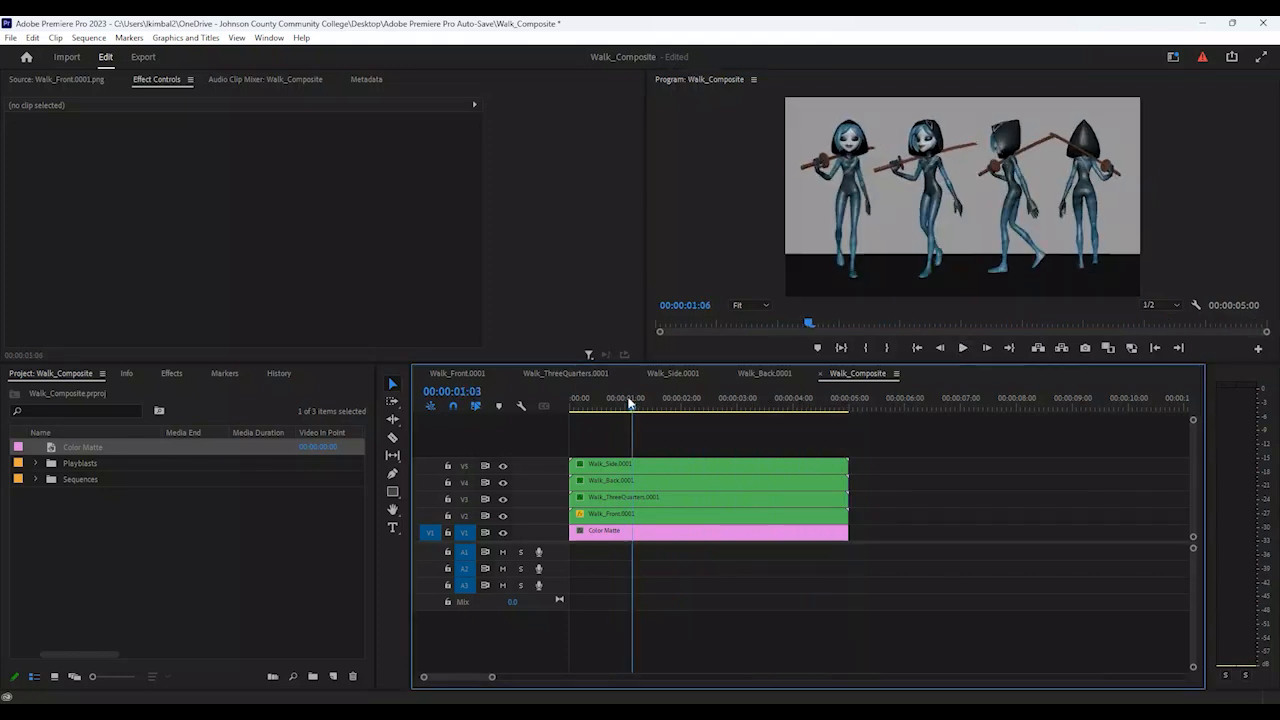
left_click_drag(630, 400, 613, 400)
Recolour the Color Matte clip on V1 to a golden yellow with a hue of 44°
double_click(585, 531)
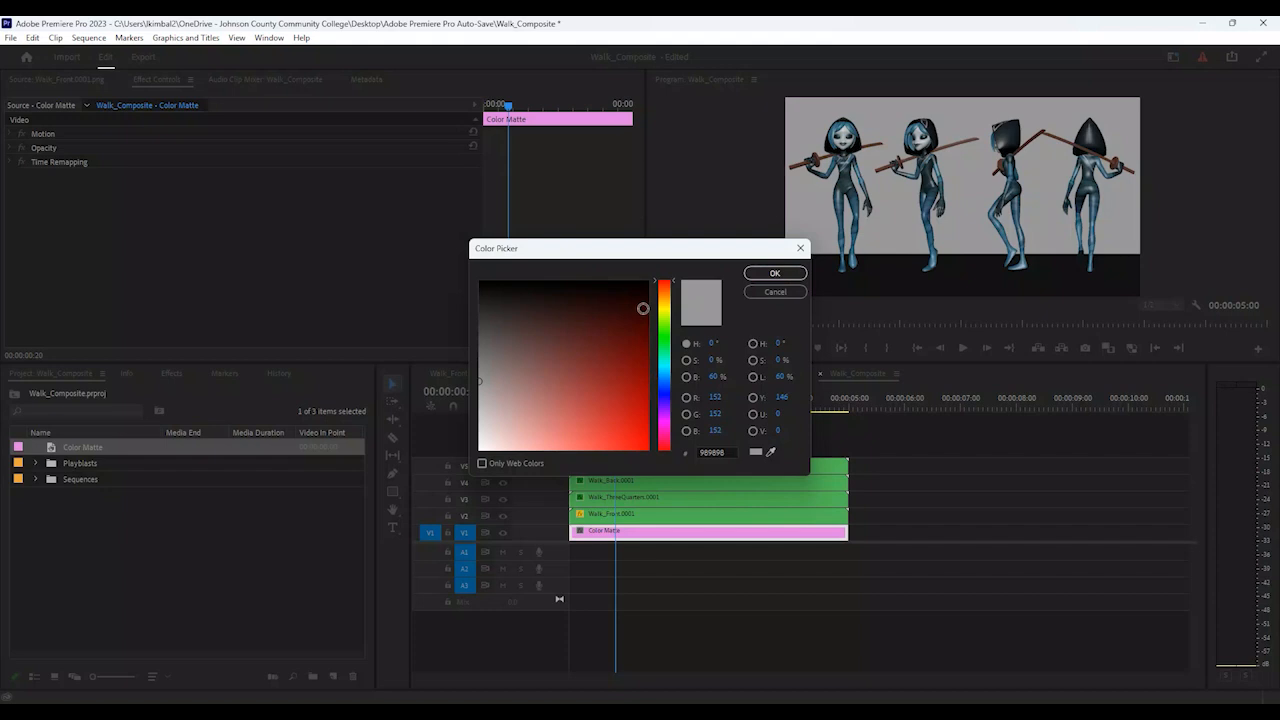
left_click(667, 306)
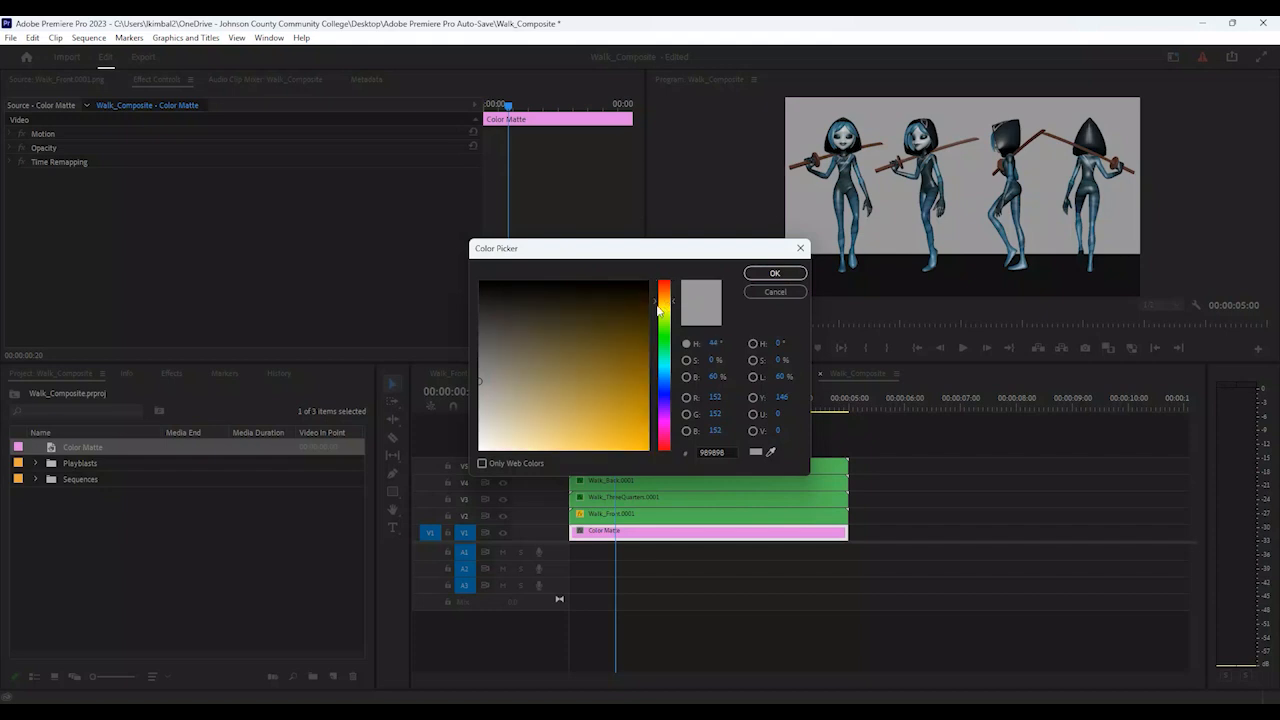
mouse_move(540, 444)
left_mouse_down()
mouse_move(585, 458)
mouse_move(609, 436)
mouse_move(602, 466)
left_mouse_up()
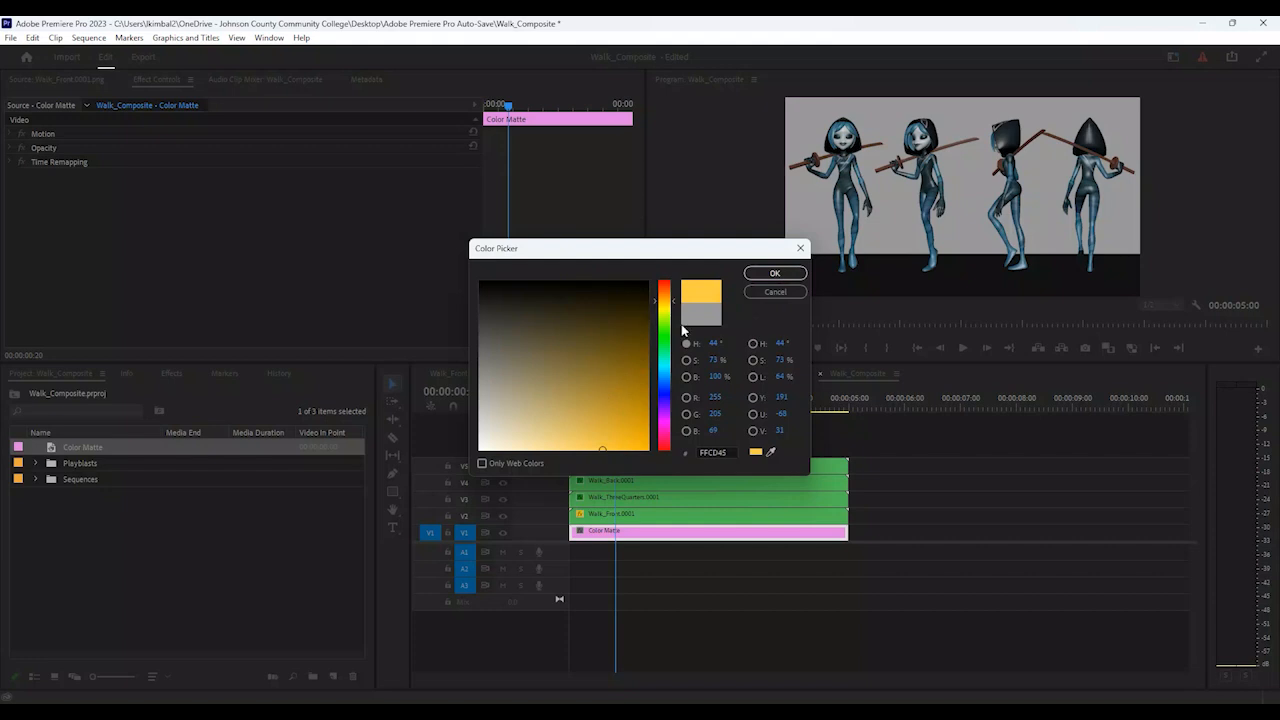
left_click(686, 360)
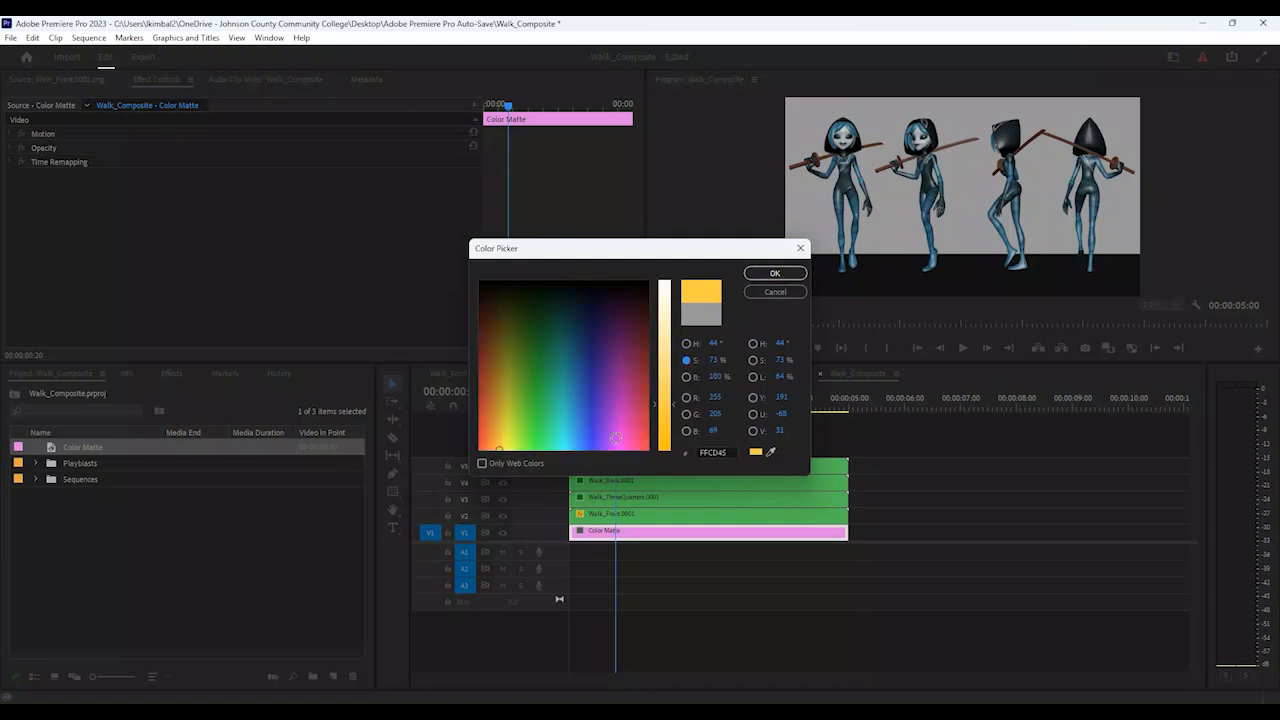
left_click_drag(665, 400, 665, 443)
left_click(686, 377)
left_click(685, 361)
left_click(686, 344)
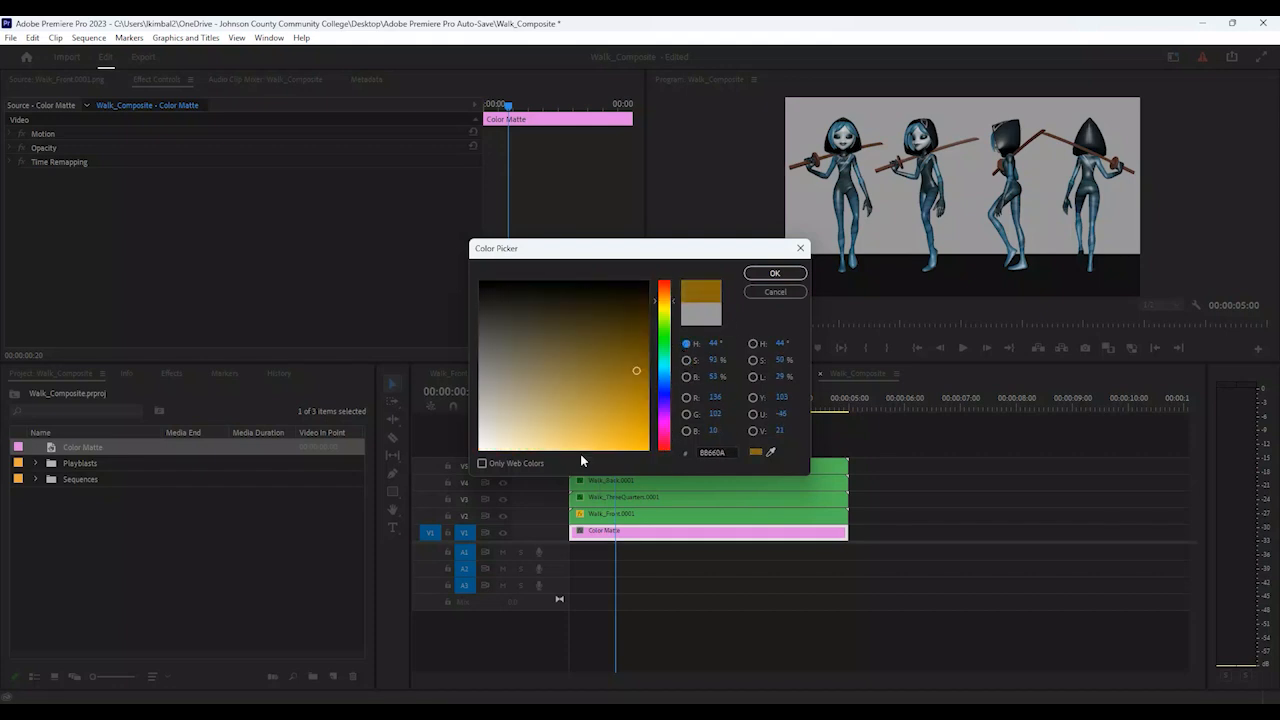
mouse_move(636, 373)
left_mouse_down()
mouse_move(607, 370)
mouse_move(607, 402)
left_mouse_up()
left_click(775, 273)
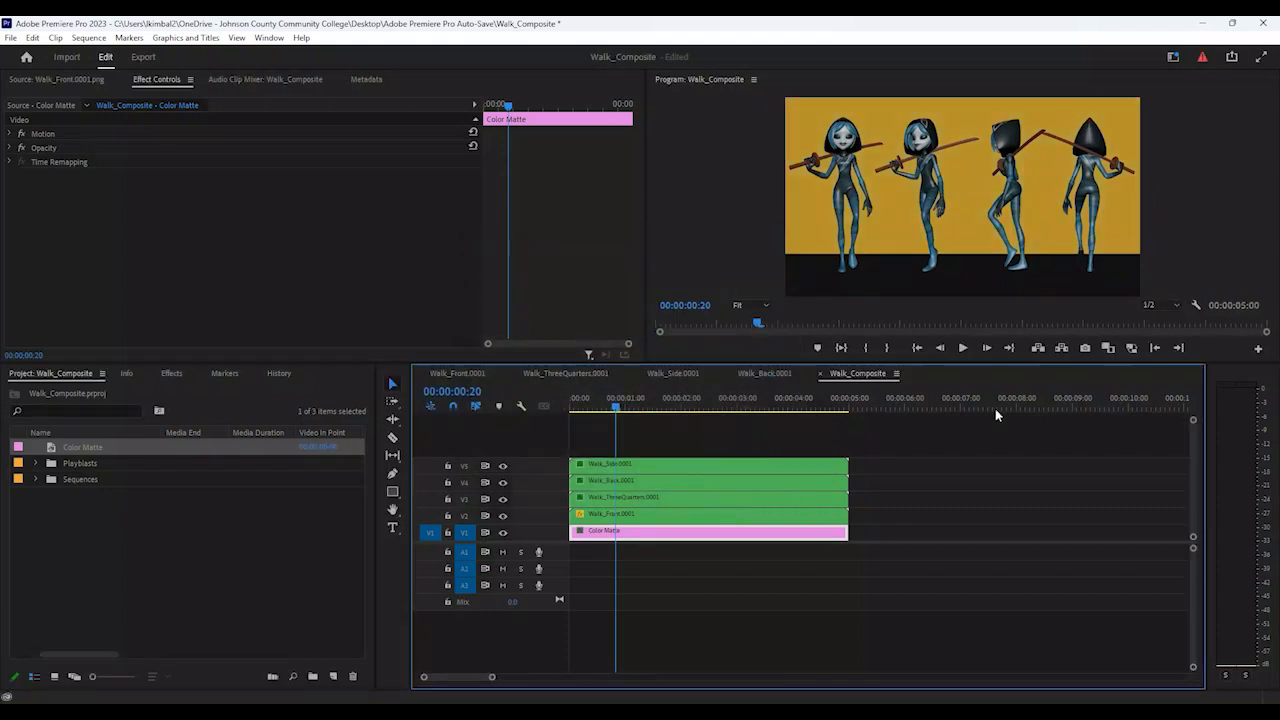
Play the sequence over the golden yellow background and stop at 00:00:02:07
left_click(965, 349)
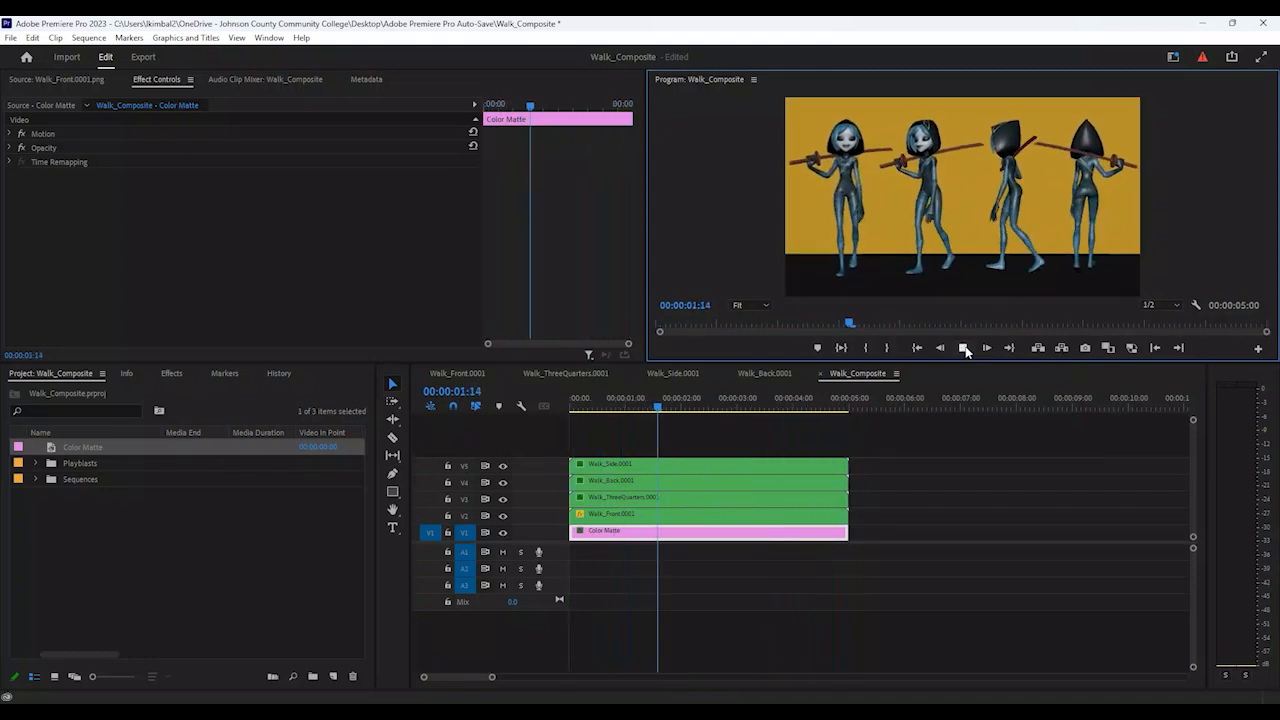
left_click(965, 349)
left_click(349, 190)
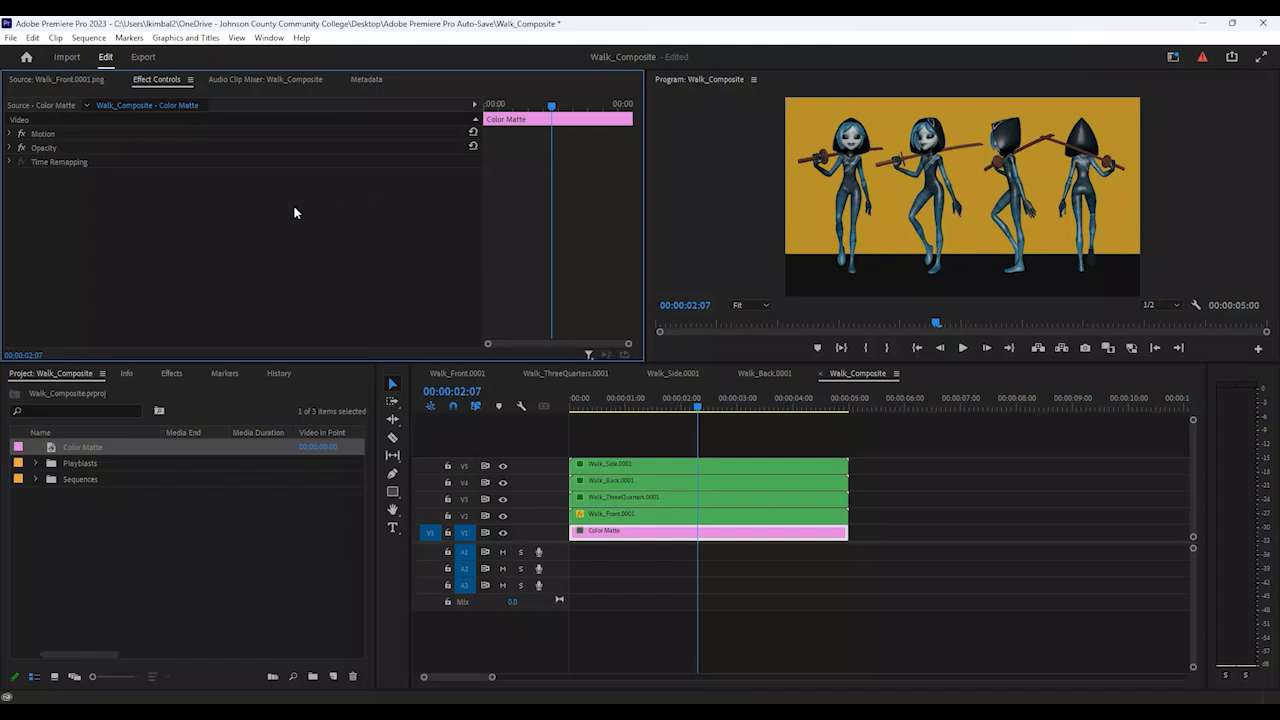
Open the media export settings for Walk_Composite with audio turned off and play the export preview
left_click(10, 38)
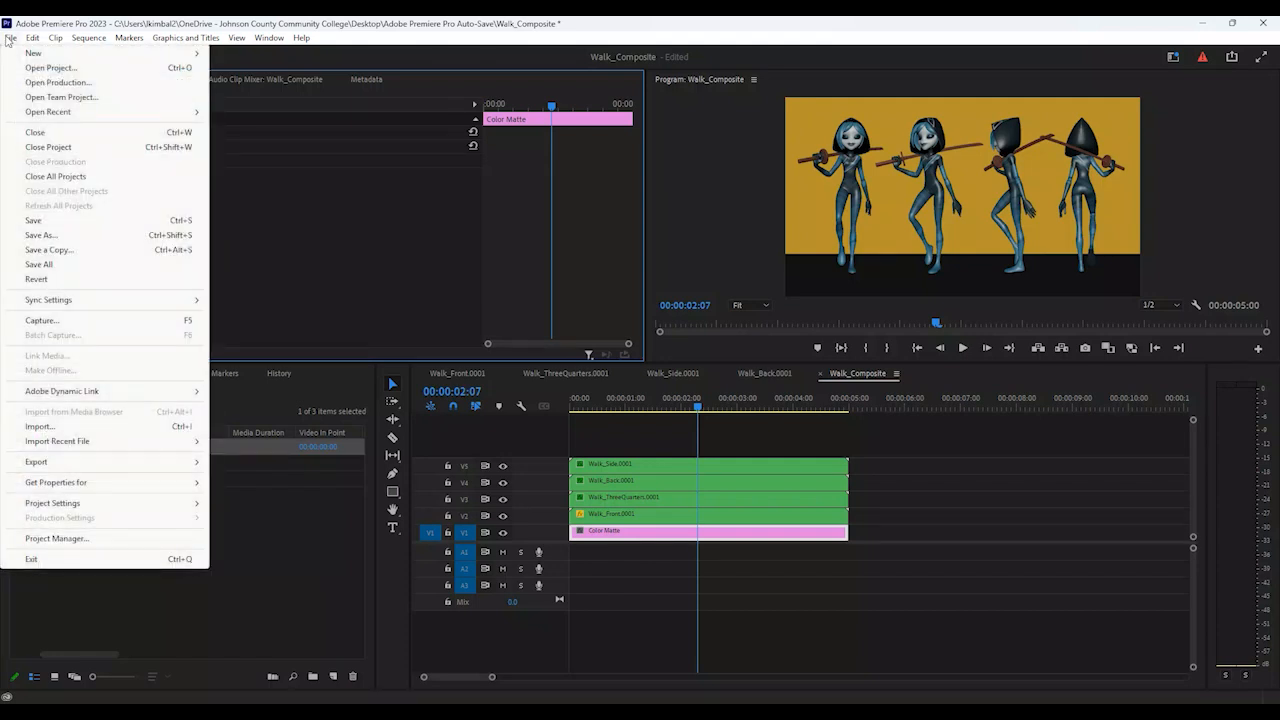
mouse_move(78, 462)
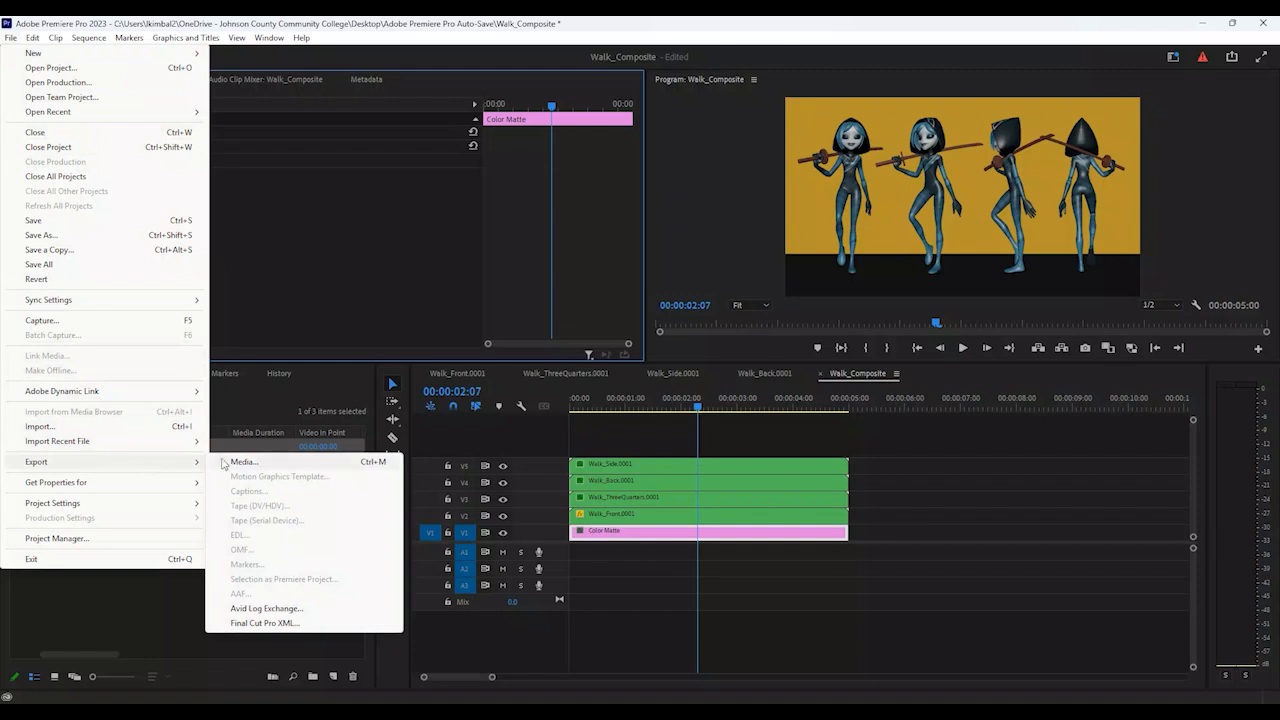
left_click(833, 438)
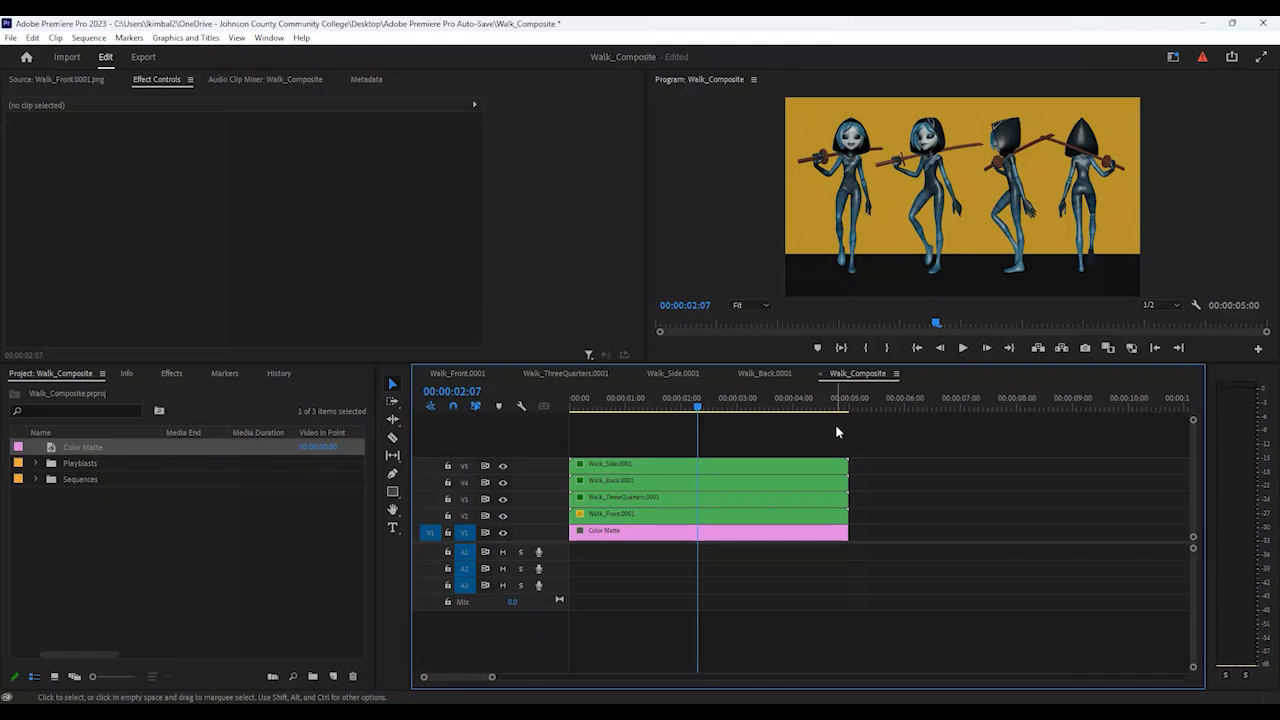
key("ctrl+m")
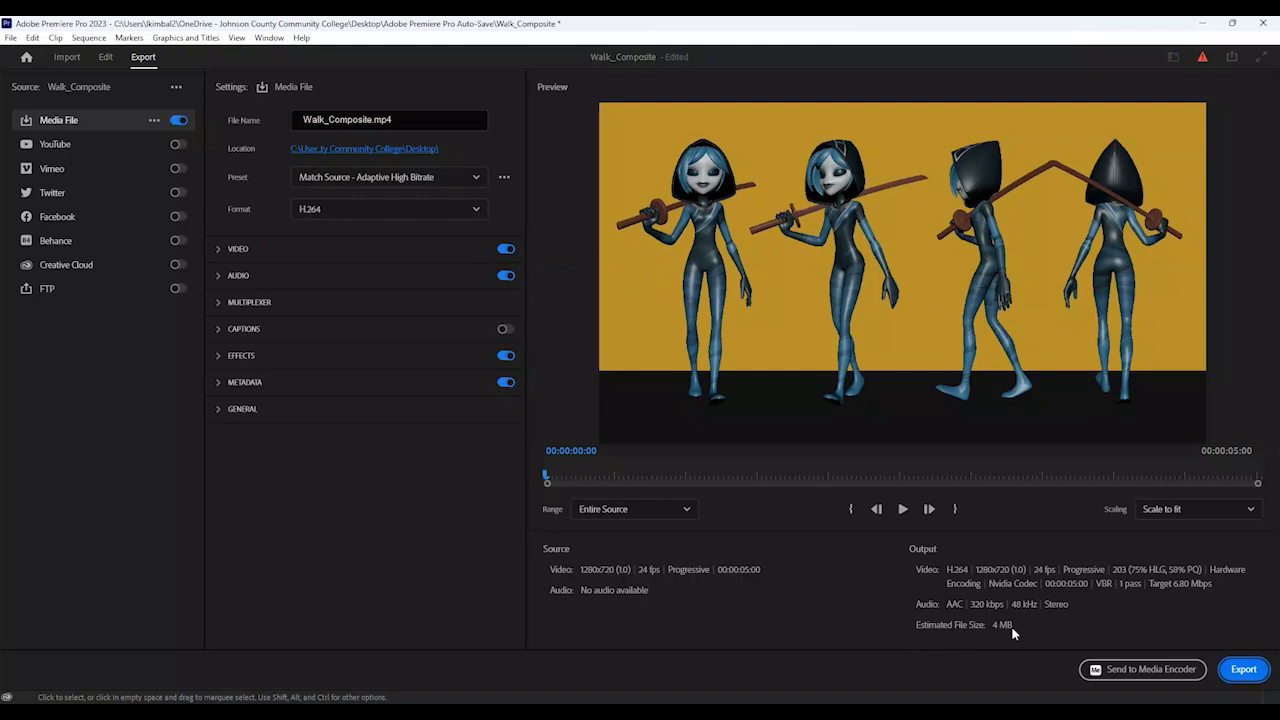
left_click(505, 276)
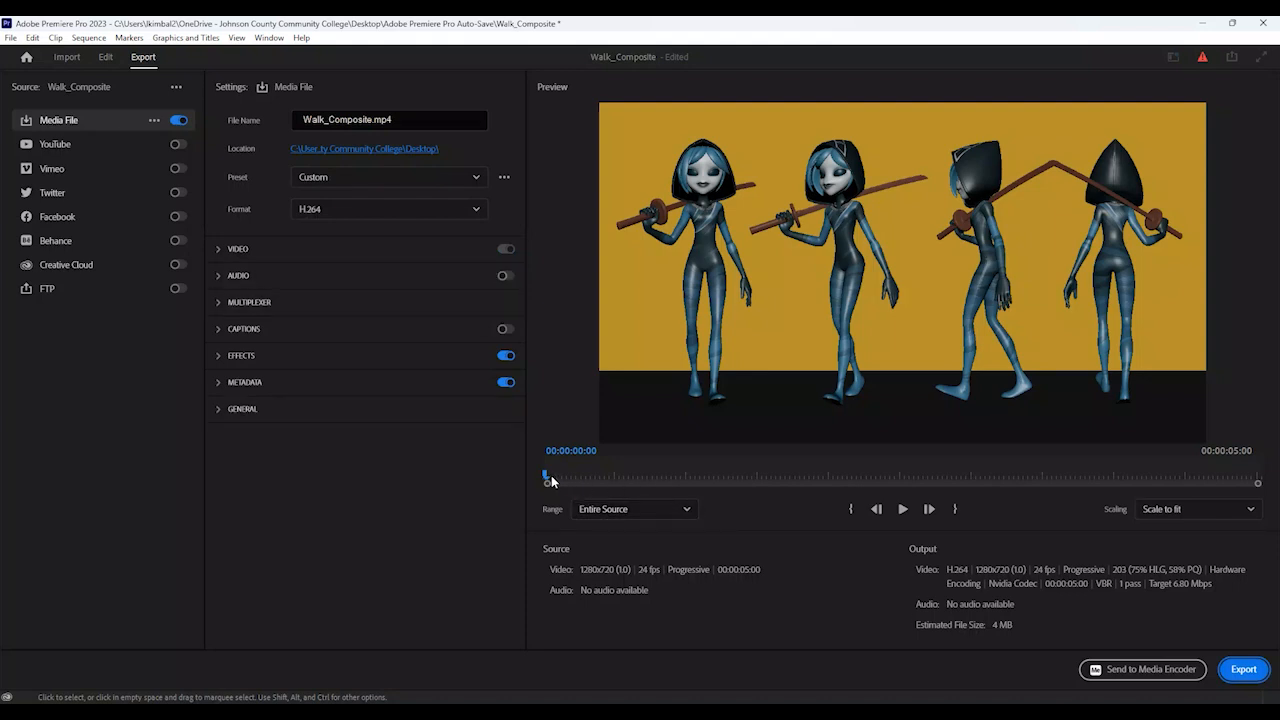
left_click(904, 511)
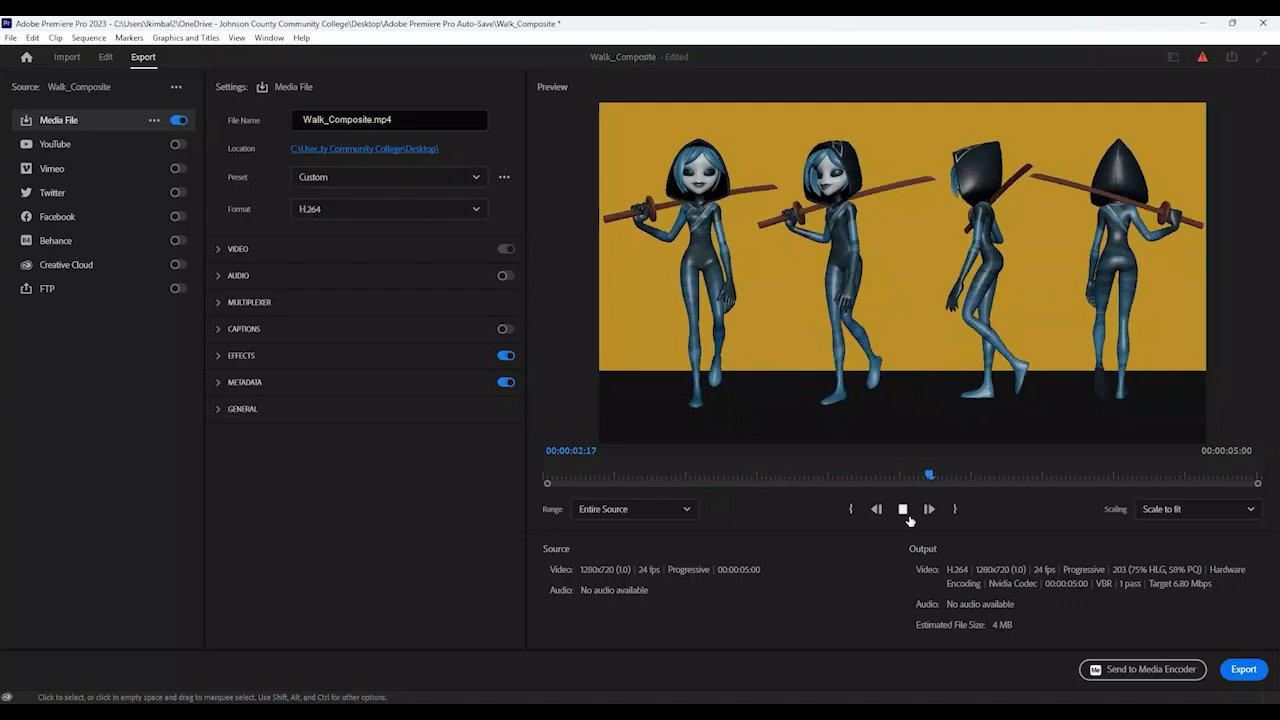
left_click(905, 512)
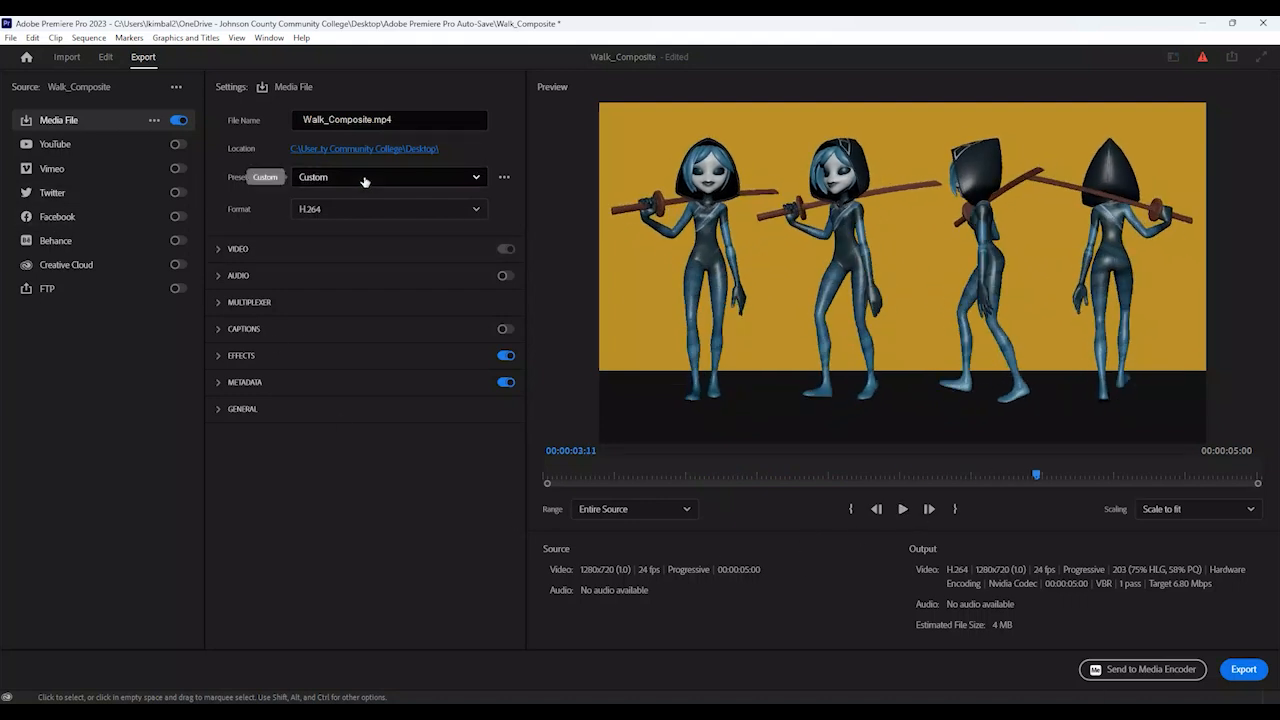
Apply the High Quality 720p HD preset, disable audio and export Walk_Composite.mp4 as H.264
left_click(330, 178)
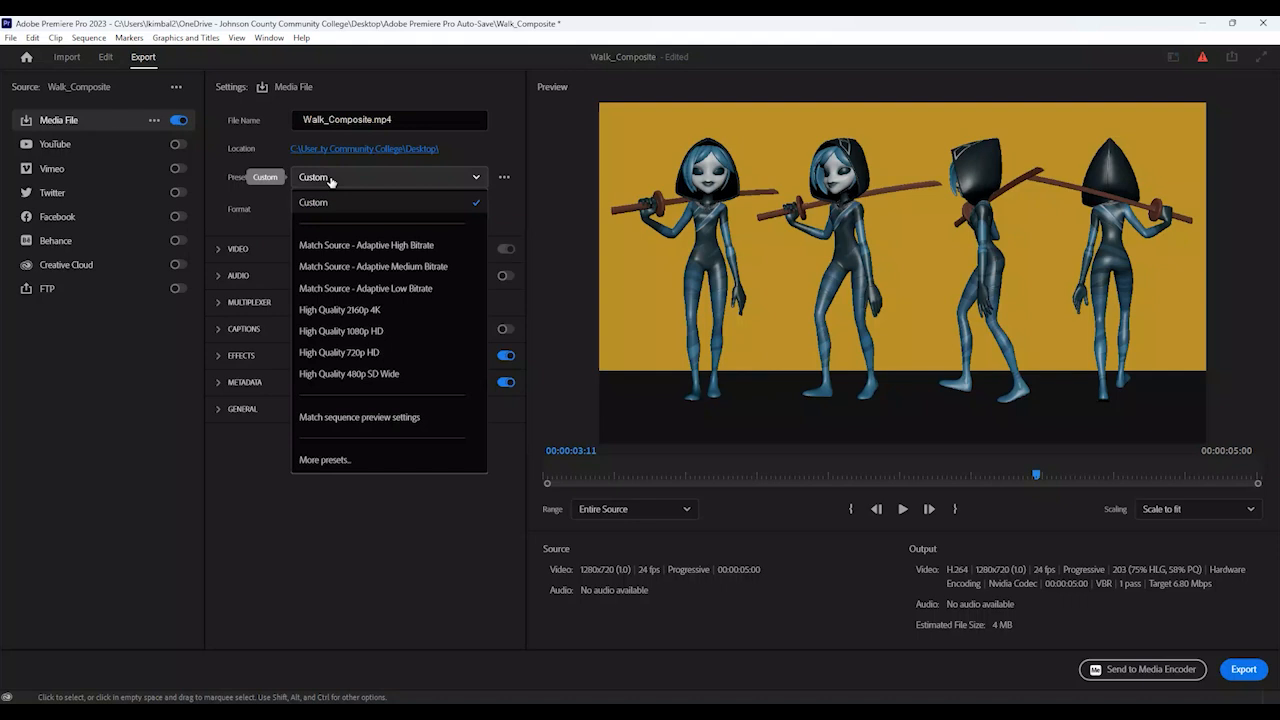
left_click(340, 352)
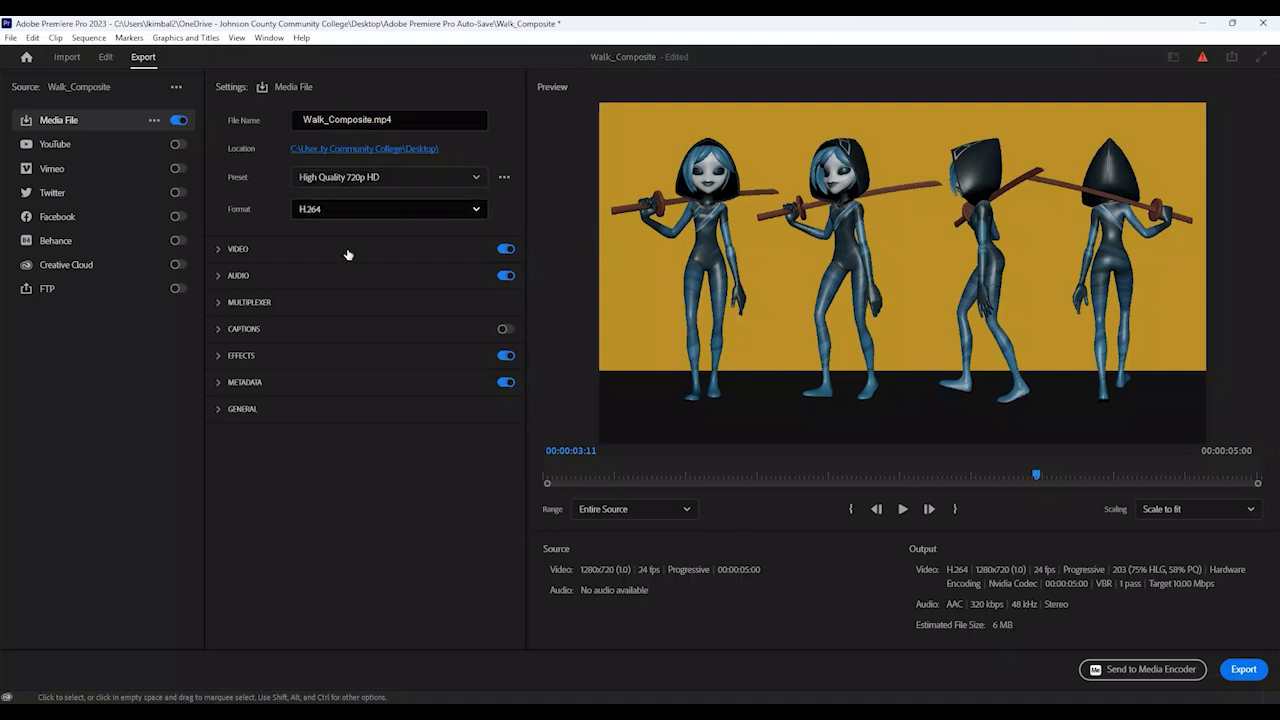
left_click(506, 275)
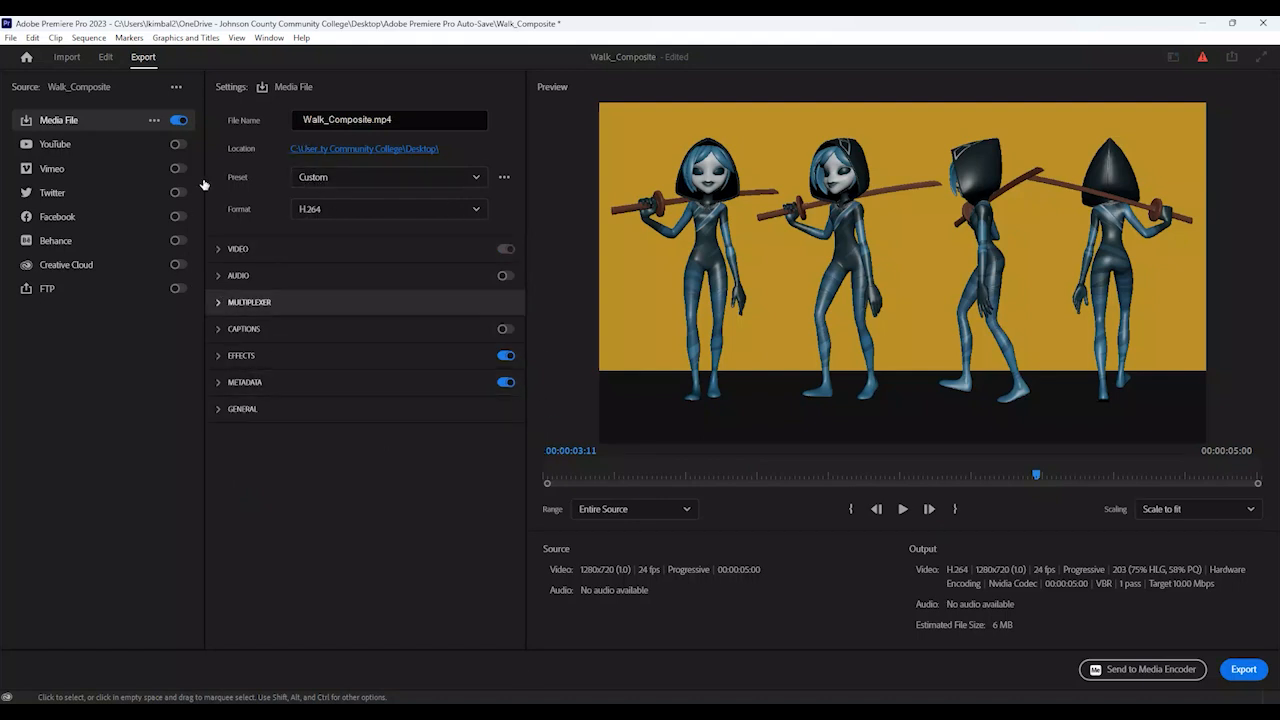
left_click(1228, 674)
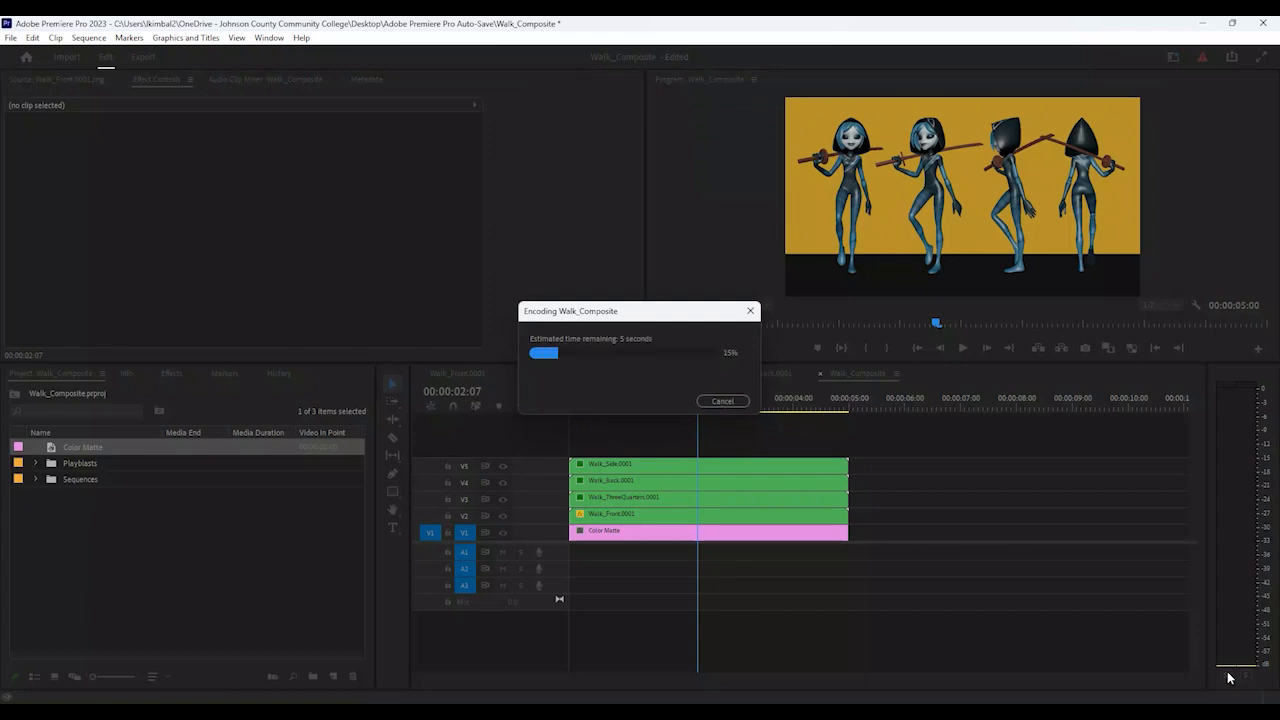
Switch to the desktop, place the exported Walk_Composite video below the Delta folder and open it in Media Player
left_click(1209, 24)
left_click(1209, 24)
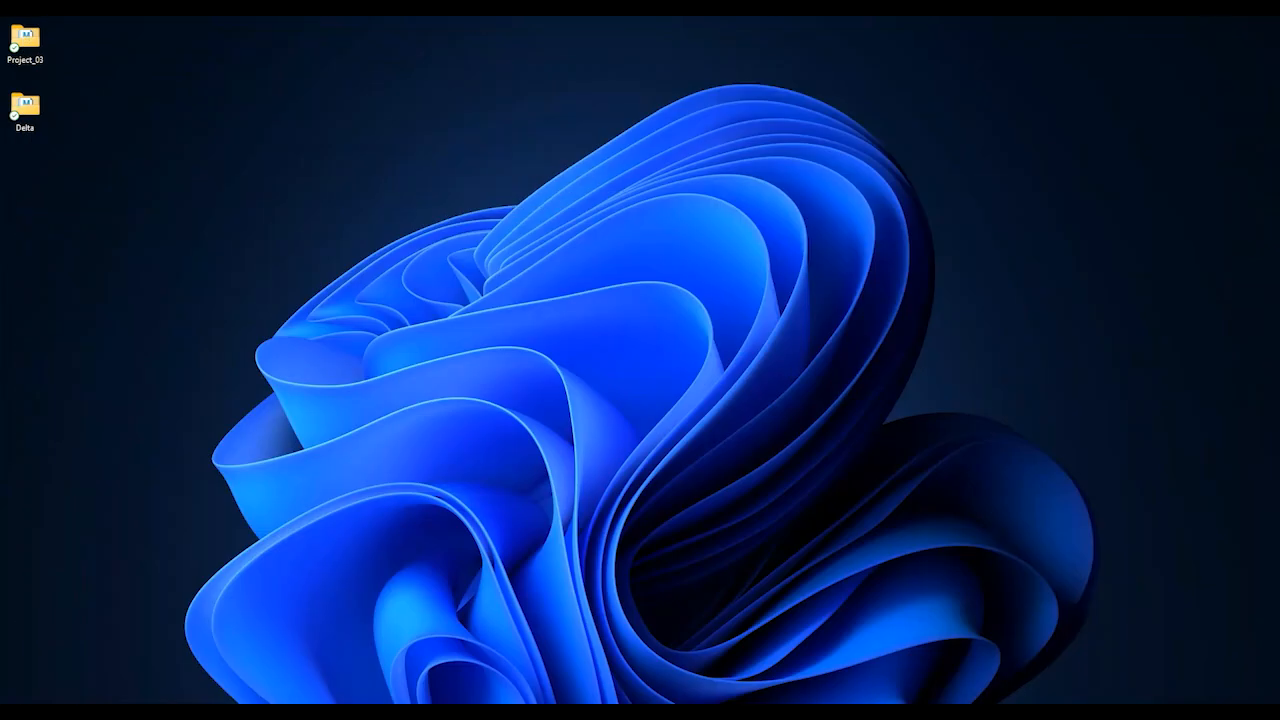
left_click_drag(0, 430, 25, 182)
double_click(25, 180)
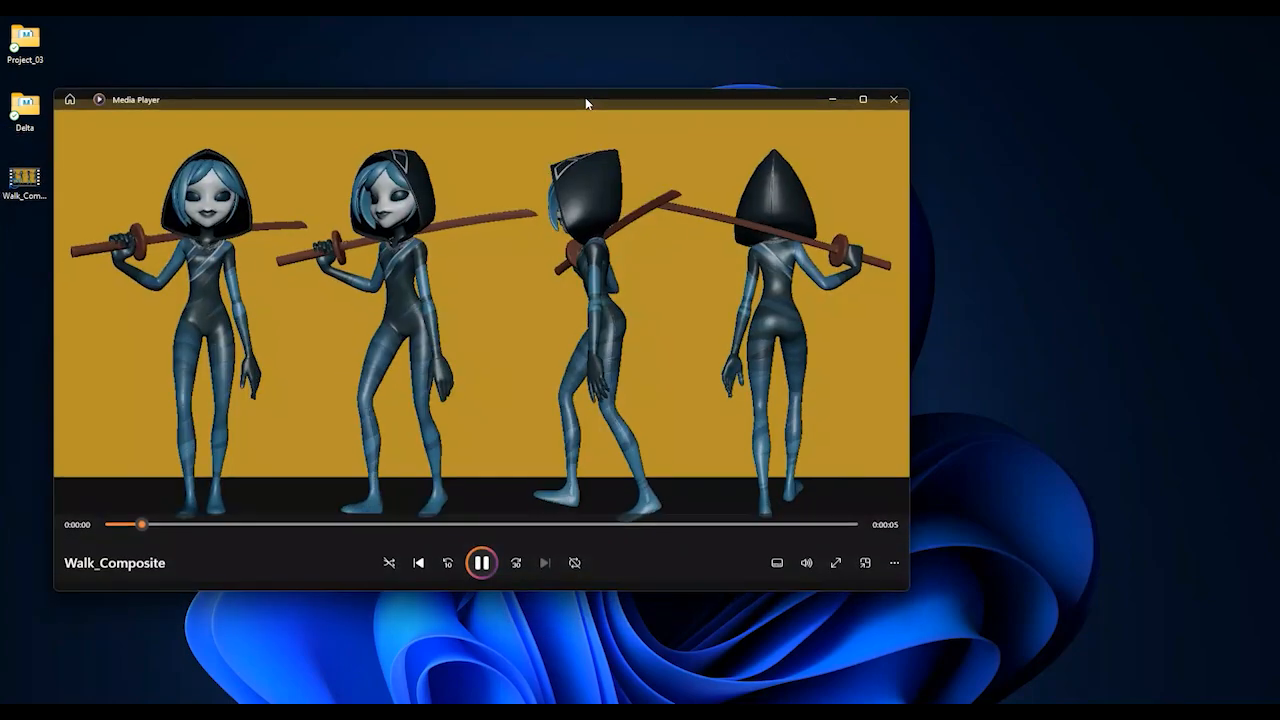
left_click_drag(585, 97, 741, 111)
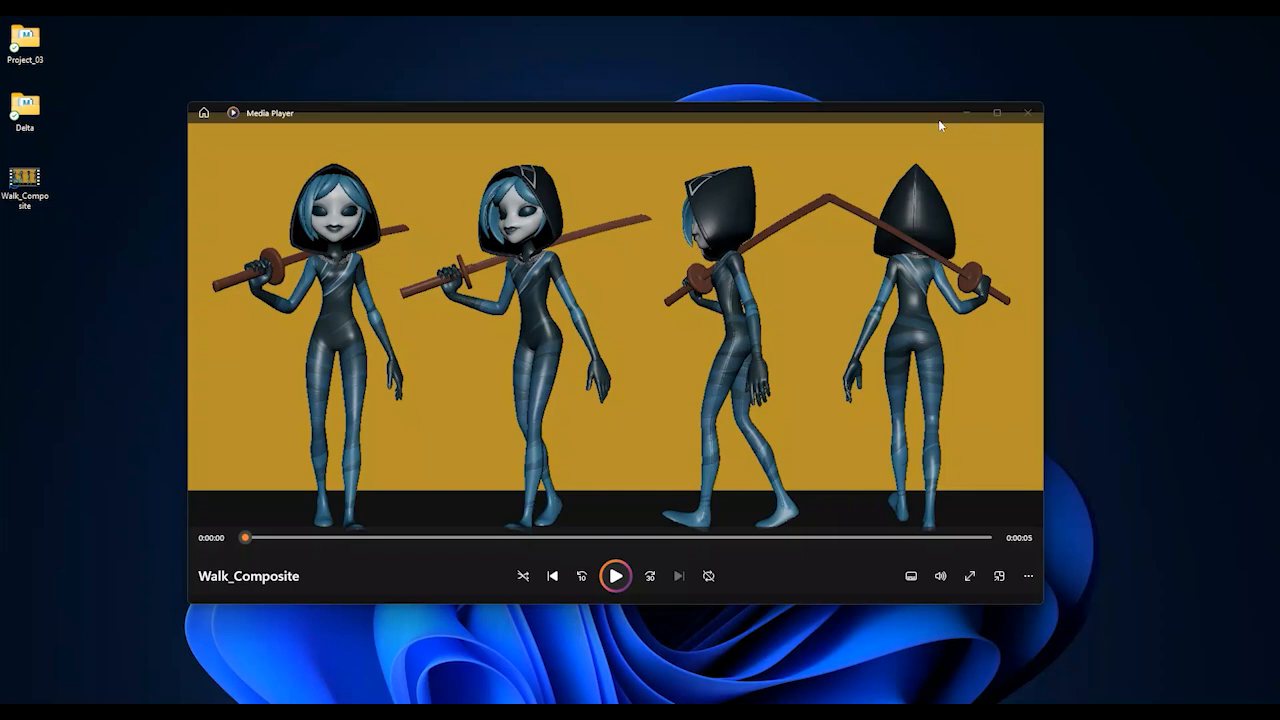
mouse_move(866, 113)
left_mouse_down()
mouse_move(869, 129)
mouse_move(878, 107)
left_mouse_up()
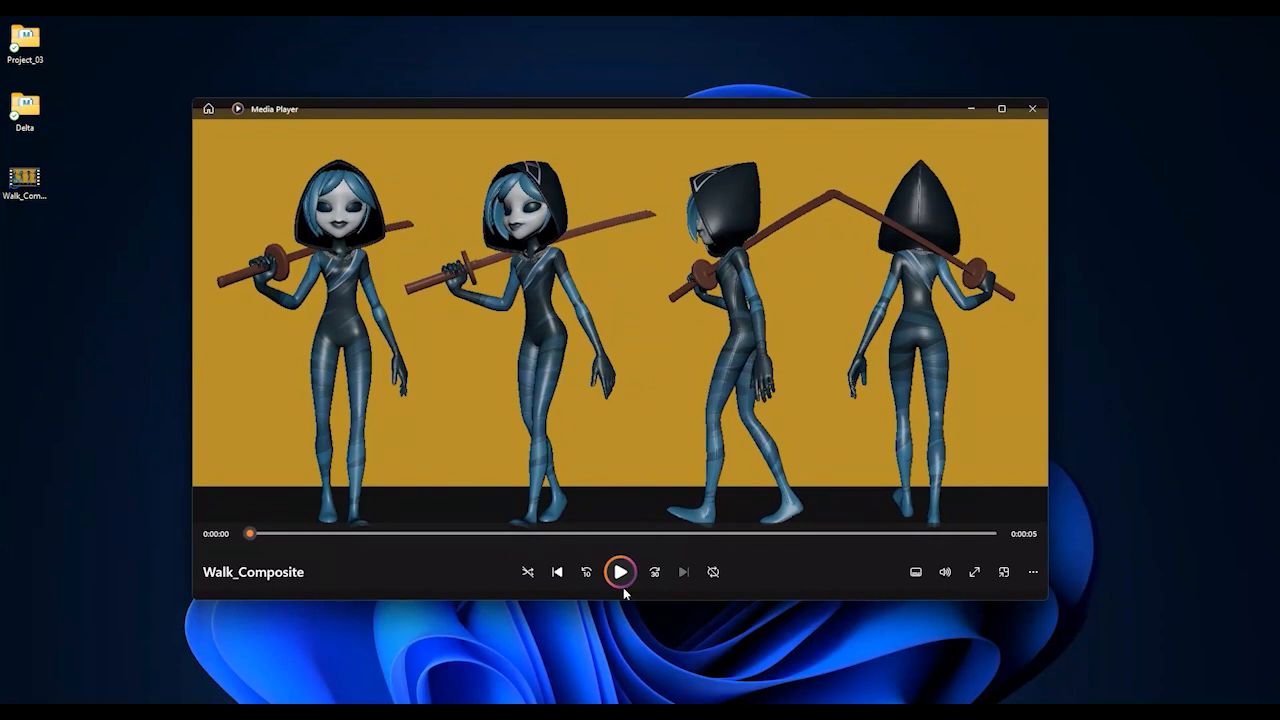
Replay the exported Walk_Composite video several times and switch the player to full screen
left_click(620, 572)
left_click(619, 572)
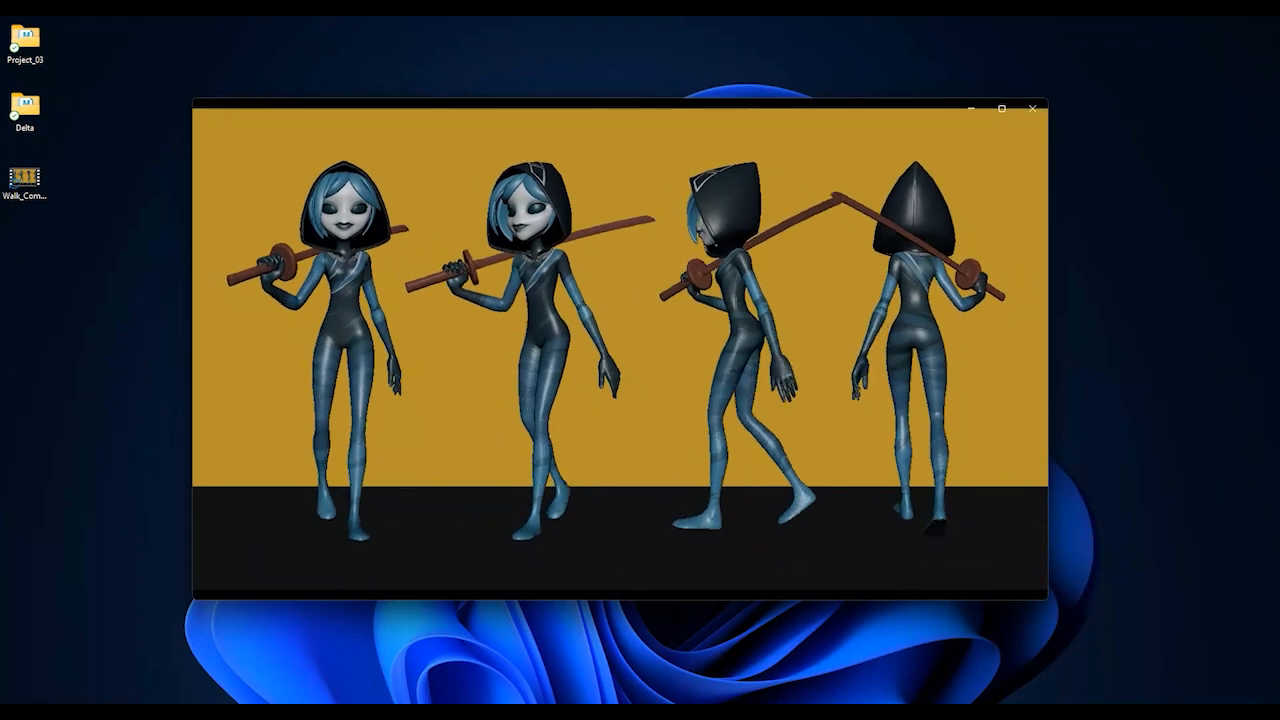
mouse_move(607, 566)
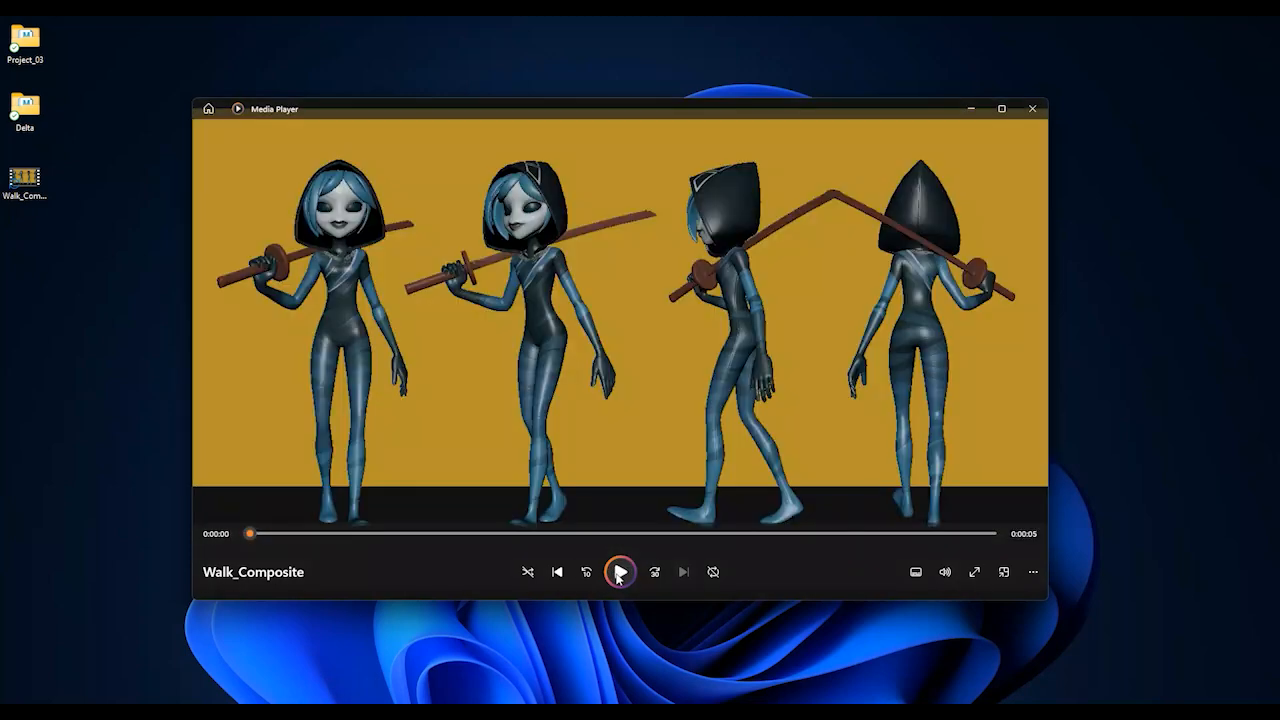
left_click(619, 573)
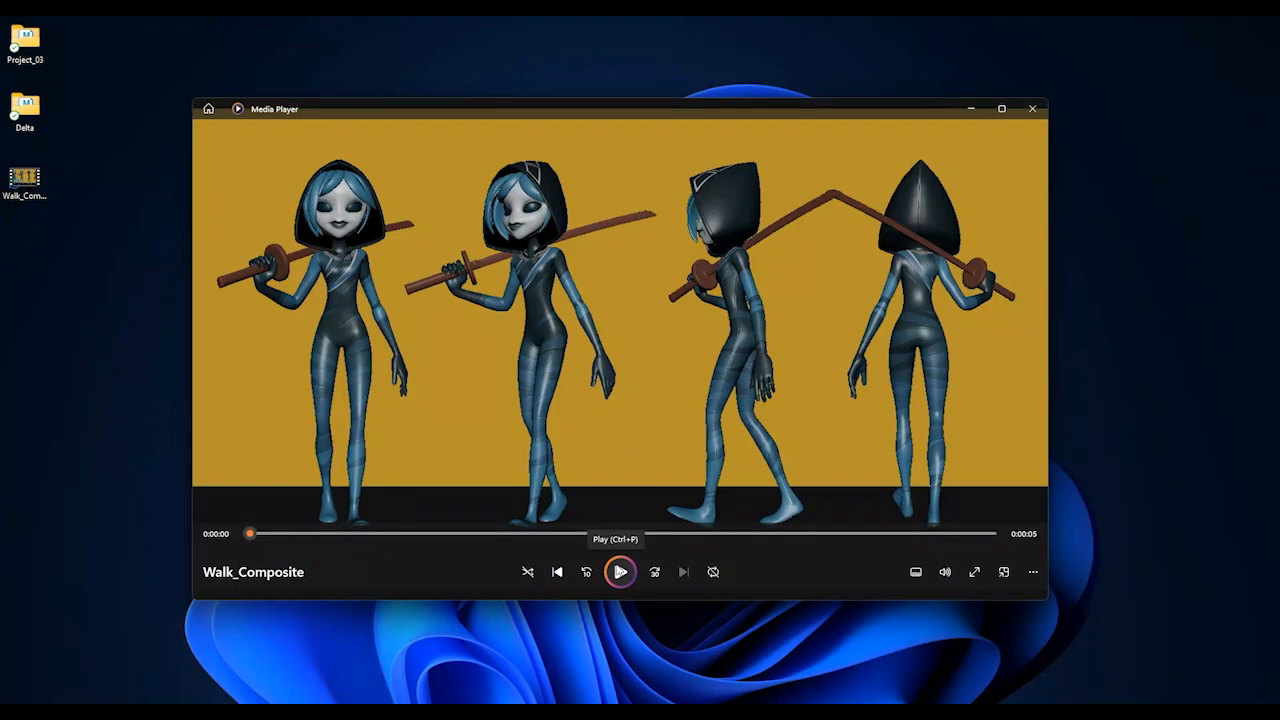
left_click(620, 571)
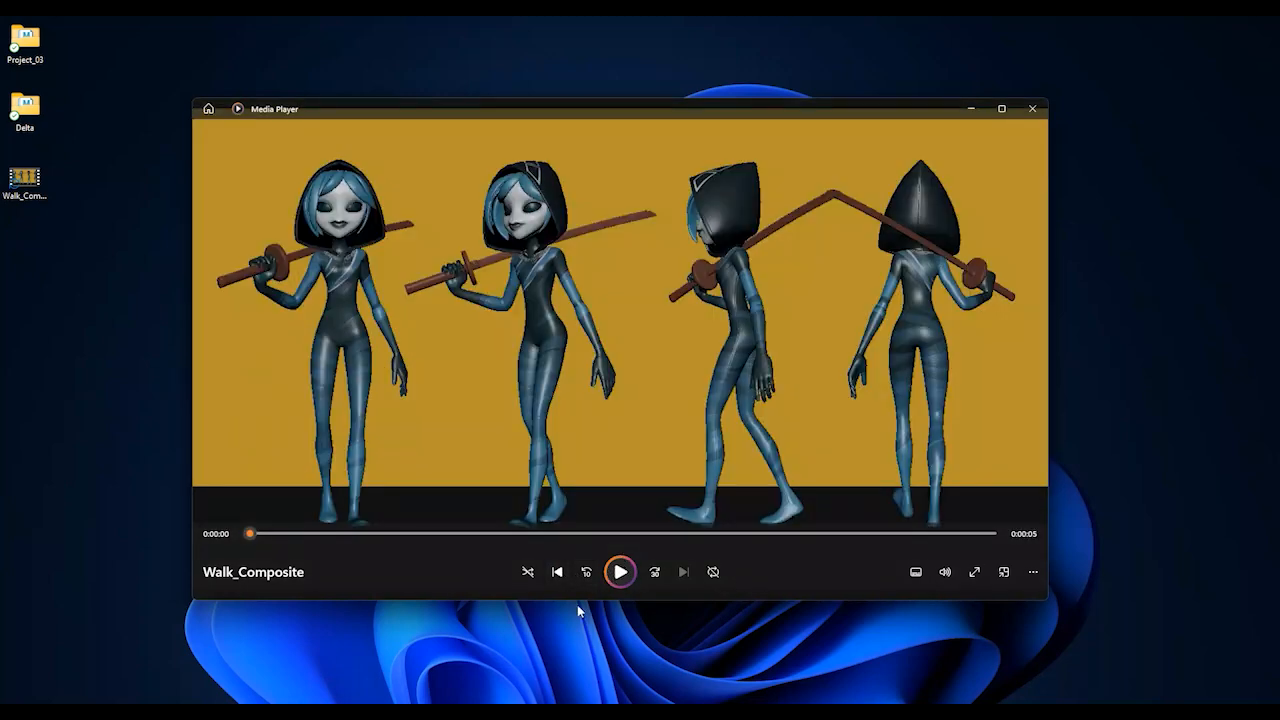
key("F11")
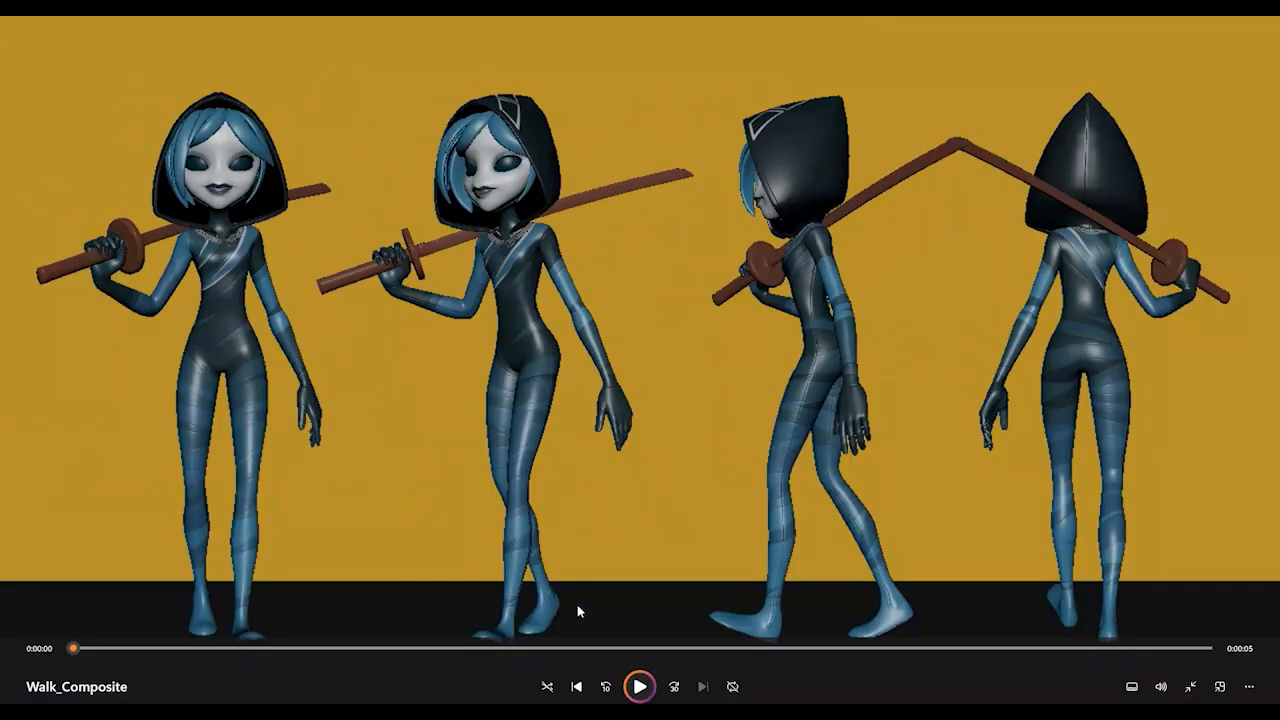